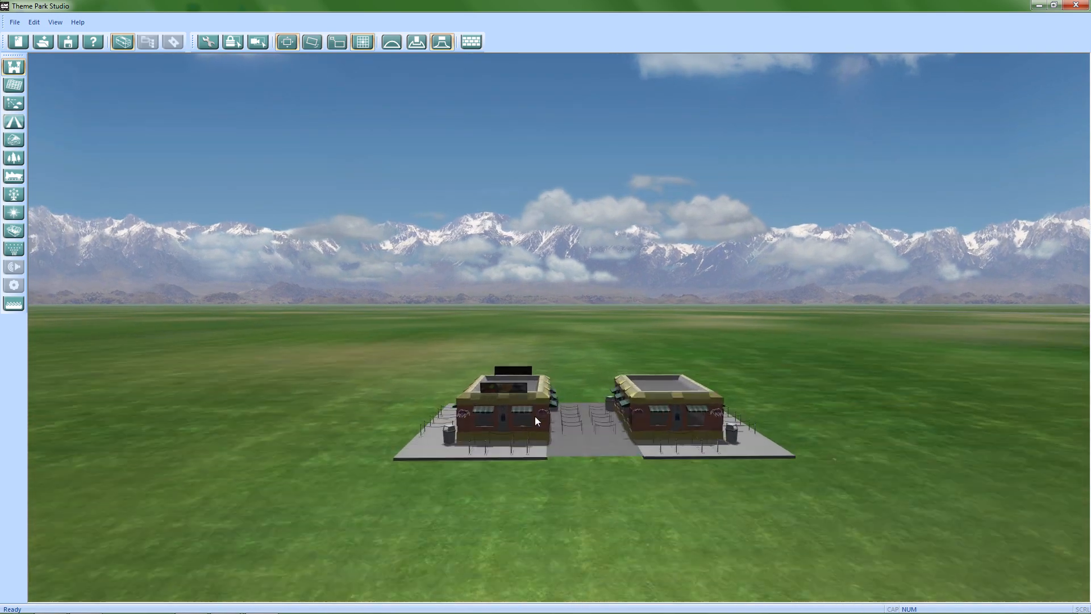
Examine the park entrance with its two ticket buildings from several distances and from above the rooftops
scroll(581, 422, "down", 2)
scroll(591, 431, "up", 5)
scroll(601, 406, "down", 4)
middle_click_drag(603, 408, 658, 503)
scroll(654, 458, "down", 3)
scroll(653, 455, "up", 5)
middle_click_drag(653, 455, 646, 495)
scroll(646, 438, "down", 2)
scroll(636, 428, "down", 3)
middle_click_drag(622, 416, 288, 232)
scroll(717, 464, "down", 1)
Check the program's version information and close it
left_click(78, 22)
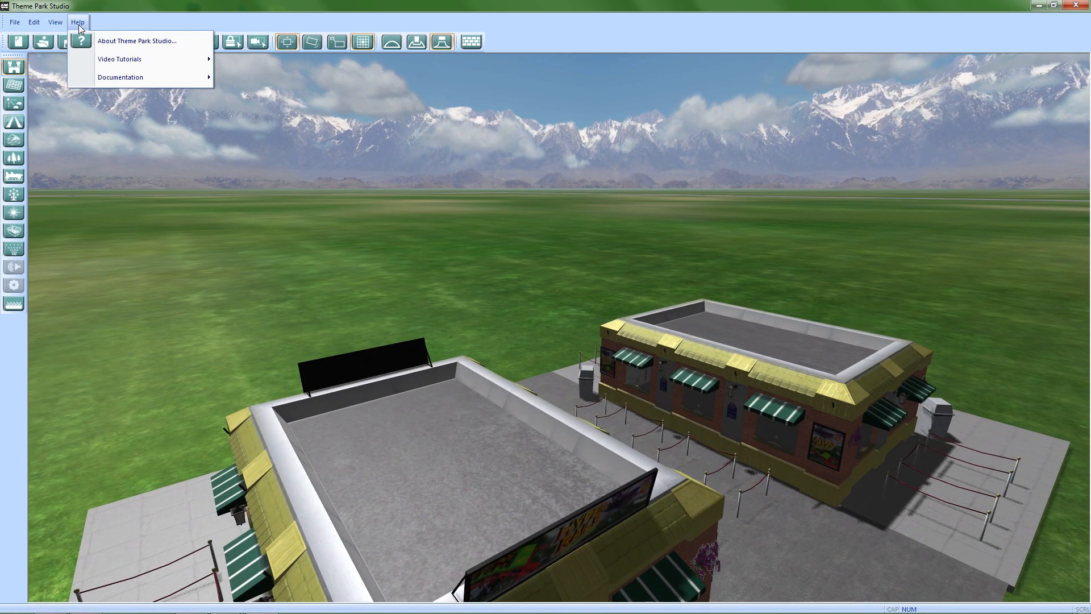
left_click(113, 76)
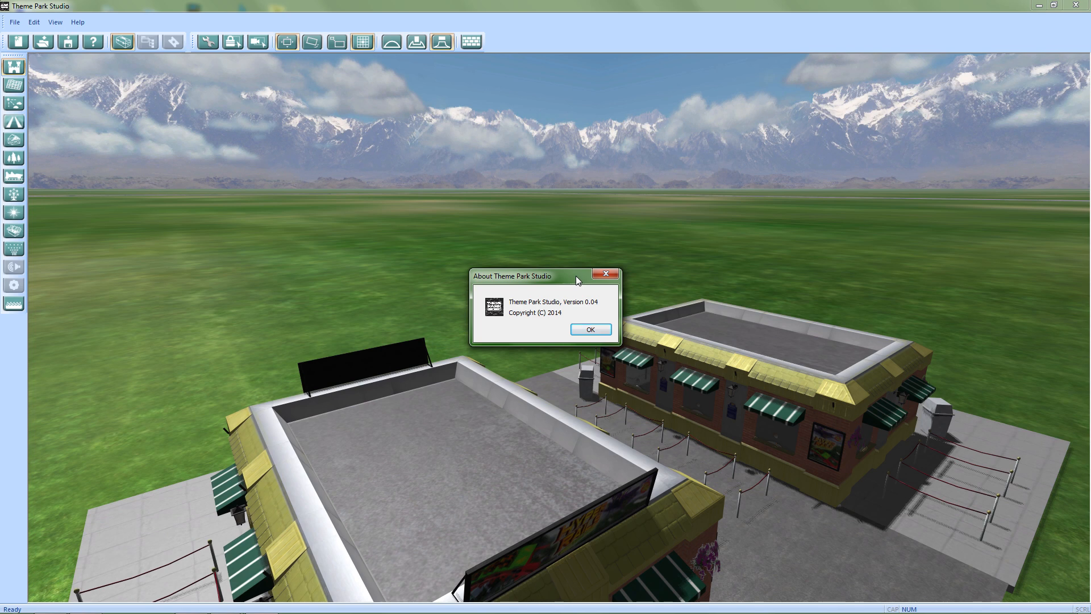
left_click(607, 331)
Examine both ticket buildings from overhead, the front and the opposite side, including the roofs and the rooftop billboards
right_click_drag(712, 405, 697, 472)
left_click_drag(697, 471, 581, 411)
right_click_drag(581, 412, 606, 432)
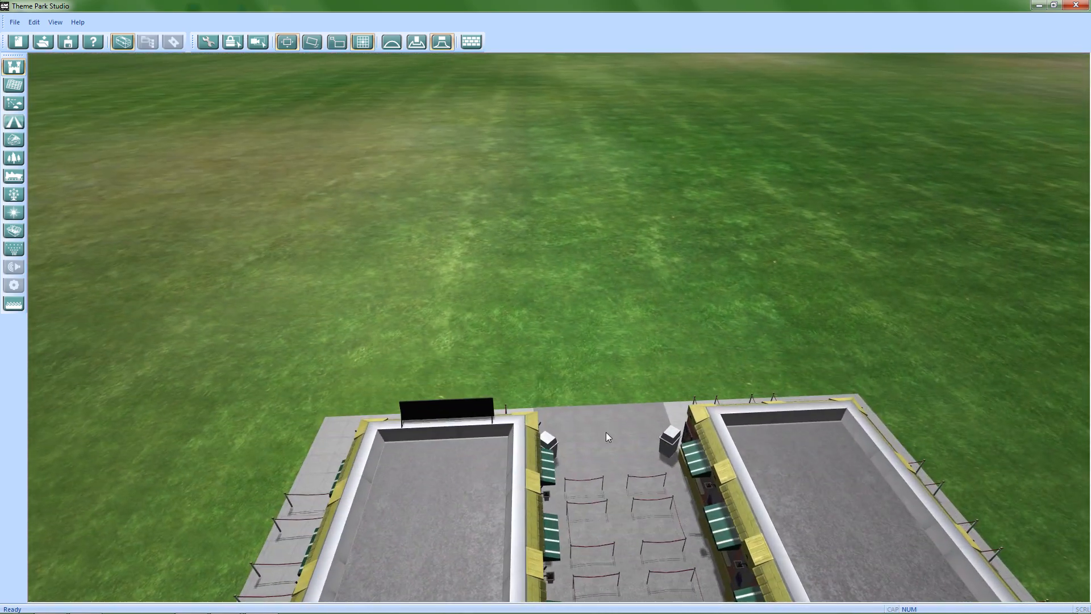
left_click_drag(606, 436, 563, 350)
right_click_drag(563, 350, 620, 360)
left_click_drag(621, 360, 556, 361)
right_click_drag(555, 360, 436, 386)
left_click_drag(435, 385, 505, 365)
right_click_drag(506, 364, 629, 376)
left_click_drag(629, 376, 583, 381)
right_click_drag(584, 353, 602, 327)
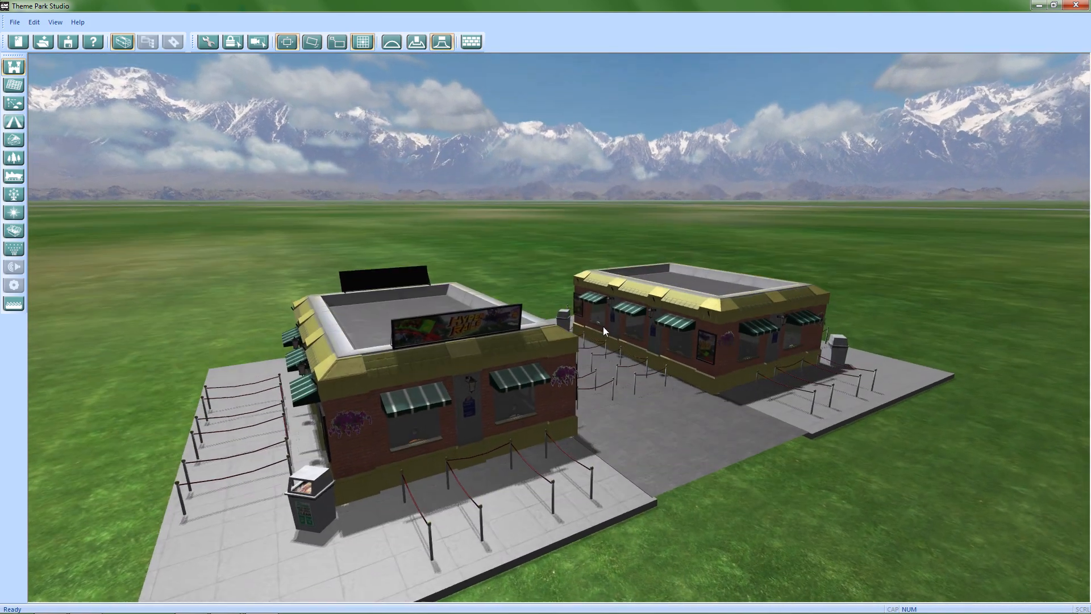
left_click_drag(603, 327, 565, 439)
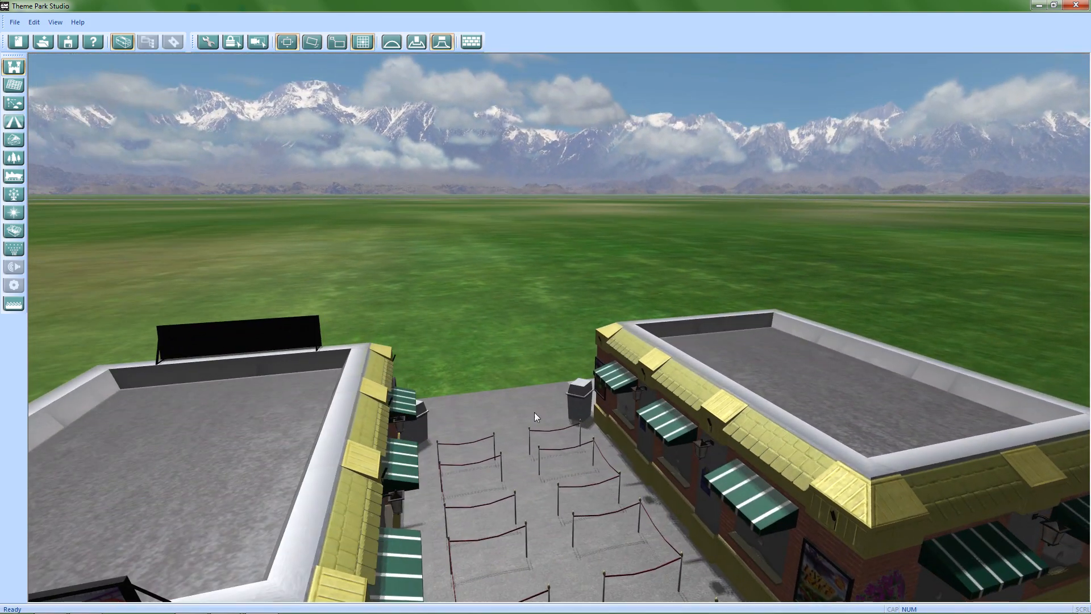
left_click_drag(383, 302, 590, 422)
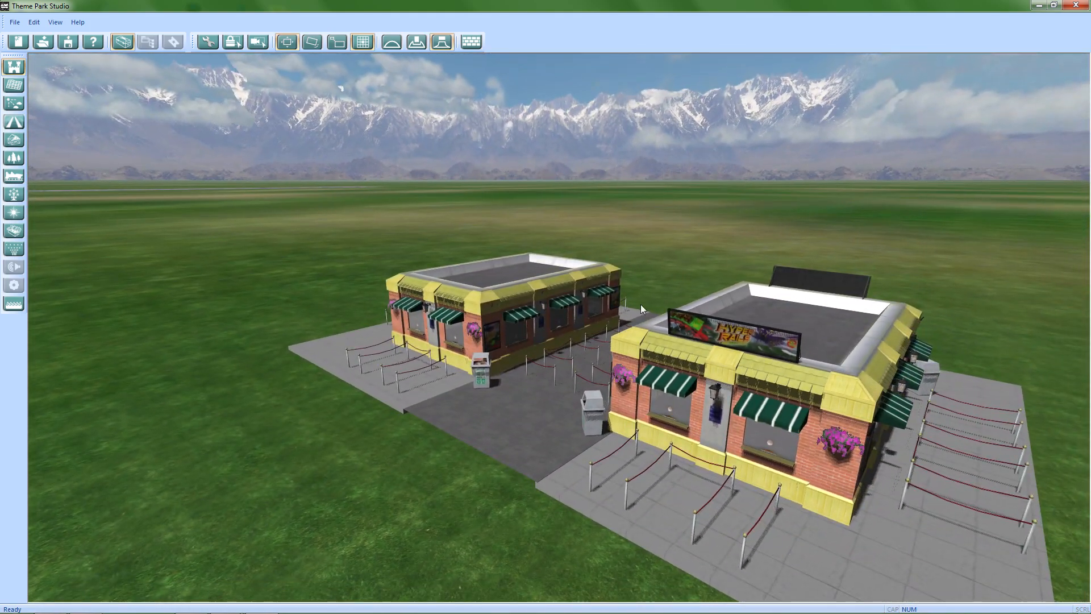
left_click_drag(640, 305, 532, 353)
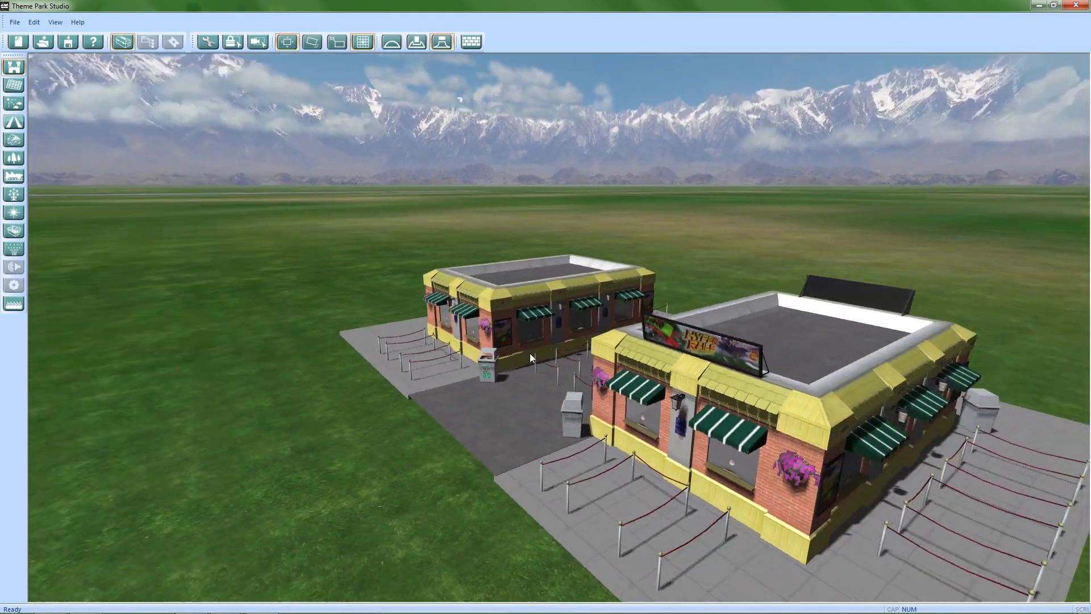
Examine the building facades and the rope barriers along the walkway between the two ticket buildings up close
left_click_drag(744, 445, 654, 435)
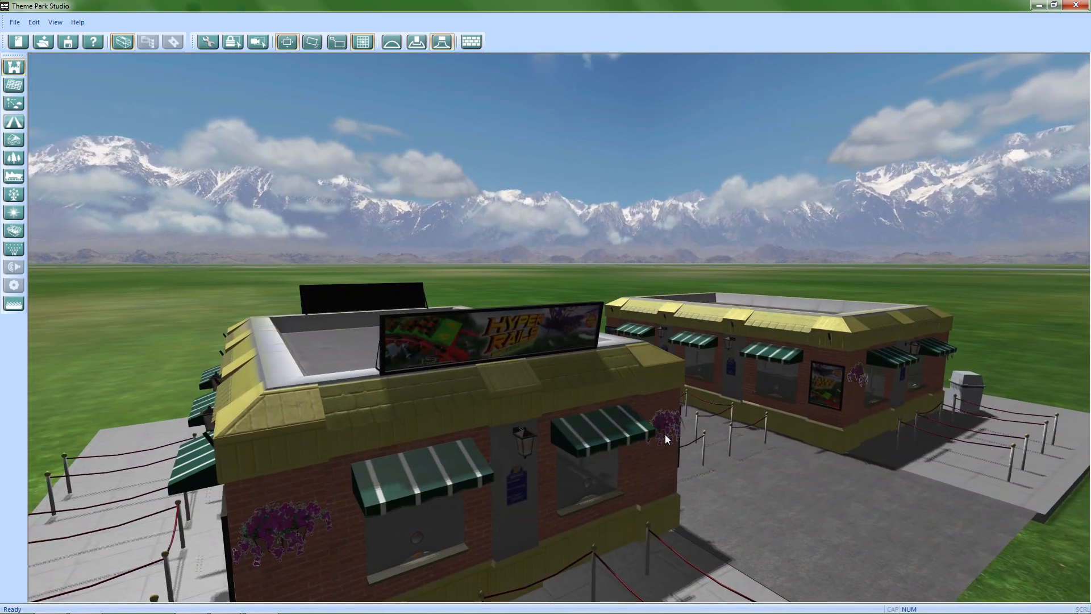
left_click_drag(756, 396, 663, 411)
left_click_drag(905, 388, 614, 479)
right_click_drag(662, 441, 720, 422)
left_click_drag(343, 449, 467, 293)
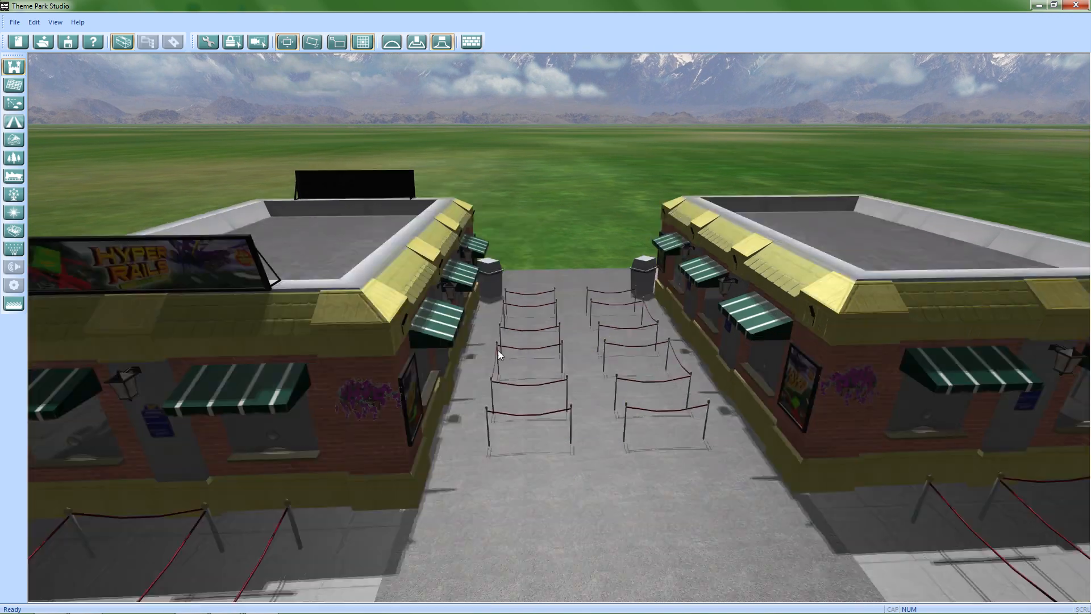
right_click_drag(734, 367, 712, 333)
left_click_drag(711, 333, 760, 373)
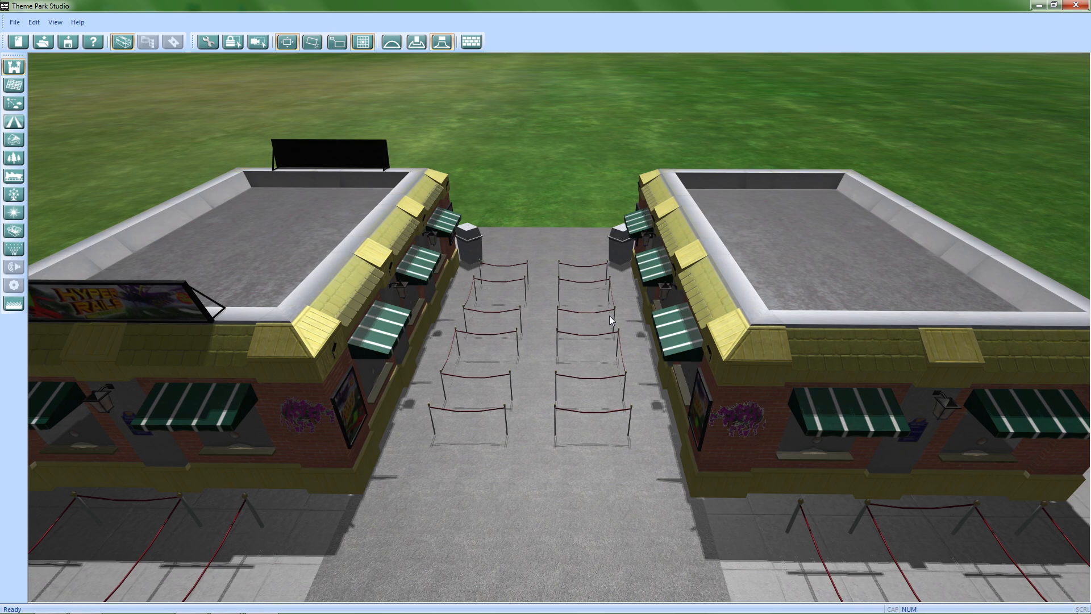
left_click_drag(602, 299, 704, 340)
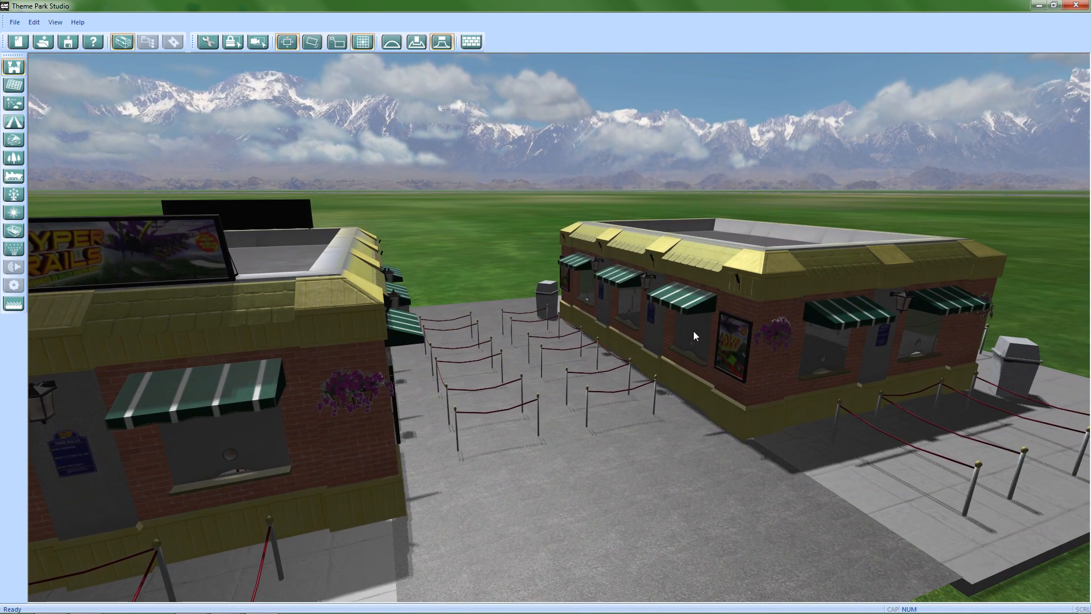
left_click_drag(594, 367, 567, 424)
left_click_drag(502, 382, 571, 424)
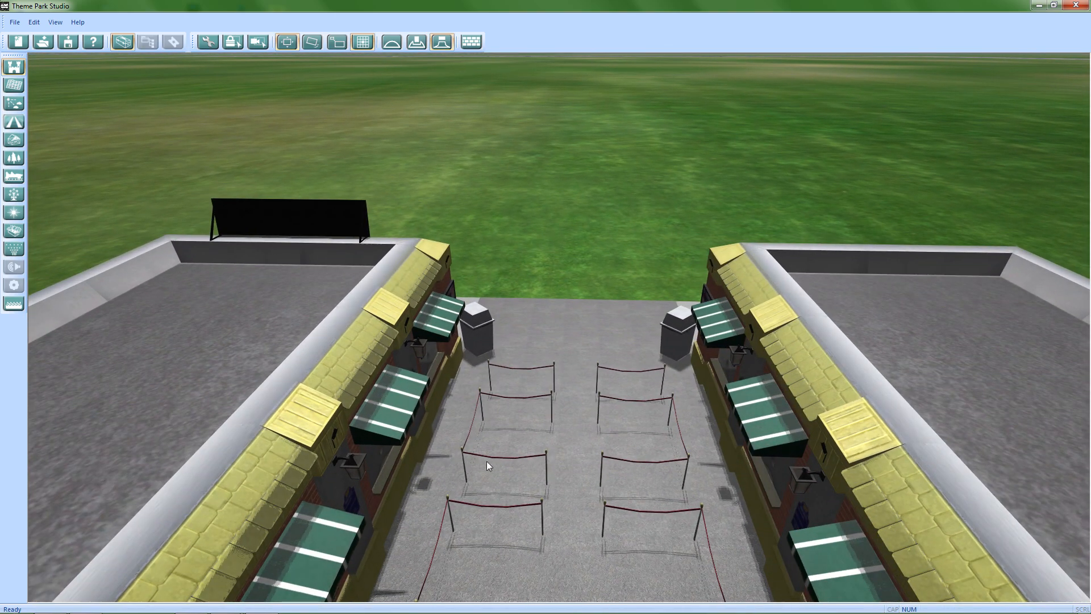
left_click_drag(558, 363, 594, 397)
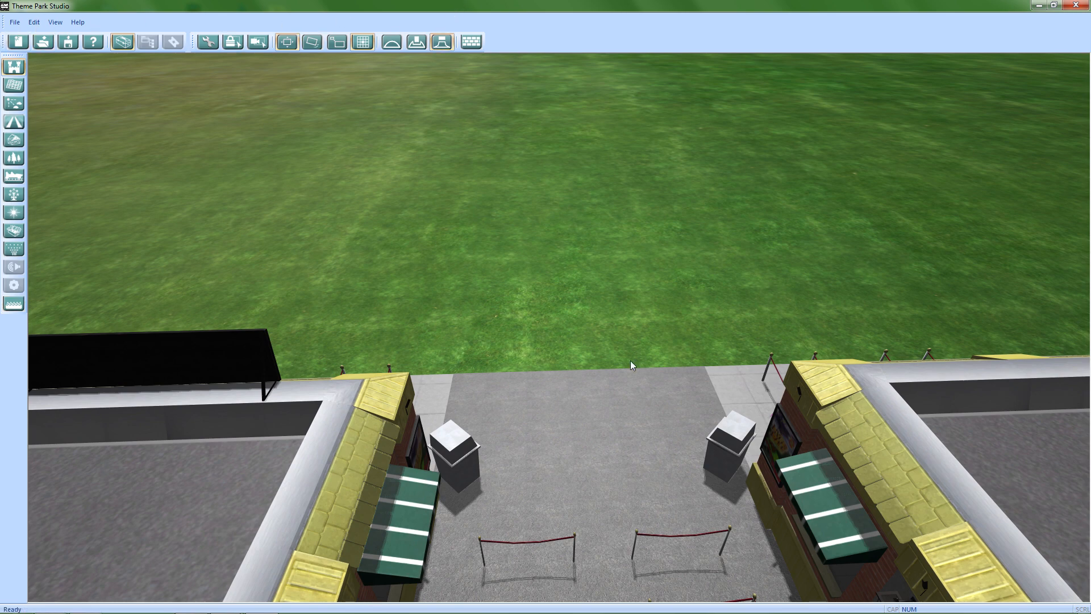
left_click_drag(643, 369, 483, 366)
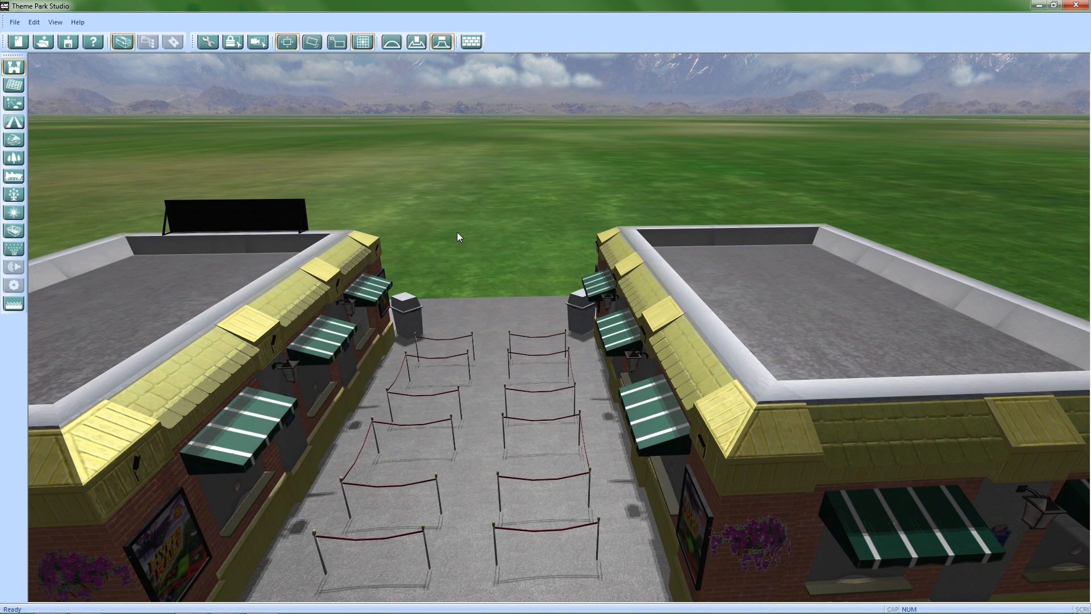
Inspect the far end of the entrance walkway and the ticket building beside the trash can
right_click_drag(460, 240, 453, 219)
middle_click_drag(475, 243, 504, 357)
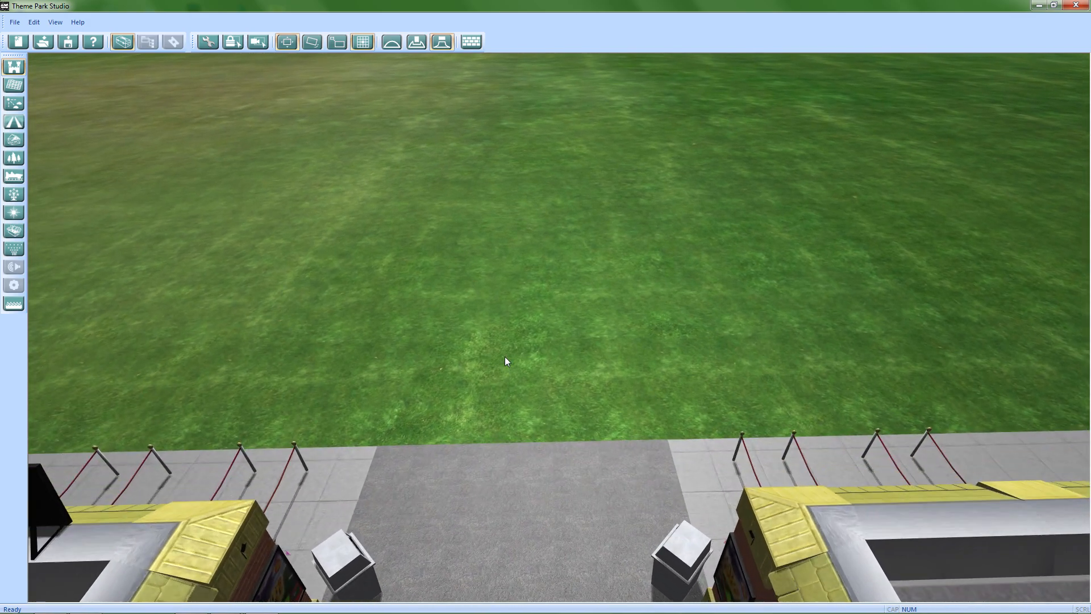
right_click_drag(497, 341, 848, 333)
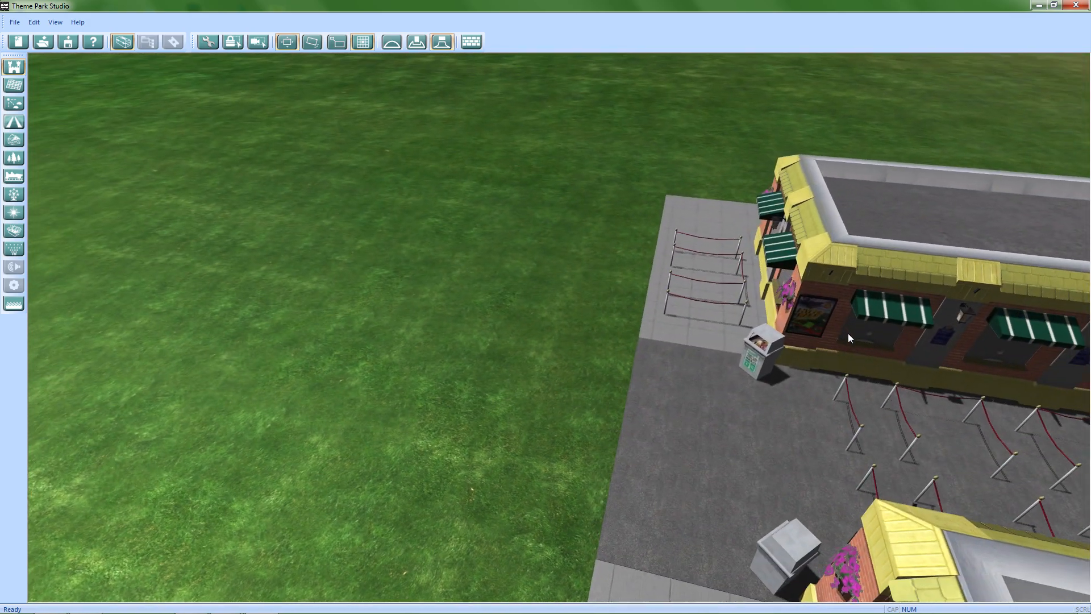
right_click_drag(556, 333, 602, 439)
middle_click_drag(602, 438, 605, 394)
right_click_drag(606, 394, 562, 401)
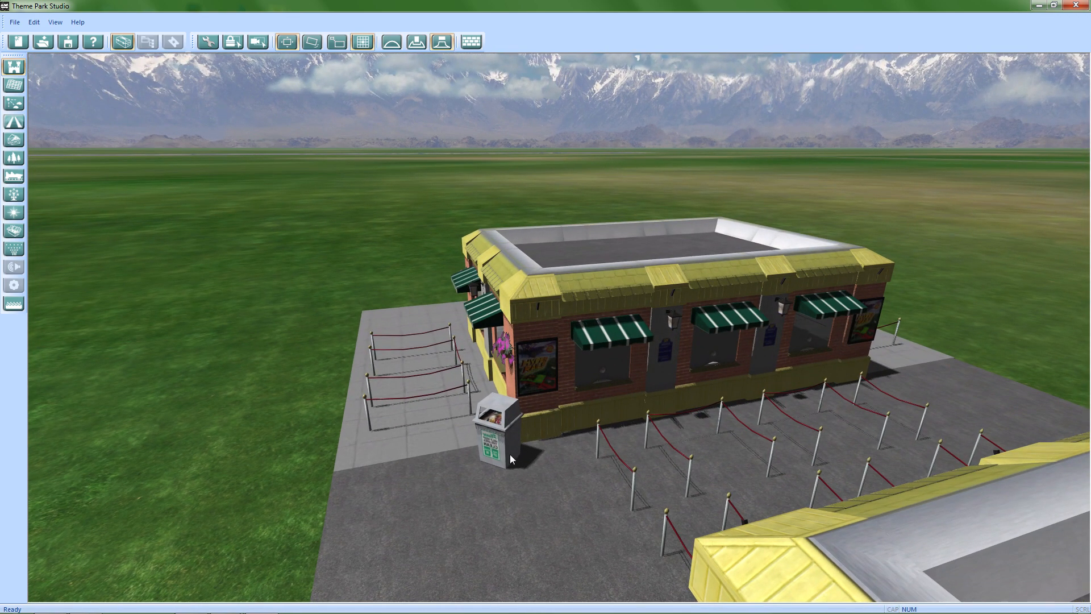
right_click_drag(516, 455, 519, 415)
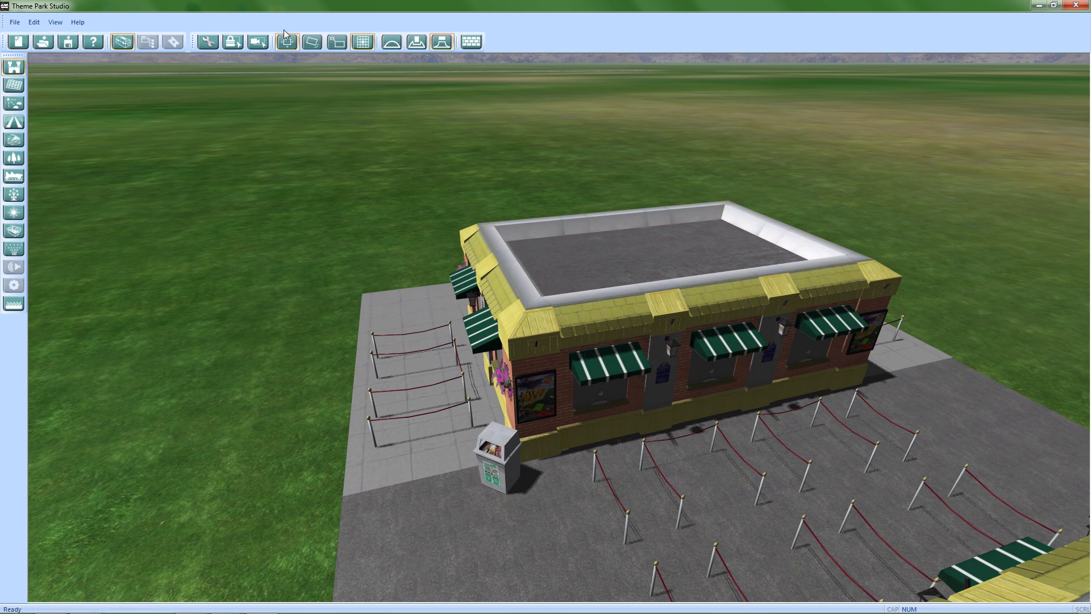
Review the EntPad Material's textures, colors and transparency settings in the Material Editor, and close the material tools
left_click(471, 41)
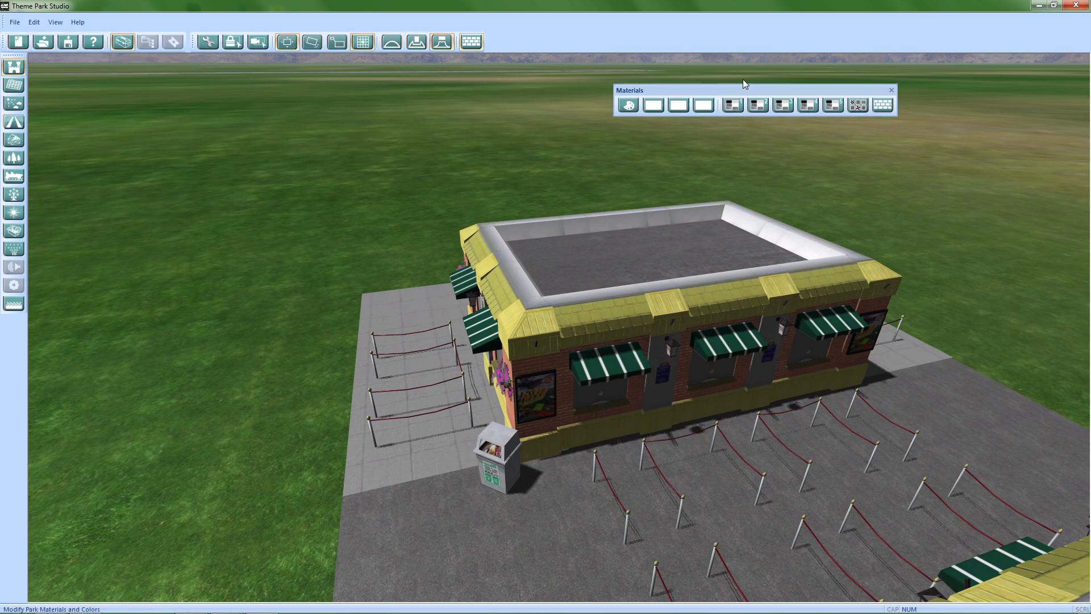
left_click(858, 106)
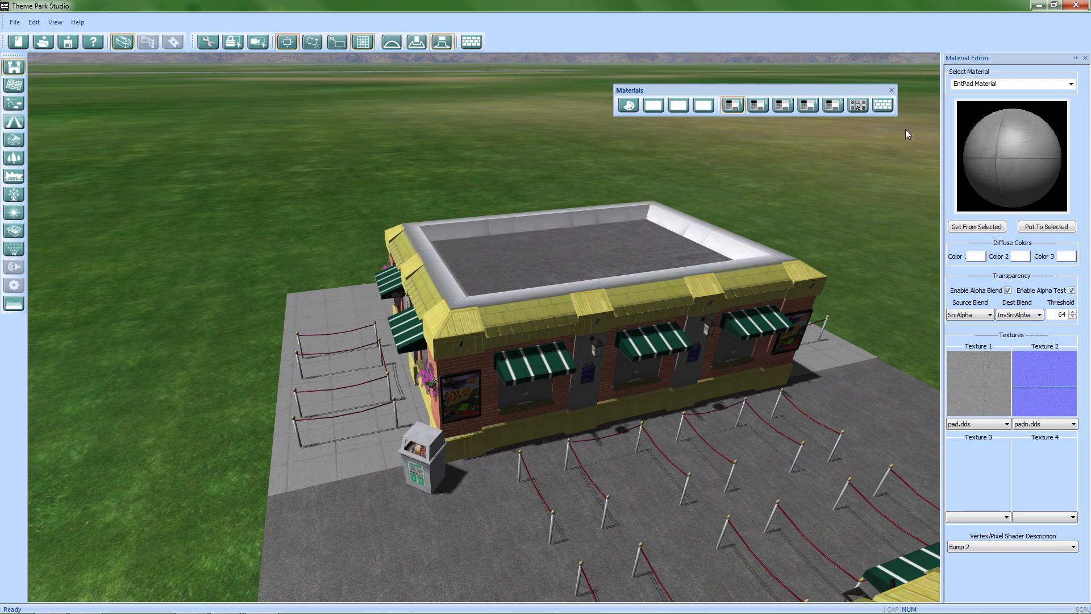
left_click(892, 91)
middle_click_drag(851, 317, 513, 420)
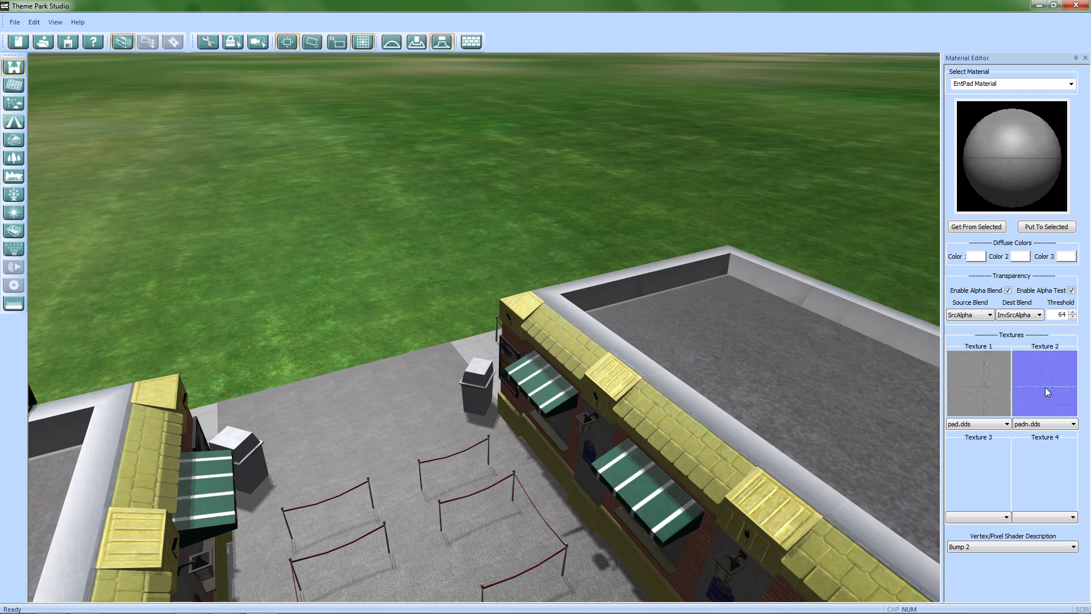
middle_click_drag(701, 398, 619, 387)
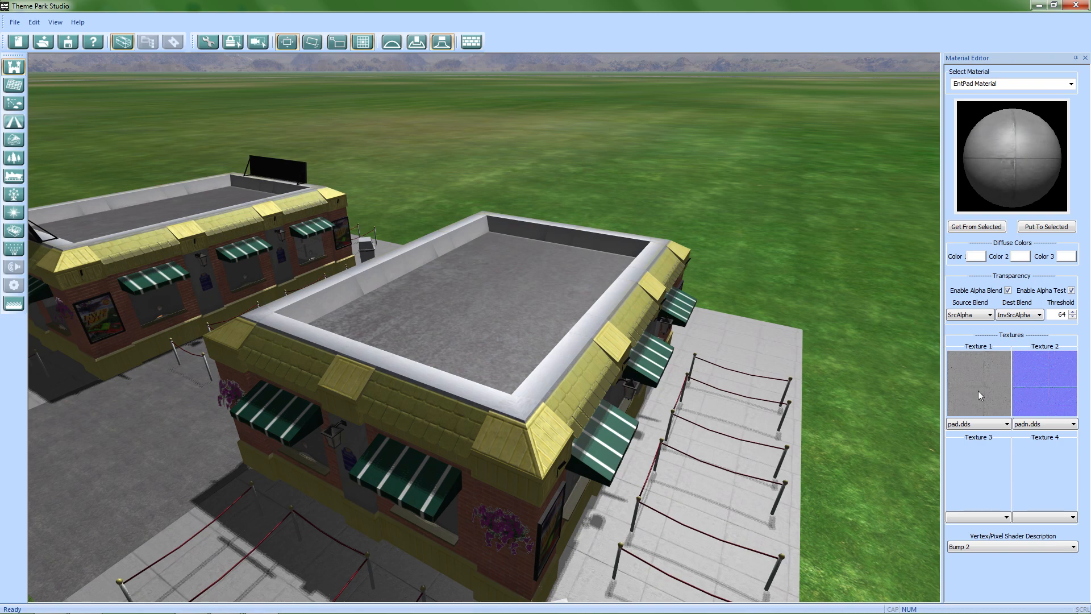
middle_click_drag(216, 386, 361, 358)
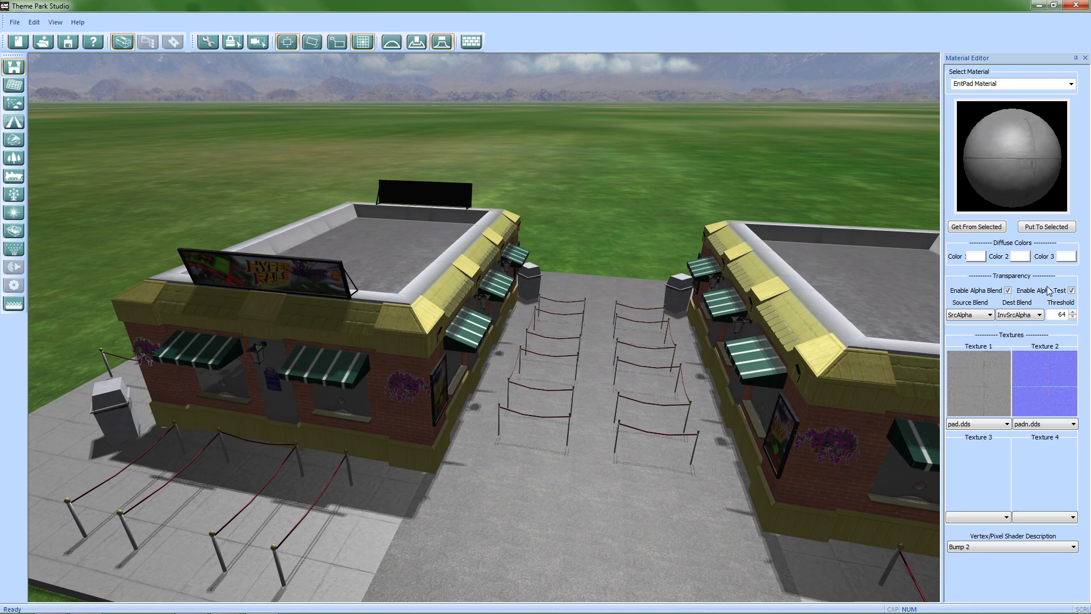
left_click(1086, 58)
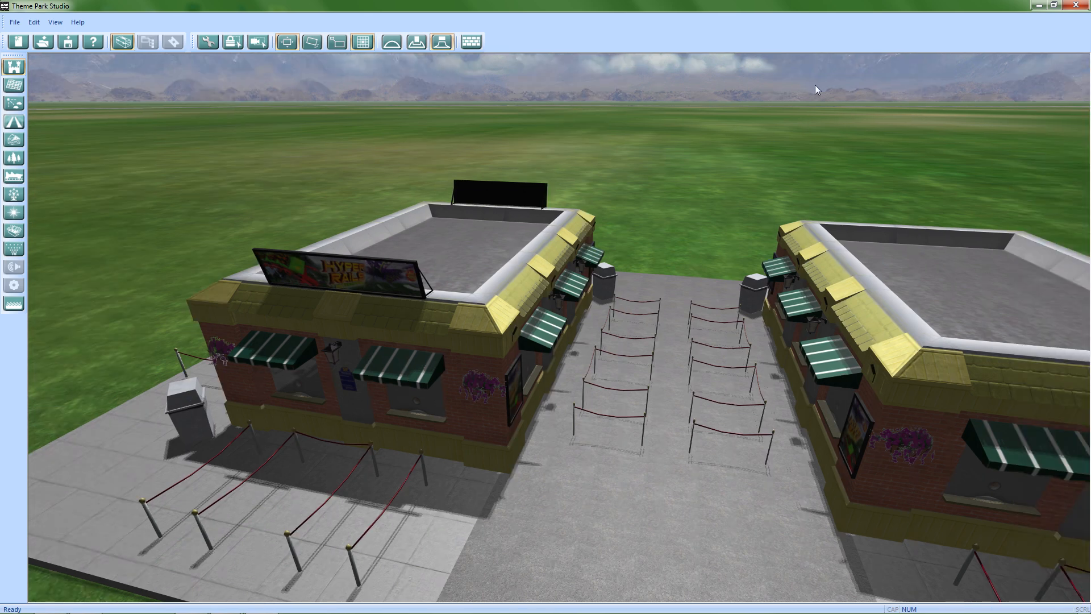
Examine the rooftops, awnings and queue area between the ticket buildings from both ends of the entrance
middle_click_drag(379, 373, 469, 343)
right_click_drag(469, 343, 466, 429)
middle_click_drag(500, 415, 583, 323)
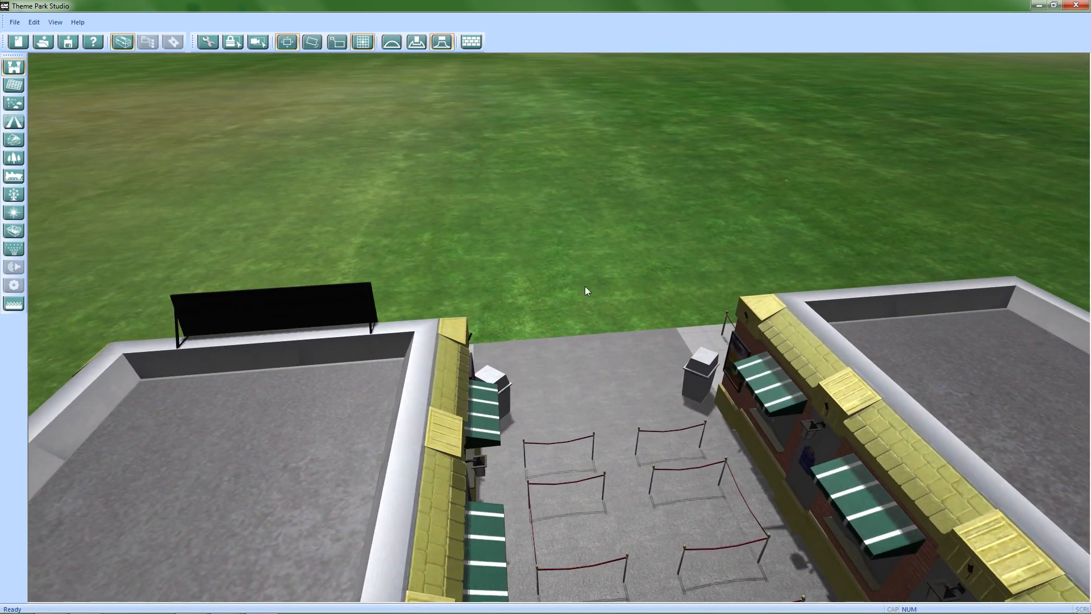
middle_click_drag(586, 383, 549, 418)
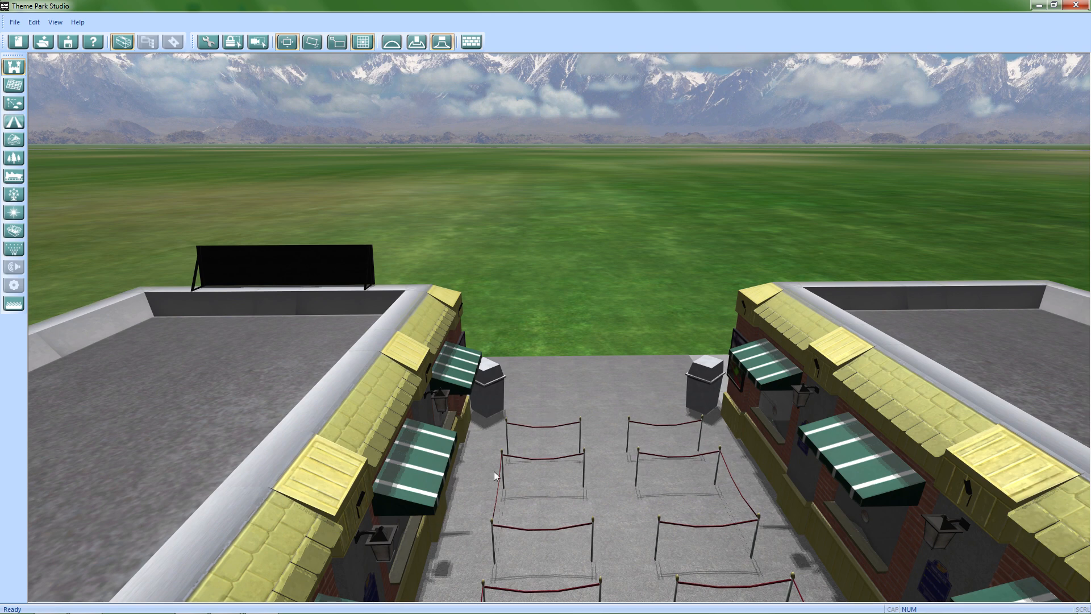
middle_click_drag(533, 428, 588, 353)
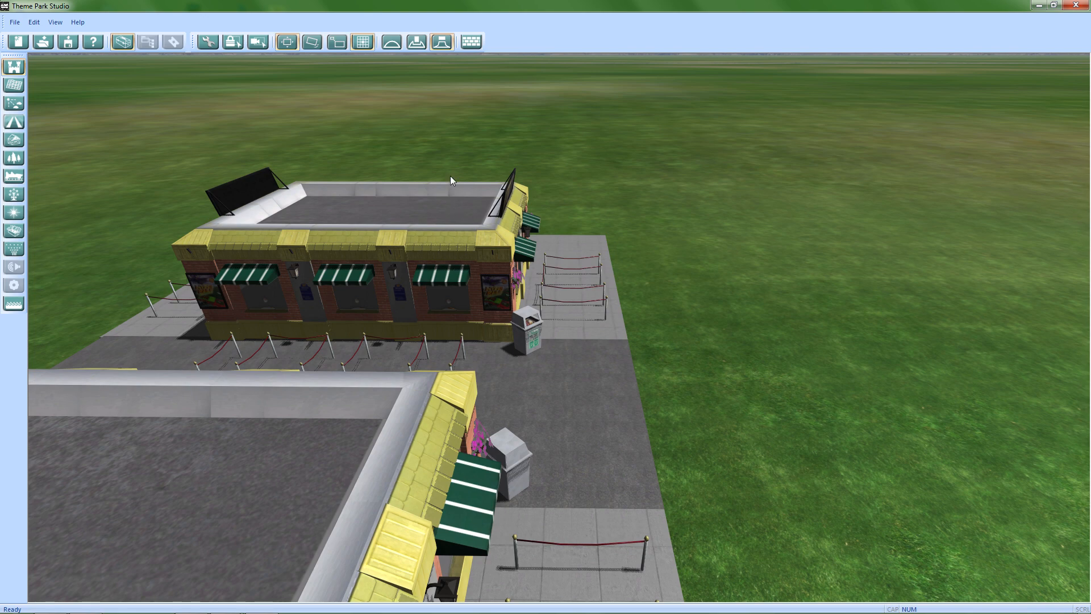
middle_click_drag(629, 368, 811, 386)
middle_click_drag(879, 380, 873, 371)
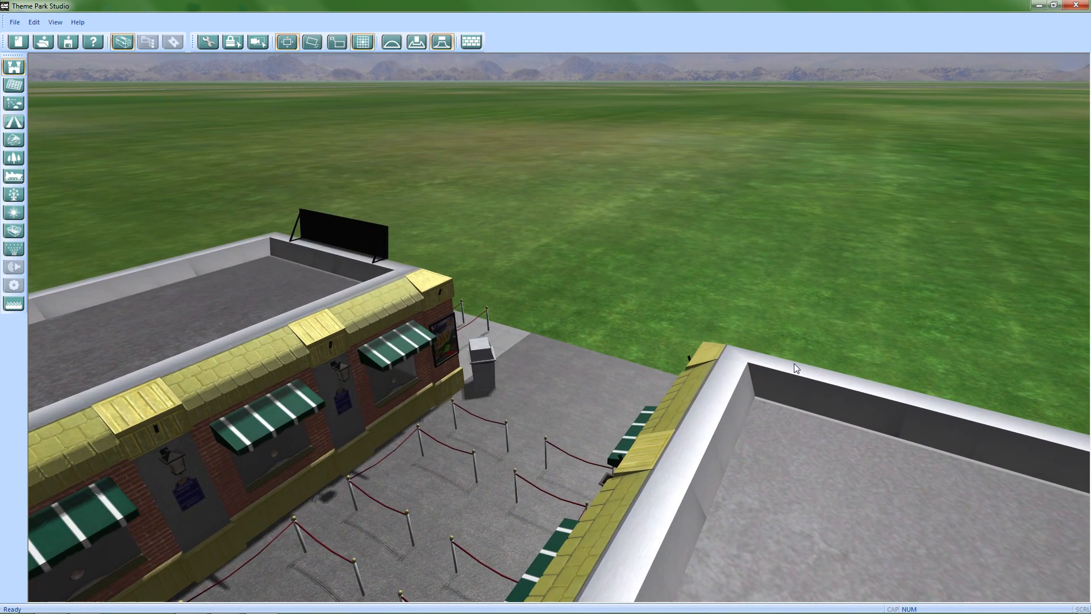
middle_click_drag(384, 374, 575, 400)
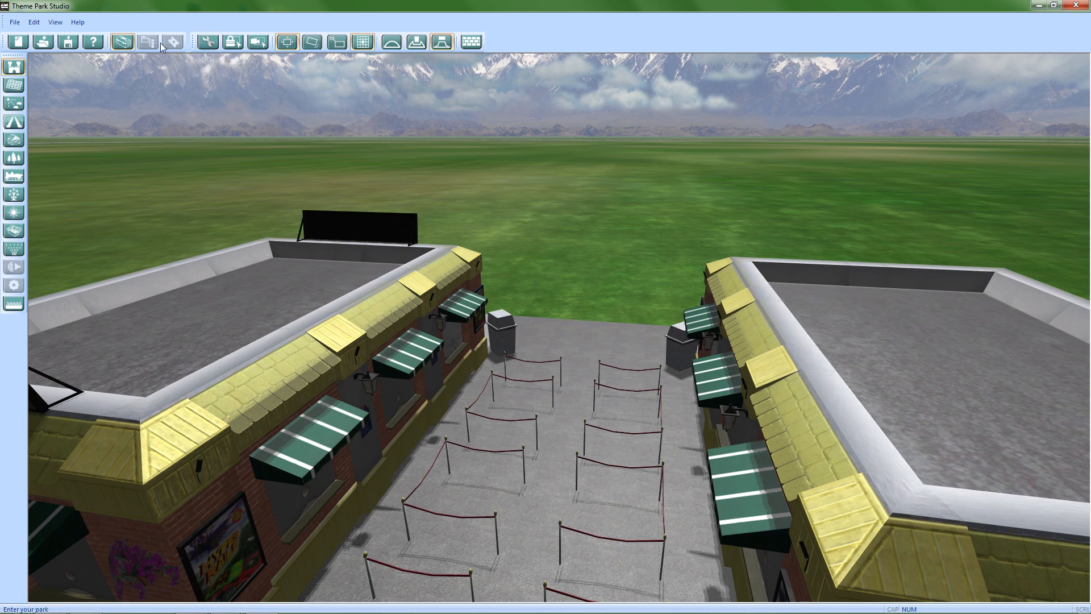
Select the whole park entrance object containing the two ticket buildings
right_click_drag(405, 241, 521, 243)
scroll(534, 287, "down", 3)
scroll(534, 286, "down", 3)
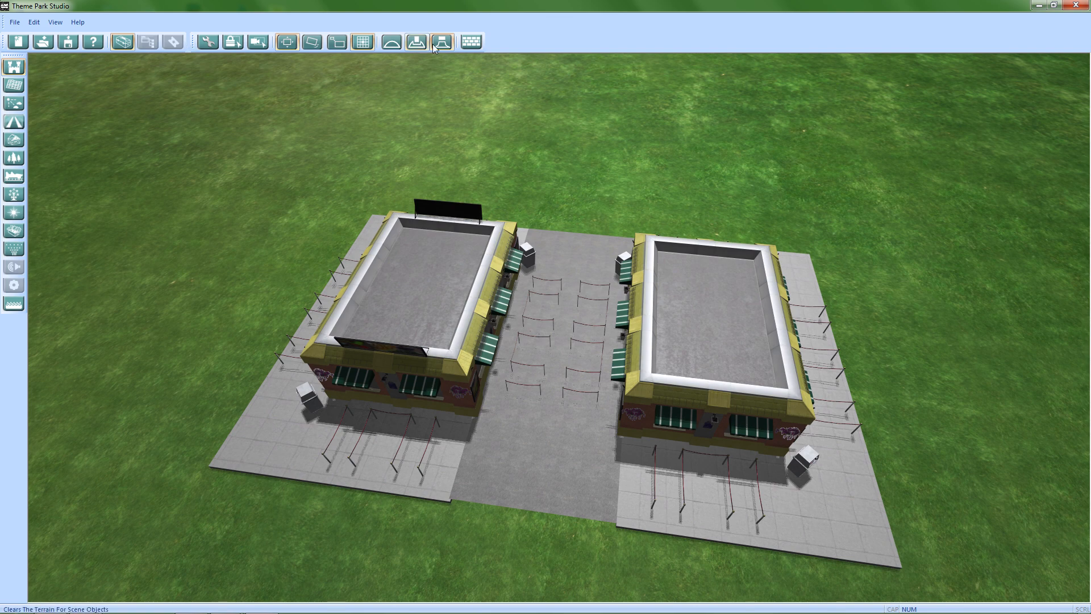
right_click_drag(476, 384, 471, 383)
right_click_drag(510, 452, 503, 453)
scroll(503, 454, "up", 3)
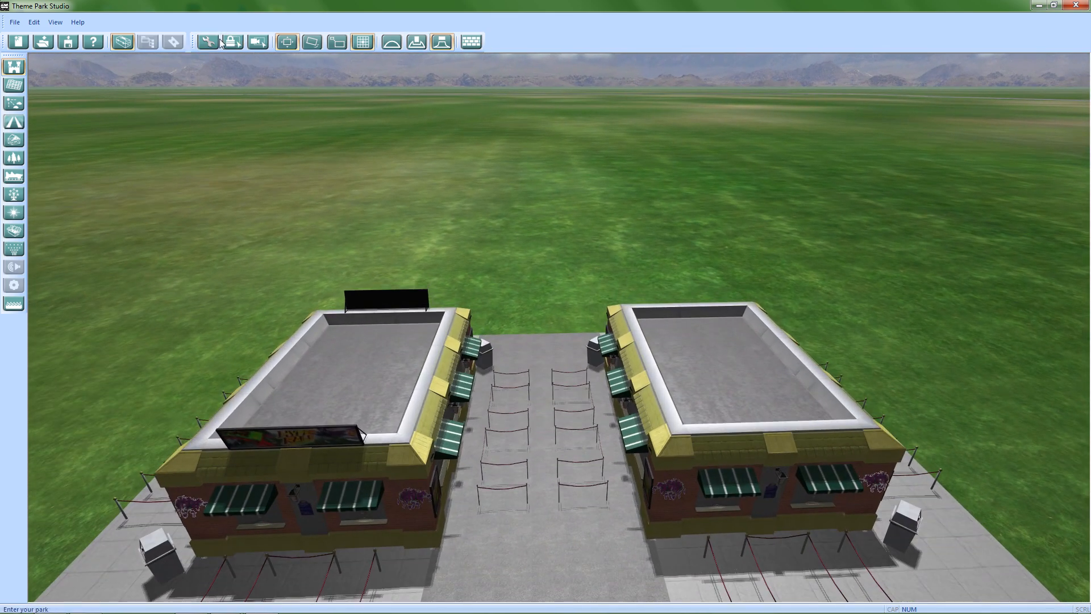
right_click_drag(736, 358, 700, 362)
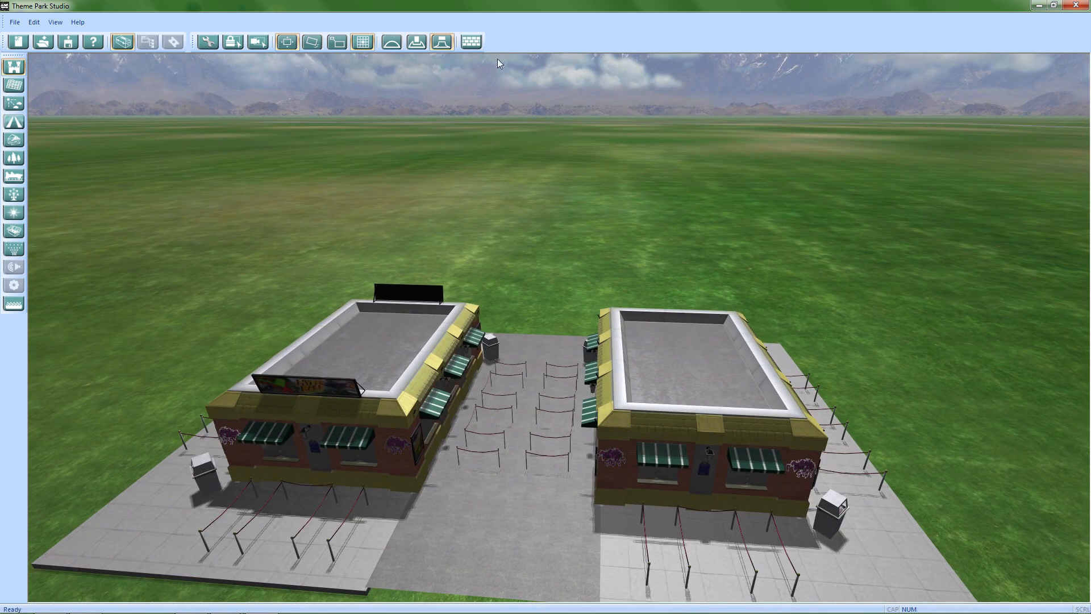
right_click_drag(471, 261, 525, 250)
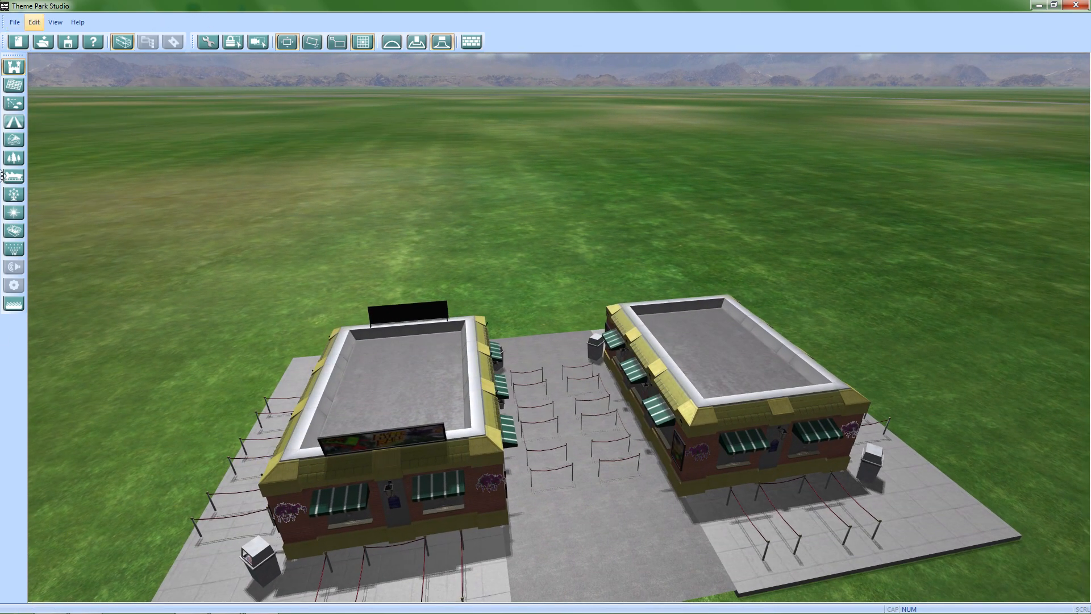
right_click_drag(455, 385, 422, 388)
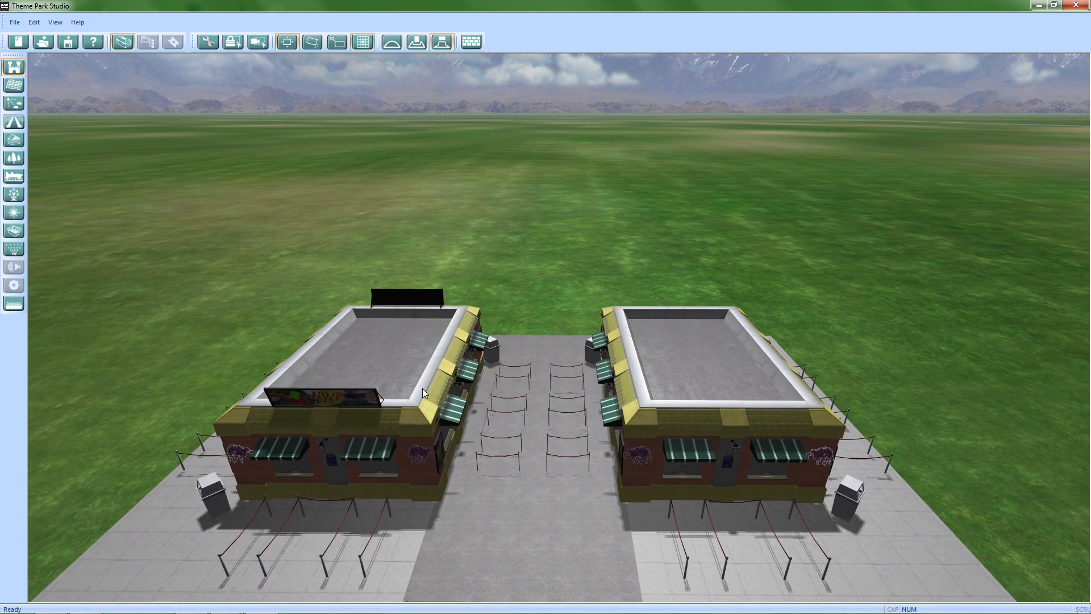
left_click(395, 331)
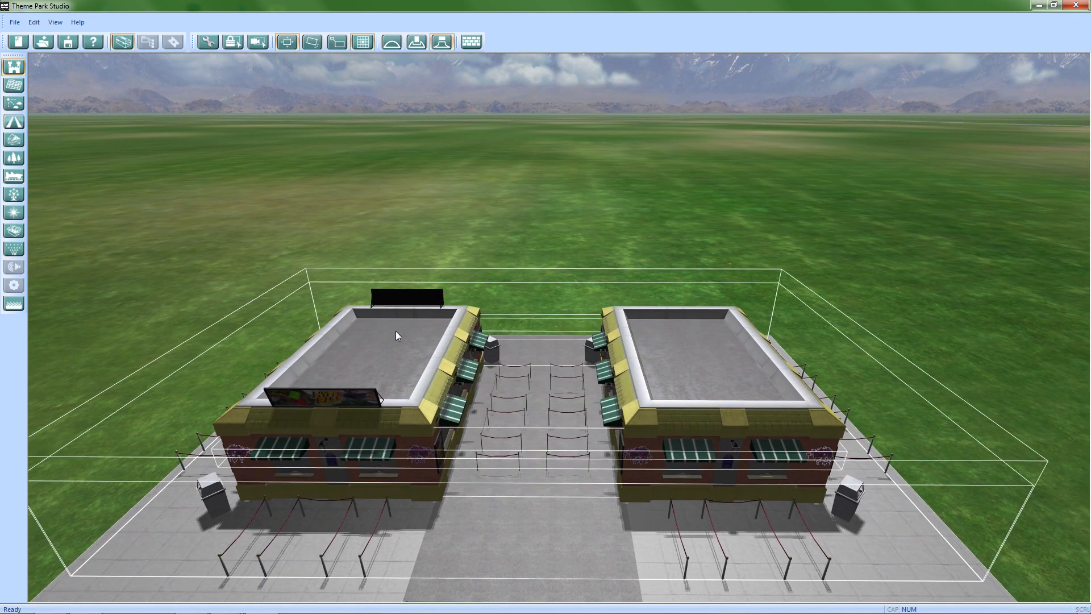
Bolt down the selected park entrance object and deselect it
left_click(203, 45)
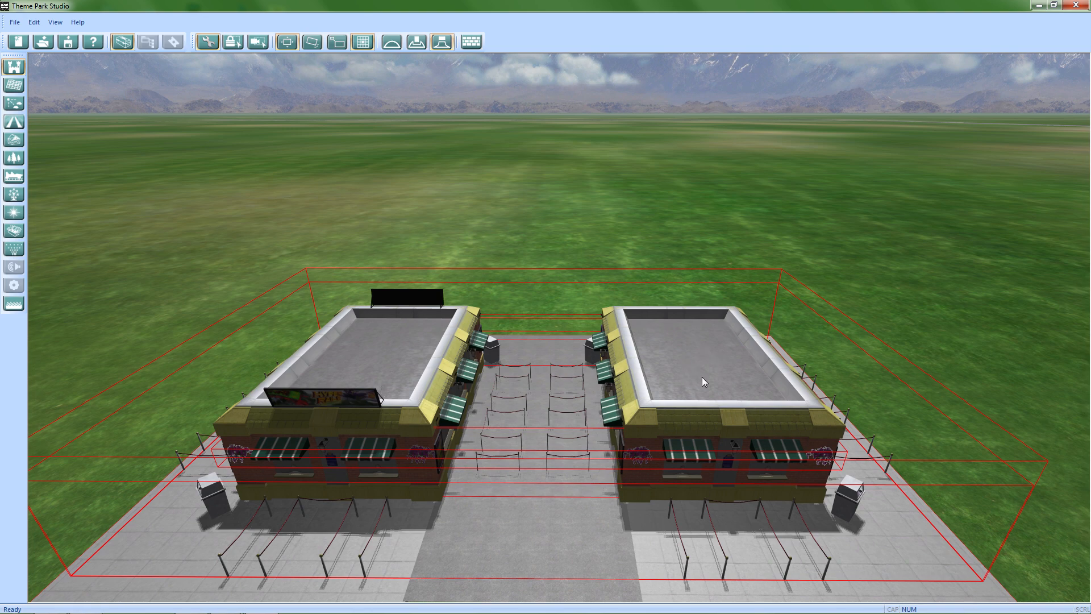
left_click(566, 249)
right_click_drag(467, 267, 237, 404)
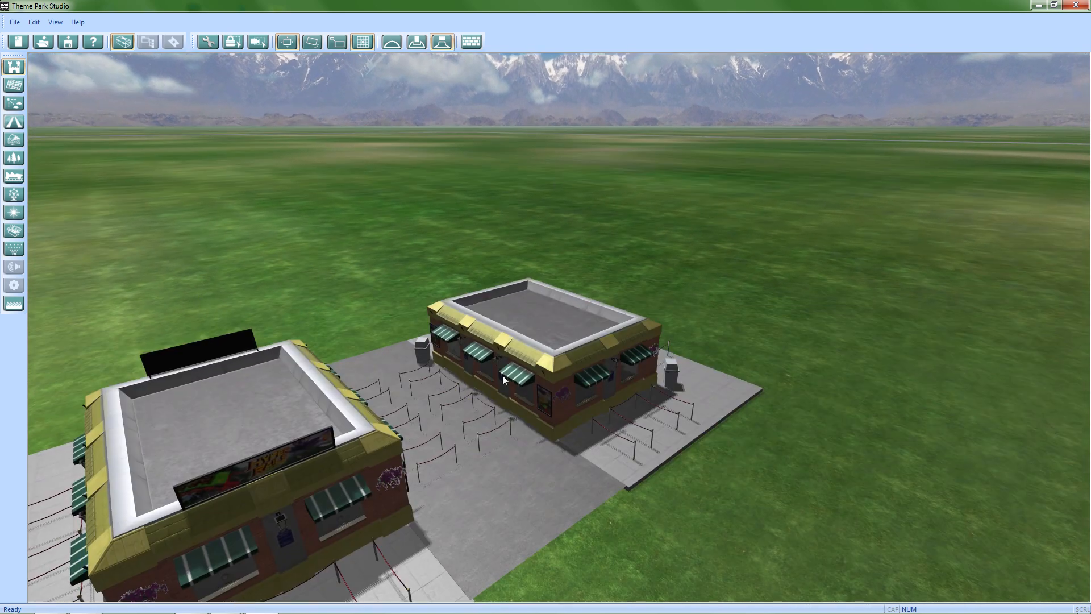
key("w")
key("a")
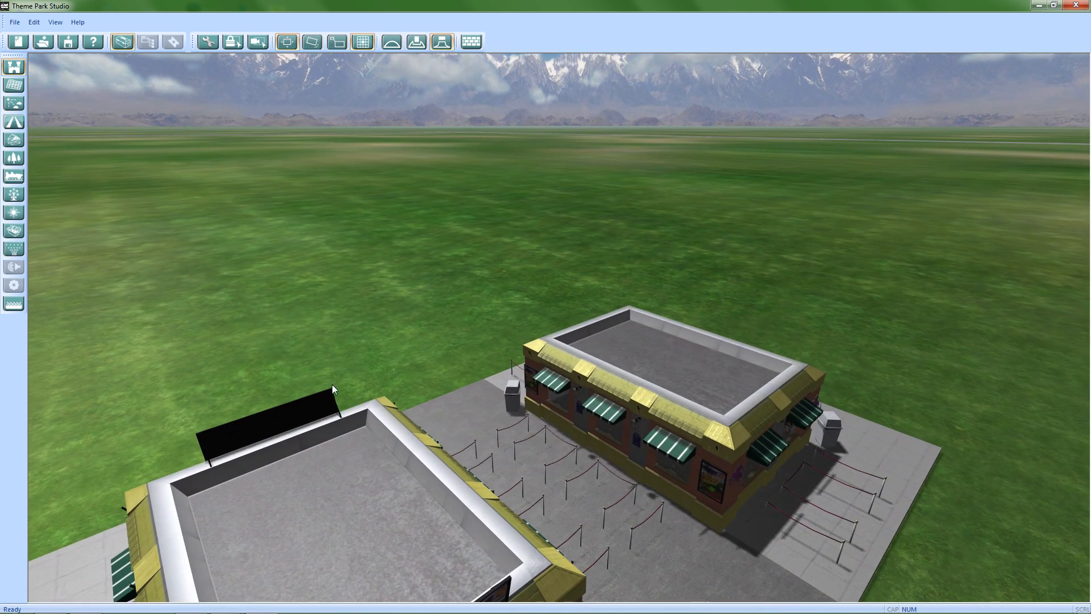
Place a path along the walkway between the two ticket buildings, with an end point at each end, and close its properties
left_click(380, 422)
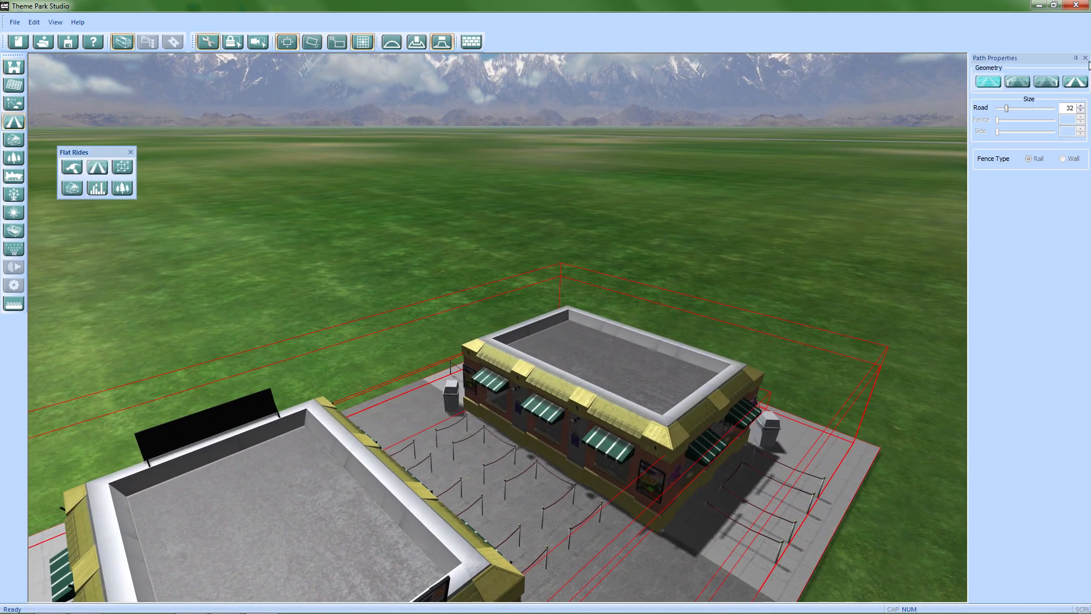
left_click(1086, 58)
scroll(543, 394, "down", 5)
left_click(592, 336)
scroll(507, 302, "up", 2)
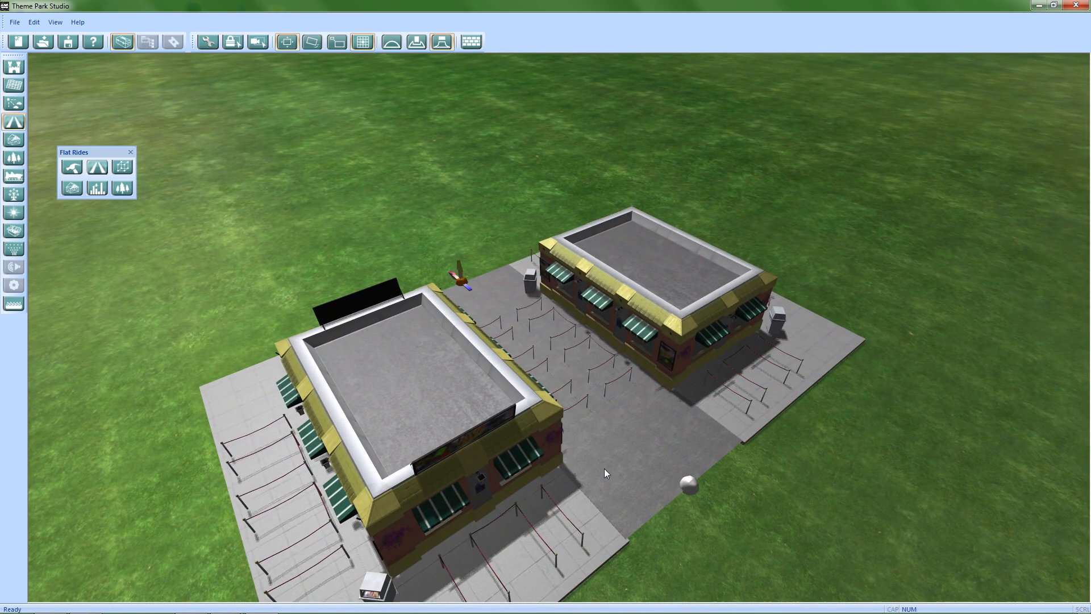
Bolt down the path's end point at the far end of the walkway and select the unbolted near end point
left_click(211, 41)
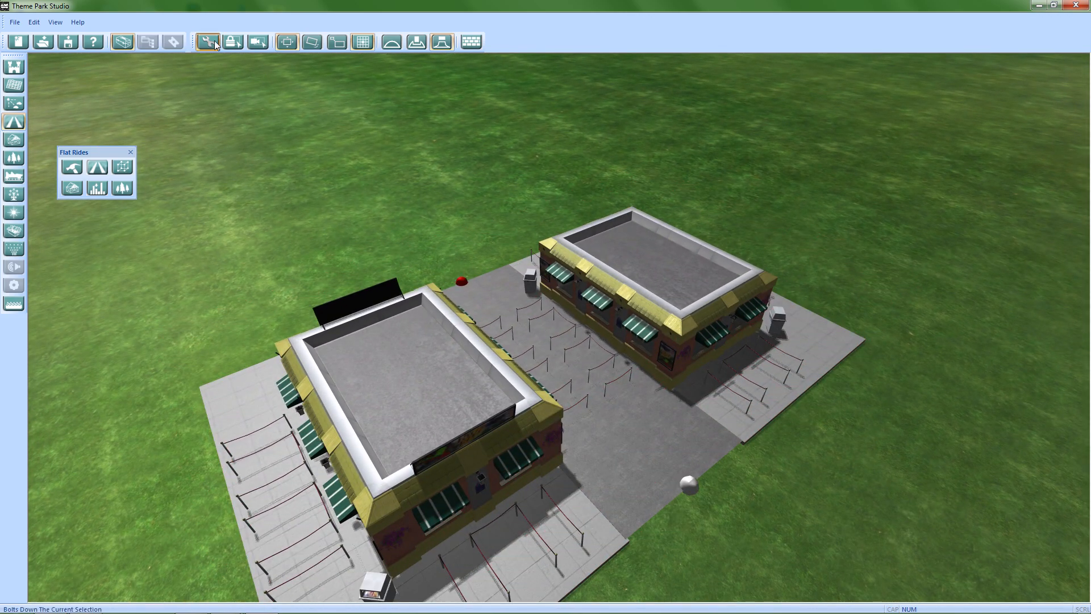
left_click(680, 478)
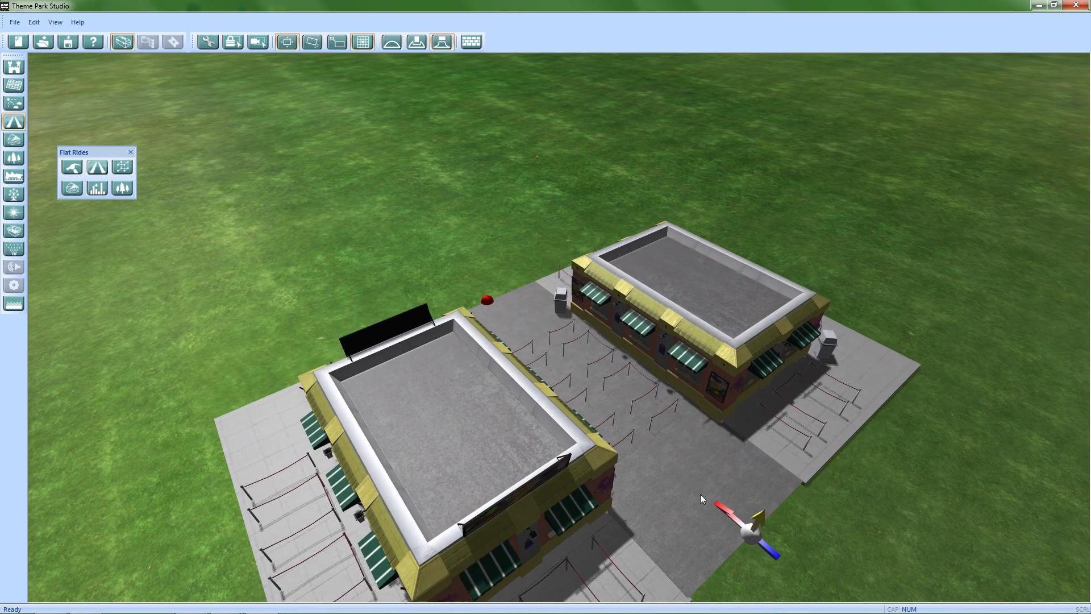
scroll(642, 478, "down", 3)
scroll(578, 414, "up", 2)
scroll(504, 373, "down", 2)
scroll(600, 462, "up", 2)
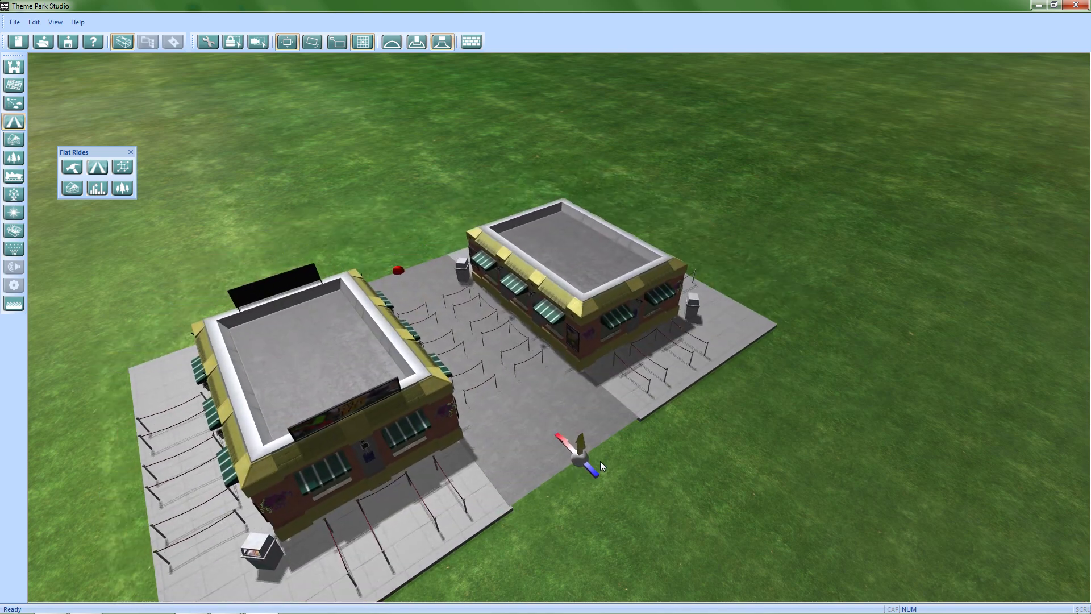
scroll(636, 408, "down", 2)
scroll(646, 454, "up", 2)
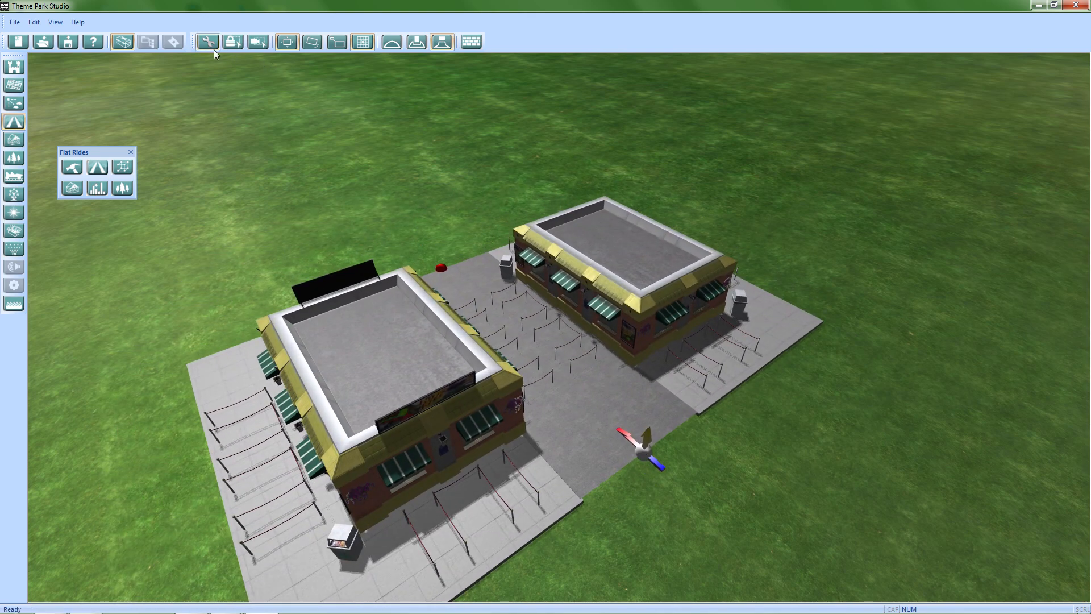
scroll(632, 418, "up", 1)
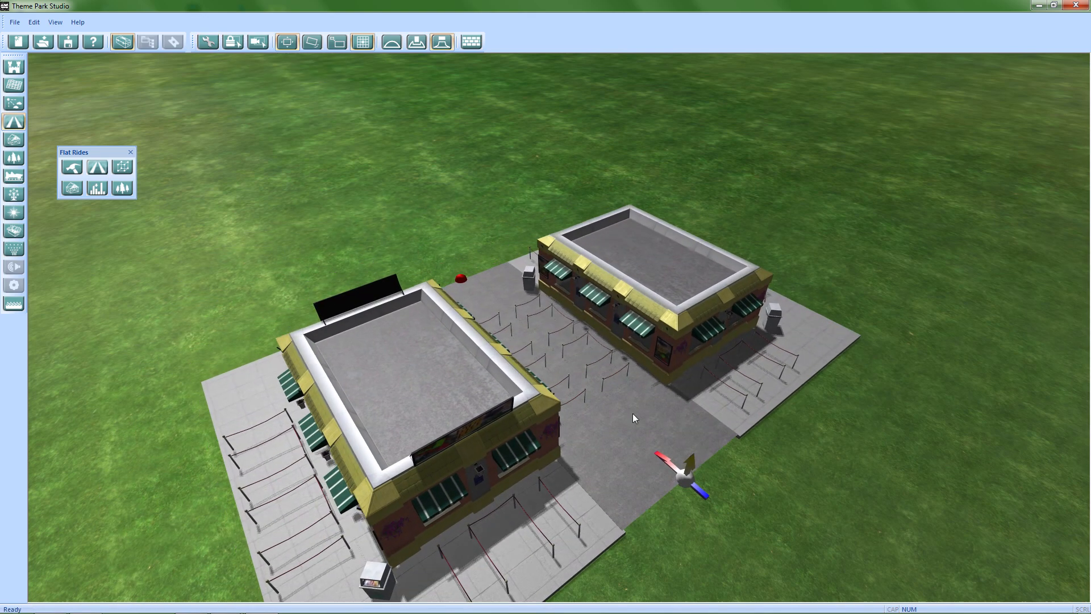
Try selecting the path's bolted far end point, decline unbolting it, and pick the unbolted near end point instead
right_click_drag(632, 414, 658, 471)
left_click(338, 238)
left_click(445, 273)
left_click(447, 271)
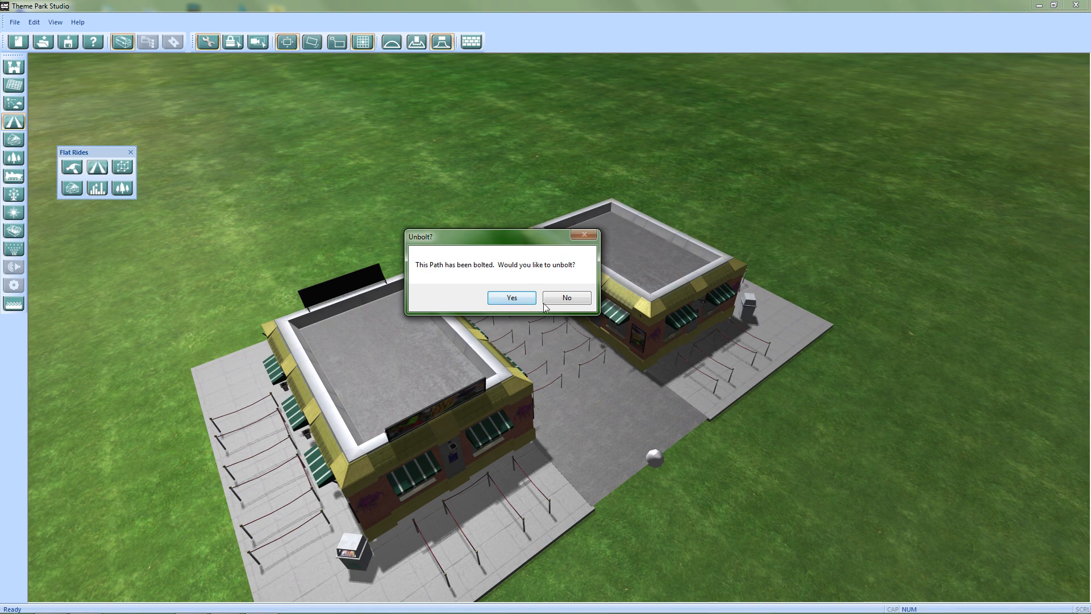
left_click(565, 298)
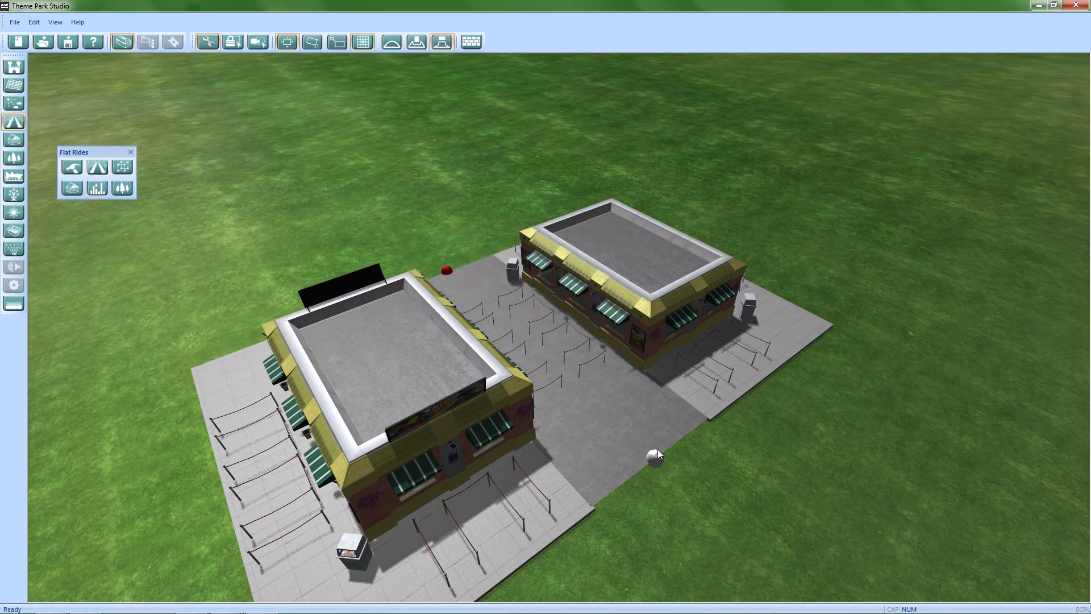
left_click_drag(656, 455, 718, 461)
left_click(320, 240)
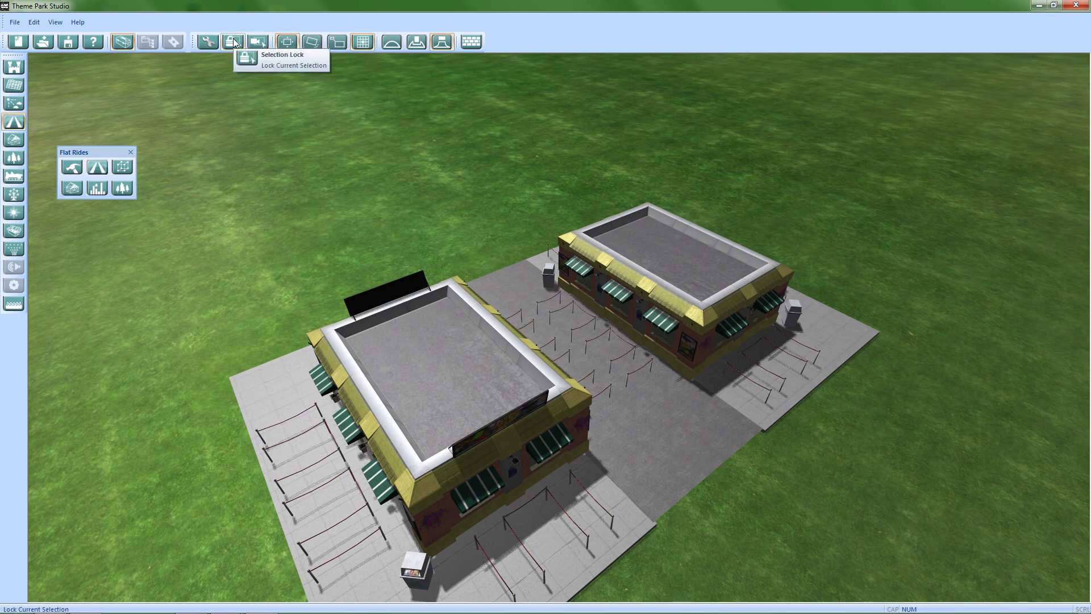
Examine the Selection Lock and Move Camera To Selected Object commands
middle_click_drag(667, 307, 494, 370)
right_click_drag(494, 370, 403, 99)
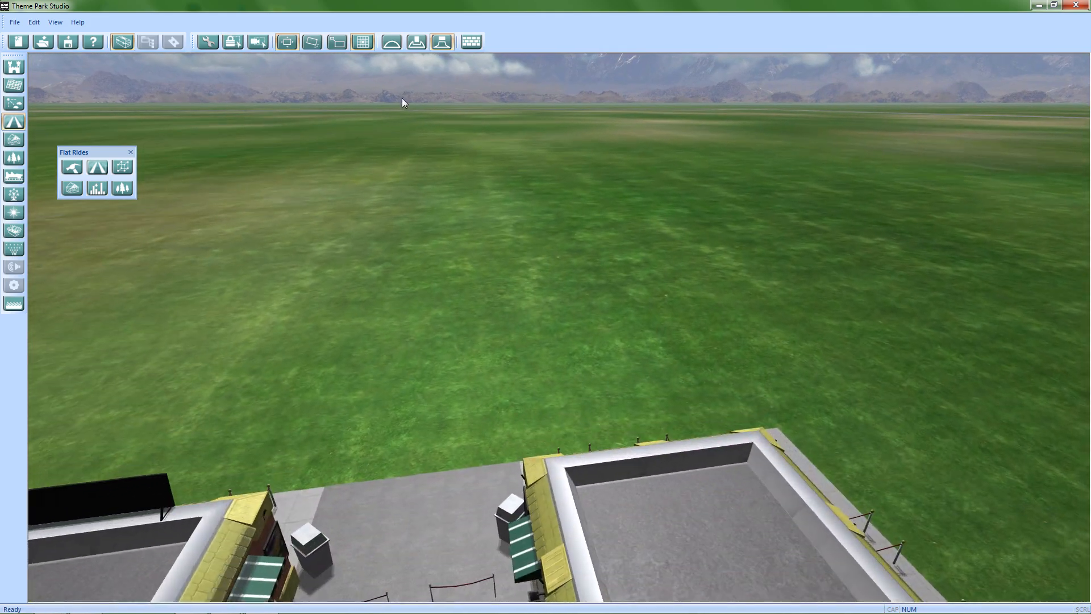
left_click(232, 43)
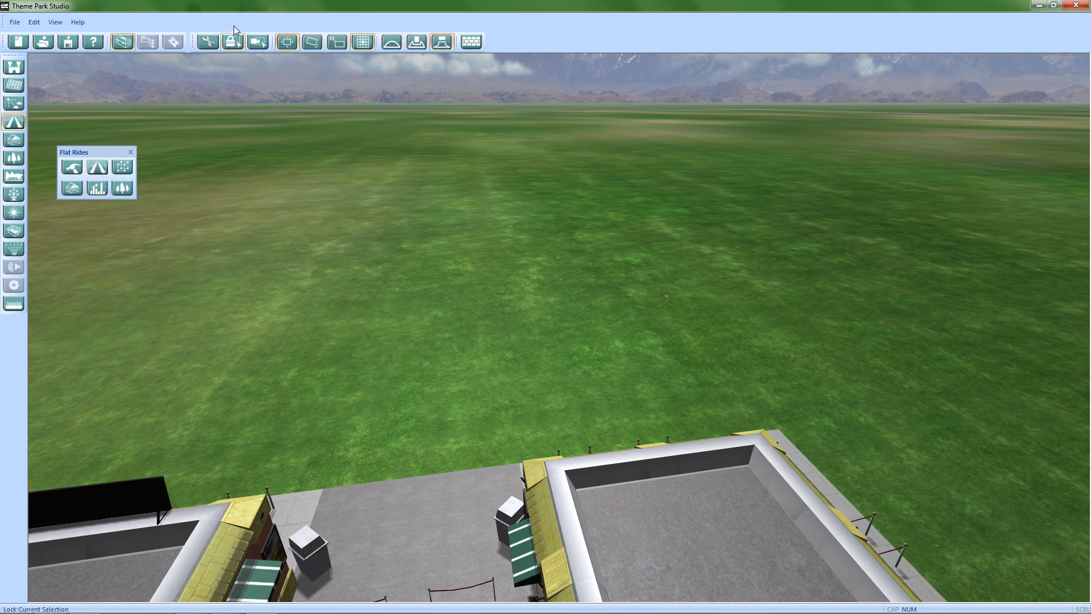
left_click(259, 43)
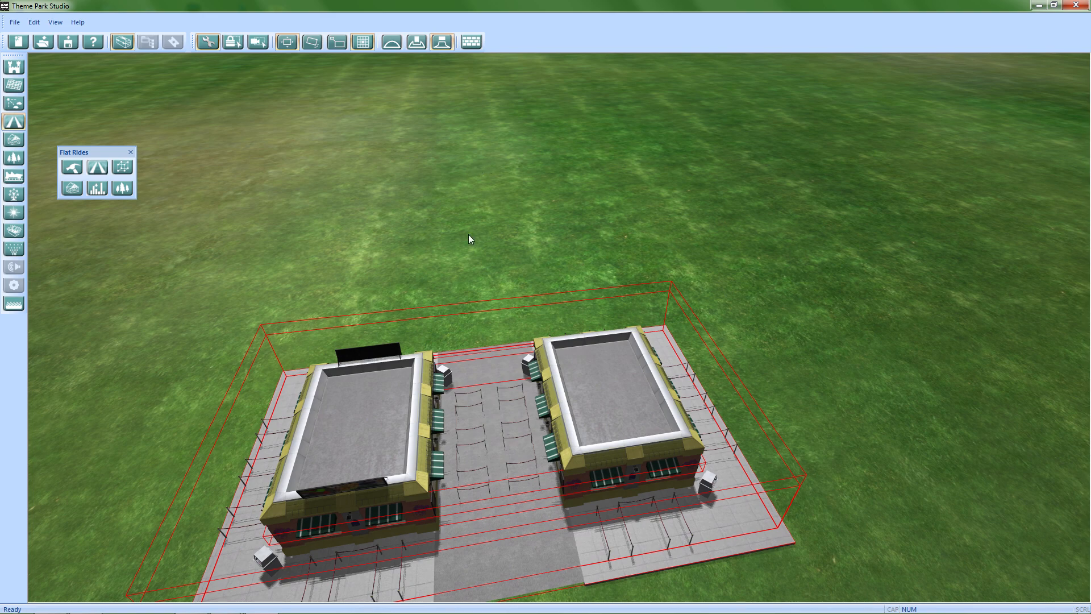
Move the view from the selected entrance out to empty grass, and return to it with Move Camera To Selected Object
middle_click_drag(455, 192, 663, 401)
mouse_move(529, 239)
middle_mouse_down()
mouse_move(578, 364)
mouse_move(550, 356)
middle_mouse_up()
right_click_drag(574, 281, 403, 265)
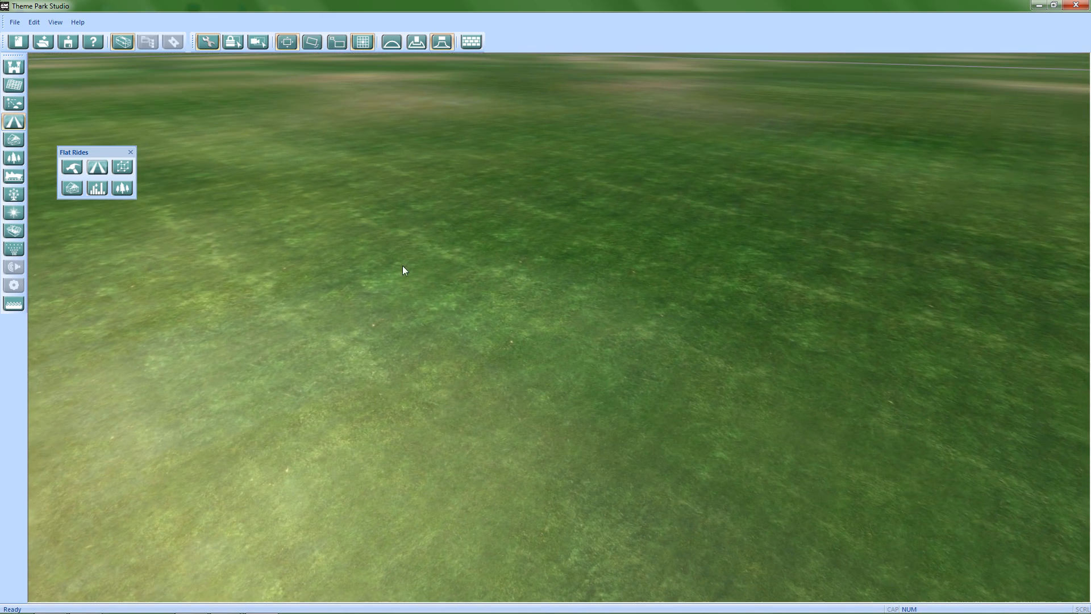
middle_click_drag(403, 264, 913, 599)
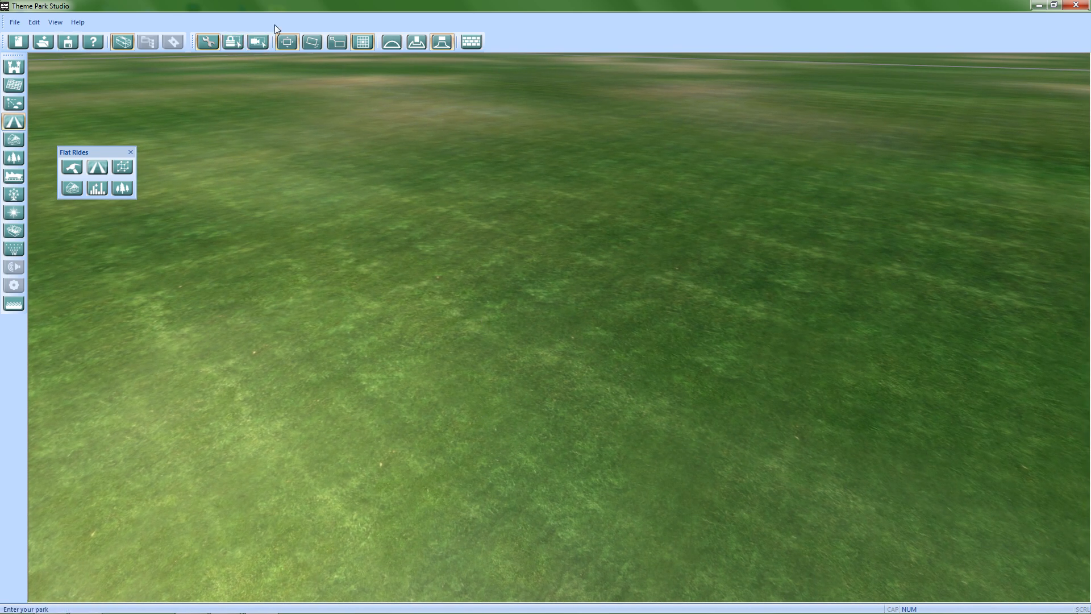
left_click(257, 42)
right_click_drag(479, 322, 462, 246)
middle_click_drag(916, 419, 766, 472)
scroll(714, 438, "up", 5)
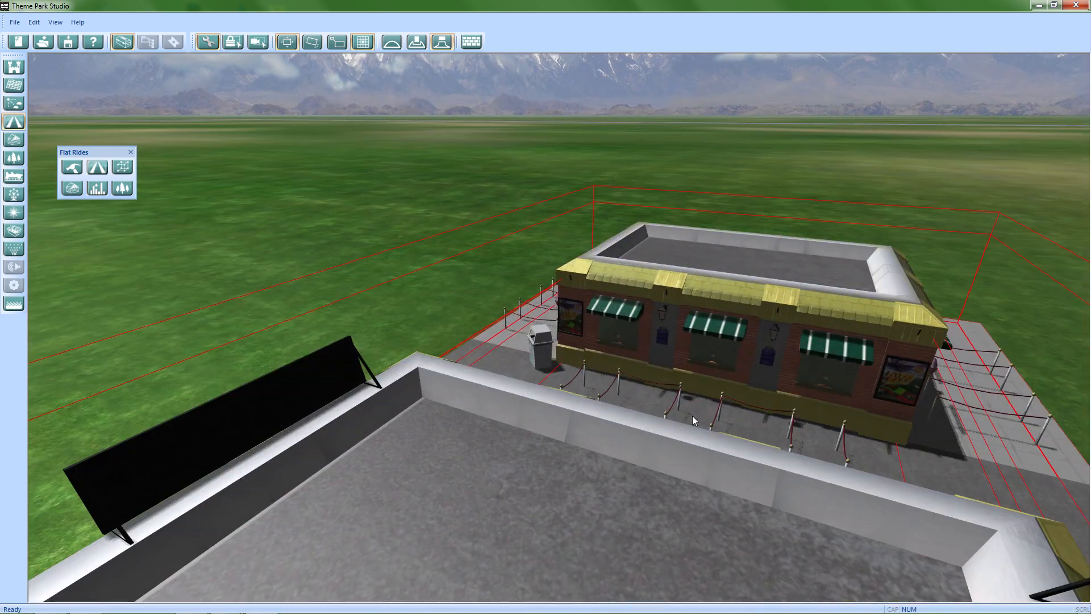
Deselect the park entrance and move the view out over the empty grass away from the ticket buildings
middle_click_drag(698, 314, 519, 376)
right_click_drag(589, 272, 493, 332)
middle_click_drag(574, 335, 758, 469)
scroll(758, 470, "up", 4)
right_click_drag(758, 470, 545, 179)
scroll(544, 180, "down", 5)
key("Delete")
middle_click_drag(545, 180, 573, 264)
key("Escape")
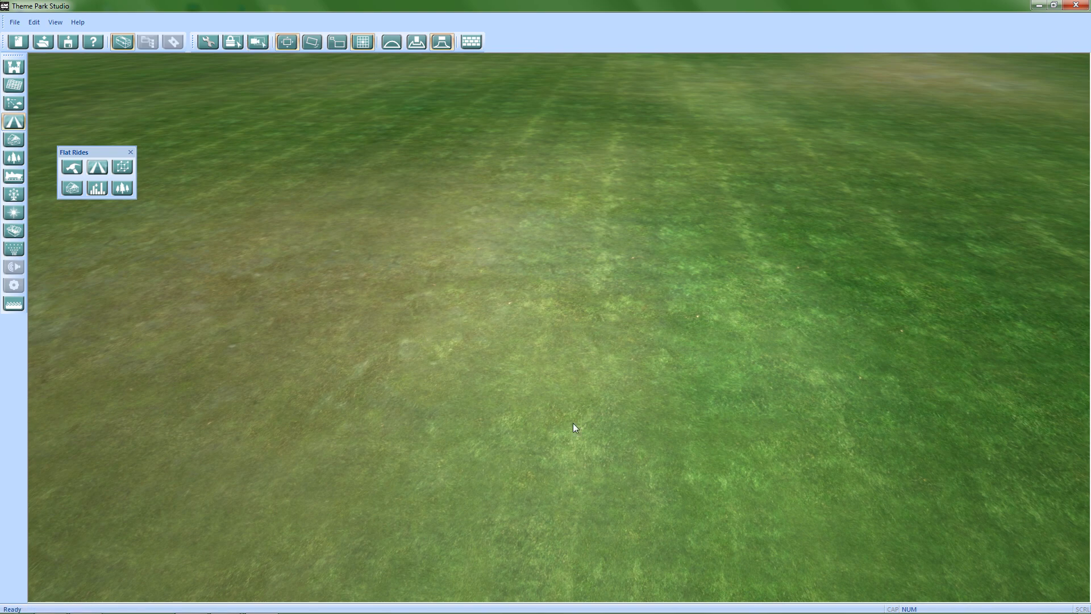
middle_click_drag(570, 299, 578, 343)
right_click_drag(578, 342, 709, 390)
middle_click_drag(708, 390, 967, 515)
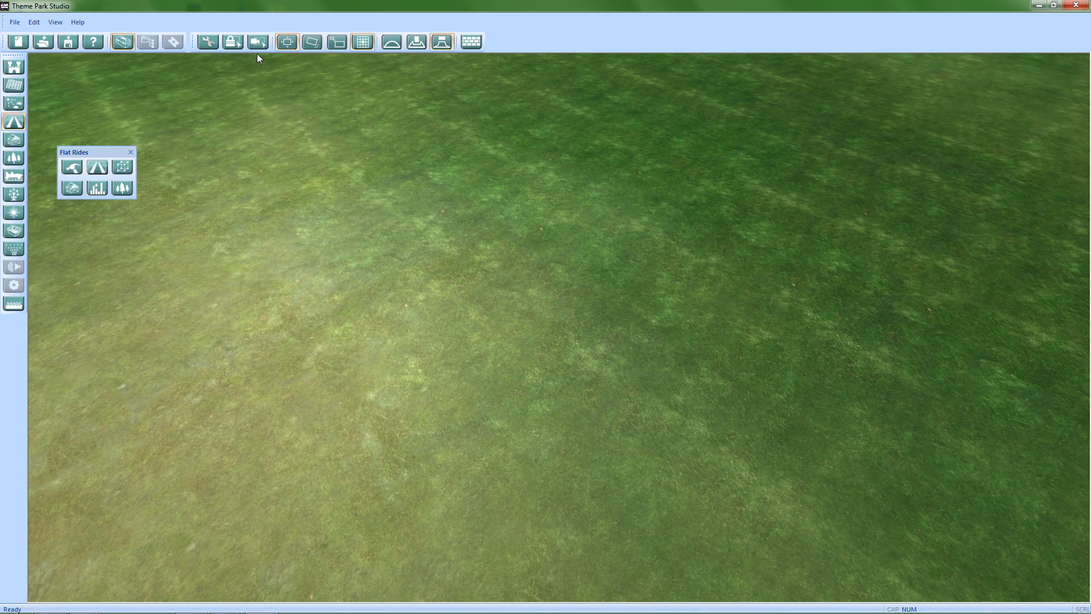
Select the park entrance and move the camera to the selected object
middle_click_drag(545, 364, 102, 185)
left_click(719, 383)
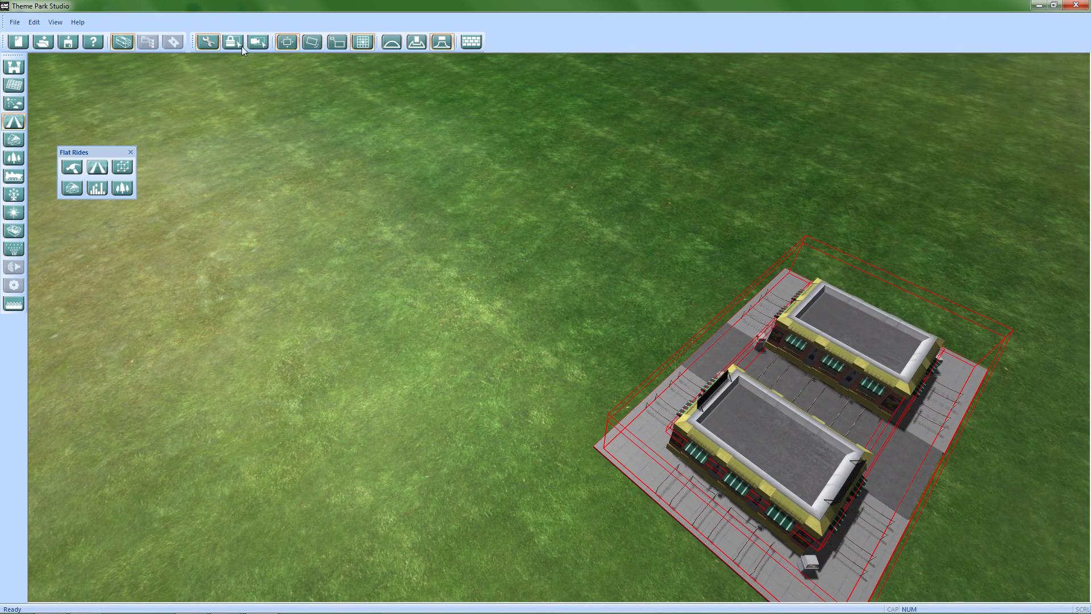
left_click(265, 42)
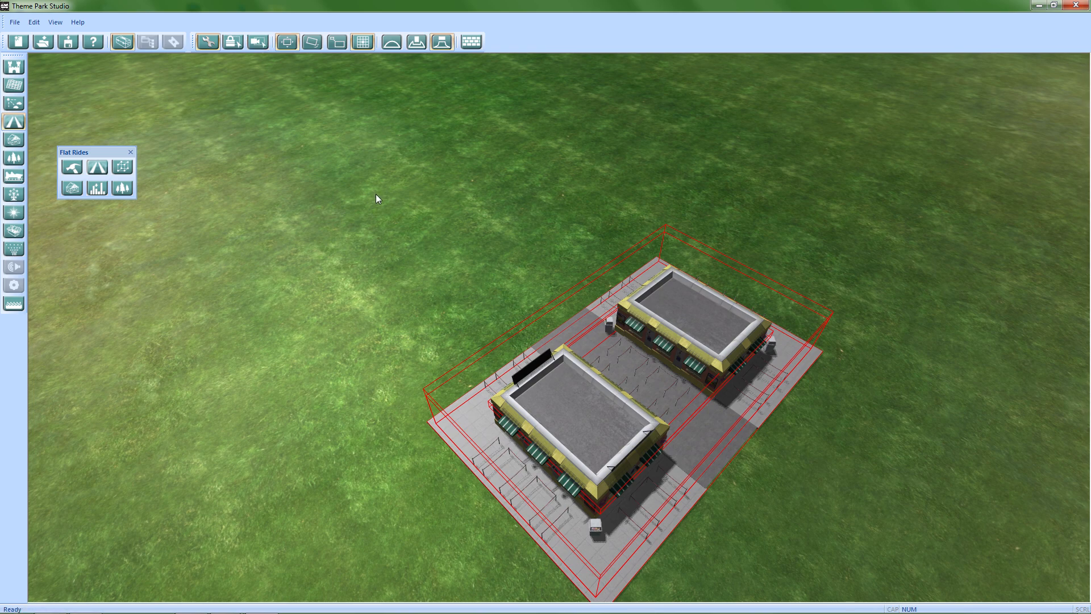
Deselect the park entrance and examine the roped queue area between the ticket buildings up close and from above
left_click(467, 263)
middle_click_drag(466, 263, 551, 321)
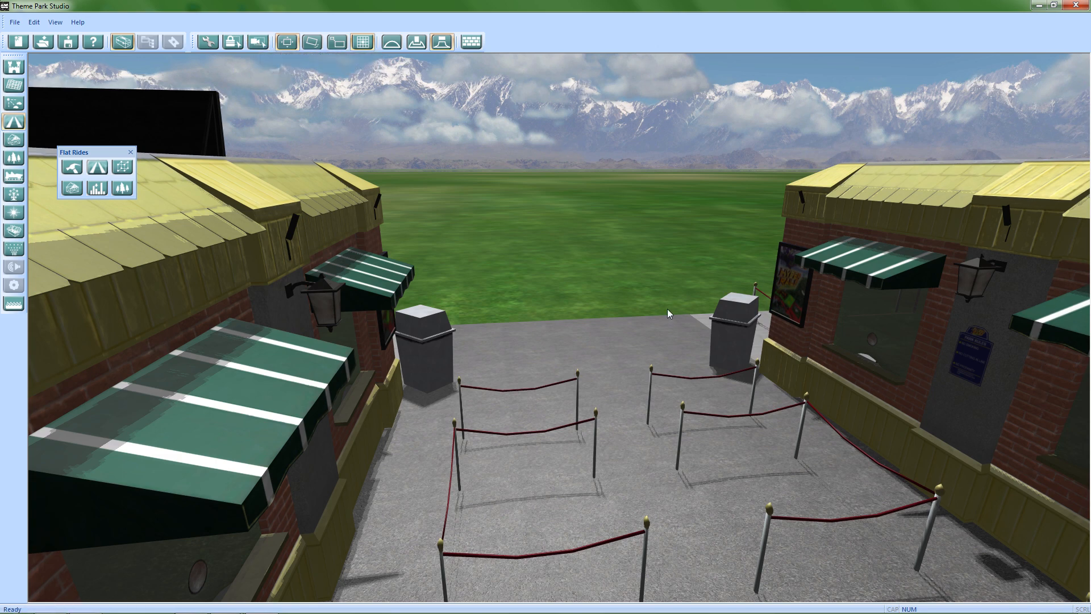
middle_click_drag(695, 308, 743, 299)
scroll(743, 298, "down", 5)
left_click(849, 332)
left_click(503, 191)
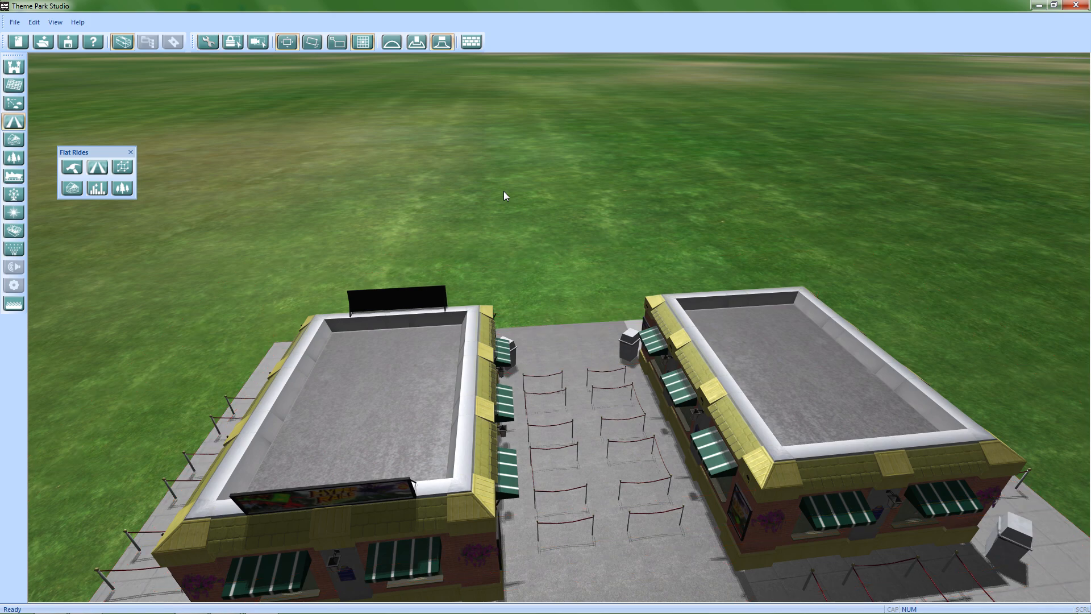
Move the view to distant grass and back until the entrance can be selected, and bring the camera to the selection
middle_click_drag(504, 191, 636, 238)
scroll(636, 239, "down", 4)
right_click_drag(720, 454, 709, 578)
middle_click_drag(709, 578, 557, 241)
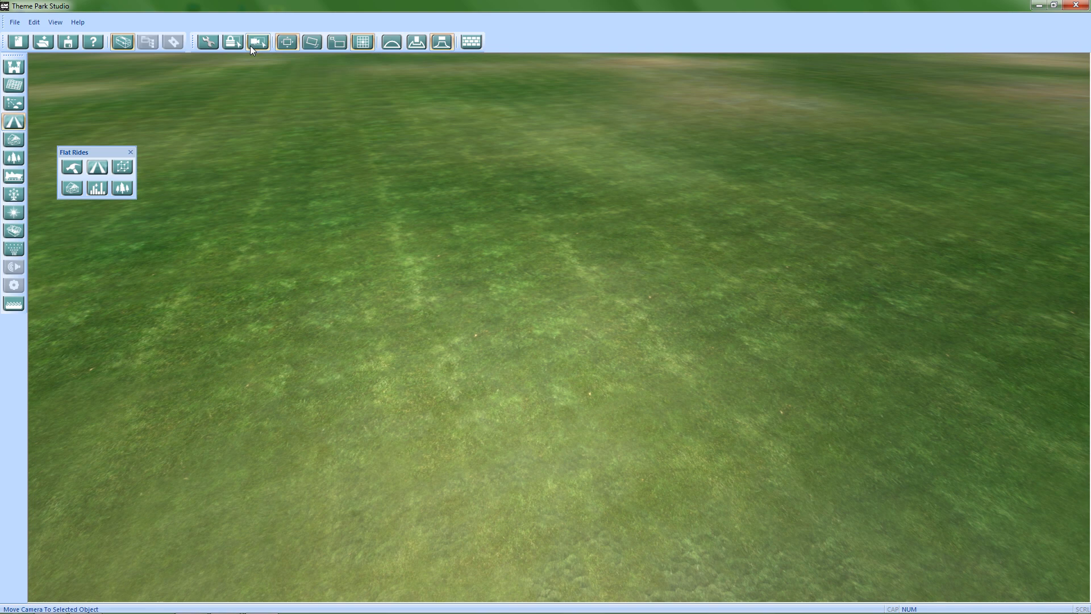
mouse_move(621, 387)
middle_mouse_down()
mouse_move(472, 223)
mouse_move(444, 173)
middle_mouse_up()
middle_click_drag(671, 319, 528, 137)
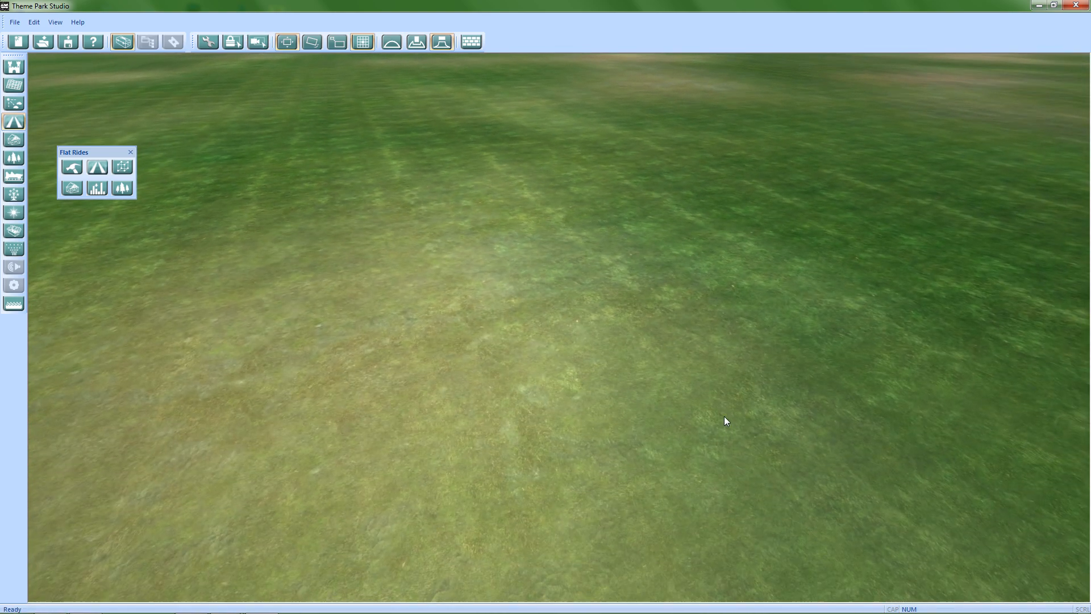
middle_click_drag(724, 417, 520, 256)
middle_click_drag(714, 445, 534, 273)
left_click(732, 313)
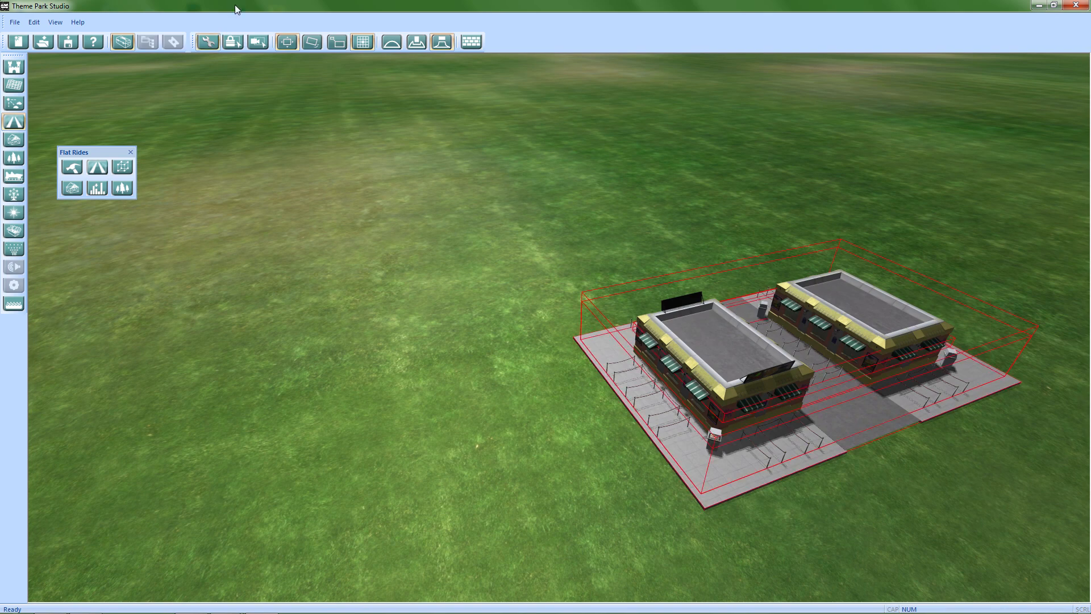
left_click(250, 47)
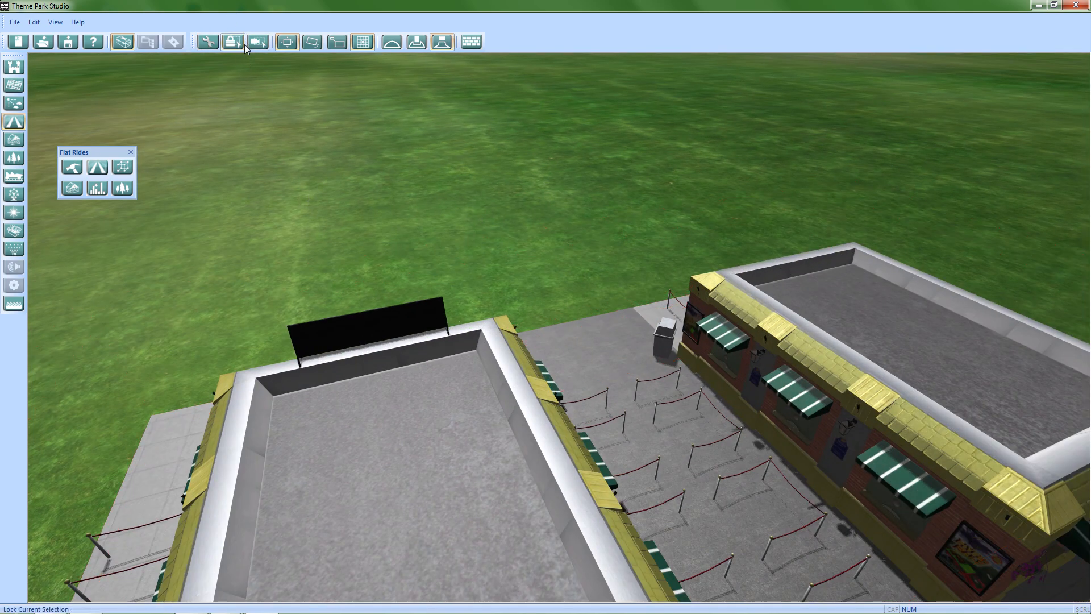
Try placing an Aspen tree on the grass beside the entrance walkway, cancel the placement, and close the Tree Library
middle_click_drag(363, 197, 453, 154)
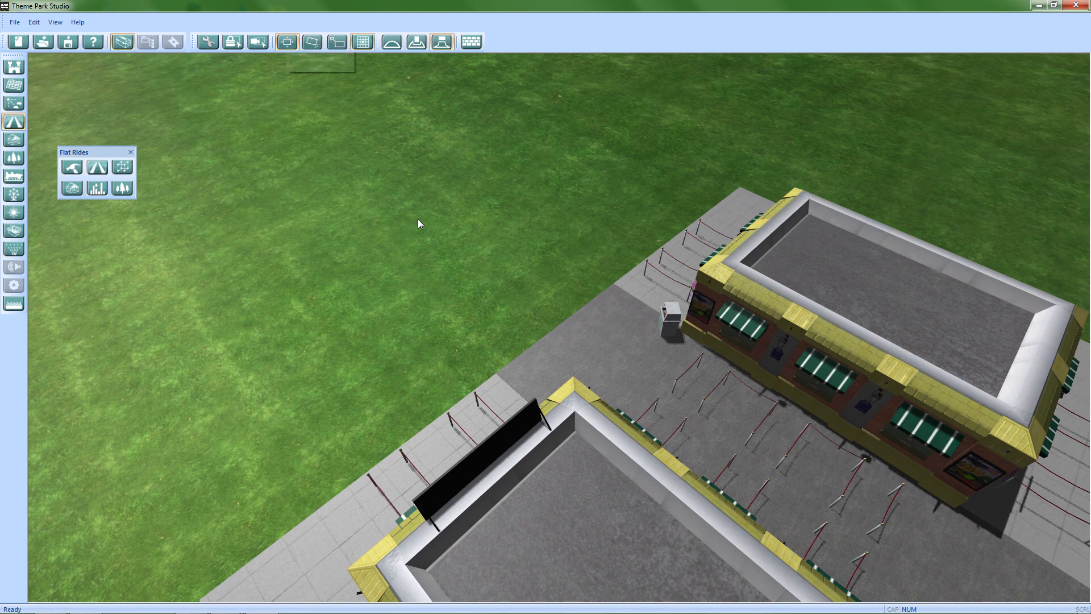
middle_click_drag(411, 220, 427, 214)
middle_click_drag(524, 225, 285, 72)
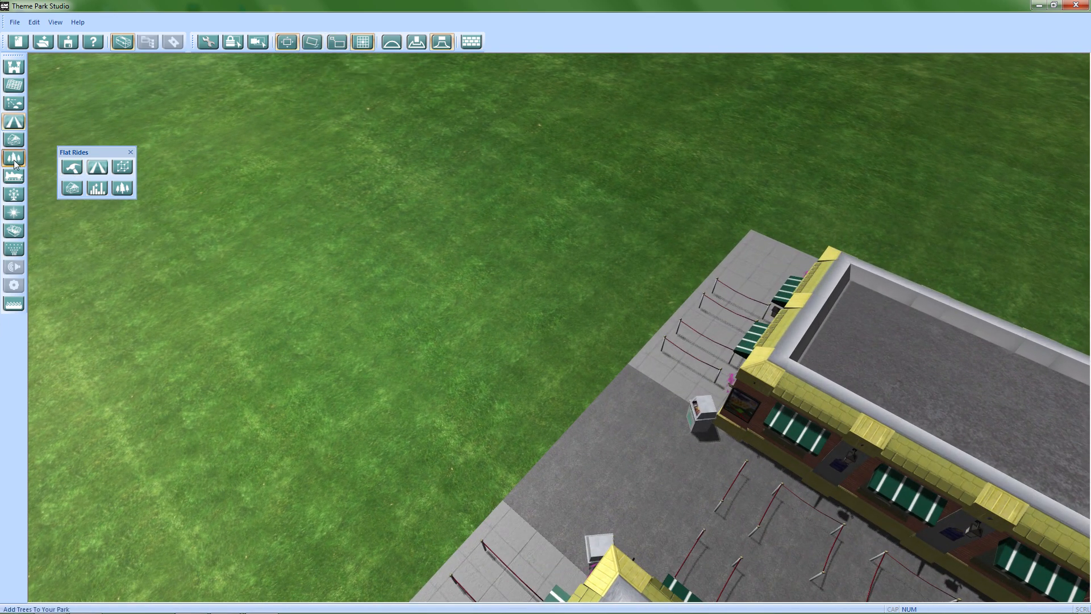
left_click(122, 188)
left_click(176, 189)
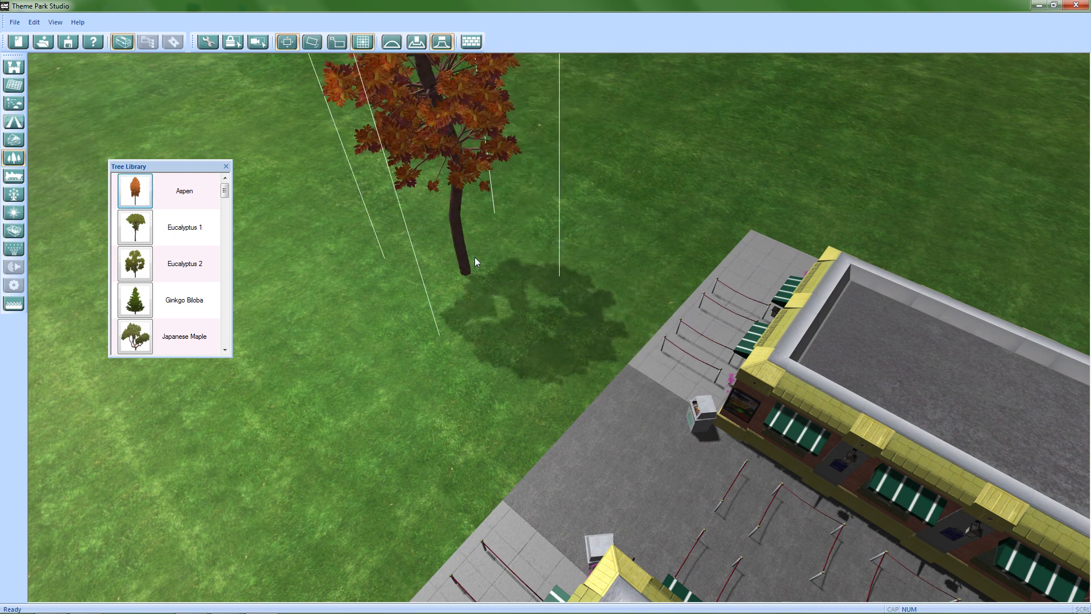
right_click(486, 322)
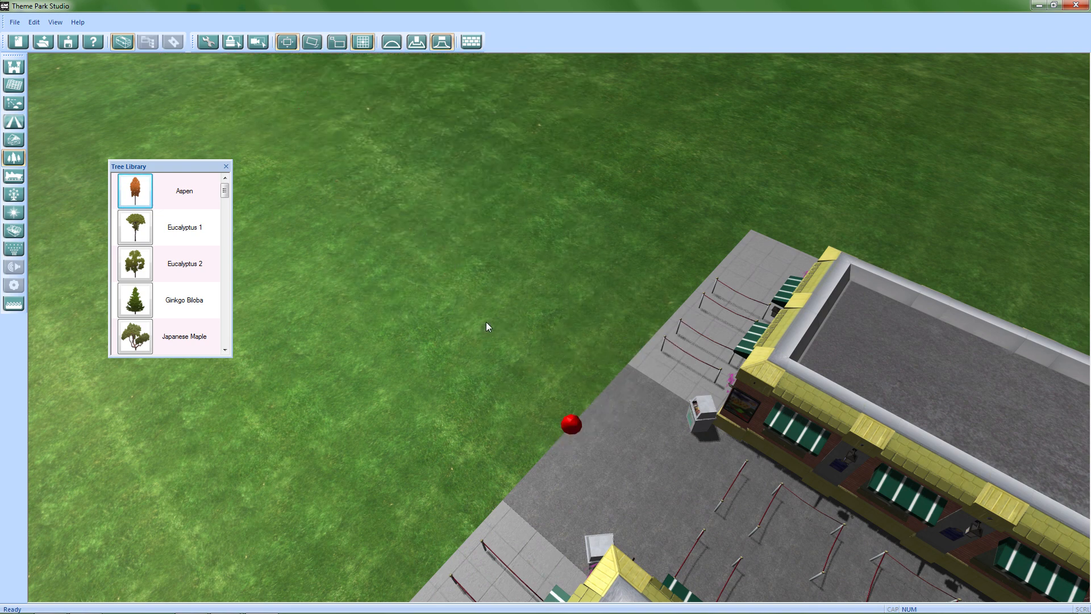
left_click(227, 166)
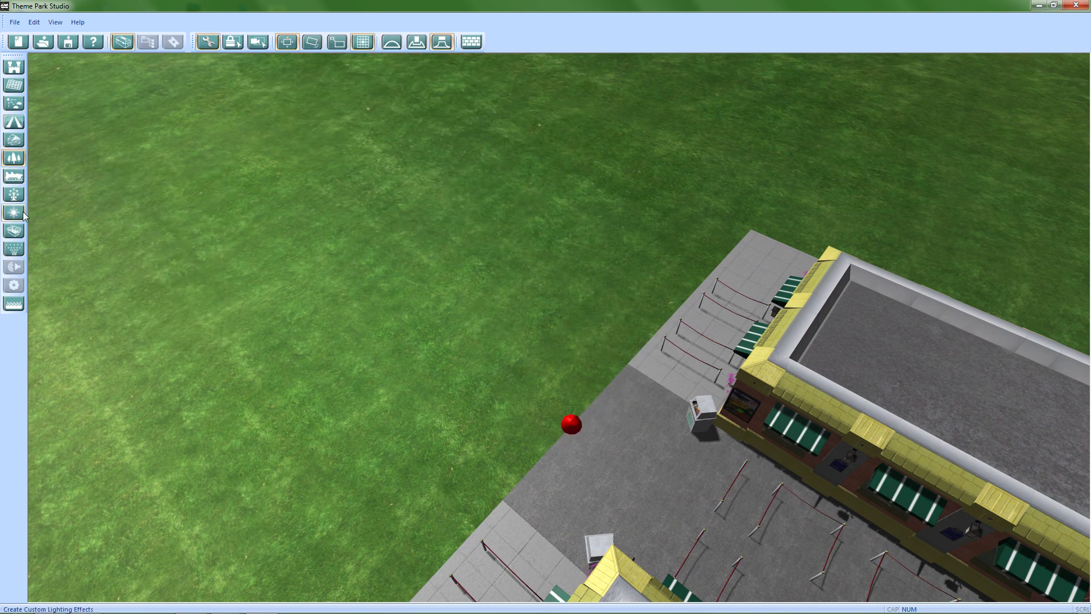
Browse the arc, roof and wall pieces in Build Set Library 1 and close the library
left_click(15, 230)
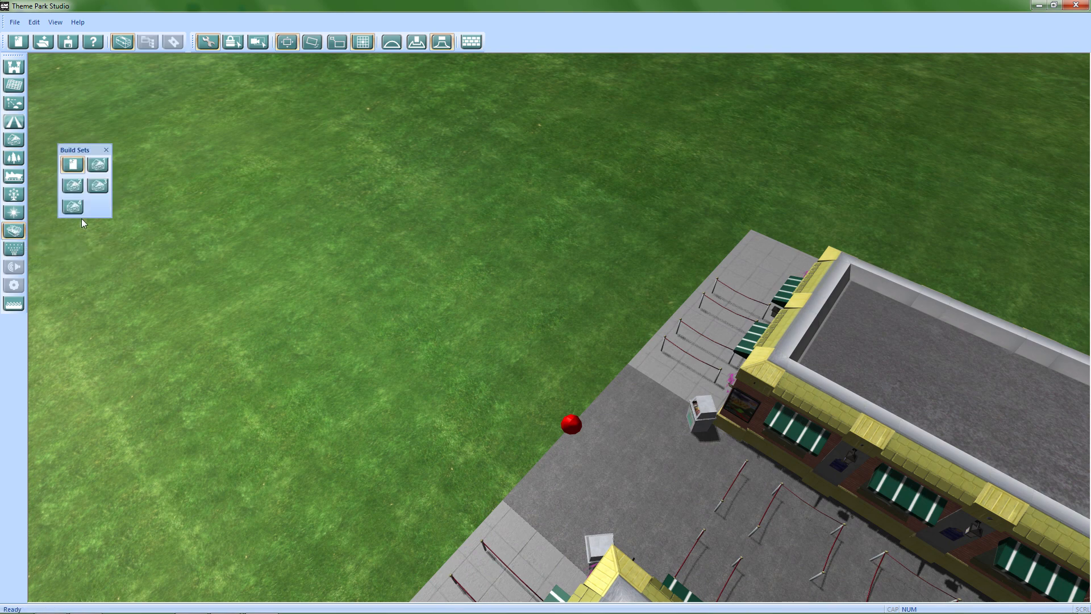
left_click(95, 170)
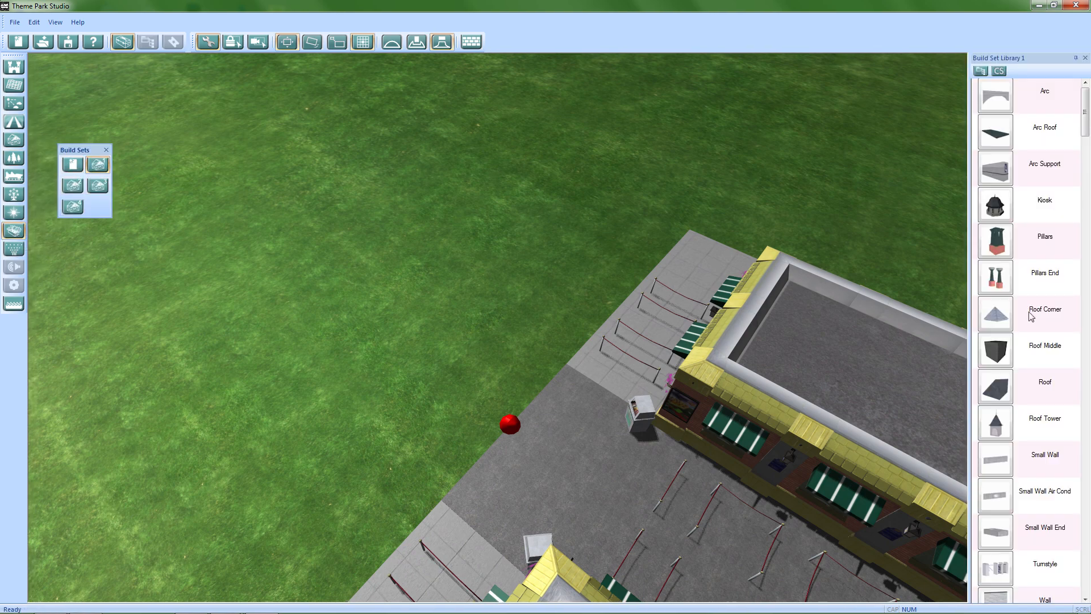
left_click(1086, 58)
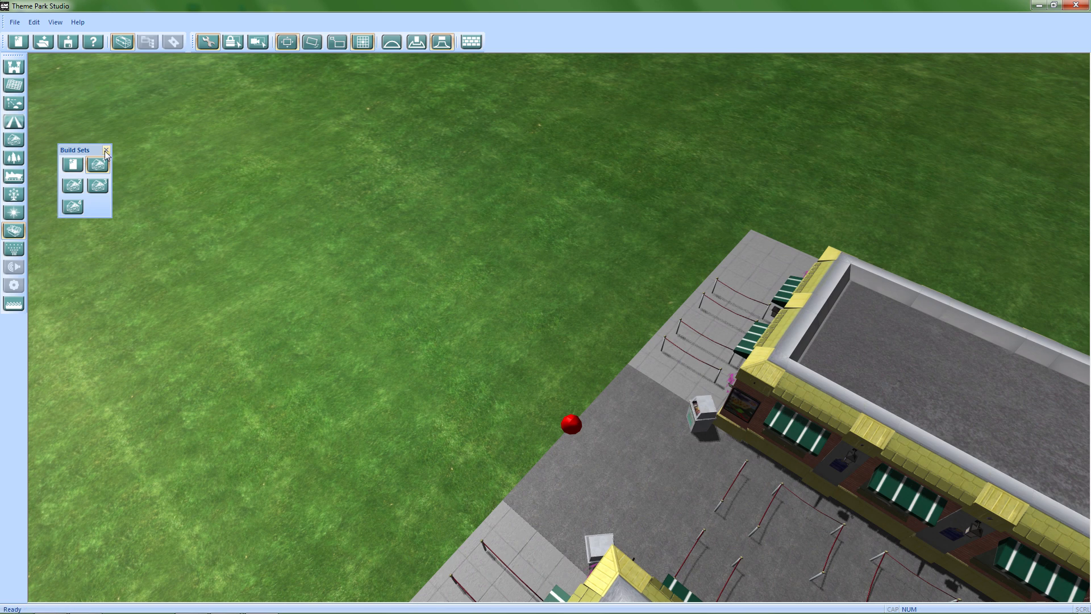
Choose the Sweets and Treats shop from Architectural Library 1 and place it on the open grass
left_click(13, 139)
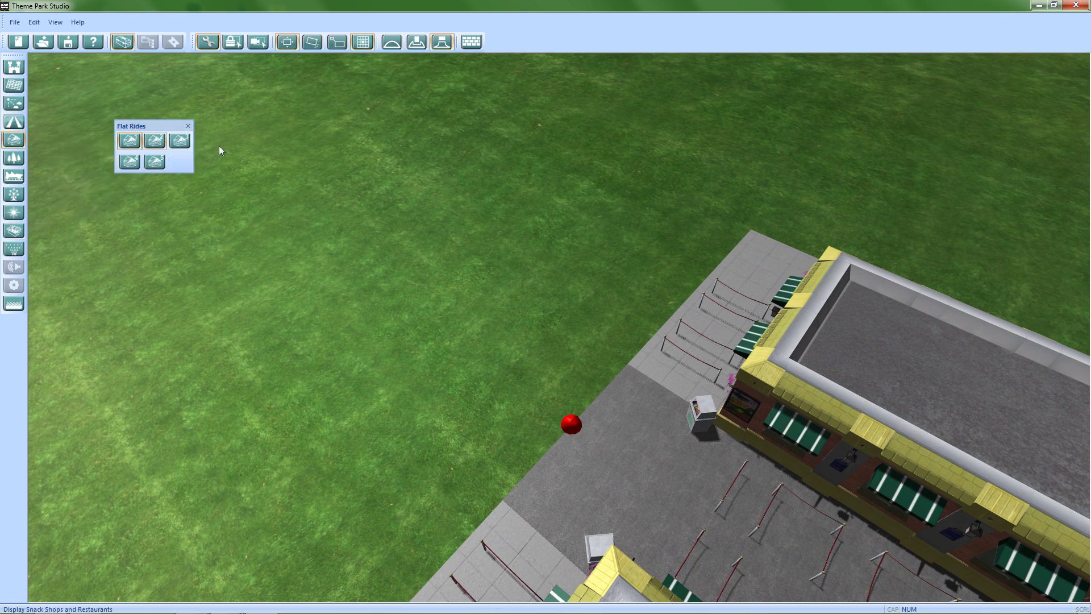
left_click(129, 141)
left_click(307, 233)
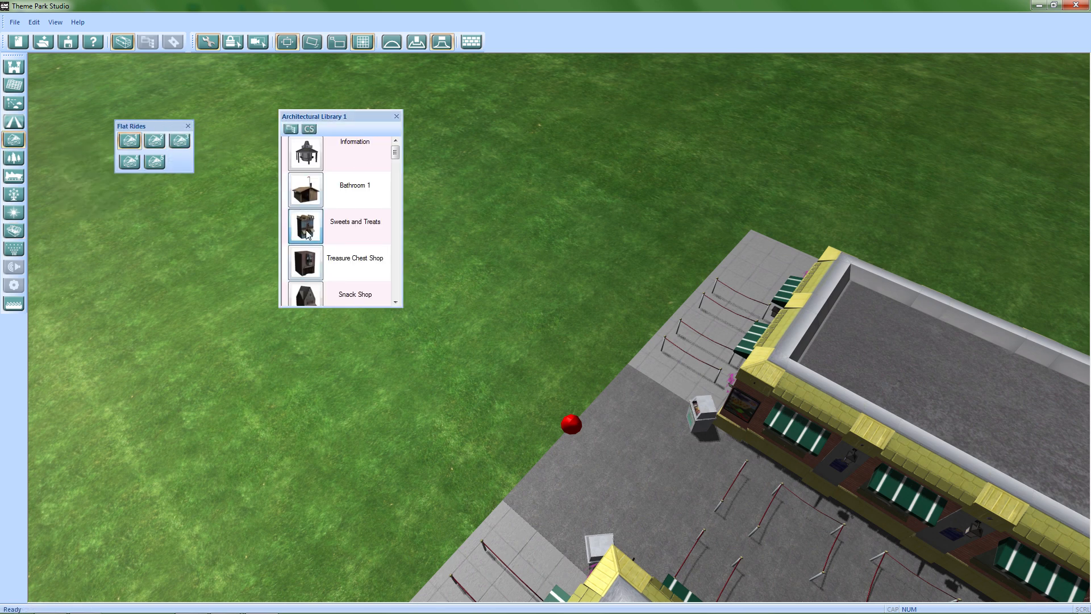
scroll(649, 301, "up", 3)
key("w")
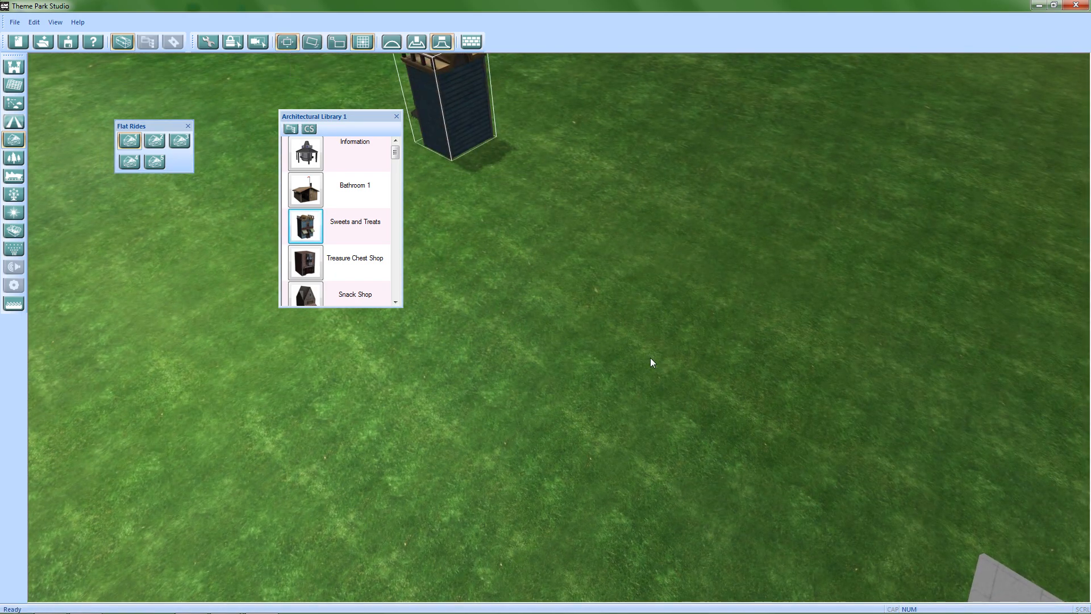
middle_click_drag(612, 331, 615, 382)
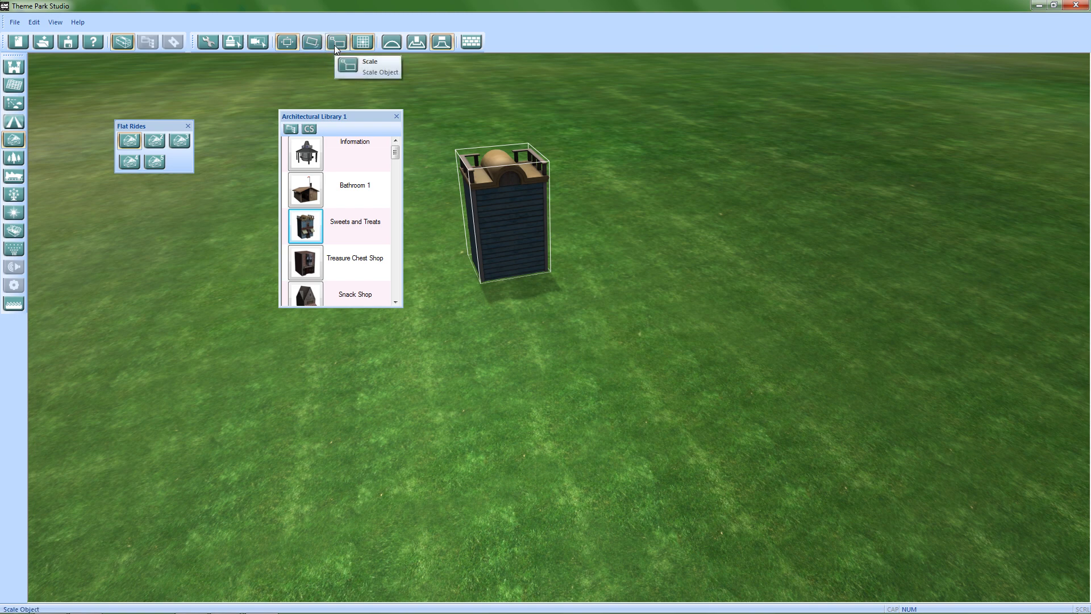
middle_click_drag(698, 374, 624, 418)
key("d")
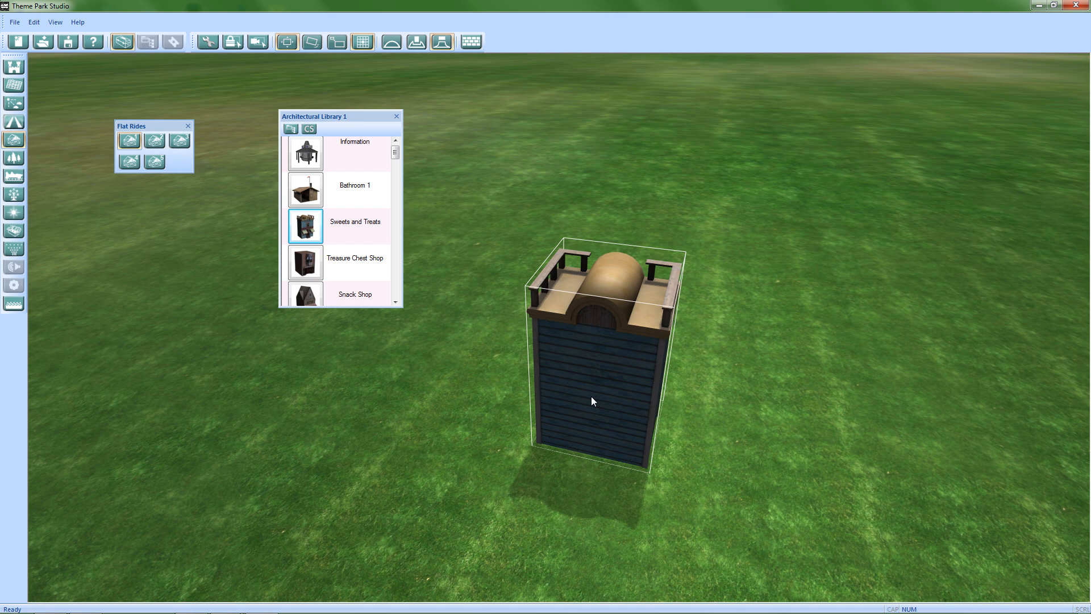
Move the Sweets and Treats shop around on the grass and turn its storefront toward the camera
left_click_drag(591, 396, 616, 348)
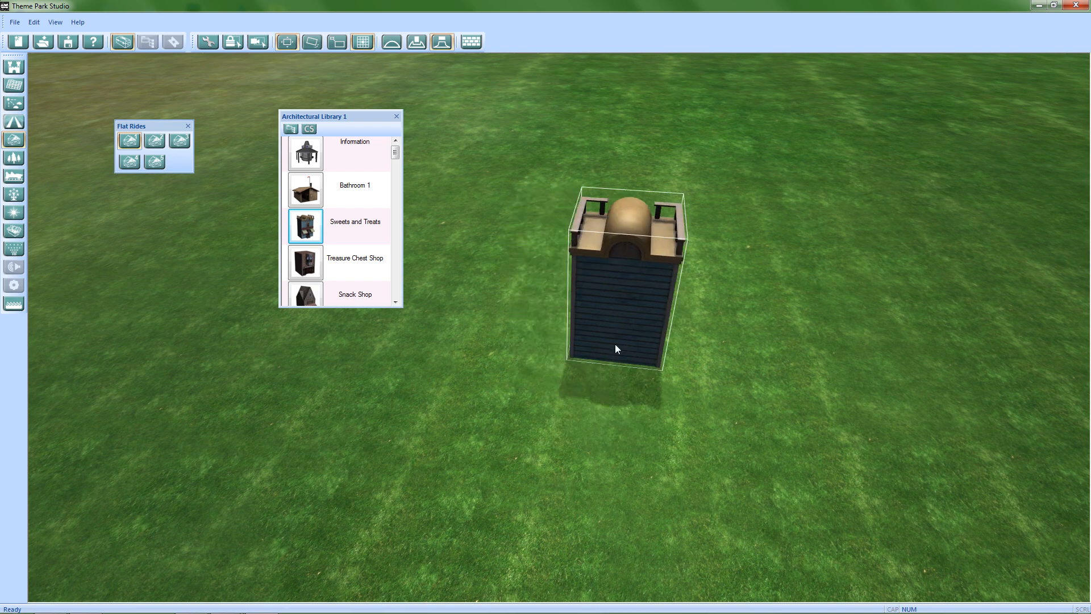
left_click_drag(615, 344, 642, 529)
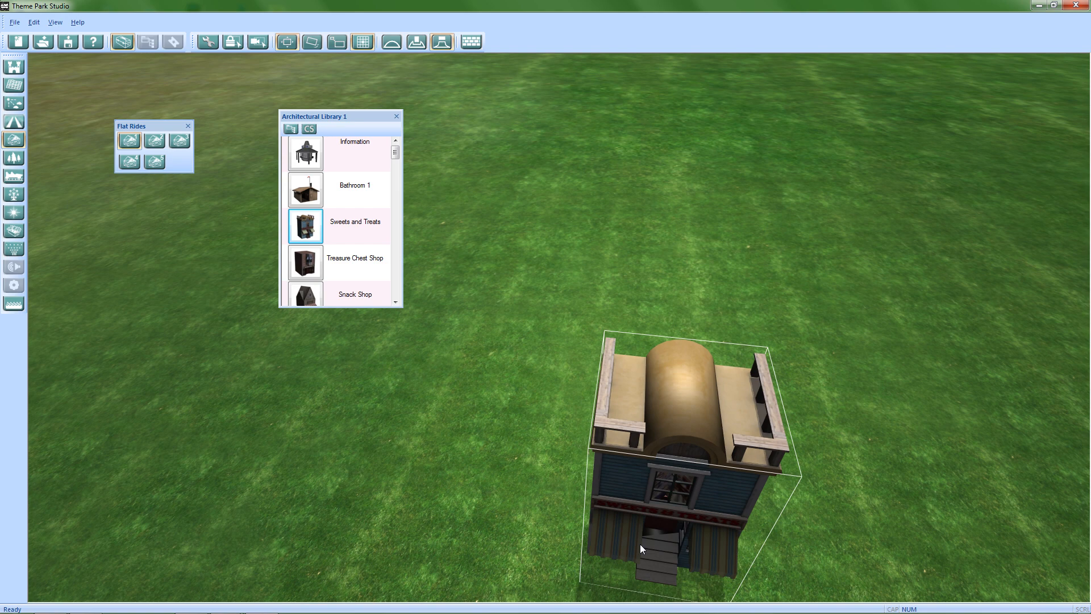
left_click_drag(640, 544, 718, 255)
key("shift")
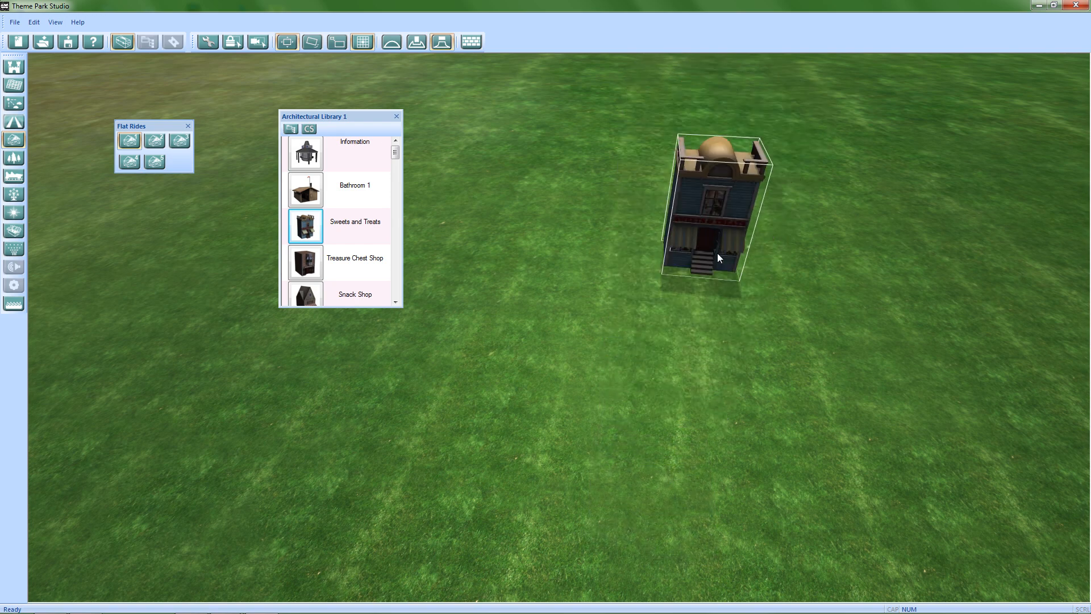
Slide the shop nearer on the grass and raise it vertically above the ground
left_click_drag(718, 253, 666, 335)
right_click_drag(666, 335, 667, 421)
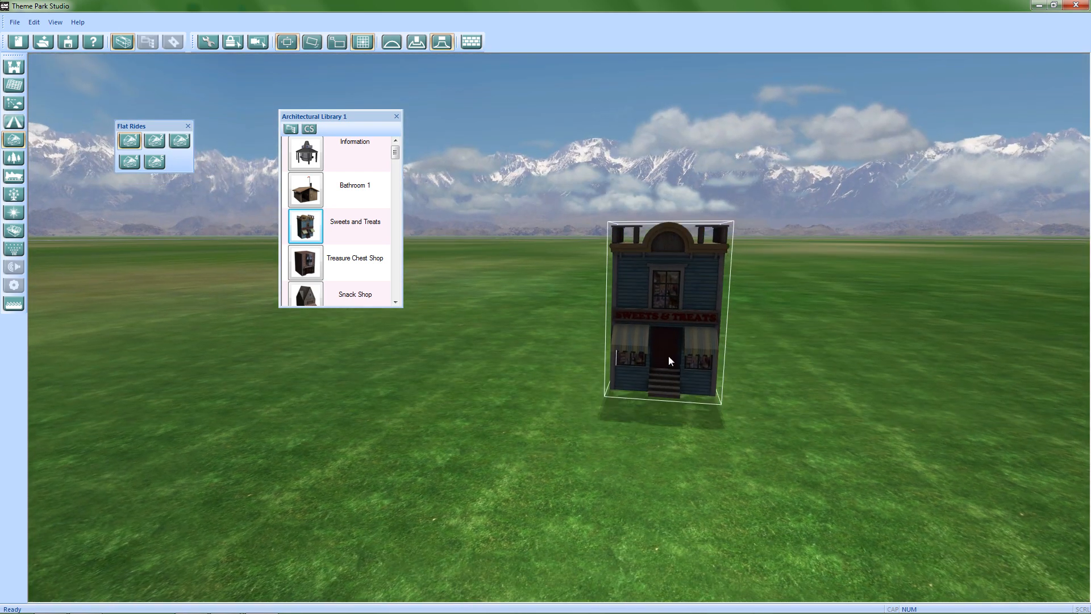
left_click_drag(669, 356, 697, 204, "shift")
right_click_drag(653, 394, 661, 324)
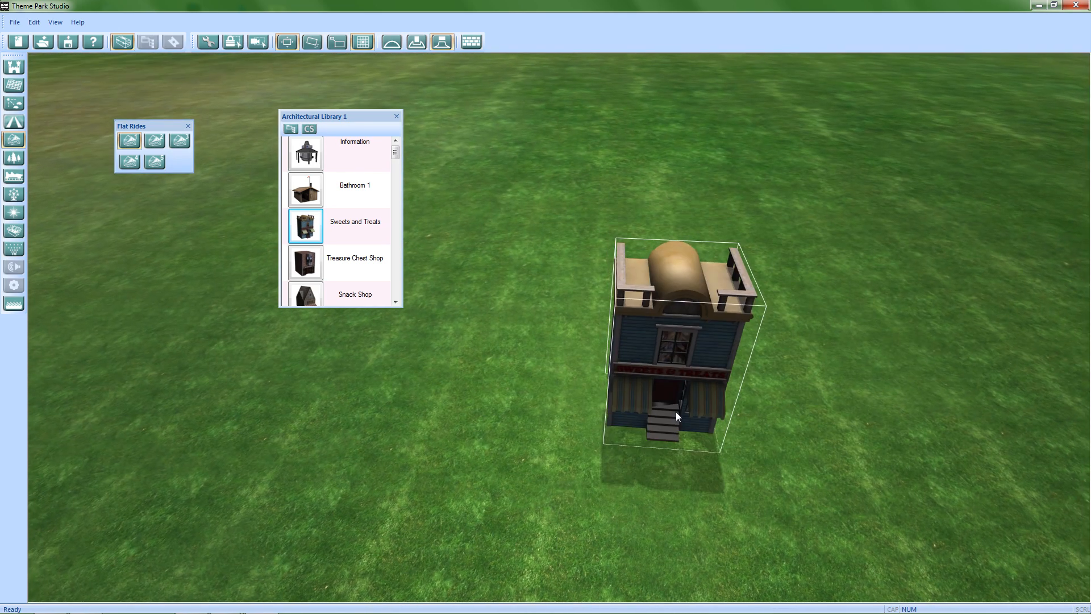
key("shift")
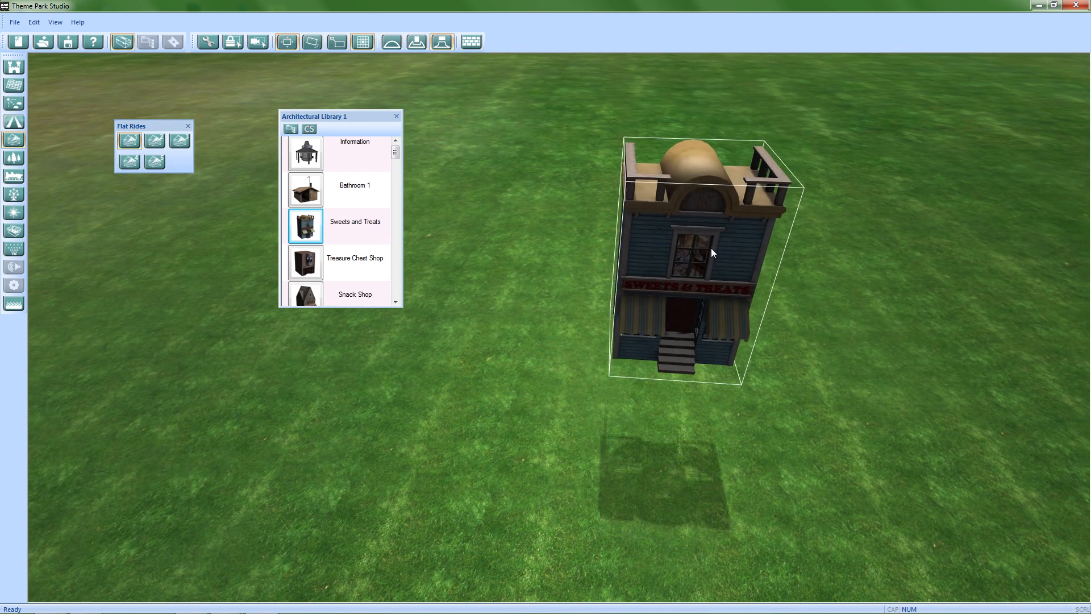
key("shift")
key("shift")
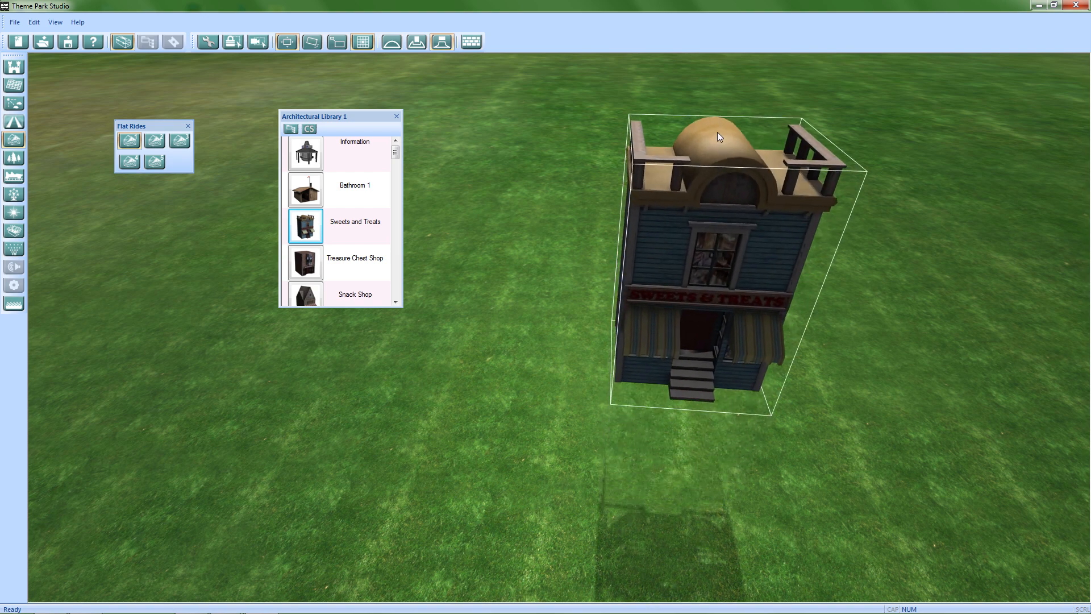
key("shift")
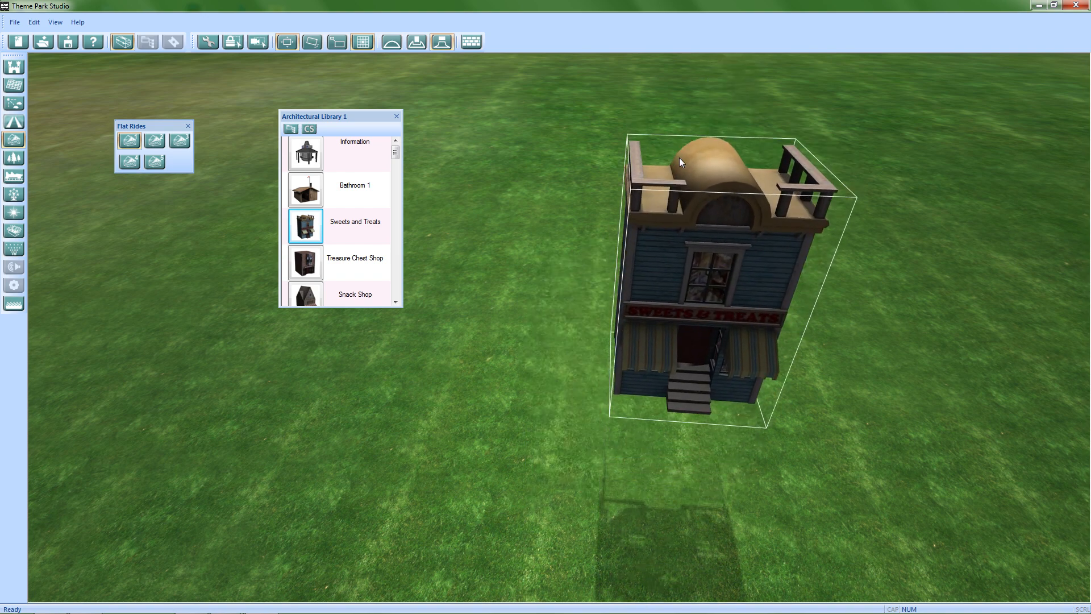
Lower the shop onto the grass, shift it sideways, and lift it slightly off the ground again
scroll(611, 426, "up", 5)
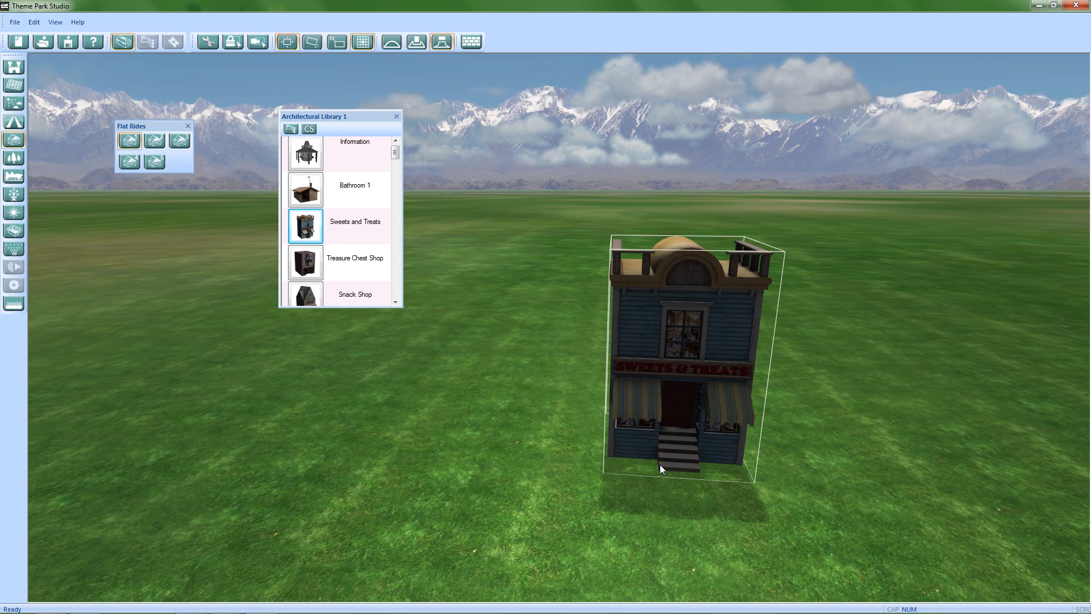
key("shift")
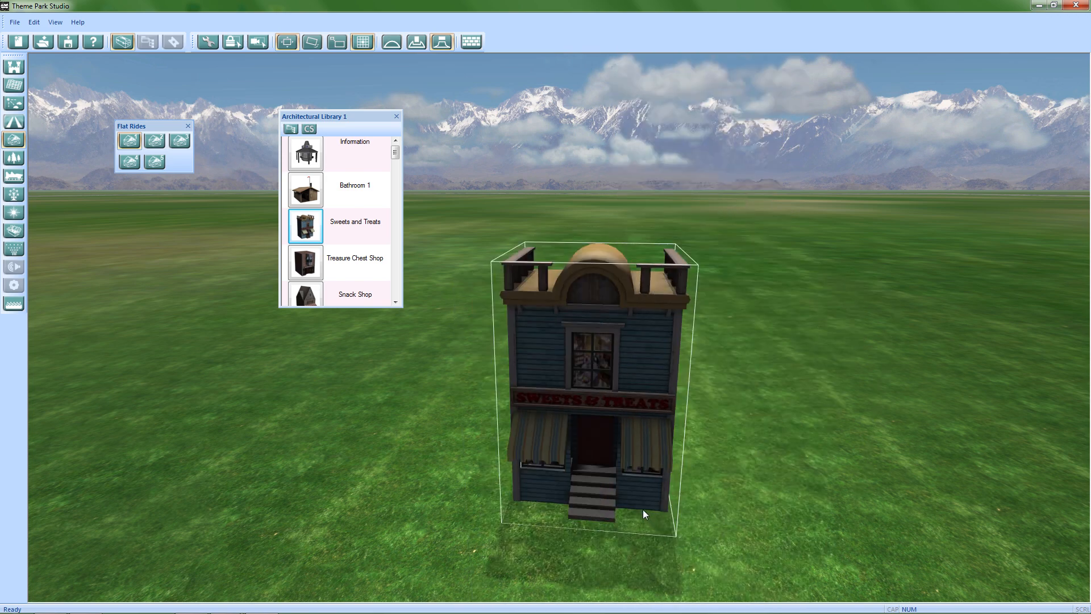
key("shift")
scroll(656, 456, "down", 2)
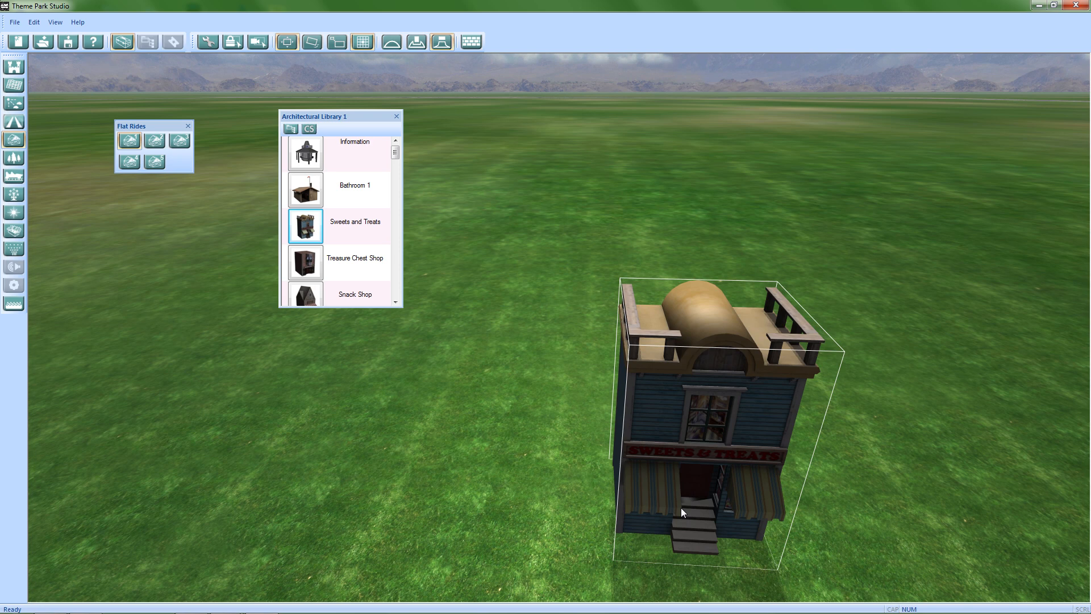
key("shift")
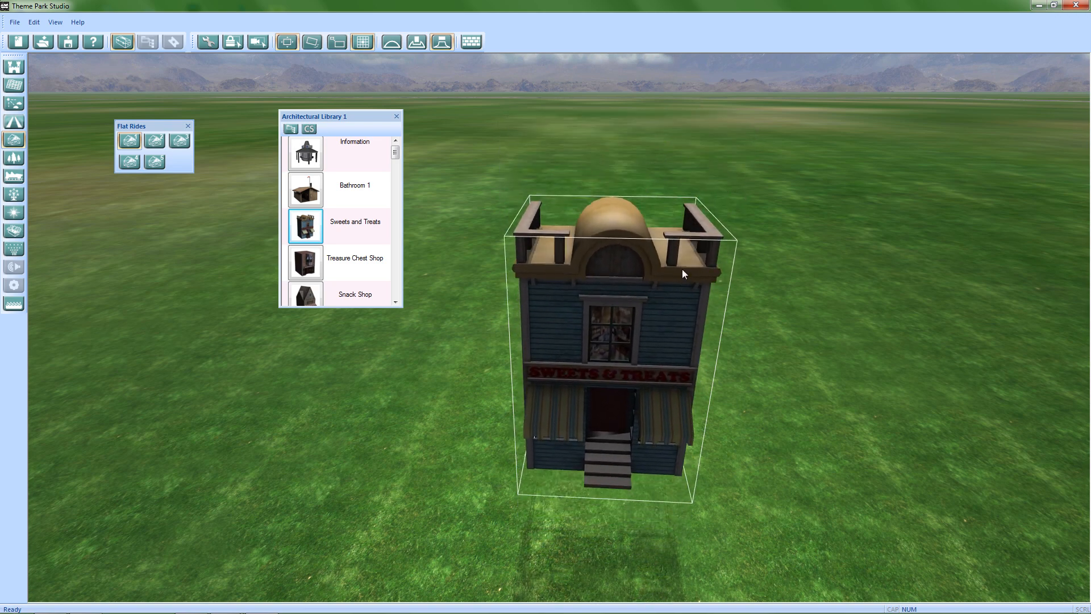
Rotate the shop about its vertical axis until a plain side wall faces the camera
key("alt")
key("alt")
key("alt")
key("alt")
key("alt")
key("alt")
key("alt")
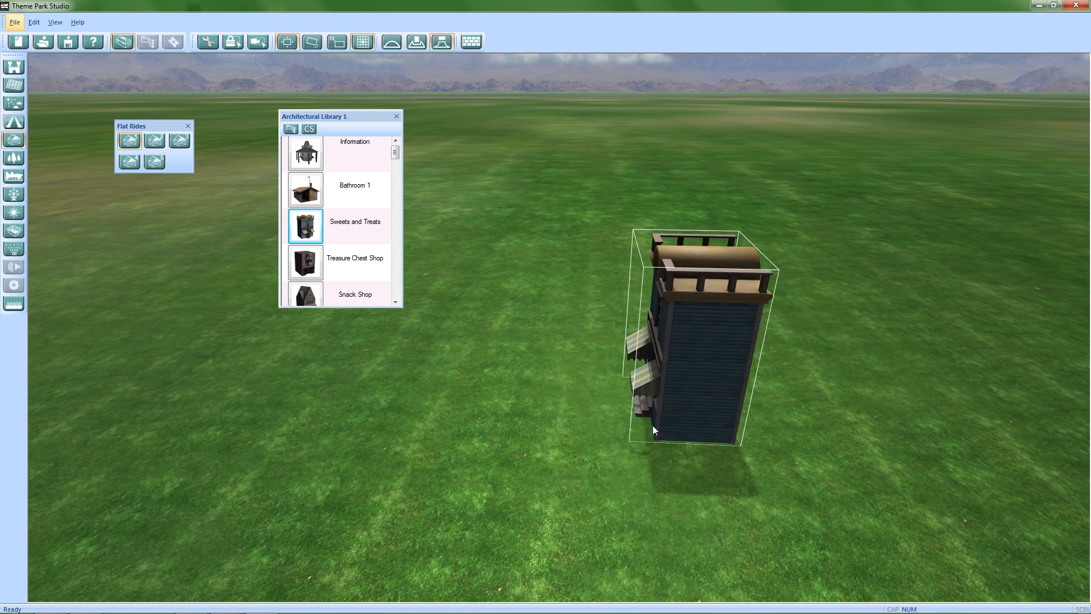
Turn the shop to a diagonal angle, disable Snap, and move it across the grass
left_click(687, 377)
left_click(687, 369)
mouse_move(685, 420)
left_mouse_down()
mouse_move(697, 345)
mouse_move(682, 433)
mouse_move(677, 408)
mouse_move(677, 421)
mouse_move(684, 355)
mouse_move(711, 566)
mouse_move(700, 366)
mouse_move(738, 157)
mouse_move(716, 256)
mouse_move(722, 486)
mouse_move(704, 477)
mouse_move(671, 332)
mouse_move(687, 434)
left_mouse_up()
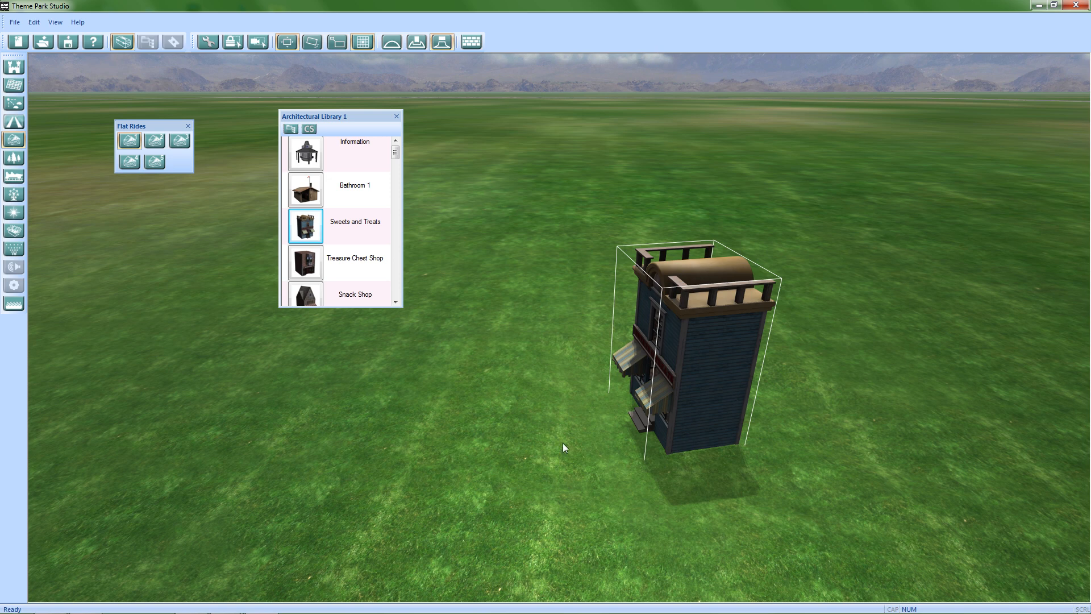
left_click_drag(598, 390, 554, 367)
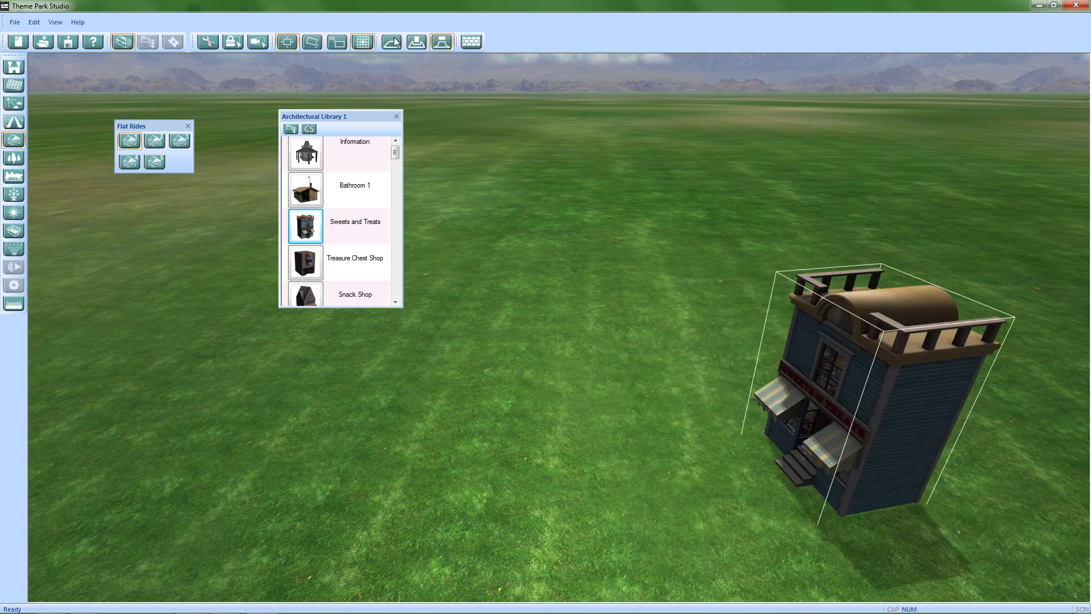
left_click_drag(906, 461, 660, 381)
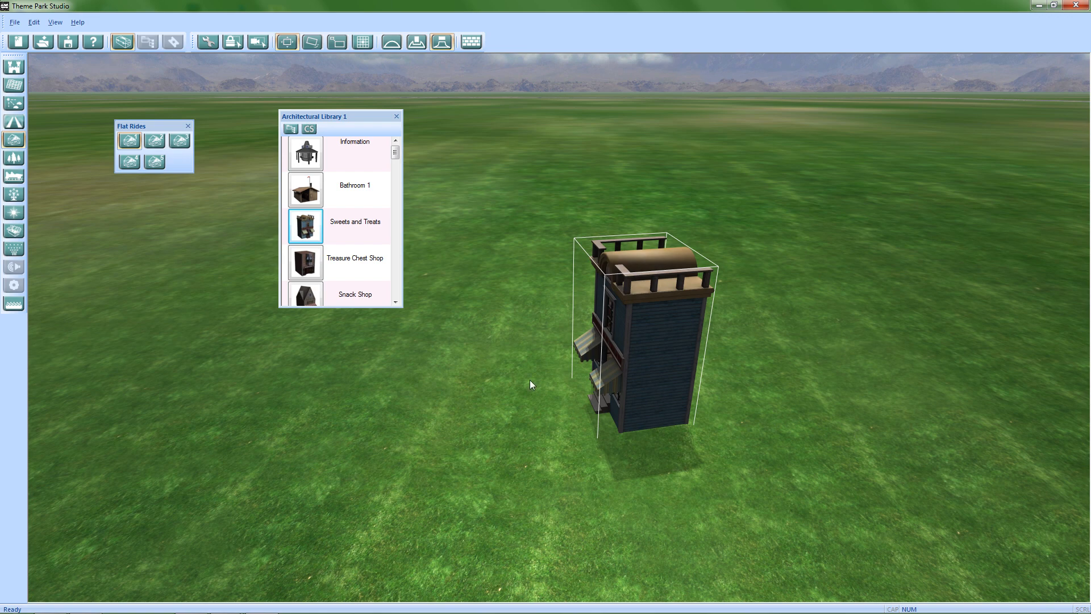
With Snap off, move the shop and rotate it freely until its storefront faces the camera
middle_click_drag(502, 415, 429, 248)
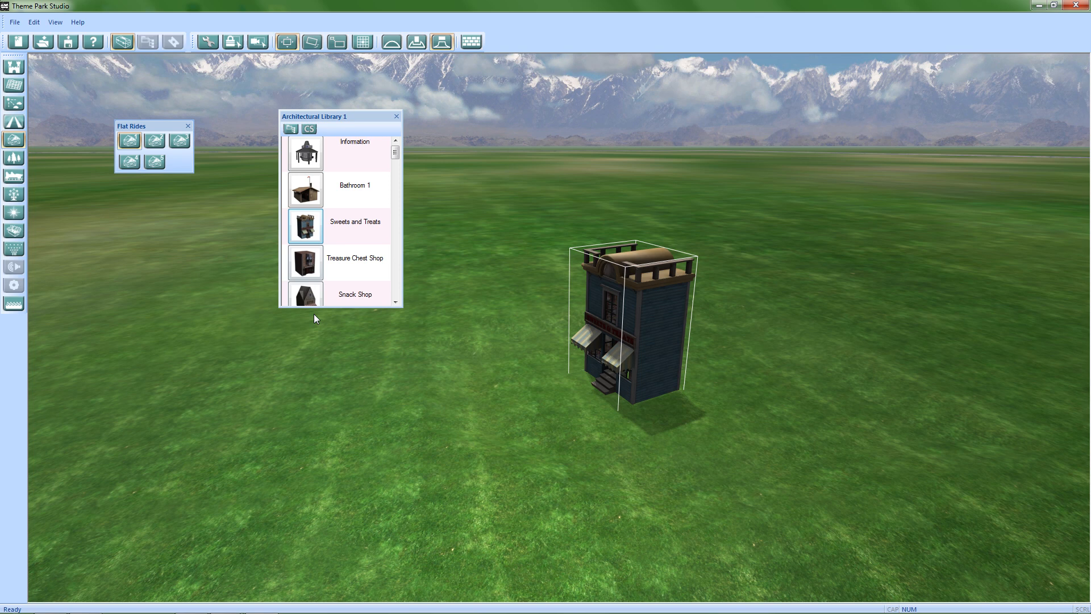
middle_click_drag(606, 477, 604, 511)
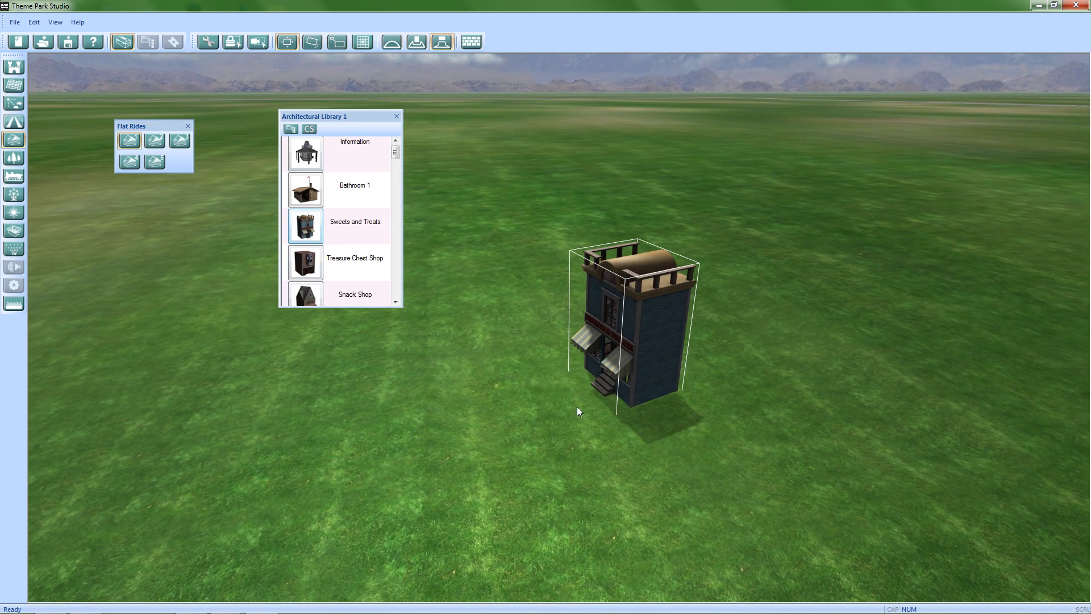
left_click_drag(645, 357, 612, 397)
left_click_drag(609, 352, 589, 454, "alt")
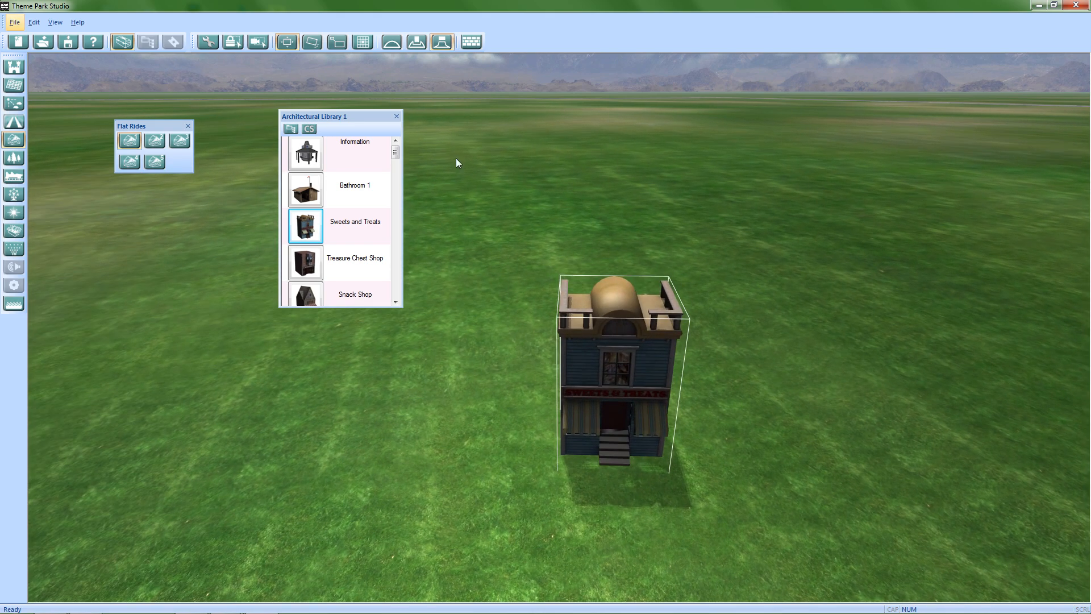
left_click_drag(634, 431, 606, 418)
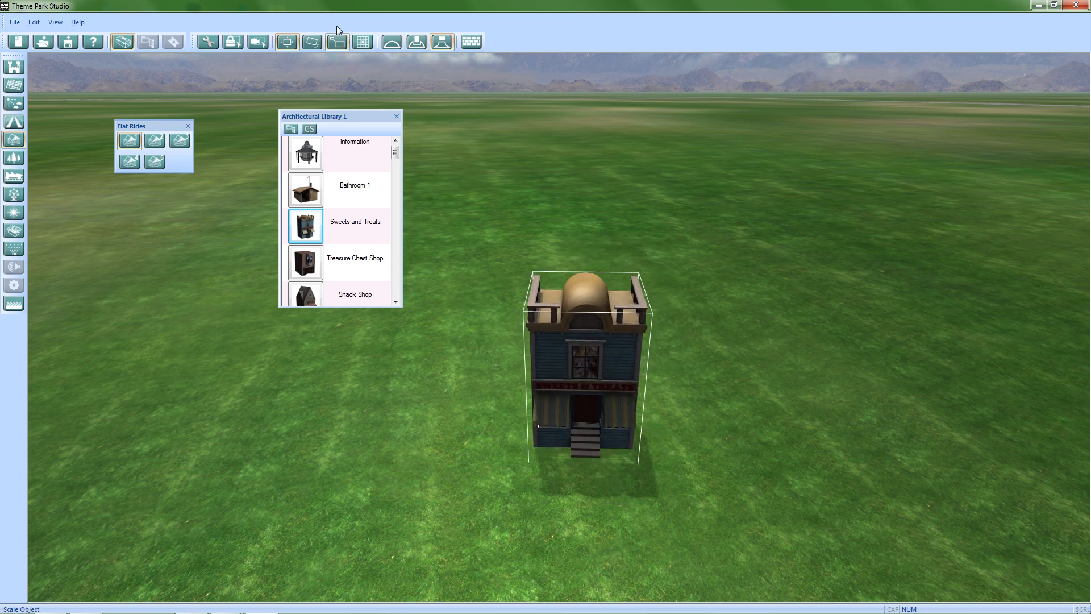
Use the Rotate tool to tilt the Sweets and Treats shop sideways
left_click(312, 42)
left_click_drag(581, 397, 576, 423)
key("alt")
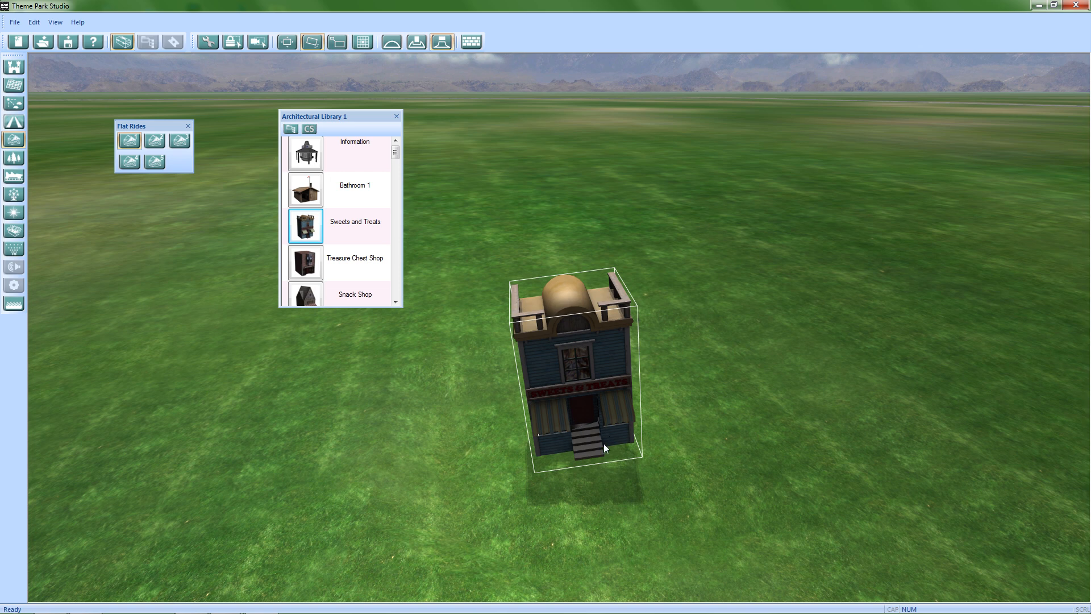
Use the Scale tool to enlarge the tilted shop far beyond its original size and reshape its proportions
left_click(329, 47)
left_click_drag(594, 382, 589, 332)
left_click_drag(578, 396, 627, 47)
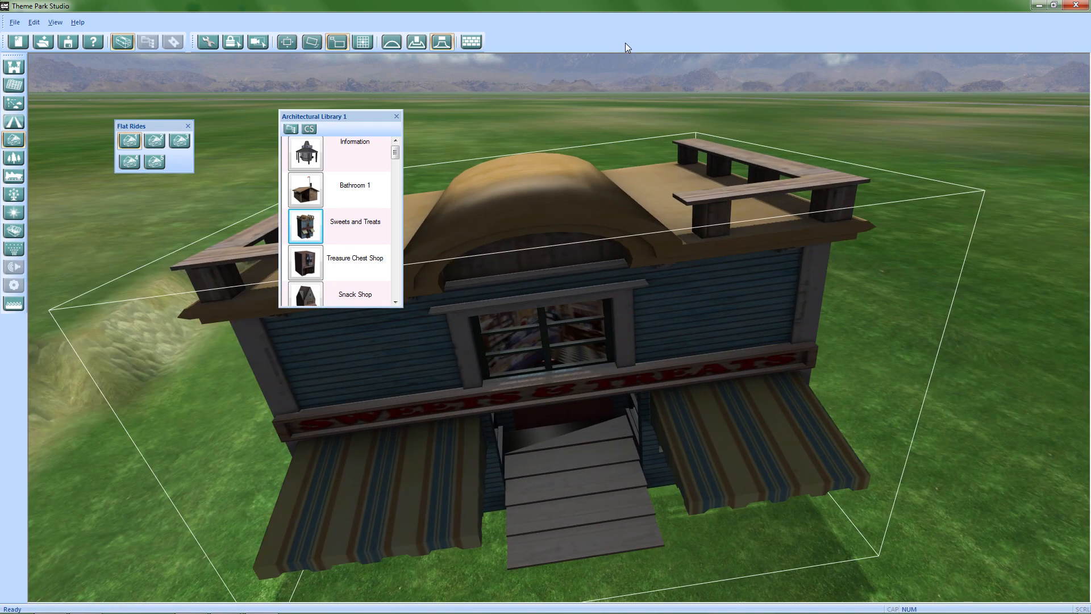
left_click_drag(606, 353, 456, 145)
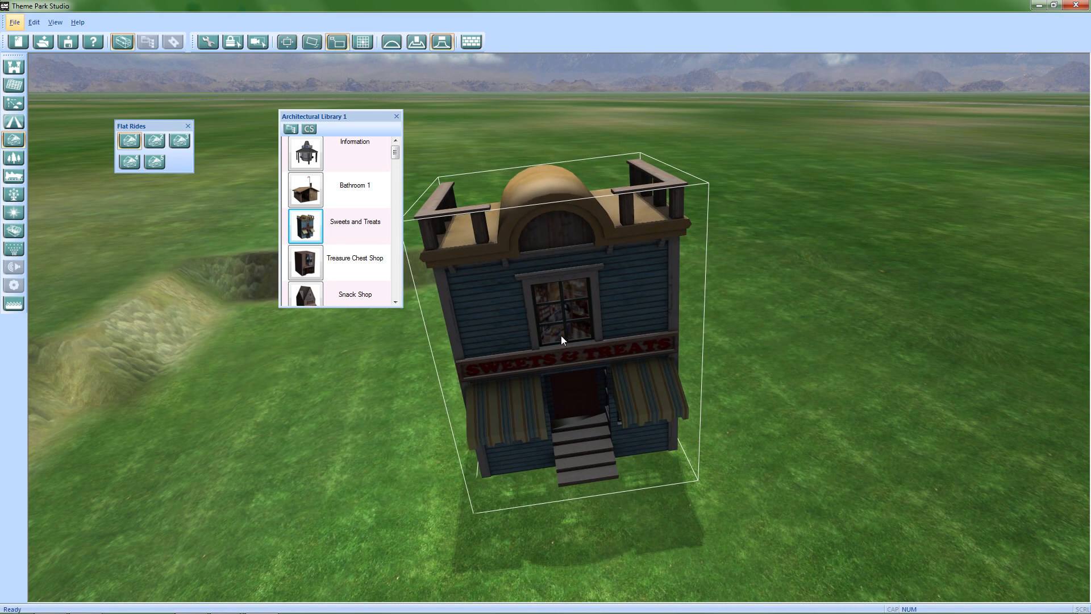
Delete the tilted and scaled Sweets and Treats shop
key("Delete")
left_click_drag(540, 264, 875, 417, "alt")
left_click_drag(704, 431, 818, 441, "alt")
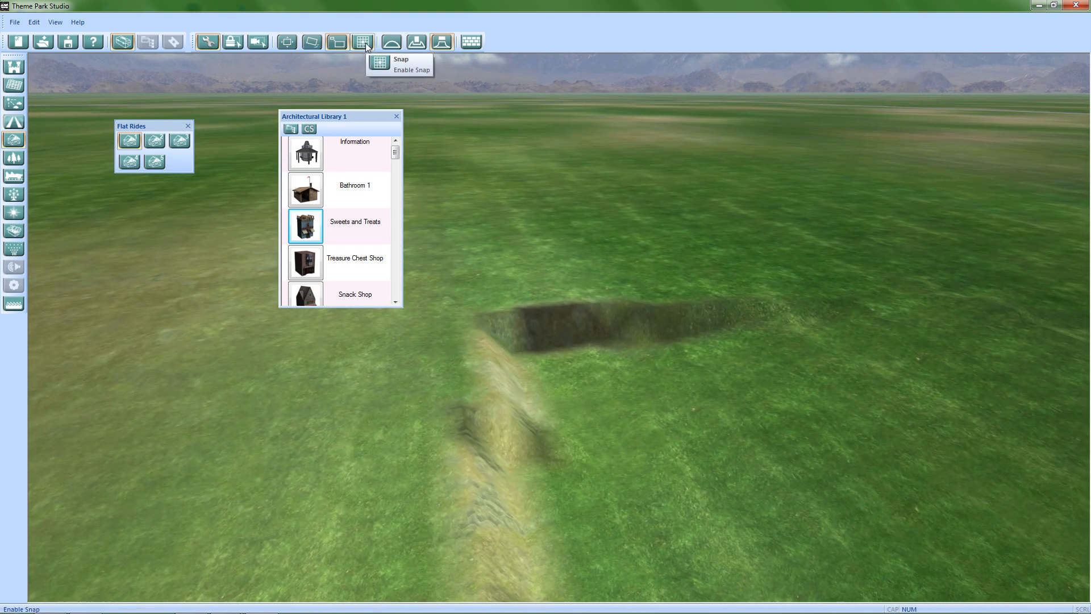
Add a new Sweets and Treats shop on the grass near the park entrance
left_click(305, 226)
left_click(606, 267)
left_click_drag(513, 257, 698, 507)
key("d")
key("d")
mouse_move(841, 431)
left_mouse_down()
mouse_move(819, 466)
mouse_move(705, 438)
mouse_move(594, 377)
mouse_move(373, 450)
mouse_move(877, 390)
mouse_move(813, 445)
mouse_move(877, 408)
mouse_move(841, 441)
left_mouse_up()
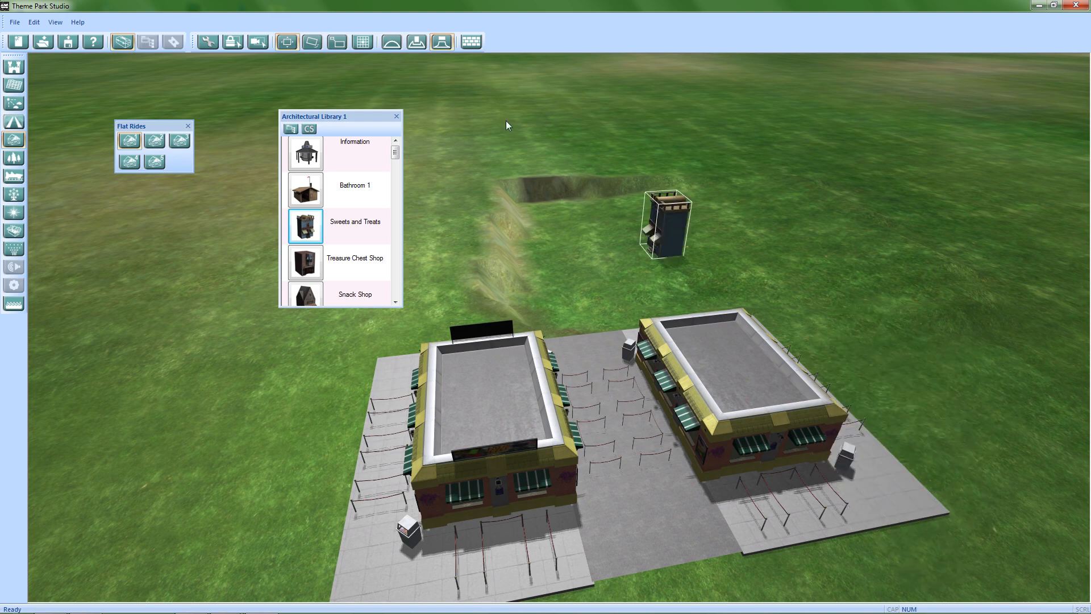
Enable Snap and move the shop to the outer side of the nearest ticket building, at the pavement edge
left_click(364, 47)
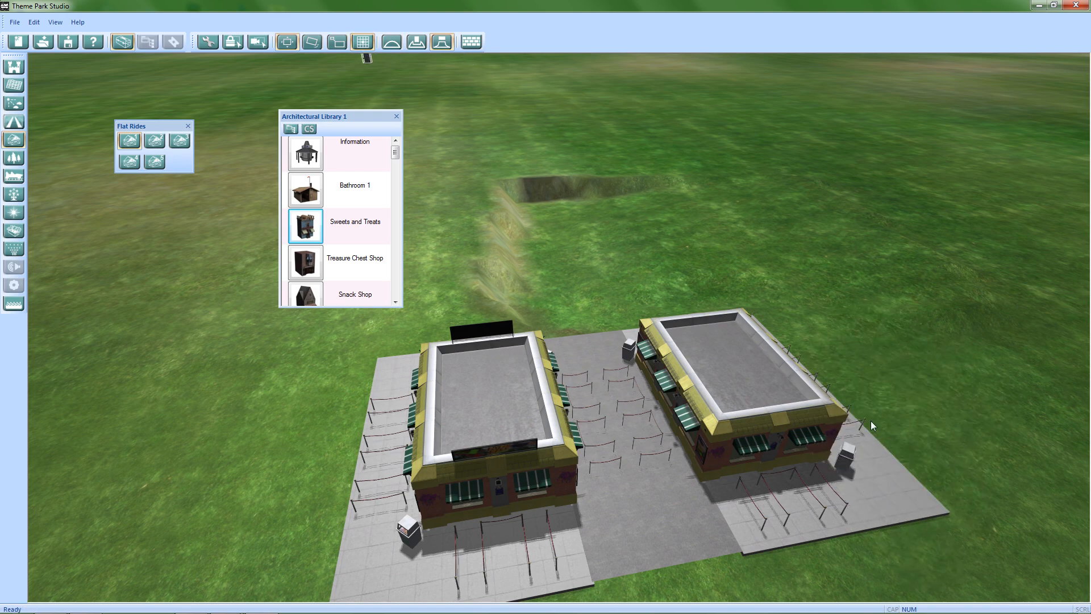
left_click(808, 369)
right_click_drag(840, 384, 629, 466)
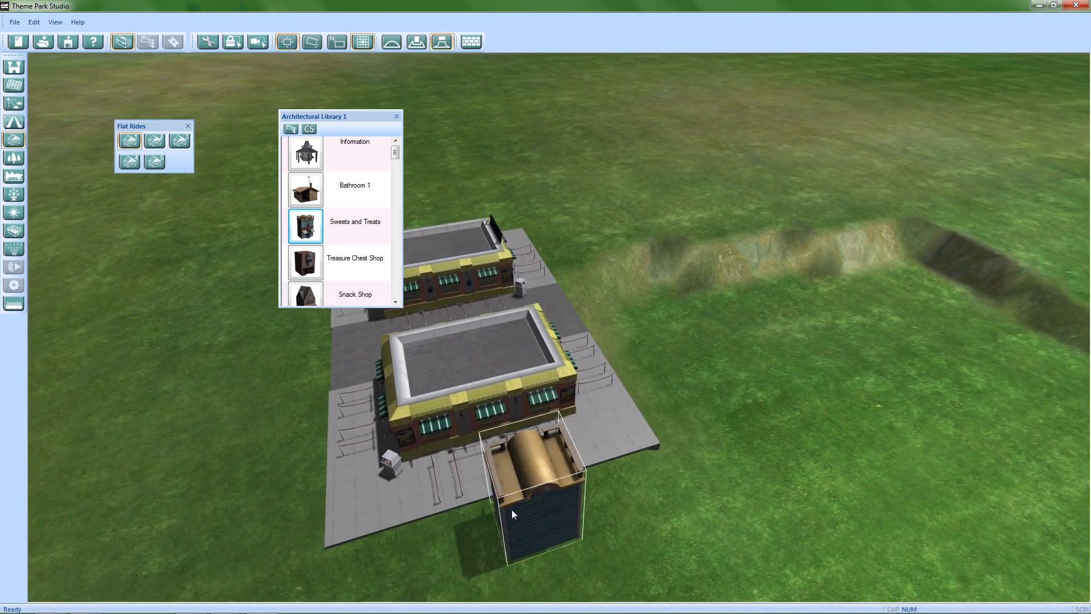
Move the shop from the pavement edge onto the open grass beyond the ticket buildings
right_click_drag(611, 484, 696, 454)
right_click_drag(508, 332, 569, 309)
right_click_drag(636, 419, 663, 414)
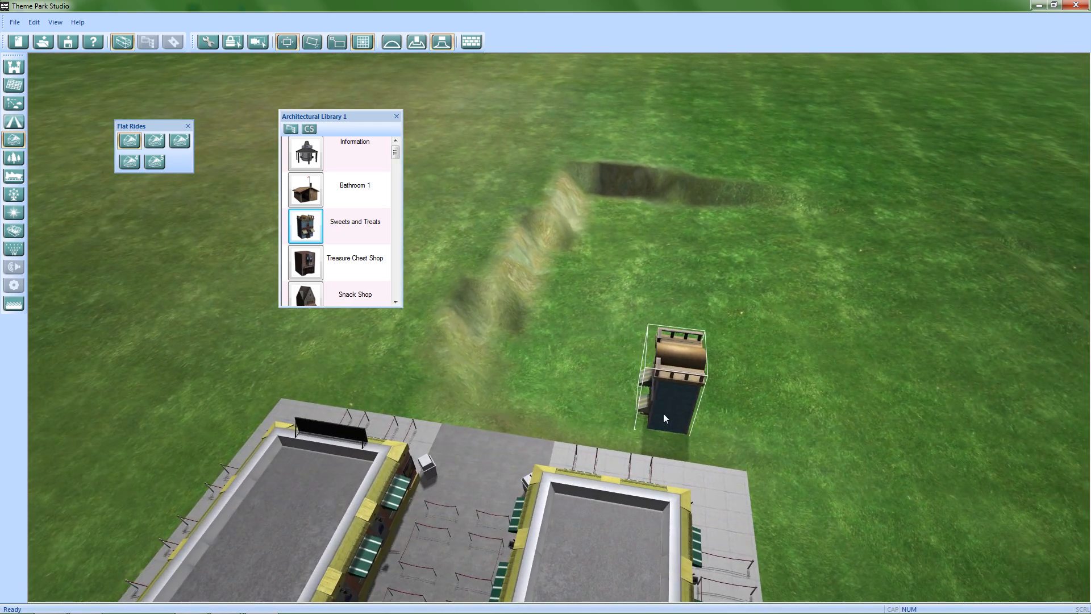
right_click_drag(544, 371, 547, 407)
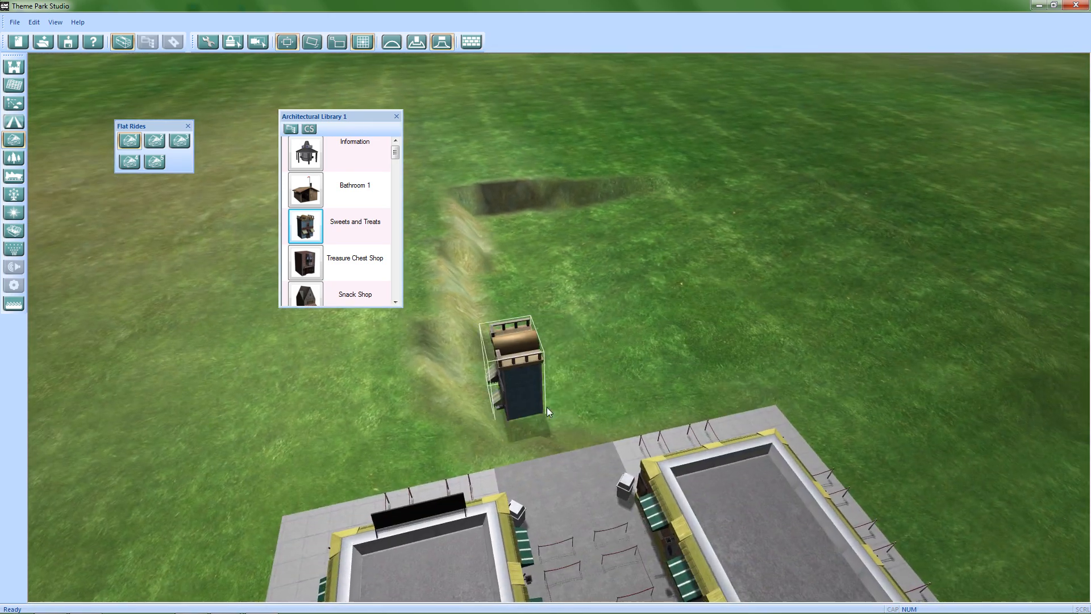
Delete the shop on the grass and close Architectural Library 1
right_click_drag(735, 477, 703, 475)
left_click_drag(703, 475, 477, 429)
right_click_drag(476, 429, 609, 448)
key("Delete")
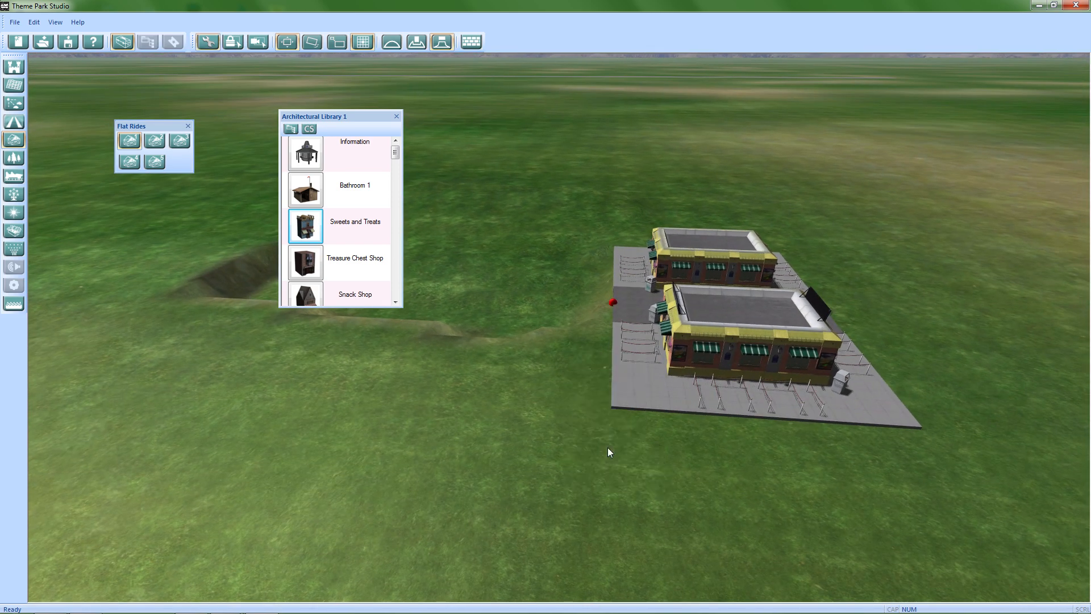
left_click(396, 117)
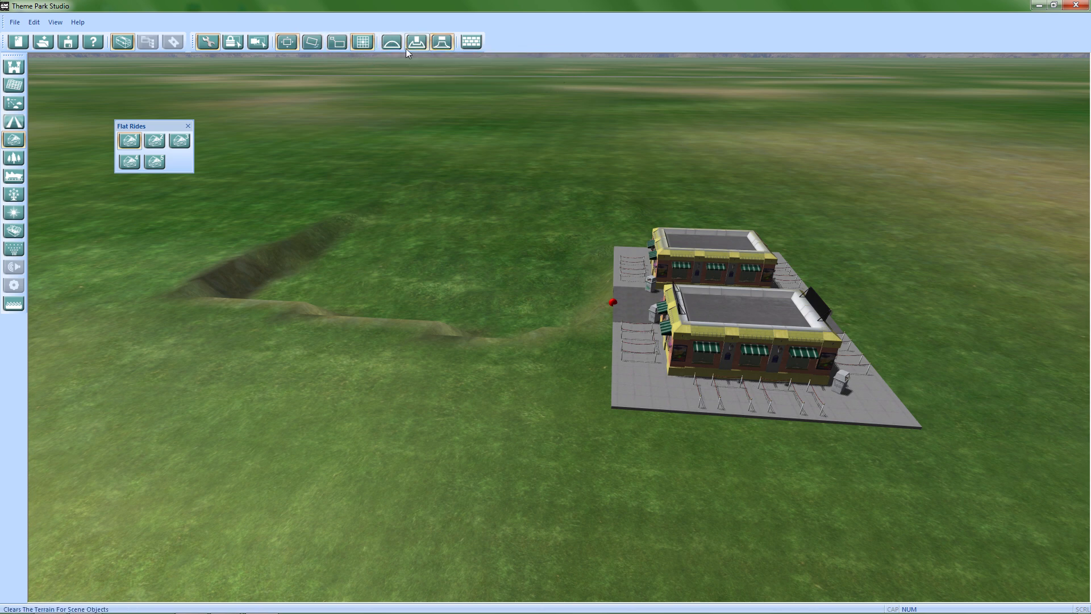
Reopen Architectural Library 1 and add a Sweets and Treats shop on the open grass away from the entrance
middle_click_drag(423, 265, 465, 452)
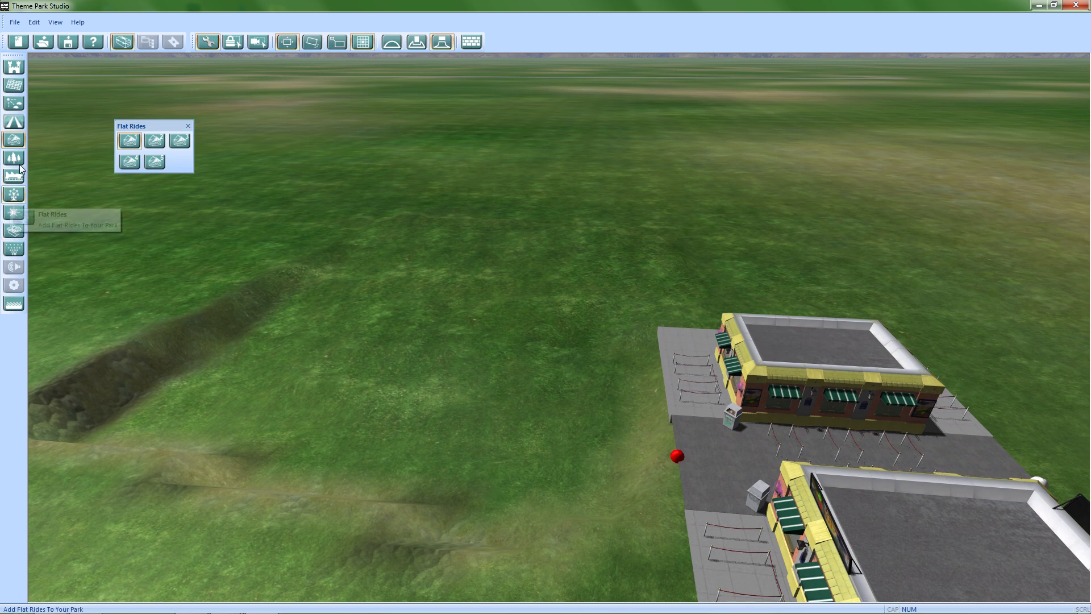
left_click(20, 140)
left_click(20, 140)
left_click(130, 141)
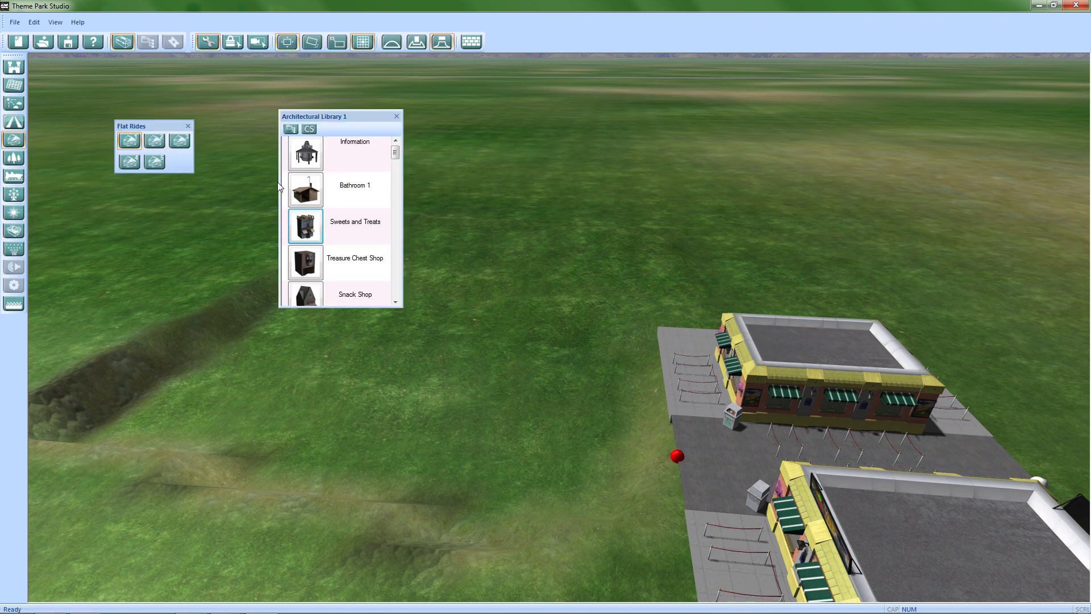
left_click(310, 221)
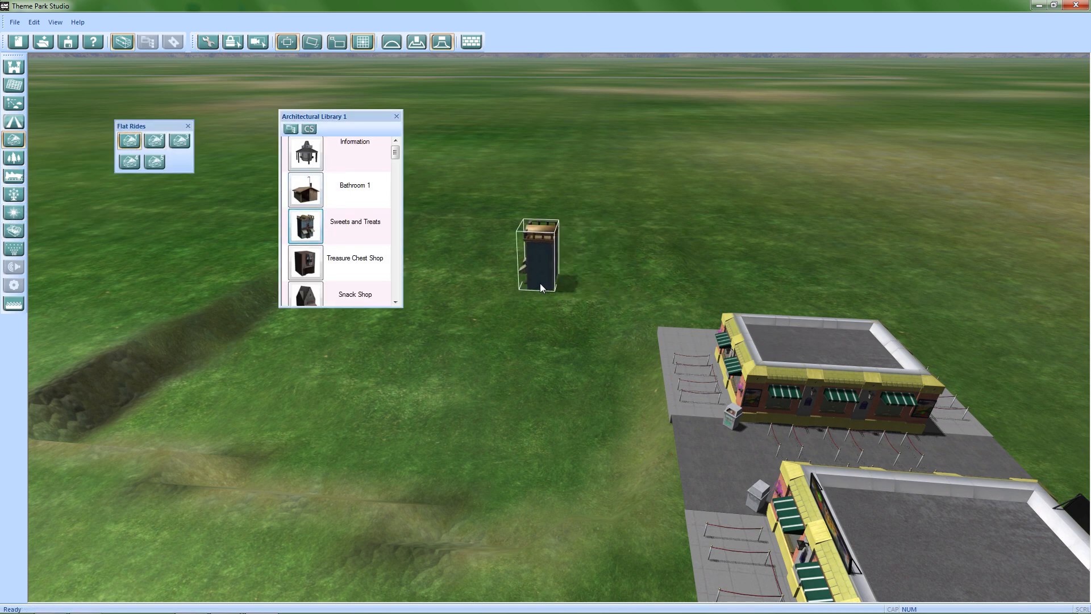
middle_click_drag(541, 282, 600, 341)
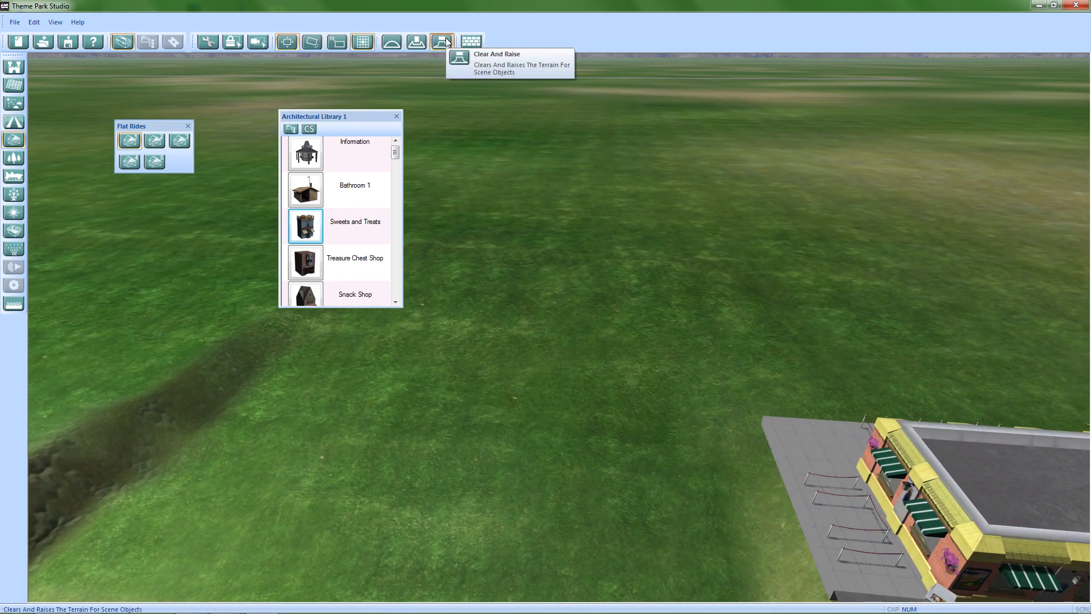
middle_click_drag(670, 252, 609, 437)
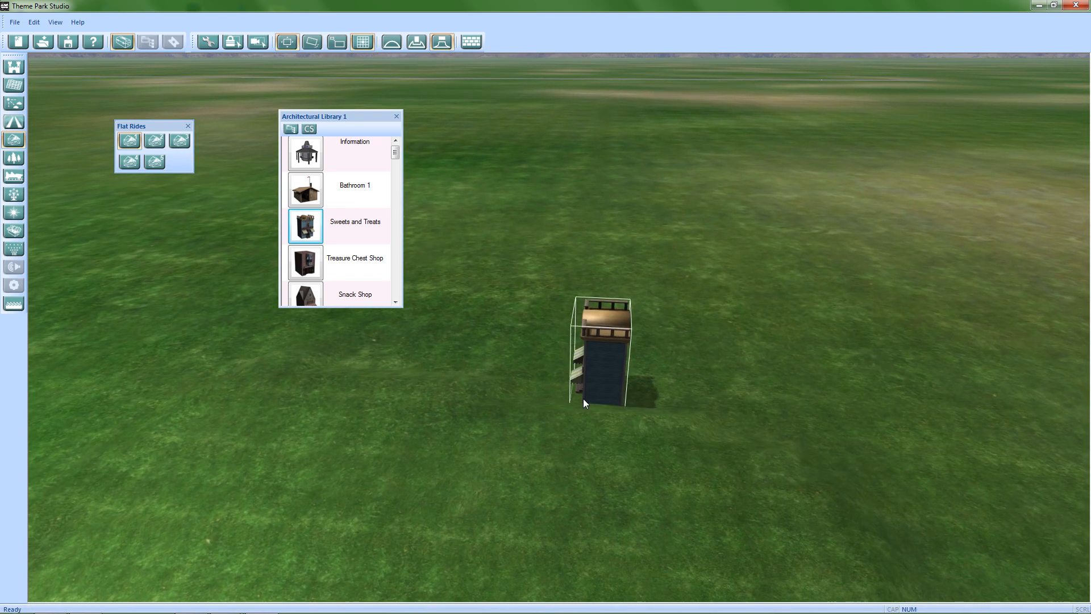
Adjust the shop's height with Clear And Raise active to lift the terrain into a mound beneath it
scroll(615, 345, "up", 3)
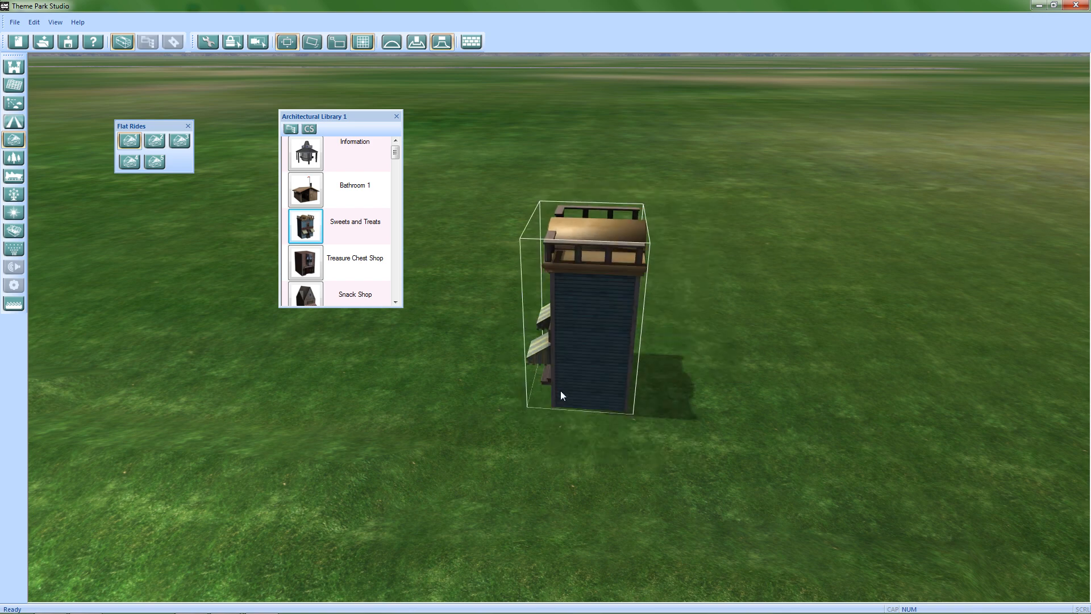
middle_click_drag(564, 397, 852, 398)
scroll(540, 381, "up", 3)
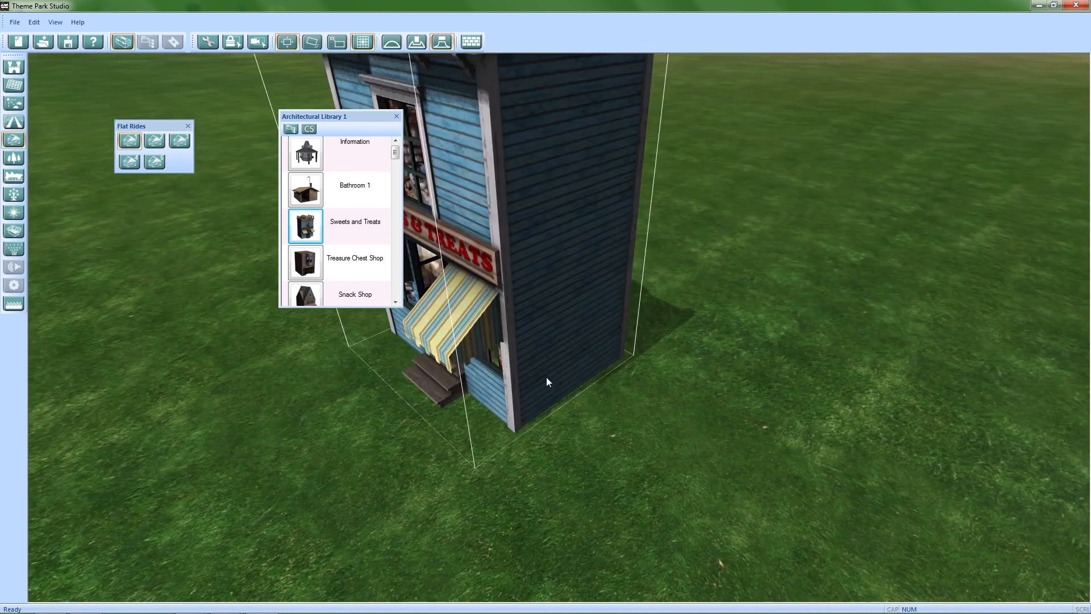
scroll(615, 373, "down", 3)
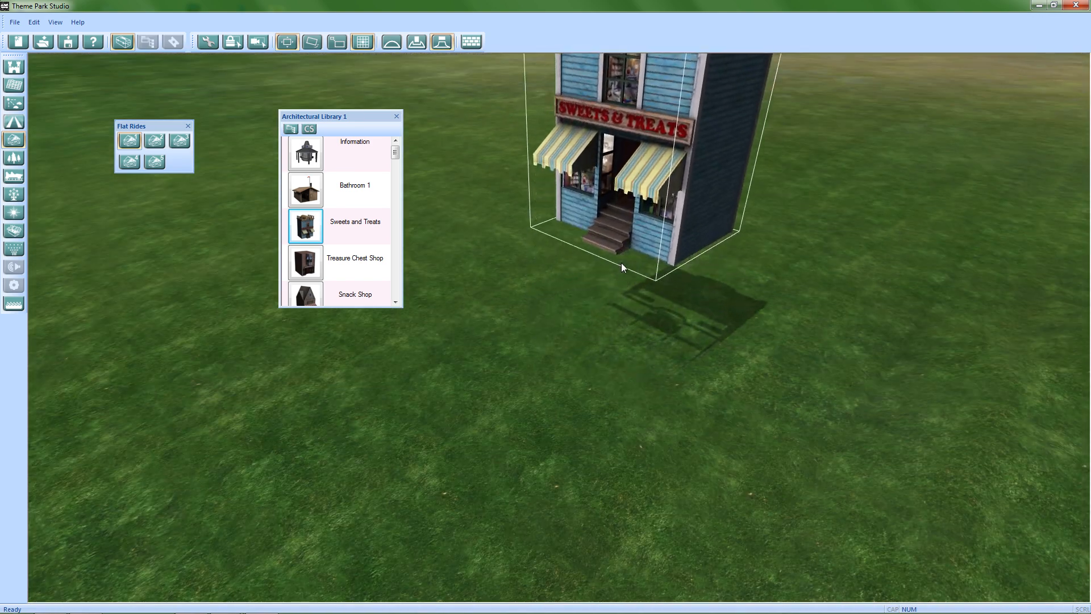
scroll(621, 263, "up", 5)
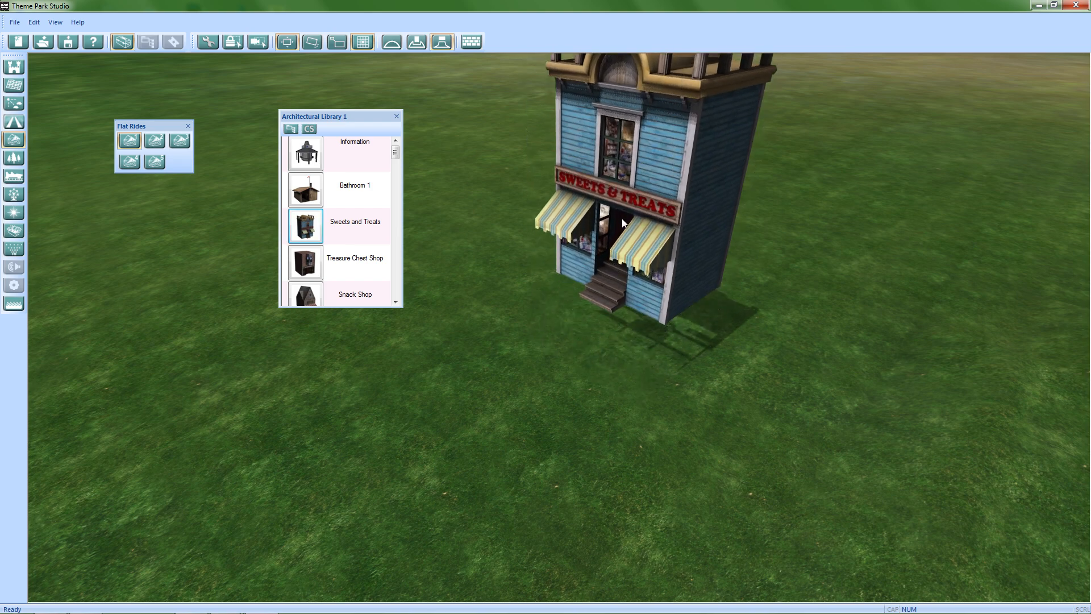
scroll(636, 305, "down", 3)
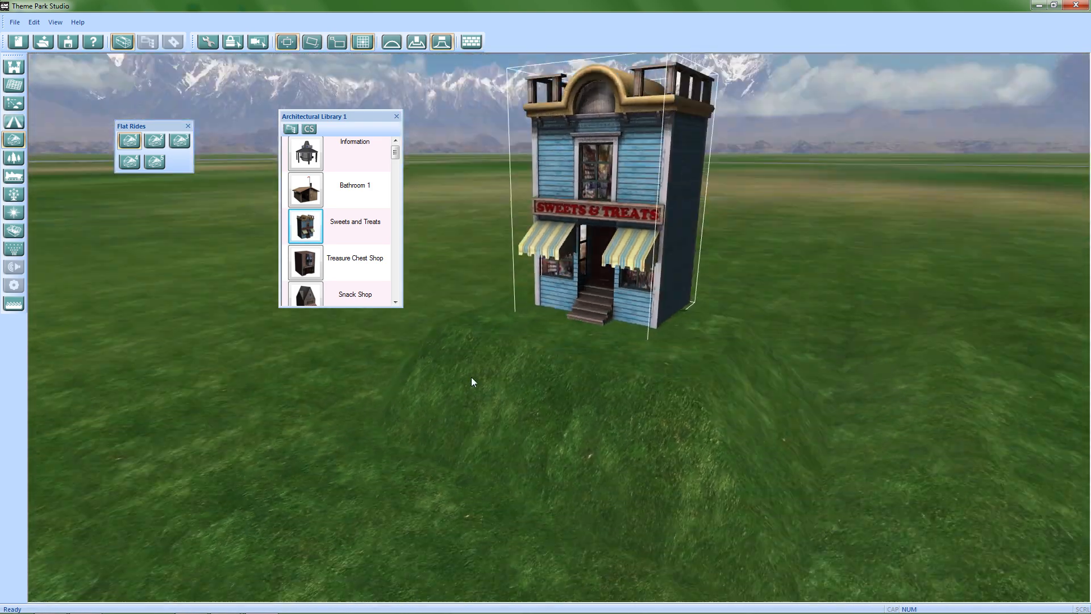
scroll(473, 380, "up", 4)
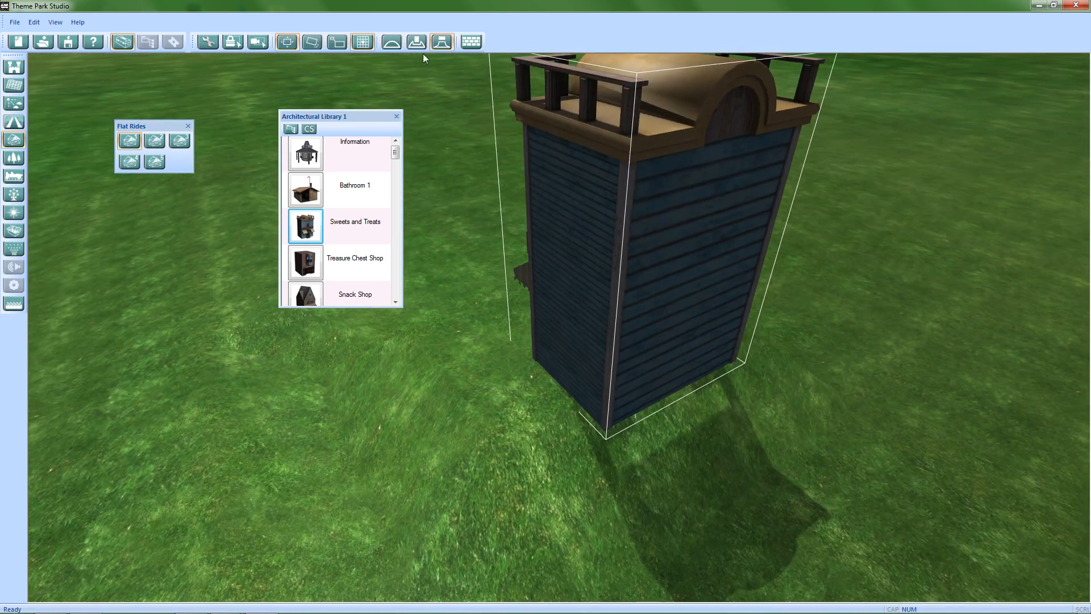
Switch the shop to terrain clearing only and use it to carve a deep pit in the grass beside it
left_click(416, 43)
mouse_move(598, 322)
left_mouse_down()
mouse_move(605, 449)
mouse_move(587, 336)
left_mouse_up()
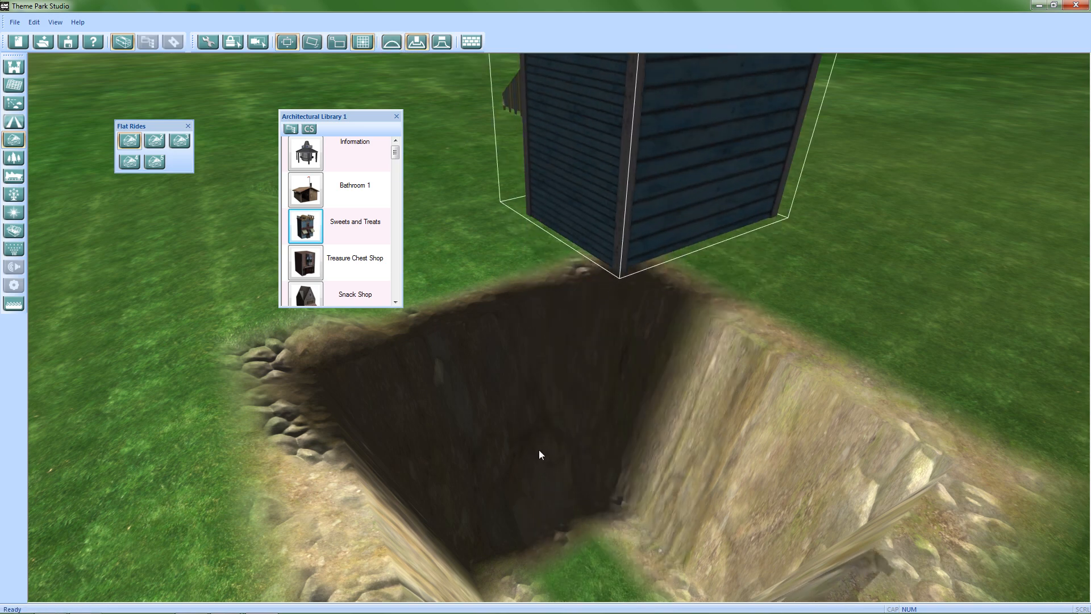
scroll(611, 380, "down", 5)
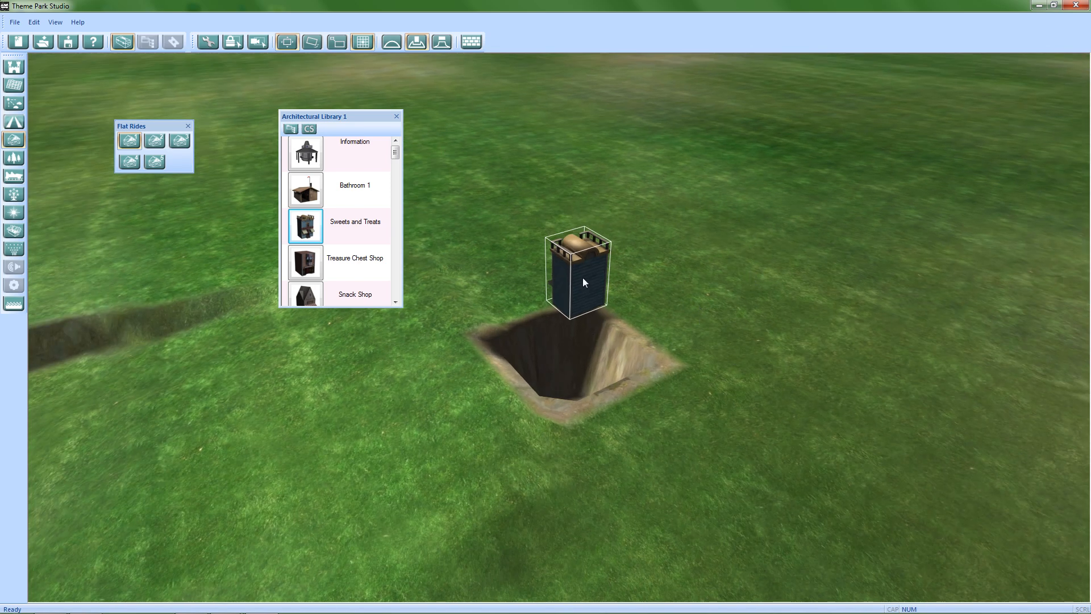
Add a second Sweets and Treats shop and position it on the grass beside the pit
left_click(352, 238)
left_click_drag(794, 421, 683, 370)
scroll(677, 352, "up", 3)
middle_click_drag(672, 342, 909, 347)
middle_click_drag(504, 295, 770, 309)
left_click_drag(769, 309, 532, 380)
scroll(654, 341, "up", 4)
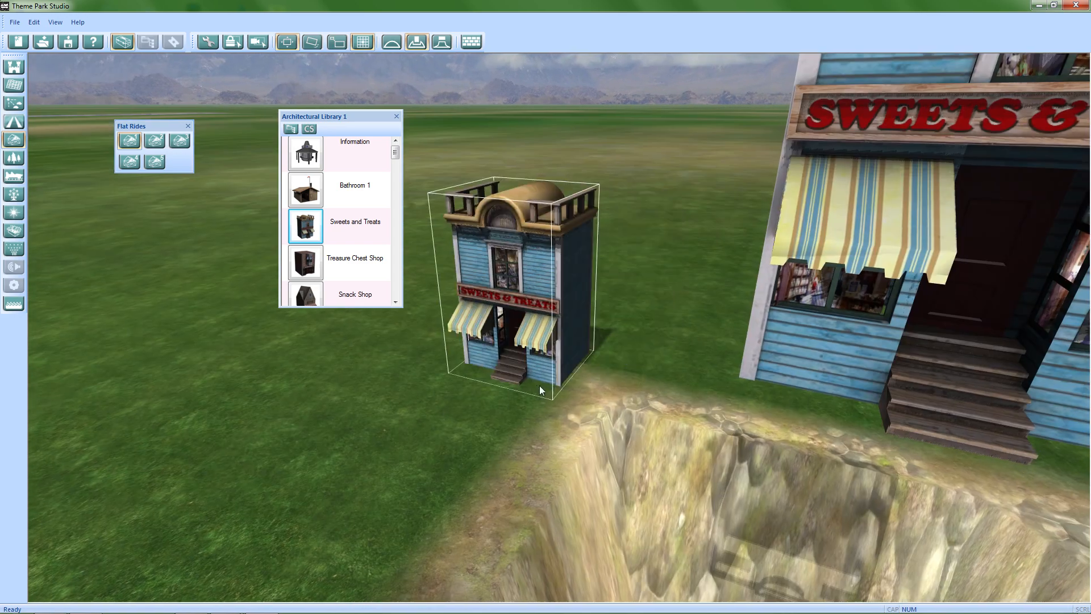
right_click_drag(532, 380, 617, 388)
middle_click_drag(617, 388, 662, 429)
right_click_drag(662, 430, 499, 361)
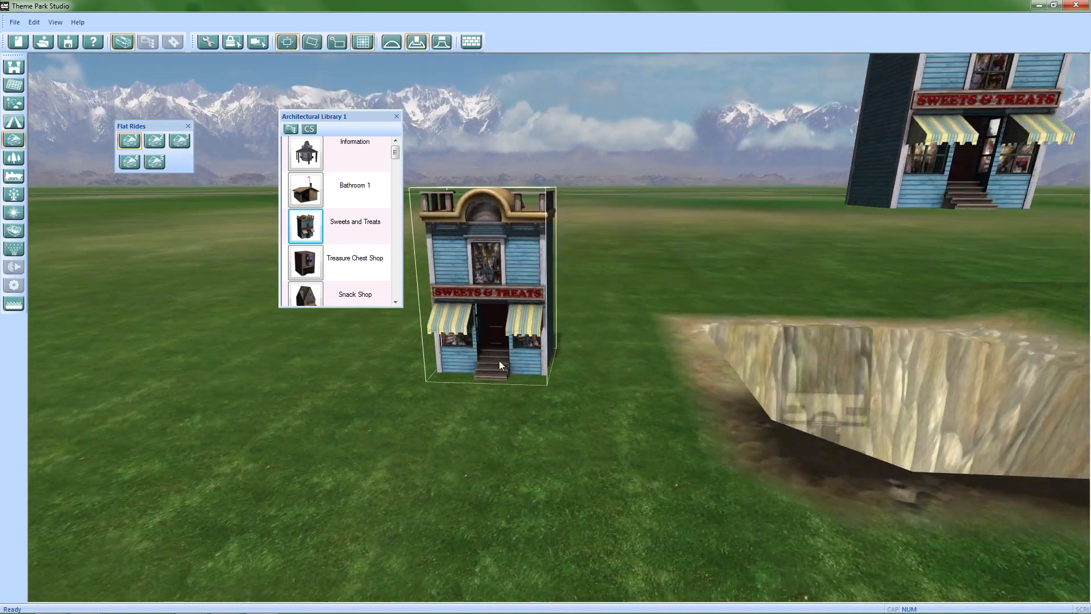
scroll(499, 360, "down", 5)
left_click_drag(435, 369, 541, 367)
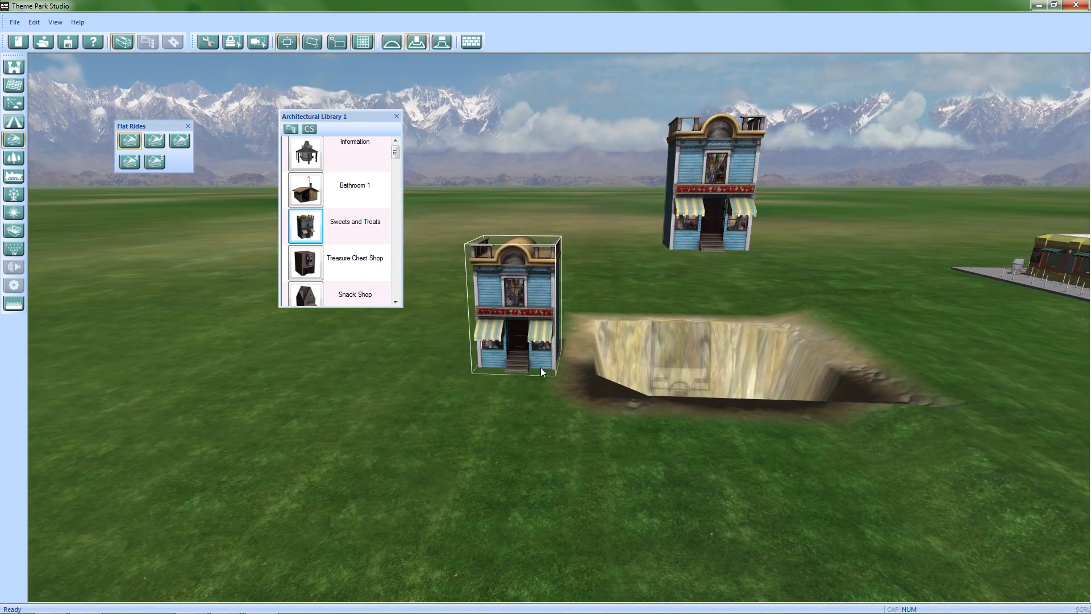
Move the second shop away from the pit onto open grass and sink it partly into the ground
scroll(487, 361, "up", 5)
right_click_drag(490, 363, 775, 410)
left_click_drag(776, 410, 605, 399)
left_click(605, 399)
scroll(553, 332, "up", 3)
right_click_drag(552, 332, 615, 344)
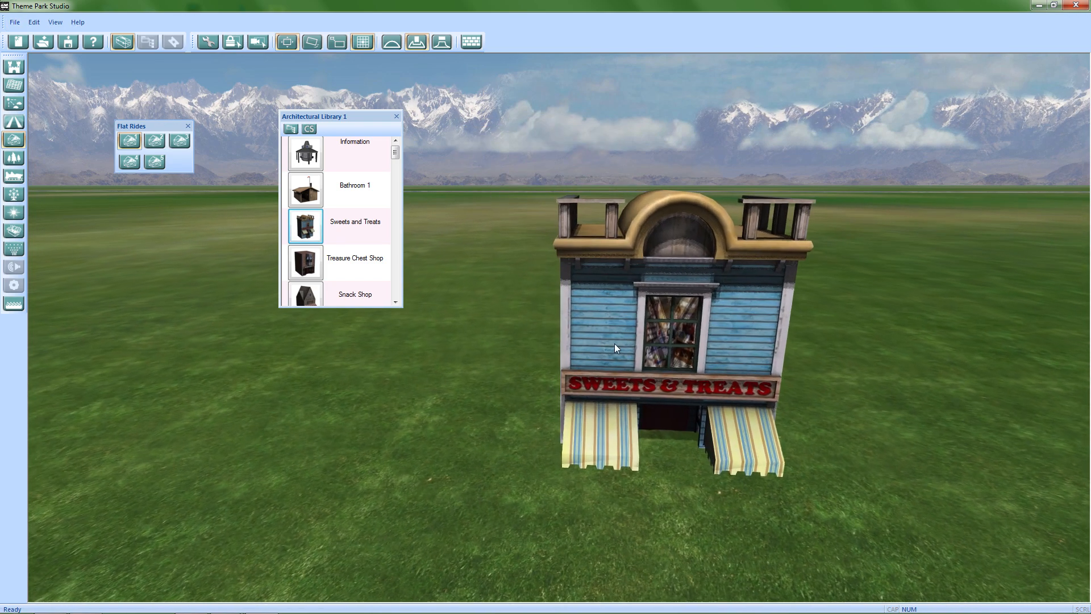
Turn off terrain clearing for the sunken shop and raise it above the ground
left_click(613, 346)
left_click(392, 43)
left_click(659, 459)
left_click_drag(639, 433, 636, 511)
left_click_drag(653, 281, 652, 462, "shift")
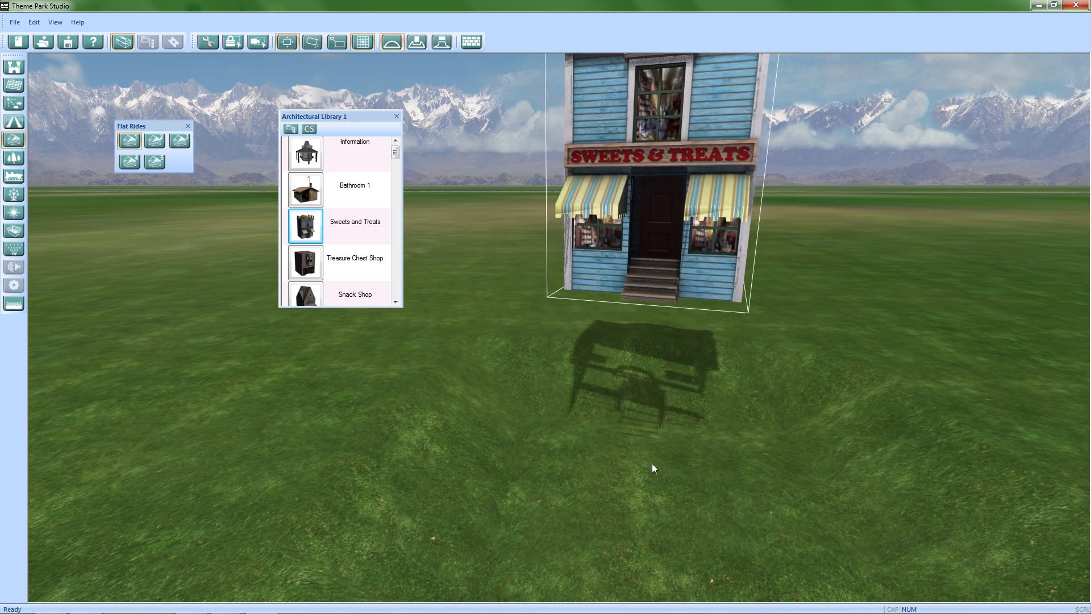
Replace the floating shop with a new Sweets and Treats shop and sink it into the grass with terrain clearing off
key("Delete")
left_click(318, 240)
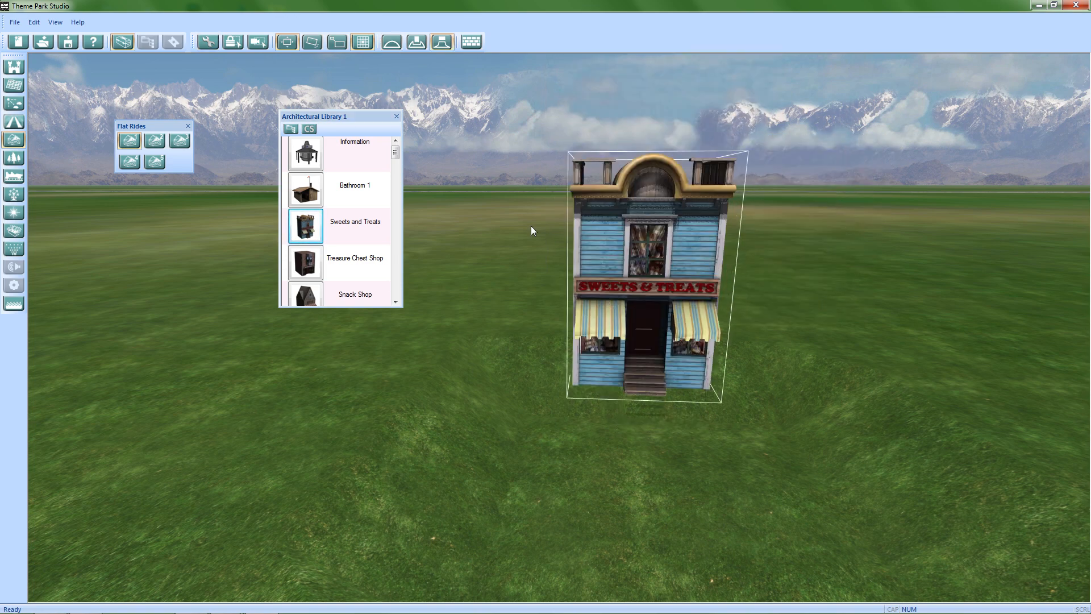
left_click(393, 49)
mouse_move(587, 403)
right_mouse_down()
mouse_move(659, 403)
mouse_move(599, 395)
right_mouse_up()
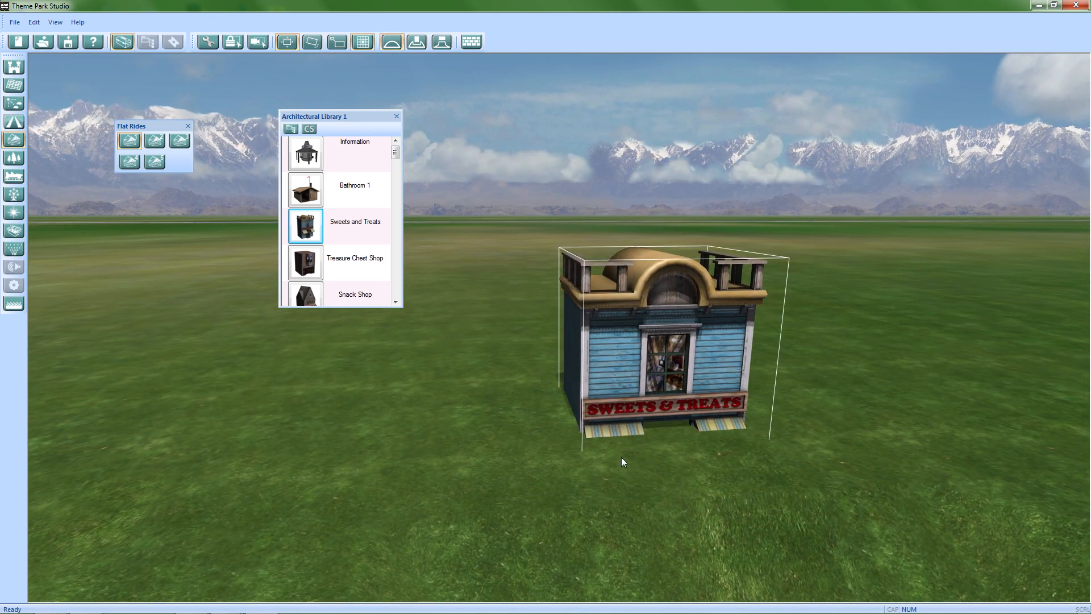
left_click(622, 457)
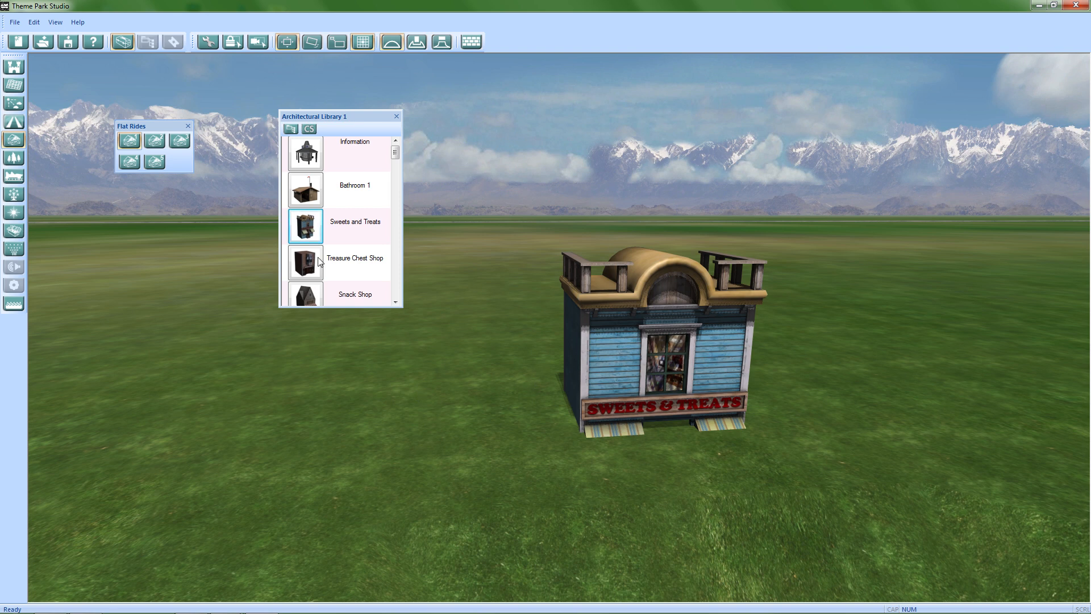
Use the Rotate tool to tilt the partly sunken shop sideways
left_click(336, 46)
left_click(314, 45)
left_click_drag(627, 354, 619, 411)
right_click_drag(619, 411, 605, 341)
key("Delete")
key("s")
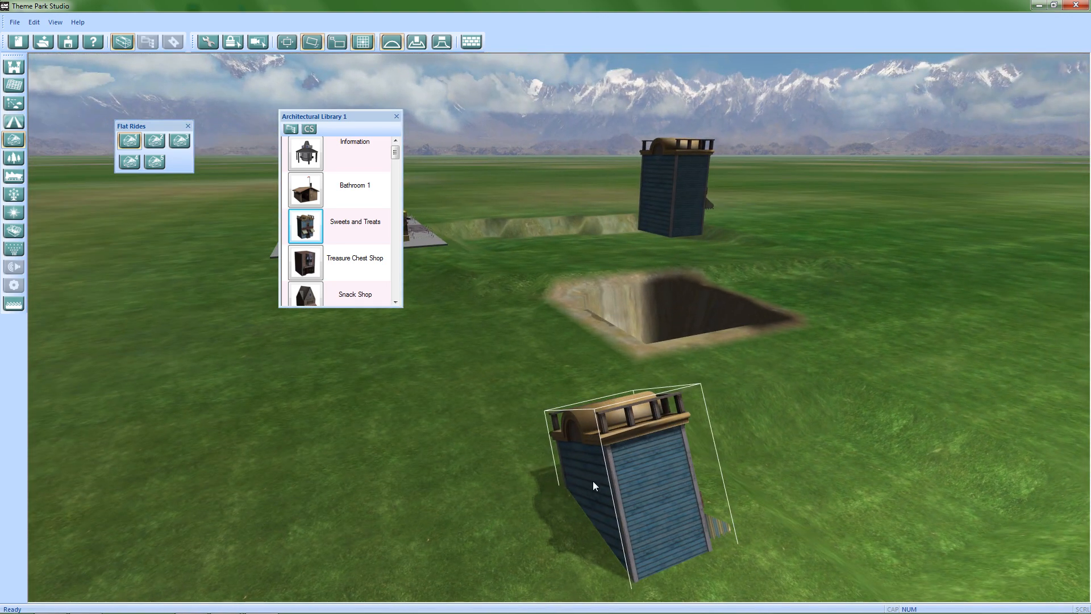
Delete the tilted shop and the remaining upright shop beyond the pit
key("Delete")
left_click(639, 212)
key("Delete")
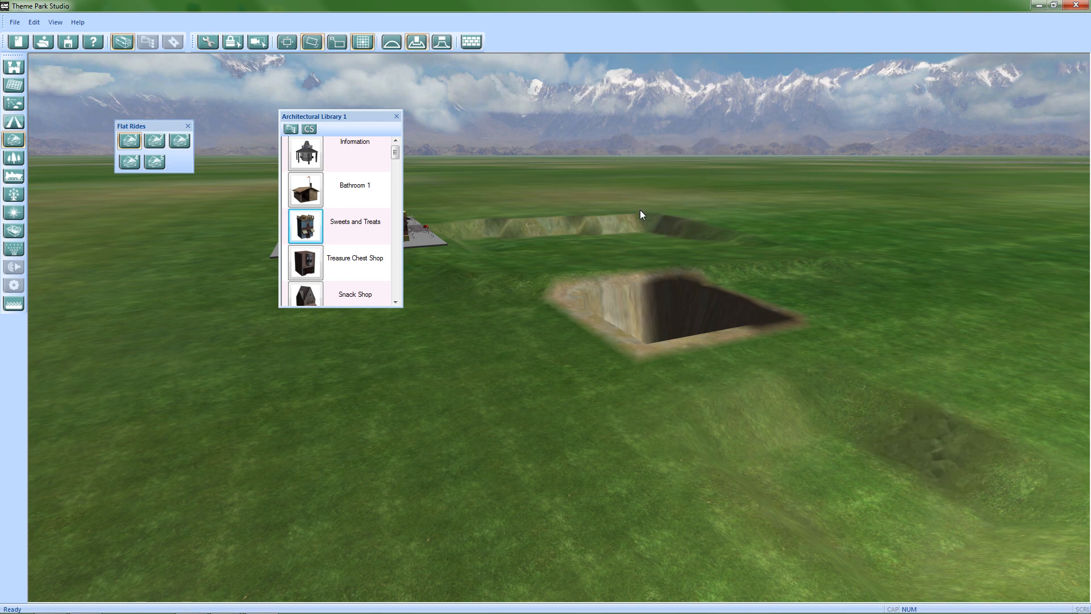
right_click_drag(640, 215, 742, 387)
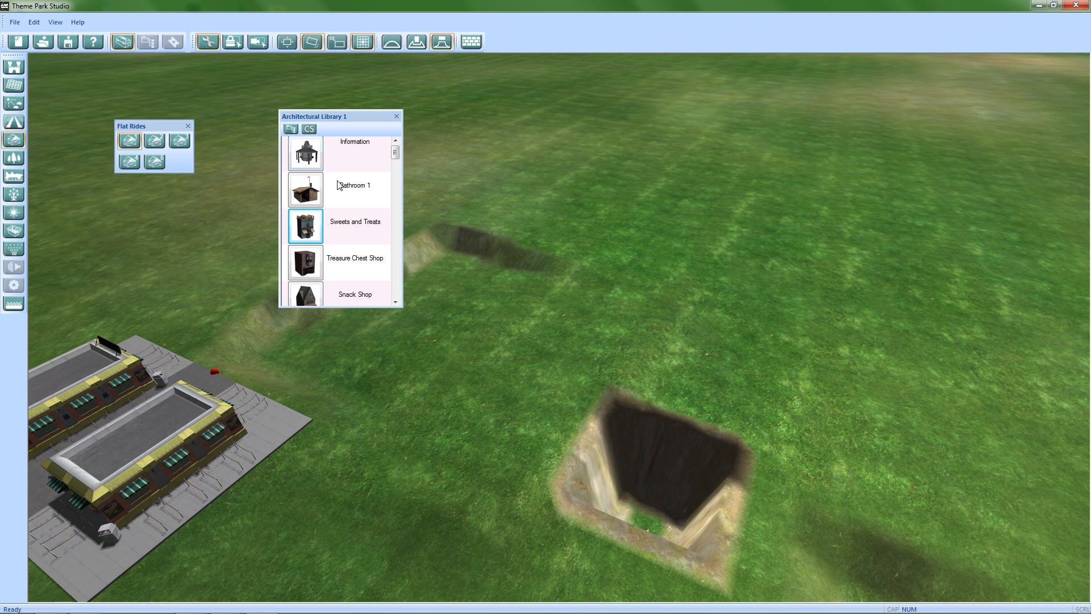
Enable terrain clearing and add a new Sweets and Treats shop on the flat grass away from the pit
left_click(417, 44)
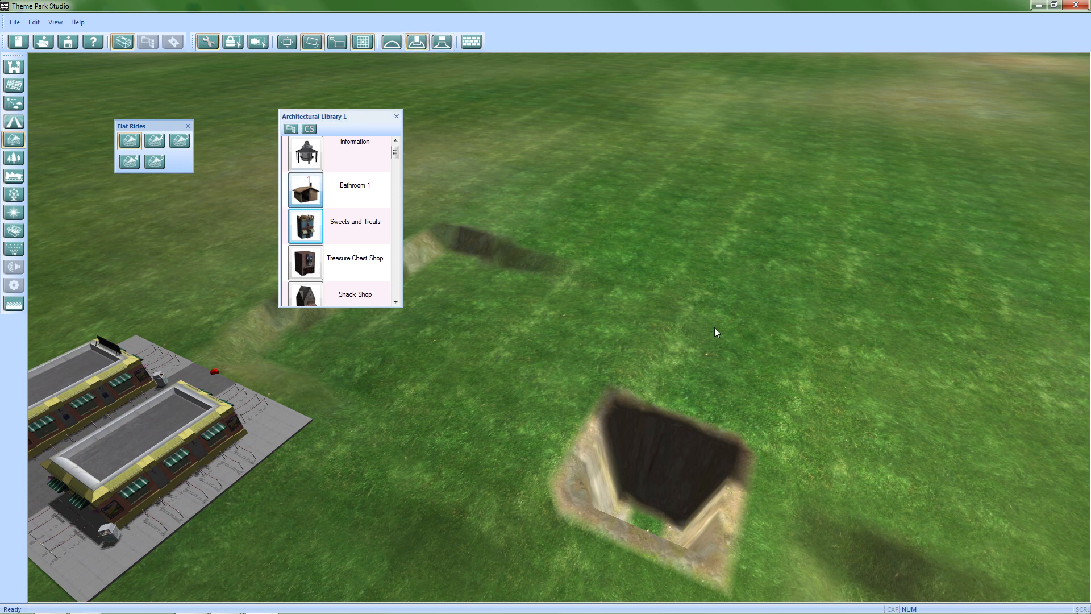
left_click(311, 228)
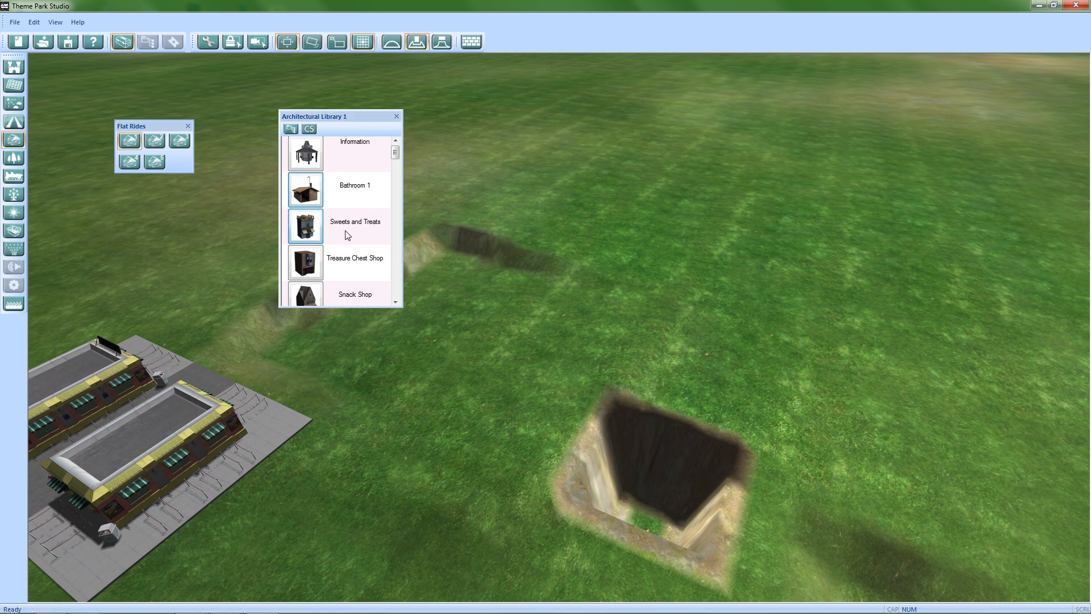
middle_click_drag(626, 320, 540, 327)
middle_click_drag(793, 366, 682, 404)
left_click(643, 358)
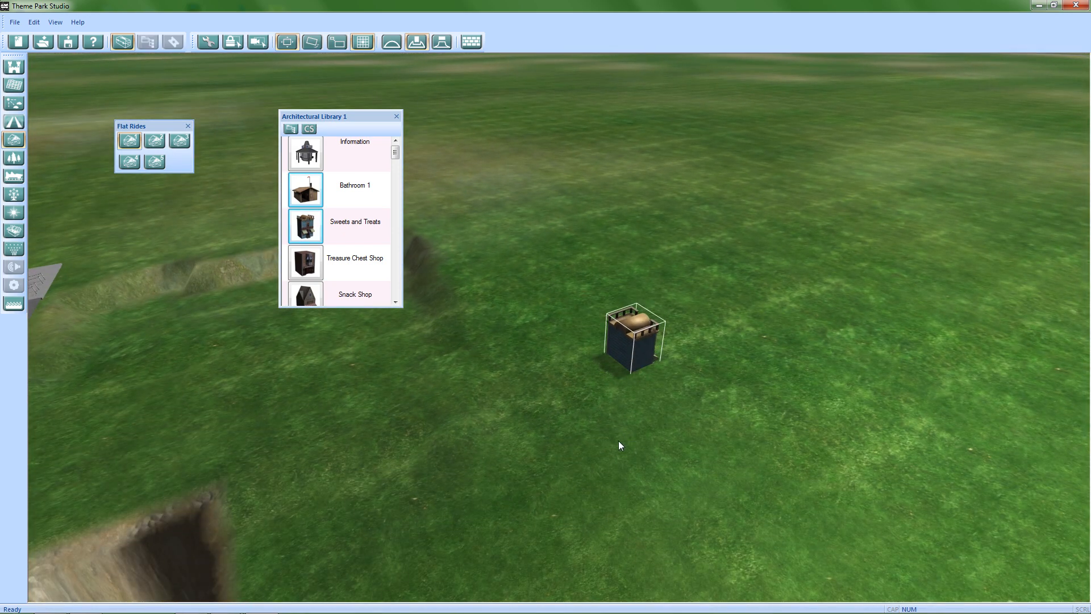
left_click(646, 347)
Switch the shop to Clear And Raise and lift it to form a steep rocky hill beneath it
middle_click_drag(730, 348, 691, 350)
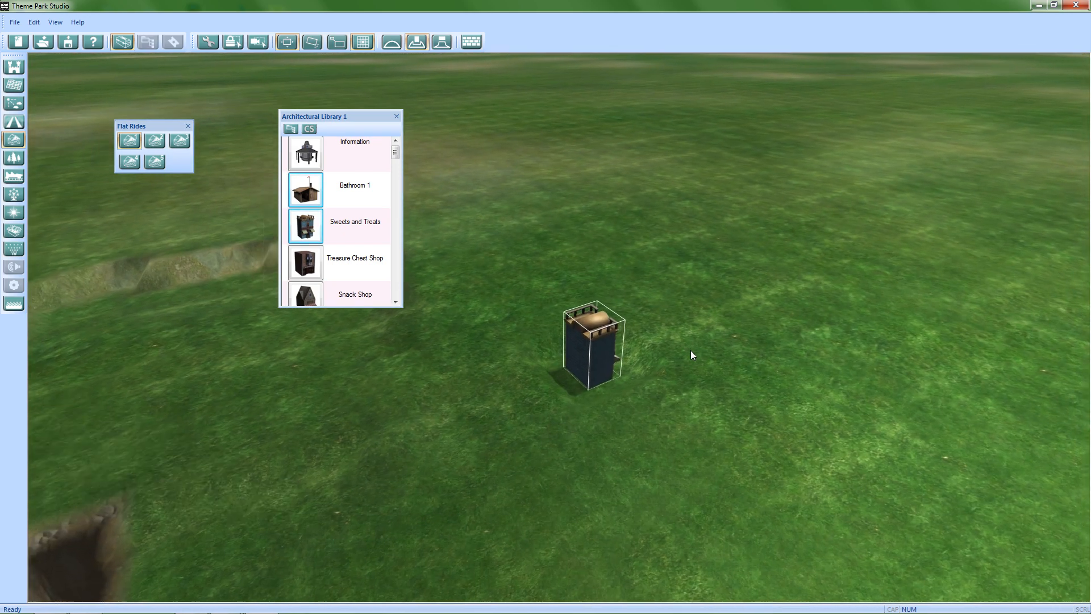
scroll(751, 384, "up", 4)
middle_click_drag(751, 384, 768, 302)
middle_click_drag(505, 369, 700, 299)
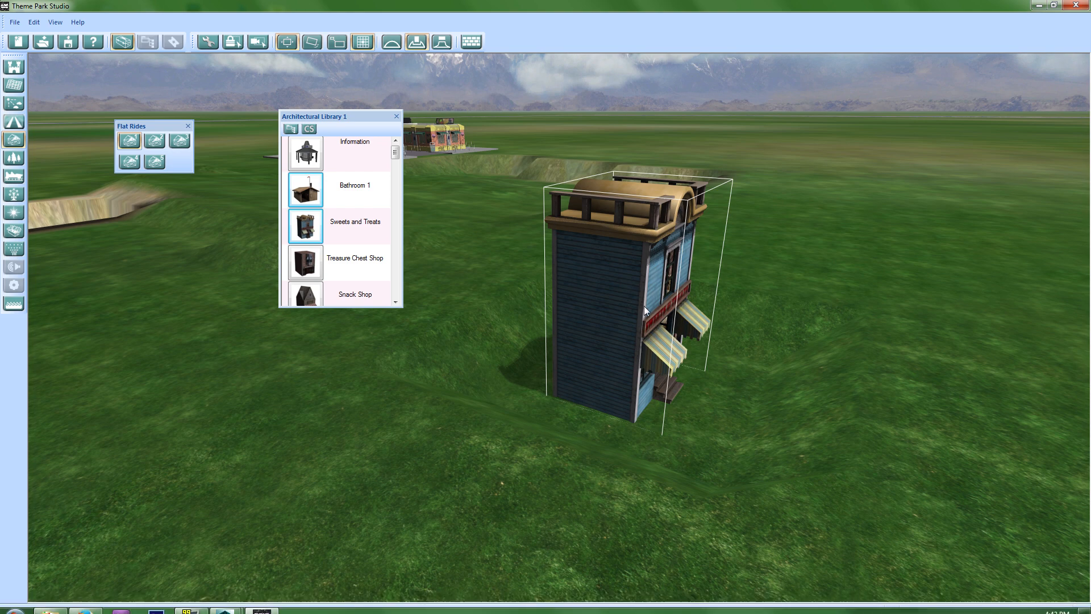
left_click(441, 43)
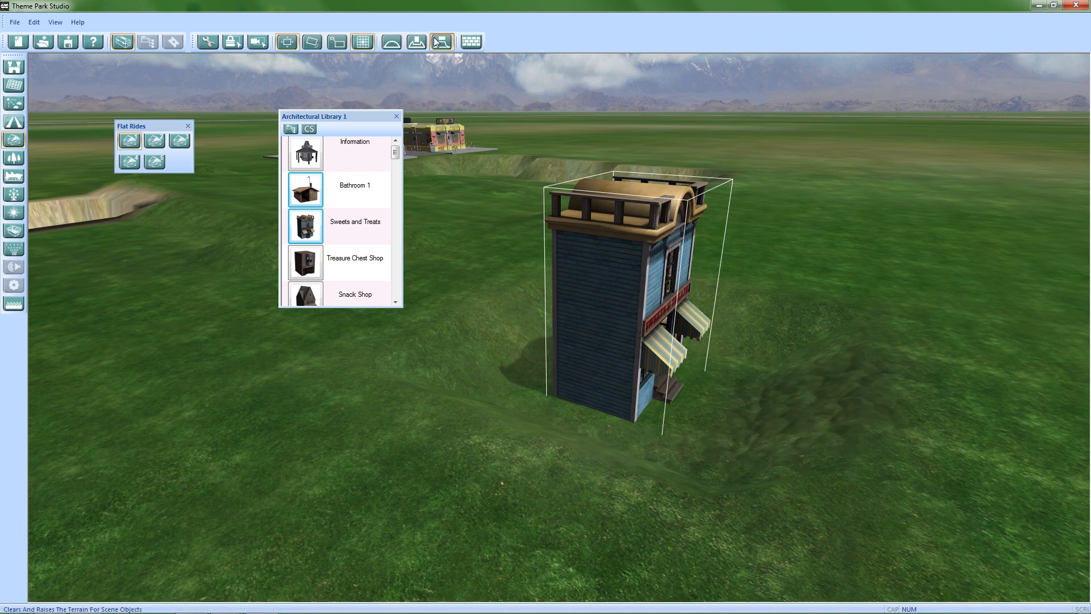
left_click_drag(621, 350, 622, 309)
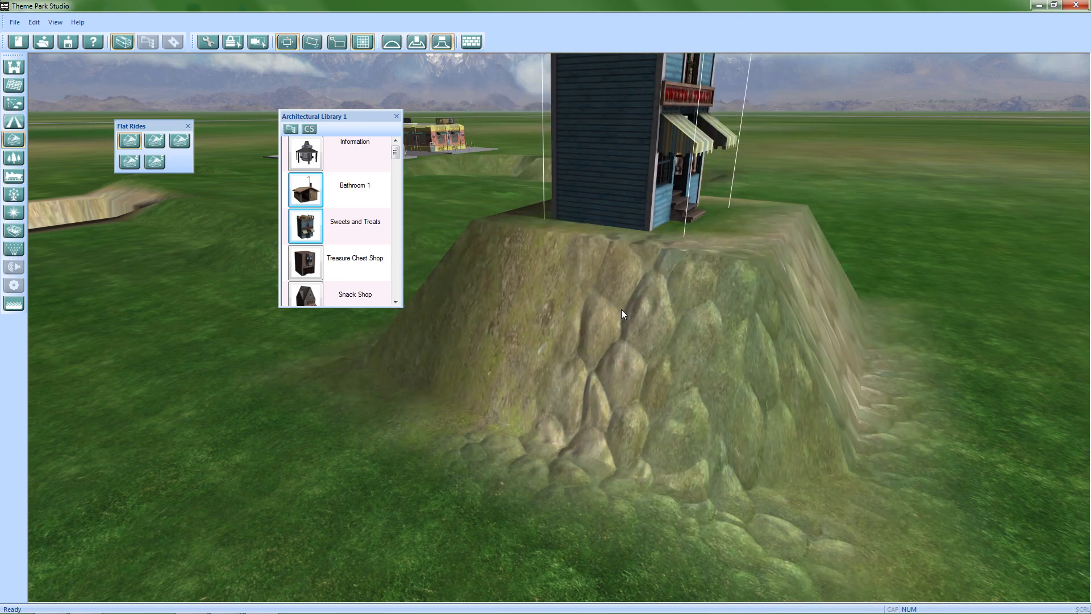
Lower the Sweets and Treats shop back to ground level to flatten the hill, and delete the shop
left_click_drag(631, 155, 603, 236)
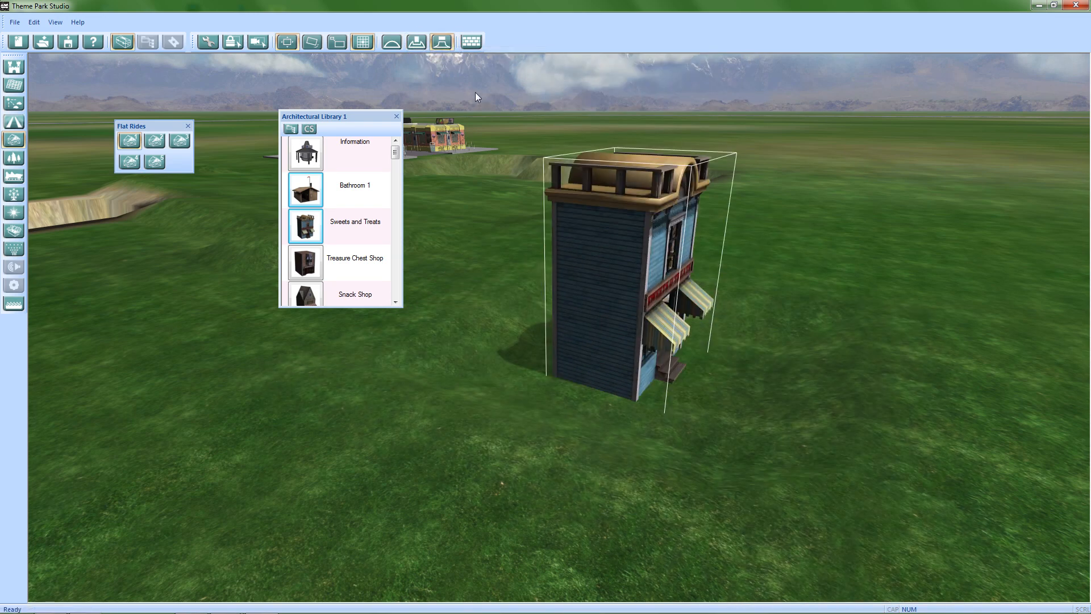
right_click_drag(915, 340, 538, 290)
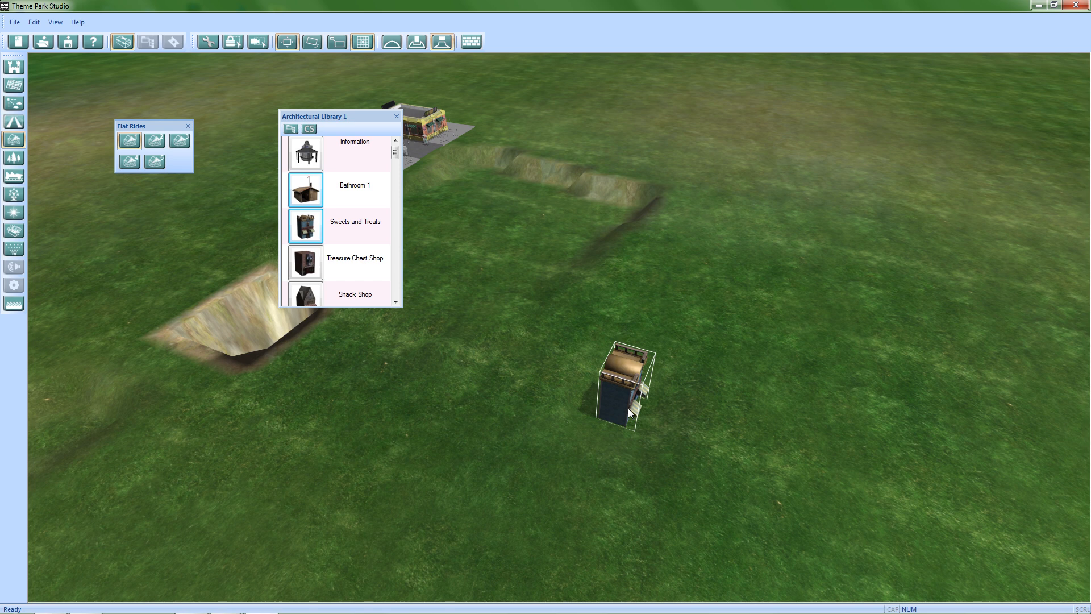
key("Delete")
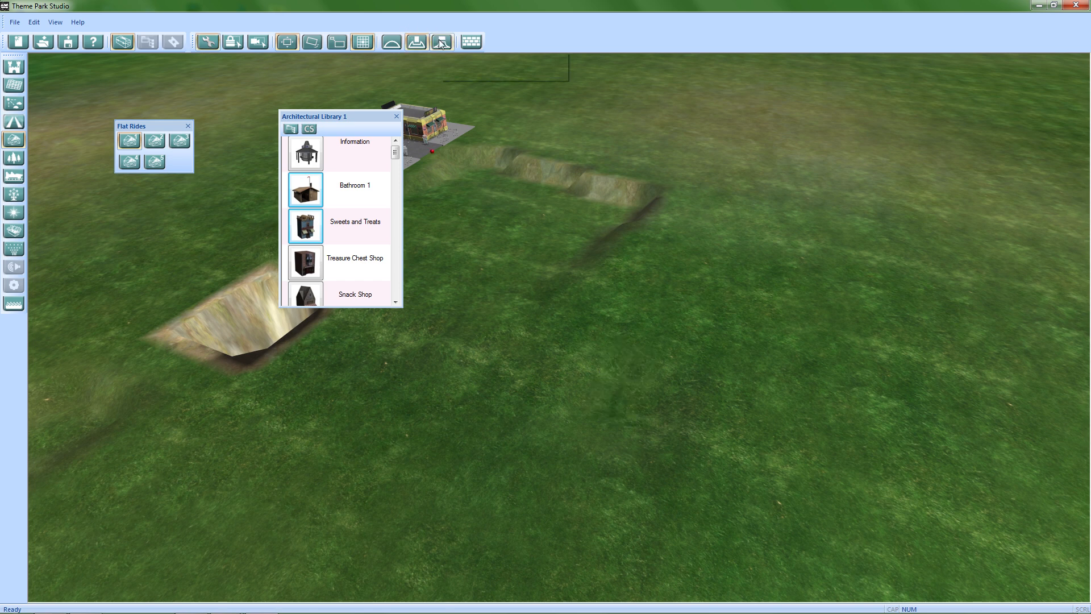
Close the Architectural Library and Flat Rides toolbars, and show the Materials toolbar docked close below the main tools
left_click(396, 116)
left_click(190, 125)
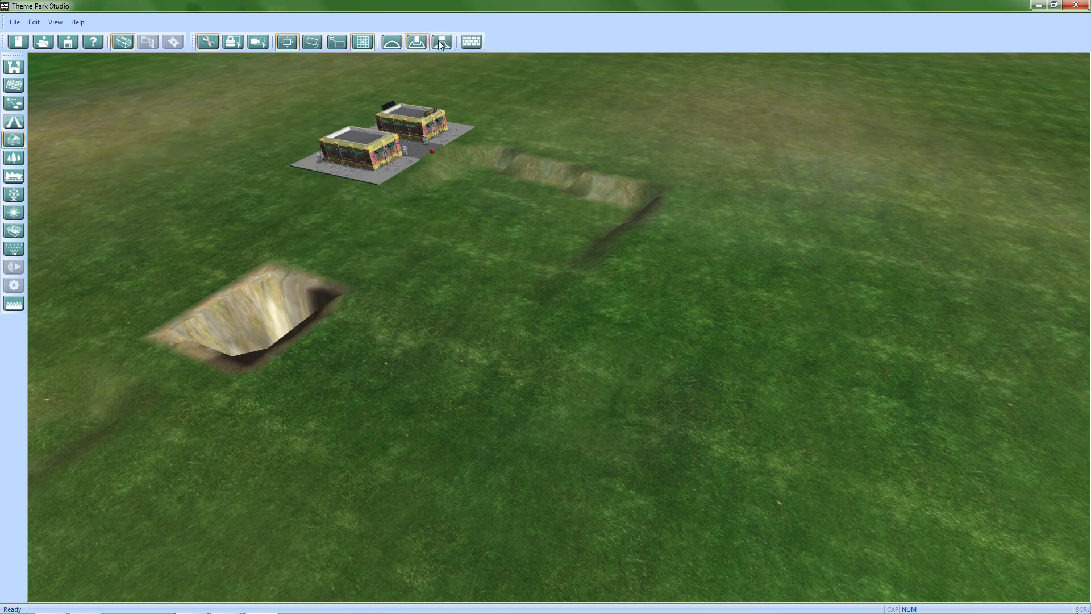
left_click(472, 43)
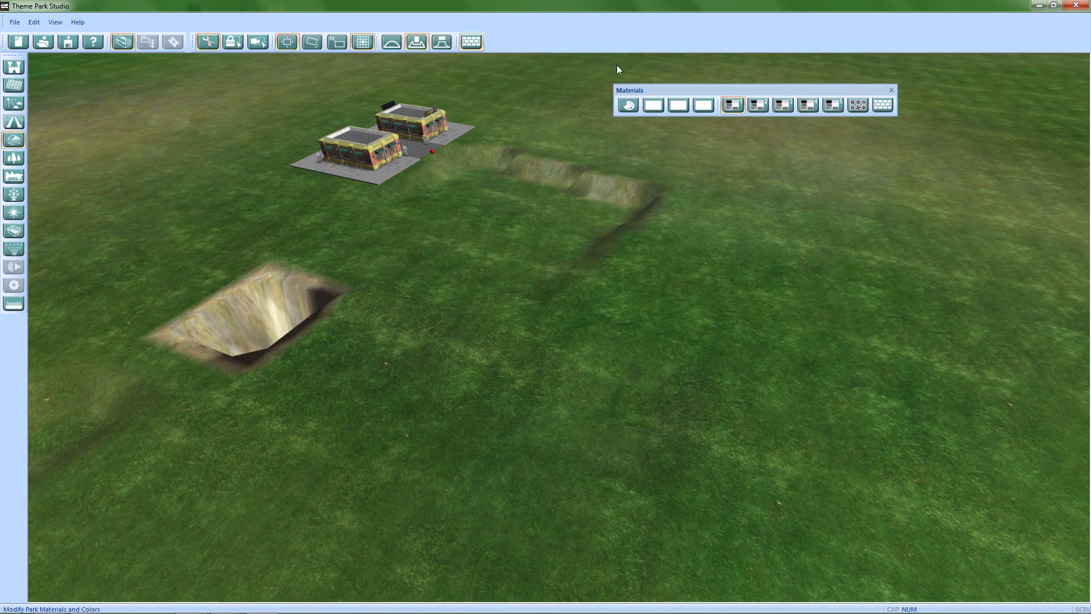
left_click_drag(767, 89, 342, 62)
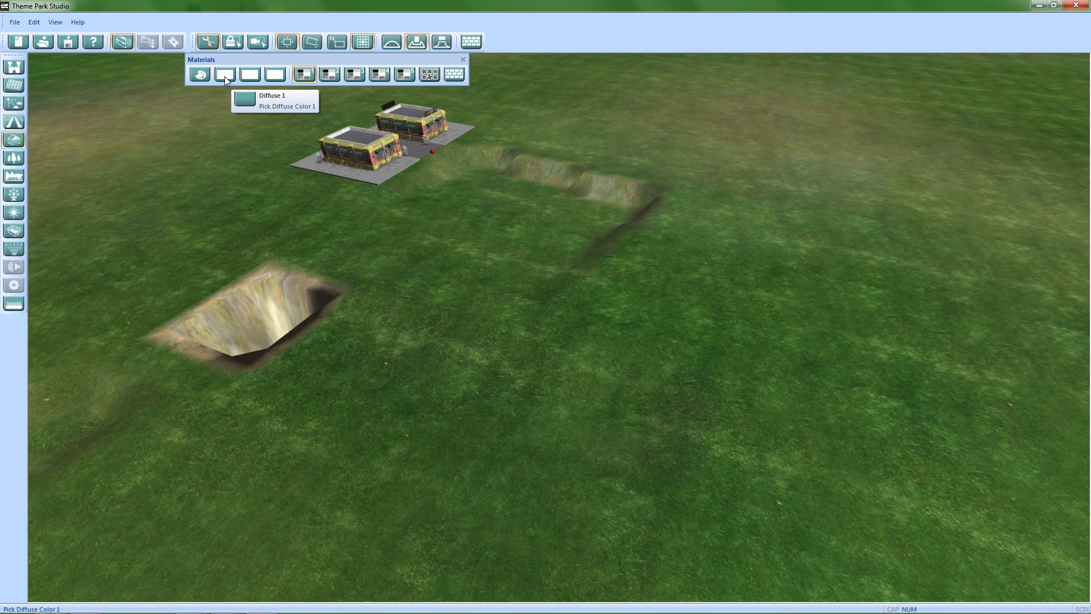
Examine the two yellow-trimmed buildings and the paved area between them up close
middle_click_drag(383, 175, 482, 446)
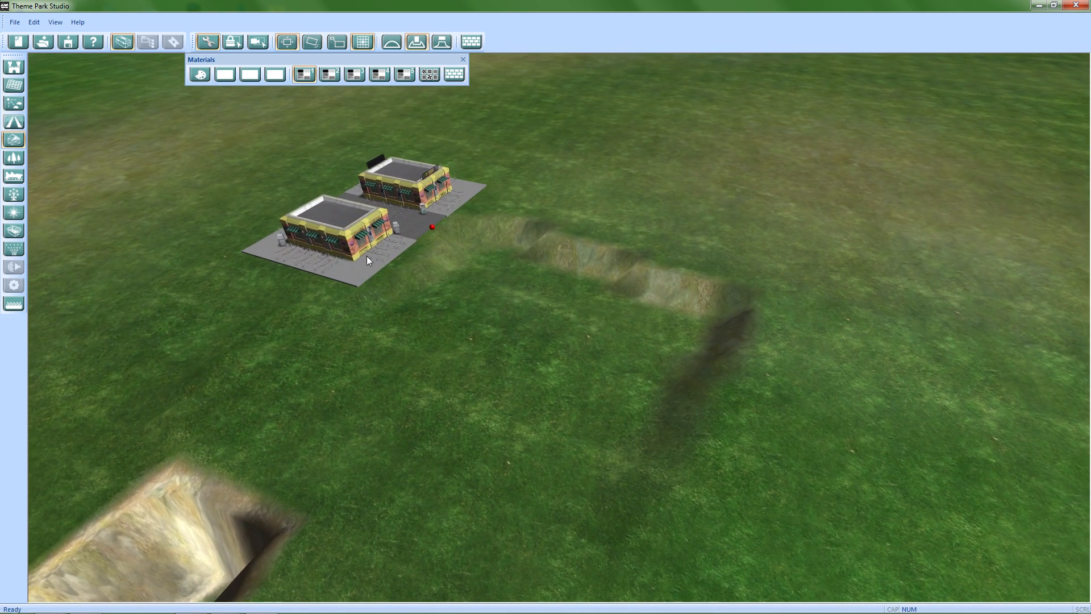
right_click_drag(234, 243, 525, 326)
scroll(524, 326, "up", 10)
middle_click_drag(549, 332, 657, 327)
mouse_move(657, 326)
right_mouse_down()
mouse_move(544, 413)
mouse_move(597, 304)
mouse_move(675, 326)
right_mouse_up()
middle_click_drag(514, 343, 601, 309)
scroll(600, 309, "down", 5)
right_click_drag(600, 308, 566, 364)
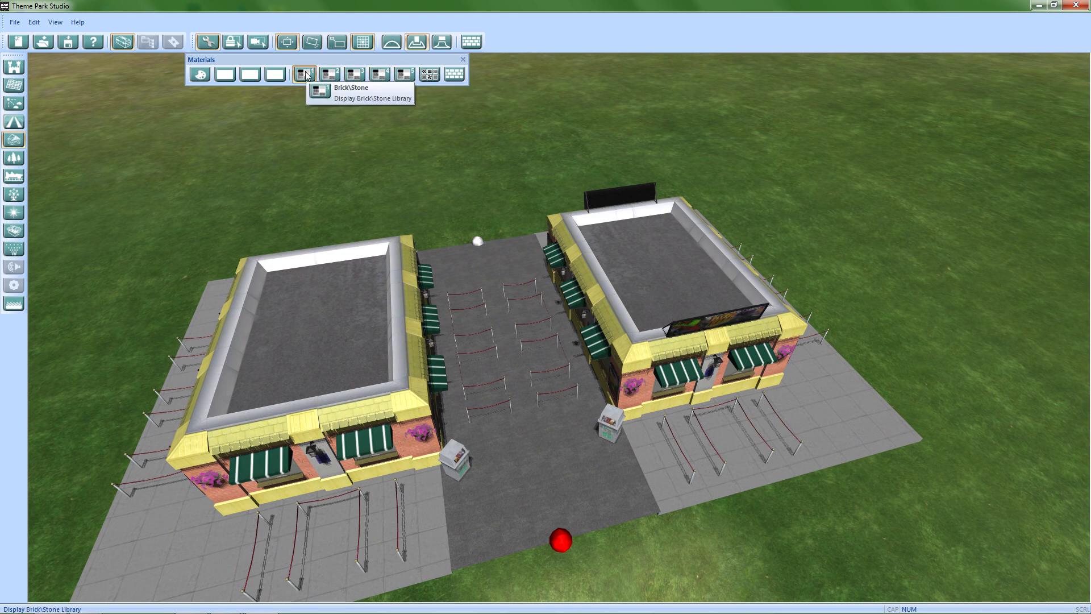
Browse Material Libraries 5, 4 and 3 and compare their textures with the surfaces of the yellow-trimmed buildings
left_click(404, 75)
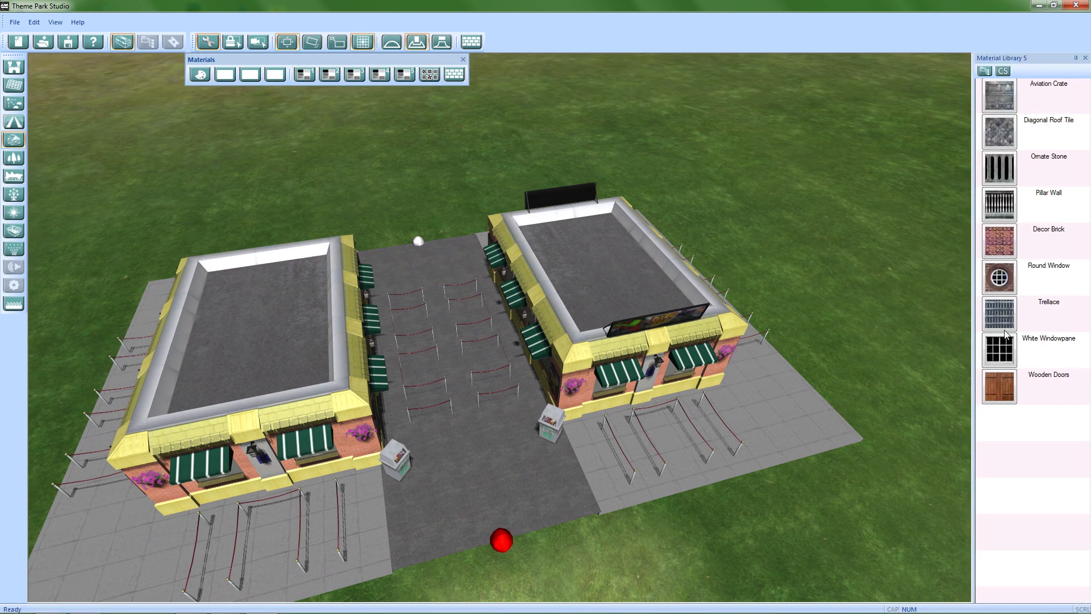
left_click(379, 75)
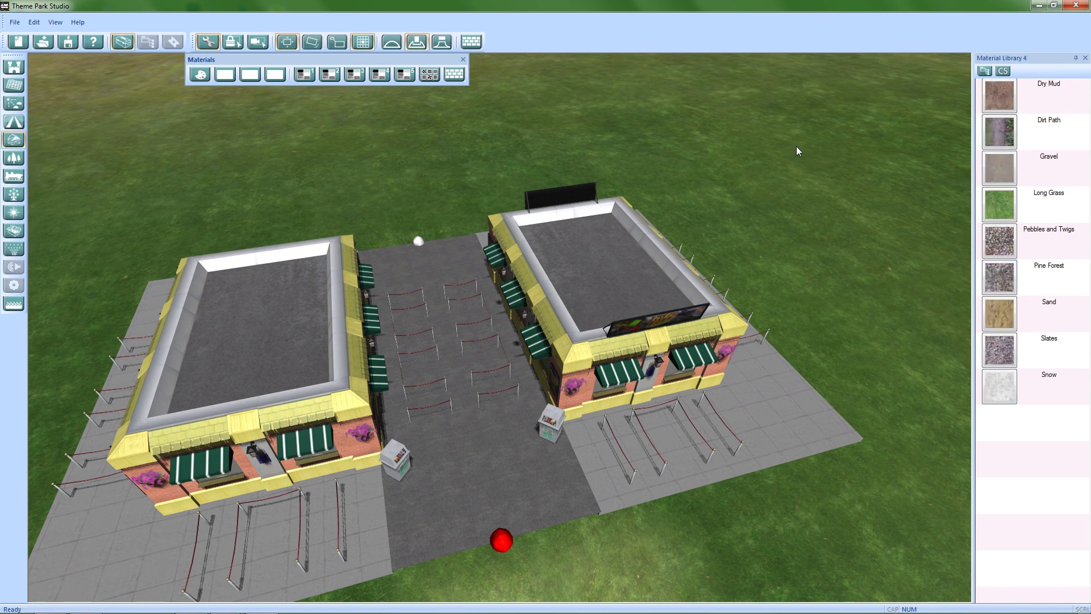
left_click(355, 74)
middle_click_drag(327, 433, 601, 510)
right_click_drag(601, 510, 535, 379)
scroll(529, 382, "up", 5)
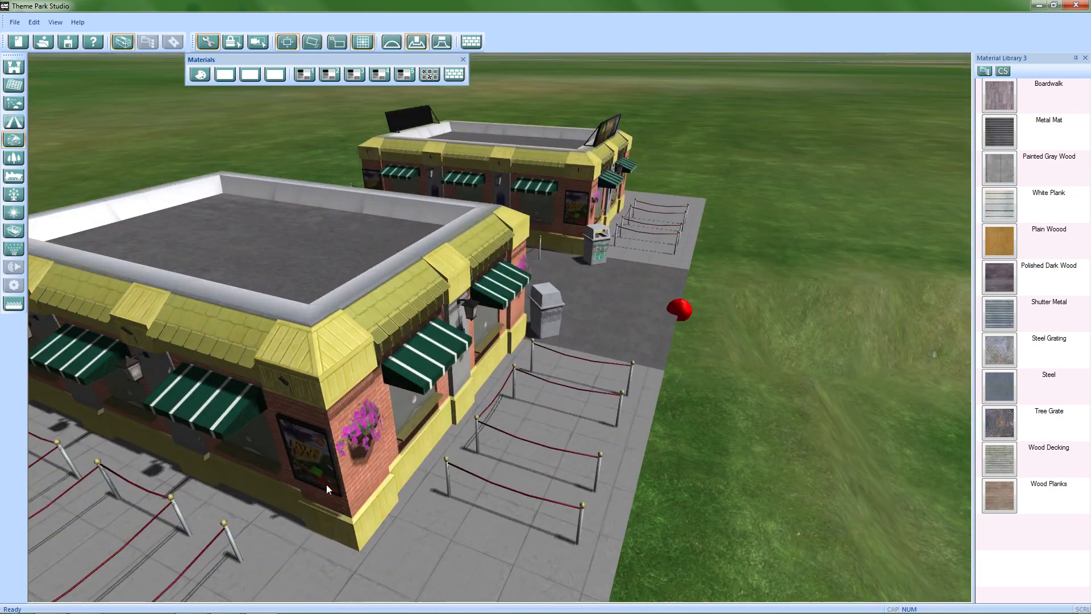
scroll(328, 487, "down", 5)
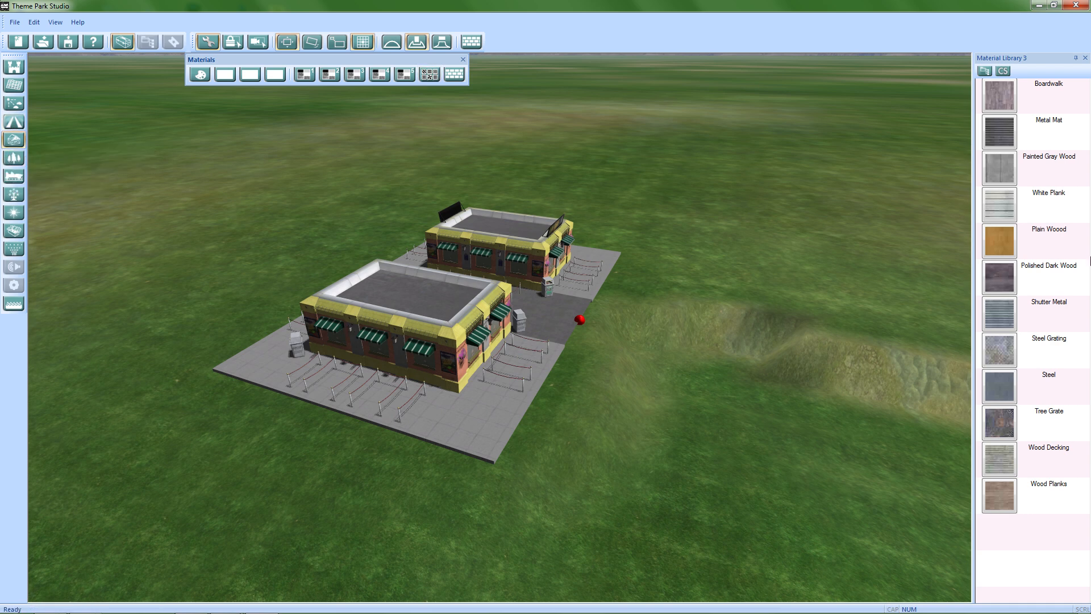
Switch to custom scenery creation and show Build Set Library 1 down to its wall pieces
left_click(393, 285)
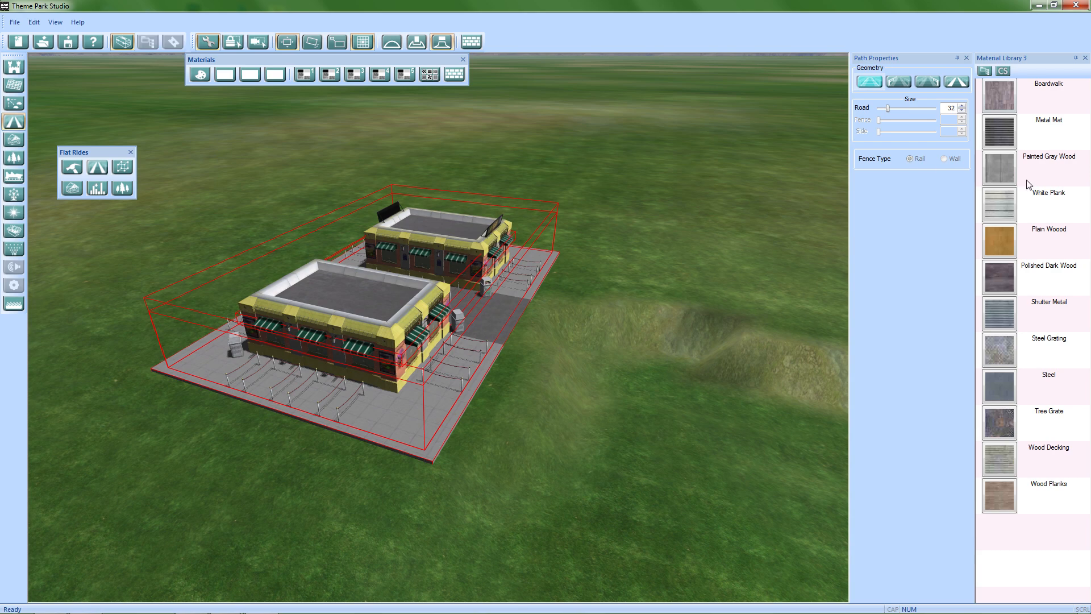
scroll(636, 390, "down", 3)
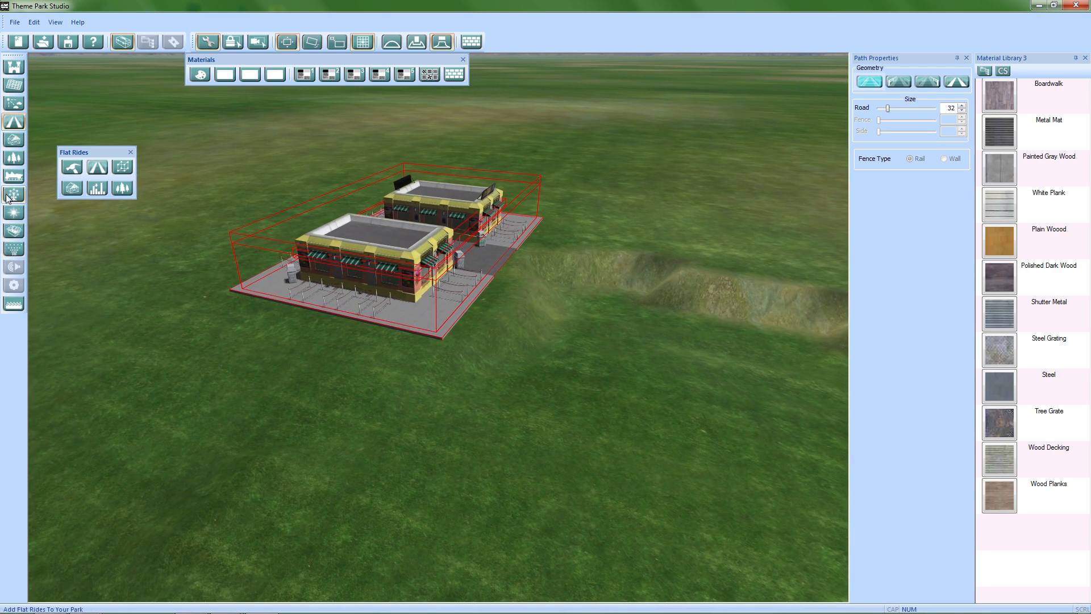
left_click(13, 231)
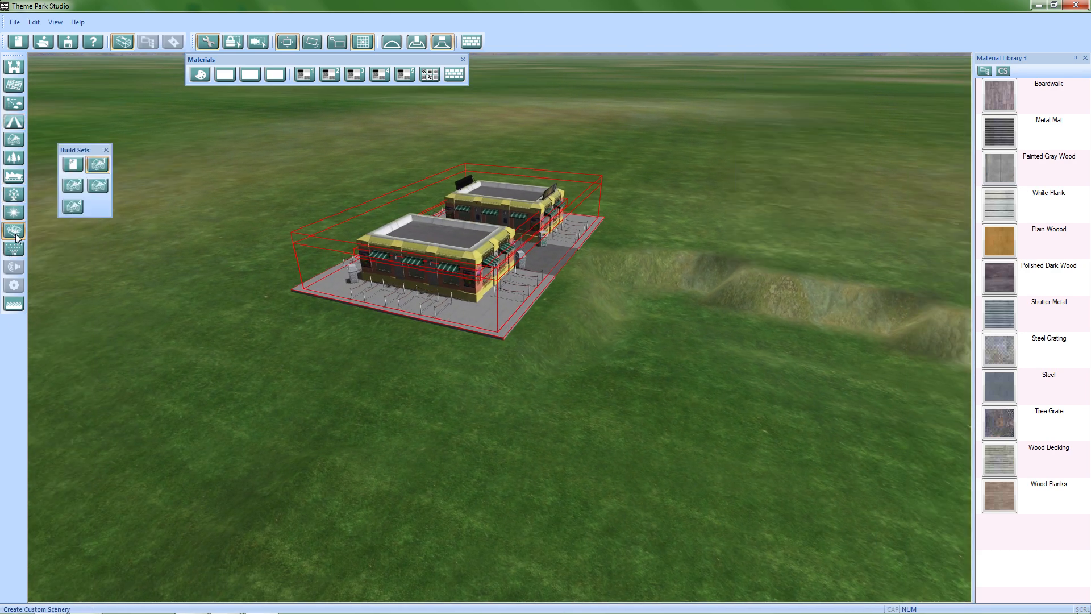
left_click(96, 166)
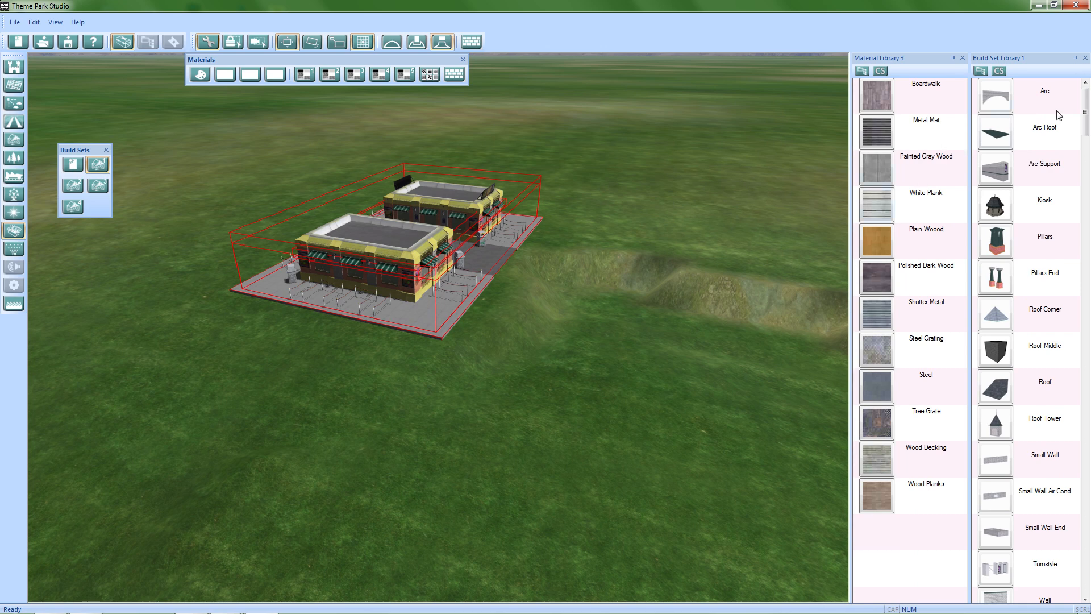
left_click_drag(1088, 114, 1089, 568)
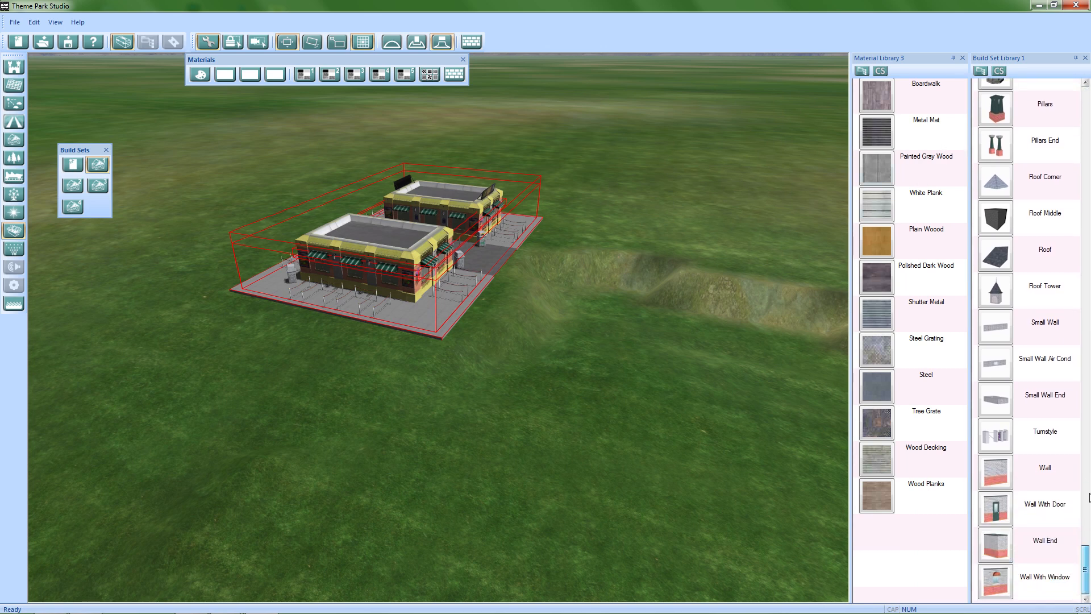
Try to create a new custom scenery and place Wall pieces on the grass in front of the buildings
left_click(1015, 469)
left_click(528, 332)
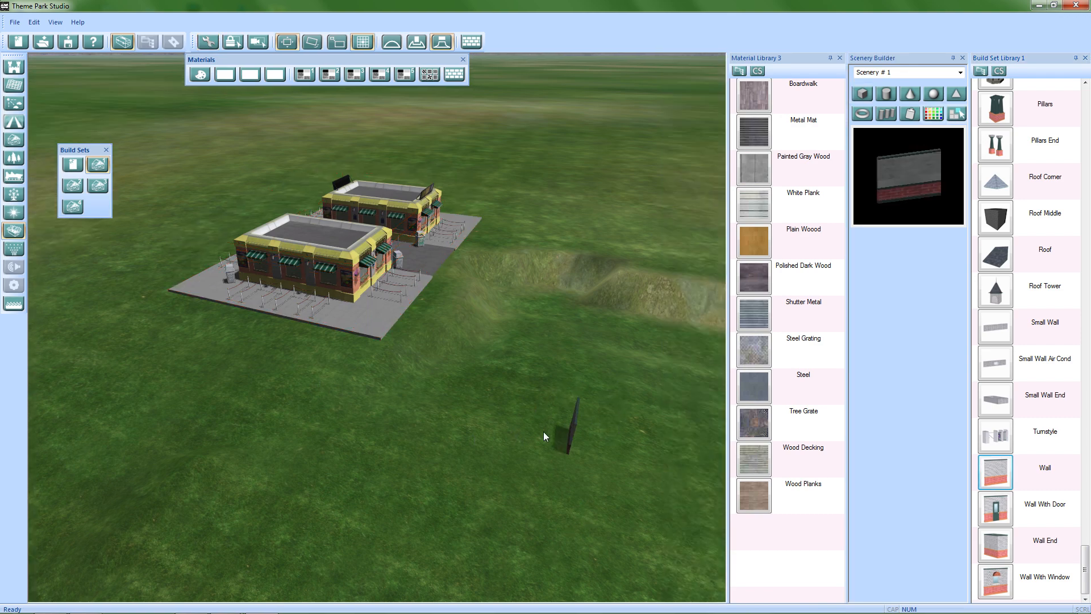
left_click(505, 431)
right_click_drag(506, 431, 335, 396)
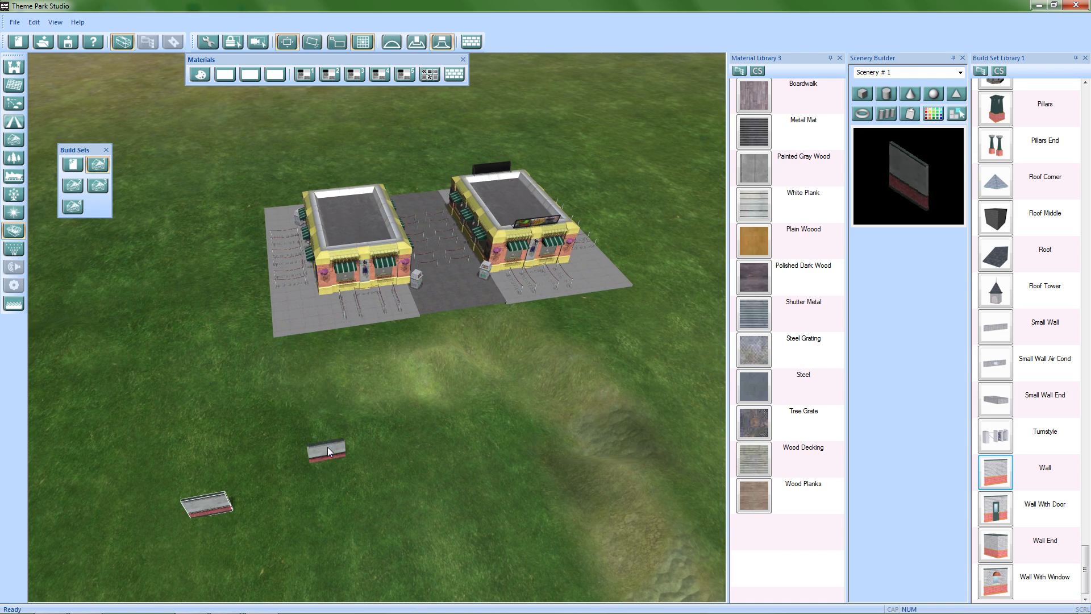
key("Escape")
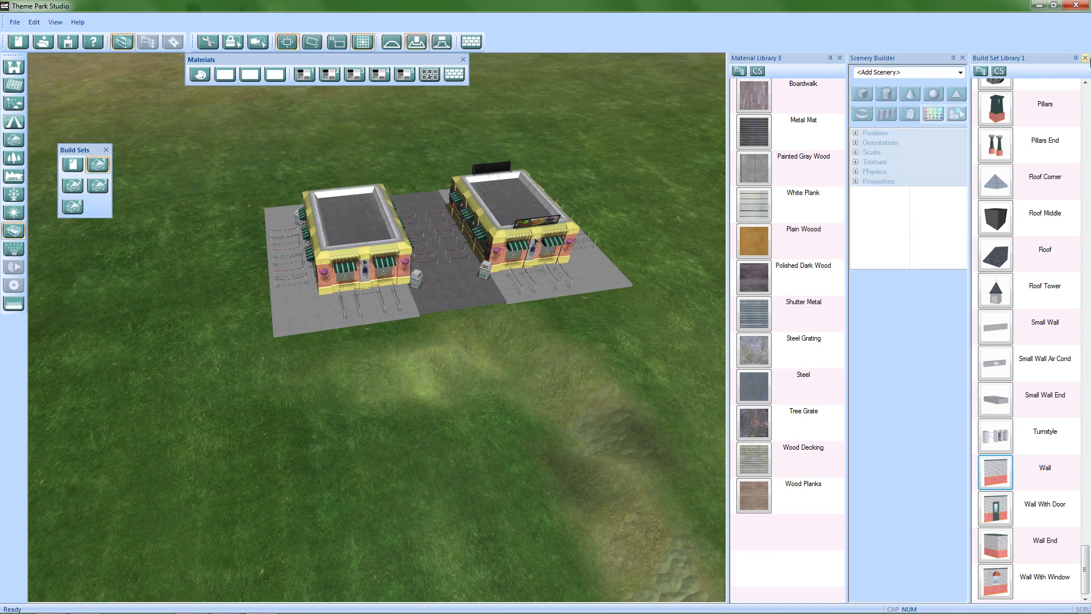
Close the Build Set Library and Scenery Builder, and reopen Build Set Library 1 facing the grass beside the pit
left_click(1086, 57)
key("Up")
right_click_drag(419, 359, 586, 387)
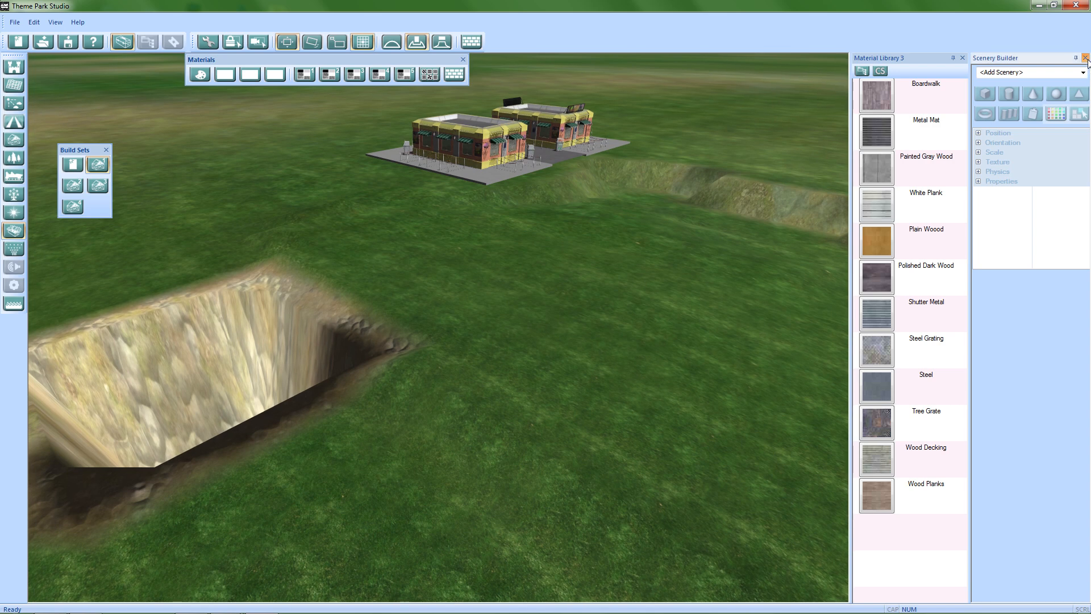
left_click(1086, 58)
left_click(105, 163)
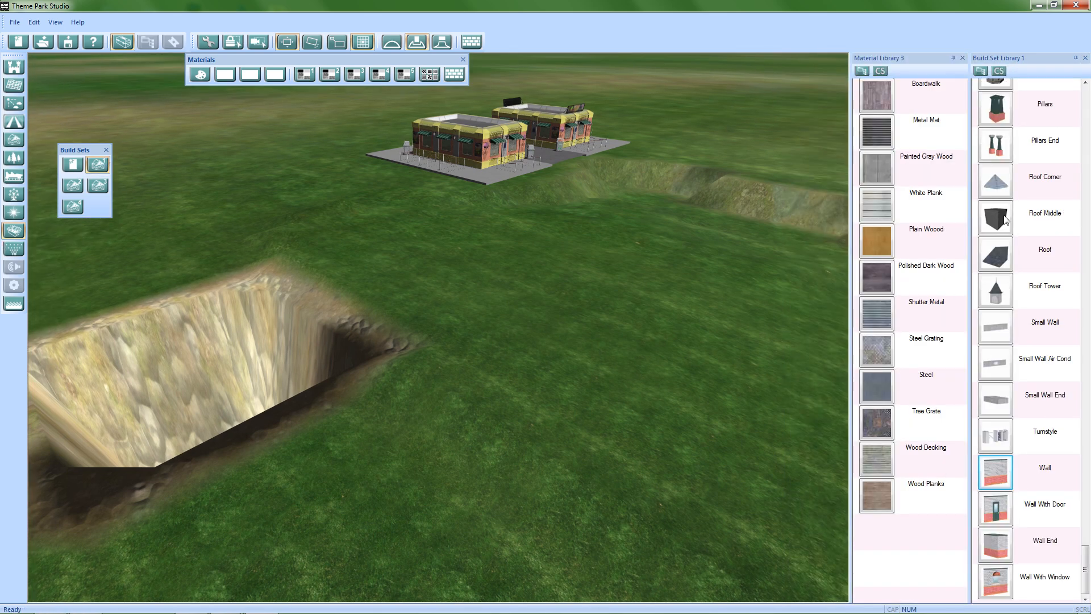
Create a new custom scenery from the Wall piece and place two separate walls on the grass beside the pit
double_click(1001, 483)
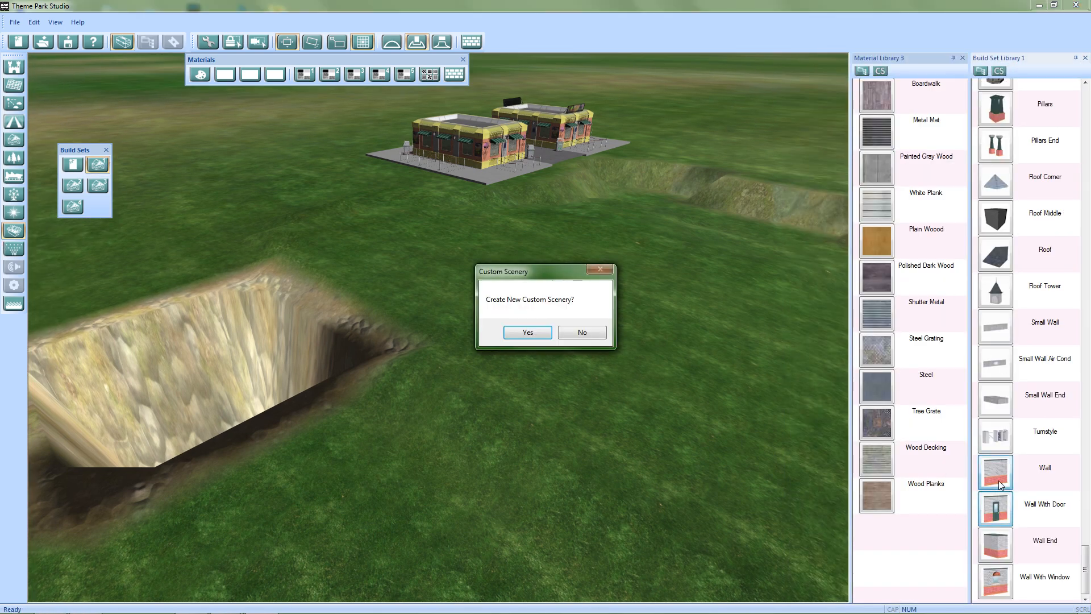
left_click(583, 332)
double_click(995, 484)
left_click(529, 329)
left_click(547, 328)
left_click(462, 330)
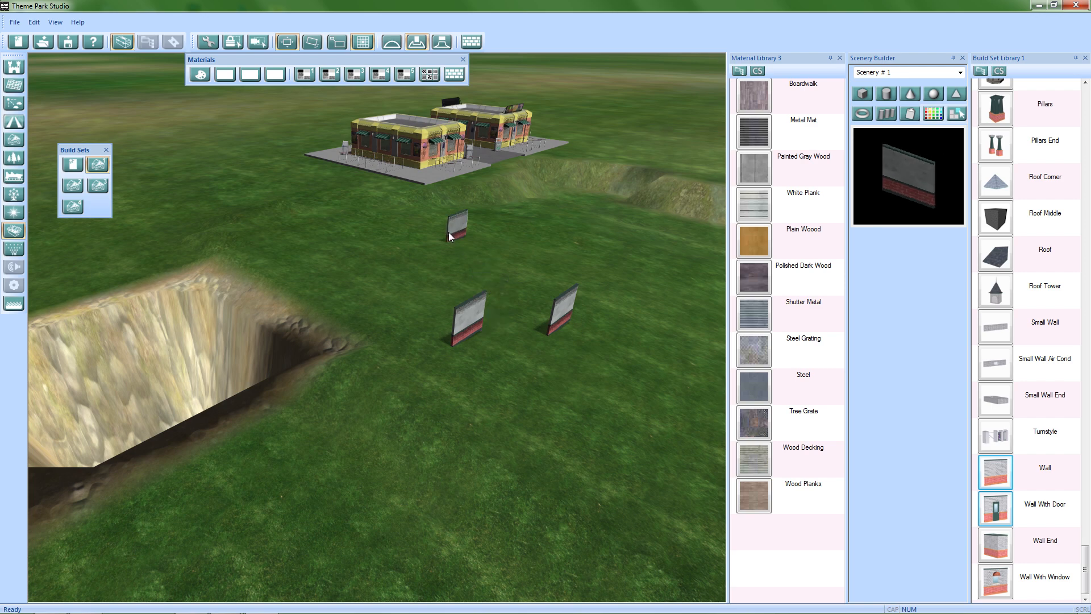
key("Escape")
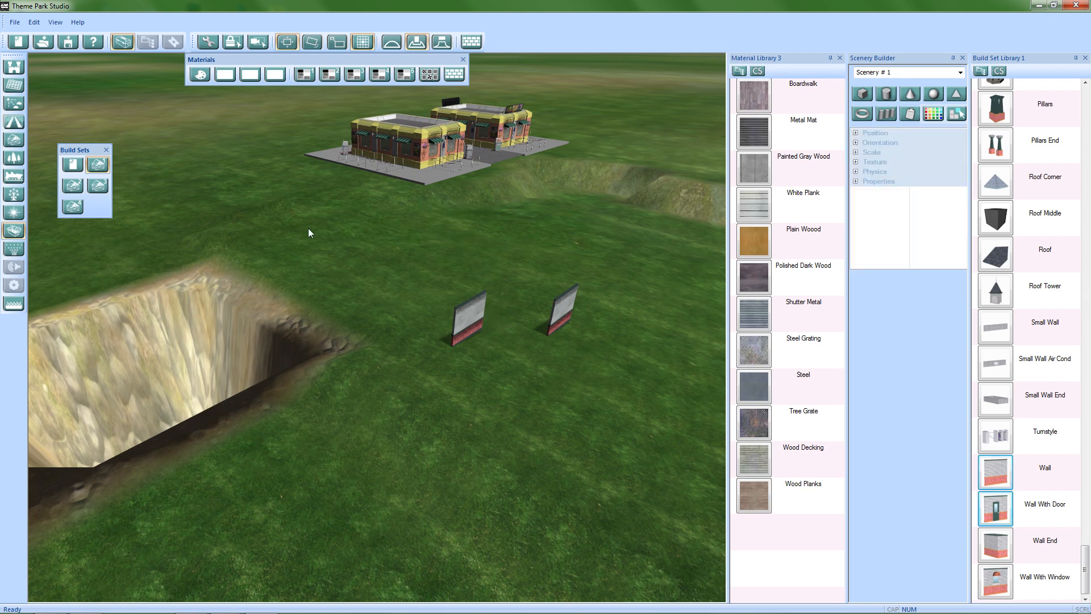
Close the Build Set Library and show the Pavement\Tiles material library with the two walls in close view
left_click(1086, 58)
middle_click_drag(614, 255, 428, 344)
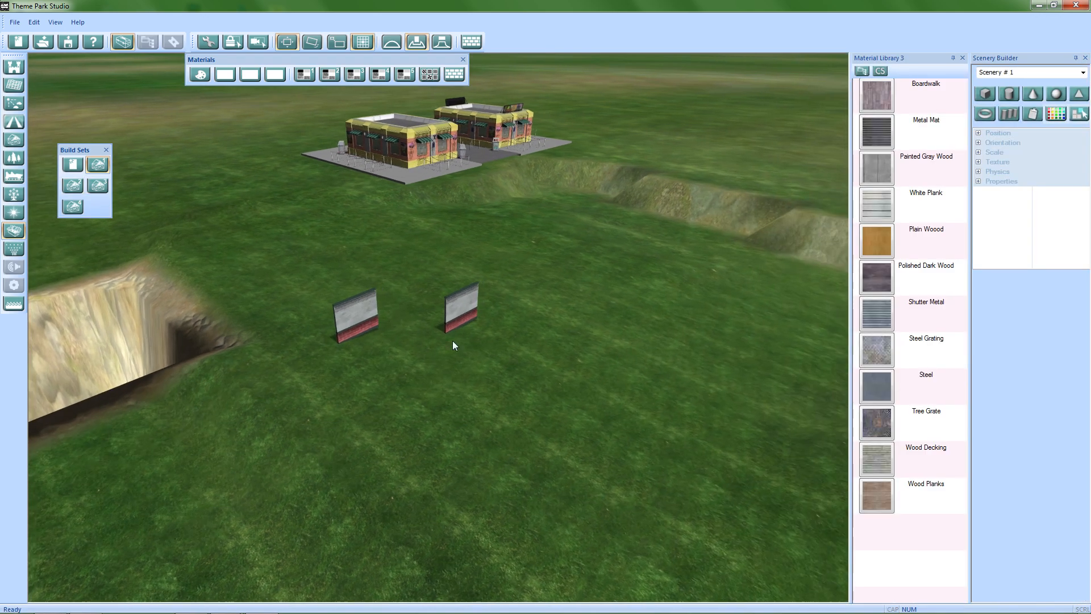
scroll(701, 404, "up", 5)
scroll(680, 411, "down", 4)
middle_click_drag(680, 411, 604, 415)
left_click(329, 75)
middle_click_drag(275, 308, 512, 432)
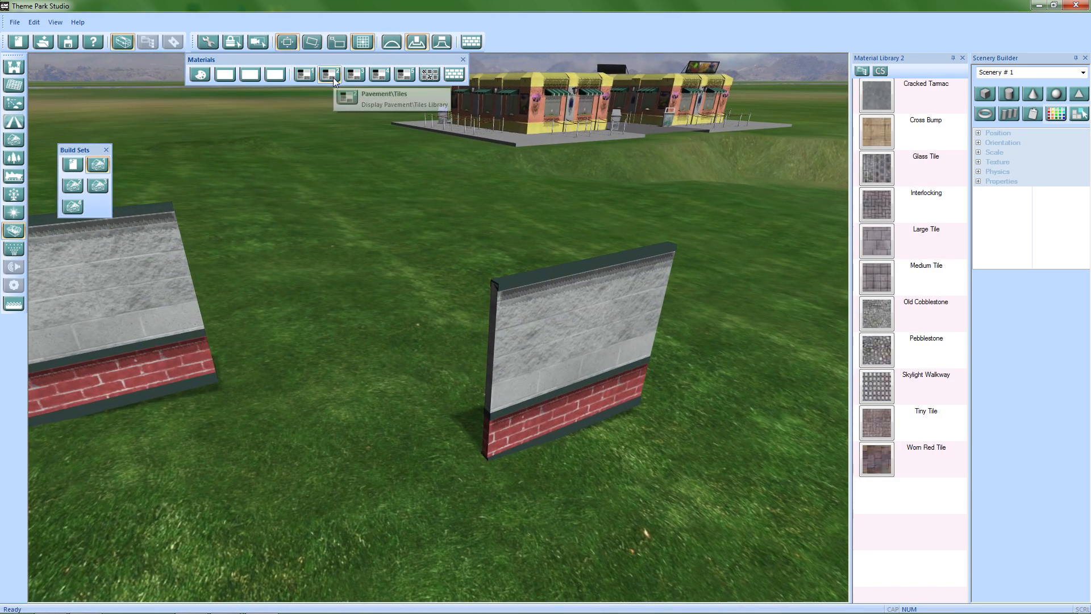
Apply the Yellow Brick material from the Brick\Stone library to the upper section of the walls
left_click(305, 75)
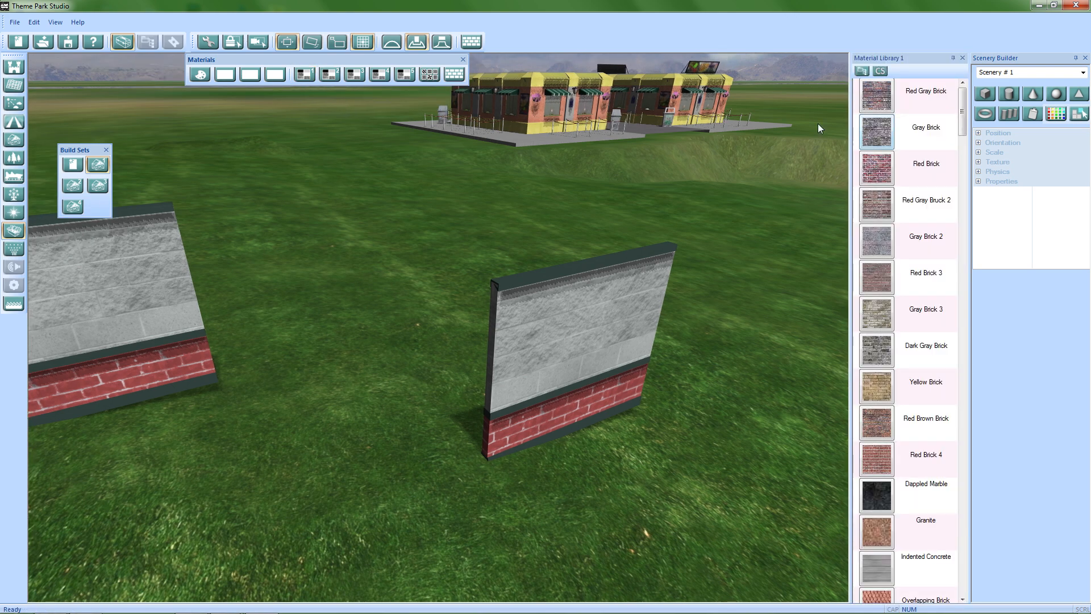
left_click(877, 387)
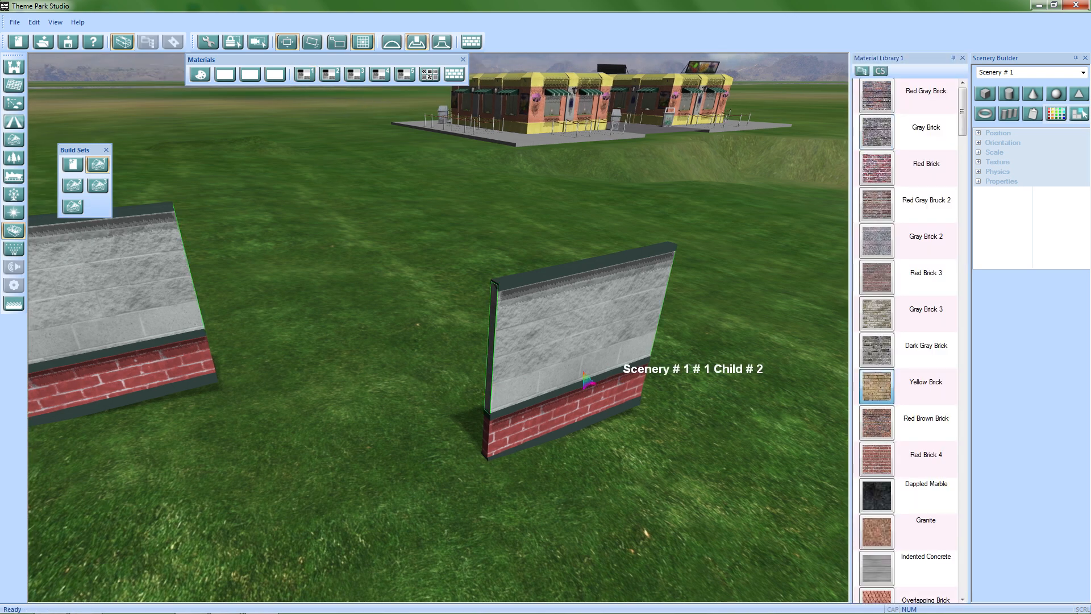
left_click(563, 364)
Inspect the retextured walls from several angles and check the scenery list in the Scenery Builder
middle_click_drag(390, 409, 304, 413)
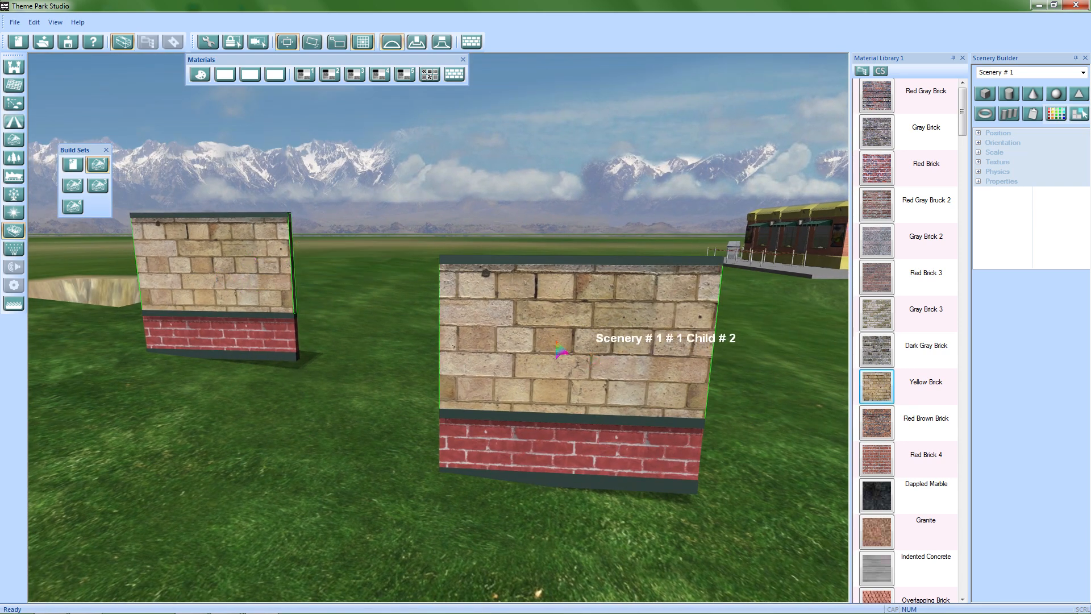
middle_click_drag(468, 336, 532, 346)
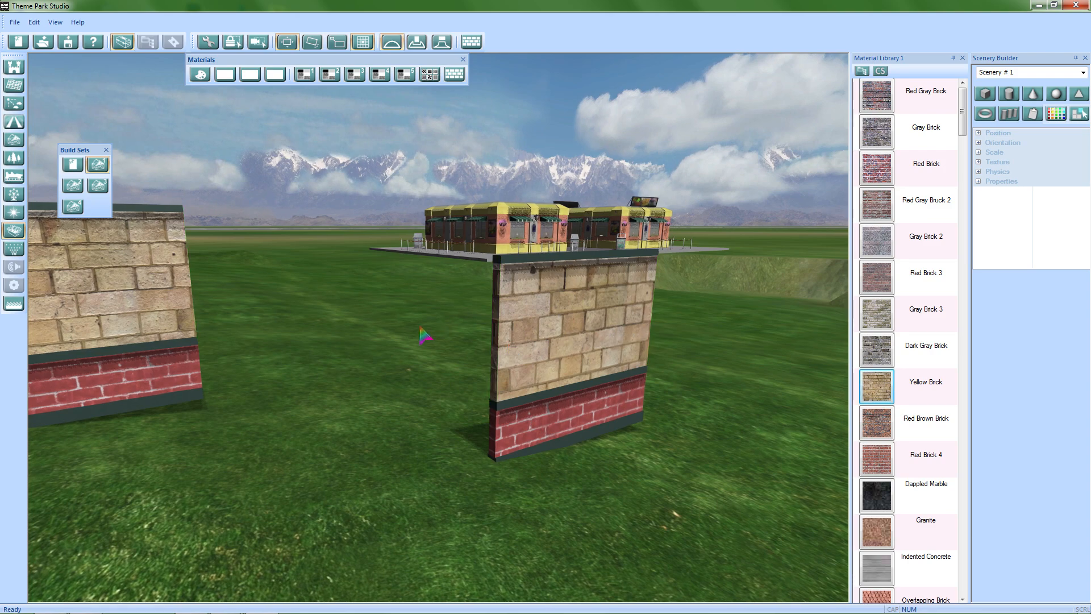
middle_click_drag(420, 327, 416, 311)
right_click_drag(416, 311, 336, 367)
middle_click_drag(404, 400, 317, 386)
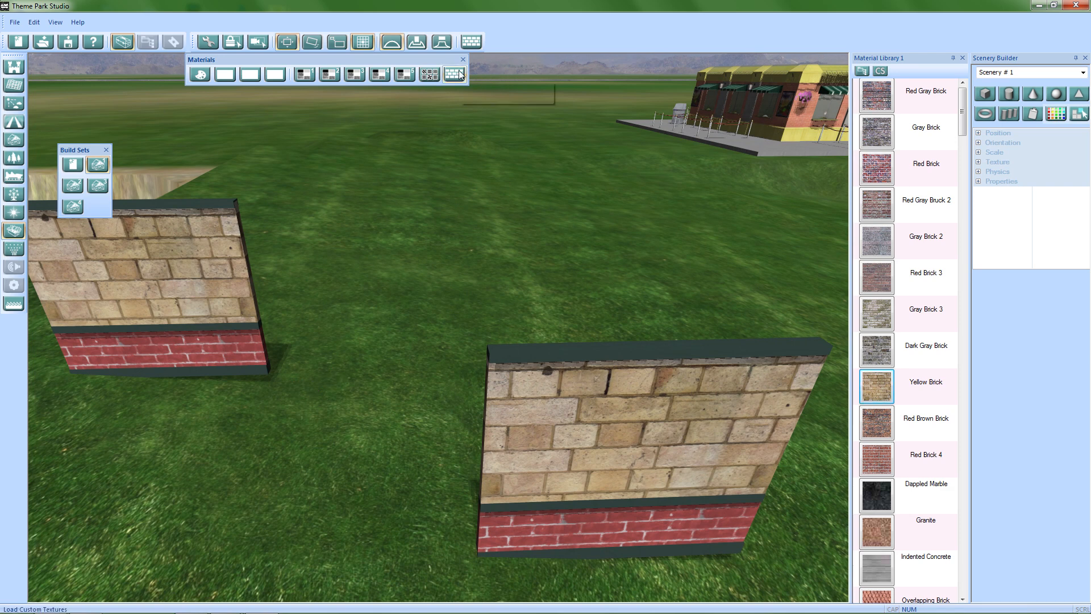
left_click(1082, 73)
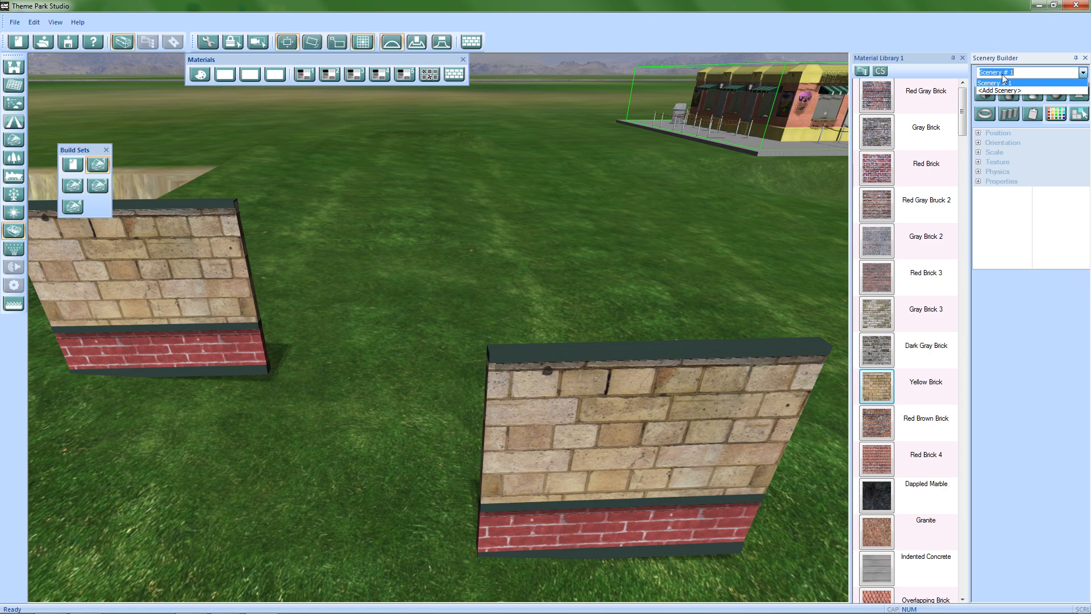
left_click(1084, 74)
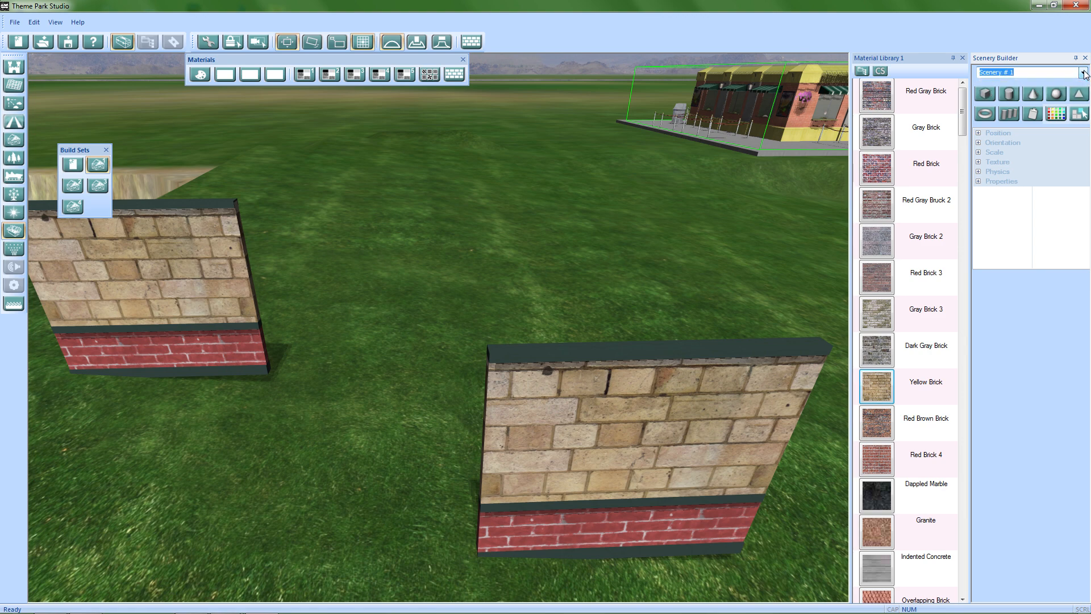
right_click_drag(489, 359, 457, 356)
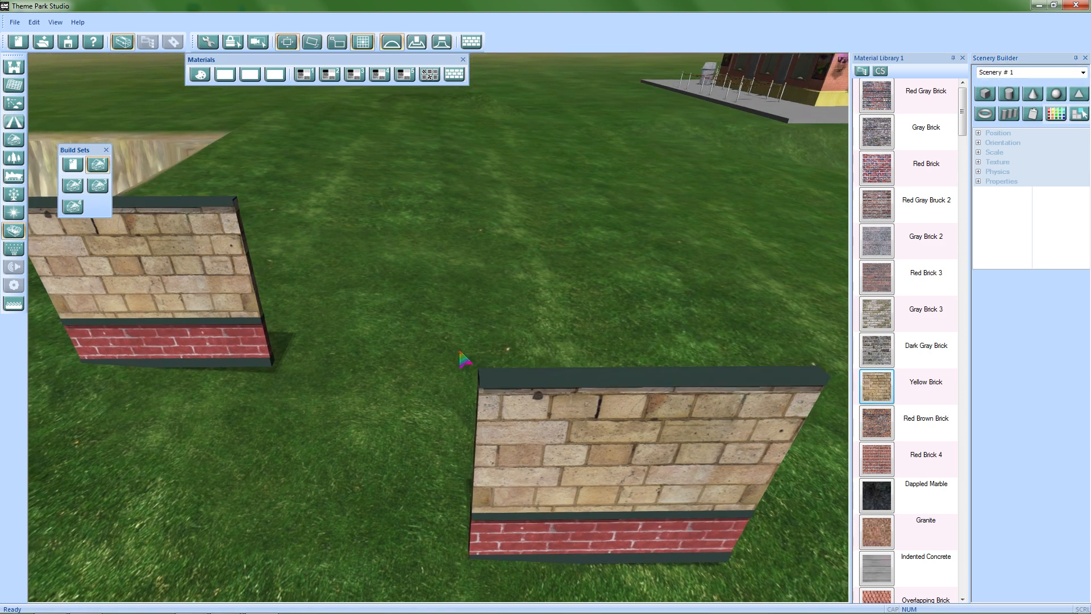
Apply the Red Gray Bruck 2 material to the upper section of the two walls
scroll(443, 362, "down", 5)
left_click(881, 207)
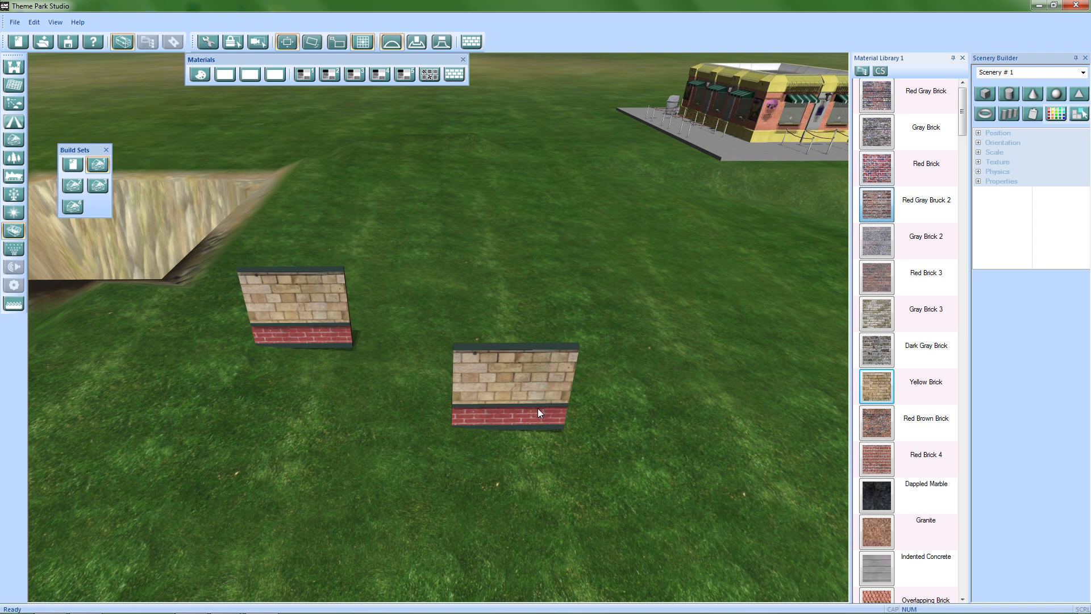
left_click(560, 372)
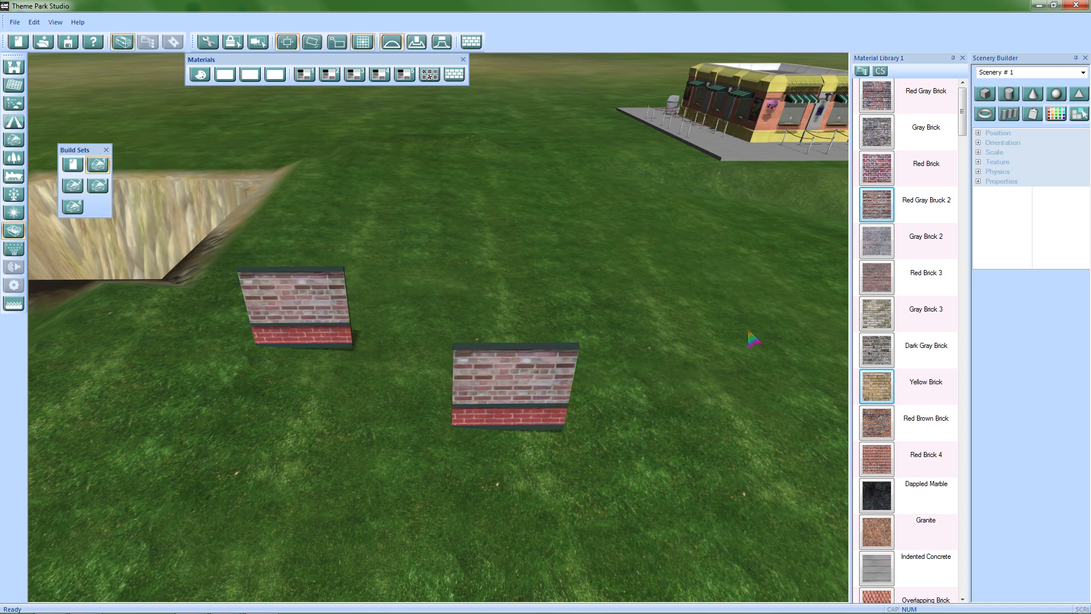
left_click(877, 132)
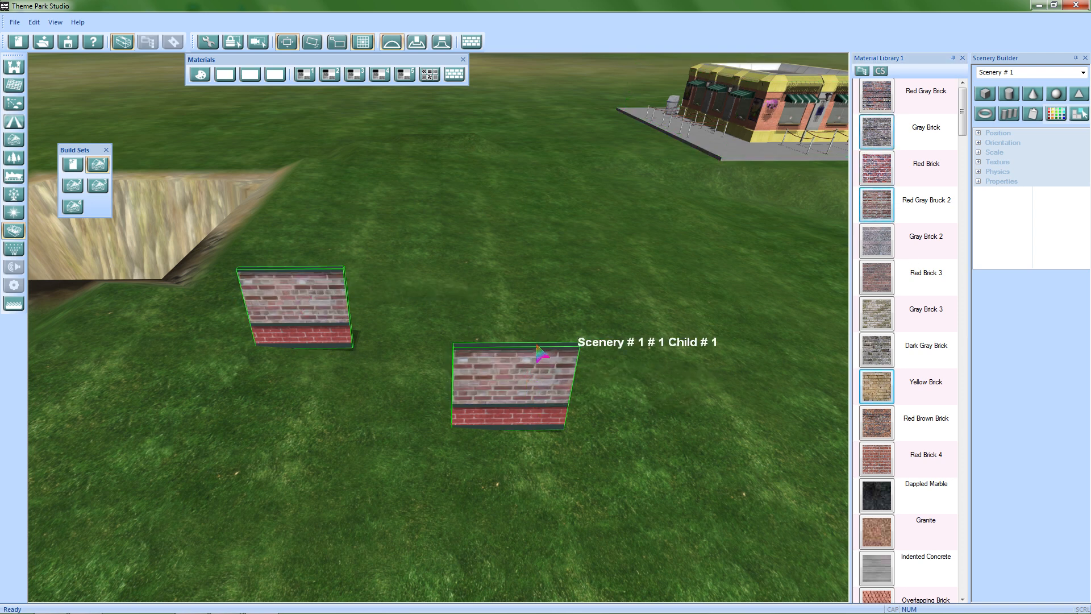
Apply the Long Grass material from Material Library 4 to the upper section of the walls
left_click(379, 79)
left_click(876, 224)
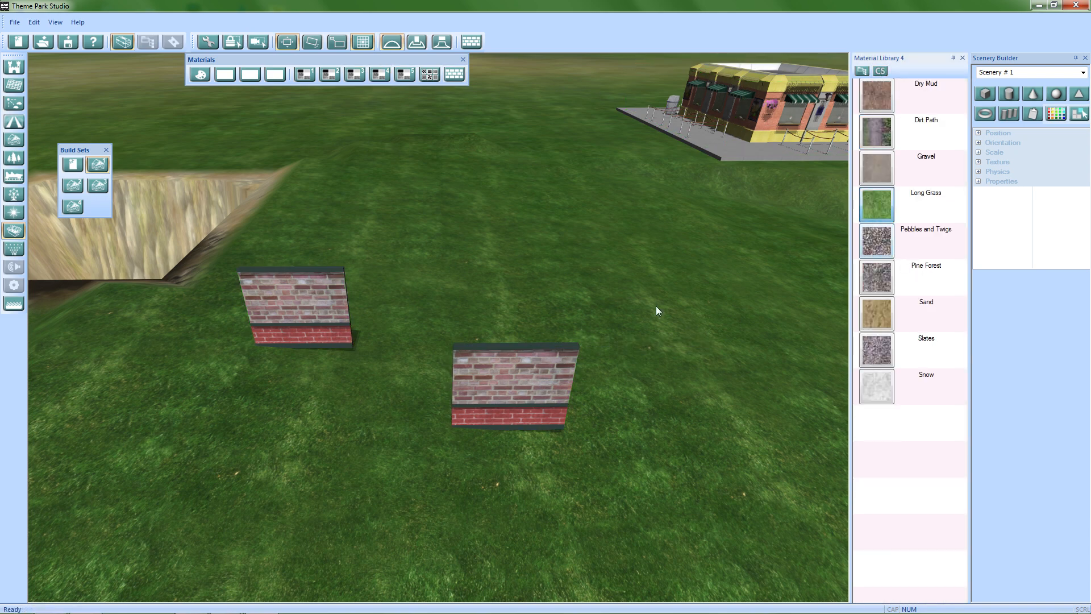
left_click(554, 370)
Inspect the grass texture on both walls up close and from several angles
middle_click_drag(613, 382, 405, 452)
scroll(392, 421, "up", 5)
middle_click_drag(382, 410, 640, 417)
scroll(640, 416, "down", 5)
middle_click_drag(298, 470, 376, 410)
scroll(467, 410, "up", 5)
scroll(379, 412, "down", 4)
middle_click_drag(557, 452, 458, 375)
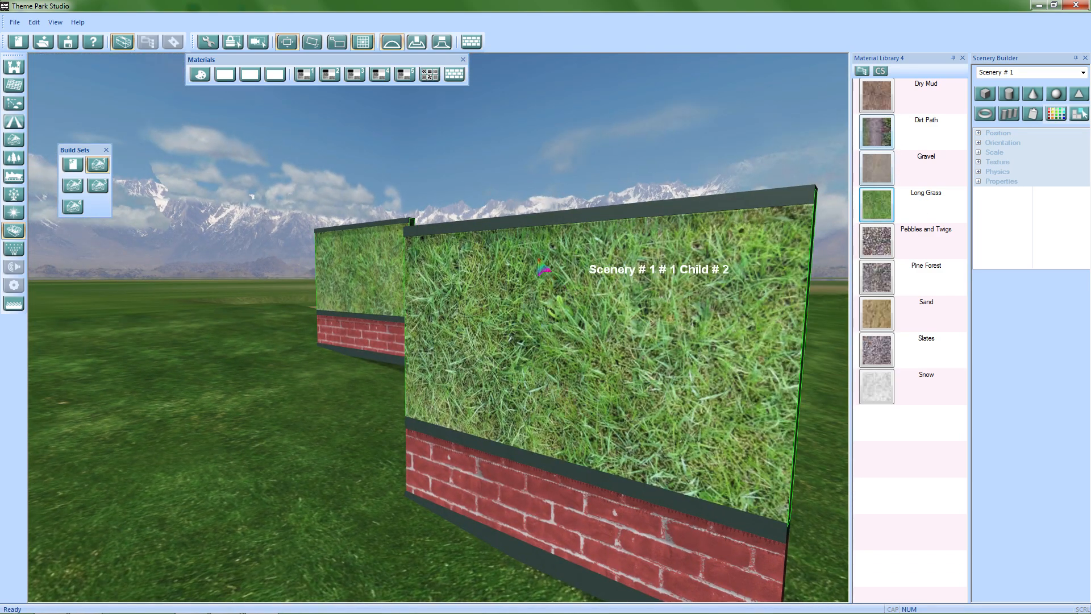
middle_click_drag(372, 353, 626, 247)
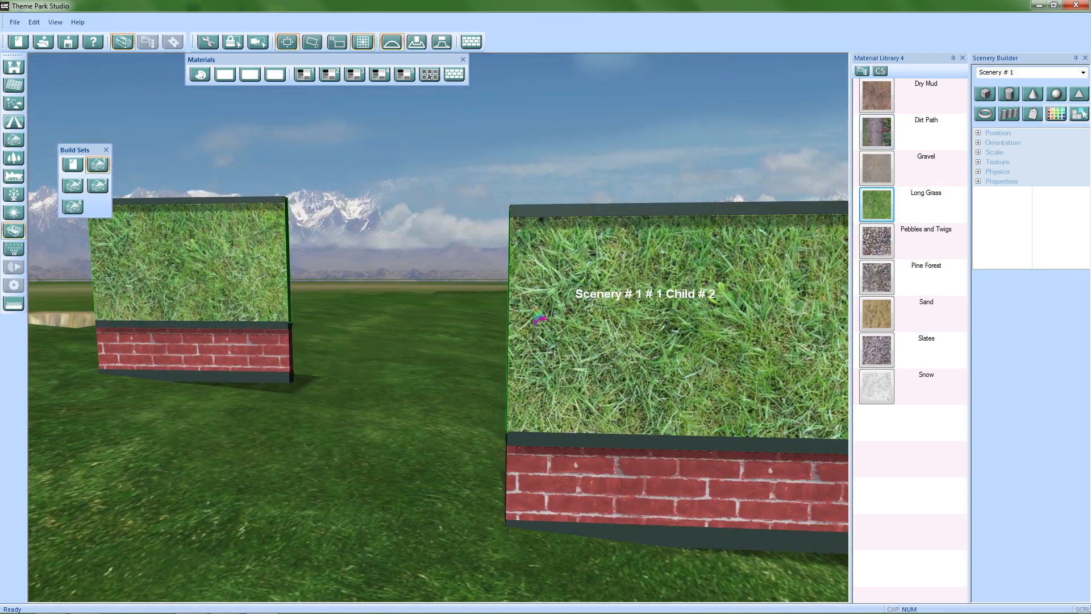
key("d")
key("s")
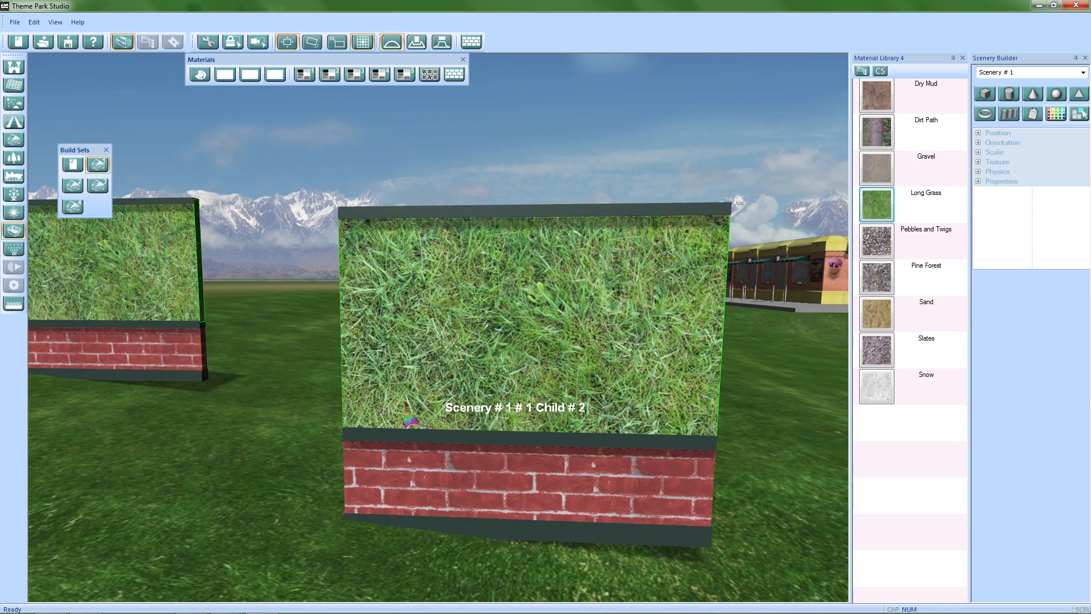
Apply the Pebbles and Twigs material to the upper section of the walls
left_click(888, 241)
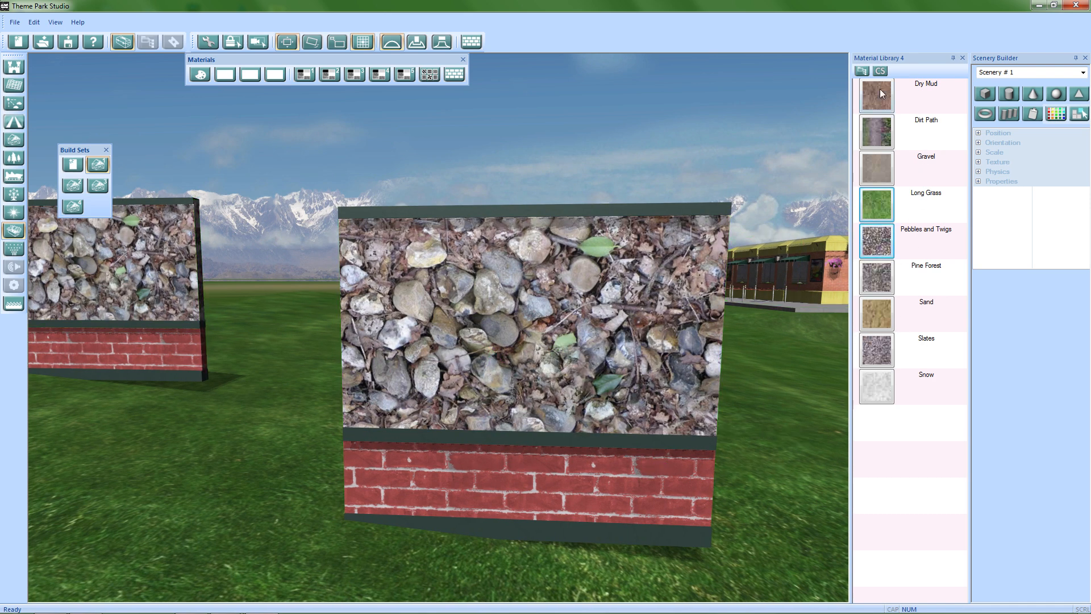
middle_click_drag(435, 370, 488, 314)
scroll(256, 390, "down", 5)
middle_click_drag(325, 344, 514, 250)
middle_click_drag(358, 356, 363, 389)
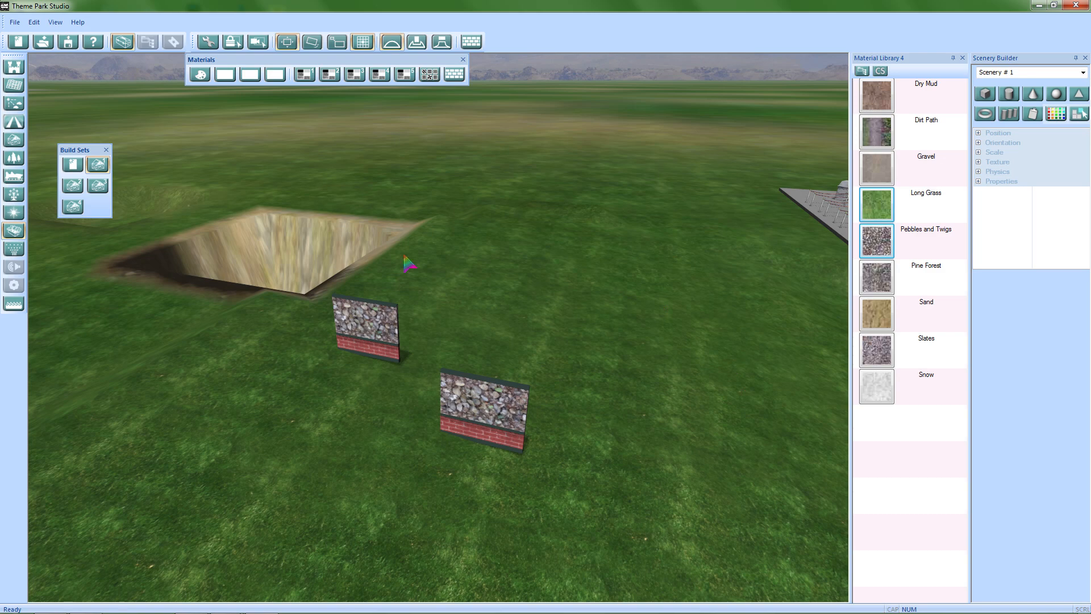
middle_click_drag(653, 364, 585, 391)
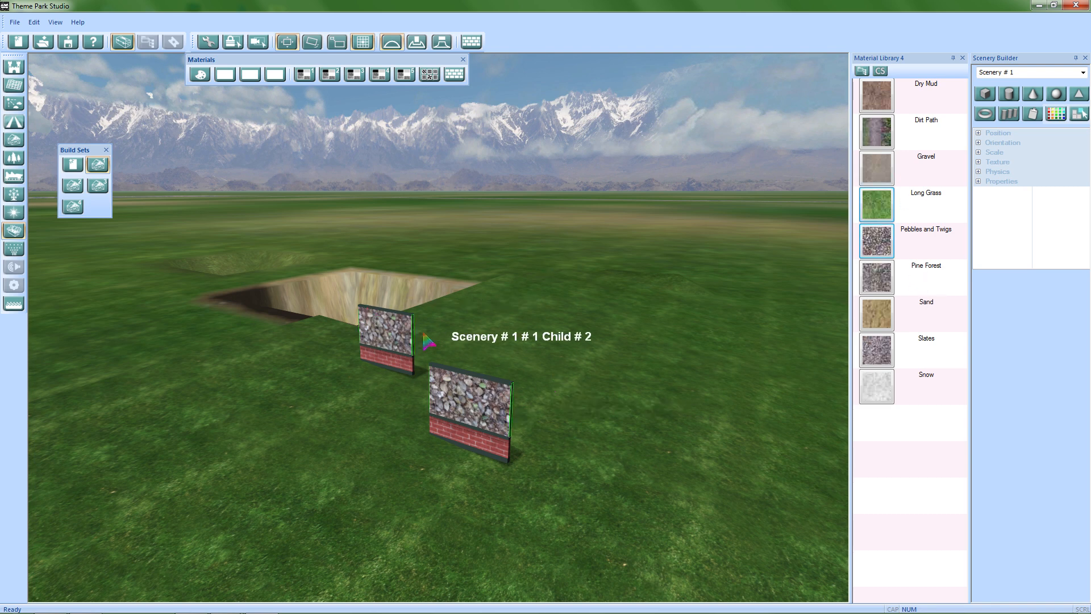
middle_click_drag(392, 341, 143, 298)
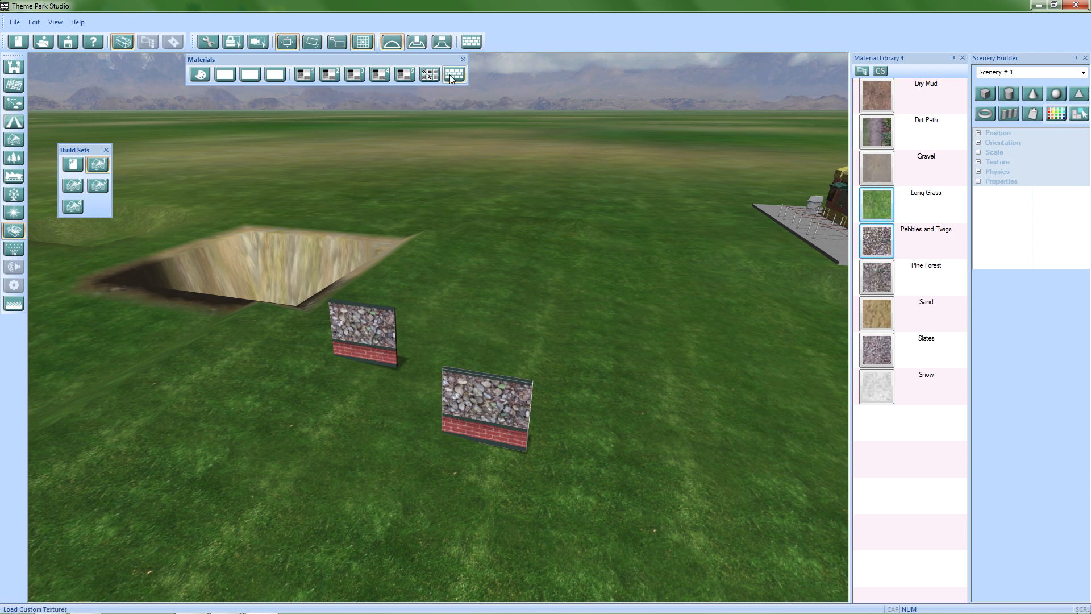
Show Material Library 5, then open the custom texture settings and look through the list of loaded textures
left_click(405, 75)
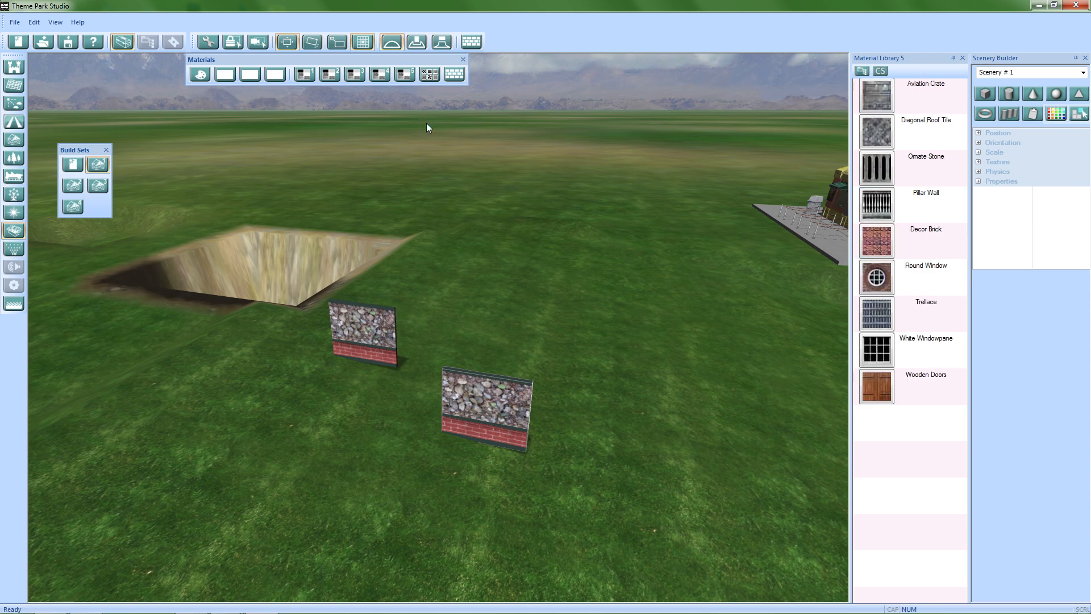
left_click(453, 74)
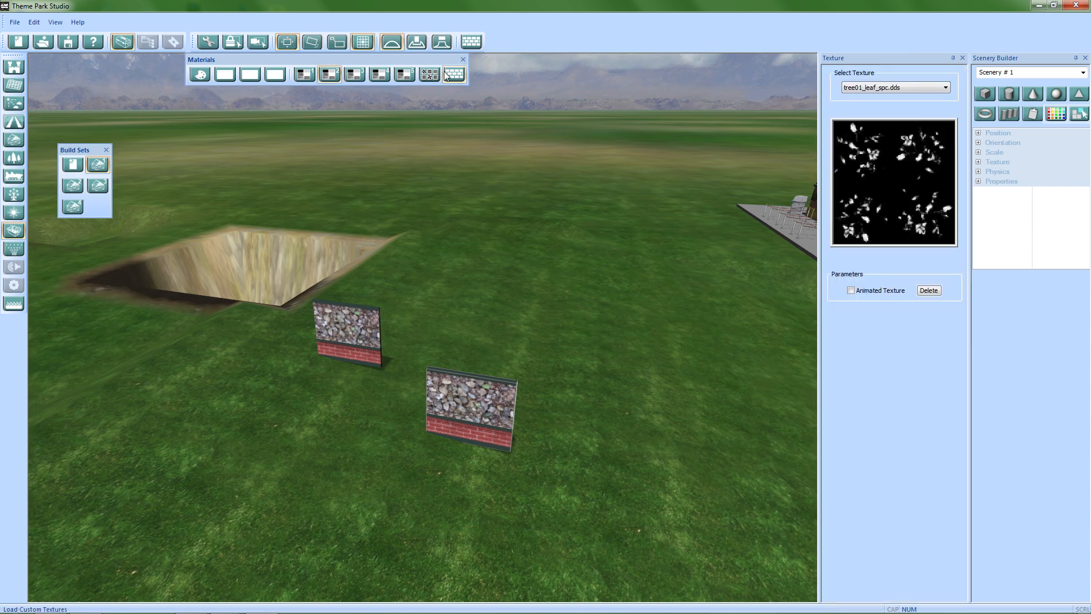
left_click(941, 89)
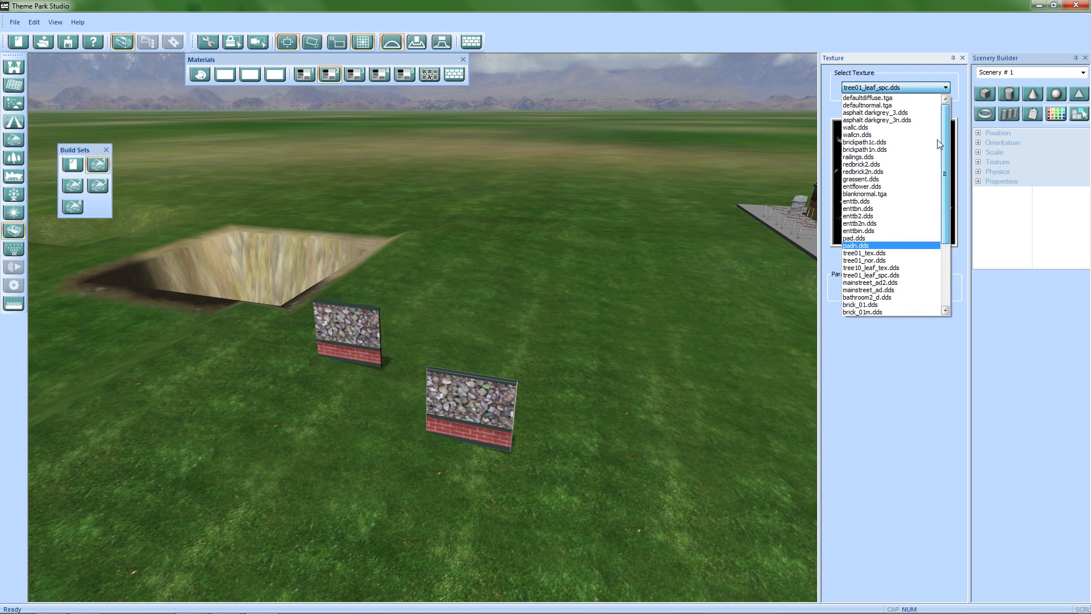
scroll(897, 301, "down", 4)
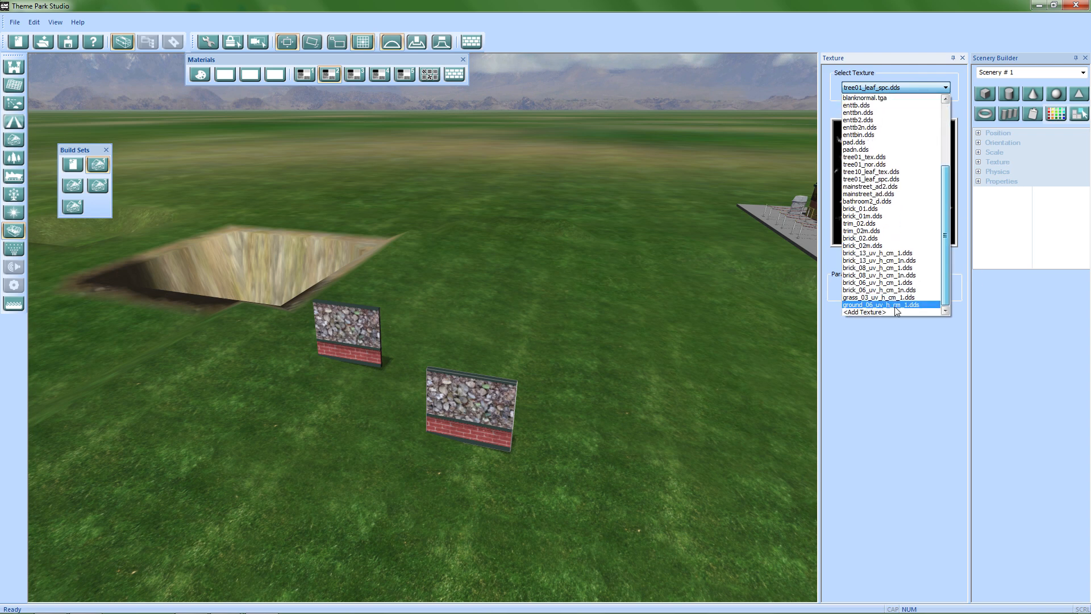
left_click(948, 416)
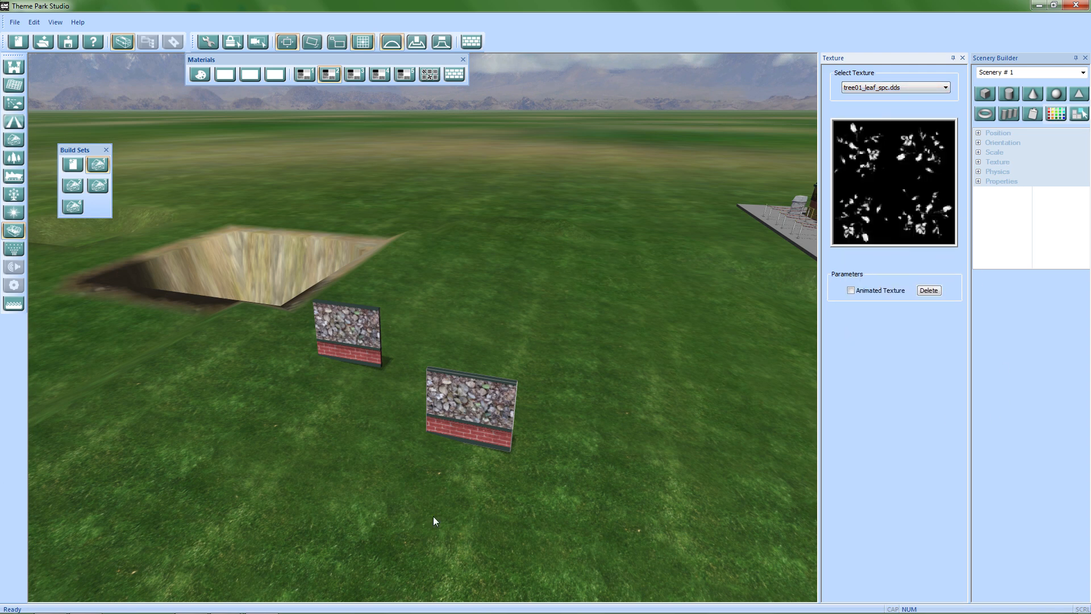
Delete the two custom walls beside the pit
middle_click_drag(298, 377, 418, 310)
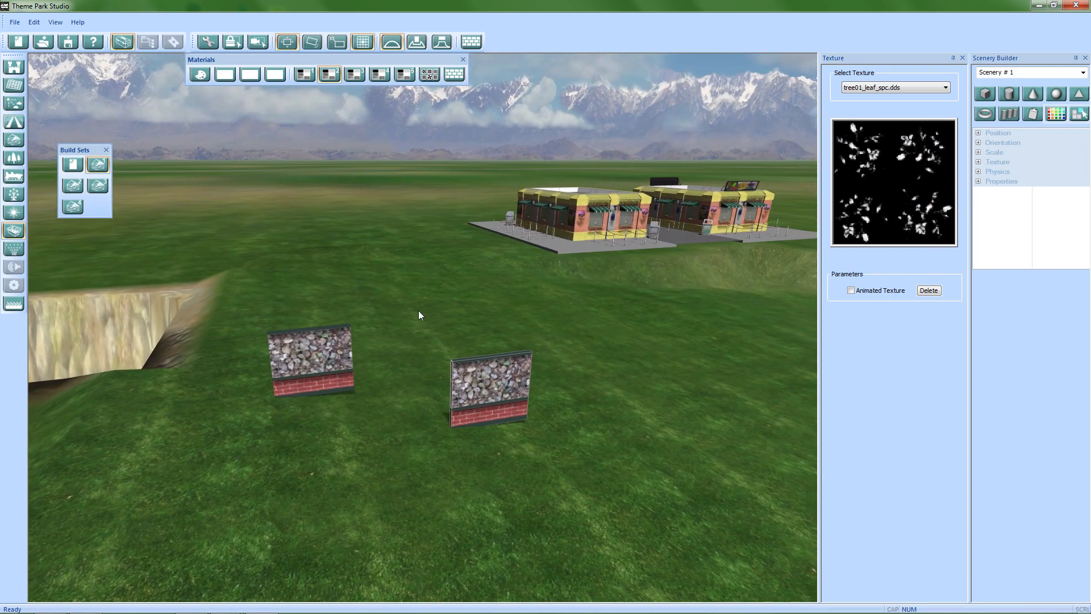
key("Delete")
left_click_drag(251, 305, 491, 553)
key("Delete")
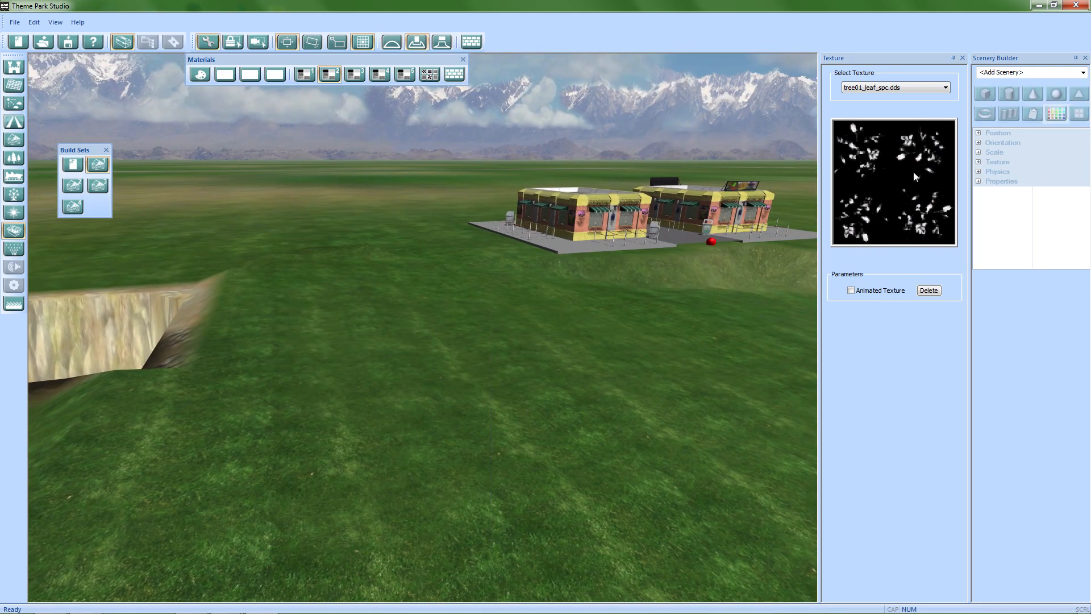
Check the texture list again and examine the textures on the ticket building's brick corner and hanging flower basket
left_click(946, 90)
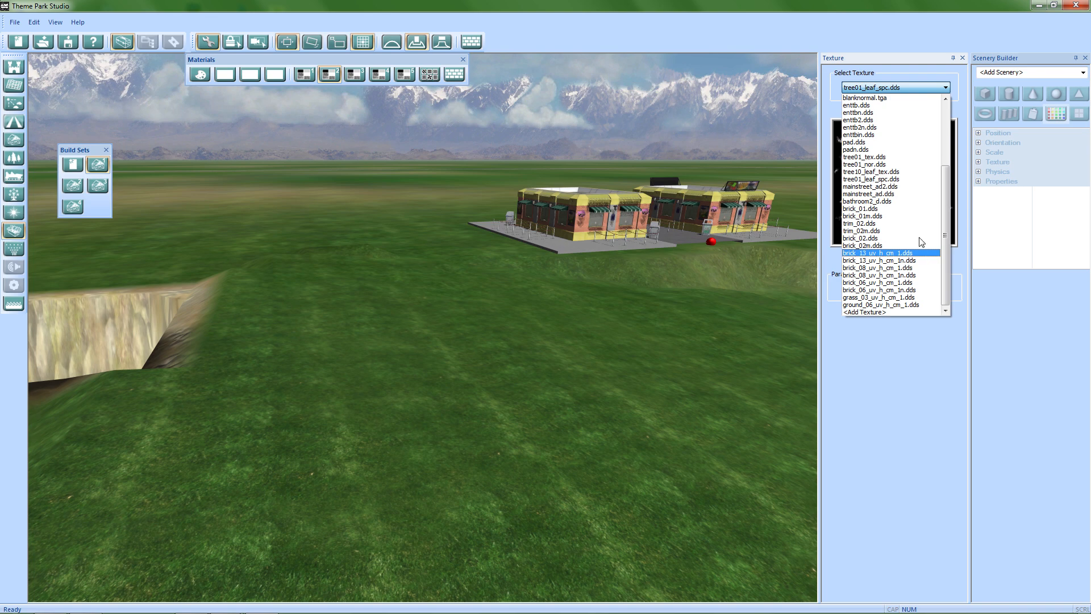
left_click(945, 90)
right_click_drag(686, 315, 457, 509)
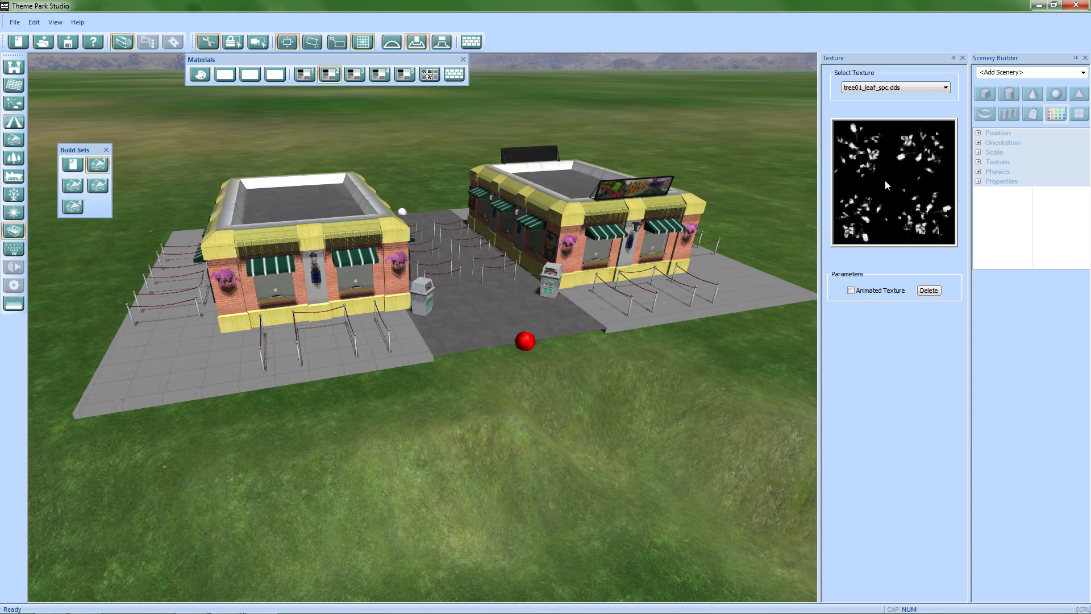
right_click_drag(591, 340, 581, 343)
scroll(580, 364, "up", 8)
right_click_drag(579, 388, 548, 360)
right_click_drag(543, 295, 540, 225)
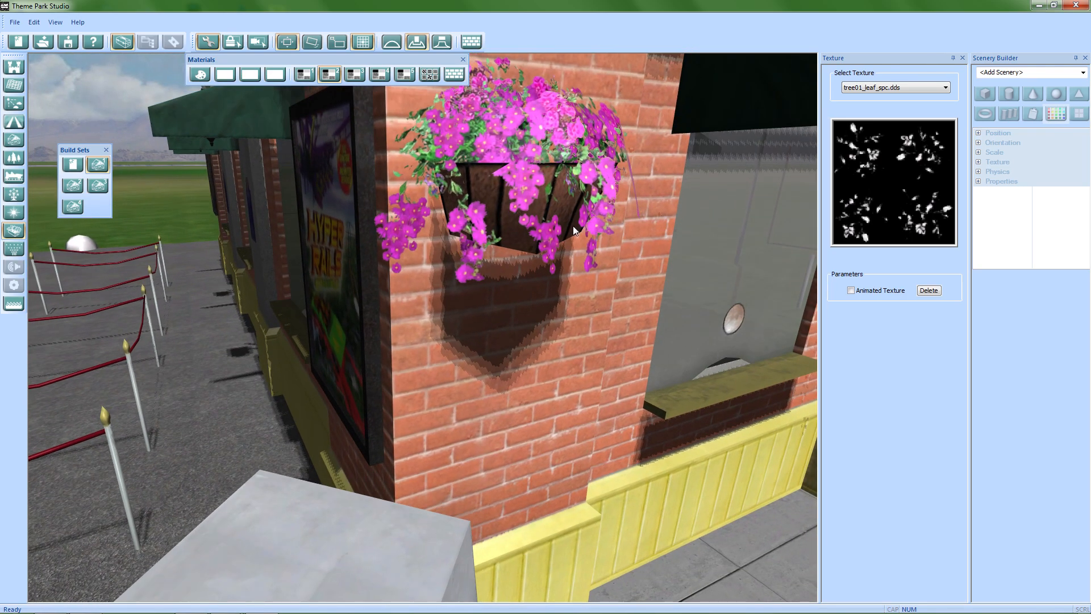
right_click_drag(547, 264, 285, 176)
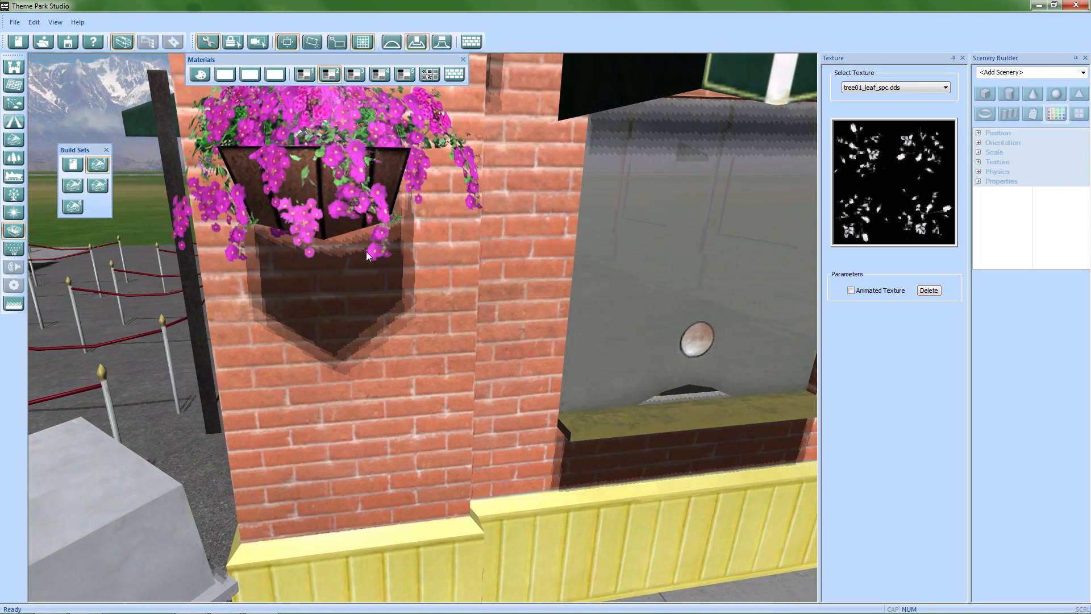
right_click_drag(366, 251, 426, 323)
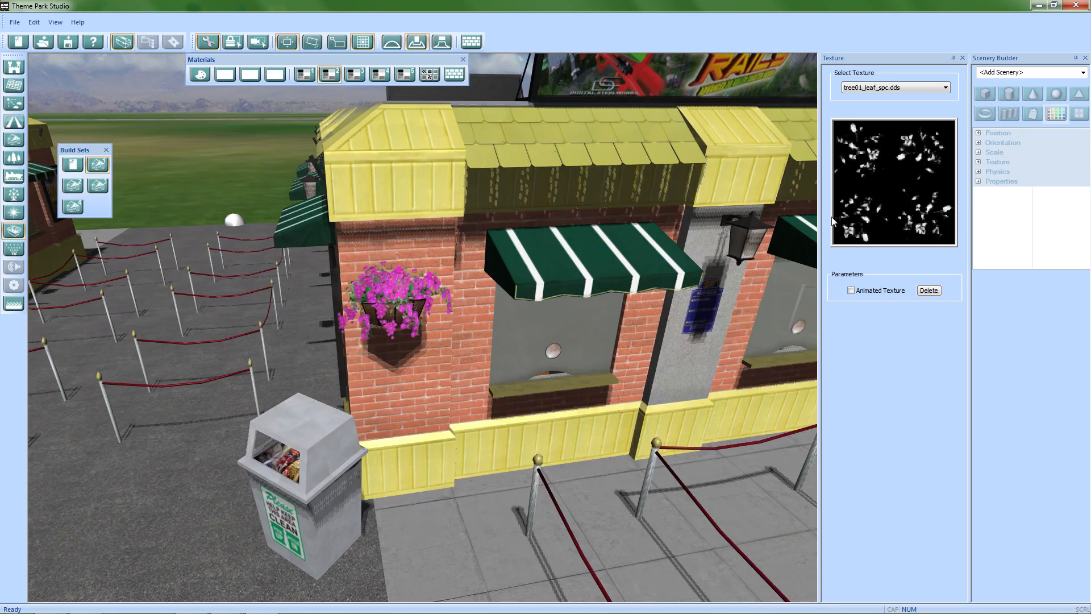
Close the custom texture settings and the Scenery Builder, and show the ticket building from its shaded side
left_click(962, 58)
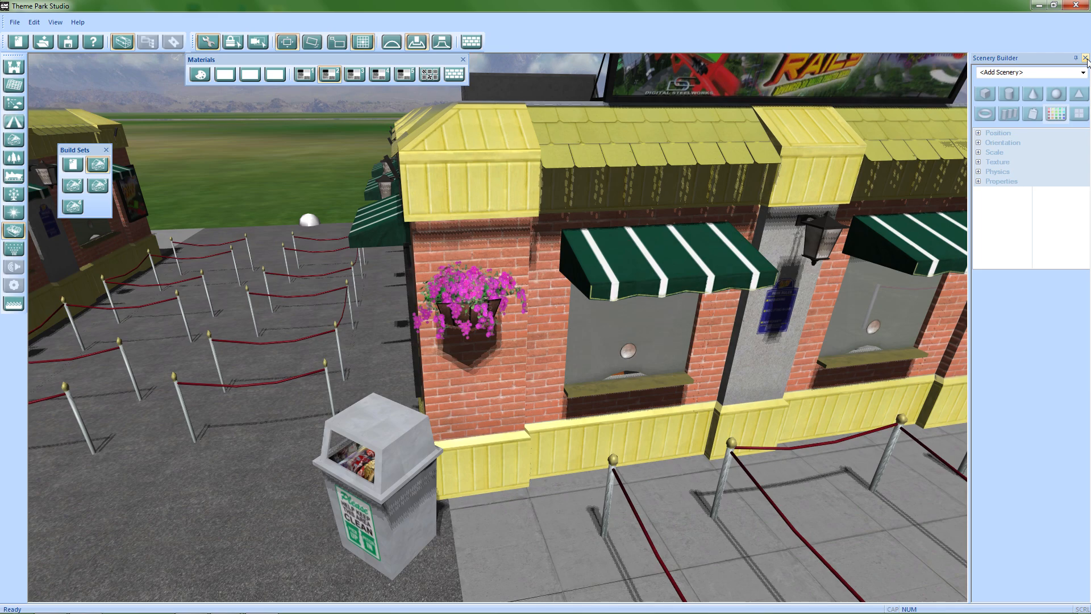
left_click(1085, 58)
scroll(514, 337, "down", 10)
middle_click_drag(530, 405, 802, 415)
middle_click_drag(591, 381, 893, 377)
middle_click_drag(474, 381, 728, 367)
scroll(479, 366, "up", 5)
middle_click_drag(549, 383, 453, 345)
scroll(517, 394, "up", 3)
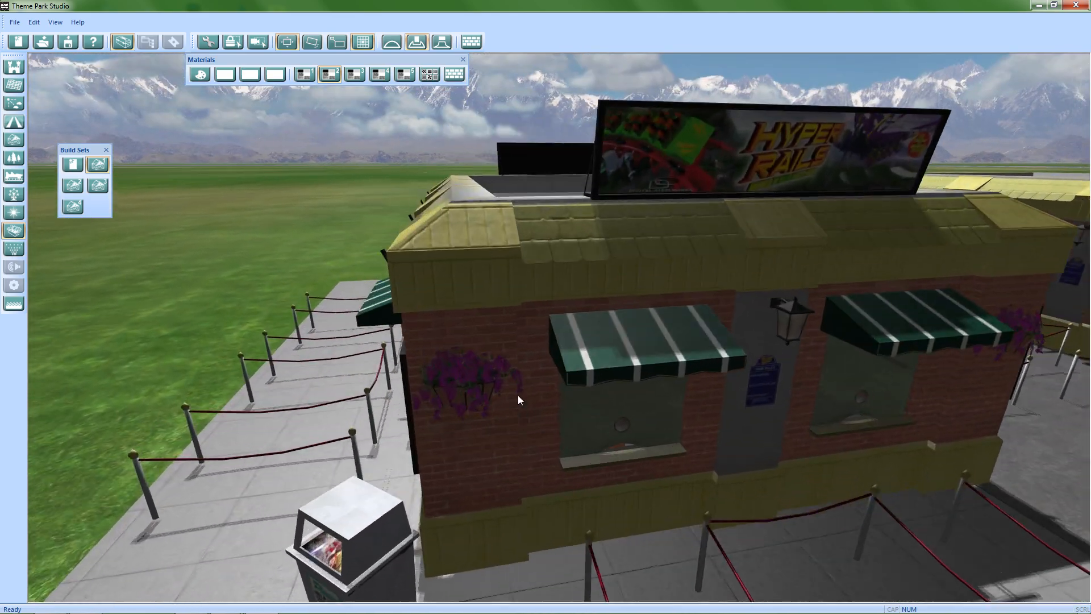
Close the Materials and Build Sets tool groups while showing the terrain around the pit
left_click(462, 59)
middle_click_drag(271, 395, 347, 453)
middle_click_drag(526, 434, 423, 381)
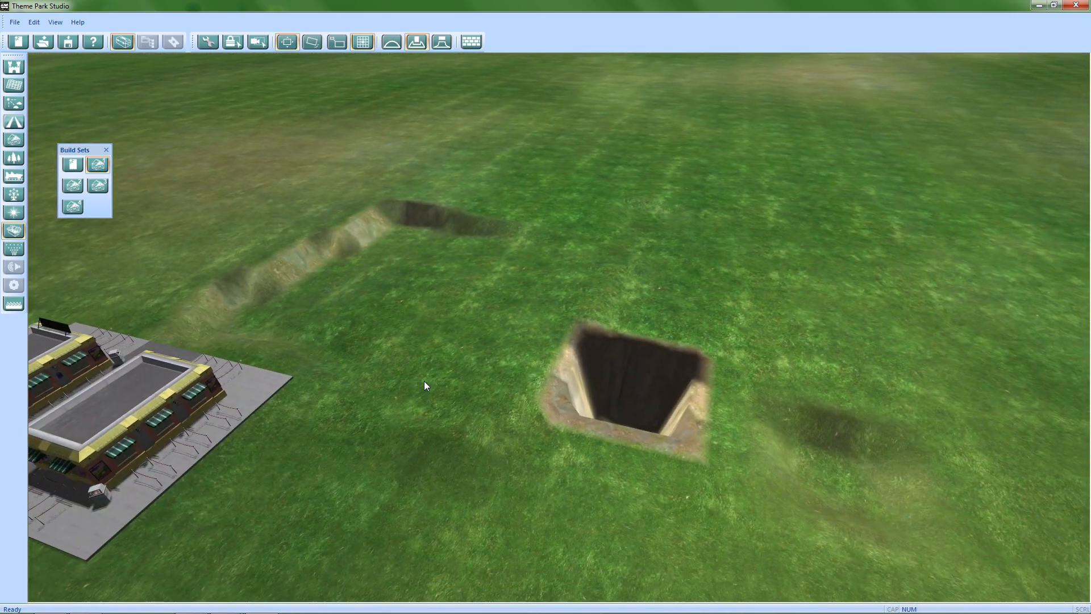
middle_click_drag(464, 435, 518, 403)
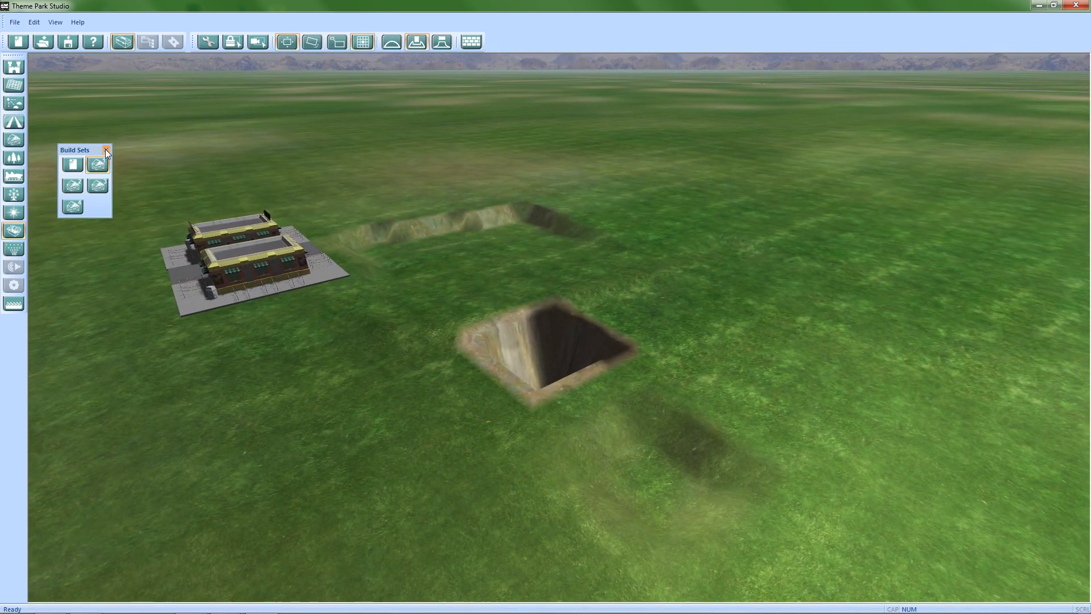
left_click(107, 153)
middle_click_drag(251, 265, 511, 369)
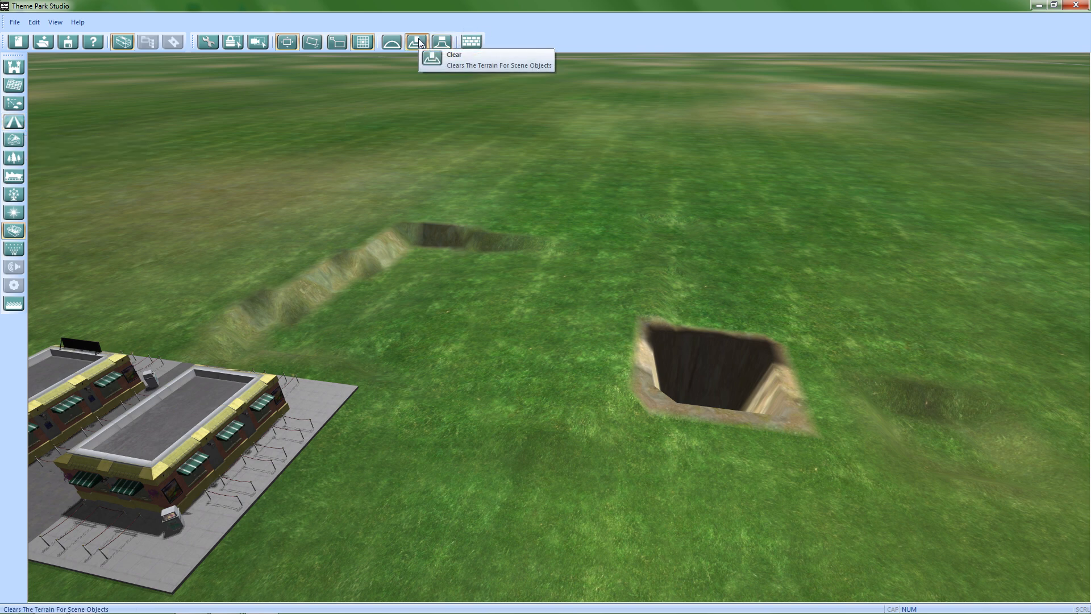
Reopen the Materials tools to show the custom texture settings and the Material Editor, and close them again
left_click(461, 43)
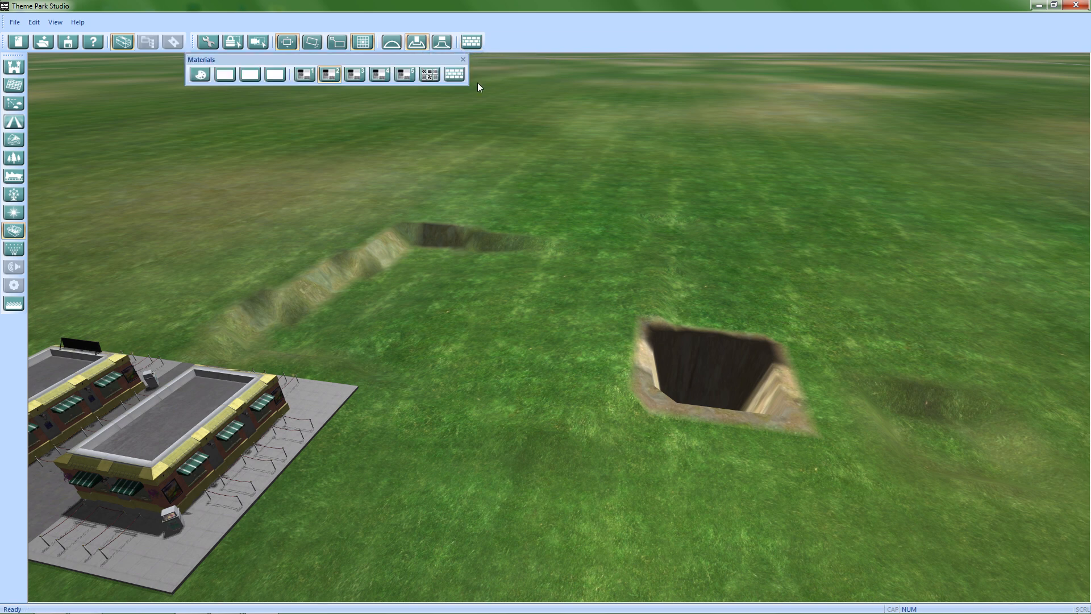
left_click(451, 76)
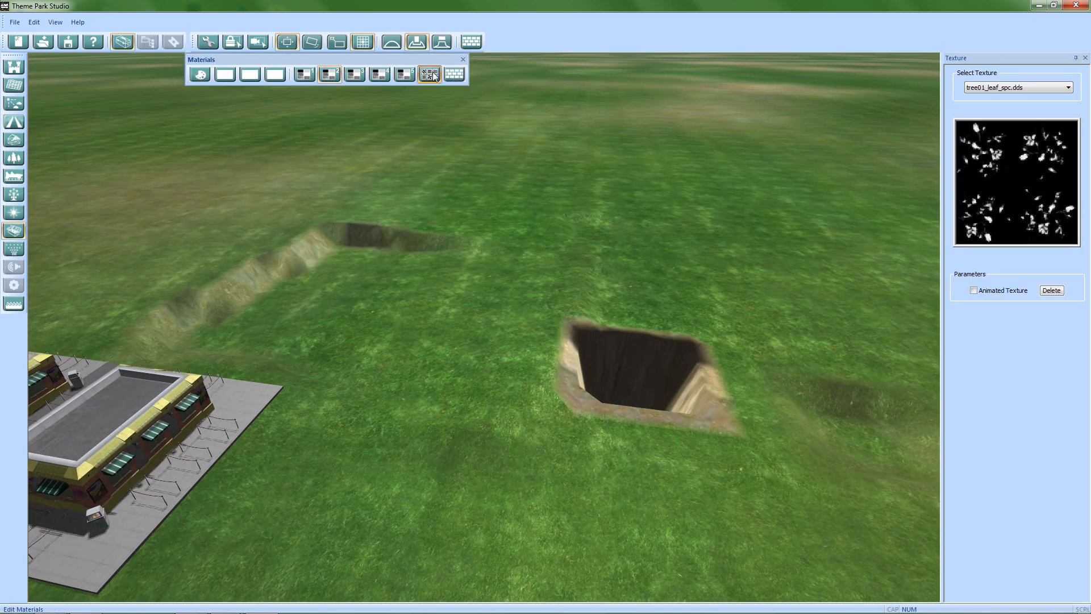
left_click(429, 74)
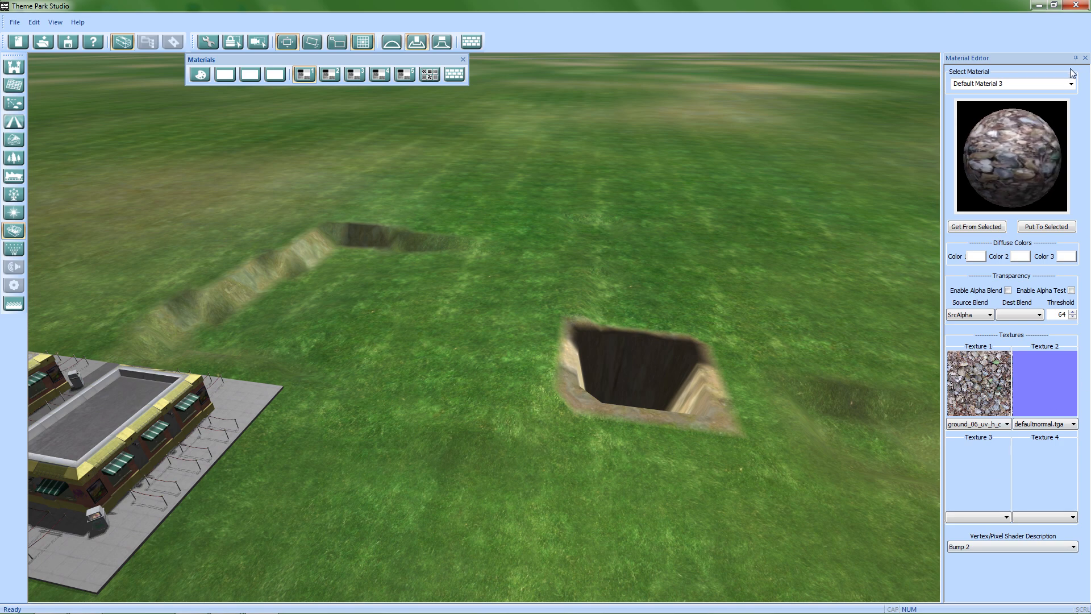
left_click(1086, 58)
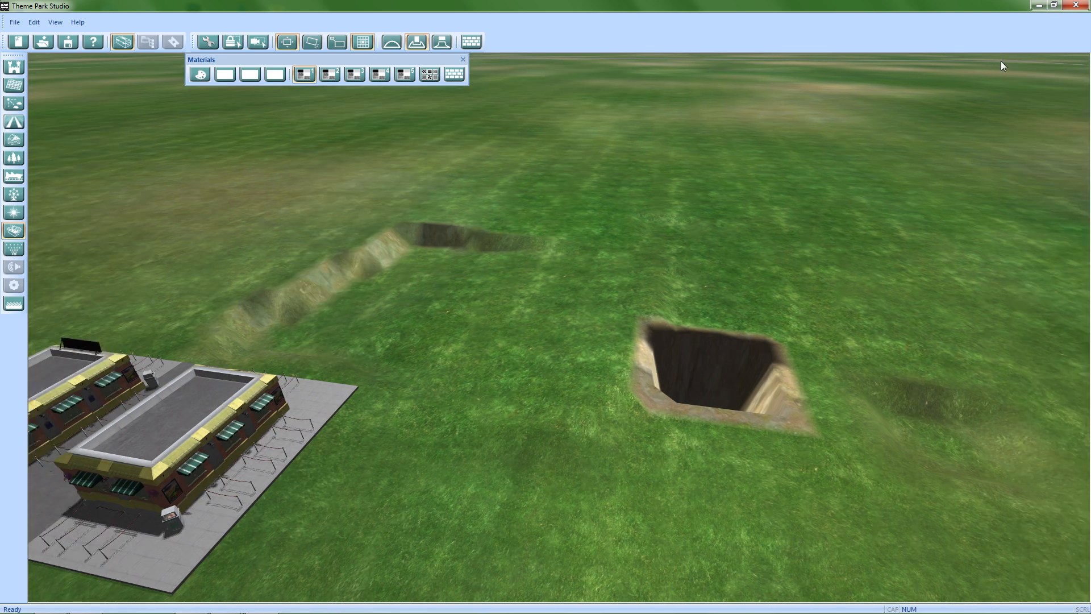
left_click(463, 59)
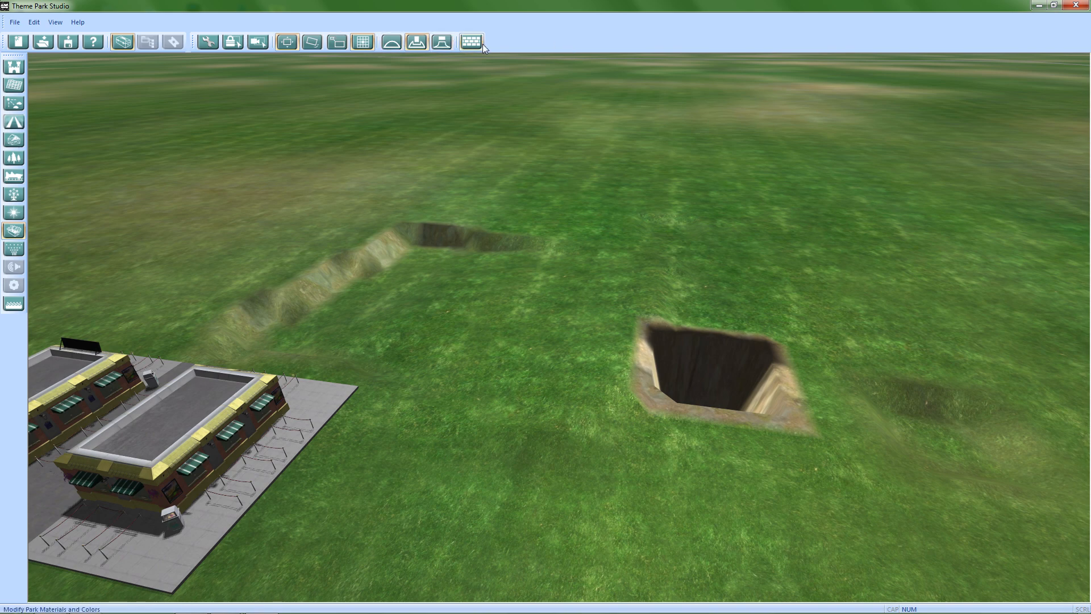
Show the Park Library, browse its list of parks and templates, and close it
middle_click_drag(398, 227, 529, 432)
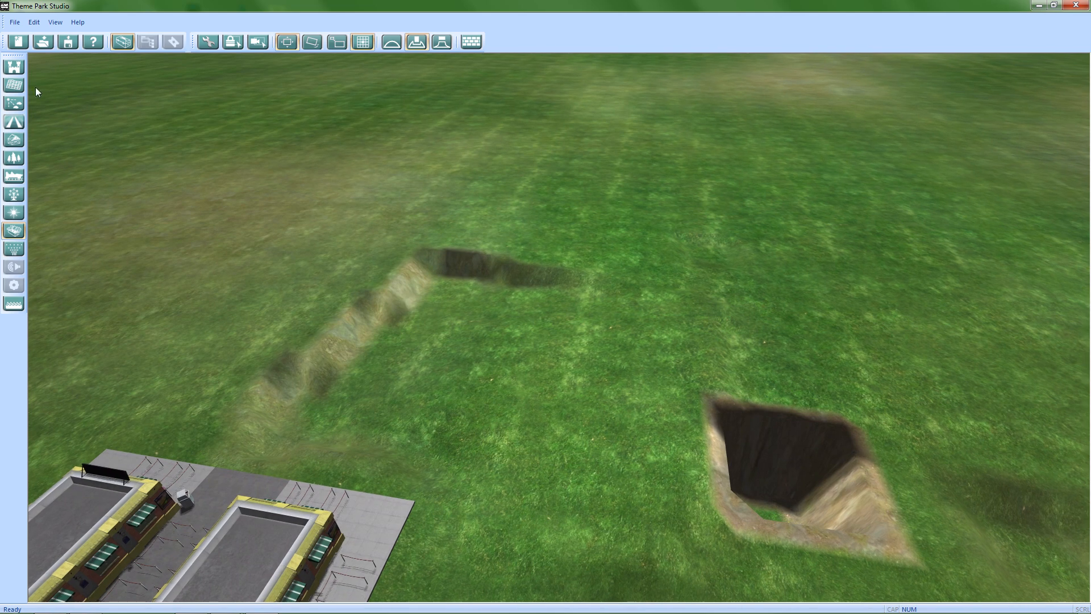
left_click(13, 67)
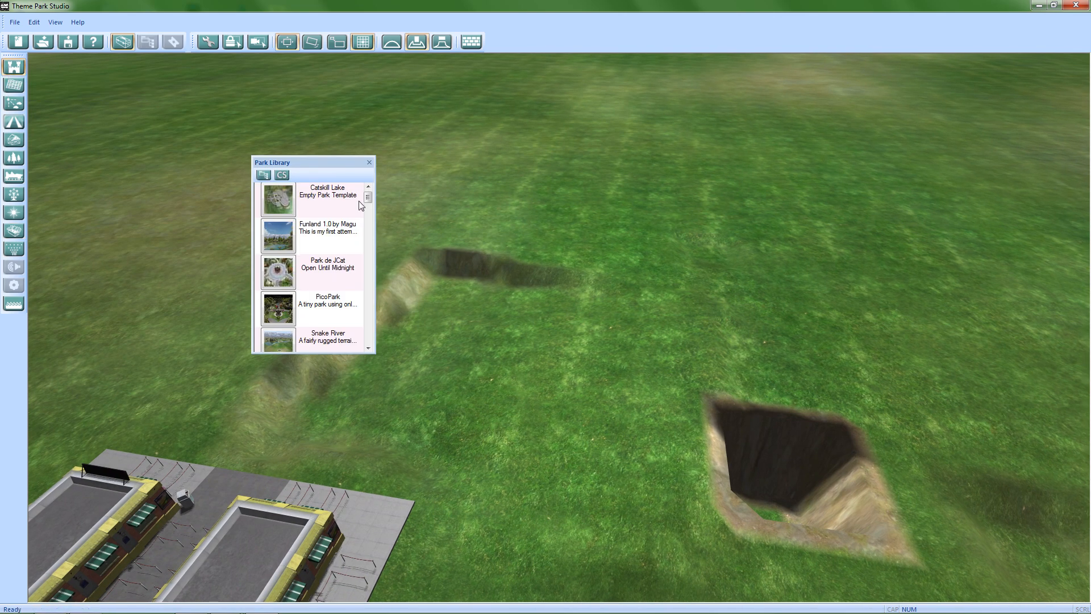
mouse_move(367, 199)
left_mouse_down()
mouse_move(380, 281)
mouse_move(369, 340)
mouse_move(361, 192)
left_mouse_up()
left_click(281, 176)
left_click(259, 176)
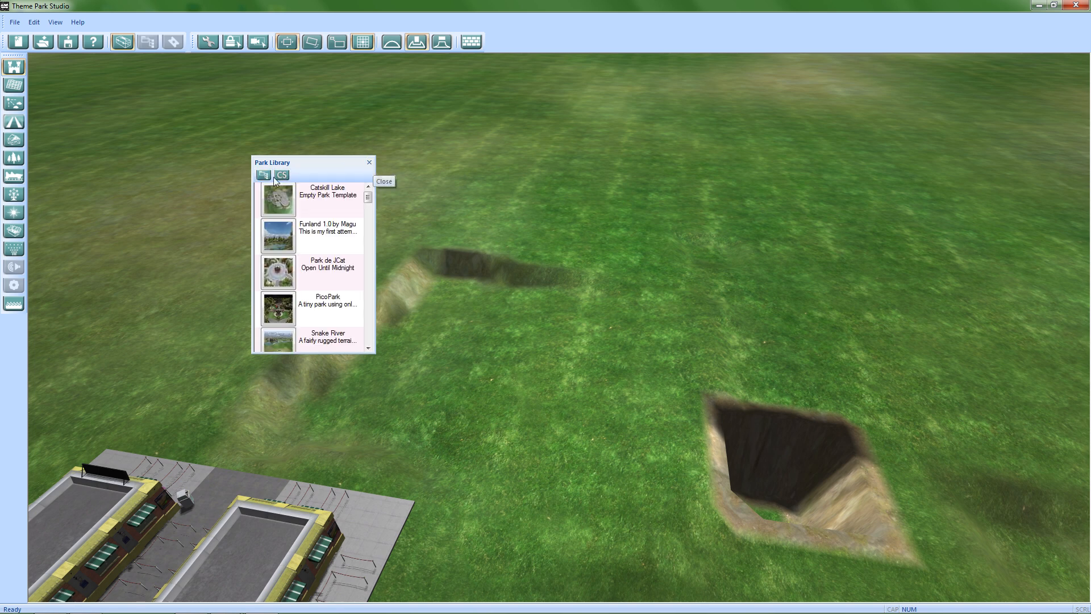
left_click_drag(368, 199, 367, 340)
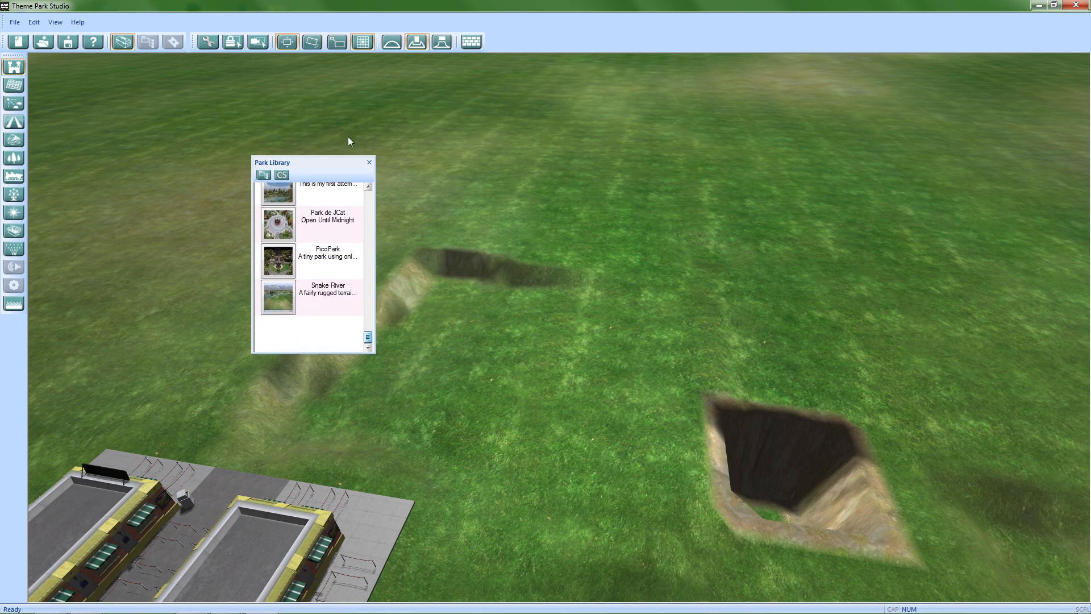
left_click(369, 163)
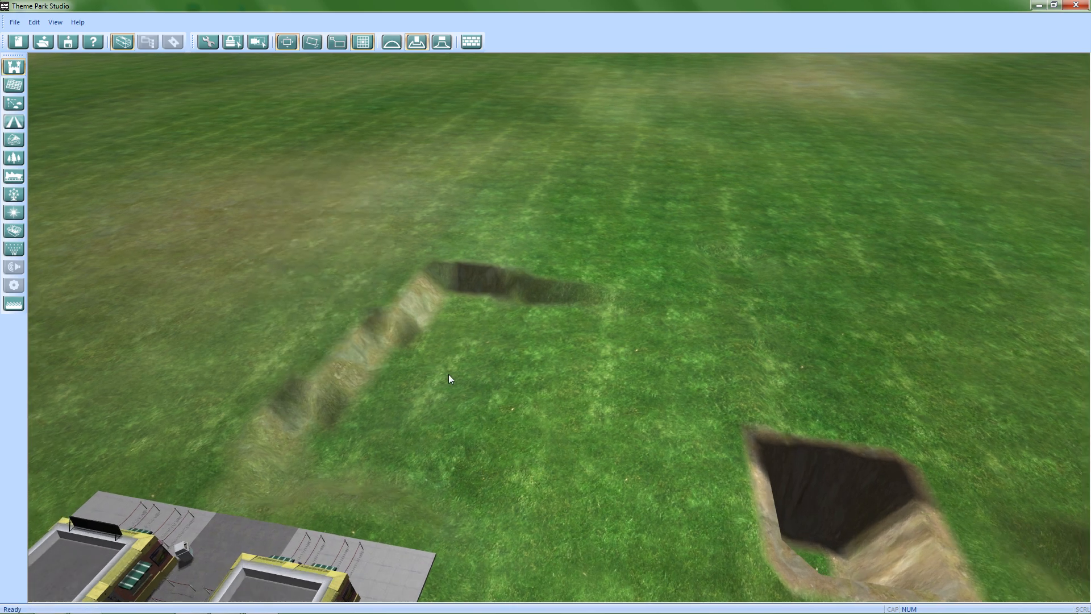
Open the terrain tools and show the list of terrain maps beside the view of the ticket buildings
middle_click_drag(449, 374, 588, 382)
middle_click_drag(613, 421, 544, 367)
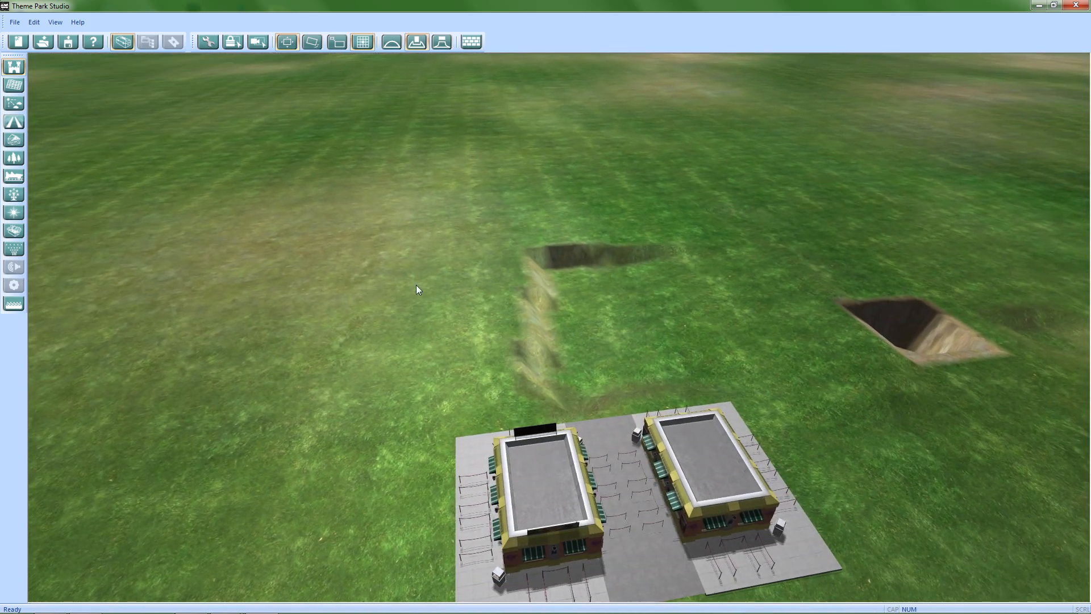
left_click(14, 85)
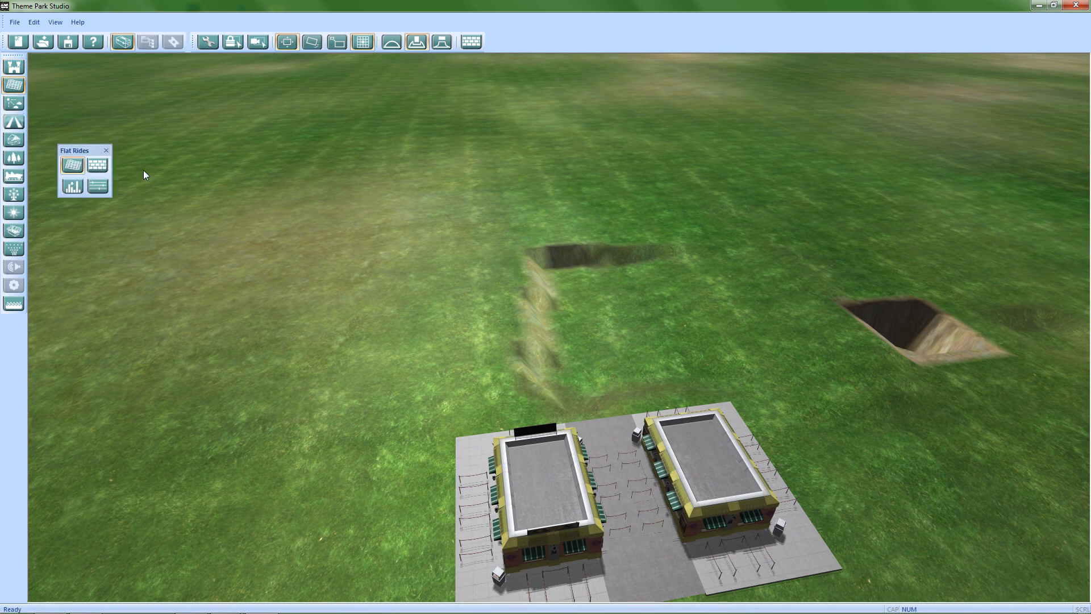
left_click_drag(81, 153, 304, 106)
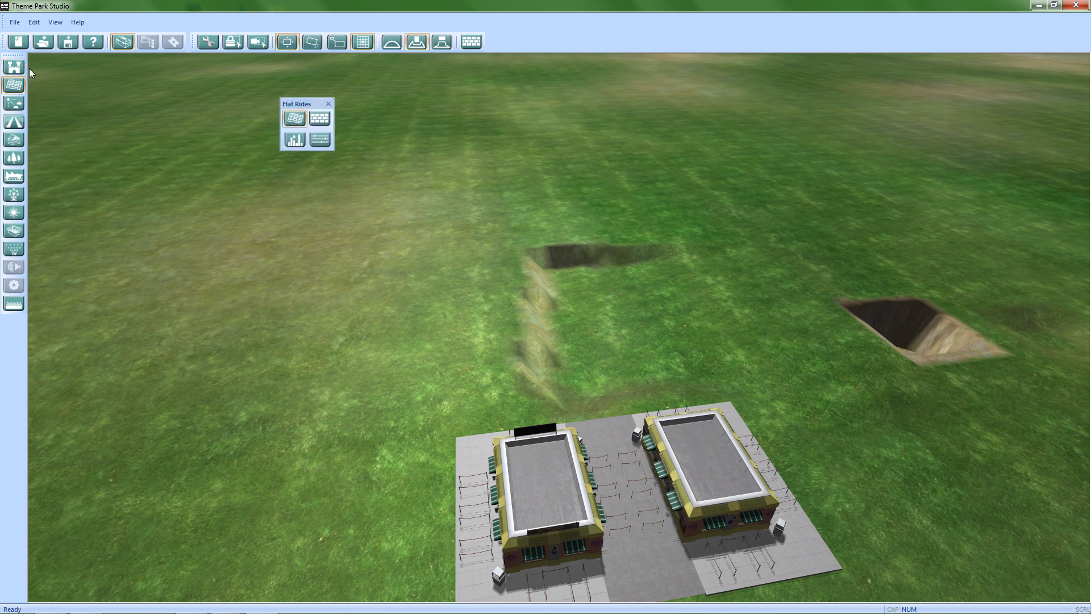
left_click(295, 118)
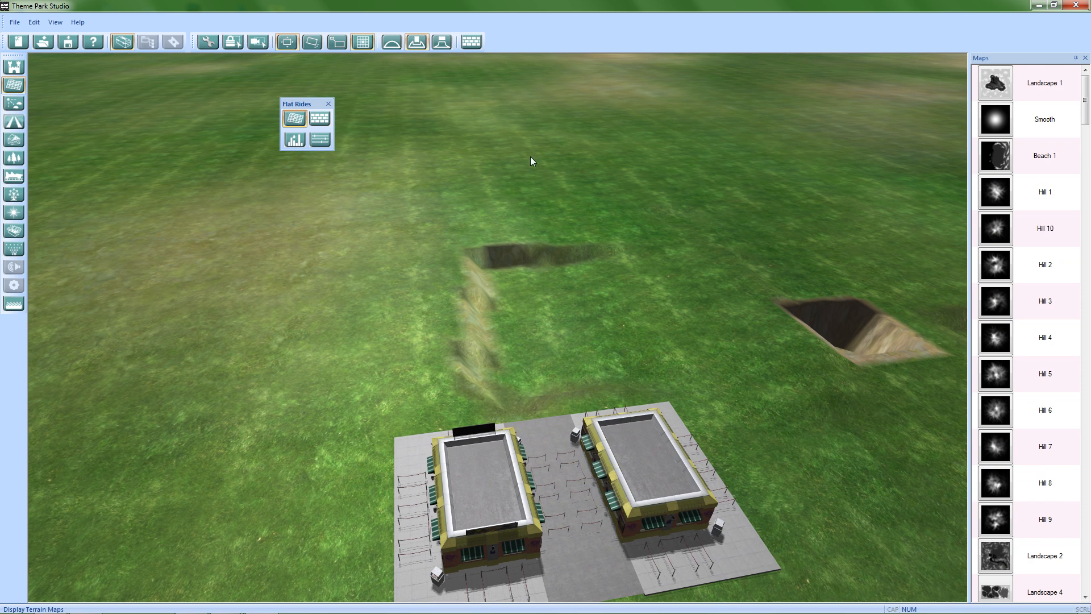
left_click_drag(1087, 117, 1061, 72)
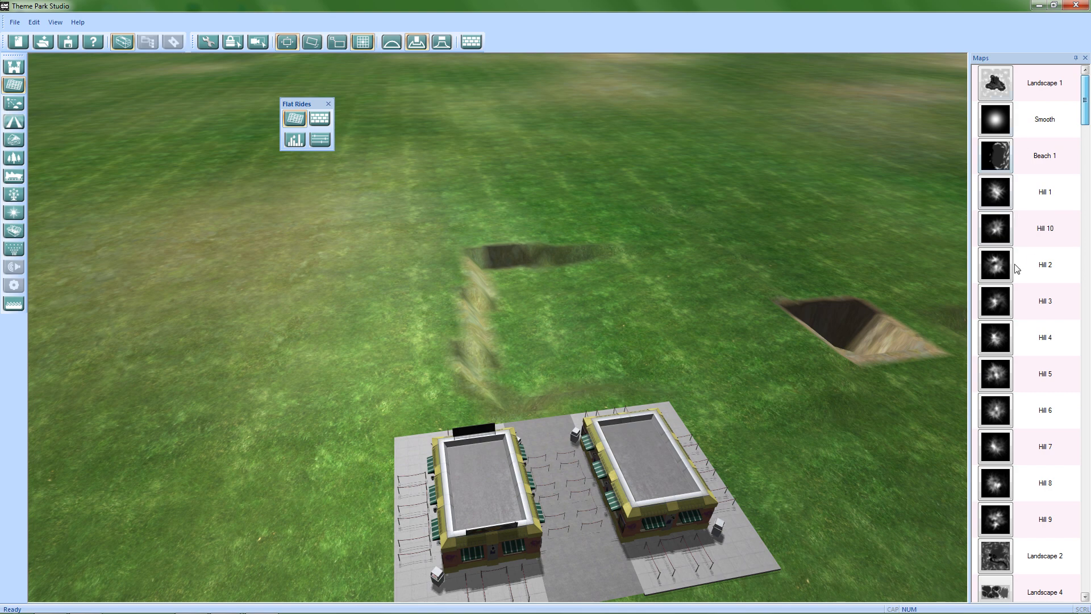
Use the Hill 1 terrain map to form a small, steep hill on the open grass beside the trench
left_click(994, 186)
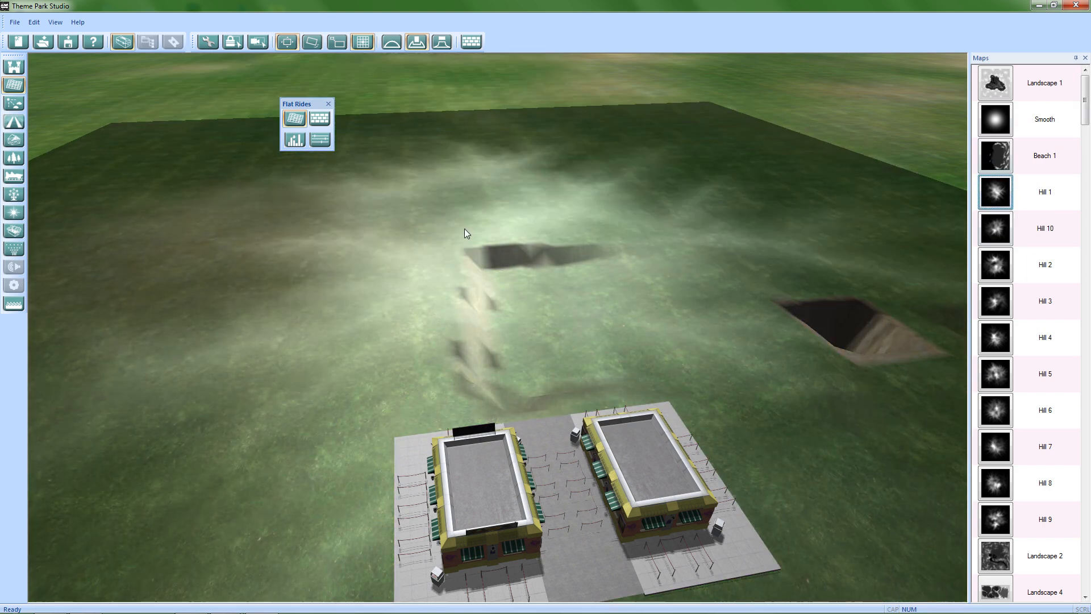
left_click_drag(465, 229, 370, 547)
middle_click_drag(321, 358, 734, 463)
left_click(475, 376)
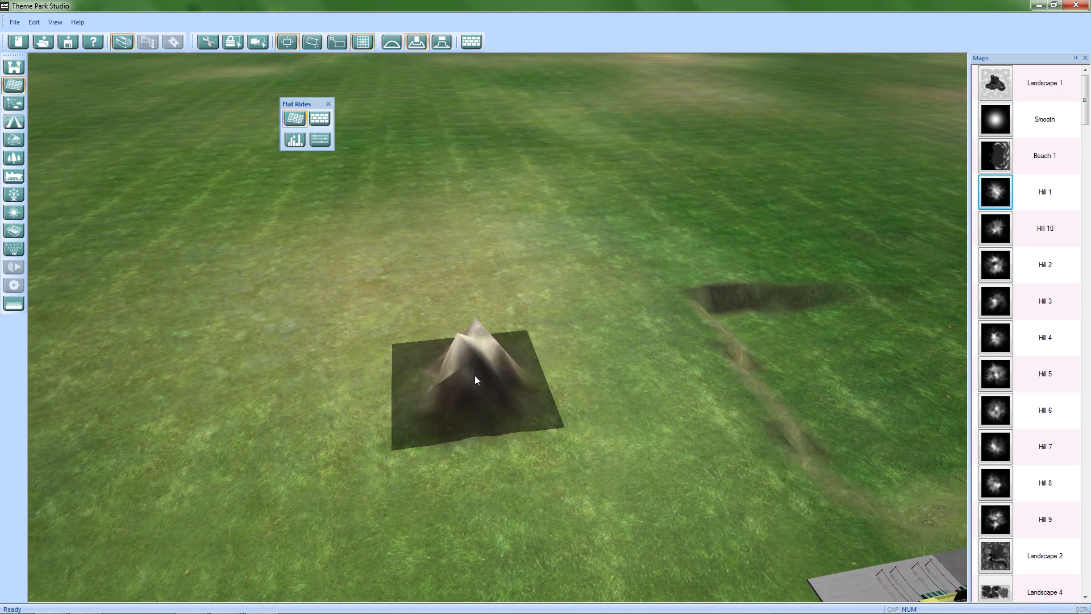
left_click(475, 375)
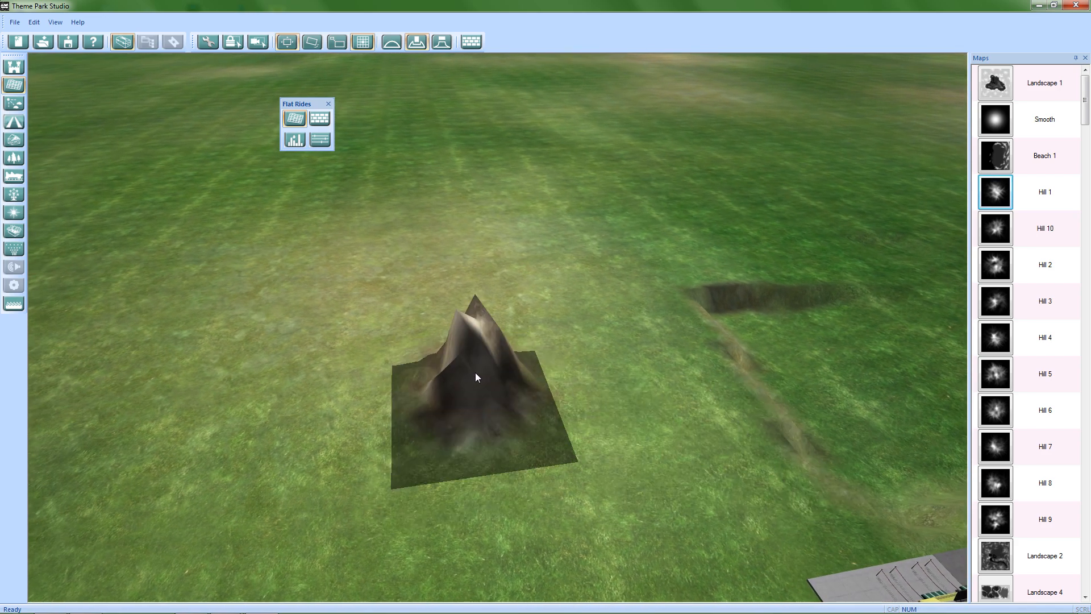
left_click(480, 345, "shift")
mouse_move(462, 348)
left_mouse_down("shift")
mouse_move(513, 379)
mouse_move(453, 336)
mouse_move(494, 363)
mouse_move(459, 387)
left_mouse_up("shift")
Apply a large landscape terrain map around the ticket buildings to form a valley with channels and surrounding cliffs
middle_click_drag(360, 298, 641, 360)
mouse_move(1085, 112)
left_mouse_down()
mouse_move(1086, 188)
mouse_move(1090, 96)
left_mouse_up()
scroll(582, 285, "down", 6)
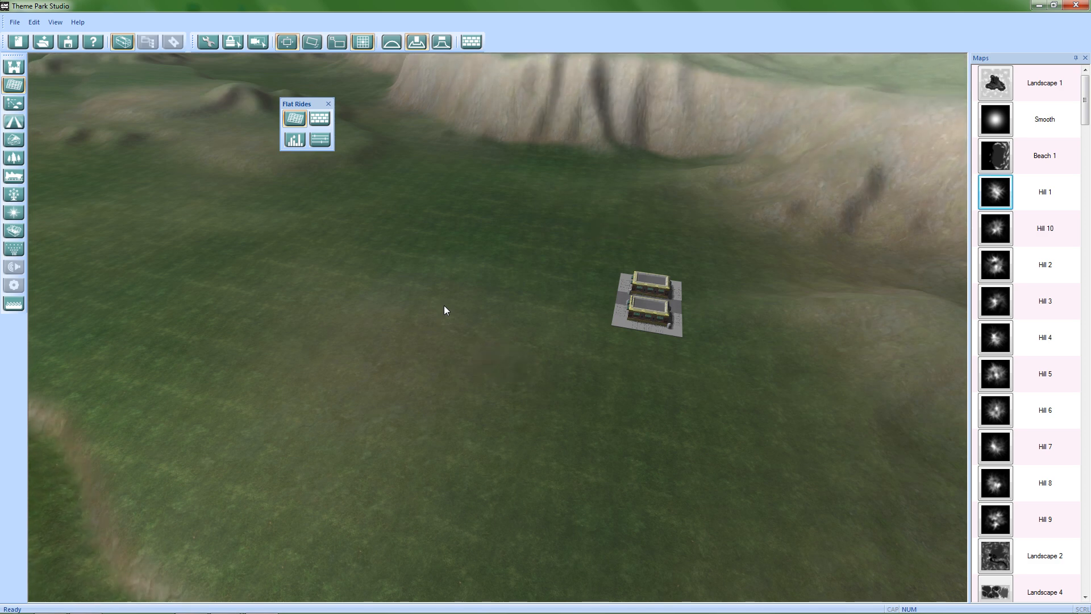
scroll(569, 278, "down", 4)
middle_click_drag(541, 264, 244, 284)
right_click_drag(427, 385, 497, 356)
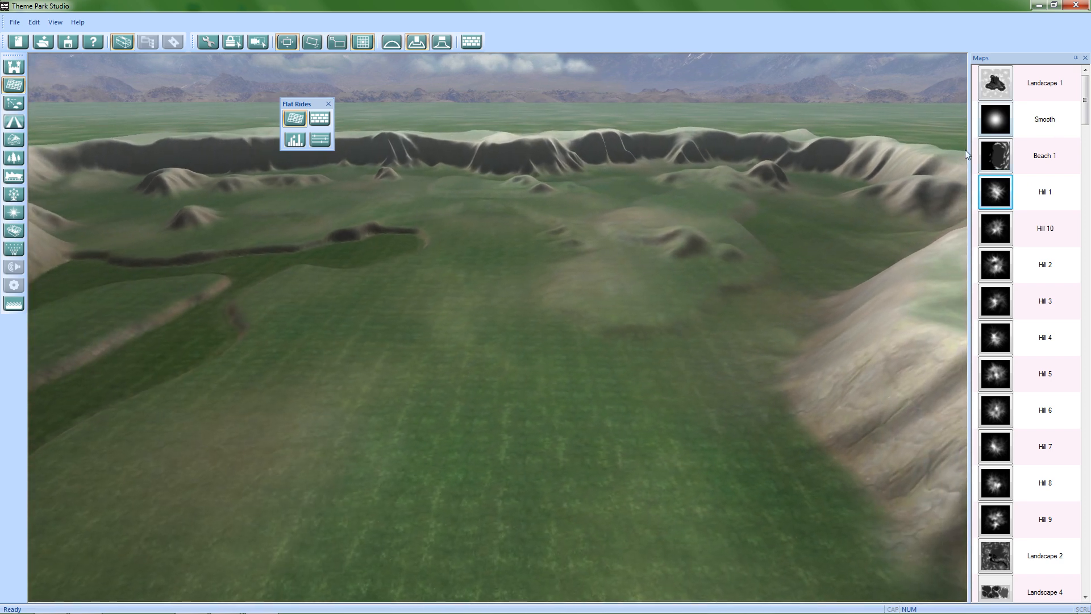
left_click_drag(1087, 98, 1083, 59)
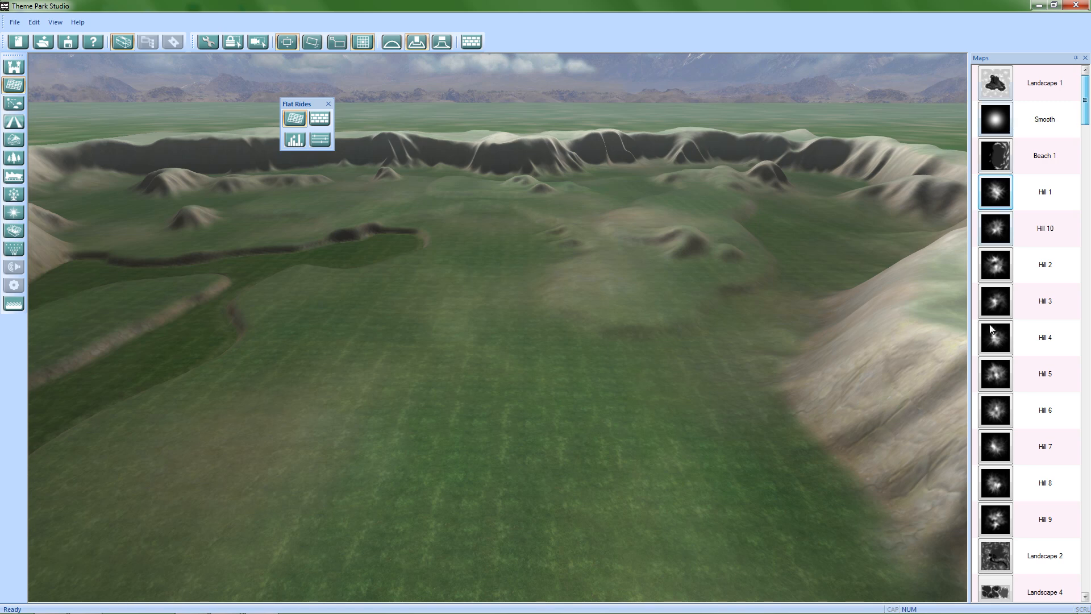
Examine the reshaped valley, its channels and the surrounding cliffs from several viewpoints
right_click_drag(476, 280, 496, 287)
scroll(497, 287, "down", 5)
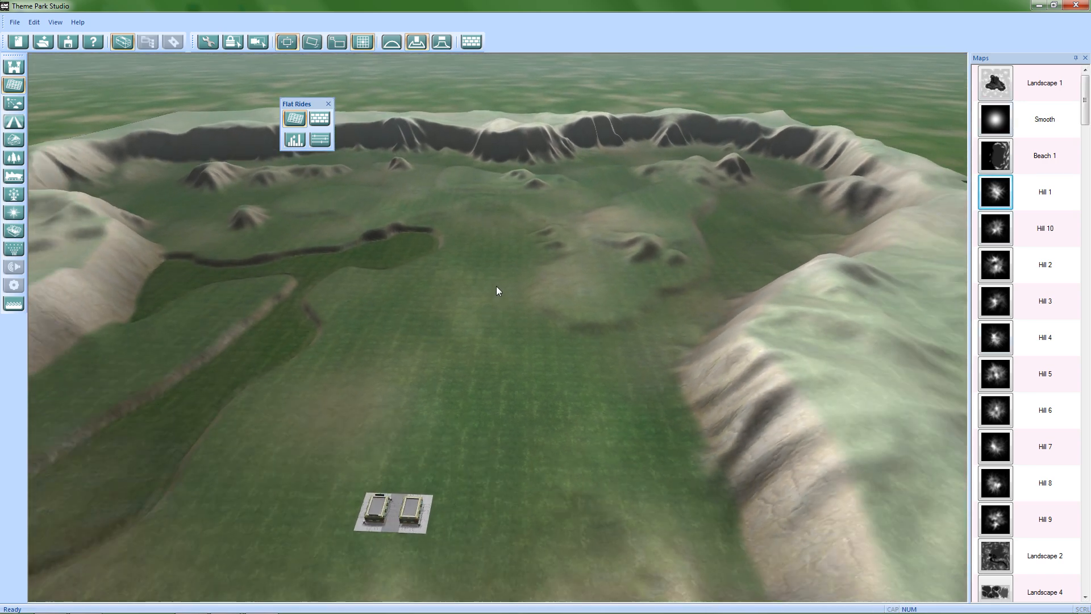
scroll(496, 286, "down", 2)
middle_click_drag(378, 257, 516, 257)
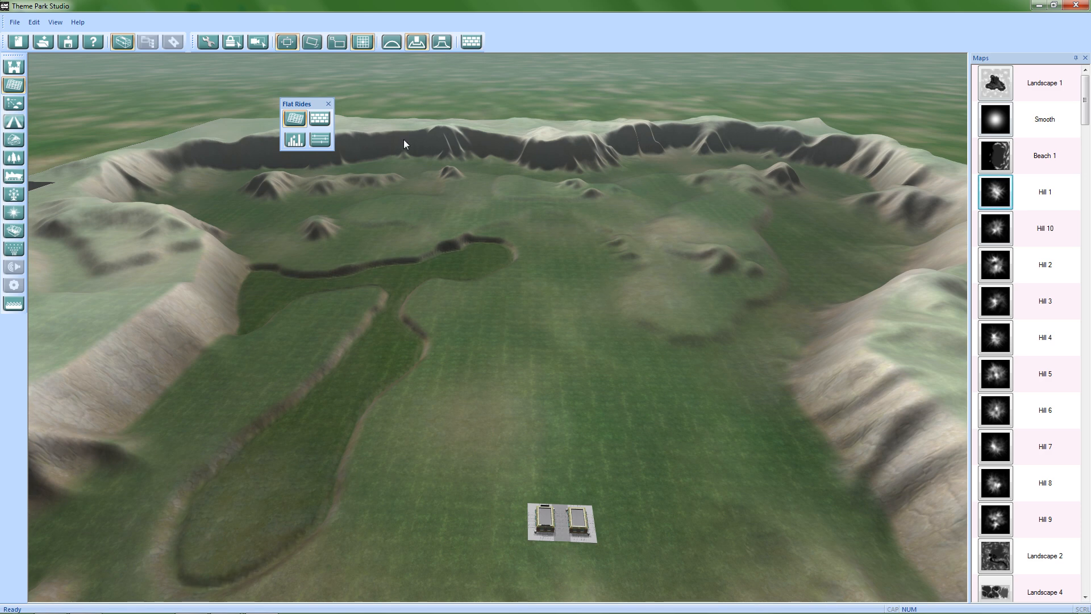
middle_click_drag(749, 229, 353, 266)
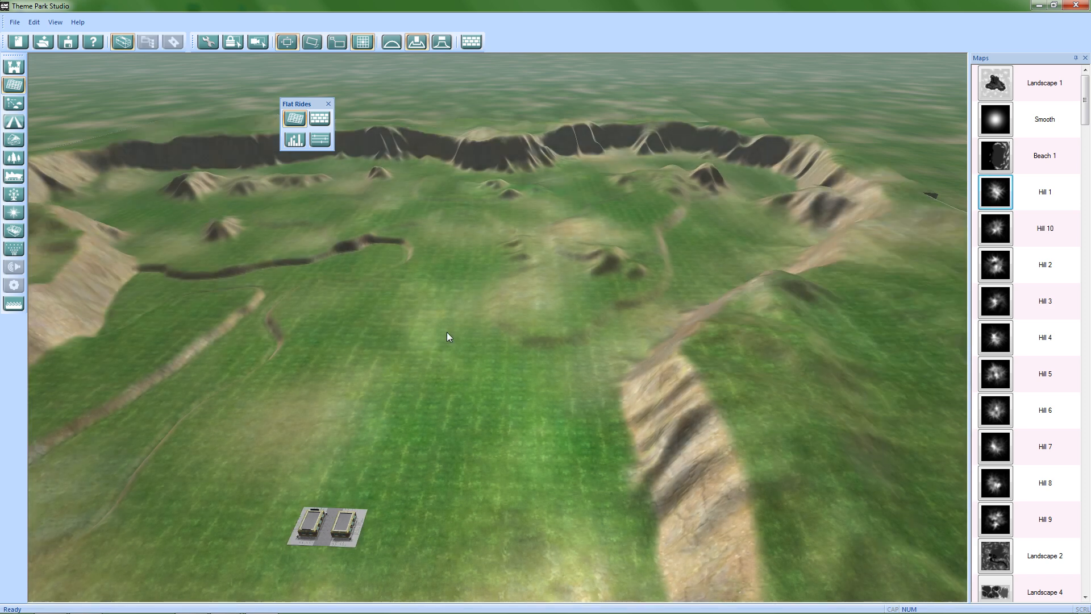
mouse_move(447, 332)
middle_mouse_down()
mouse_move(565, 275)
mouse_move(643, 264)
middle_mouse_up()
middle_click_drag(455, 367, 636, 277)
Browse the terrain maps down to Flat Plane 1 and return to the start of the list
scroll(431, 353, "up", 6)
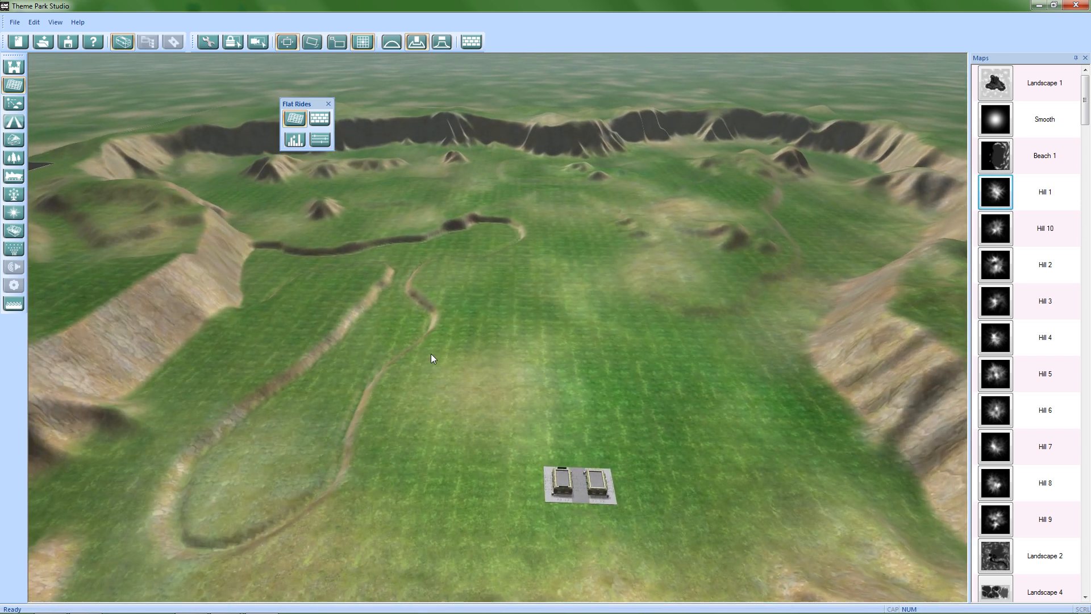
scroll(1089, 124, "down", 5)
scroll(1089, 502, "down", 1)
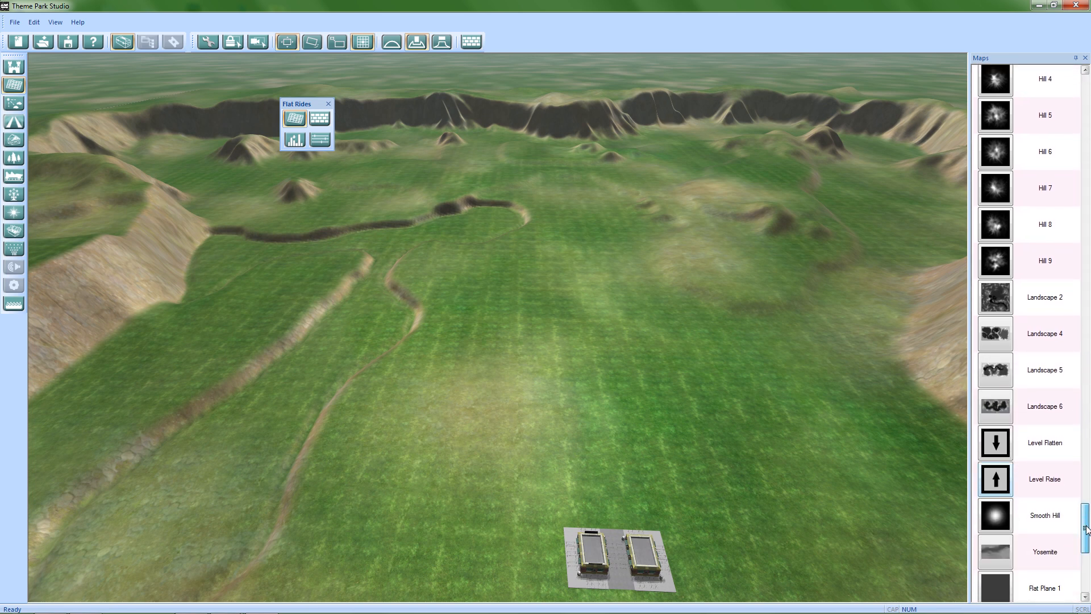
scroll(1079, 299, "up", 6)
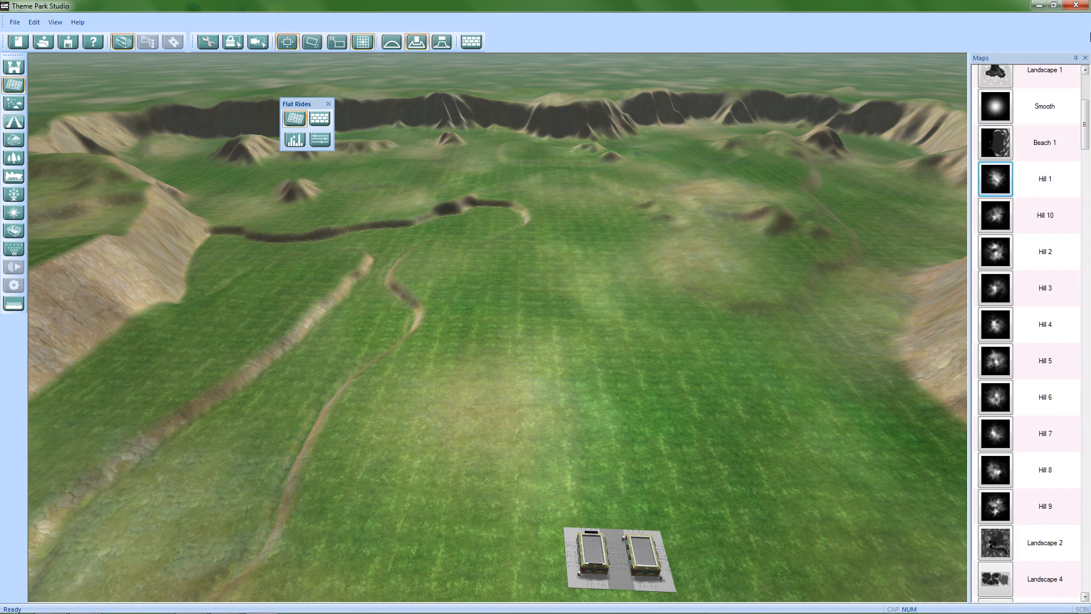
scroll(1087, 117, "up", 1)
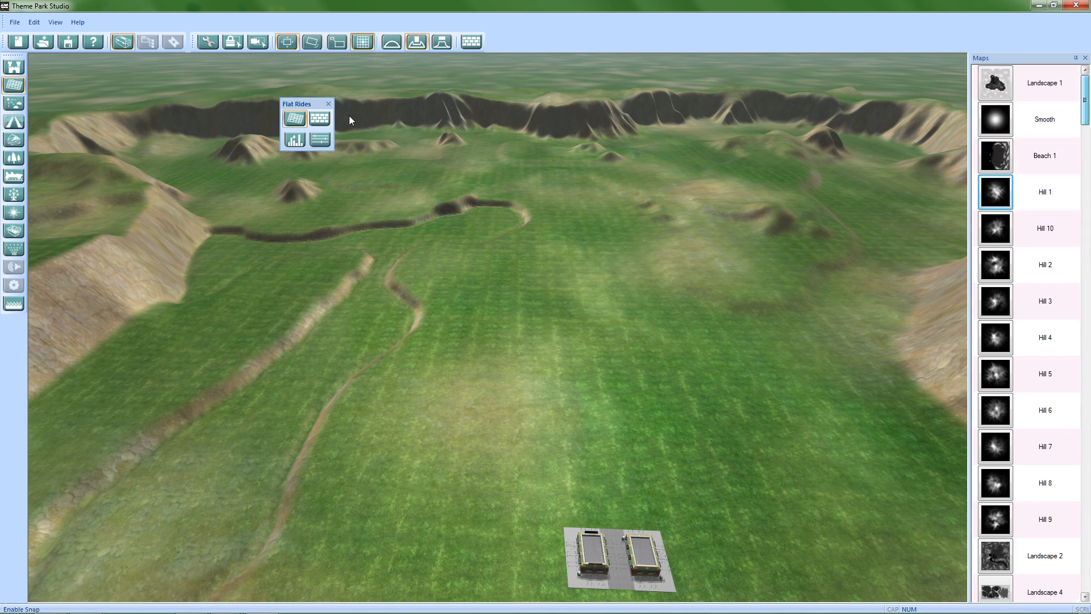
Open the terrain textures, display the Level 1 Diffuse Map, and look at the grass up close
left_click(320, 119)
left_click_drag(964, 73, 681, 146)
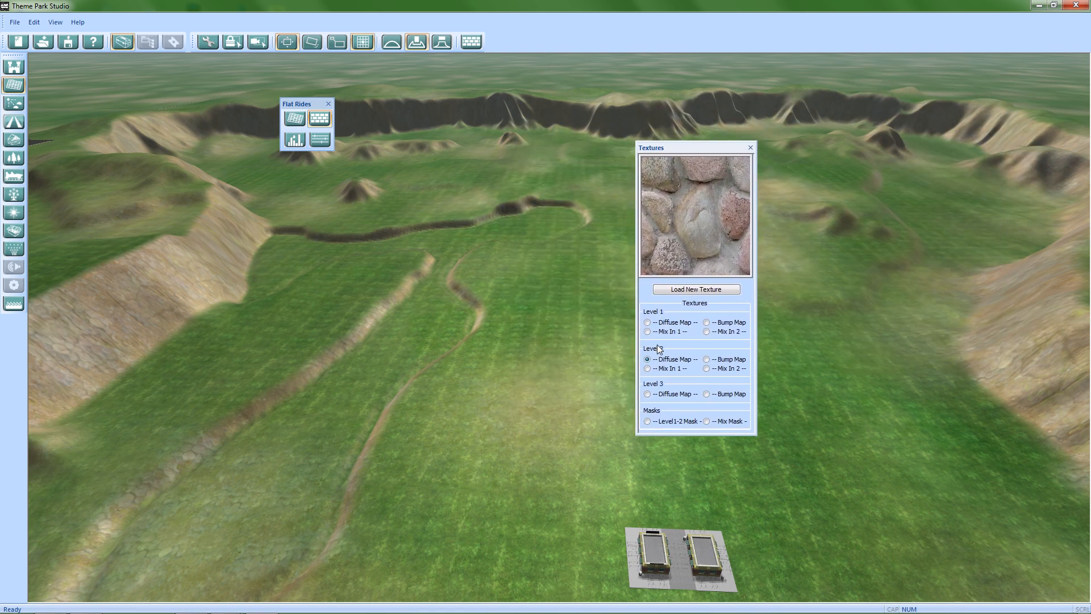
left_click_drag(690, 148, 705, 75)
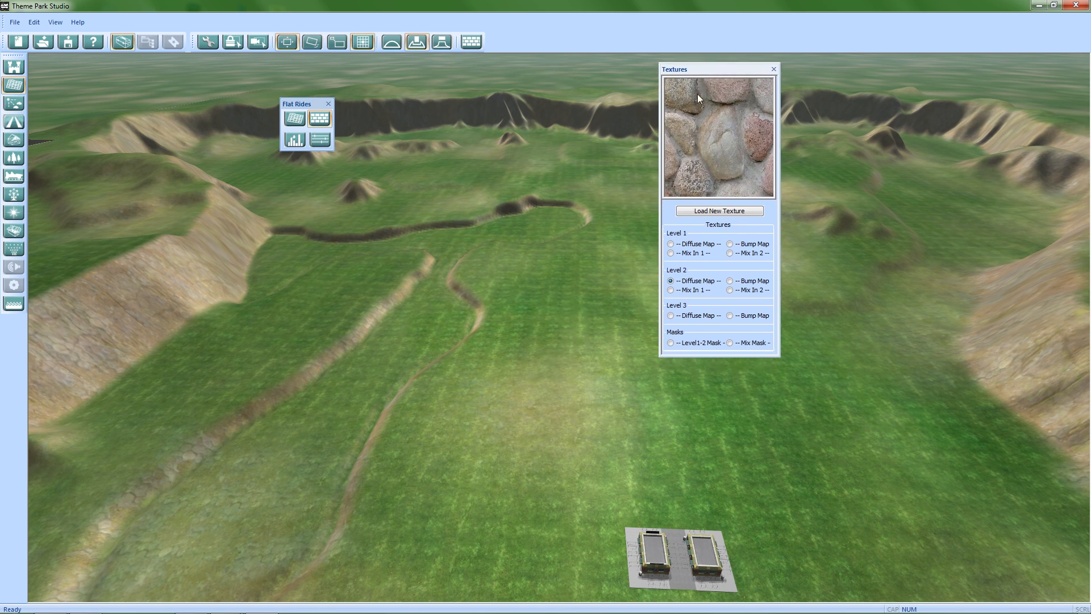
left_click(671, 244)
scroll(559, 349, "up", 5)
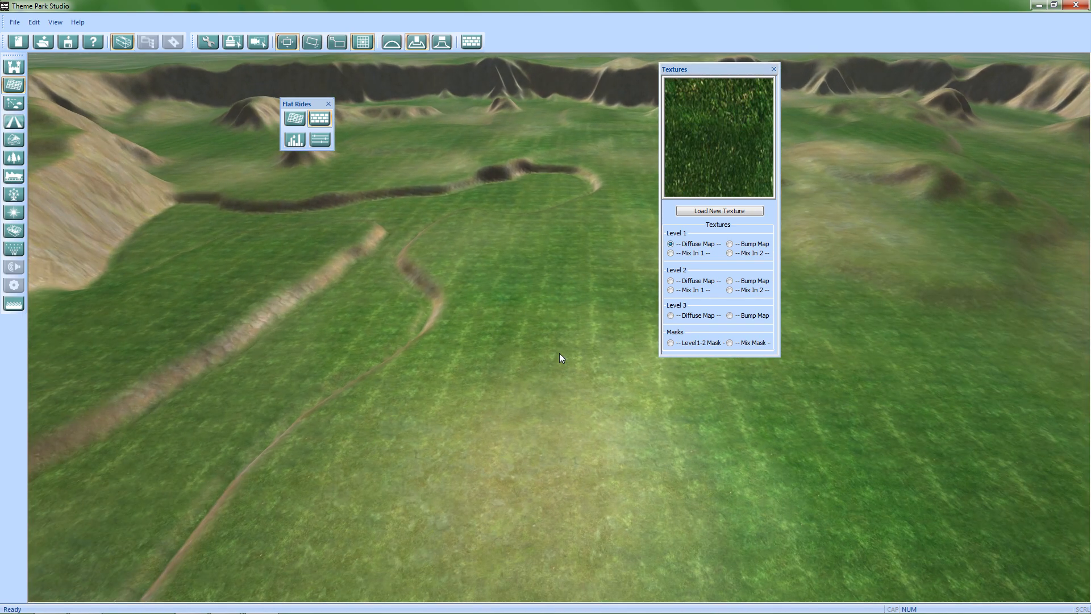
scroll(560, 353, "up", 8)
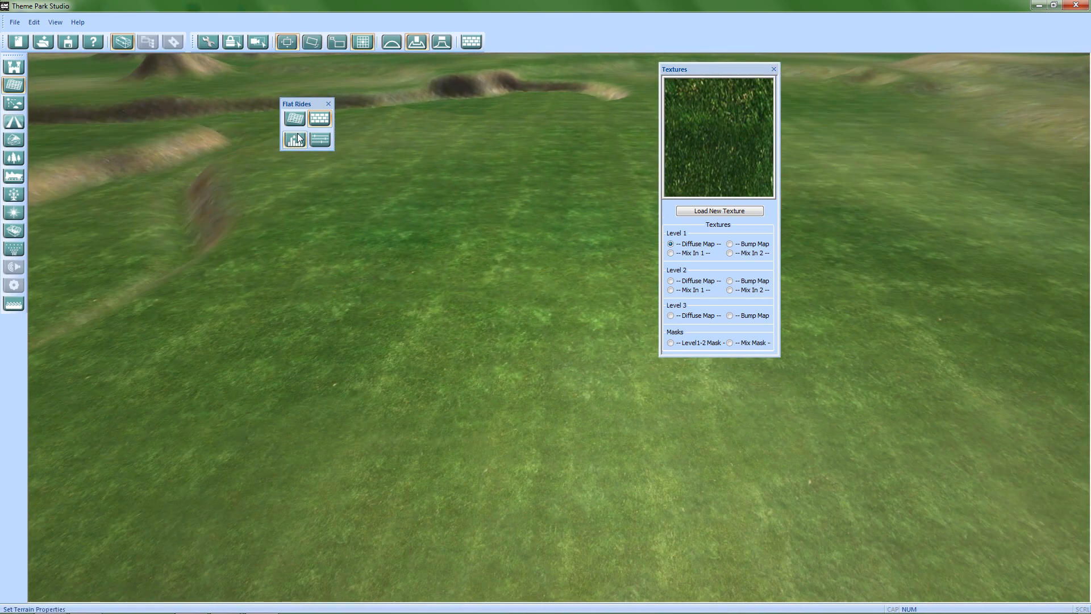
Show the Terrain Forming settings and the Terrain Properties, and view the landscape toward the mountain horizon
left_click(296, 139)
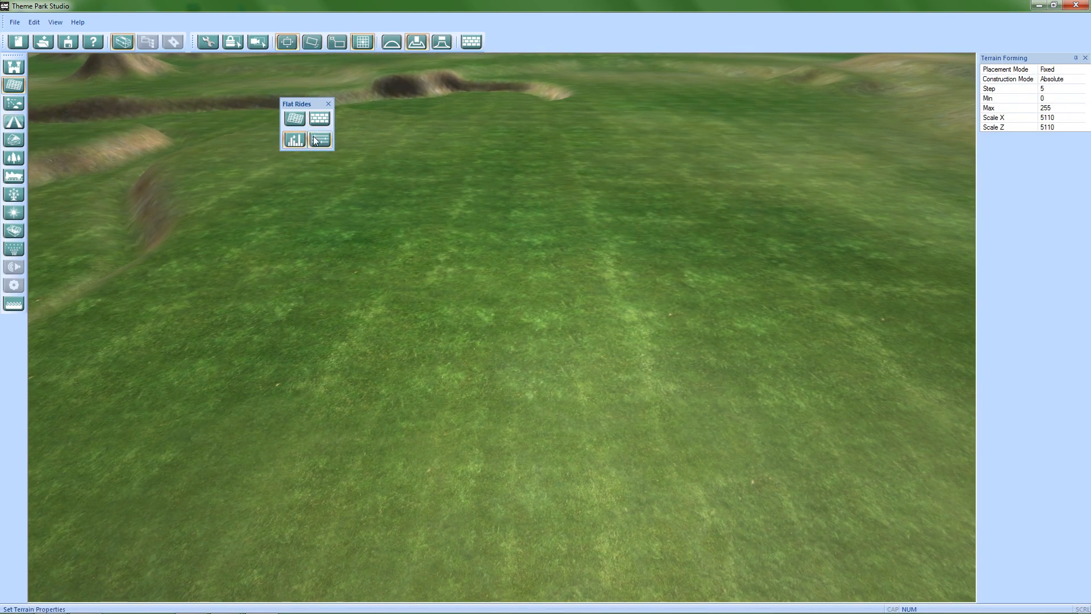
left_click(317, 140)
left_click_drag(261, 168, 752, 156)
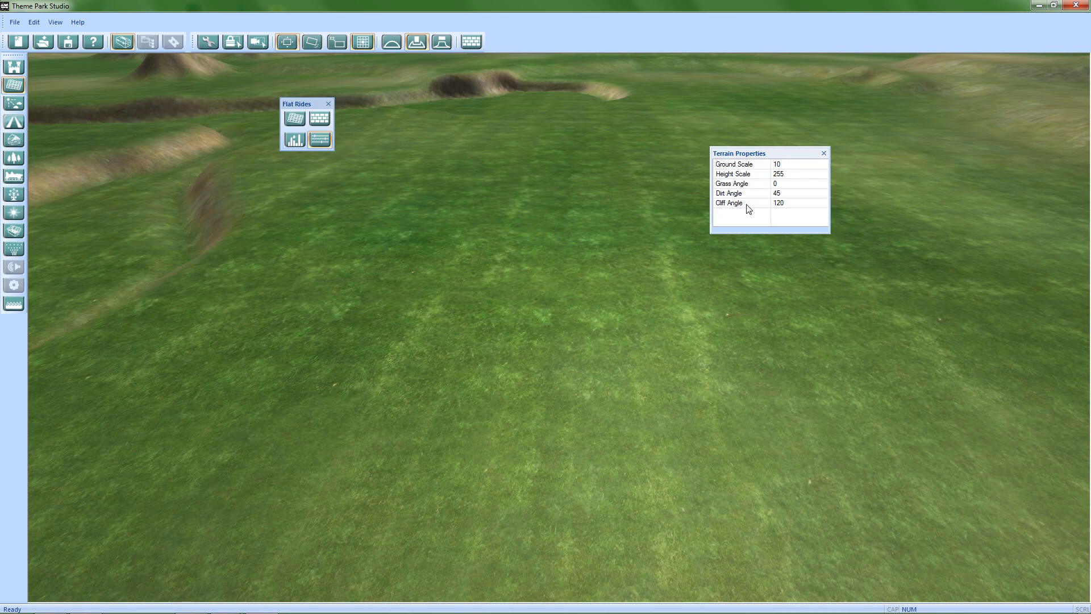
right_click_drag(547, 221, 672, 335)
right_click_drag(579, 465, 789, 519)
right_click_drag(370, 500, 603, 401)
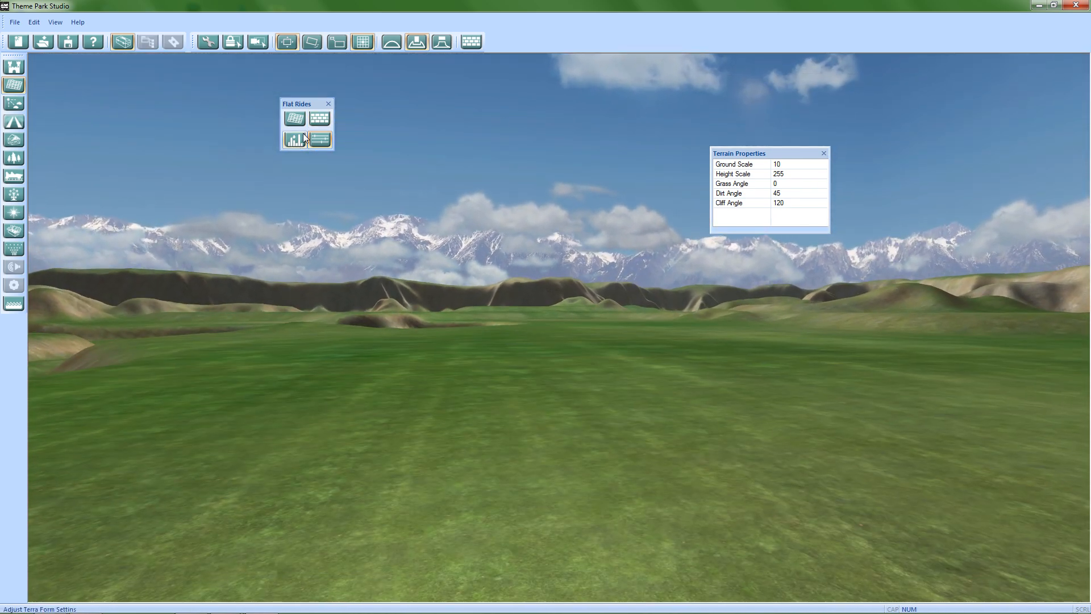
Reopen the terrain textures at the Level 1 Diffuse Map and compare the texture levels with the valley's grass and slopes
left_click(317, 122)
left_click(317, 122)
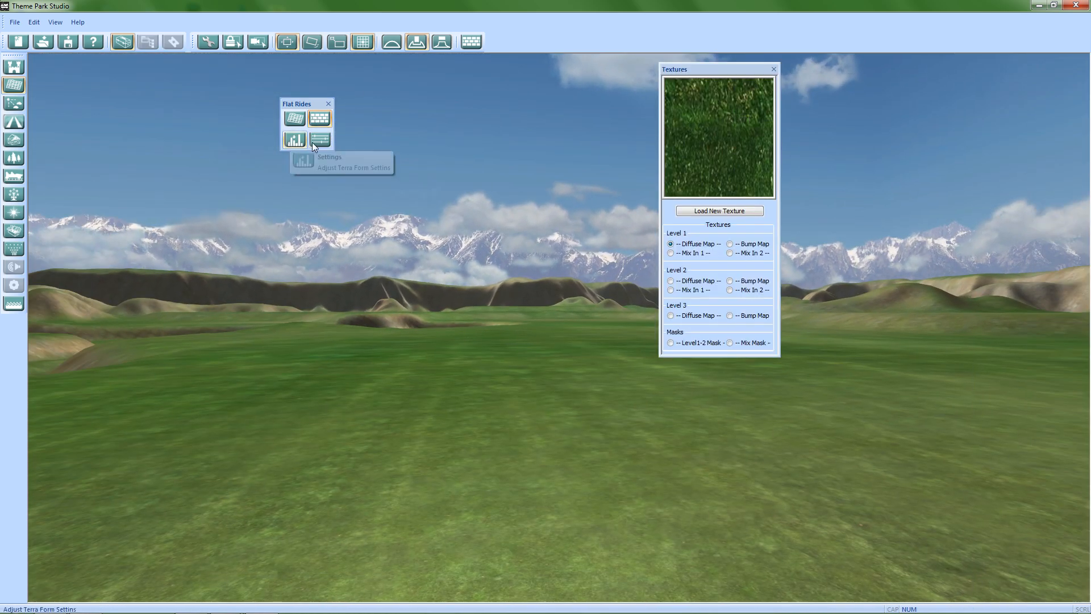
left_click(671, 244)
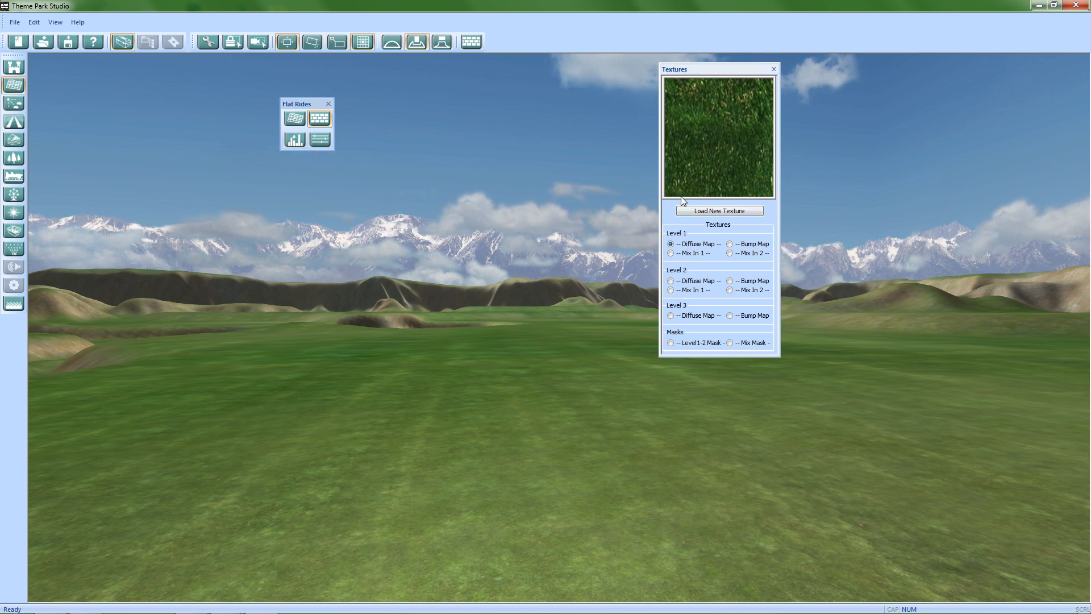
right_click_drag(598, 316, 591, 270)
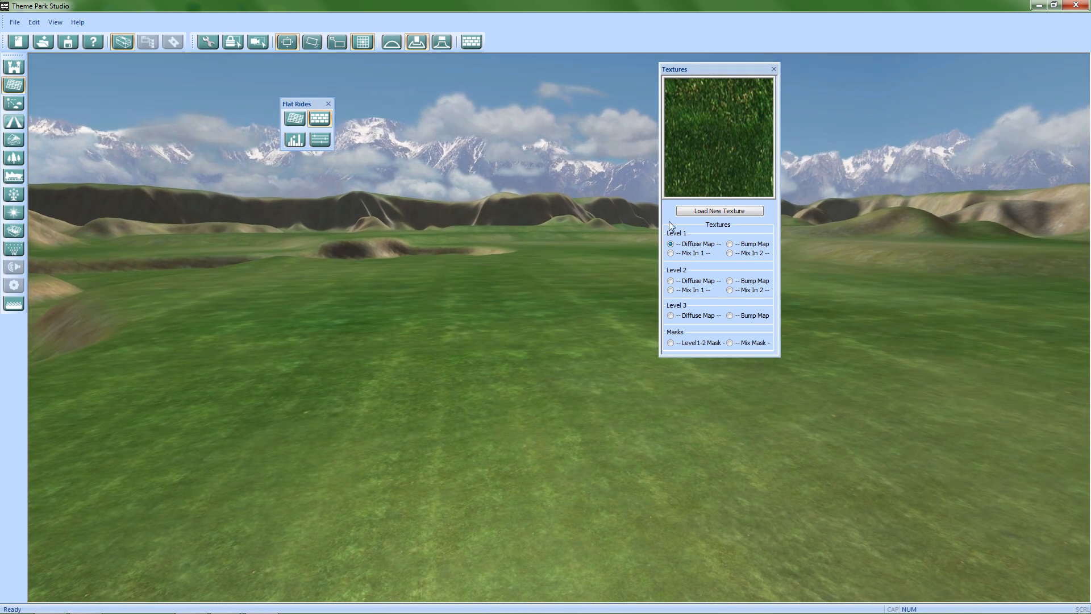
right_click_drag(570, 278, 567, 255)
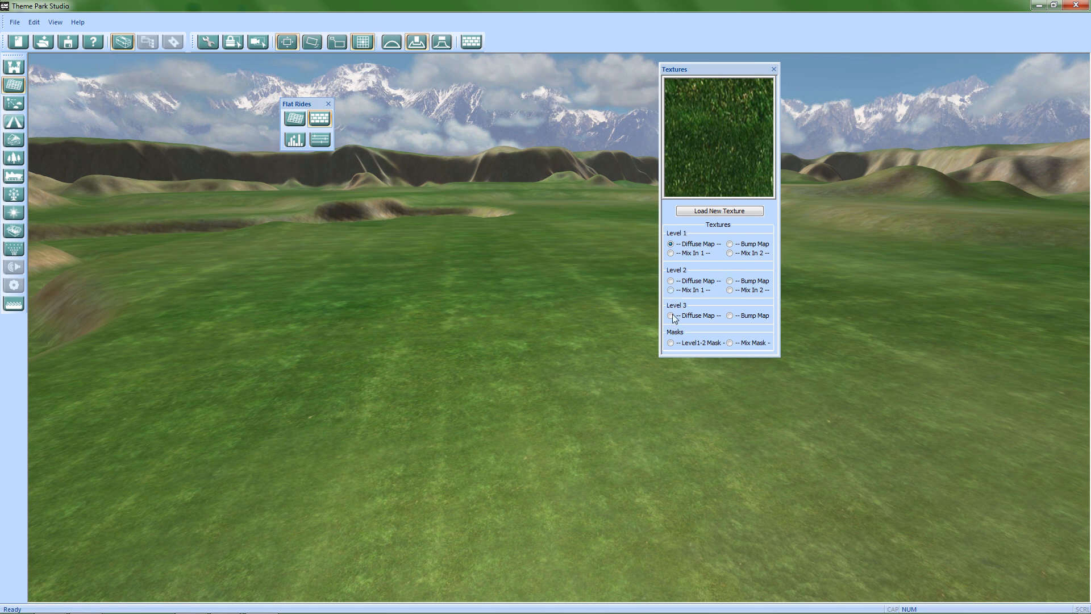
right_click_drag(523, 301, 512, 336)
scroll(507, 326, "down", 3)
middle_click_drag(509, 302, 558, 585)
right_click_drag(462, 339, 443, 407)
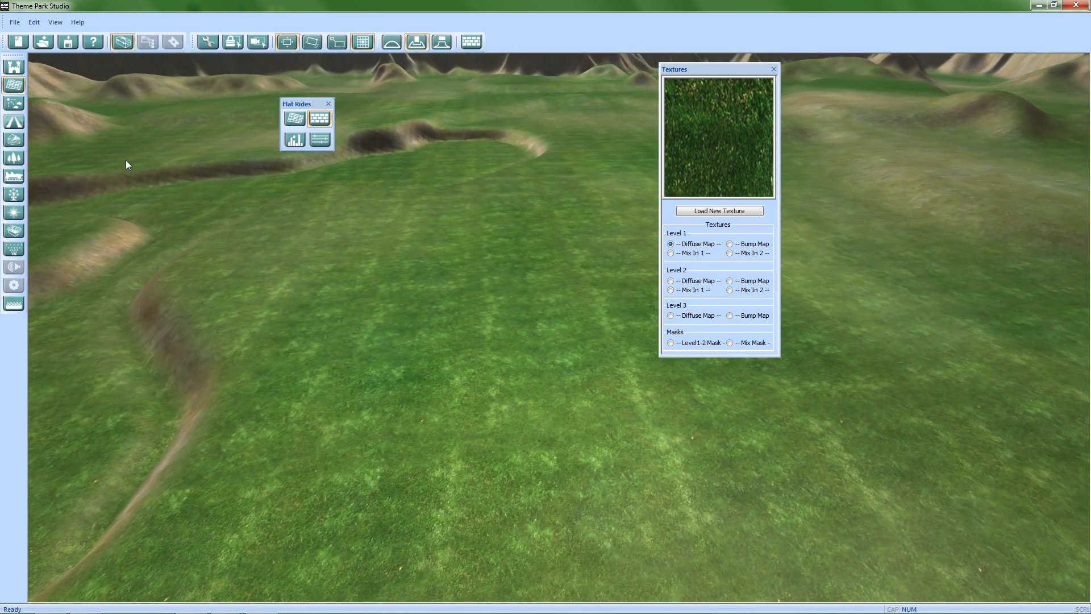
Display the terrain's Level 2 Diffuse Map and move in close to the stony bank of the winding ditch
right_click_drag(571, 395, 462, 348)
right_click_drag(530, 424, 499, 330)
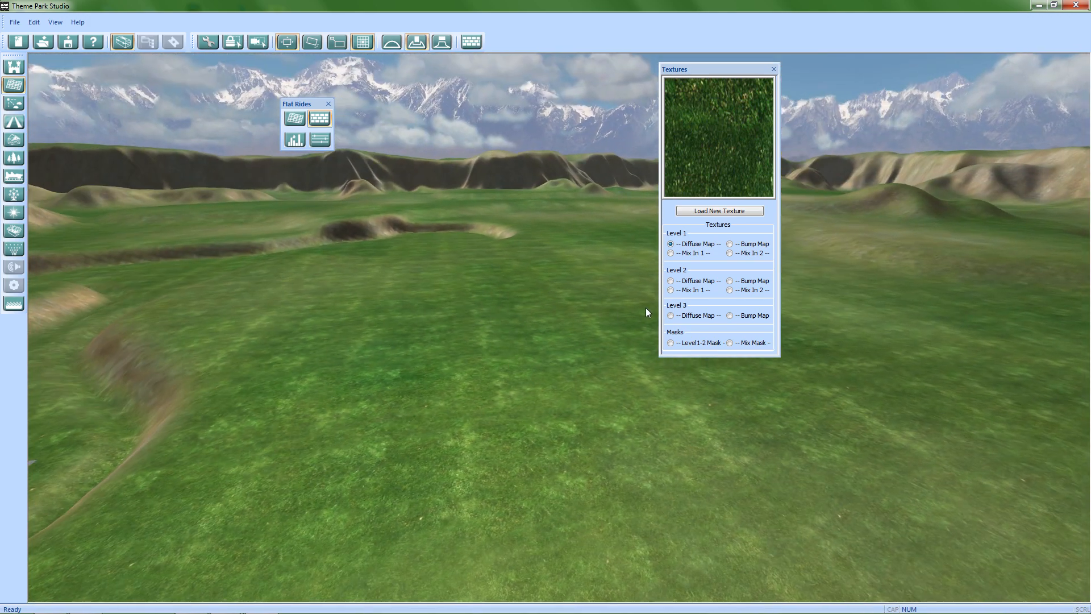
left_click(671, 281)
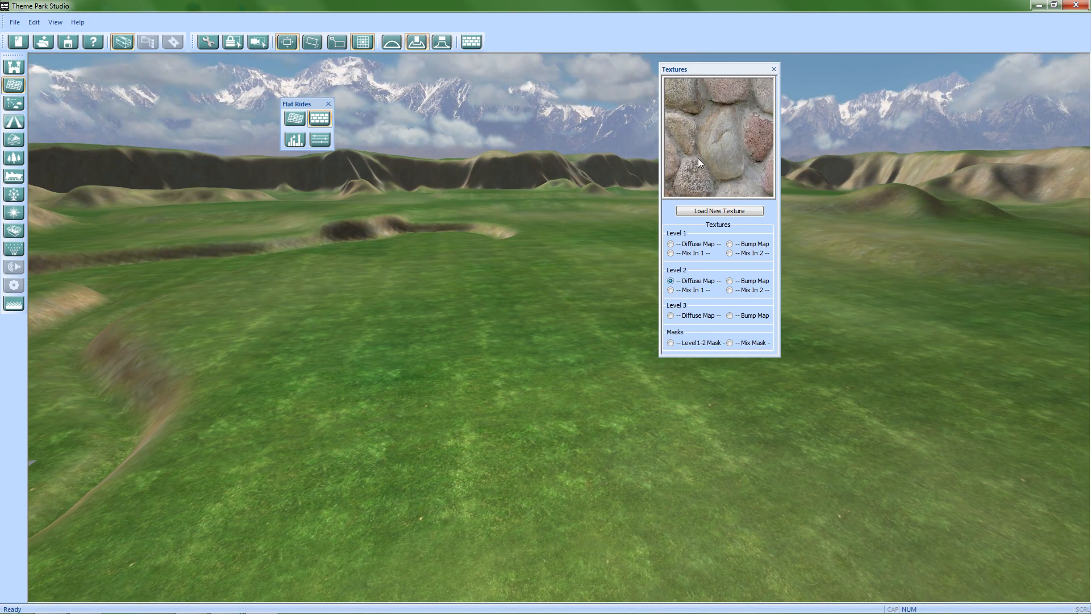
middle_click_drag(327, 383, 938, 392)
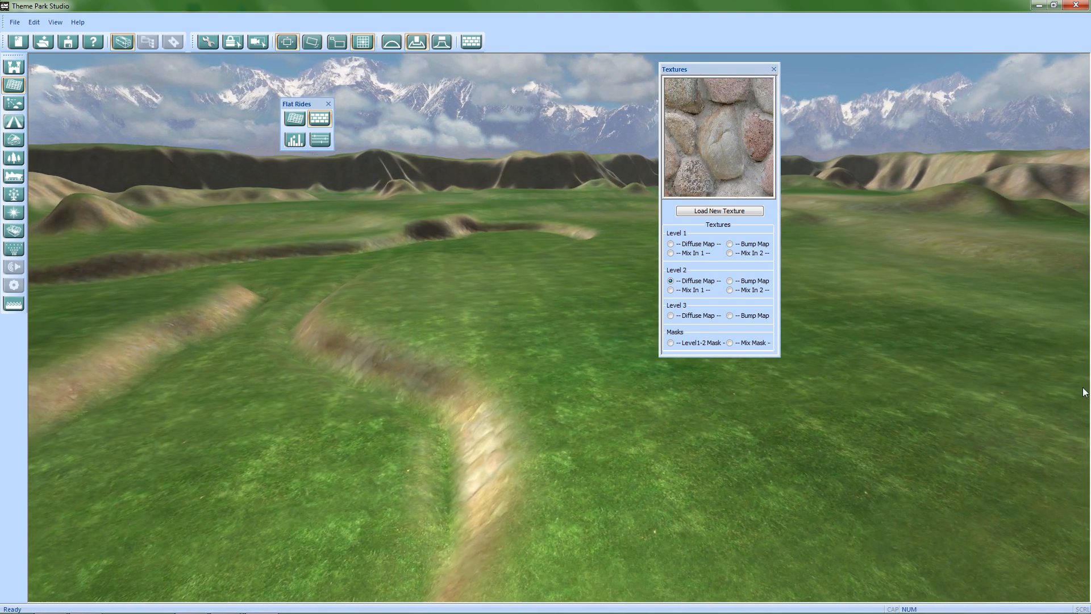
scroll(439, 503, "up", 4)
middle_click_drag(428, 483, 610, 322)
scroll(538, 394, "up", 4)
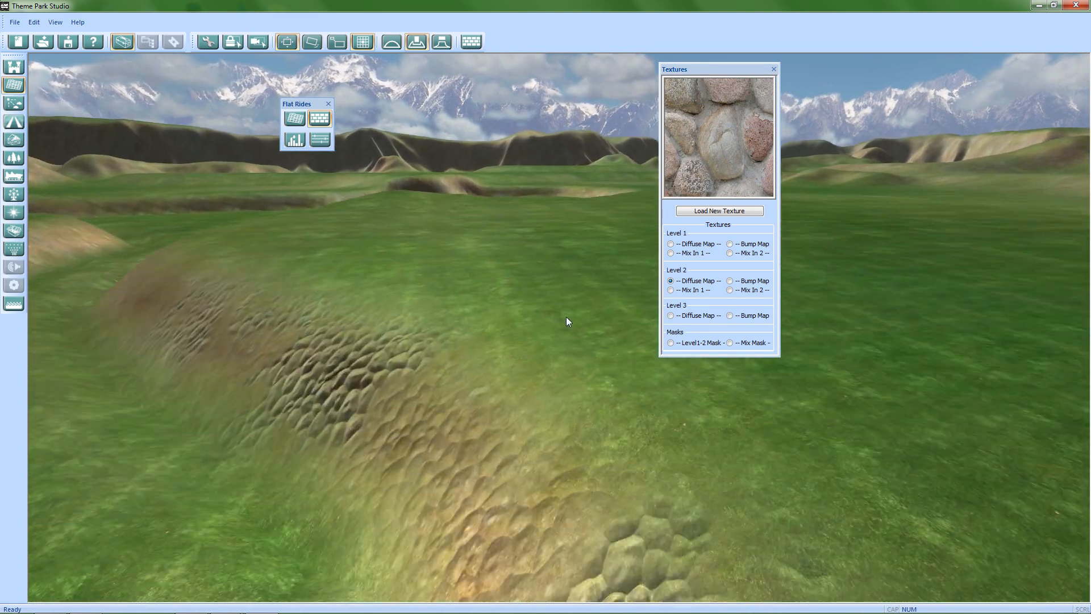
Examine up close how the Level 2 stone texture blends into dirt and grass along the bank
right_click_drag(300, 427, 442, 449)
middle_click_drag(443, 449, 491, 418)
scroll(491, 418, "up", 3)
right_click_drag(457, 469, 500, 459)
middle_click_drag(500, 458, 355, 346)
scroll(366, 375, "up", 4)
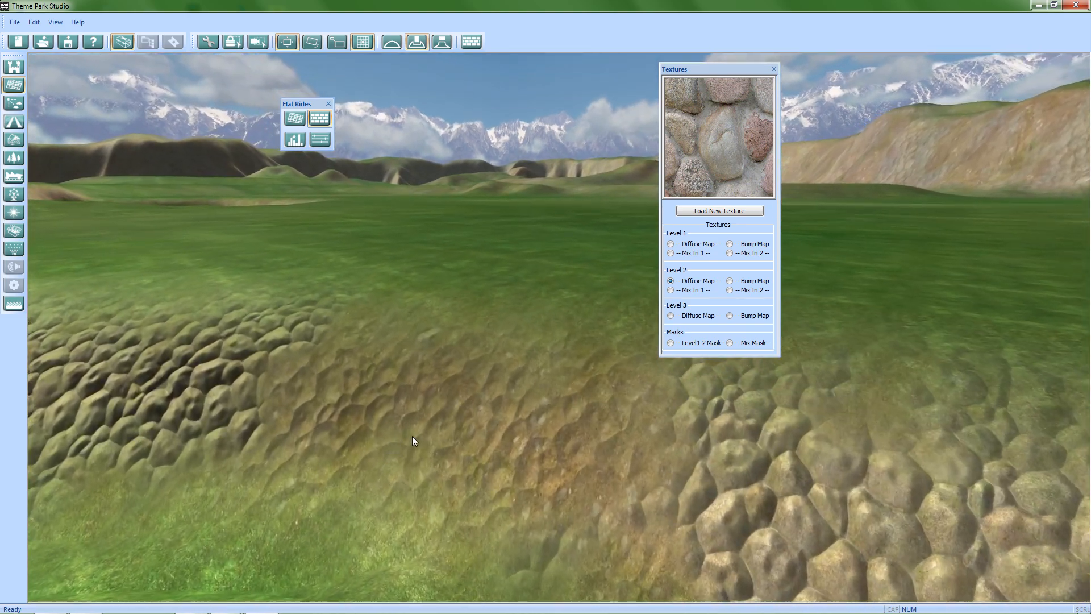
right_click_drag(396, 438, 578, 427)
middle_click_drag(577, 428, 346, 415)
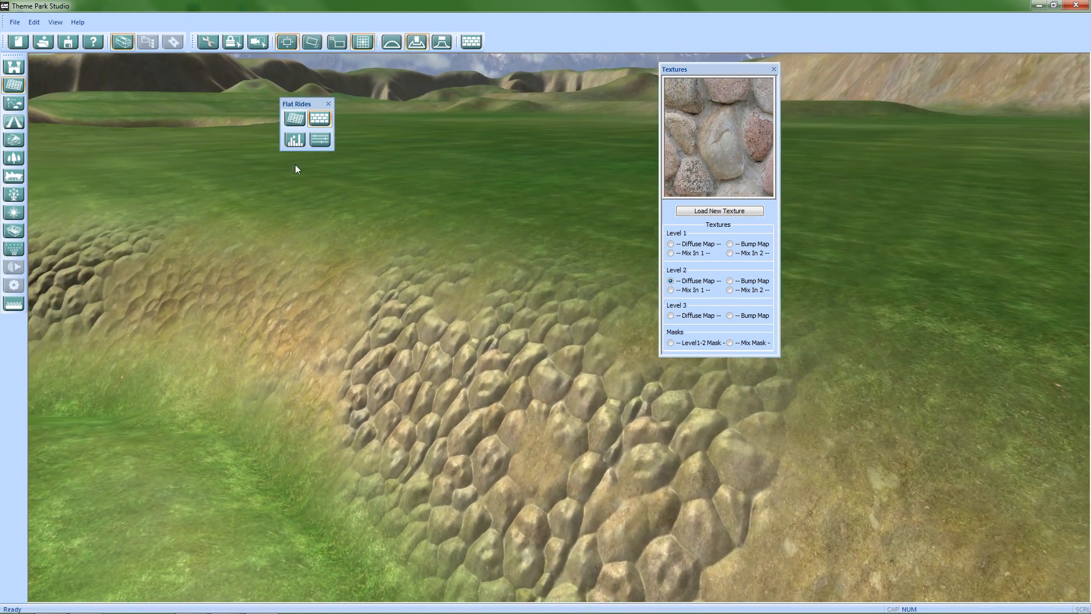
Show the Terrain Forming settings and the Terrain Properties, and compare the angle values with the stony bank
left_click(295, 139)
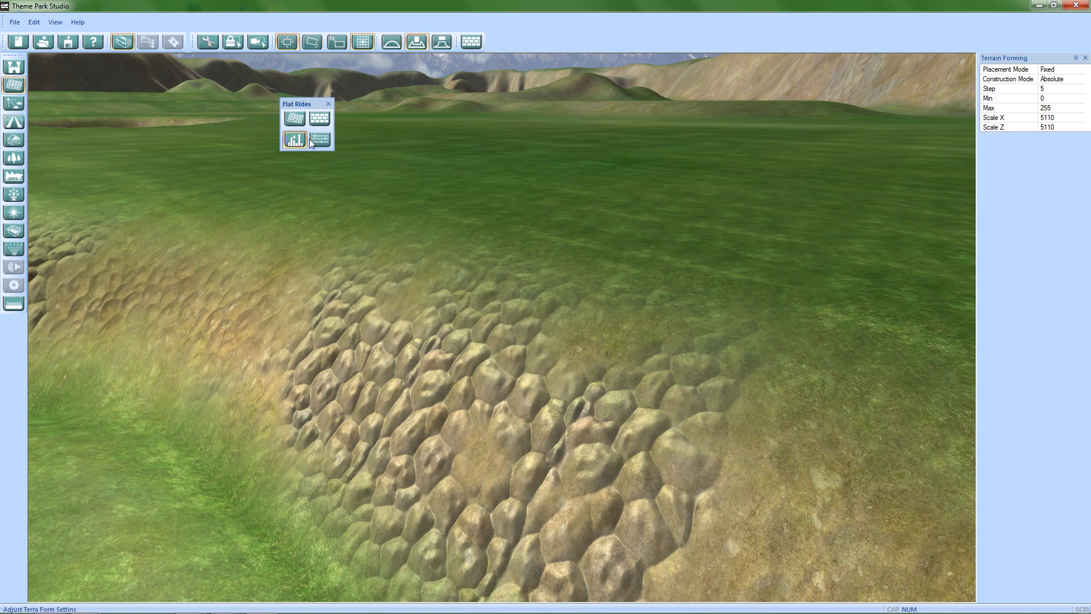
left_click(316, 139)
right_click_drag(554, 354, 381, 392)
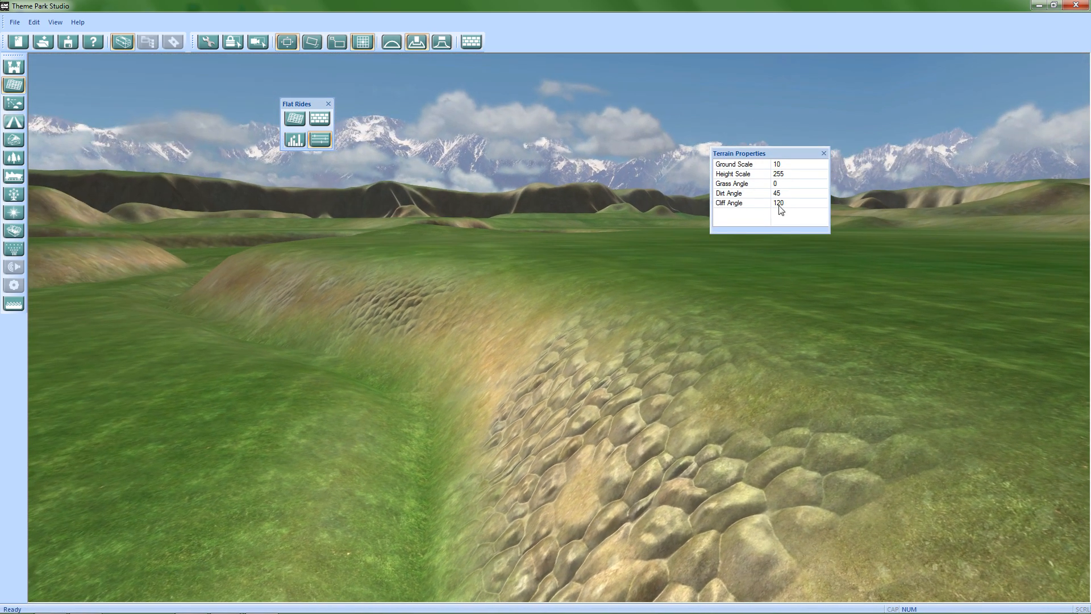
right_click_drag(647, 439, 636, 455)
middle_click_drag(635, 454, 504, 436)
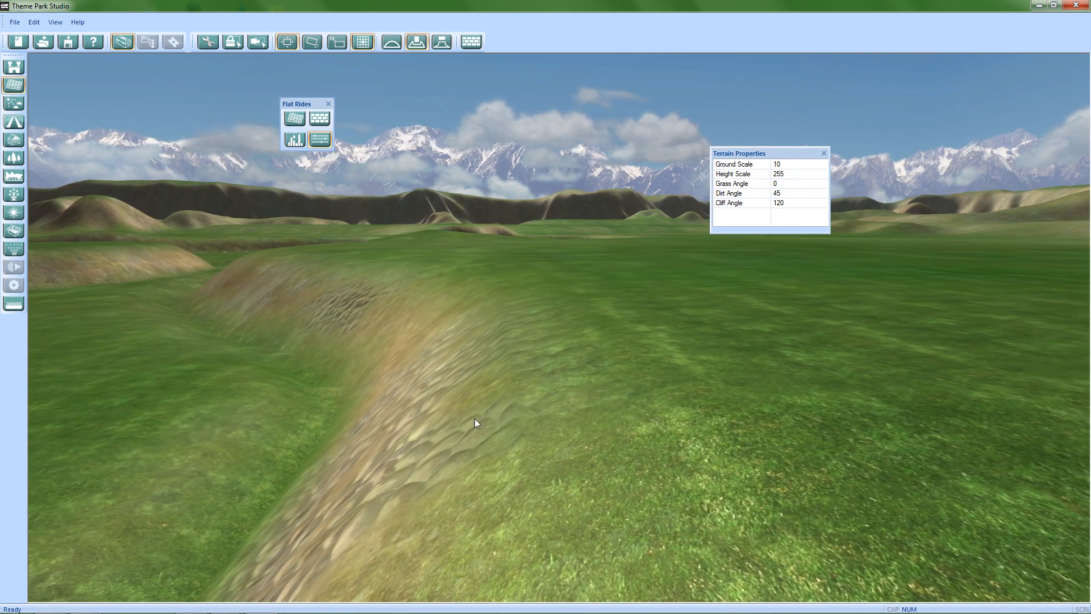
Return to the terrain textures, display the Level 3 Diffuse Map, and view the steep cliffs around the valley
left_click(289, 138)
left_click(327, 119)
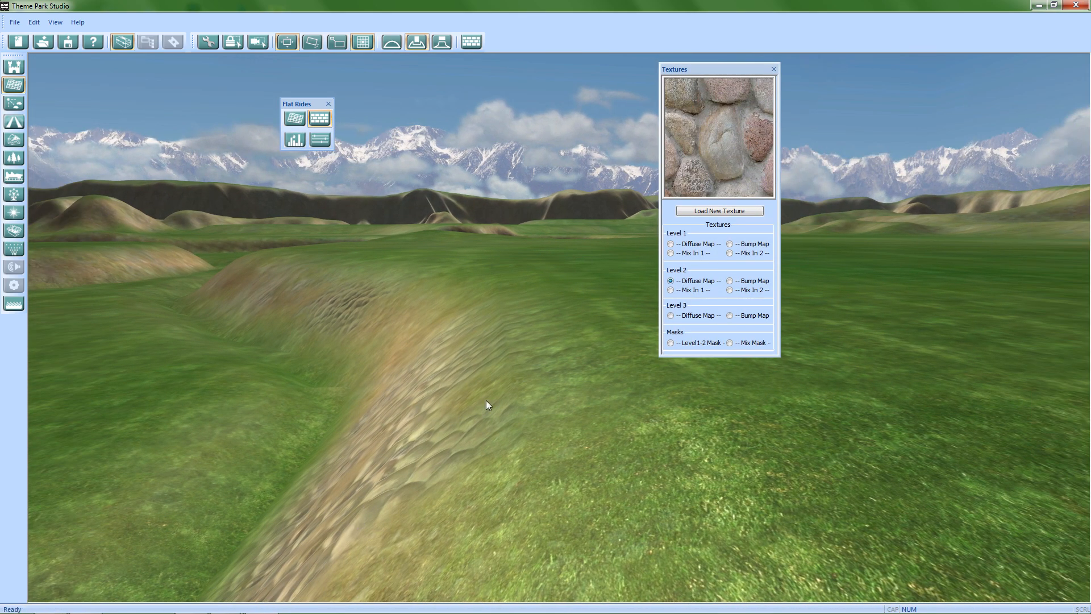
scroll(492, 400, "down", 5)
right_click_drag(507, 388, 639, 275)
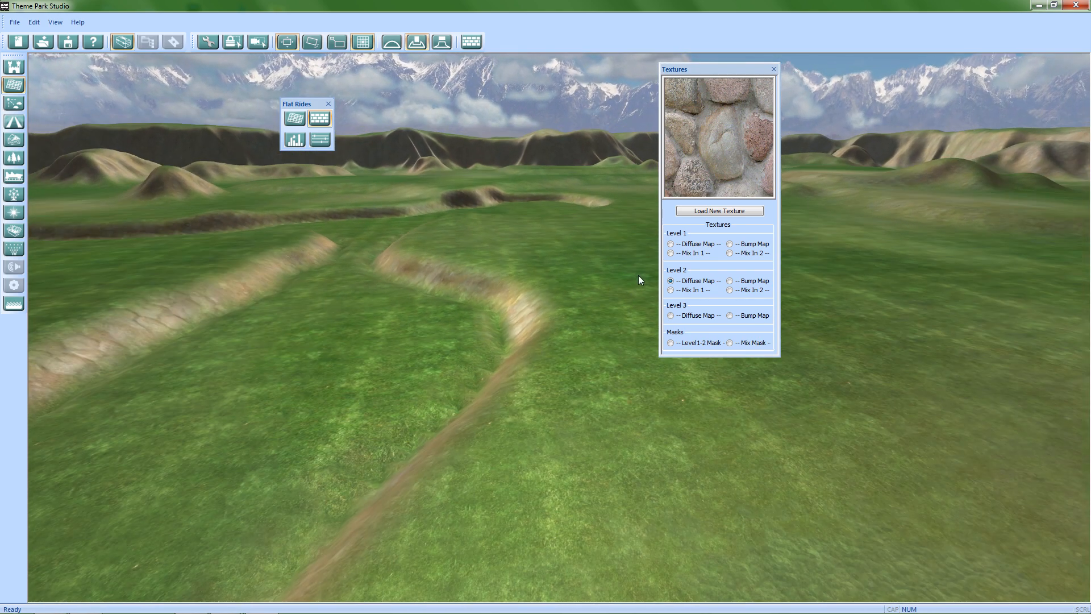
left_click(671, 316)
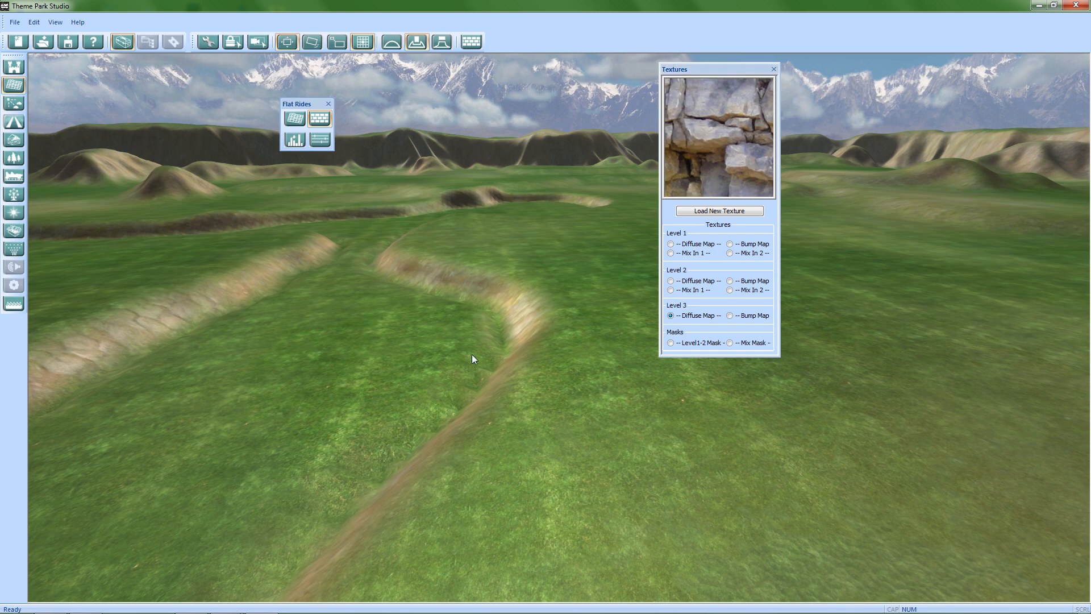
scroll(472, 353, "down", 5)
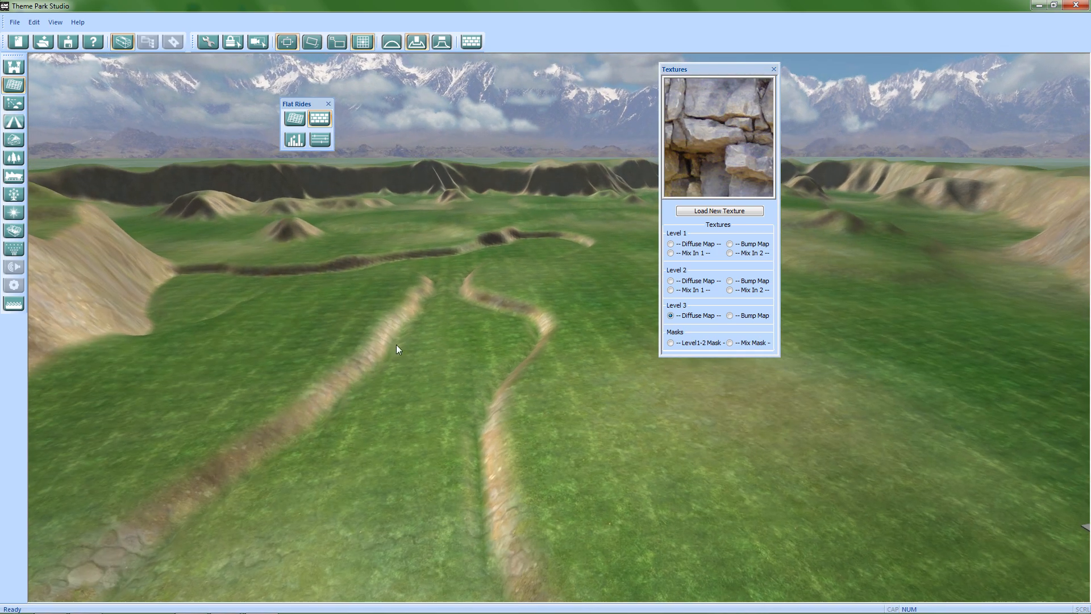
scroll(432, 411, "up", 3)
right_click_drag(432, 410, 578, 512)
right_click_drag(508, 382, 475, 438)
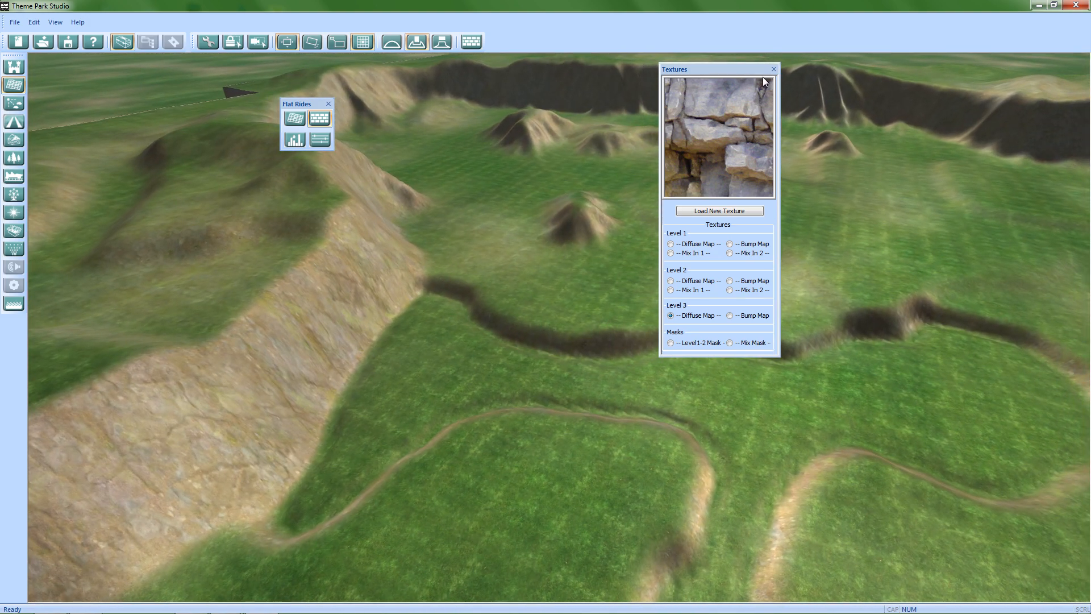
Move the Textures window away from the far cliffs, and close both it and the terrain tools
left_click_drag(734, 69, 803, 152)
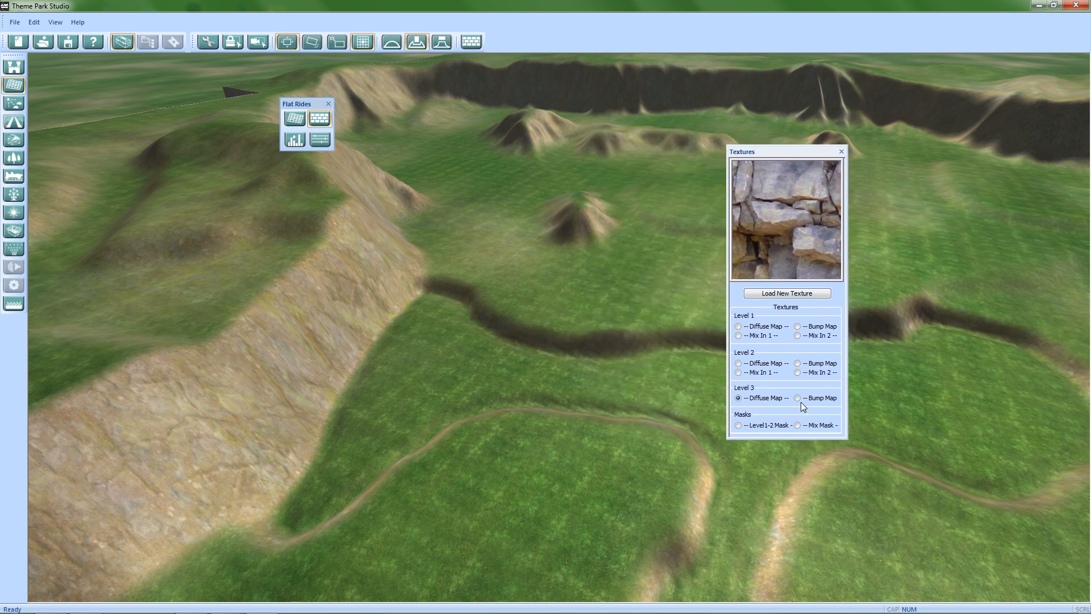
left_click(842, 152)
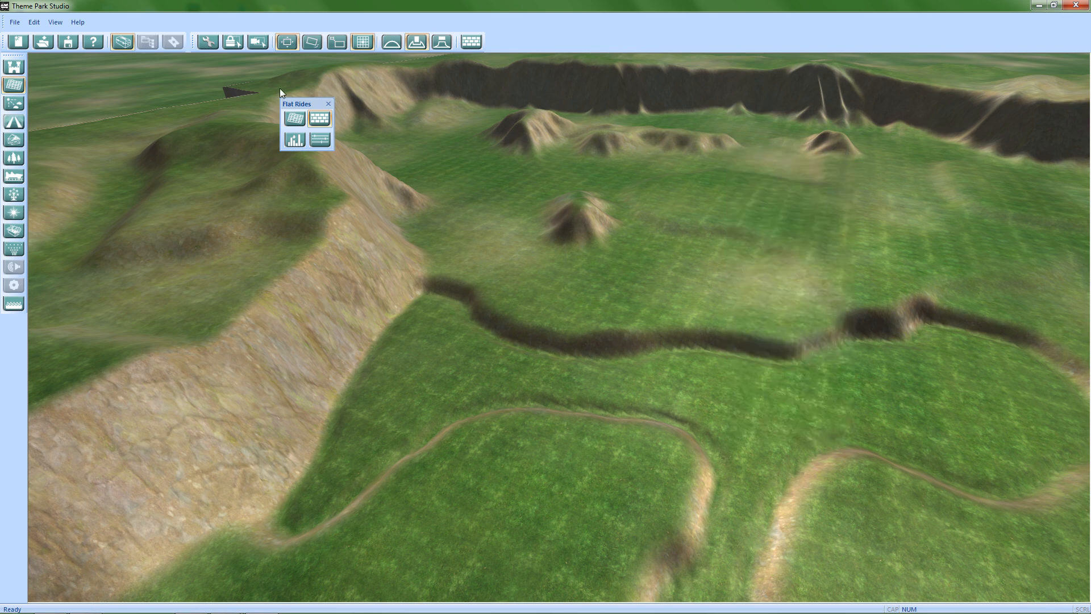
left_click(328, 104)
Examine the ditches, hills and far canyon walls of the terrain to see how the texture levels follow the slopes
right_click_drag(659, 306, 277, 537)
middle_click_drag(277, 536, 581, 467)
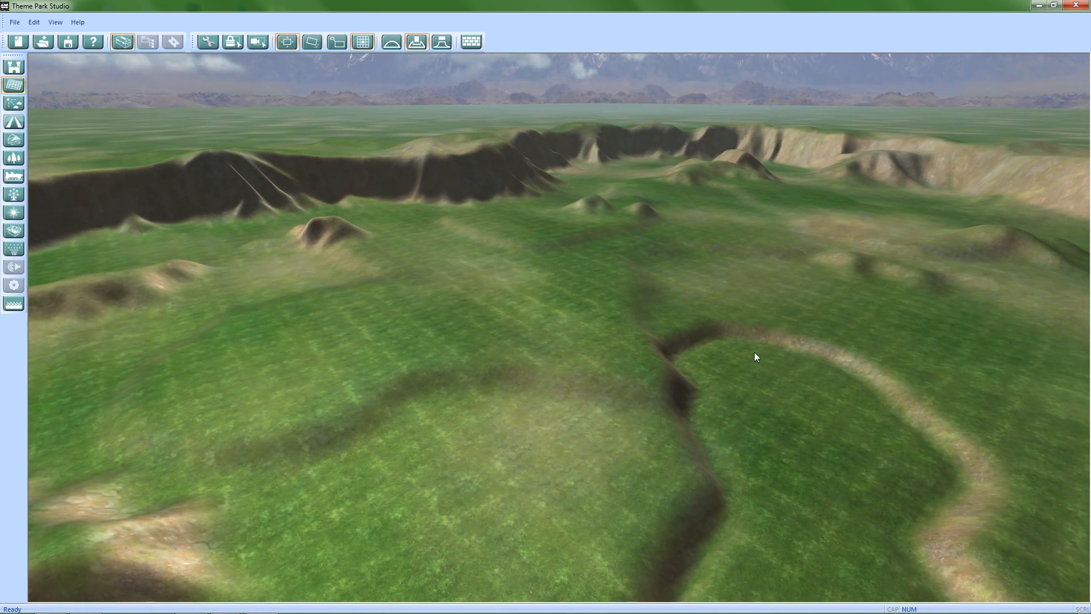
middle_click_drag(622, 349, 873, 500)
middle_click_drag(712, 408, 419, 312)
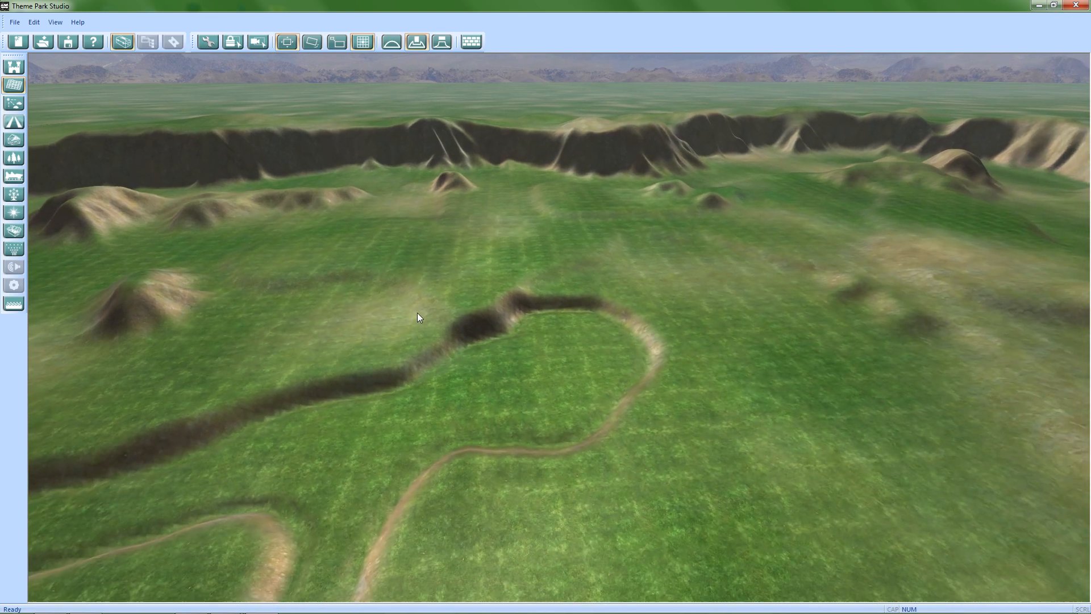
middle_click_drag(602, 390, 480, 401)
middle_click_drag(576, 208, 521, 409)
middle_click_drag(541, 287, 396, 276)
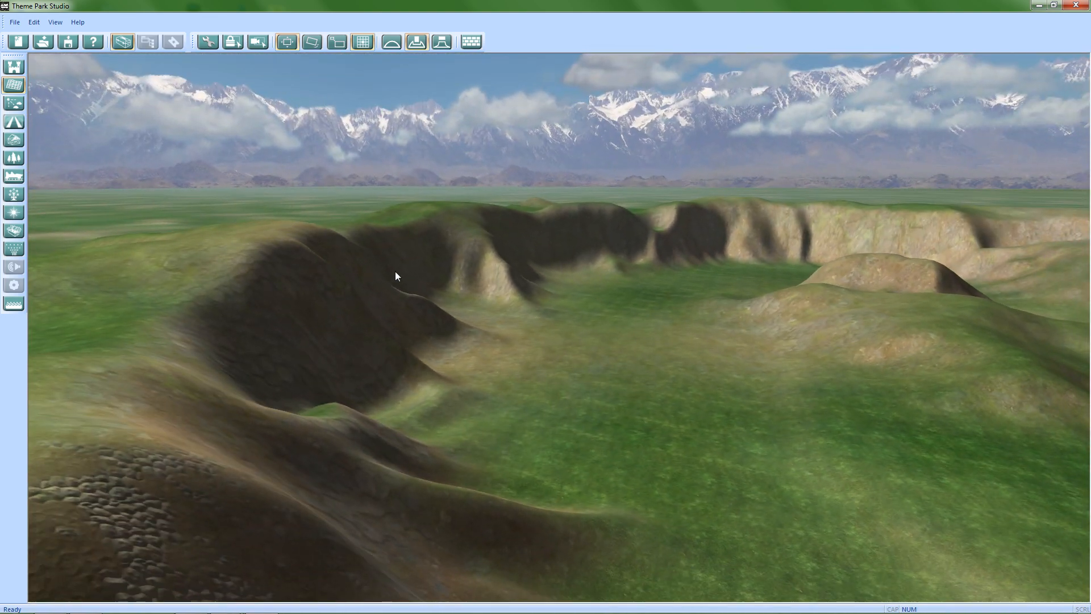
middle_click_drag(627, 349, 507, 284)
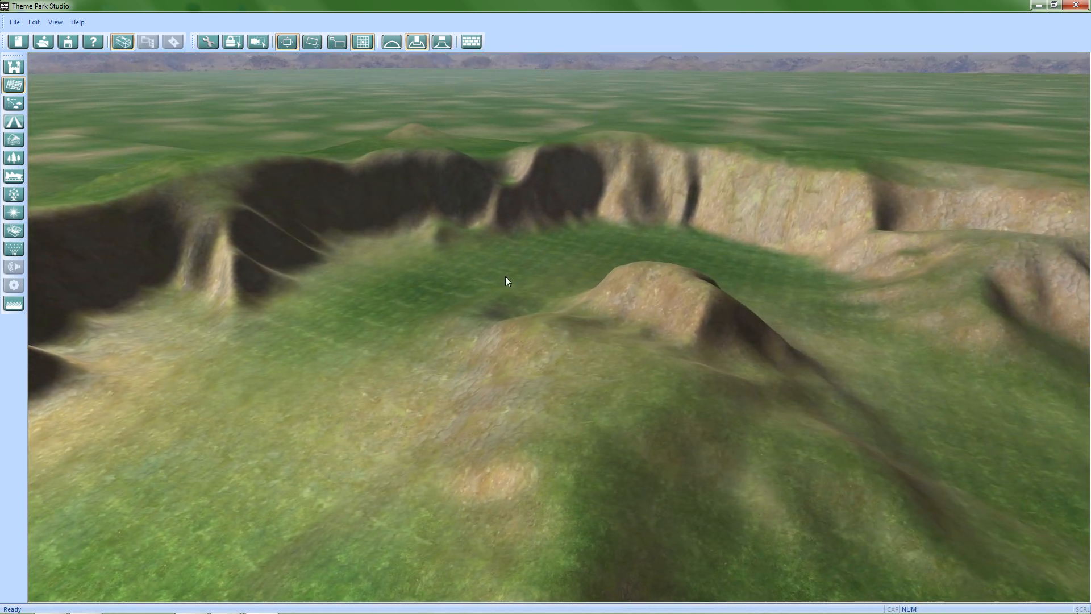
middle_click_drag(638, 315, 581, 288)
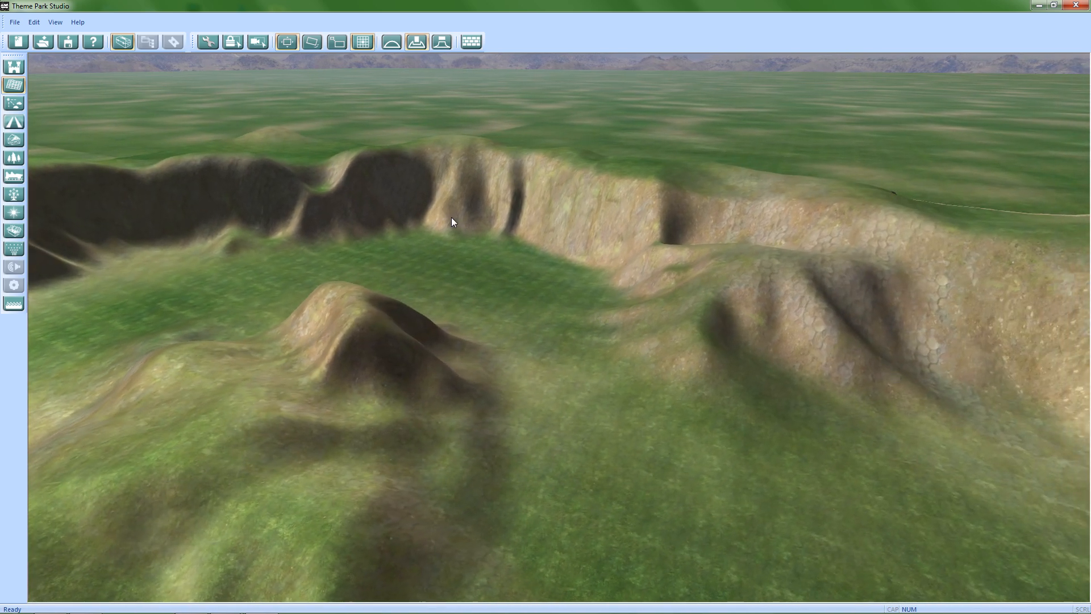
Survey the whole valley from above, from the winding ditches and rock wall back to the two buildings
middle_click_drag(529, 280, 320, 487)
middle_click_drag(850, 275, 305, 267)
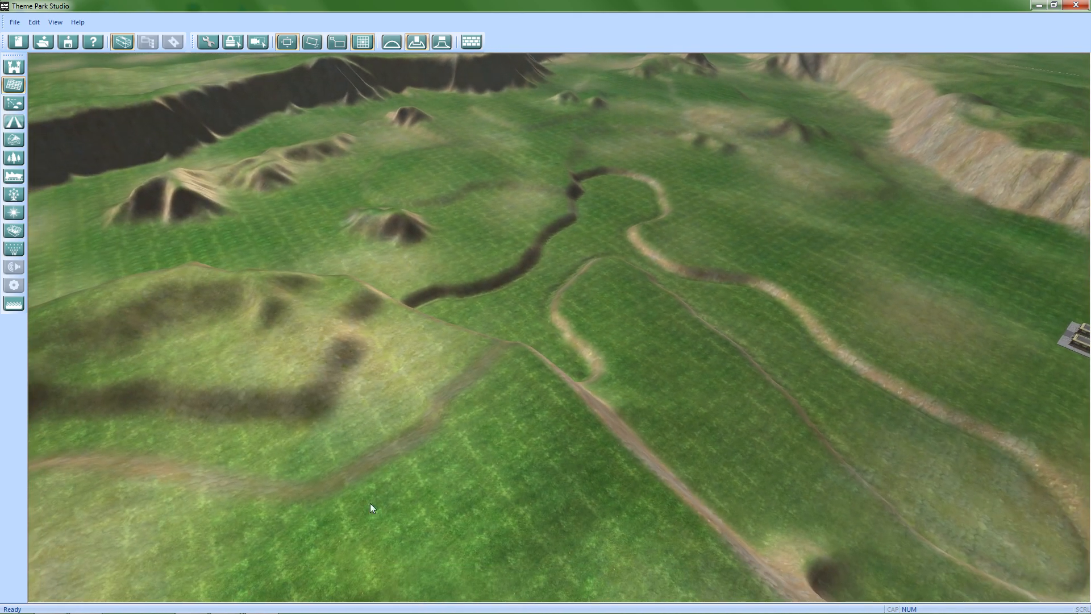
mouse_move(680, 344)
middle_mouse_down()
mouse_move(44, 595)
mouse_move(686, 340)
middle_mouse_up()
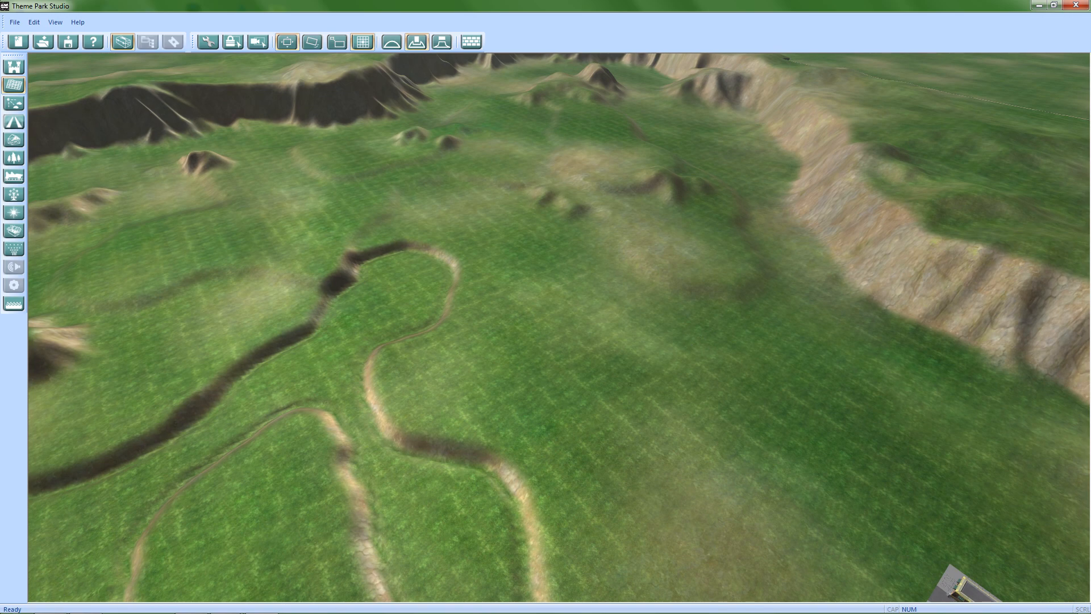
middle_click_drag(616, 263, 768, 322)
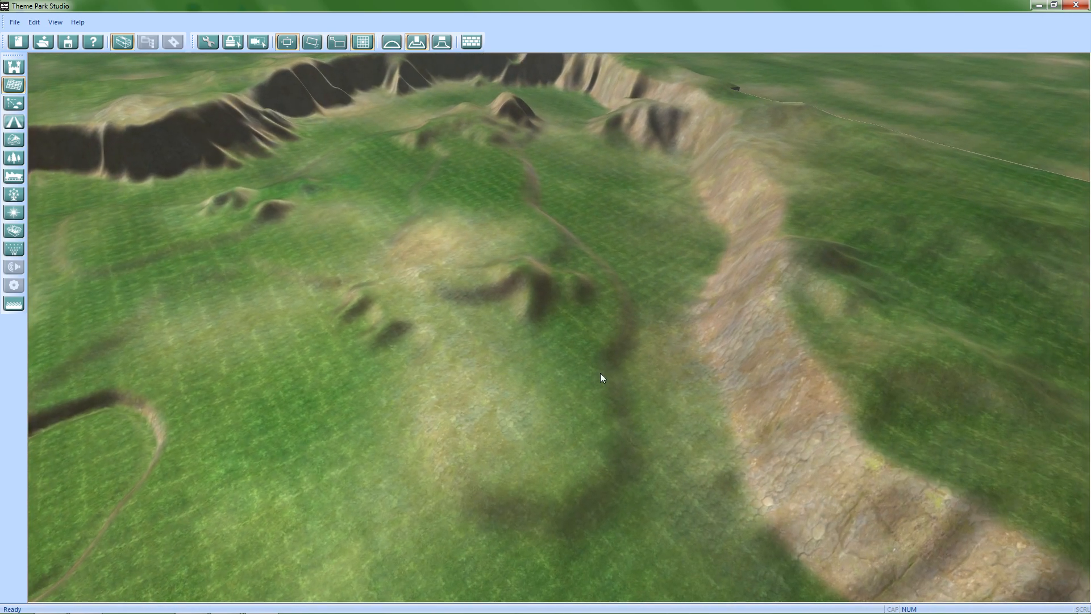
middle_click_drag(697, 414, 497, 438)
middle_click_drag(495, 399, 860, 219)
middle_click_drag(928, 363, 563, 322)
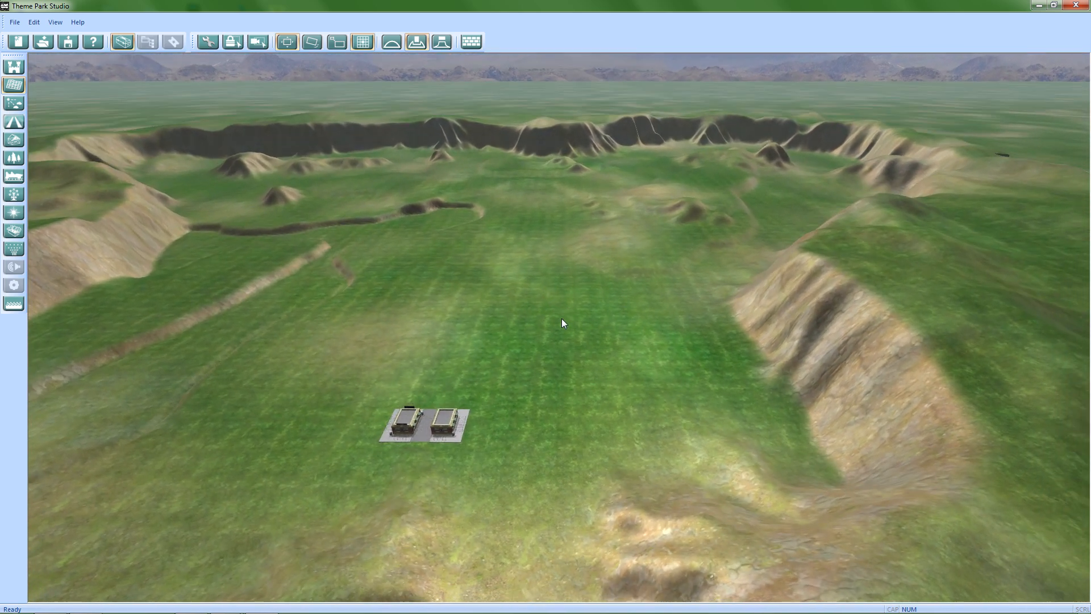
Reopen the terrain tools, show and close the Textures and Terrain Forming settings, and look over the valley's hills
left_click(14, 89)
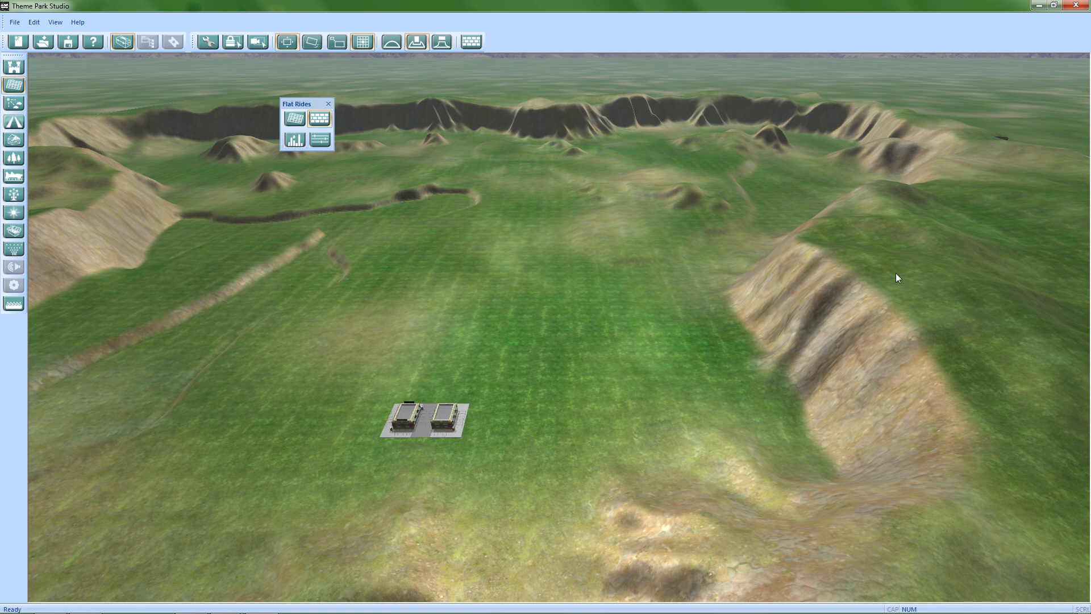
middle_click_drag(735, 272, 681, 206)
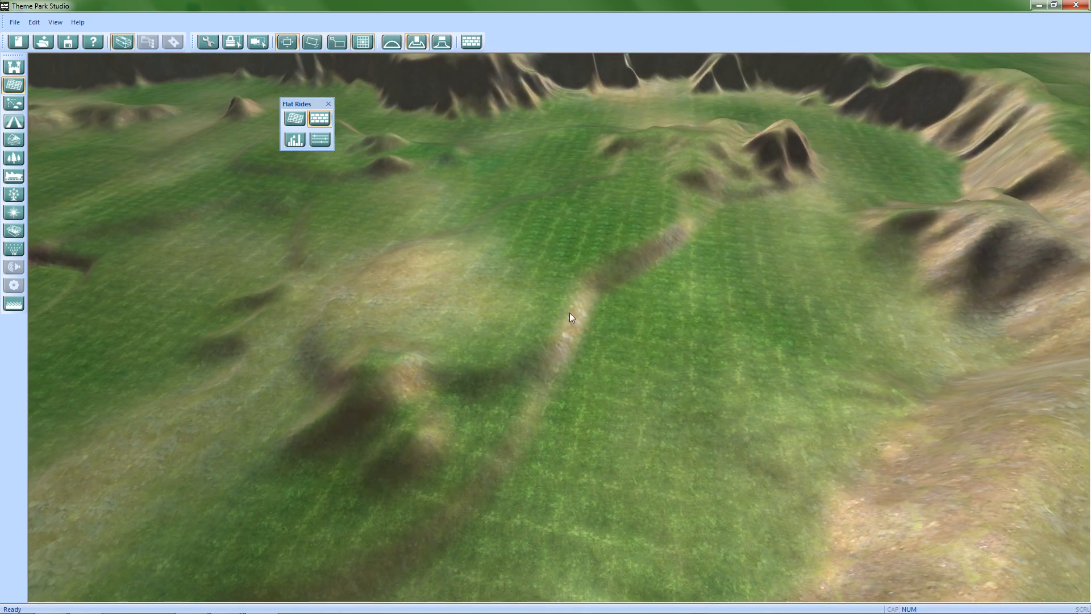
left_click(320, 117)
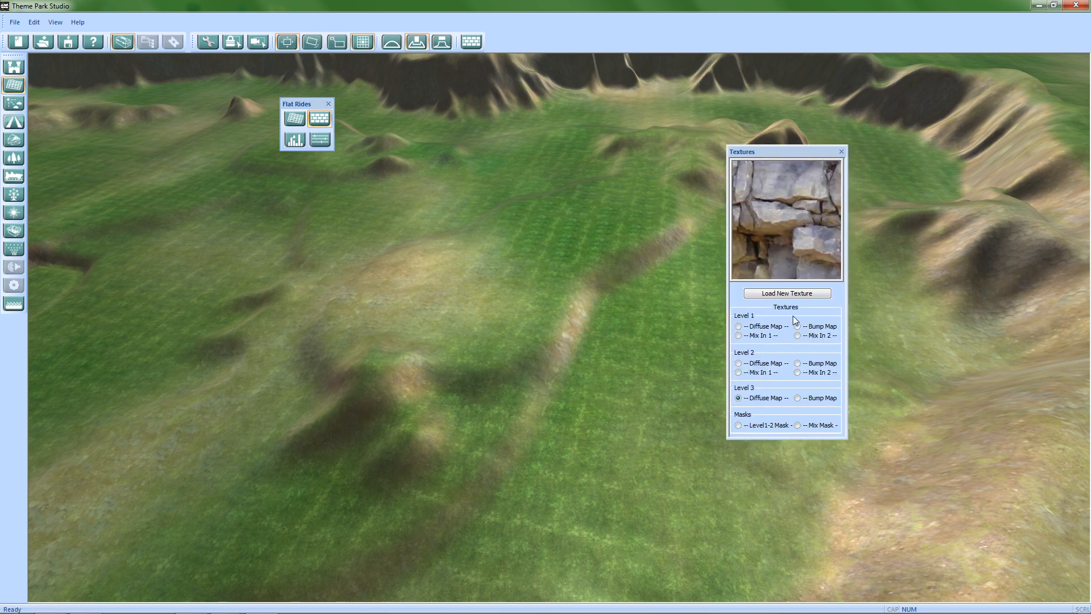
left_click(841, 151)
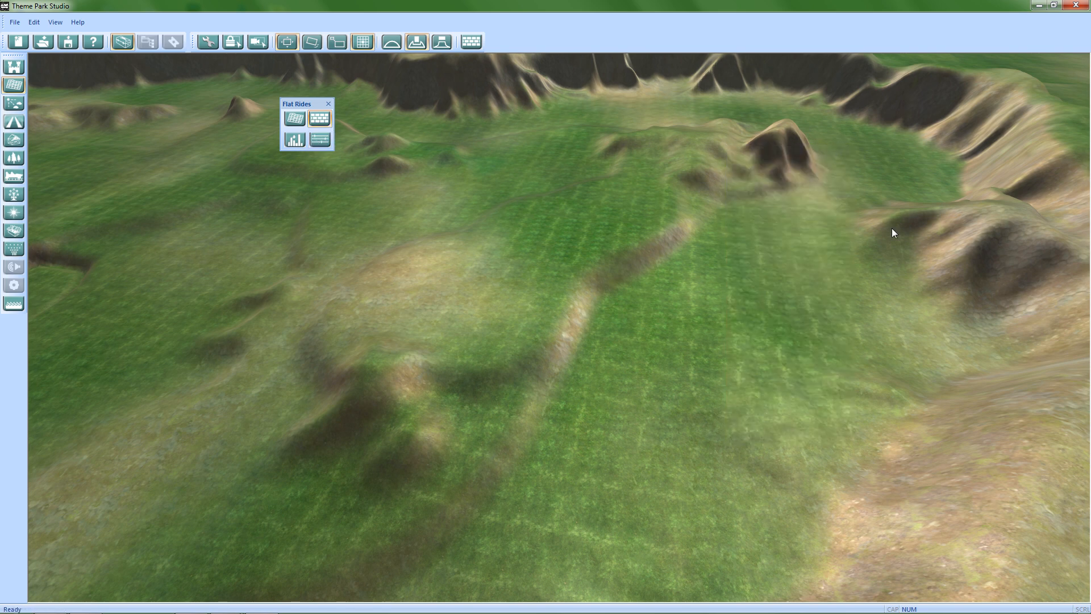
left_click(295, 139)
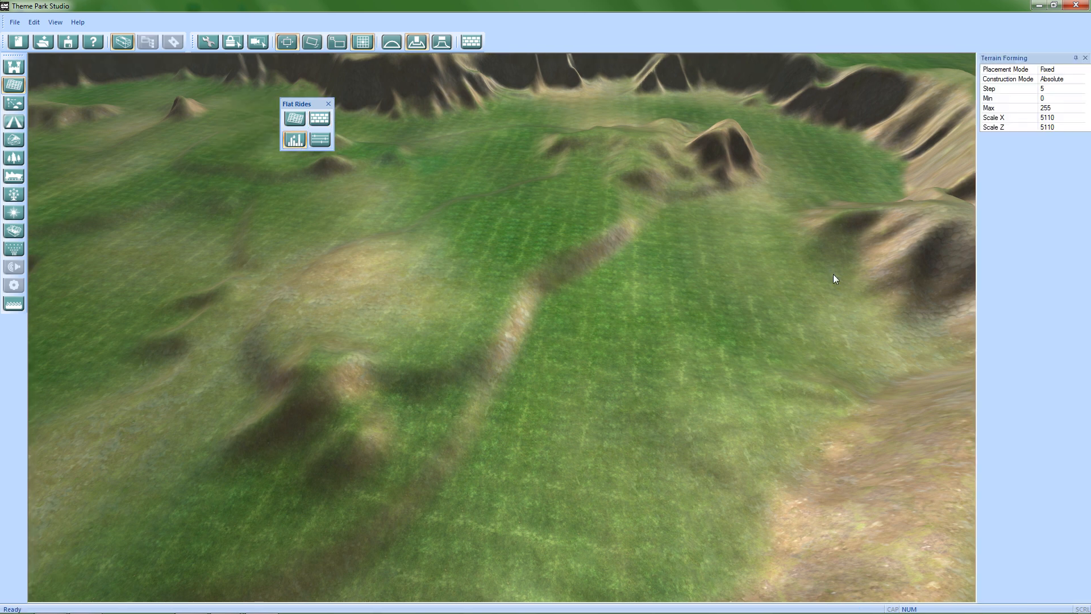
left_click(1086, 57)
scroll(542, 282, "down", 5)
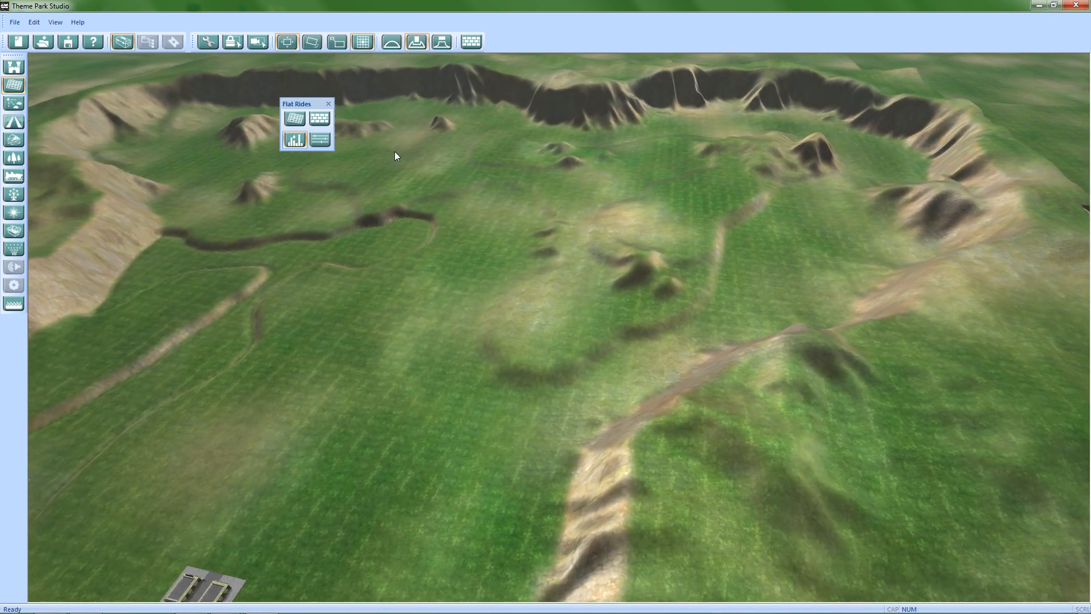
Show the terrain textures once more, and close them and the terrain tools
left_click(319, 117)
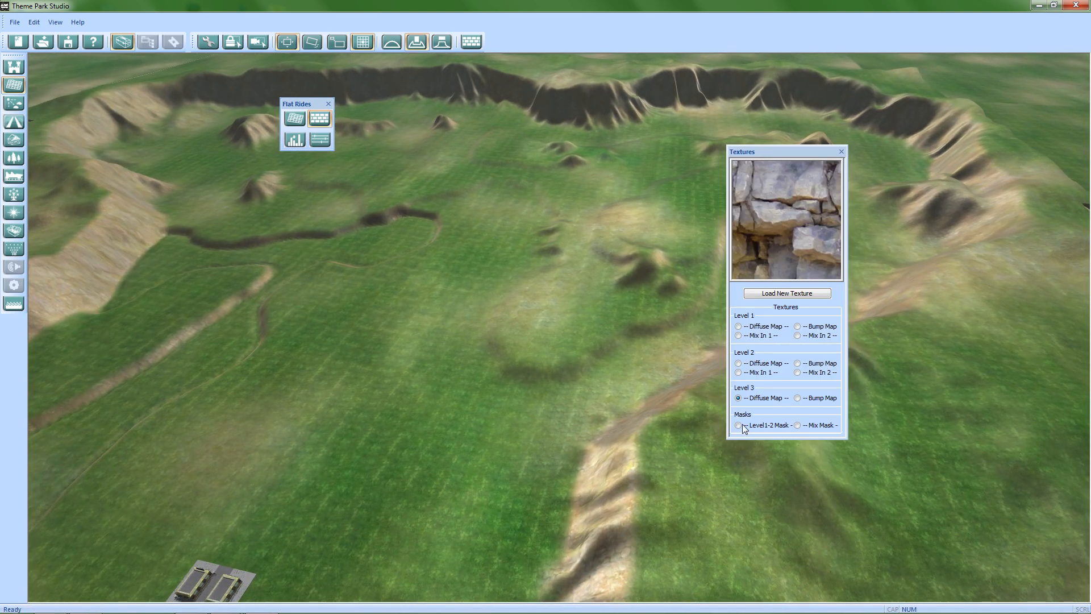
left_click(842, 152)
middle_click_drag(396, 323, 689, 309)
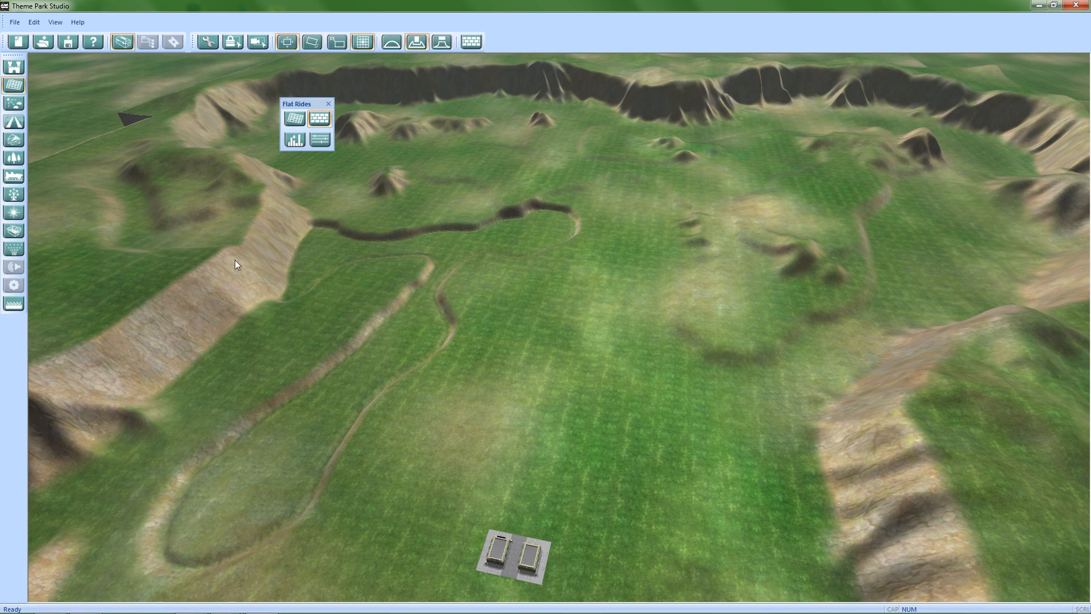
left_click(329, 104)
View the valley from the cliff side and open the Environment library of skies
middle_click_drag(275, 199, 1057, 390)
right_click_drag(1057, 390, 559, 361)
middle_click_drag(559, 360, 256, 341)
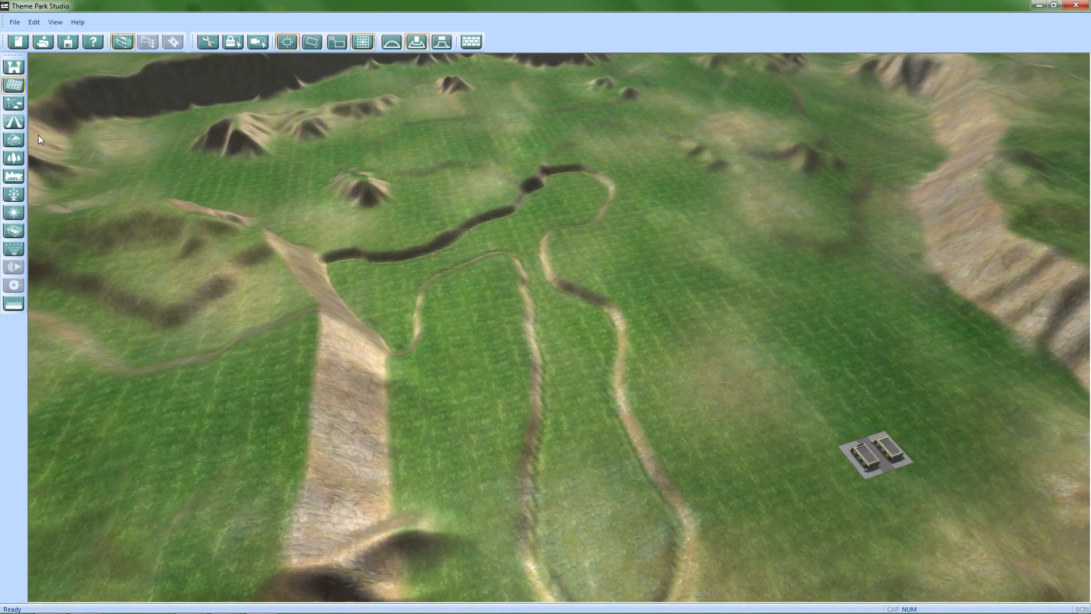
left_click(14, 103)
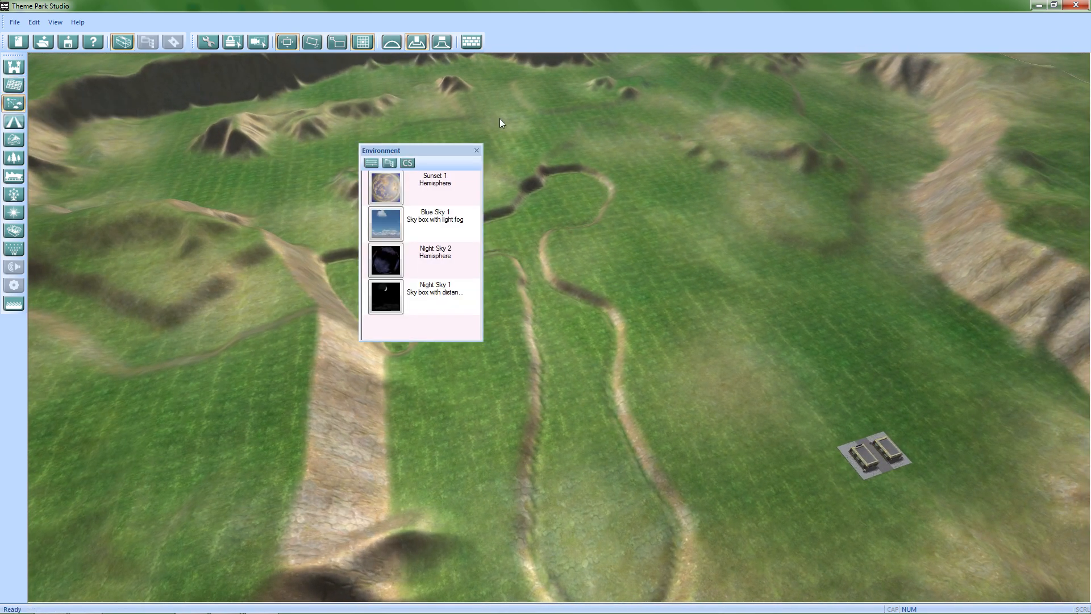
Survey the valley's ditches, hills and cliffs against the current sky, from the snowy horizon down to the looping ditch
right_click_drag(660, 311, 667, 391)
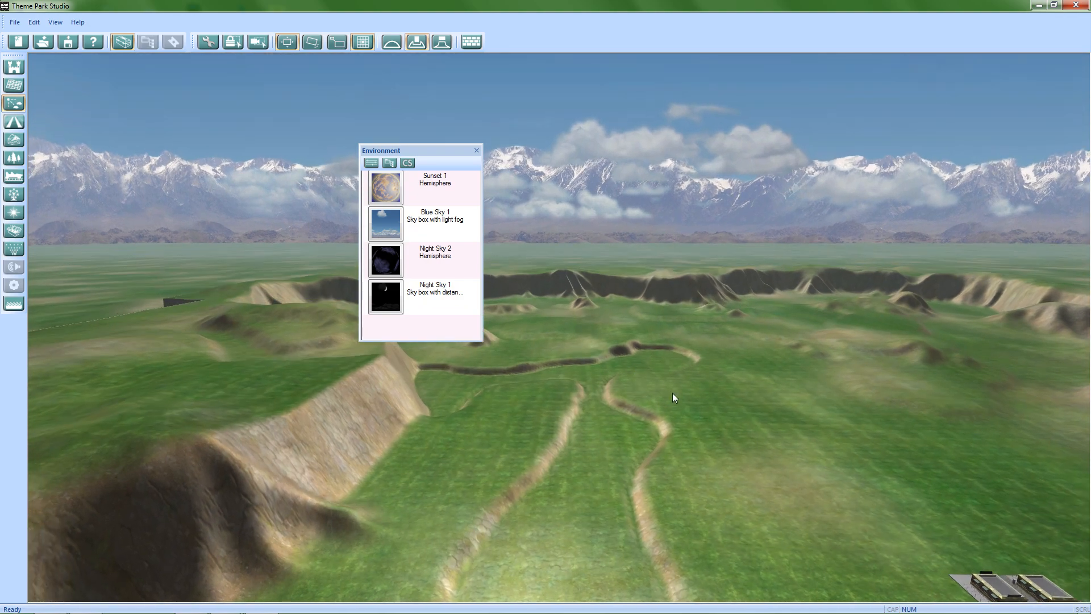
middle_click_drag(667, 391, 524, 382)
right_click_drag(588, 401, 595, 341)
middle_click_drag(580, 364, 527, 490)
scroll(642, 418, "up", 5)
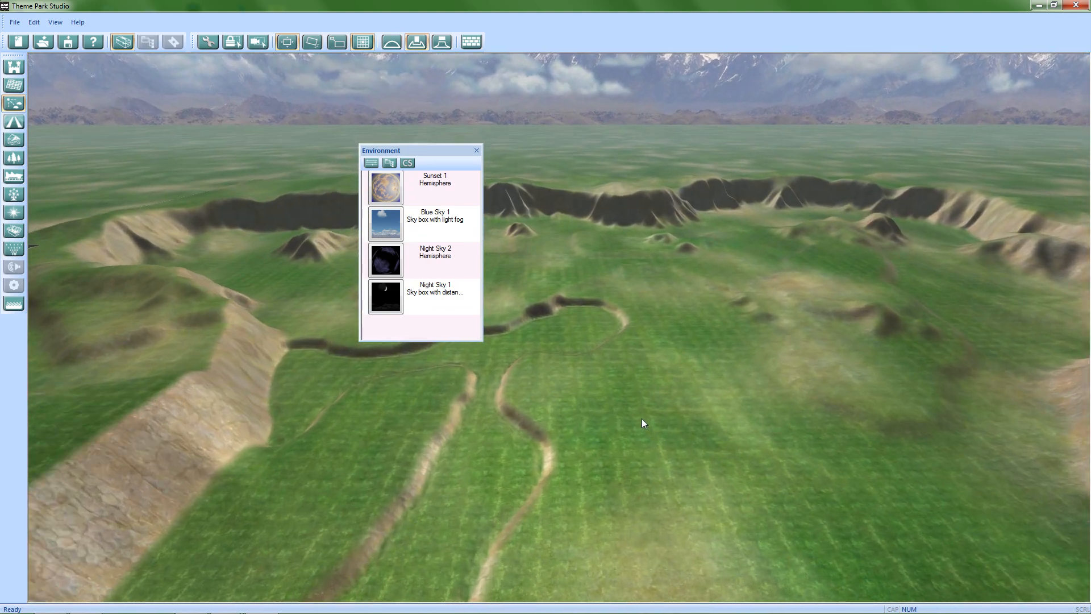
scroll(642, 424, "up", 10)
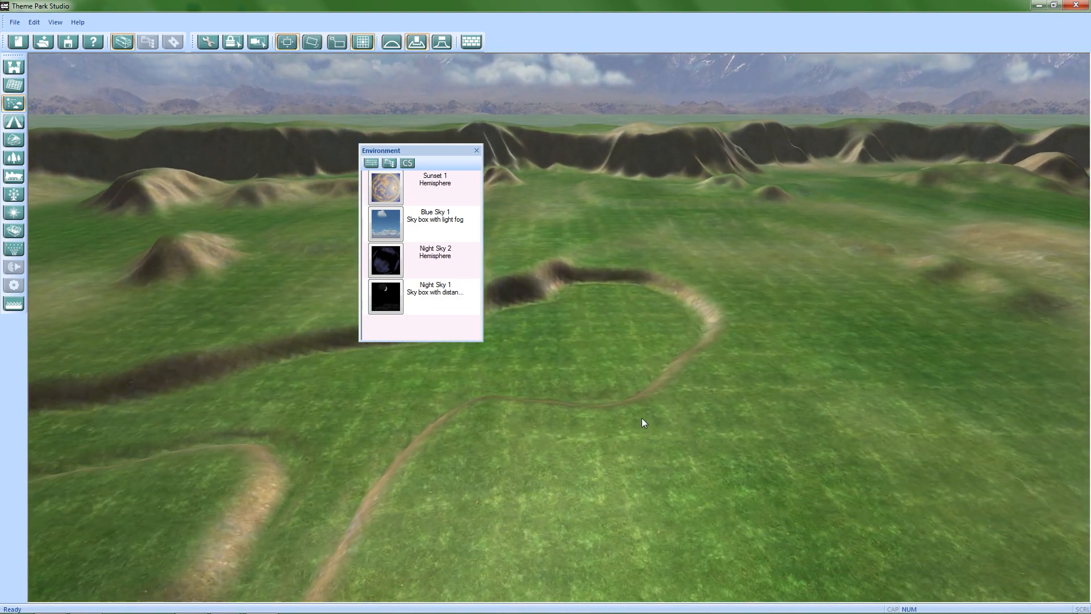
scroll(642, 422, "up", 8)
right_click_drag(681, 392, 597, 438)
Try the Sunset 1 and night skies on the valley, and switch back to Blue Sky 1 to compare the lighting
left_click(400, 196)
left_click(389, 215)
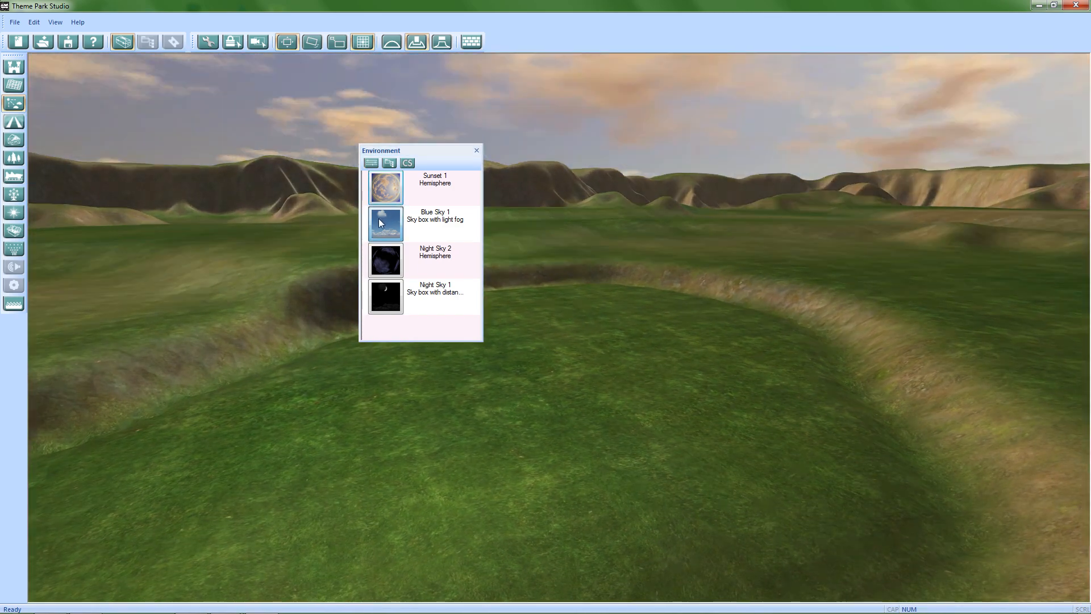
left_click(392, 275)
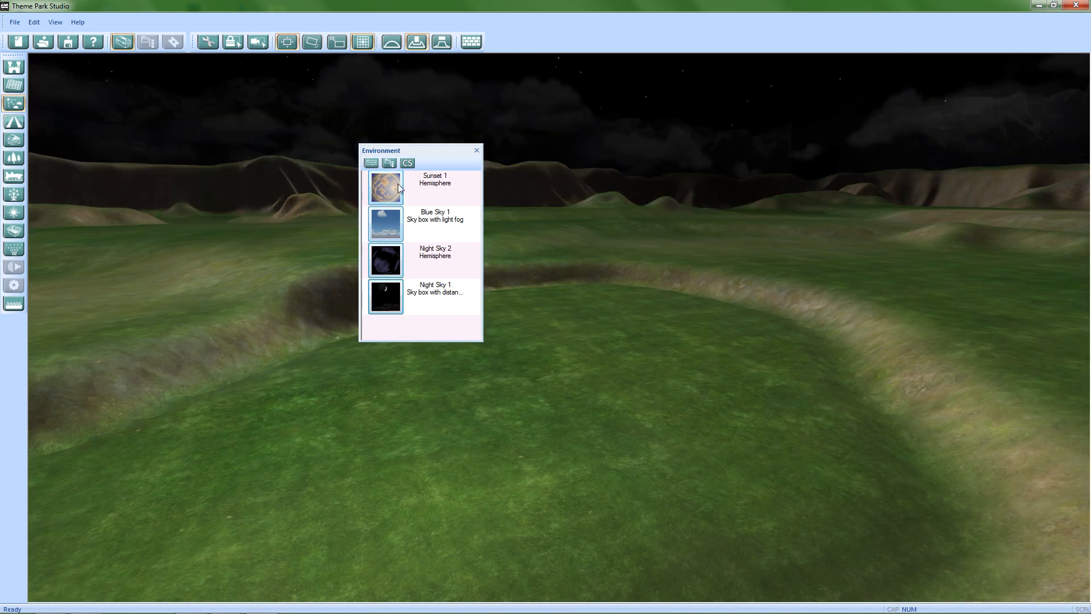
left_click(385, 224)
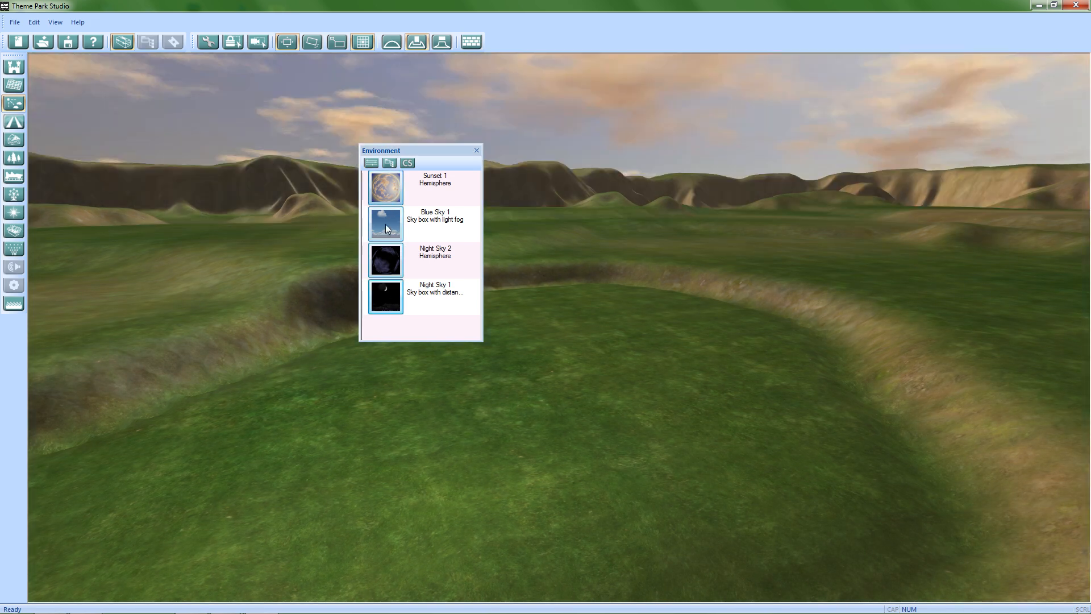
left_click(385, 224)
right_click_drag(615, 244, 679, 267)
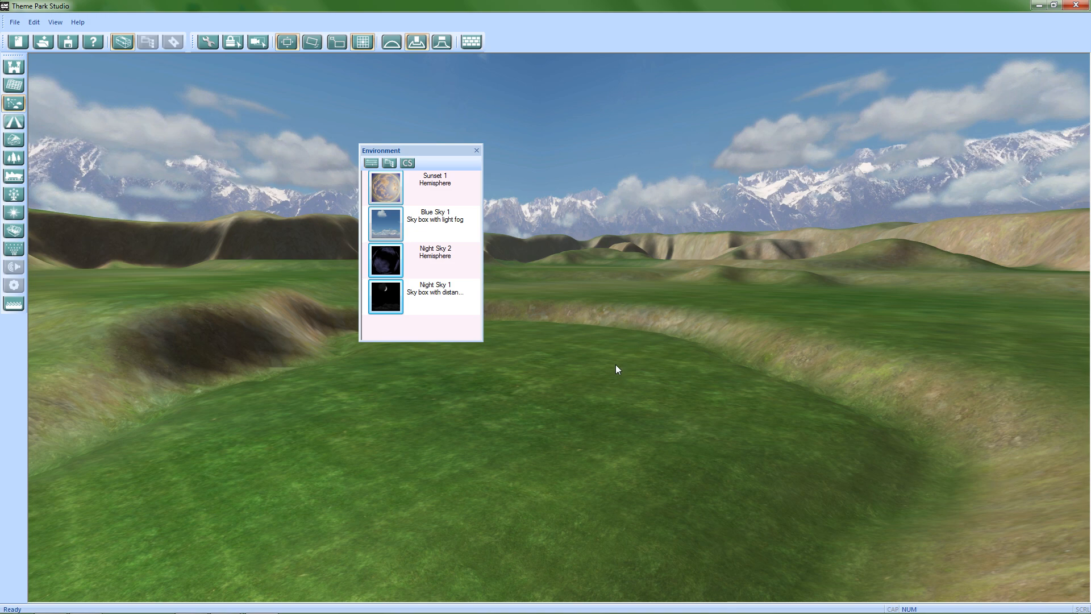
right_click_drag(616, 364, 605, 326)
scroll(605, 326, "down", 8)
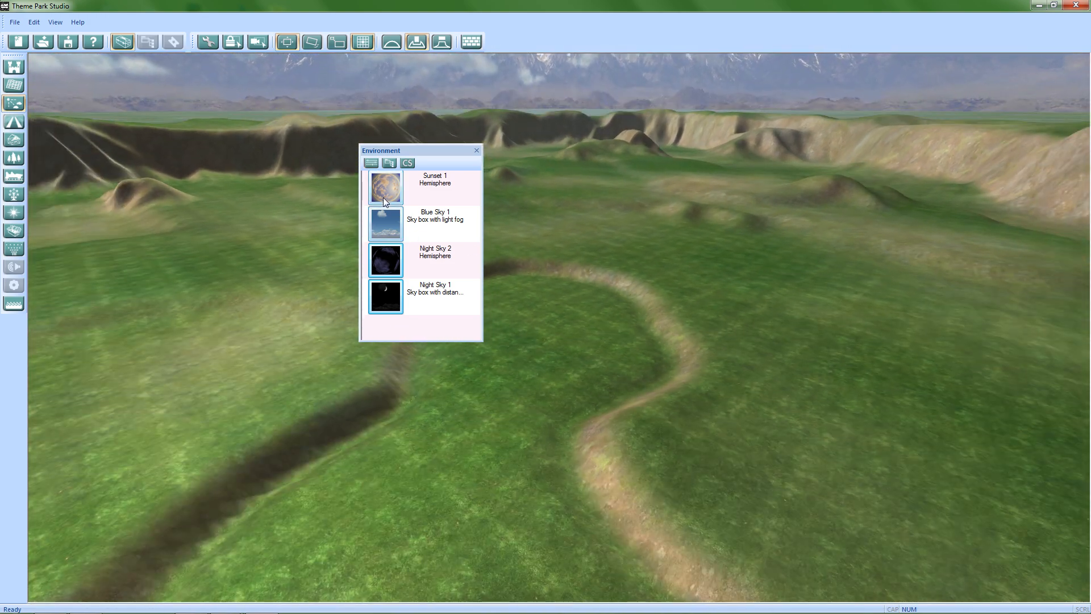
Apply the Sunset 1 sky and view it over the cliffs, the ditches and the two buildings
left_click(391, 193)
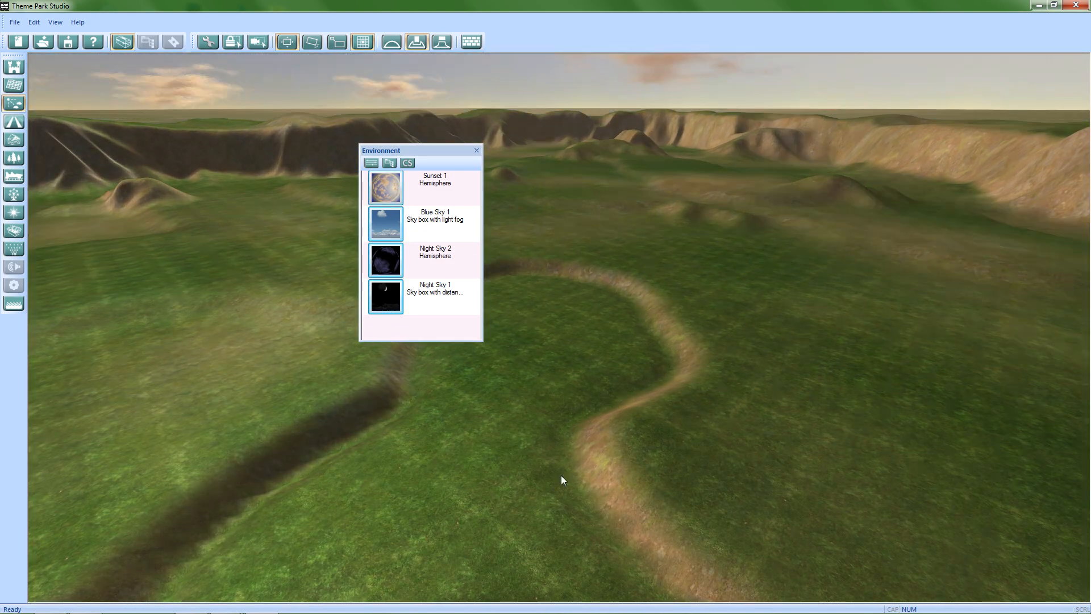
right_click_drag(652, 363, 799, 346)
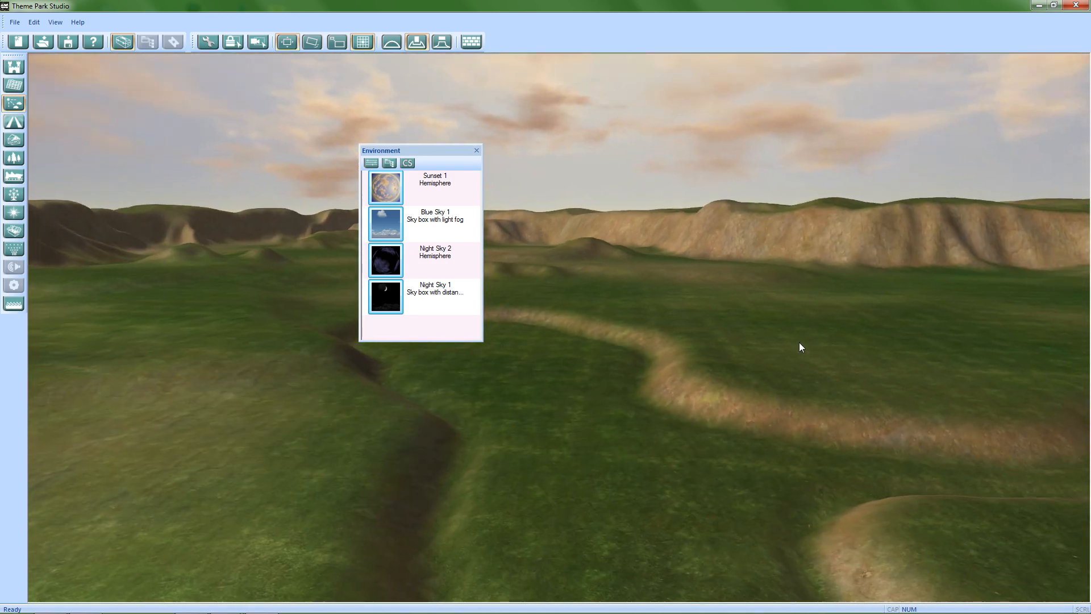
right_click_drag(366, 446, 621, 494)
scroll(636, 384, "down", 5)
right_click_drag(649, 443, 585, 417)
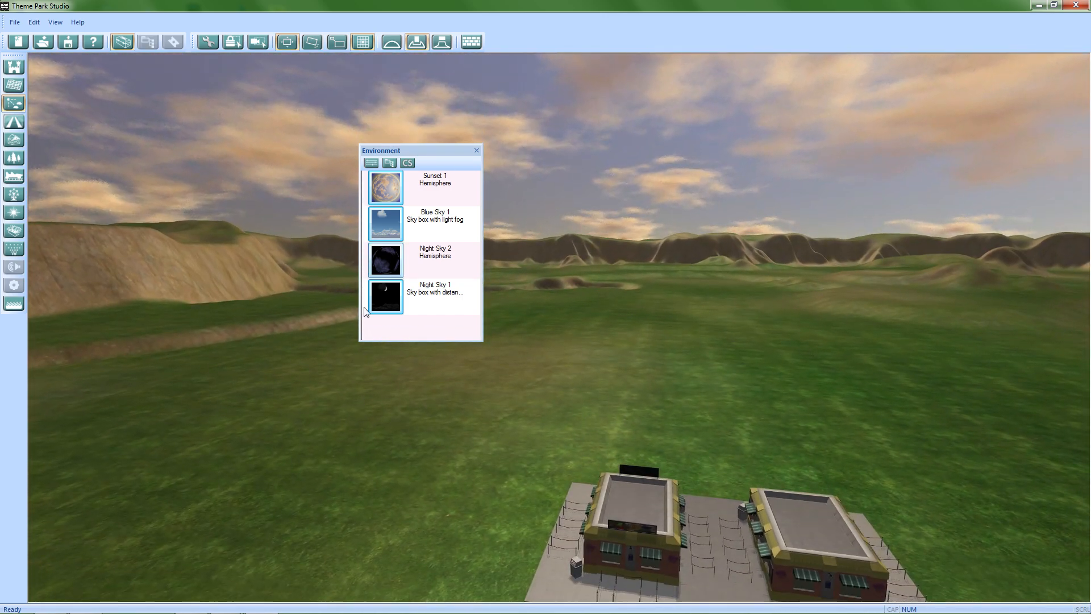
Apply the Night Sky 2 environment and view it over the two buildings and the looping ditch
left_click(385, 253)
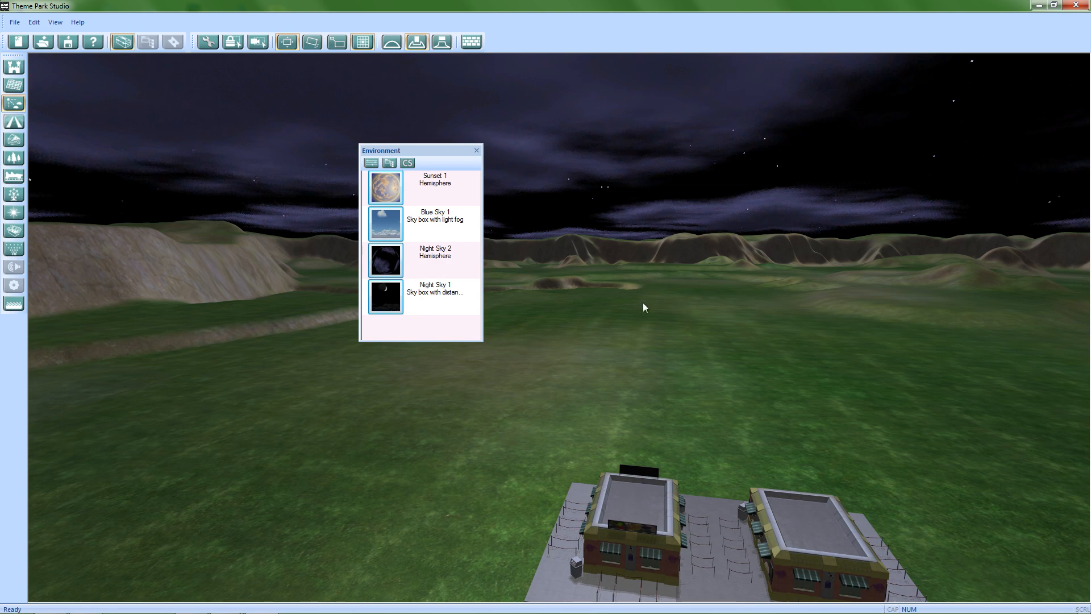
right_click_drag(656, 385, 692, 295)
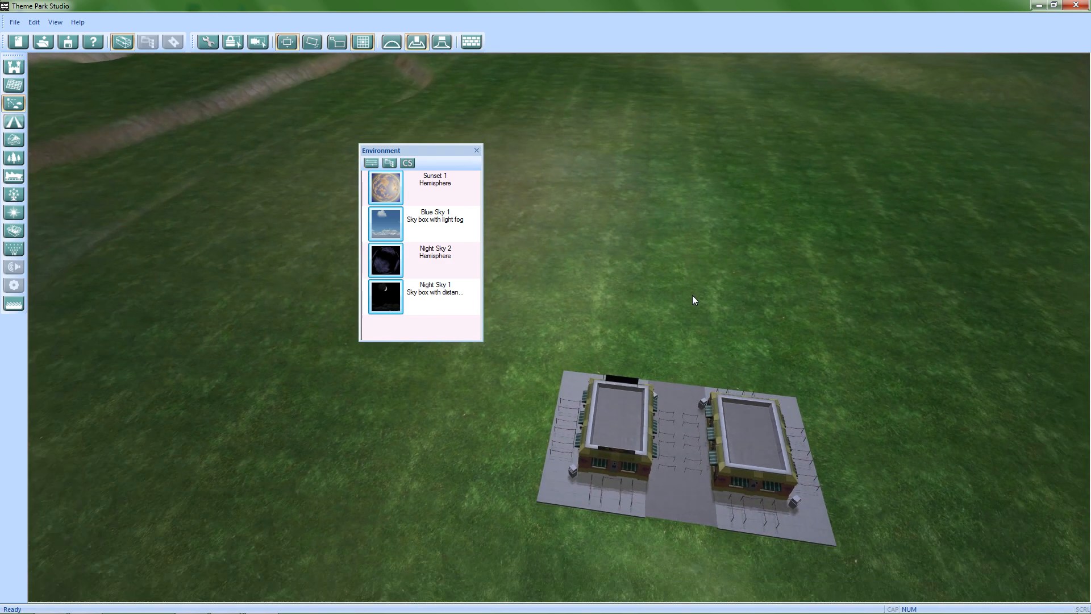
scroll(692, 295, "down", 5)
right_click_drag(708, 435, 528, 261)
right_click_drag(442, 157, 791, 352)
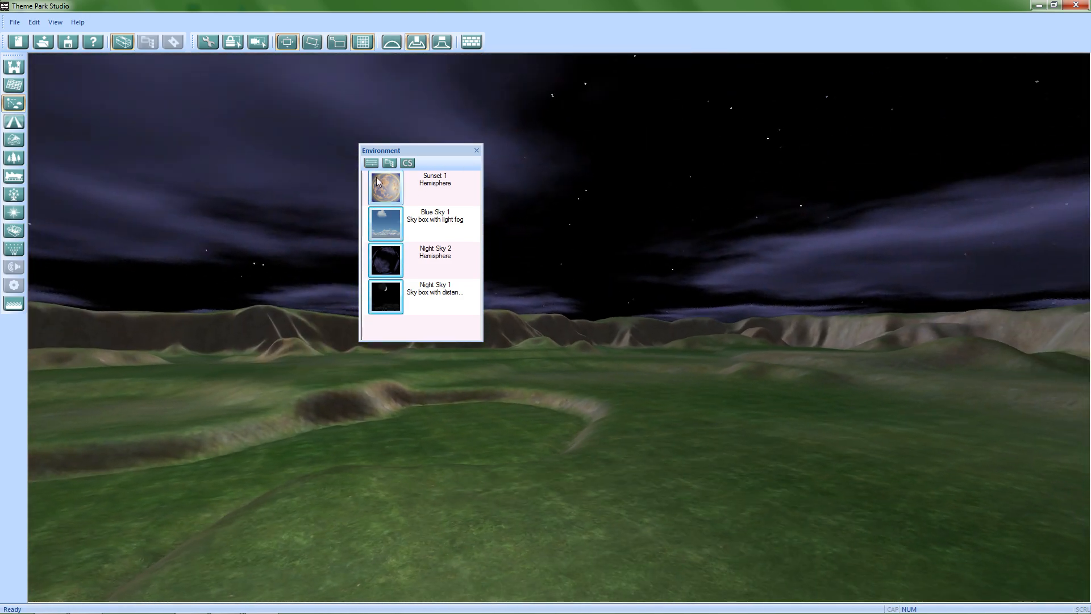
Preview the remaining night sky and Sunset 1, restore Blue Sky 1, and close the Environment library
left_click(382, 197)
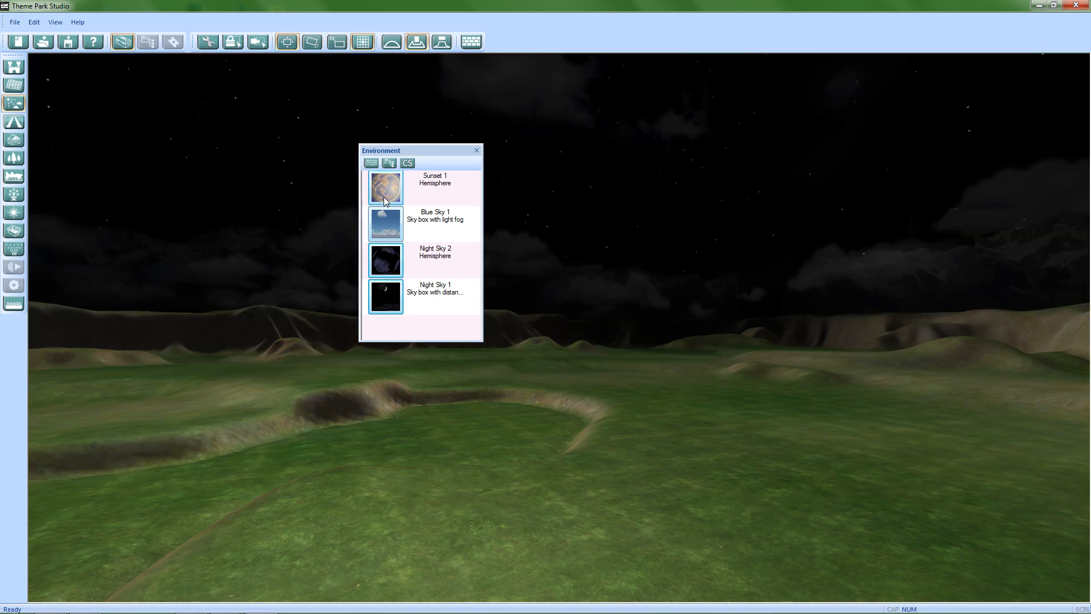
left_click(387, 192)
left_click(388, 228)
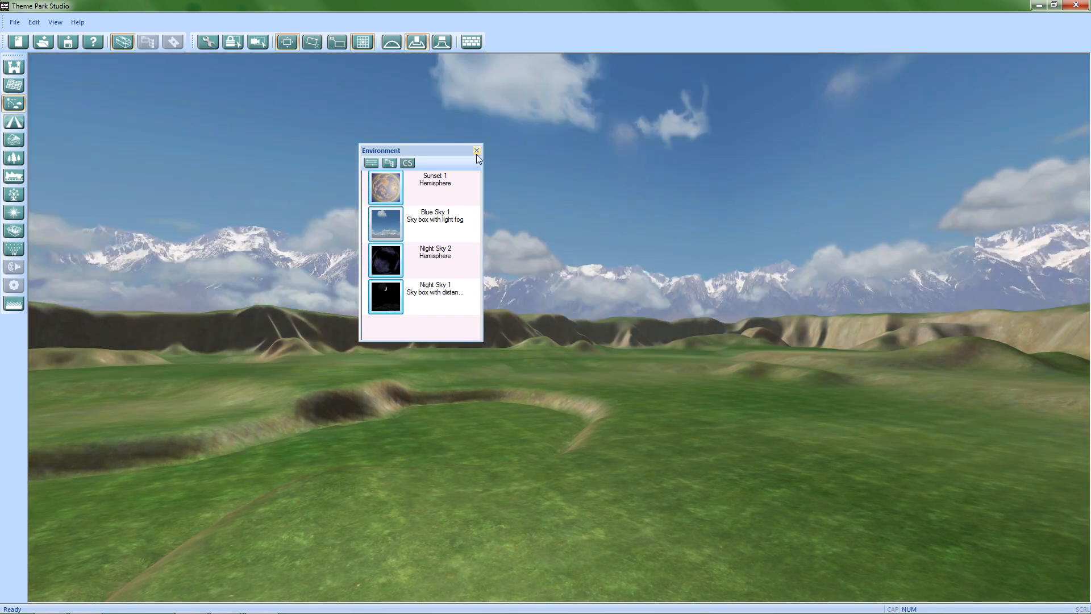
left_click(476, 151)
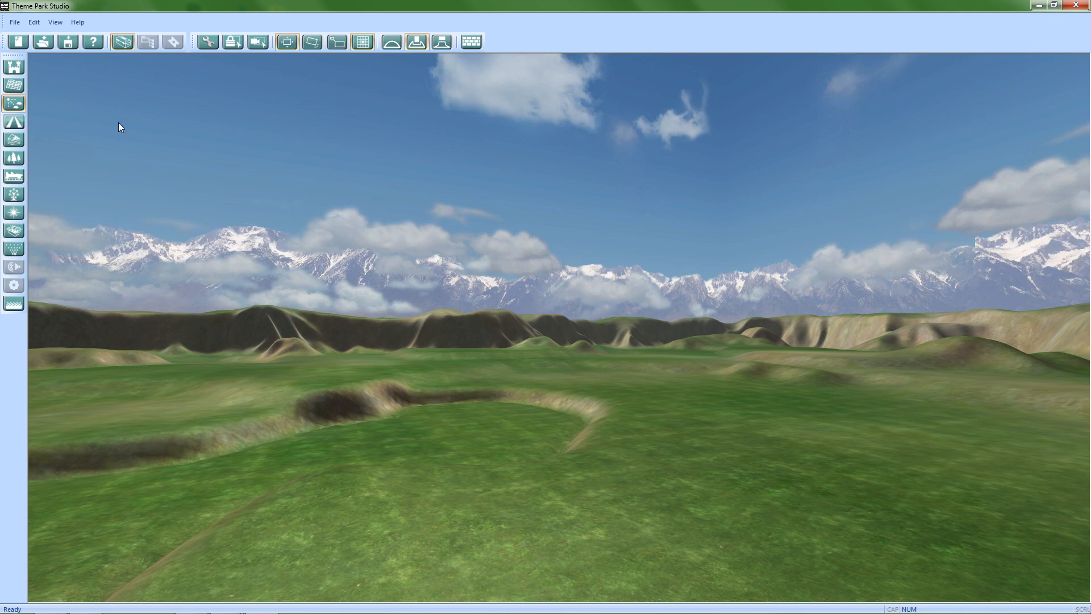
Open the custom path tools and start a path at the end of the pavement between the two buildings
middle_click_drag(465, 393, 560, 315)
right_click_drag(756, 408, 123, 226)
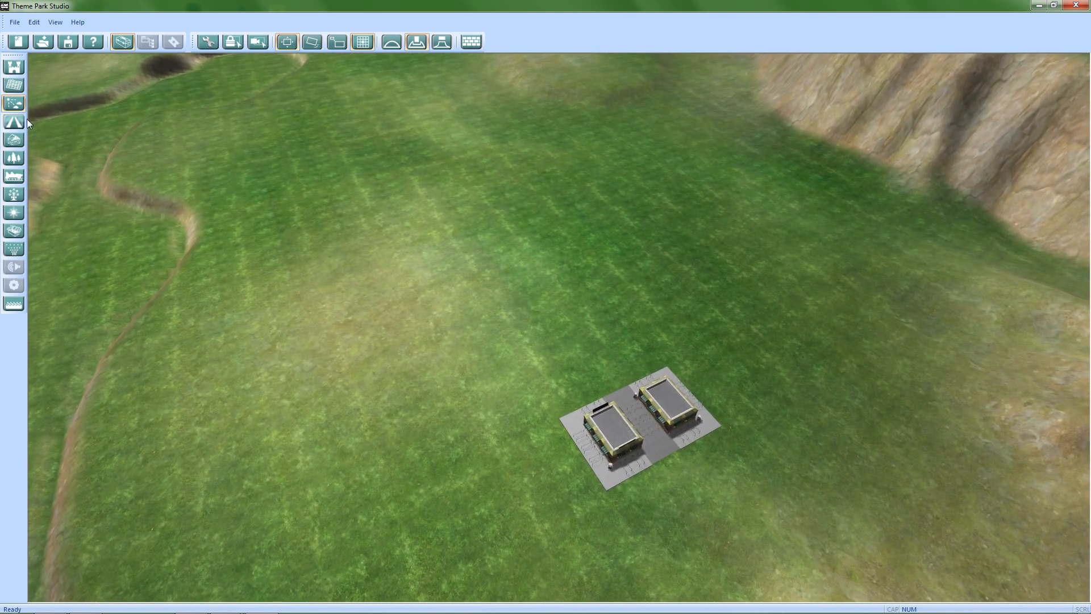
left_click(20, 121)
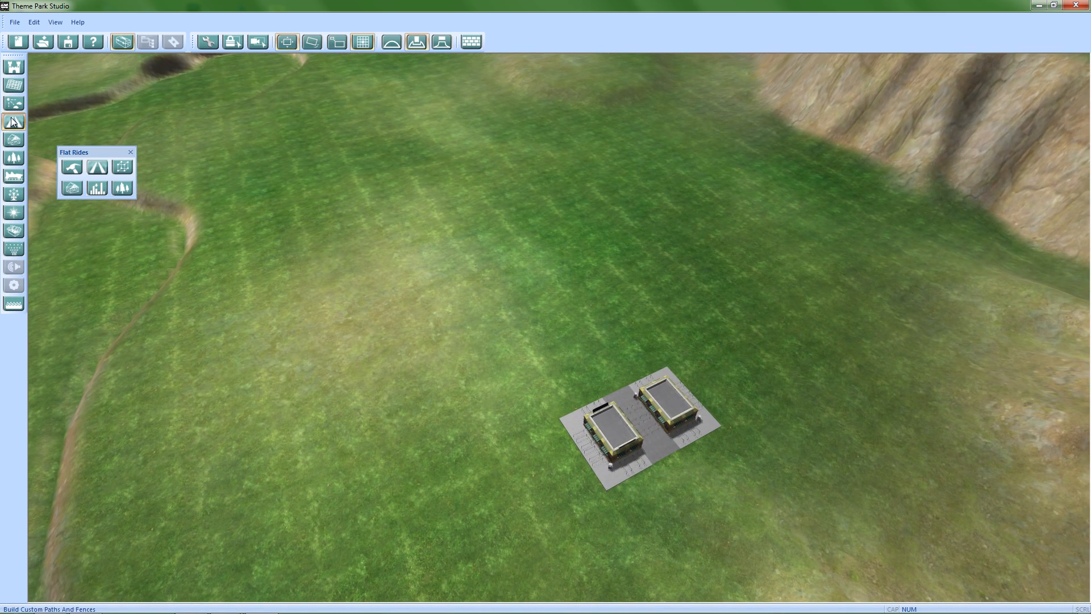
scroll(602, 360, "up", 5)
right_click_drag(485, 366, 540, 415)
left_click(72, 167)
left_click(550, 426)
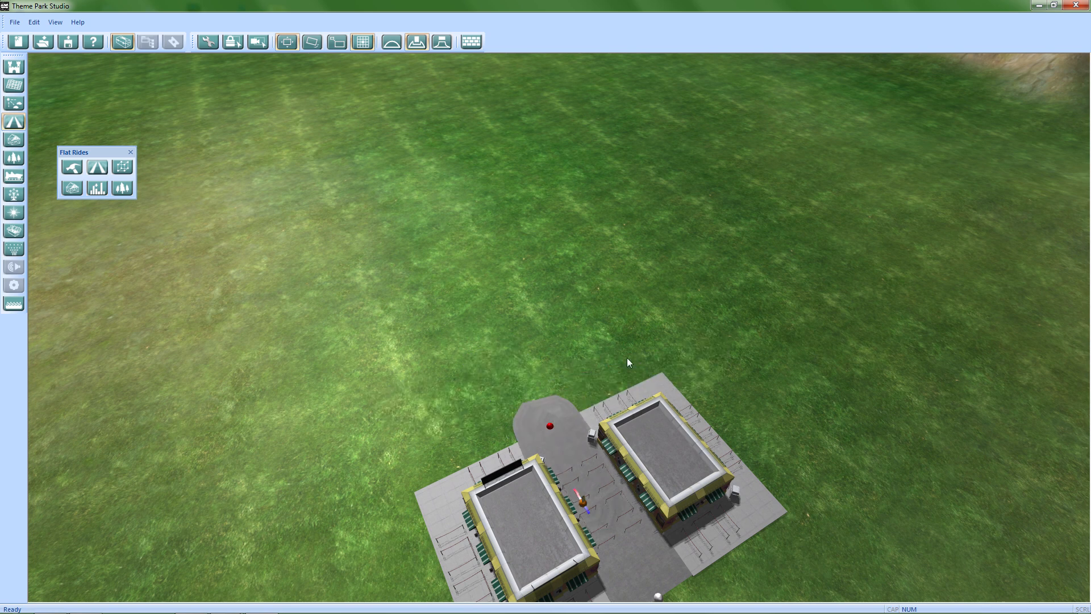
Turn off grid snapping and lay a winding S-shaped path from the buildings across the grass with three more points
key("alt")
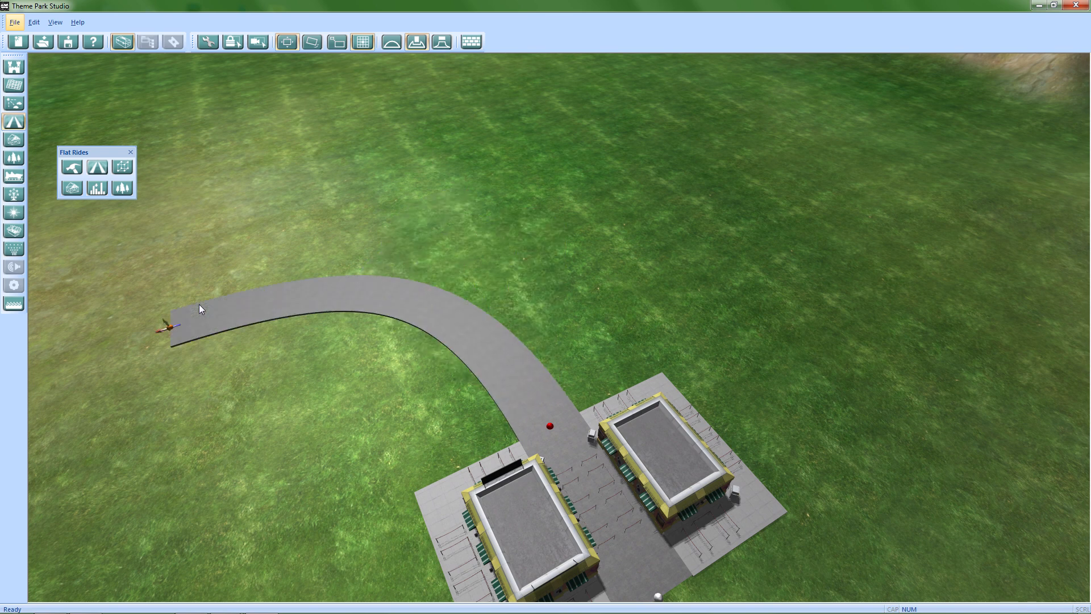
key("alt")
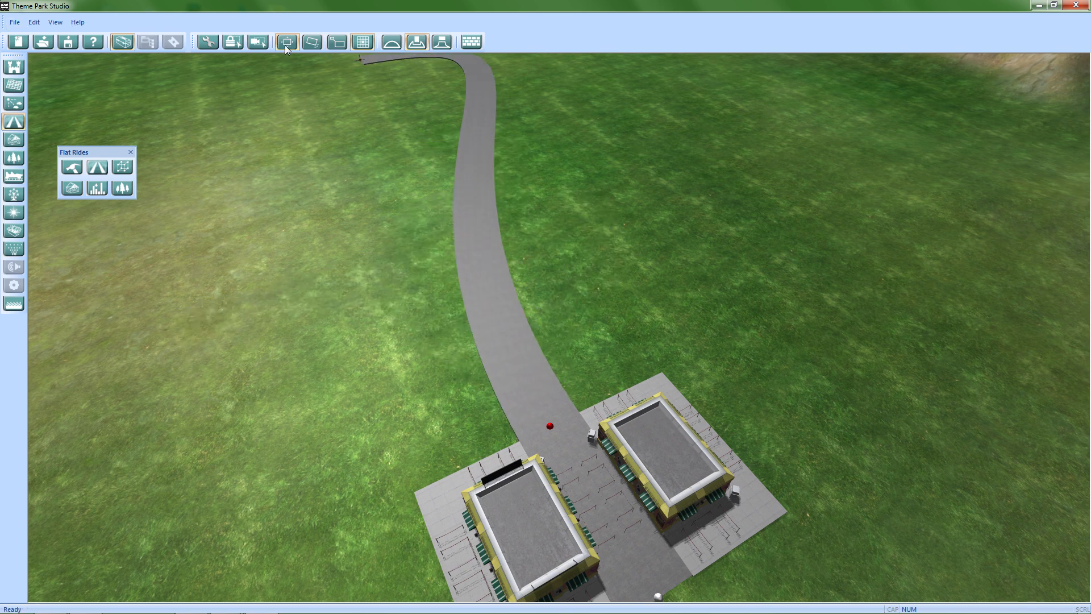
left_click(371, 319)
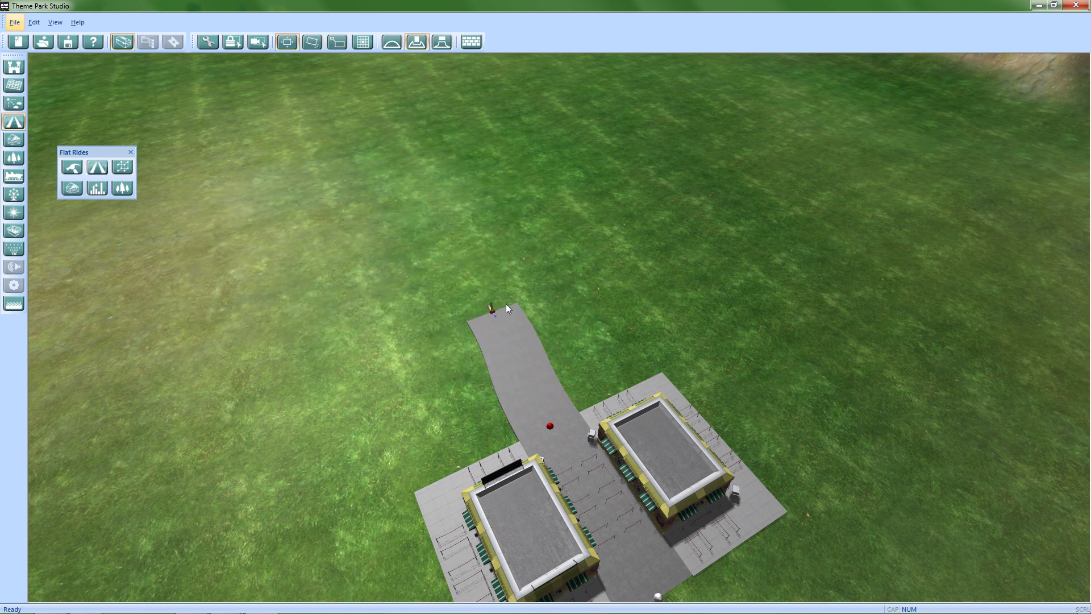
left_click(510, 252)
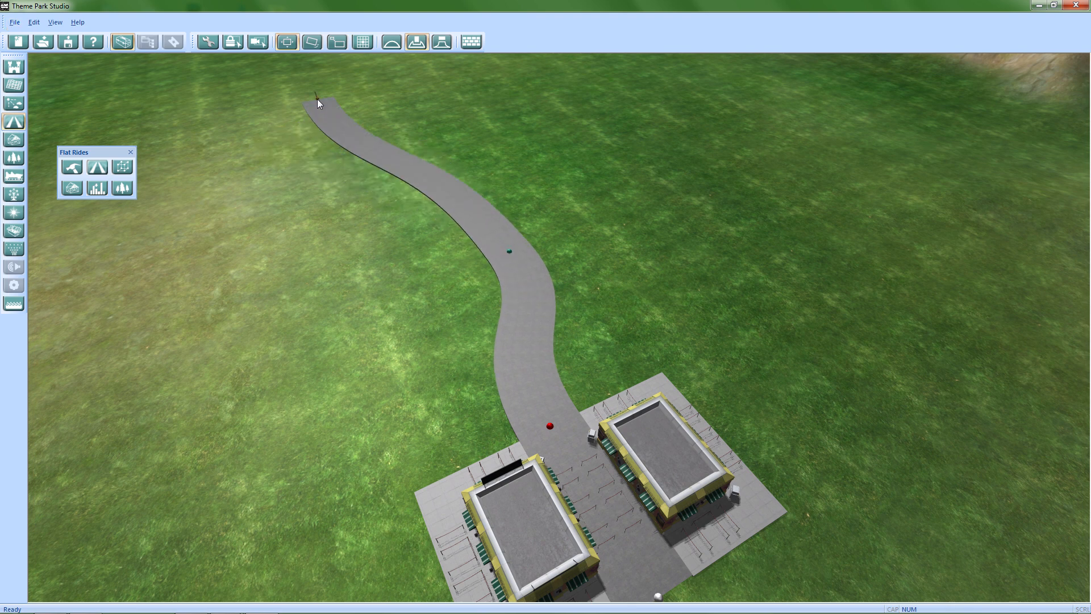
left_click(348, 202)
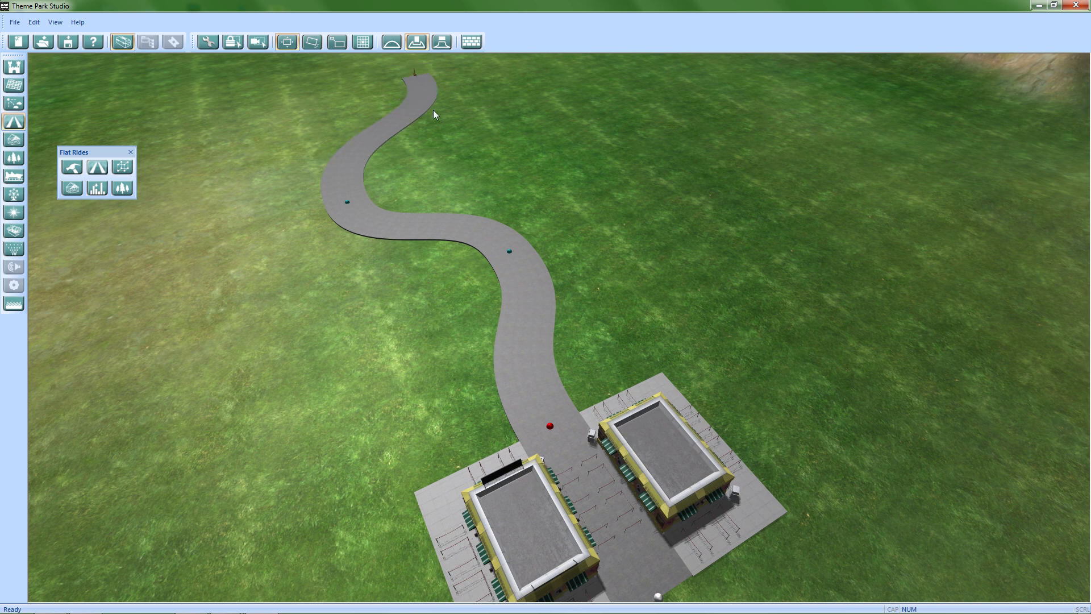
left_click(439, 108)
Move the path's second bend point slightly inward and its end point farther out across the grass
right_click_drag(533, 145, 503, 146)
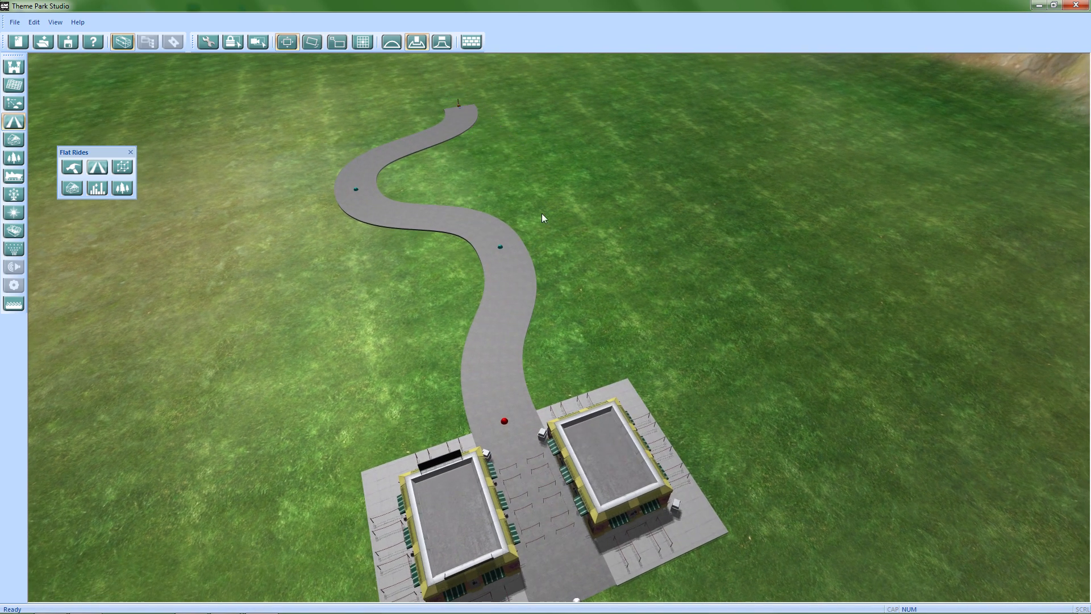
middle_click_drag(541, 193, 605, 370)
right_click_drag(605, 370, 370, 285)
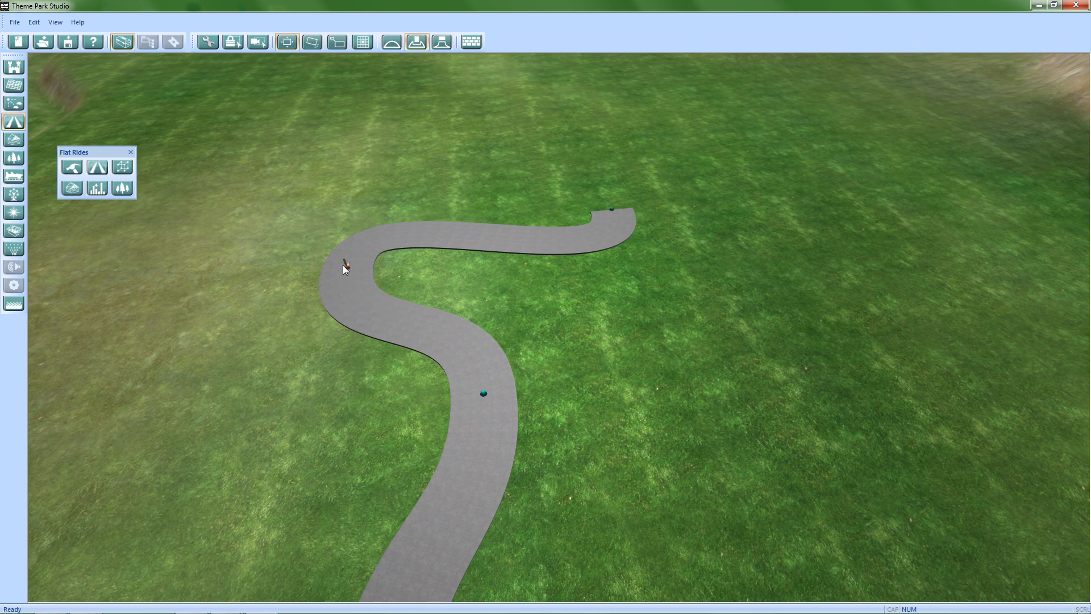
left_click_drag(376, 278, 380, 238, "alt")
left_click(611, 209)
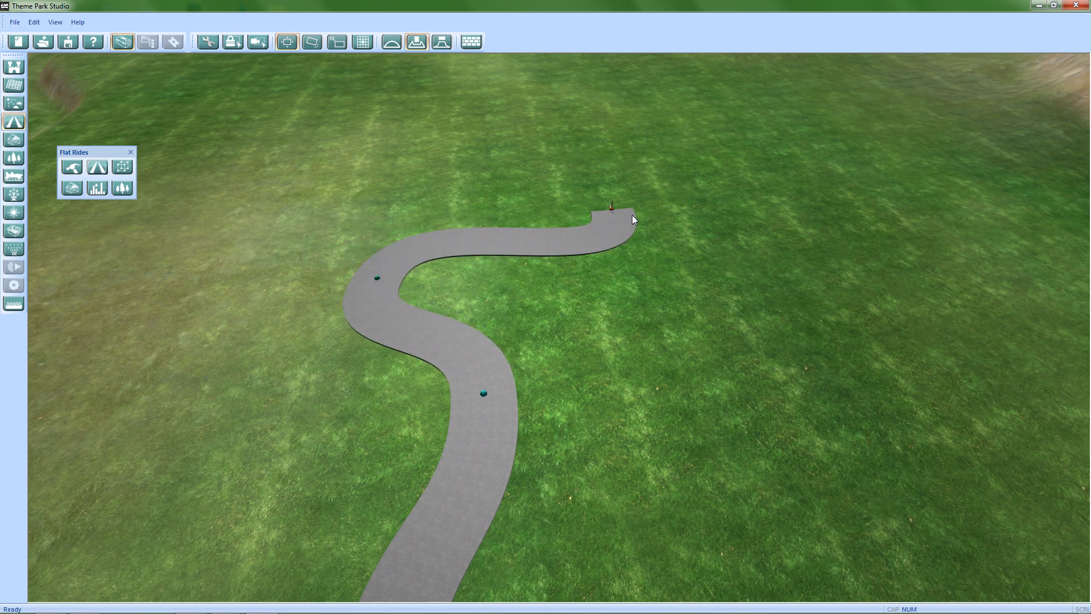
mouse_move(616, 214)
left_mouse_down()
mouse_move(604, 120)
mouse_move(606, 144)
mouse_move(611, 109)
mouse_move(615, 150)
mouse_move(651, 59)
left_mouse_up()
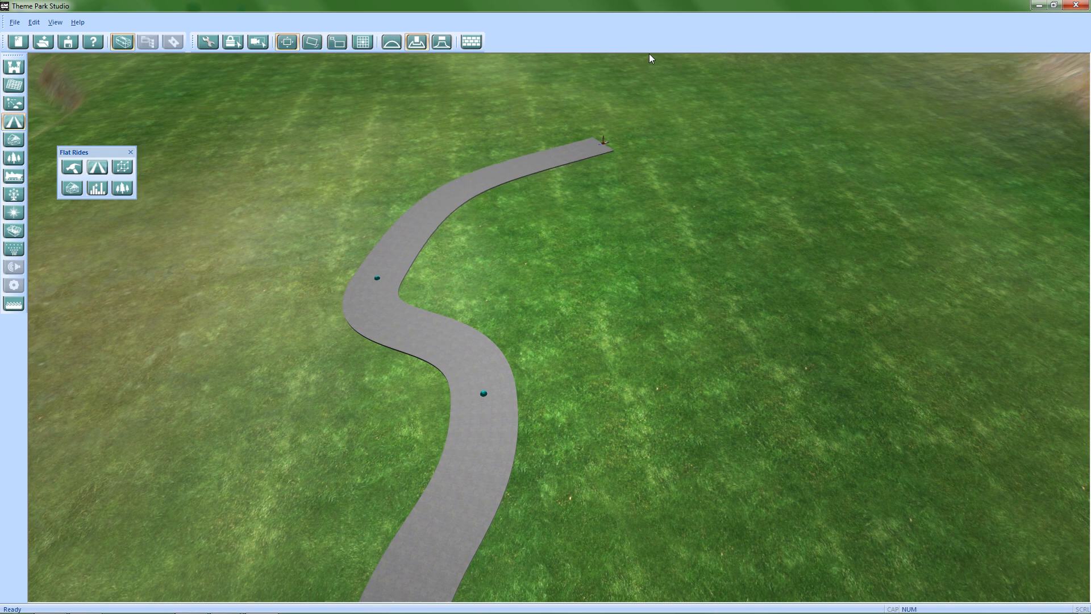
View the path from its far end back to the buildings and box-select the bend point nearest that end
scroll(614, 339, "up", 5)
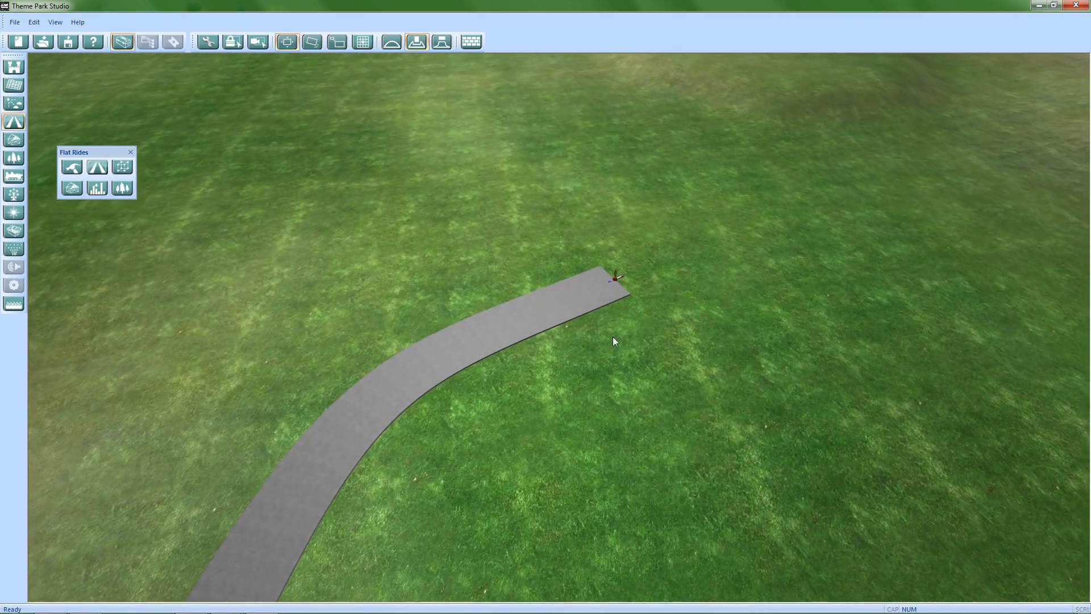
middle_click_drag(576, 354, 554, 446)
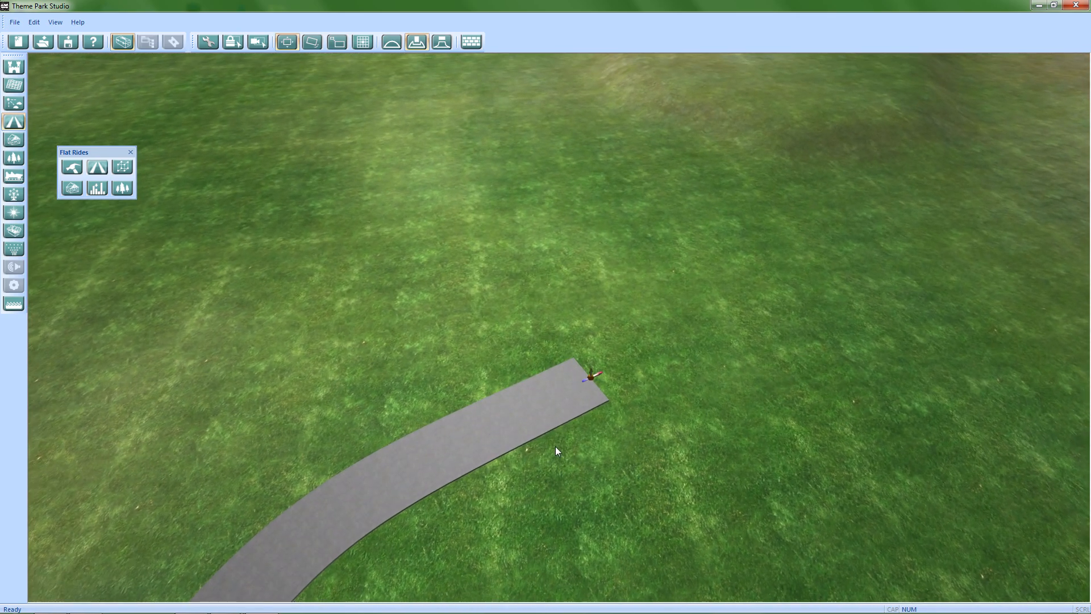
right_click_drag(436, 510, 853, 500)
right_click_drag(455, 454, 835, 381)
right_click_drag(216, 483, 458, 397)
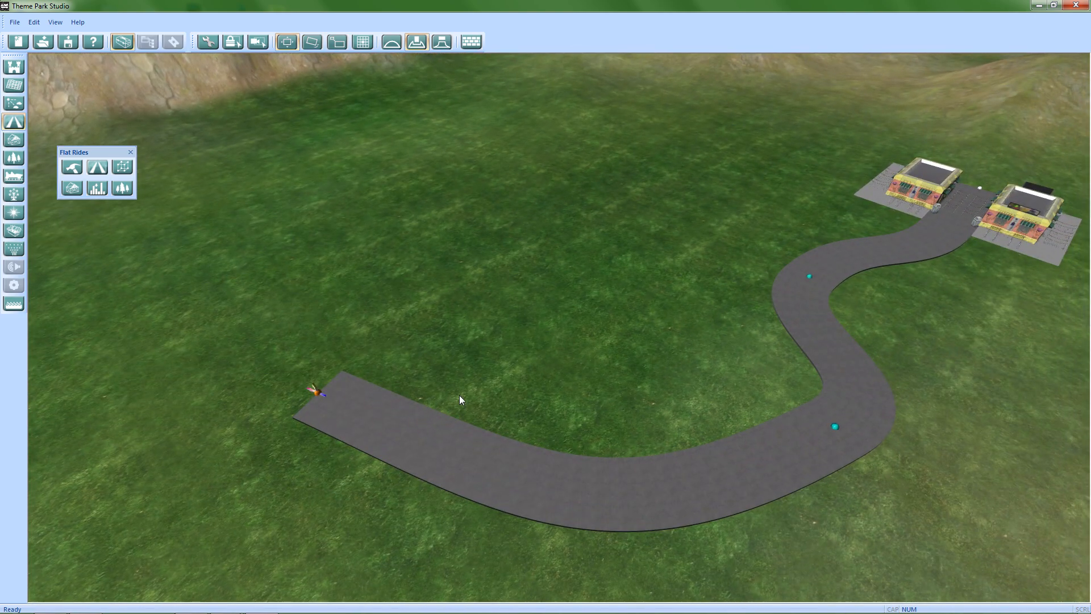
middle_click_drag(629, 362, 577, 316)
left_click_drag(661, 312, 820, 430)
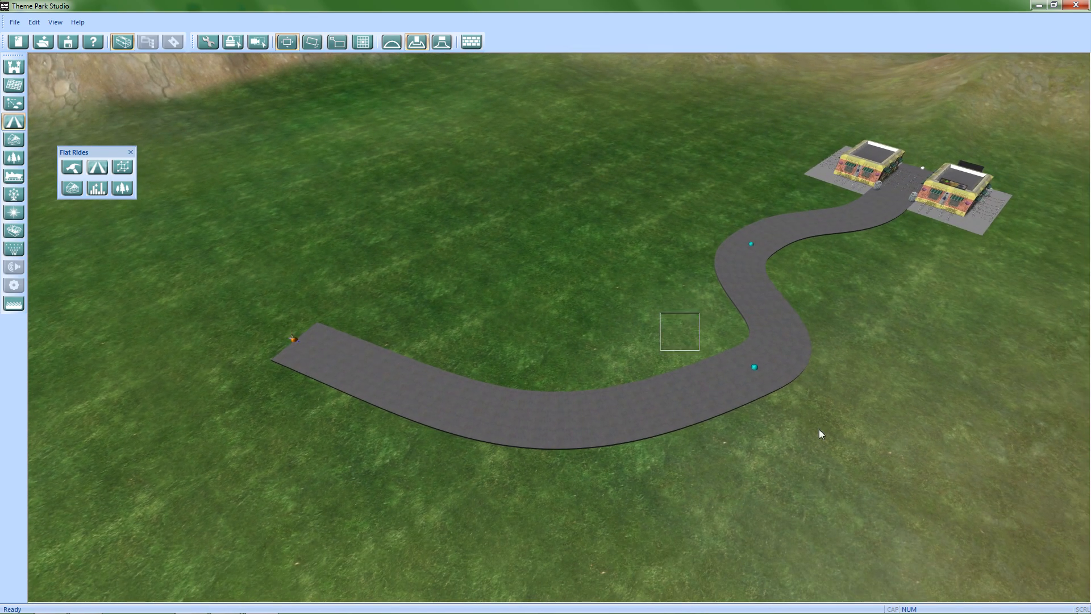
Reshape the bends of the path behind the entrance buildings by moving its control points
left_click_drag(762, 371, 733, 473)
left_click_drag(691, 200, 787, 327)
left_click_drag(748, 248, 732, 284)
scroll(595, 411, "down", 3)
middle_click_drag(609, 412, 170, 455)
scroll(434, 264, "down", 3)
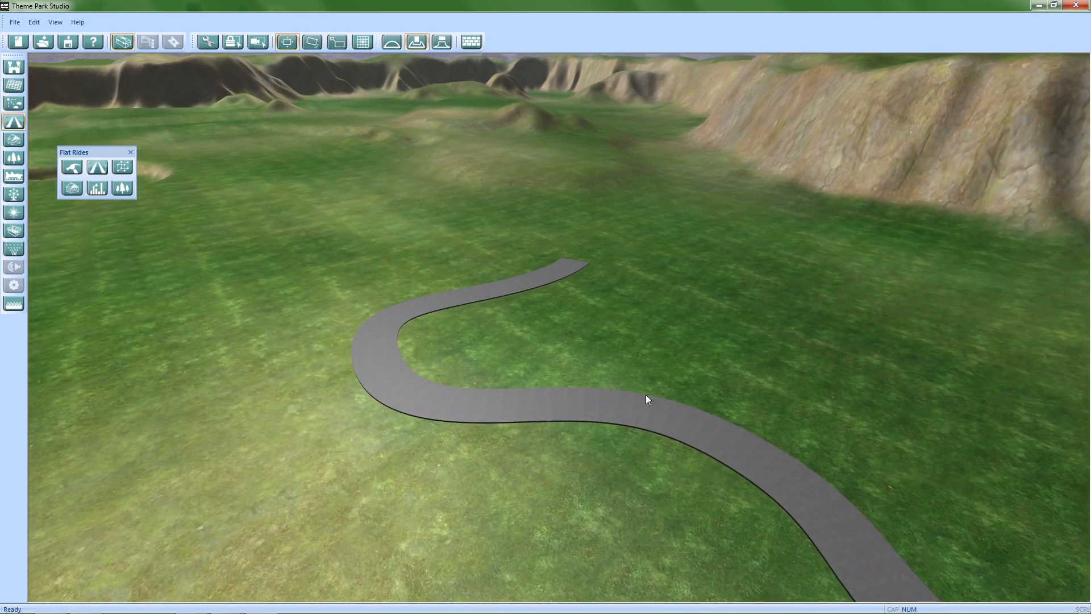
middle_click_drag(706, 395, 628, 363)
middle_click_drag(728, 510, 725, 348)
left_click_drag(626, 376, 581, 400)
left_click_drag(614, 343, 636, 371)
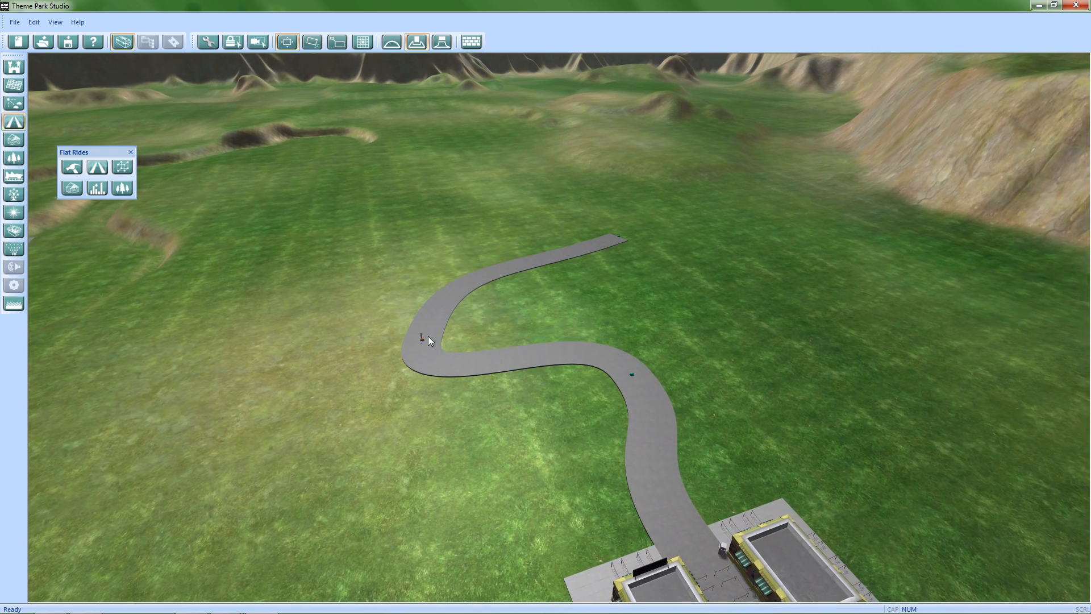
mouse_move(420, 339)
left_mouse_down()
mouse_move(447, 287)
mouse_move(523, 277)
left_mouse_up()
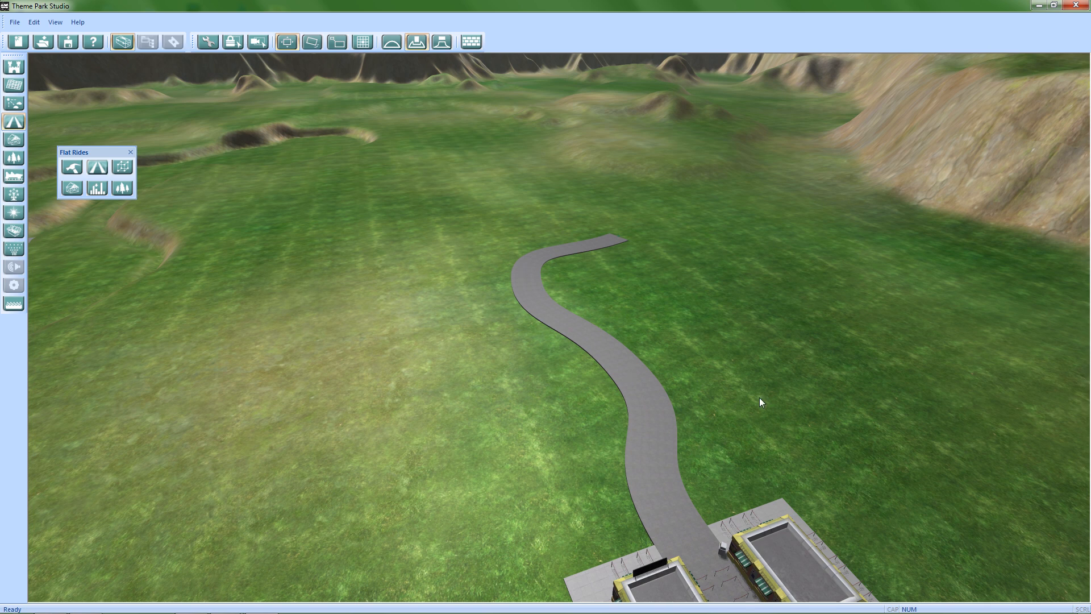
Place a Wall Straight piece on the open grass beside the path and inspect it up close
left_click(87, 171)
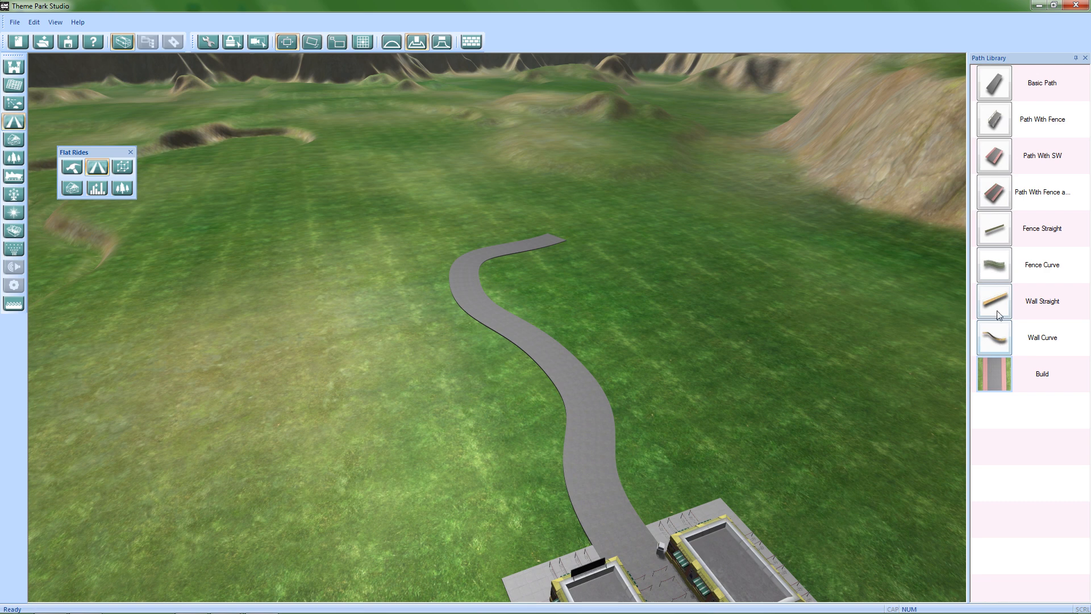
middle_click_drag(762, 418, 678, 375)
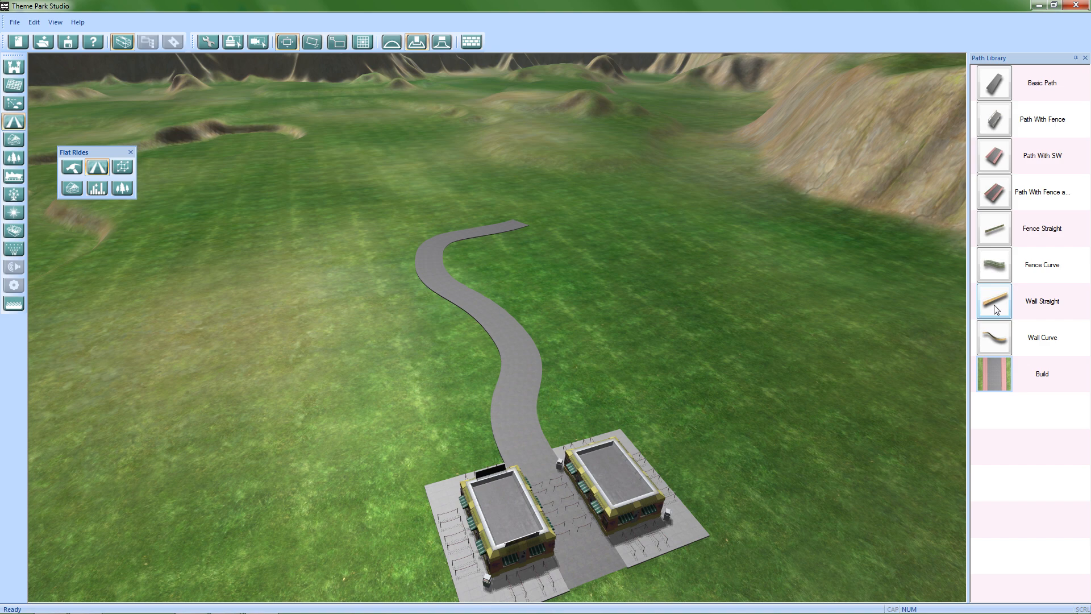
right_click_drag(812, 330, 668, 356)
scroll(668, 356, "up", 3)
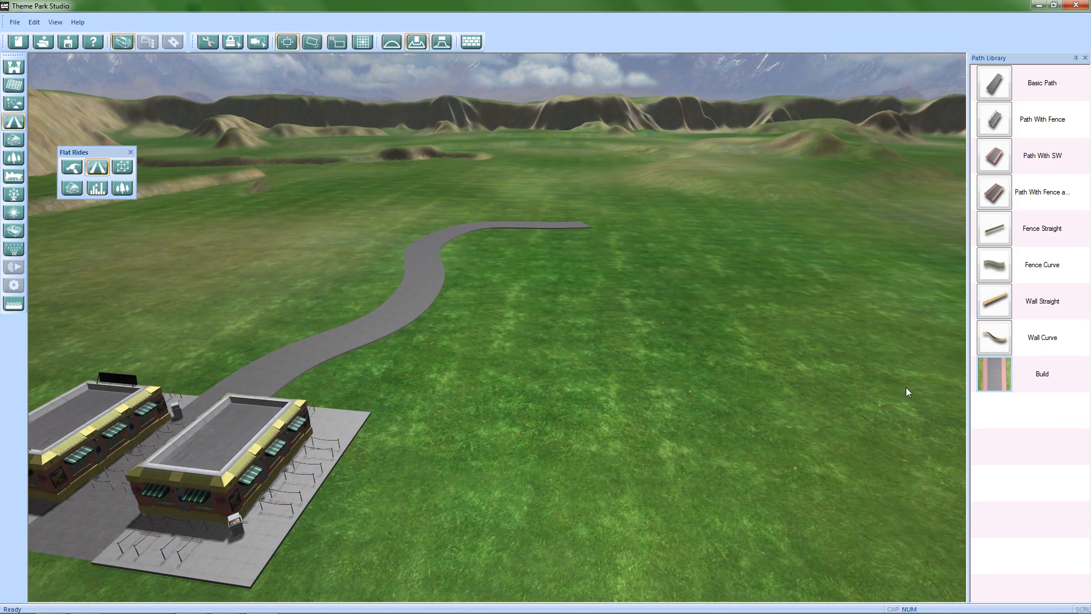
left_click(1005, 295)
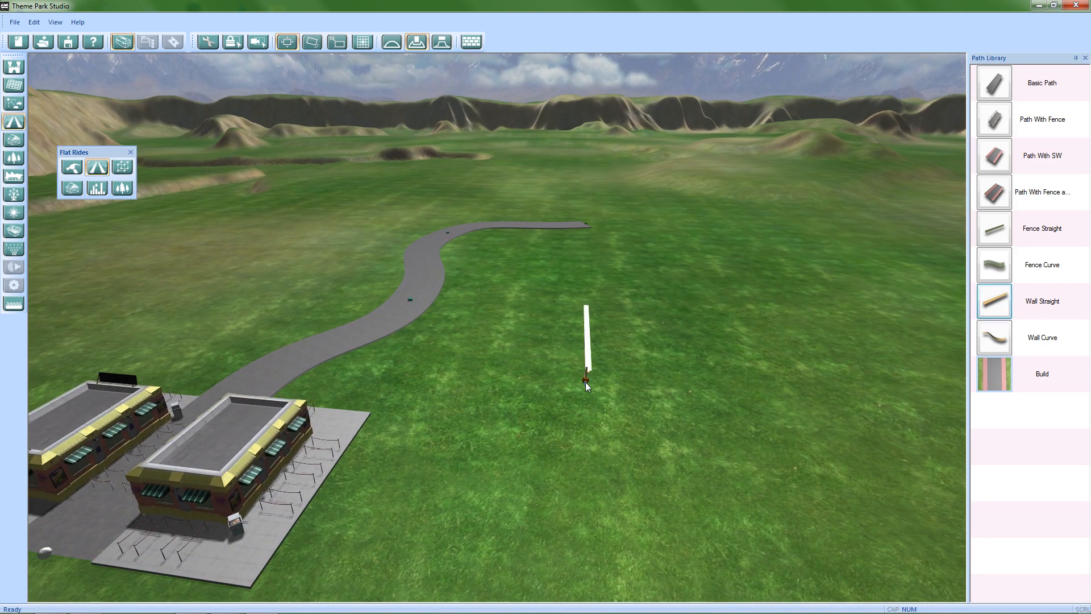
scroll(554, 429, "up", 3)
right_click_drag(554, 429, 362, 446)
scroll(362, 447, "up", 3)
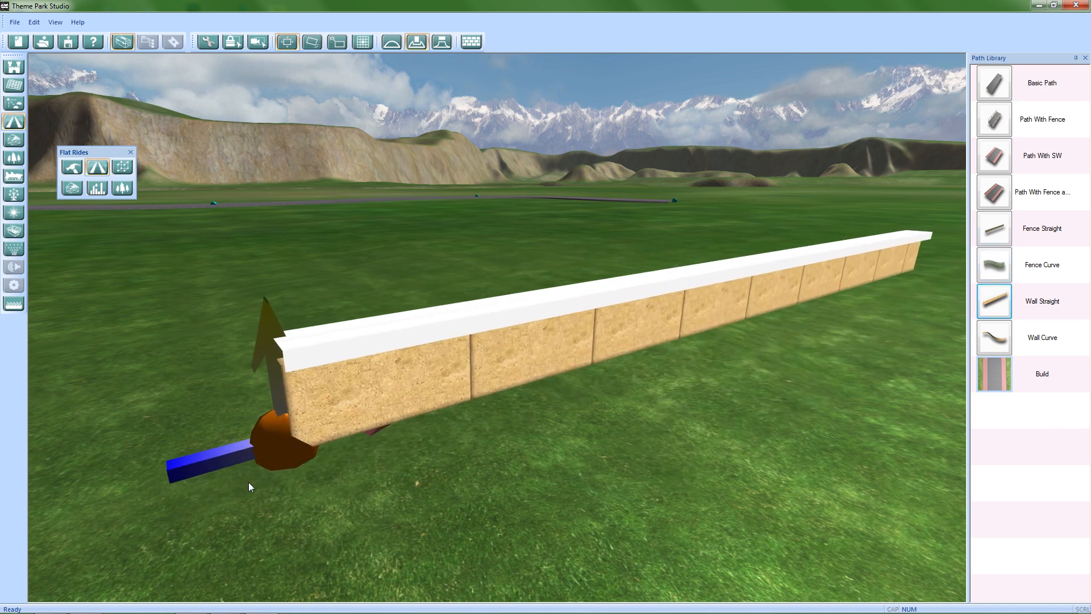
middle_click_drag(189, 528, 138, 558)
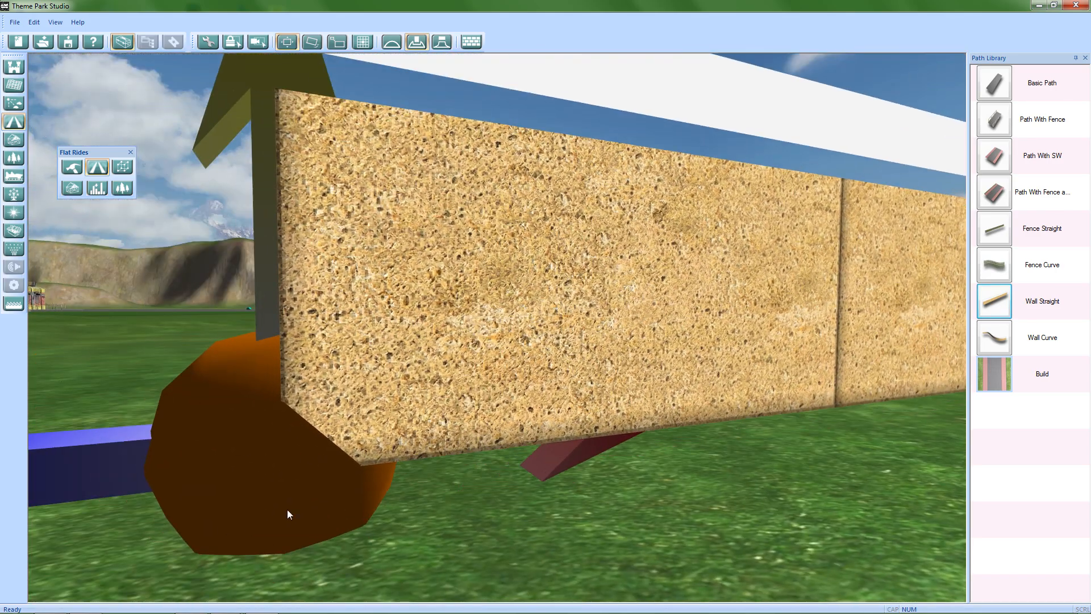
middle_click_drag(287, 509, 300, 445)
scroll(301, 444, "down", 5)
scroll(416, 448, "up", 5)
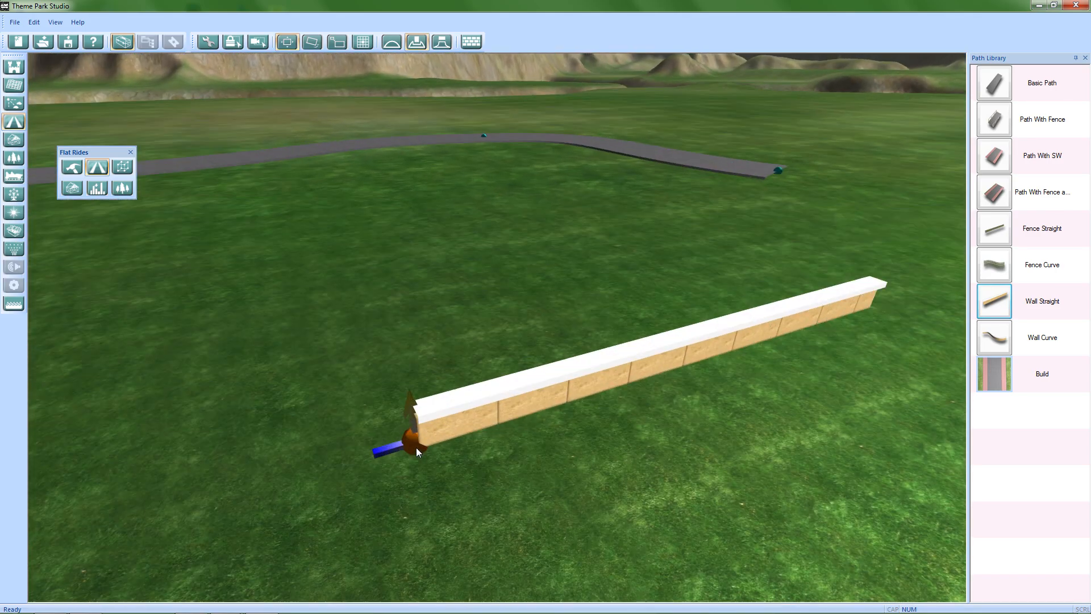
Delete the straight wall and close the Flat Rides palette and the Path Library
left_click(416, 448)
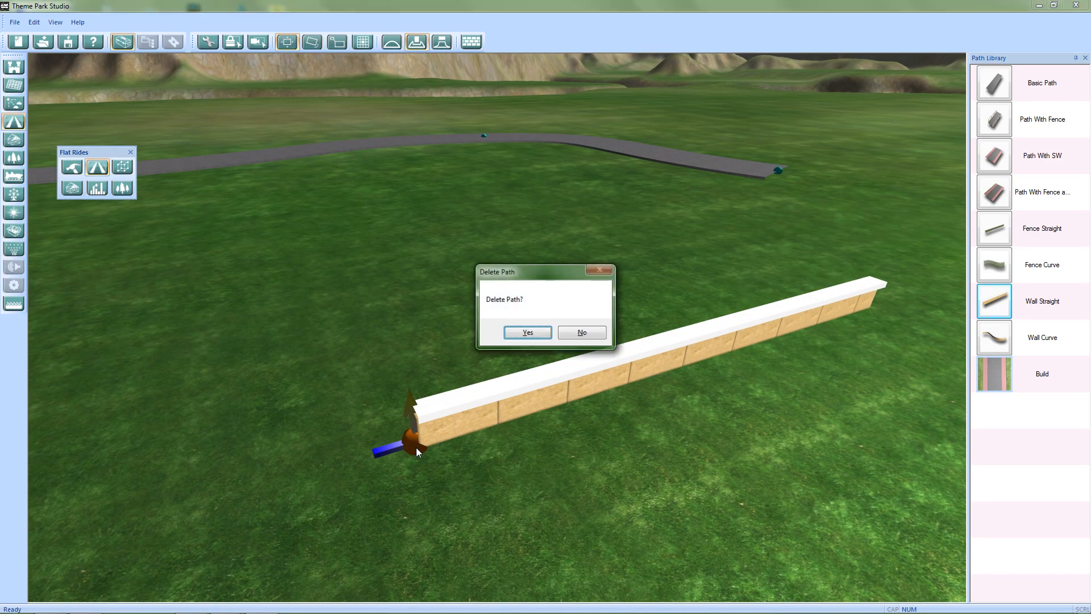
left_click(526, 332)
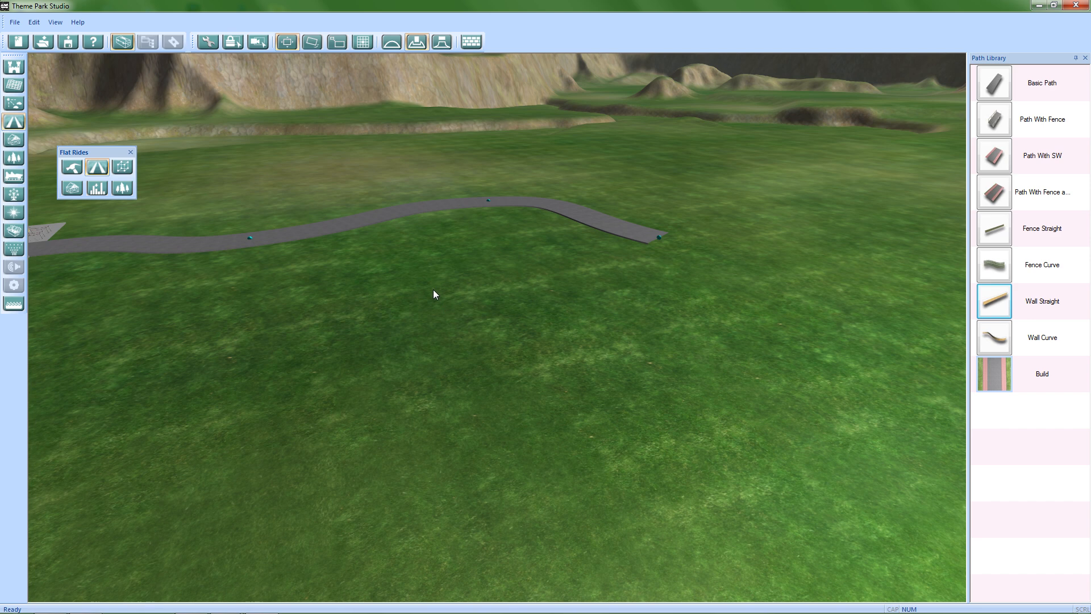
scroll(226, 220, "up", 2)
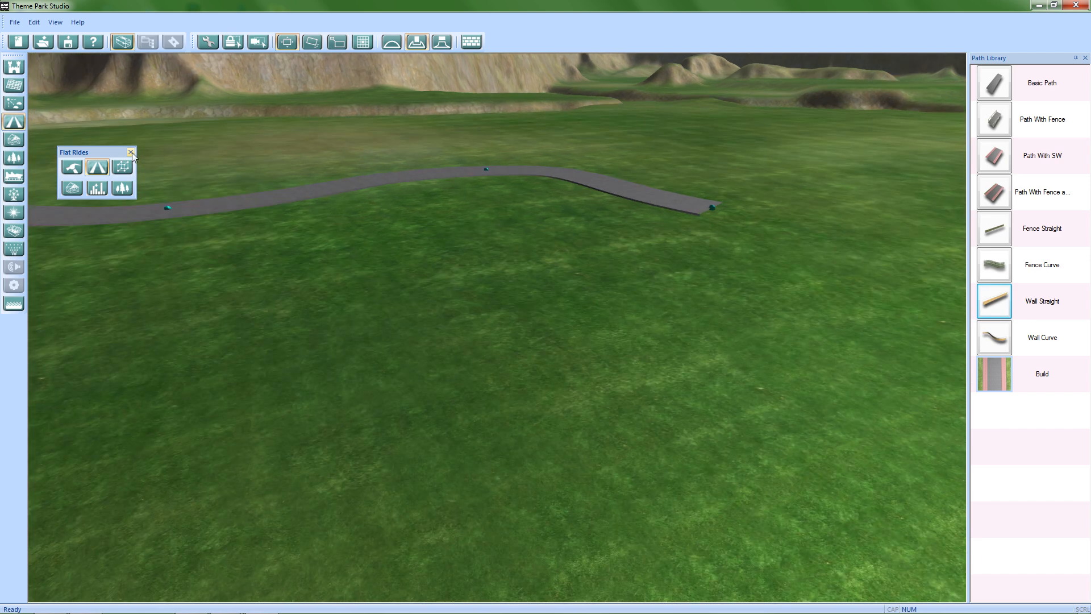
left_click(131, 152)
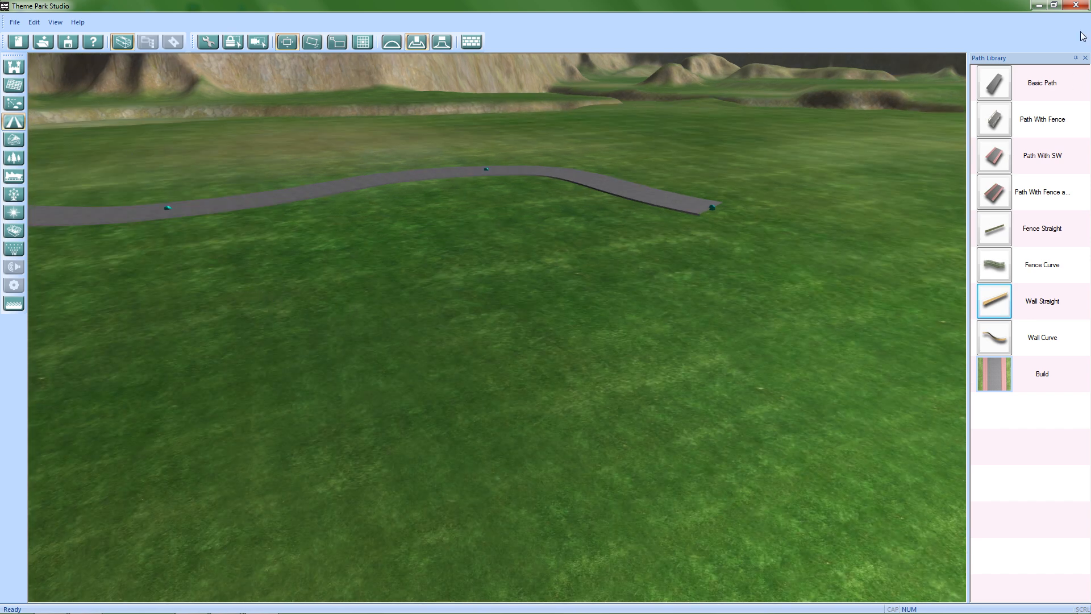
left_click(1085, 58)
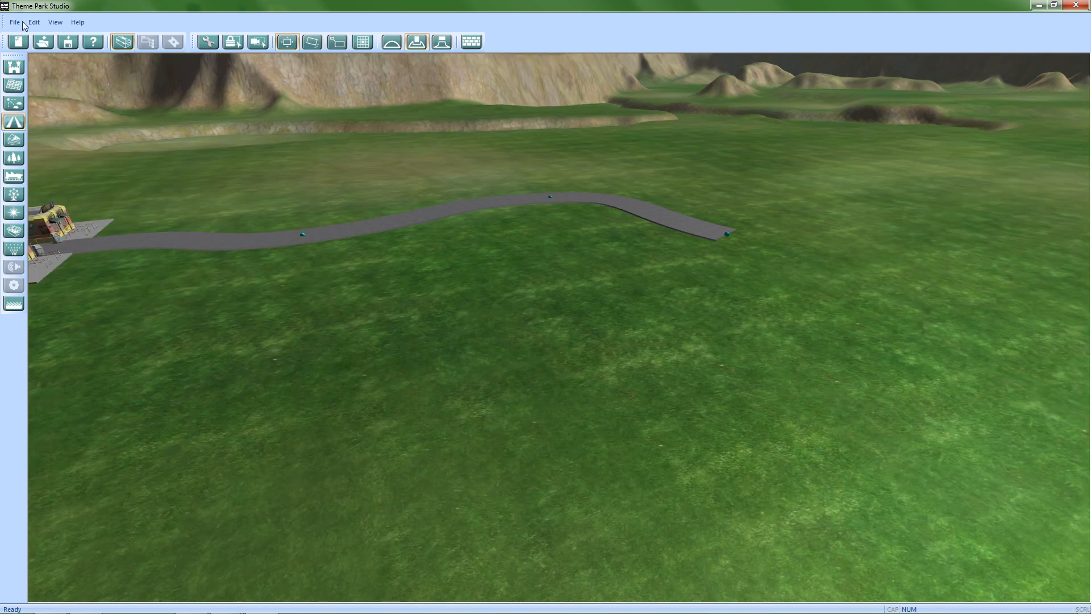
Start a new park with levelled terrain, discarding the unsaved changes to the current one
left_click(19, 25)
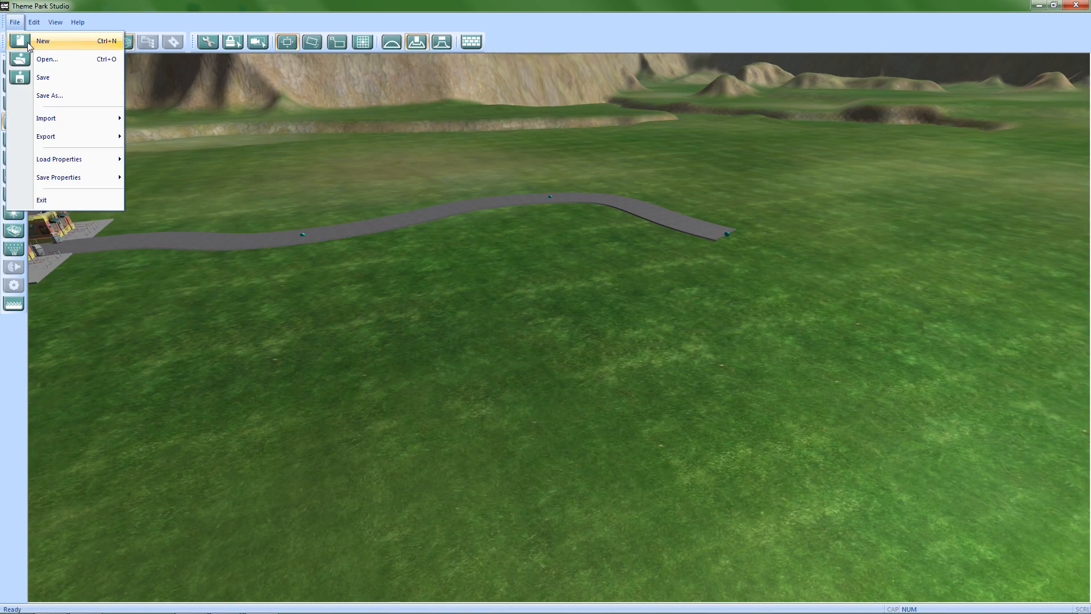
left_click(49, 42)
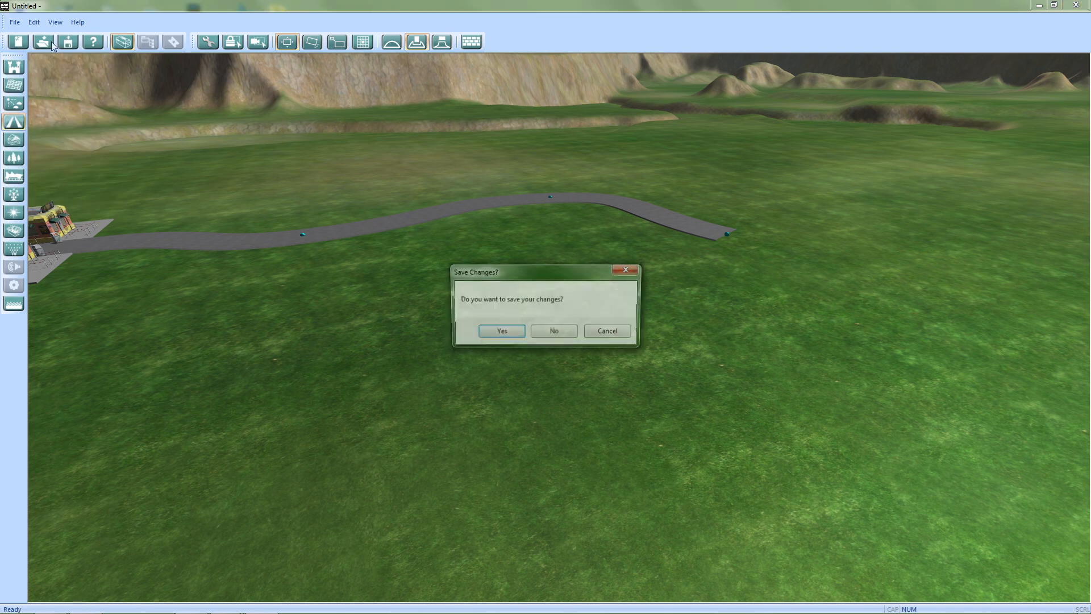
left_click(550, 332)
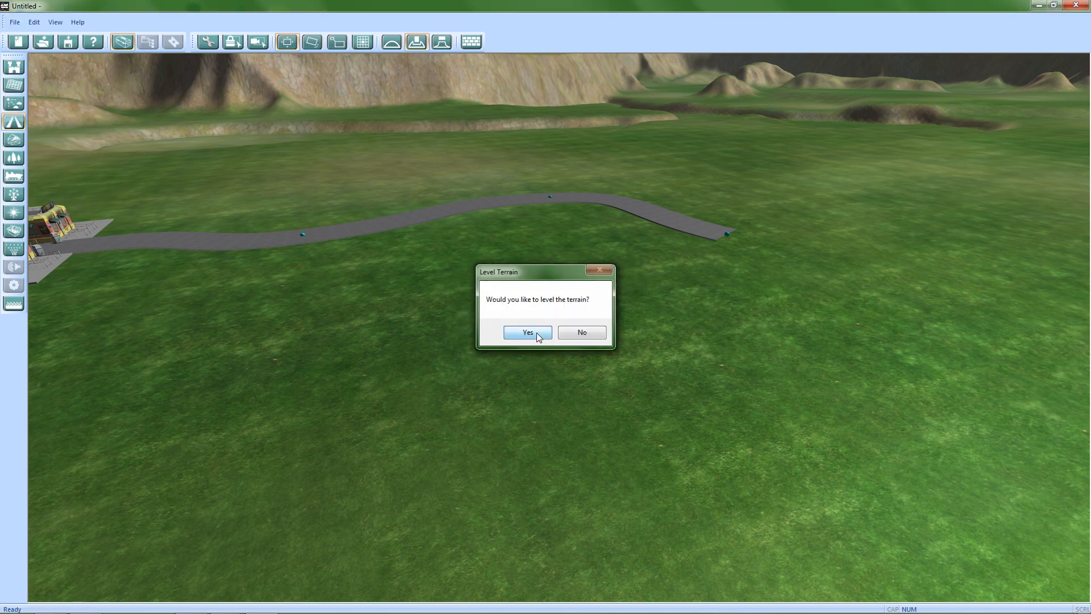
left_click(540, 336)
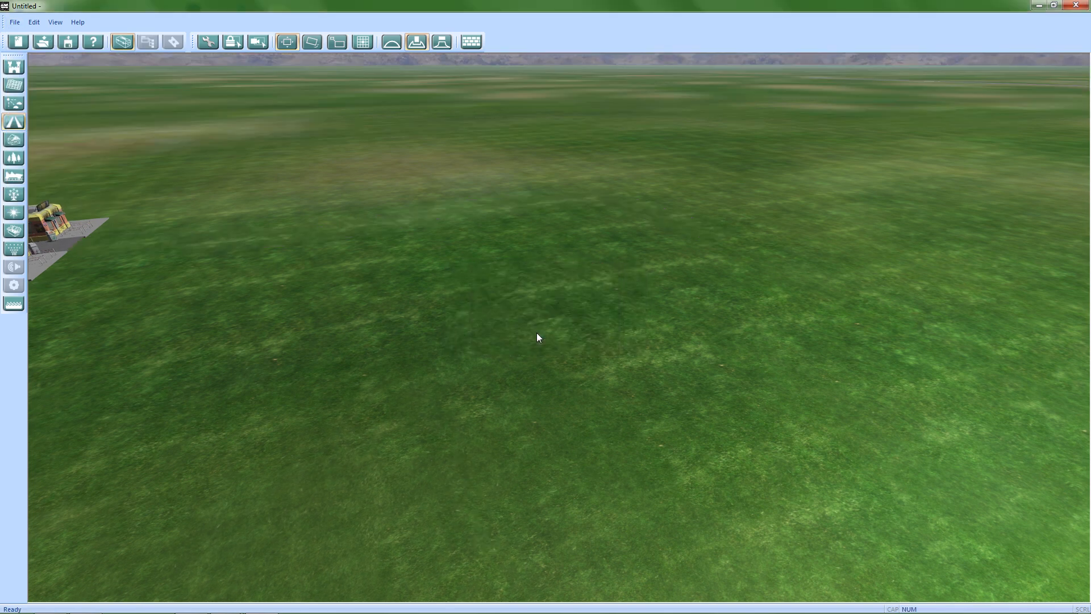
Lay a curving path from between the two entrance buildings out across the open grass
right_click_drag(456, 315, 459, 344)
left_click(14, 122)
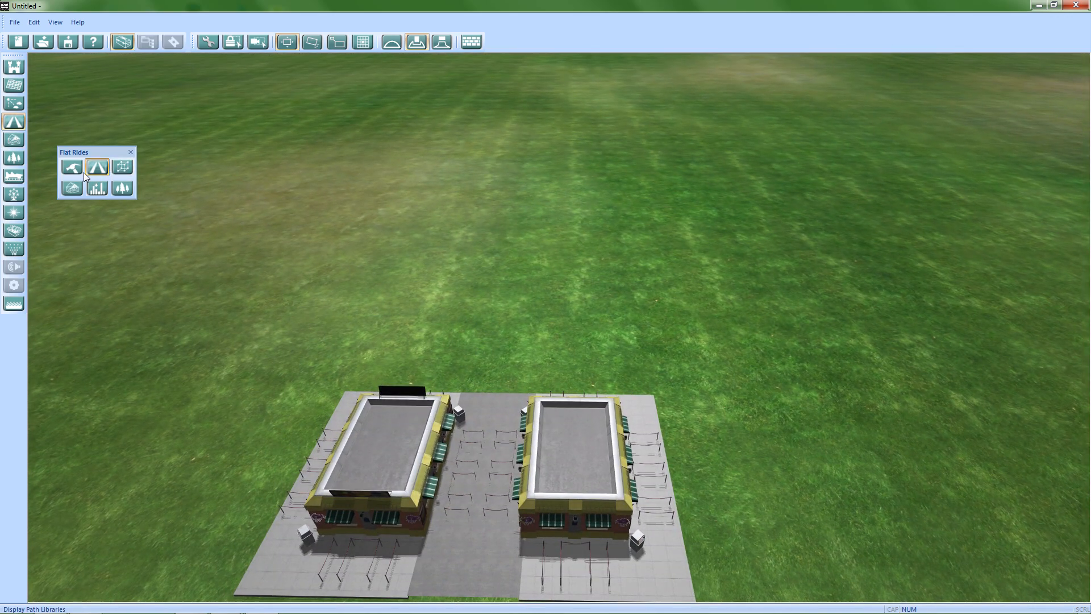
left_click(480, 220)
left_click_drag(480, 220, 449, 196)
left_click(391, 42)
left_click(456, 251)
left_click(576, 91)
left_click(541, 136)
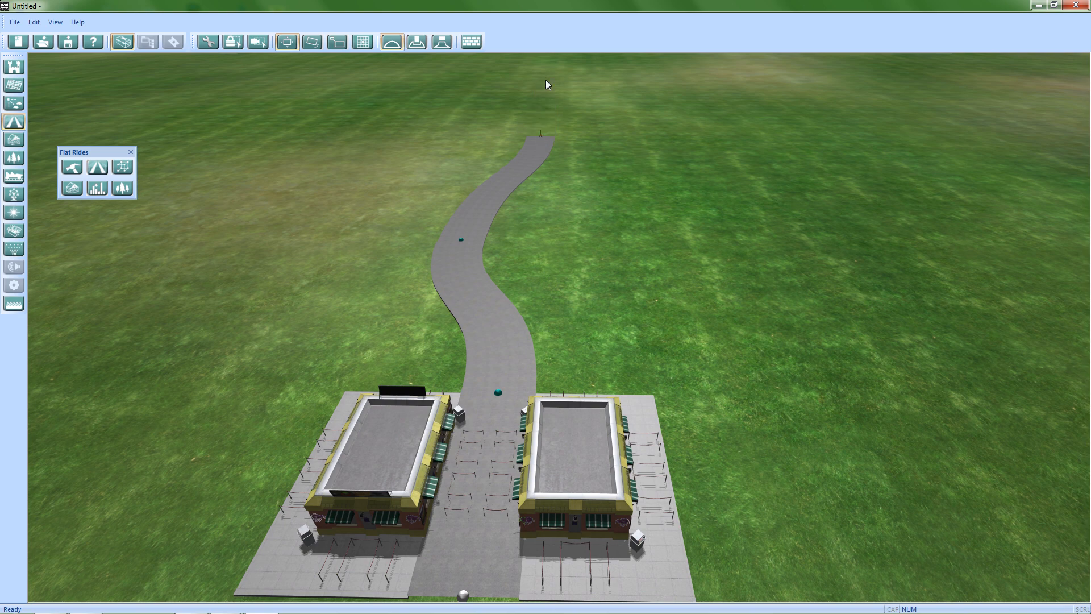
Display the Path Objects Library to review the available objects while viewing the new path
left_click(122, 167)
middle_click_drag(788, 267, 919, 318)
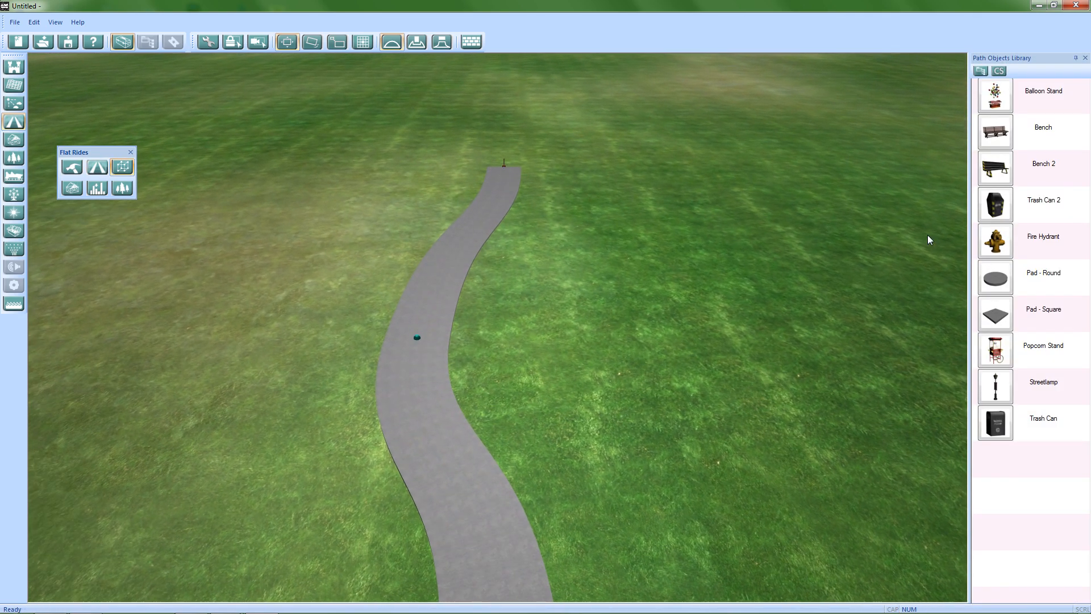
middle_click_drag(546, 284, 389, 379)
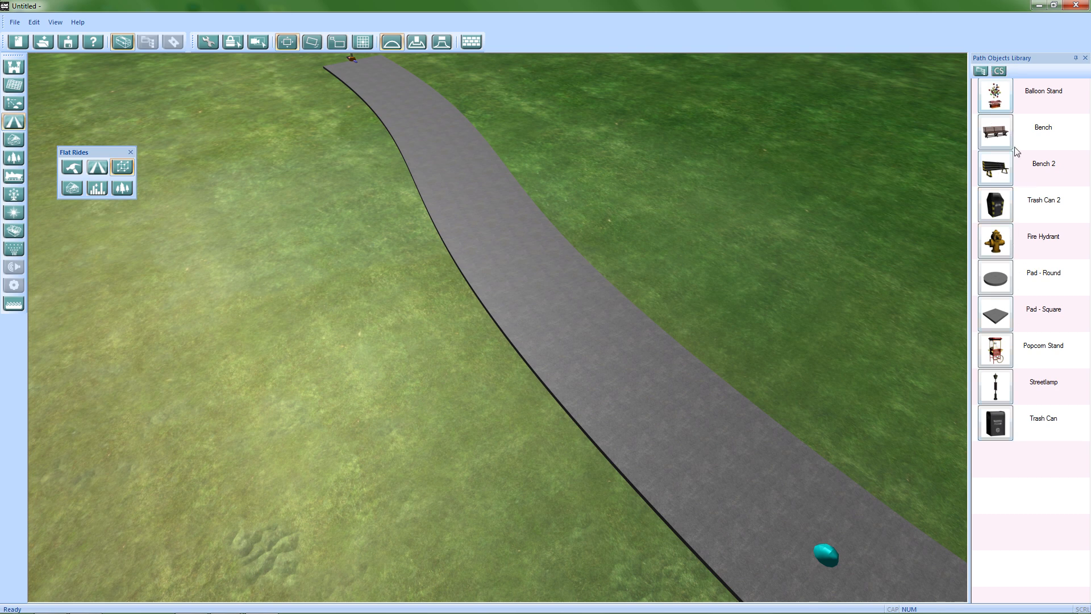
Try positioning a Fire Hydrant on the grass and on the path, inspecting it up close
left_click(998, 250)
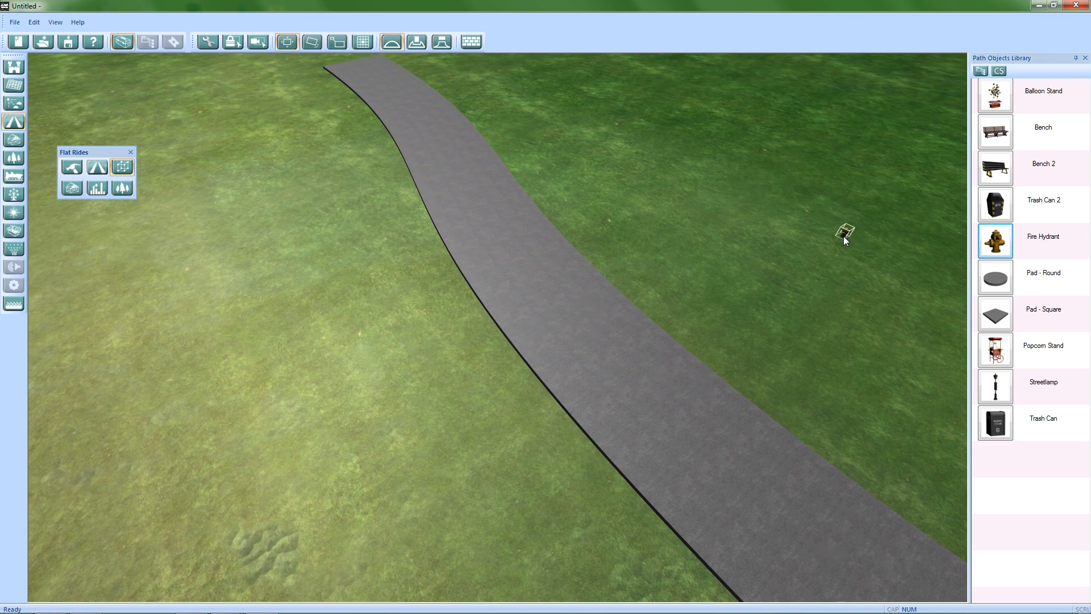
middle_click_drag(791, 306, 536, 367)
scroll(536, 367, "up", 5)
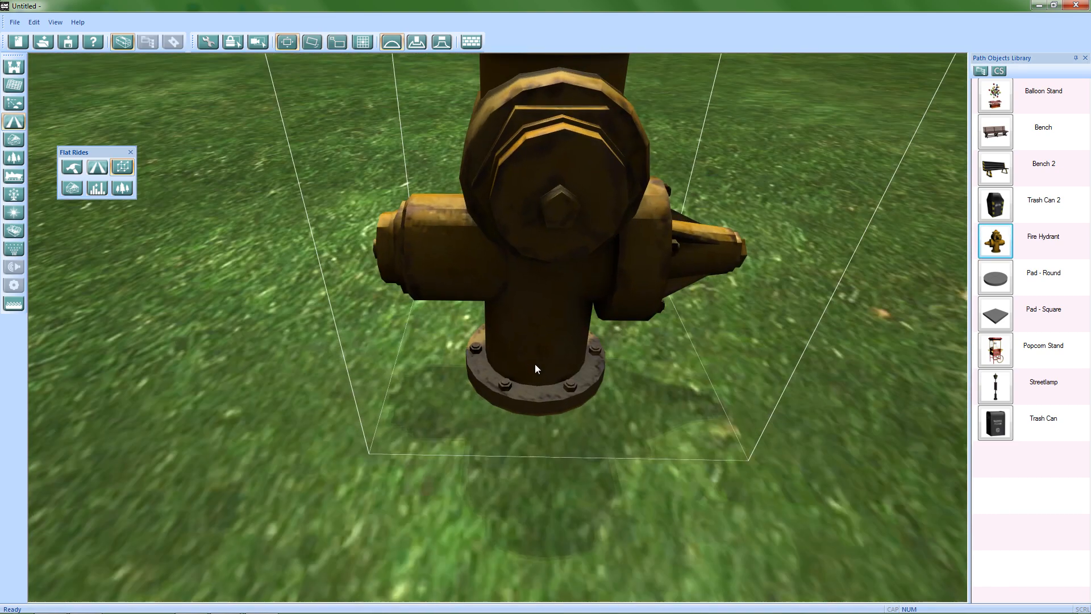
scroll(551, 316, "down", 8)
middle_click_drag(551, 316, 845, 355)
middle_click_drag(466, 386, 670, 395)
scroll(489, 387, "up", 10)
scroll(535, 378, "down", 10)
scroll(675, 267, "up", 5)
middle_click_drag(633, 278, 663, 288)
scroll(535, 265, "down", 5)
scroll(534, 264, "down", 5)
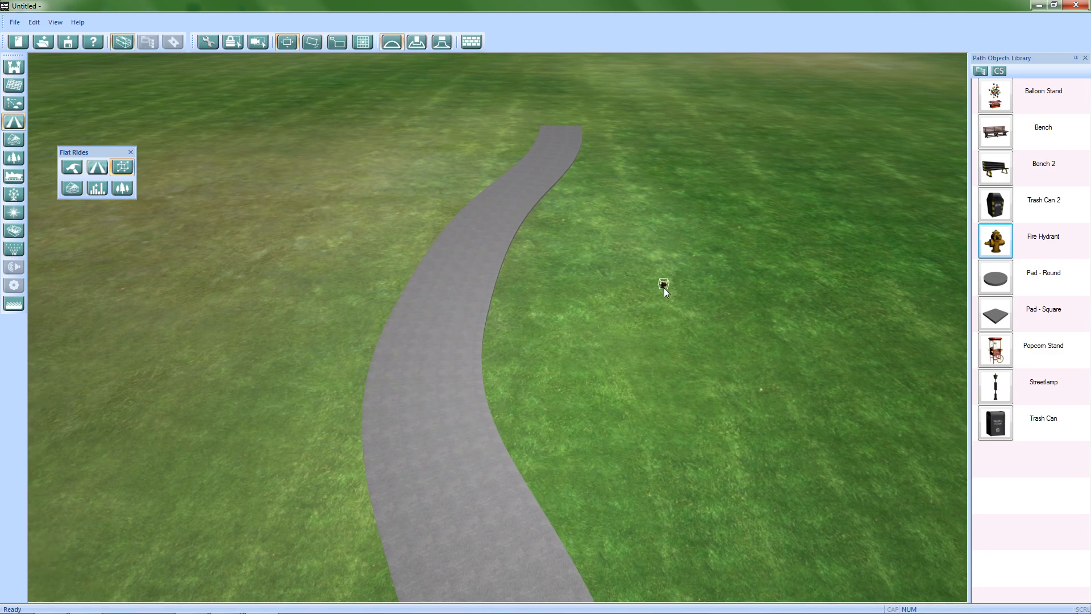
scroll(449, 472, "up", 3)
scroll(449, 472, "up", 5)
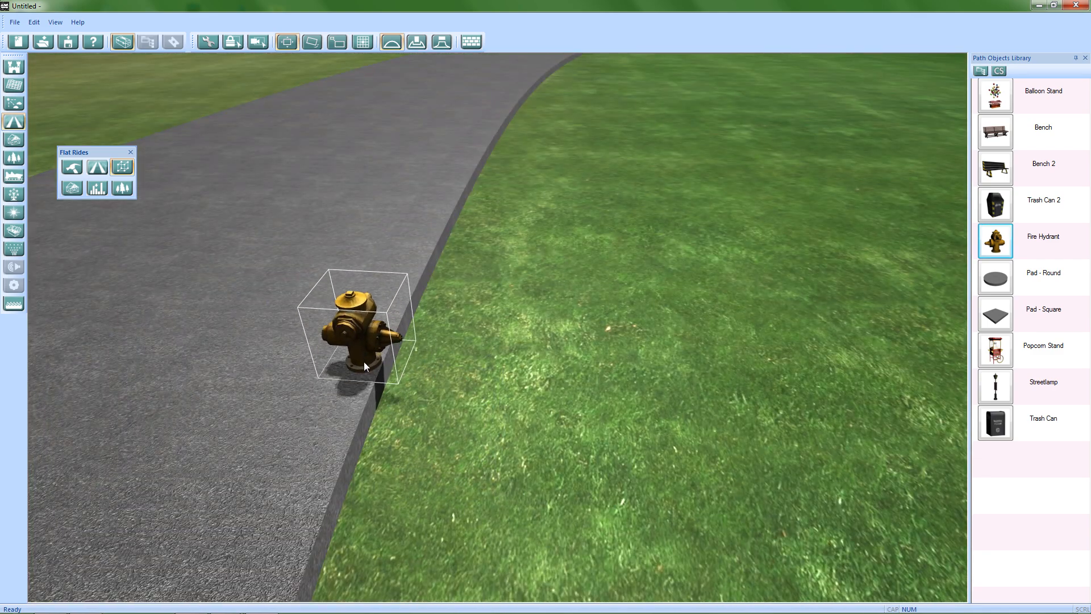
middle_click_drag(373, 372, 476, 375)
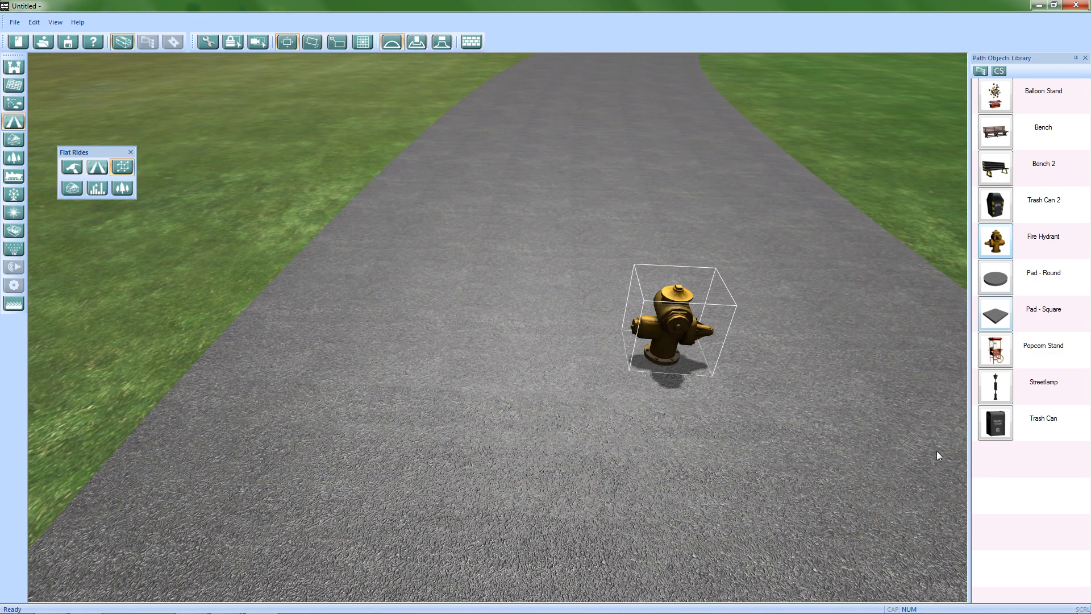
key("Escape")
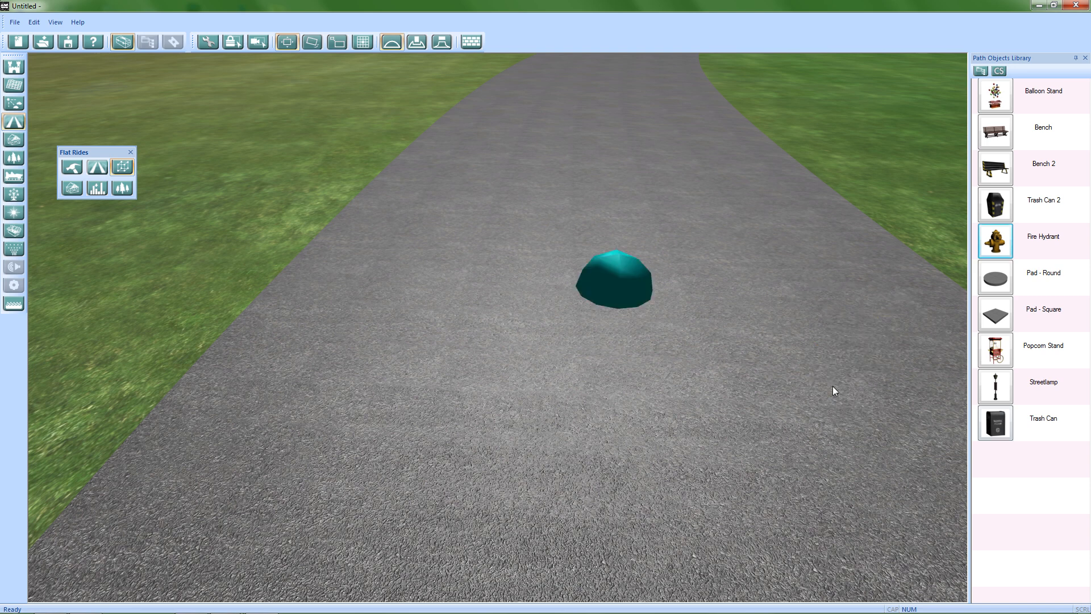
Display the Path Structure Library and examine the entrance buildings and the path up to its far end
left_click(71, 189)
left_click_drag(199, 167, 356, 133)
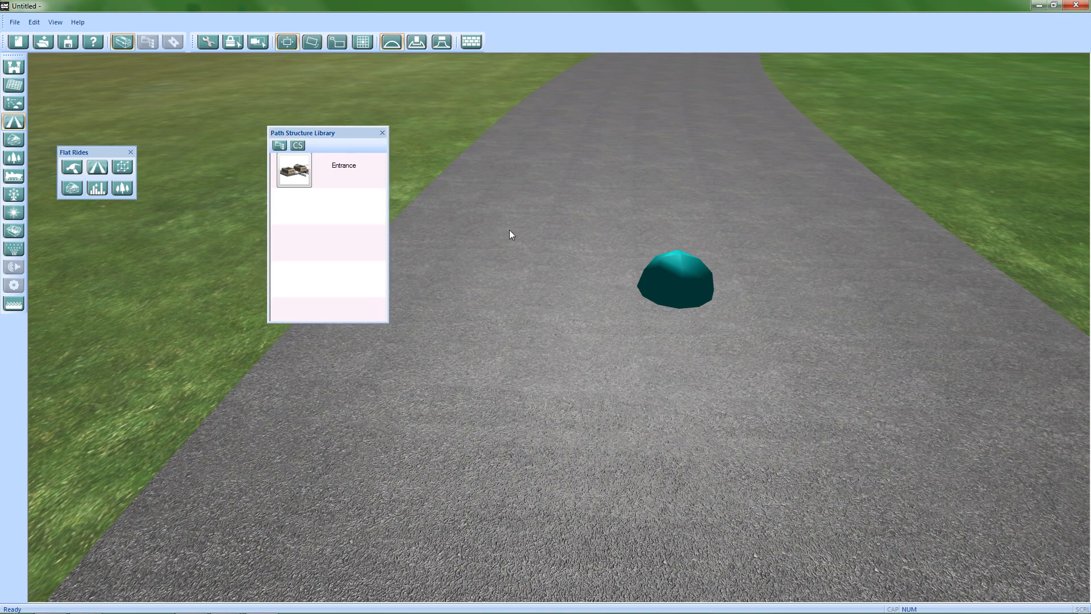
scroll(509, 231, "down", 5)
mouse_move(465, 502)
right_mouse_down()
mouse_move(493, 224)
mouse_move(491, 74)
right_mouse_up()
right_click_drag(558, 327, 516, 176)
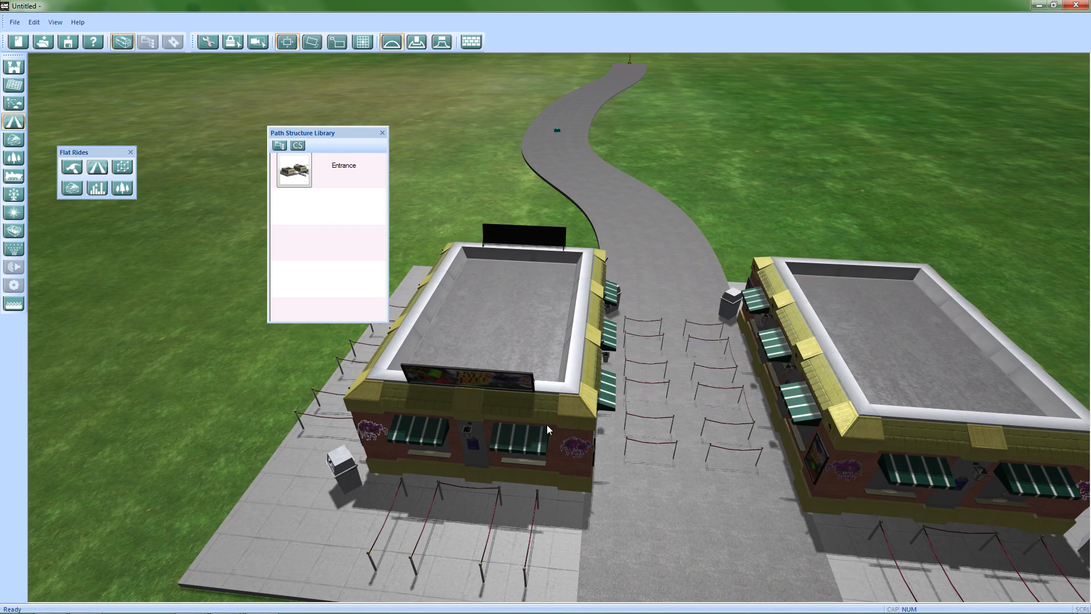
middle_click_drag(755, 244, 475, 336)
right_click_drag(475, 337, 983, 319)
right_click_drag(551, 412, 633, 379)
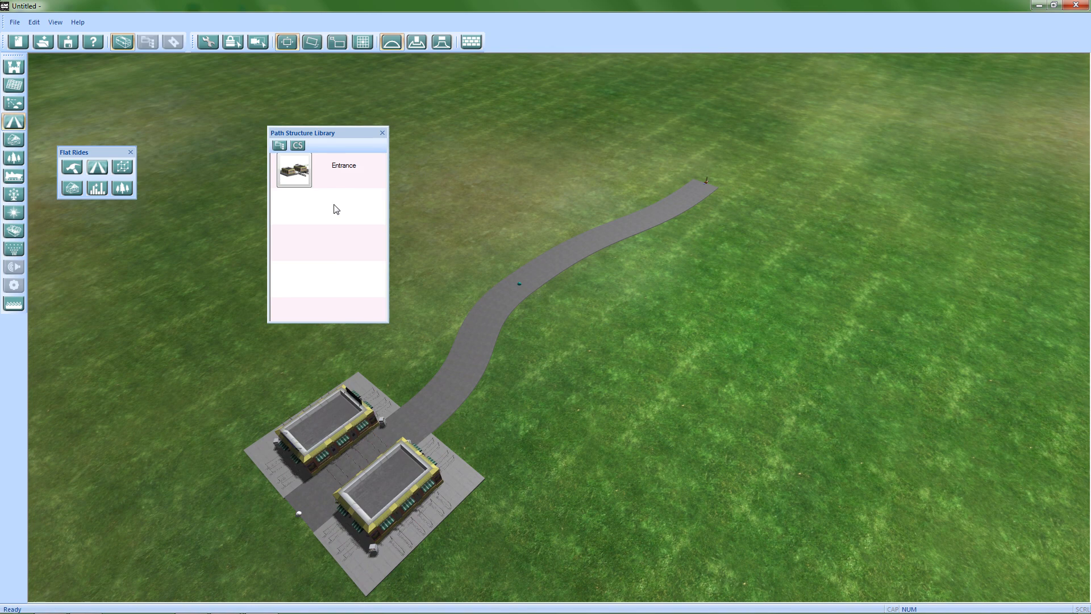
right_click_drag(762, 274, 726, 431)
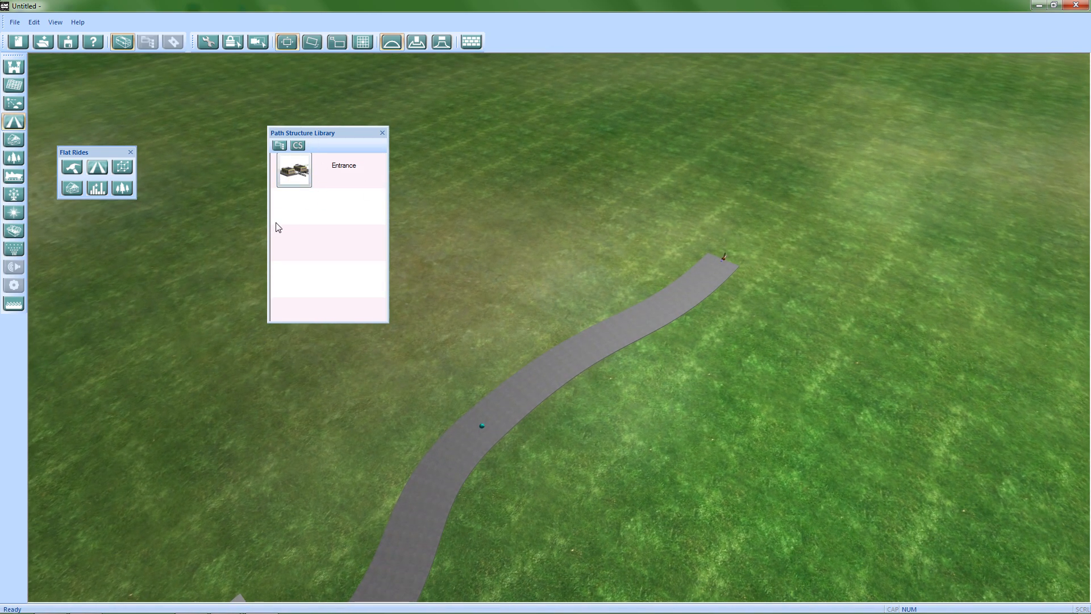
right_click_drag(760, 271, 591, 458)
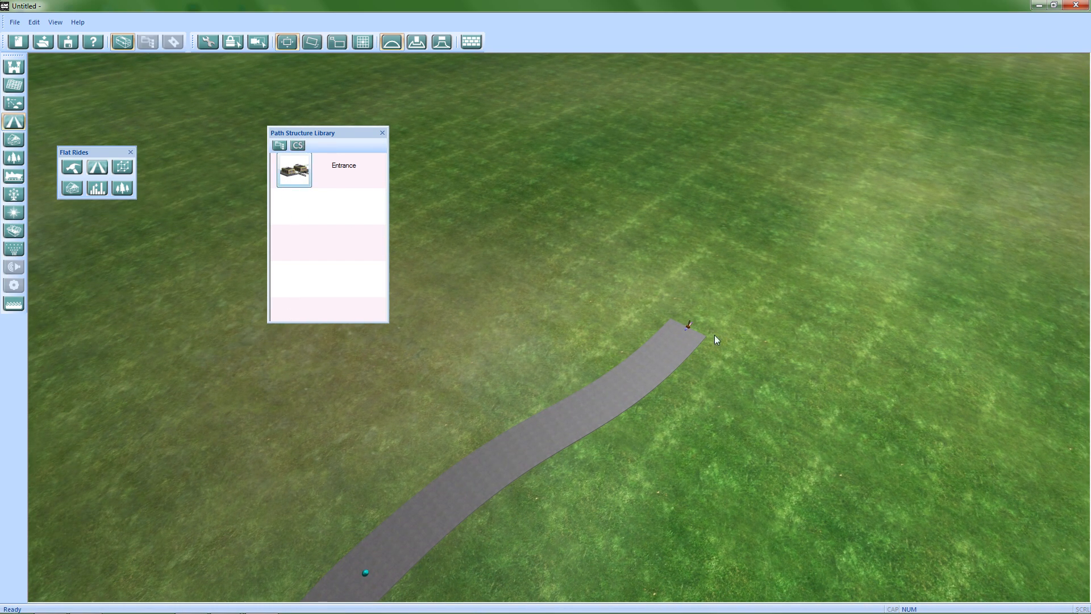
right_click_drag(749, 294, 642, 370)
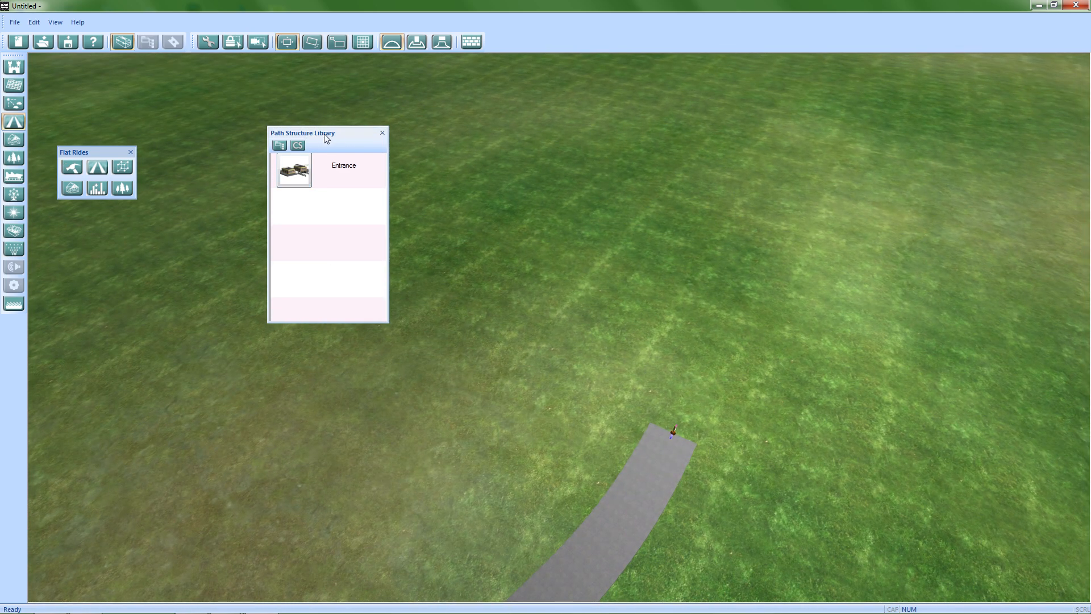
Close the Path Structure Library and display the path's properties with the whole path and entrance buildings in view
left_click(381, 133)
left_click(97, 188)
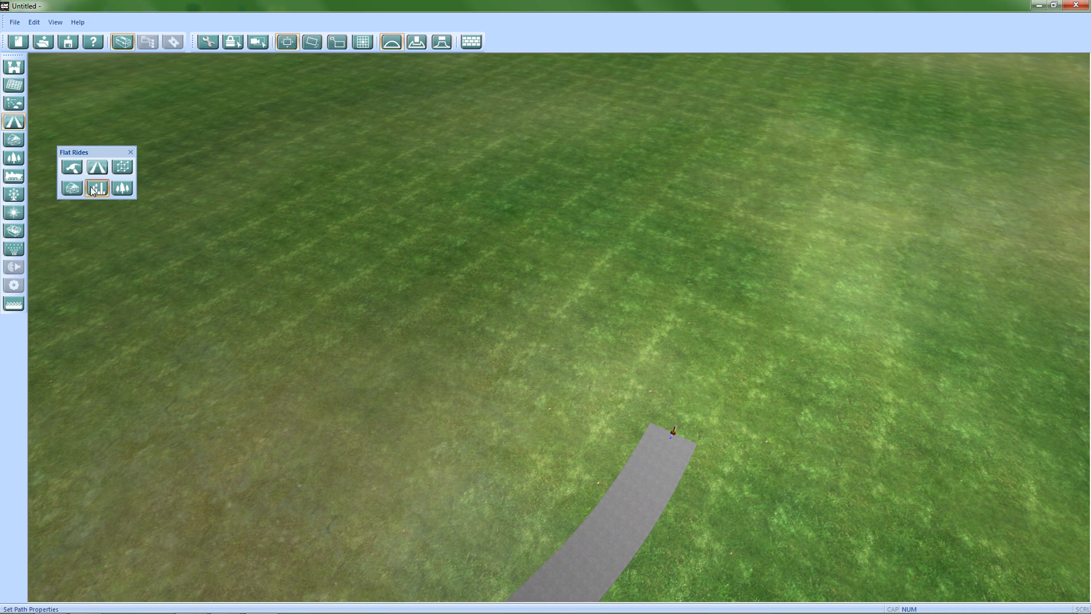
scroll(584, 187, "down", 5)
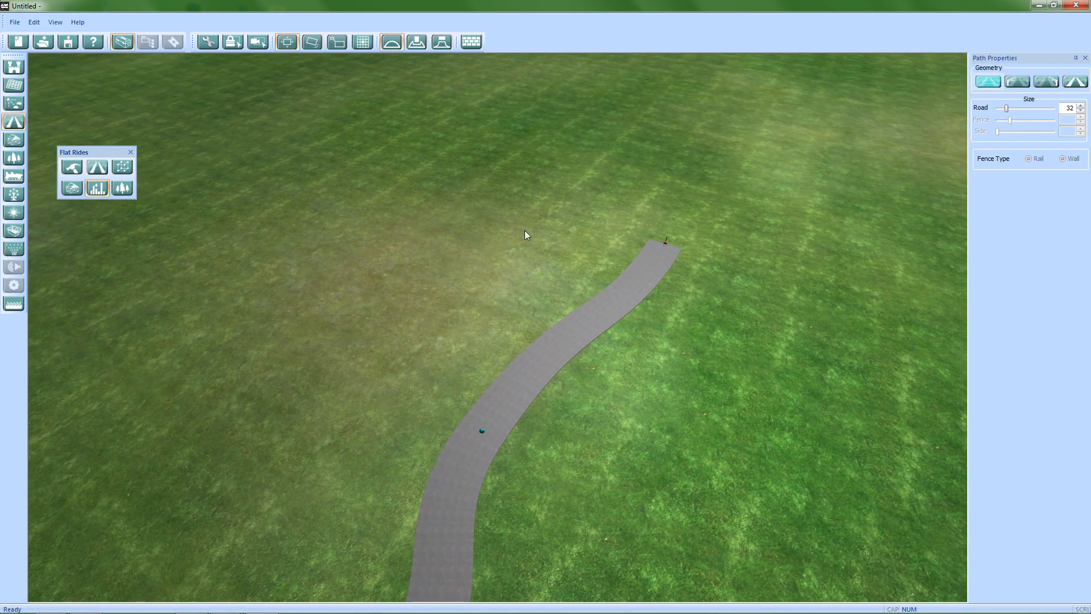
middle_click_drag(442, 244, 276, 326)
right_click_drag(555, 349, 273, 369)
middle_click_drag(602, 378, 813, 374)
left_click_drag(364, 274, 745, 447)
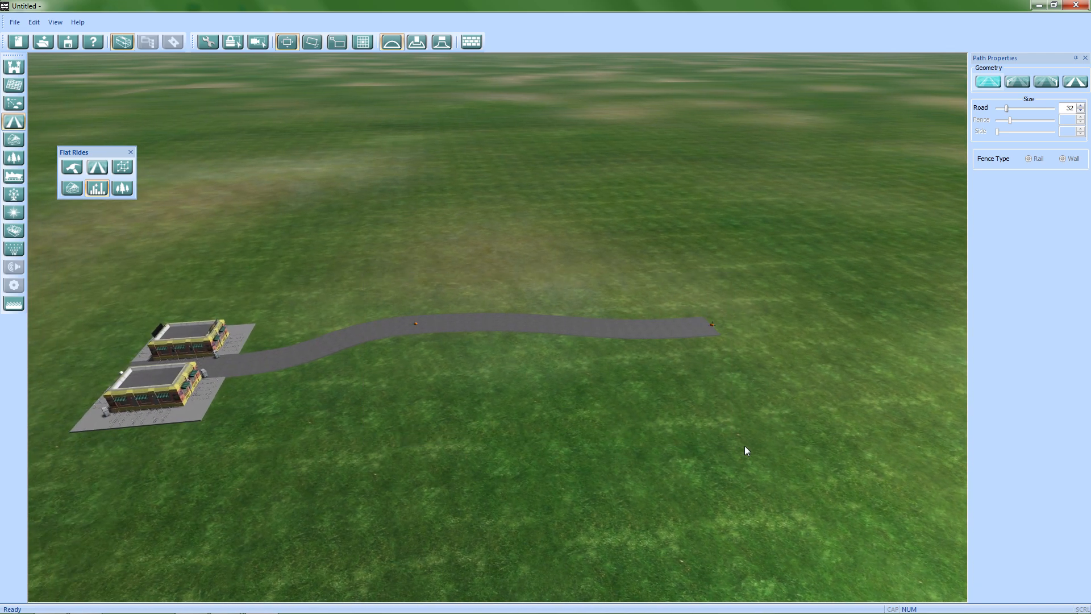
Try a road size of 1 for the path and then widen it to 44
left_click_drag(1005, 110, 981, 111)
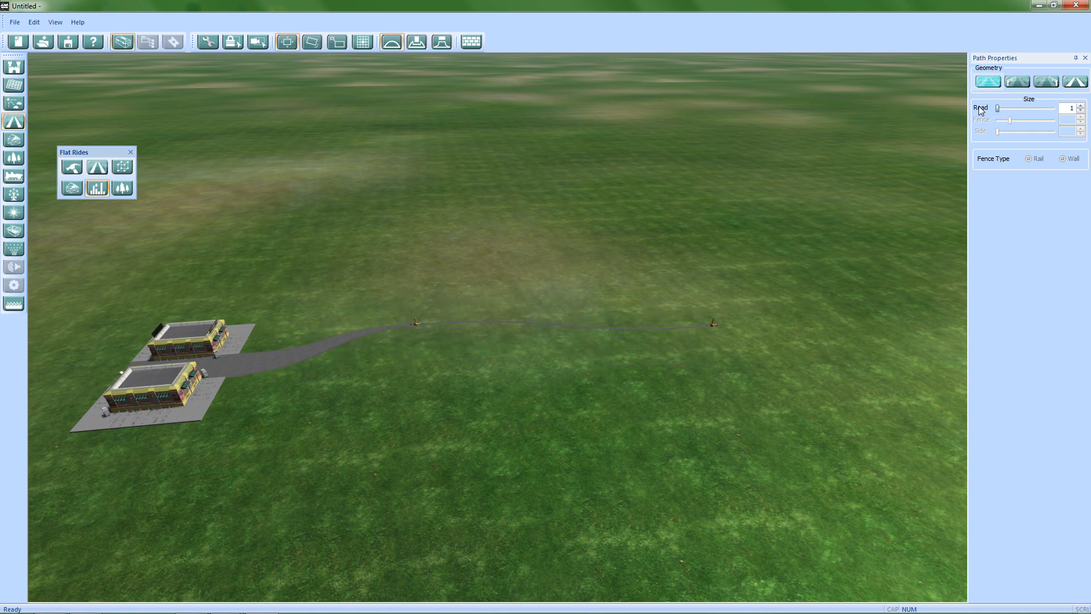
scroll(454, 318, "up", 5)
middle_click_drag(453, 319, 316, 411)
right_click_drag(315, 411, 503, 249)
mouse_move(473, 432)
right_mouse_down()
mouse_move(545, 424)
mouse_move(419, 428)
mouse_move(489, 404)
mouse_move(414, 409)
mouse_move(490, 419)
mouse_move(351, 385)
mouse_move(439, 417)
mouse_move(844, 156)
right_mouse_up()
left_click_drag(998, 108, 1010, 111)
right_click_drag(366, 335, 584, 263)
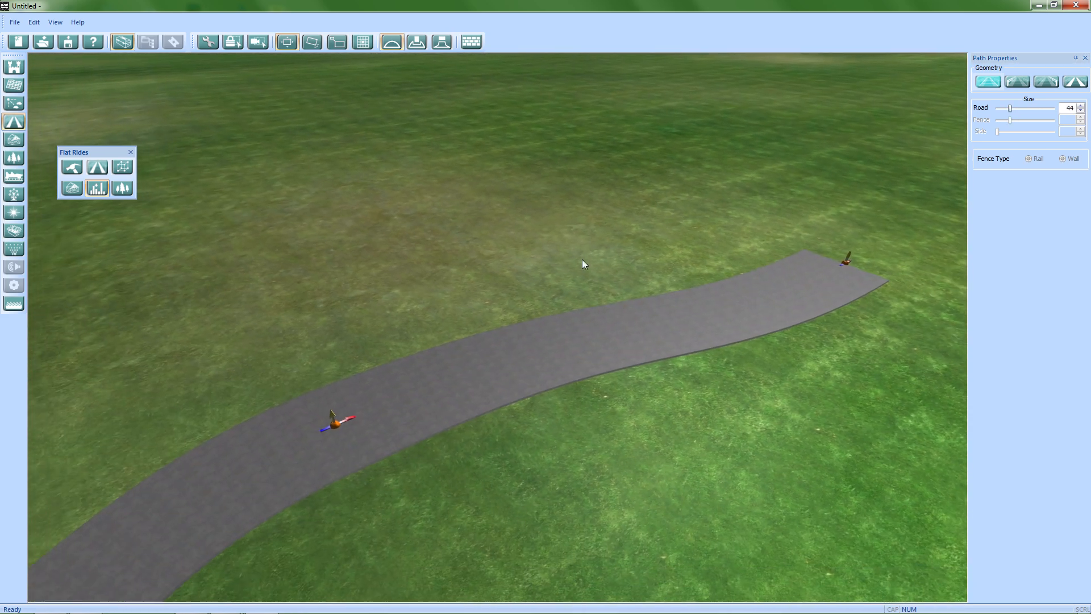
Give the path the geometry with fences and paved side strips, and lower the fence size to 1.6
left_click(1021, 83)
left_click(1051, 86)
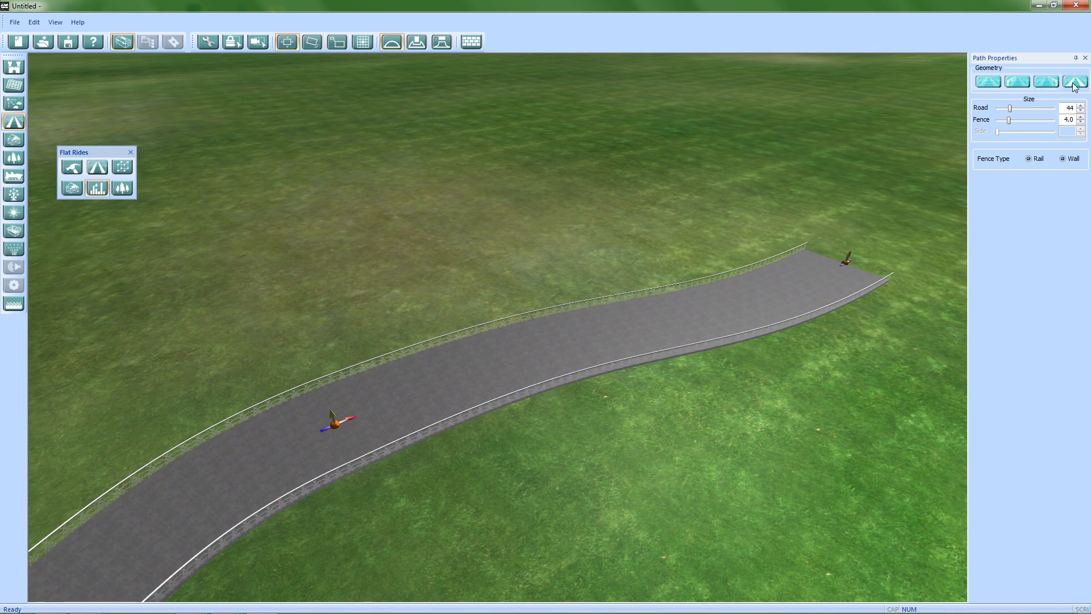
left_click(1075, 83)
right_click_drag(431, 298, 462, 394)
mouse_move(1009, 124)
left_mouse_down()
mouse_move(1035, 120)
mouse_move(1003, 125)
mouse_move(1030, 134)
mouse_move(1000, 131)
left_mouse_up()
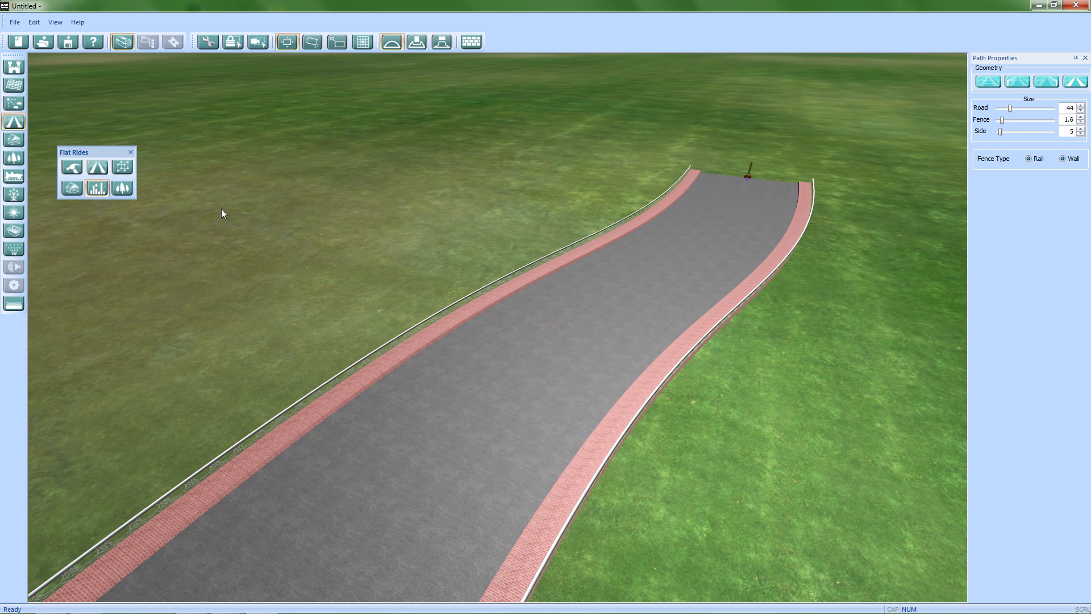
Line both sides of the path with auto-generated Eucalyptus 1 trees at distance 100, separations -10 and 10, with random direction
left_click(117, 187)
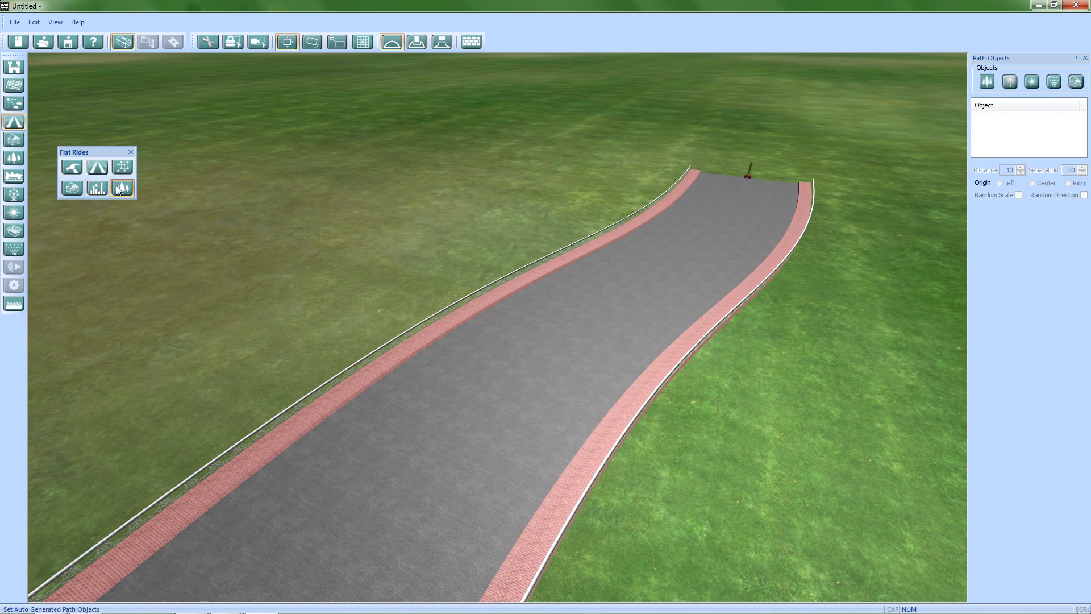
left_click(988, 82)
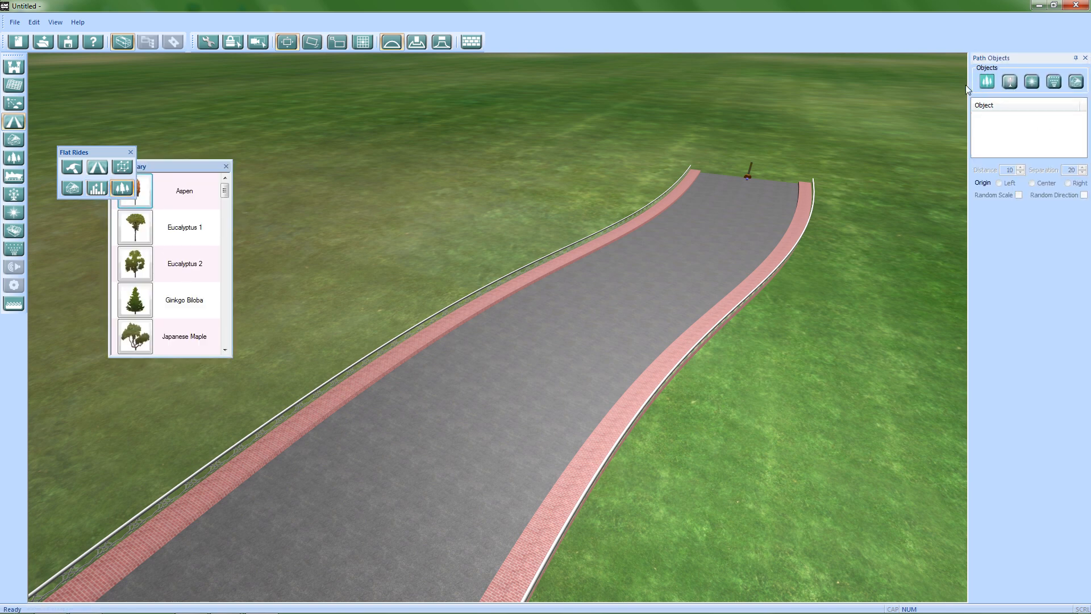
right_click_drag(569, 259, 95, 260)
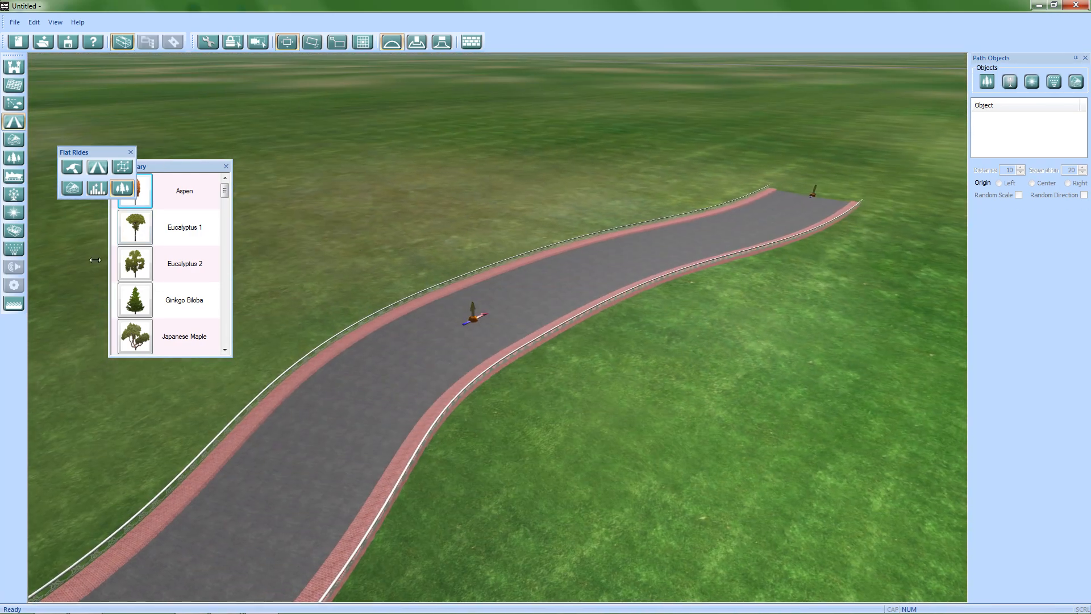
double_click(147, 235)
right_click_drag(767, 313, 557, 363)
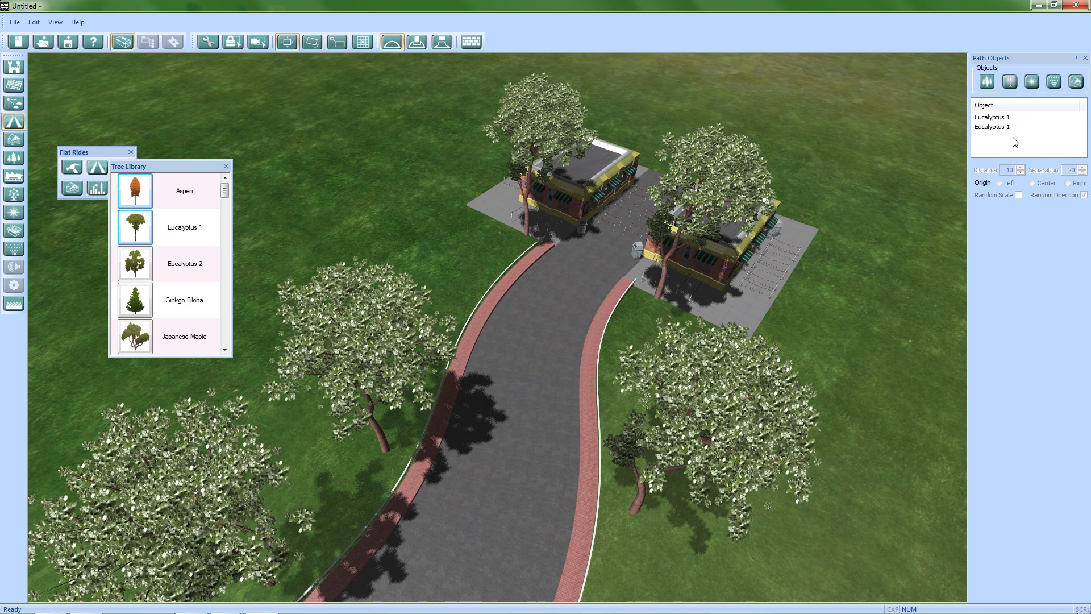
Close the Tree Library and examine the tree-lined path from above, from the side and along its length towards the entrance
left_click(225, 167)
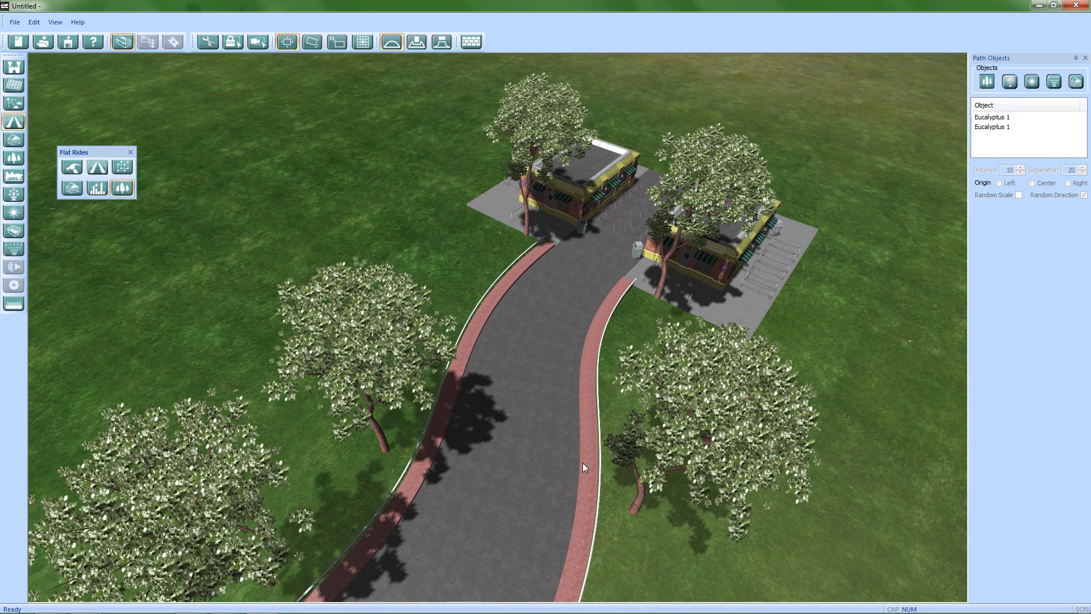
key("f")
scroll(591, 461, "down", 5)
right_click_drag(588, 463, 410, 435)
scroll(544, 474, "down", 5)
scroll(427, 507, "down", 2)
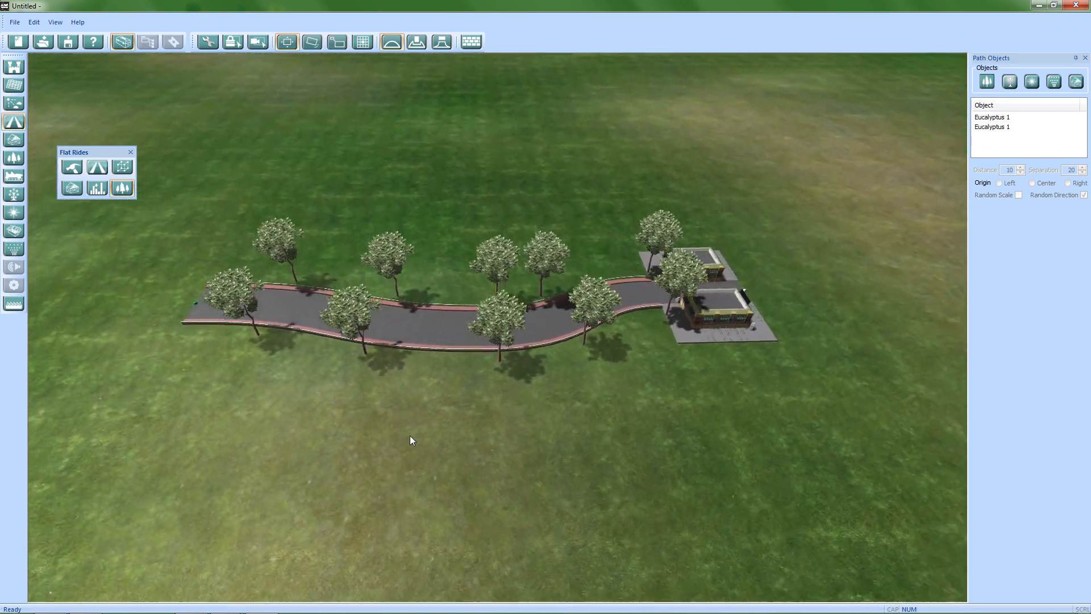
scroll(410, 435, "down", 2)
left_click_drag(191, 230, 598, 444)
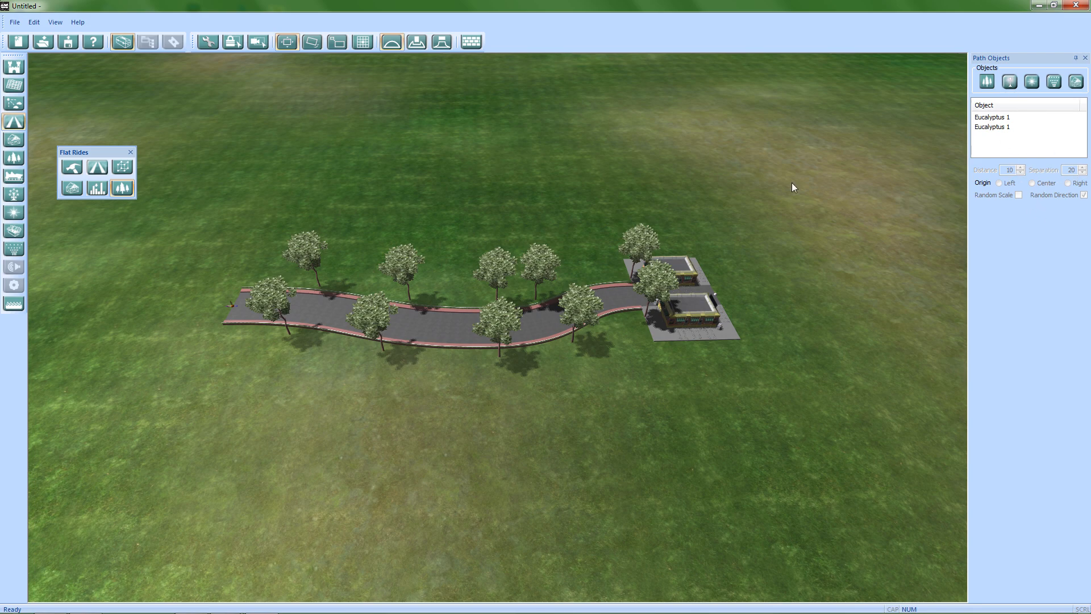
key("f")
scroll(483, 329, "up", 2)
right_click_drag(583, 351, 723, 333)
middle_click_drag(723, 333, 613, 384)
scroll(614, 384, "up", 3)
right_click_drag(614, 384, 715, 356)
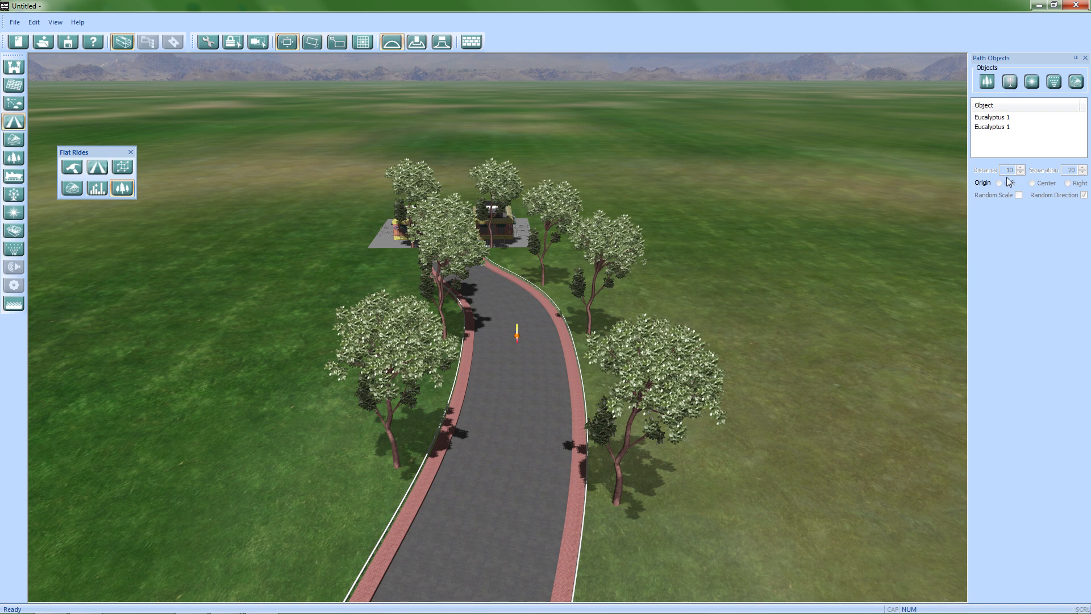
Try a larger distance between the trees in the left-origin Eucalyptus 1 row and check the spacing along the path
left_click(994, 118)
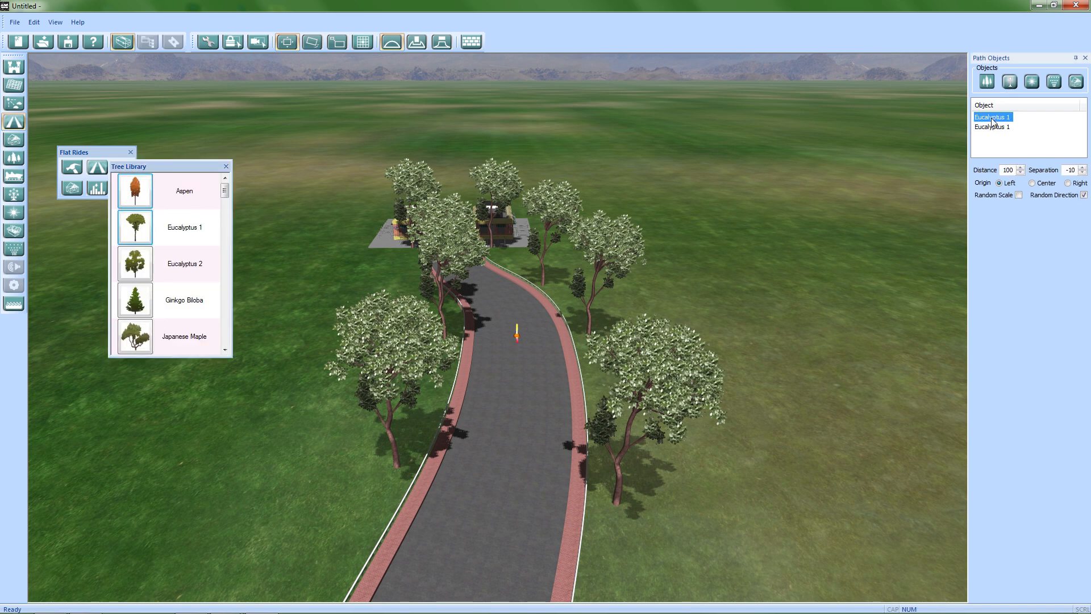
left_click(1020, 168)
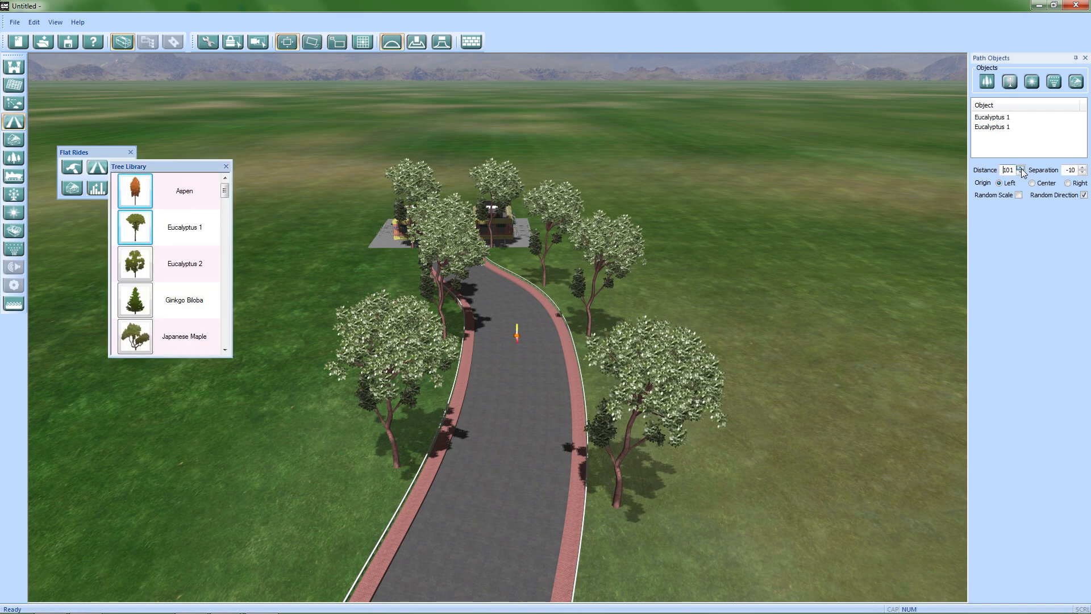
left_click(1021, 172)
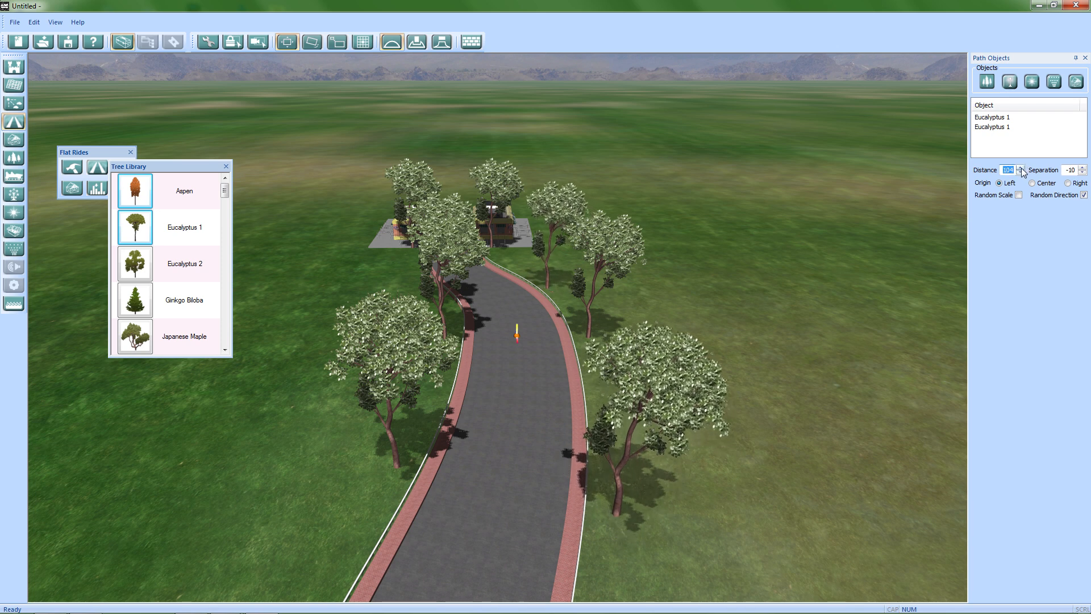
left_click(1021, 169)
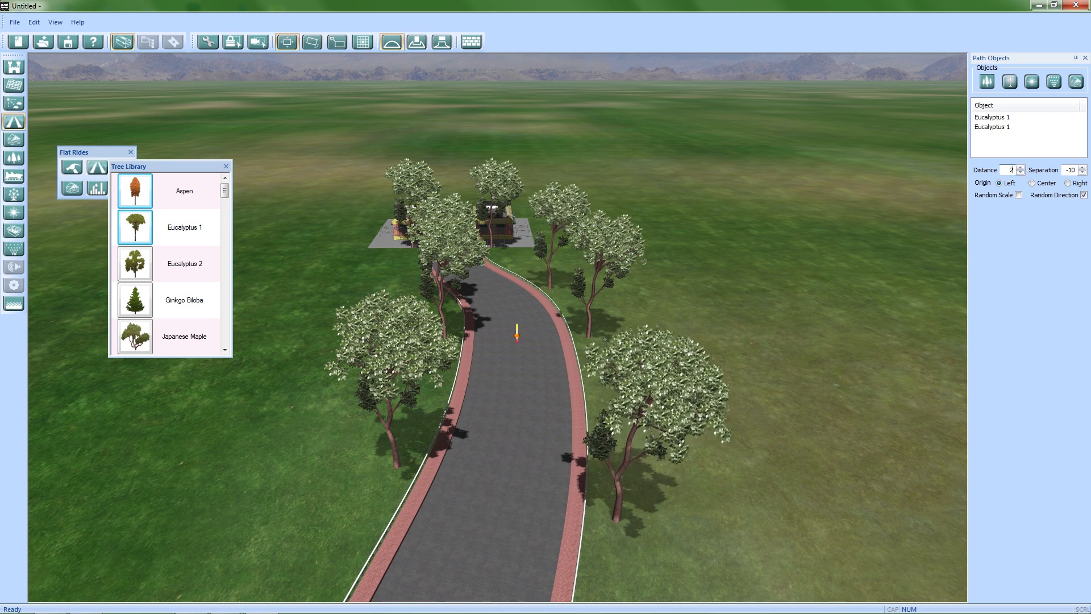
left_click(725, 291)
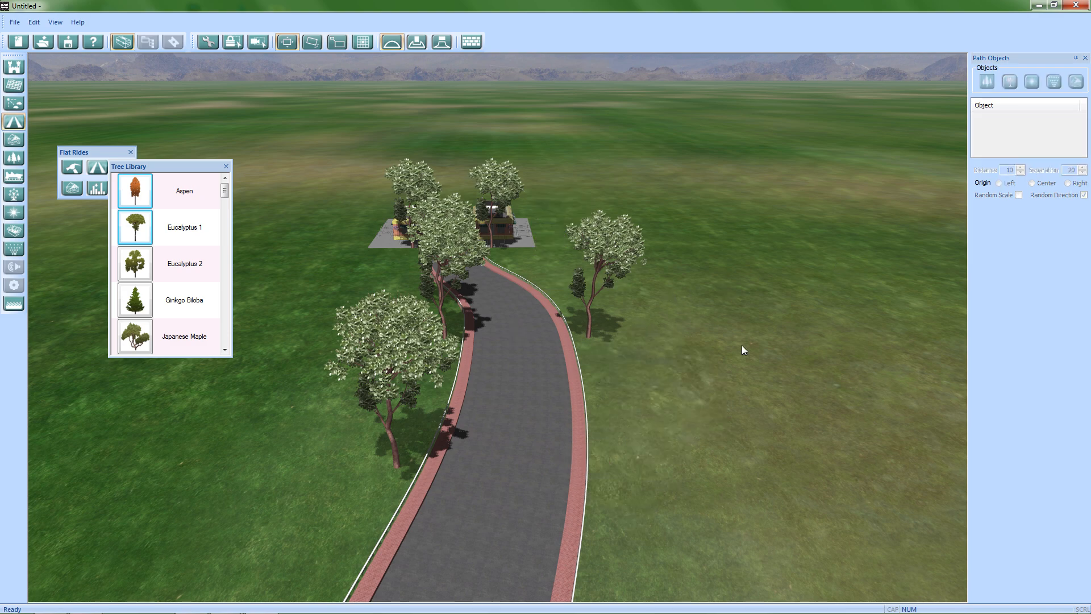
middle_click_drag(742, 344, 473, 332)
scroll(505, 377, "down", 4)
middle_click_drag(505, 377, 327, 372)
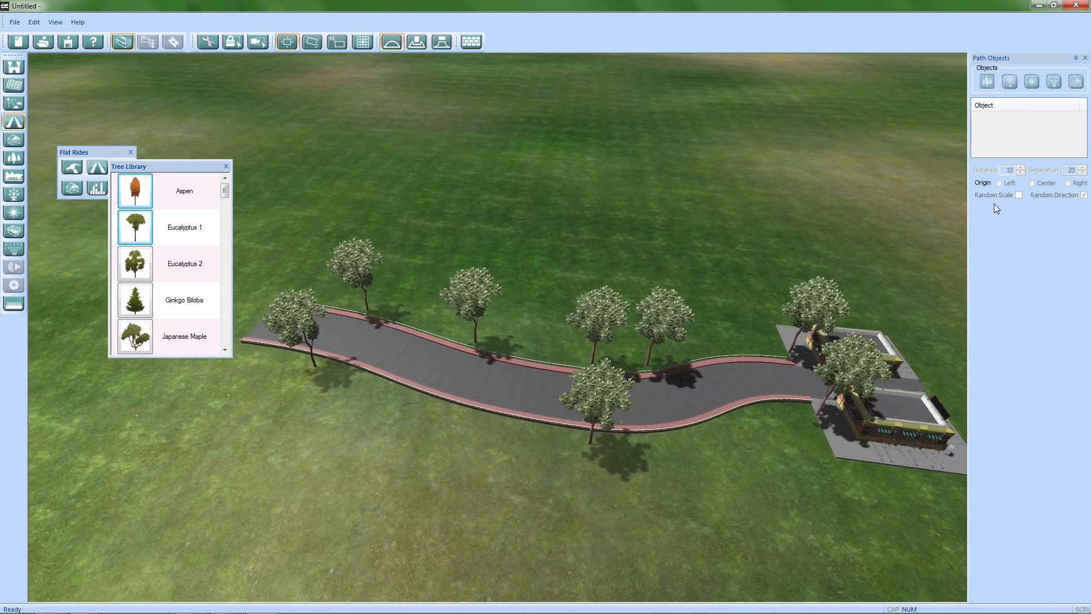
Reselect the path and set the left-origin Eucalyptus 1 row's distance to 20
left_click(612, 405)
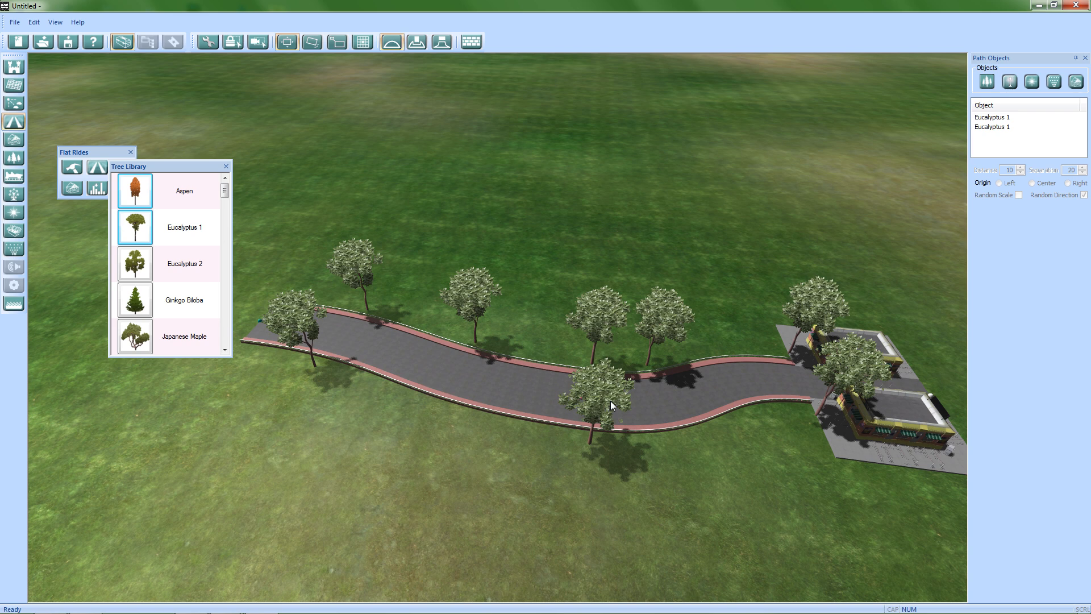
left_click(990, 128)
left_click(1003, 170)
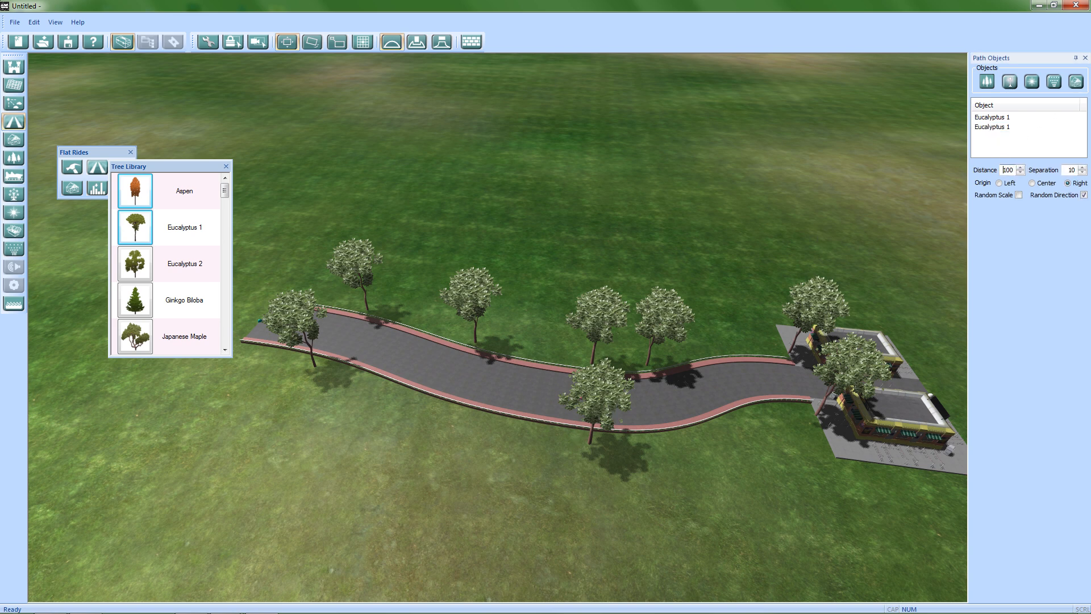
left_click(990, 117)
key("Tab")
left_click(709, 180)
middle_click_drag(578, 372, 471, 424)
scroll(437, 382, "up", 3)
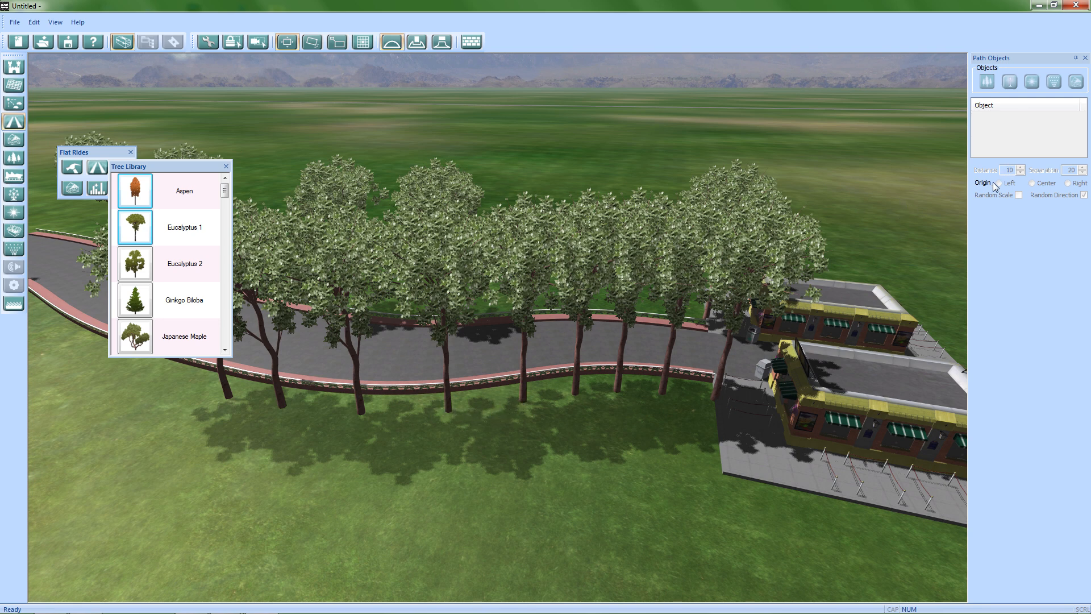
Inspect the dense tree row up close and set the left-origin Eucalyptus 1 row's distance to 50
left_click(515, 374)
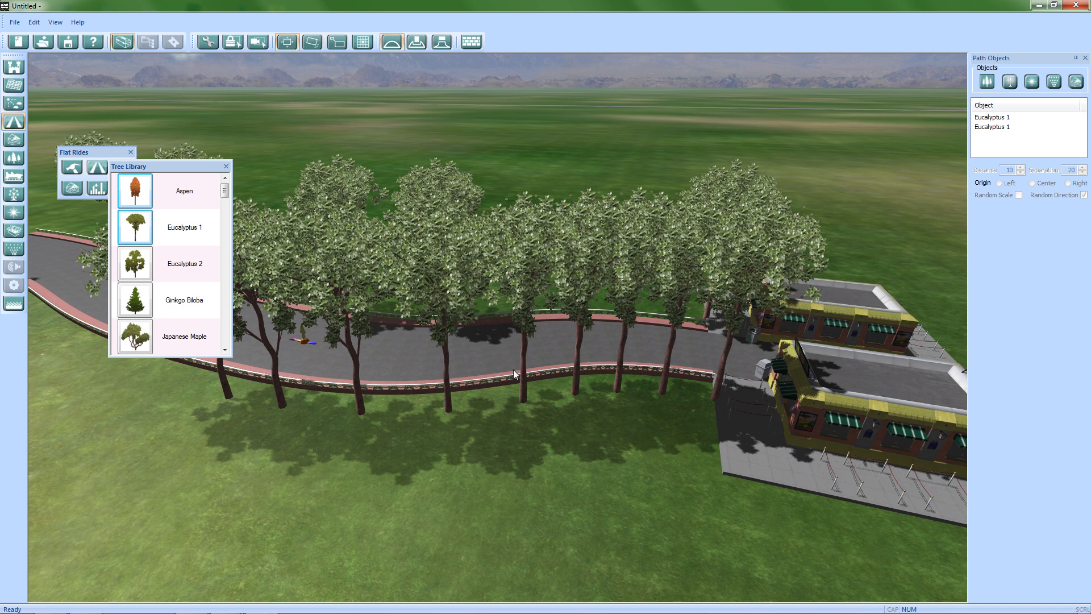
left_click(992, 117)
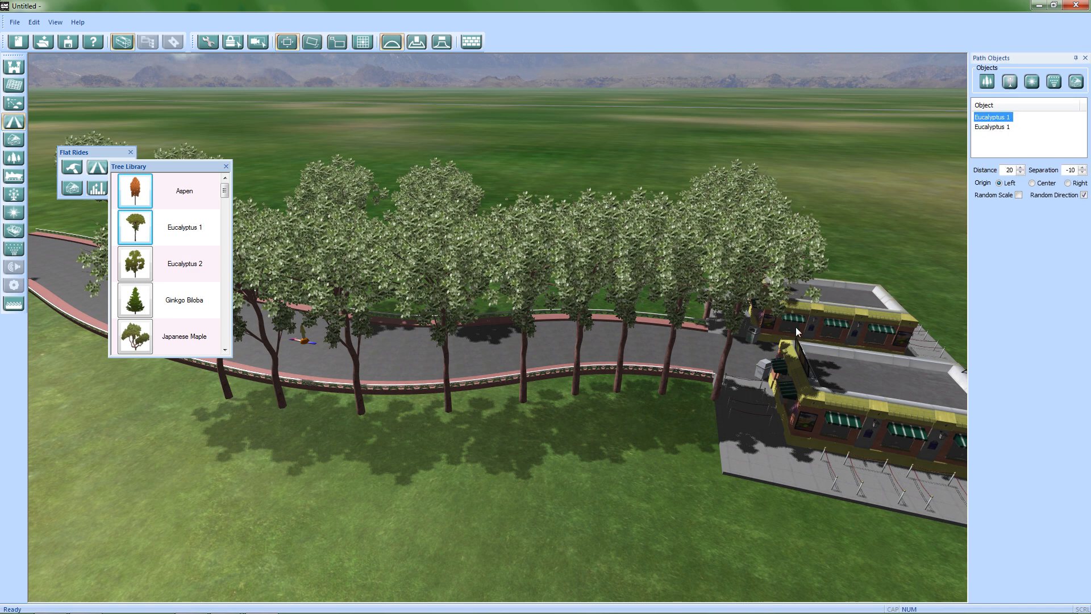
right_click_drag(425, 497, 411, 466)
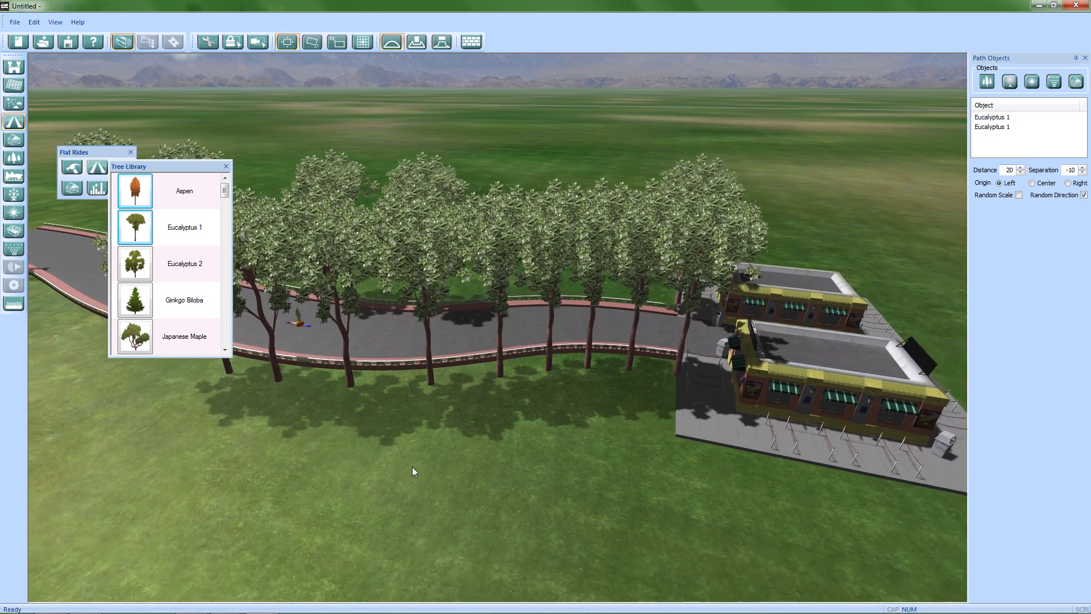
scroll(510, 476, "up", 5)
right_click_drag(510, 477, 517, 402)
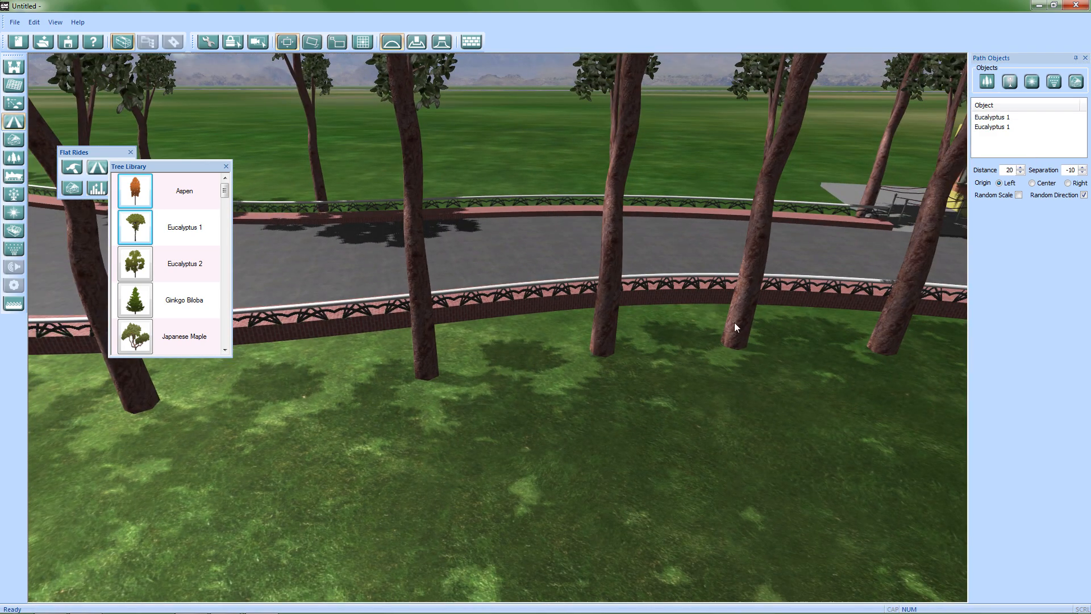
double_click(1009, 170)
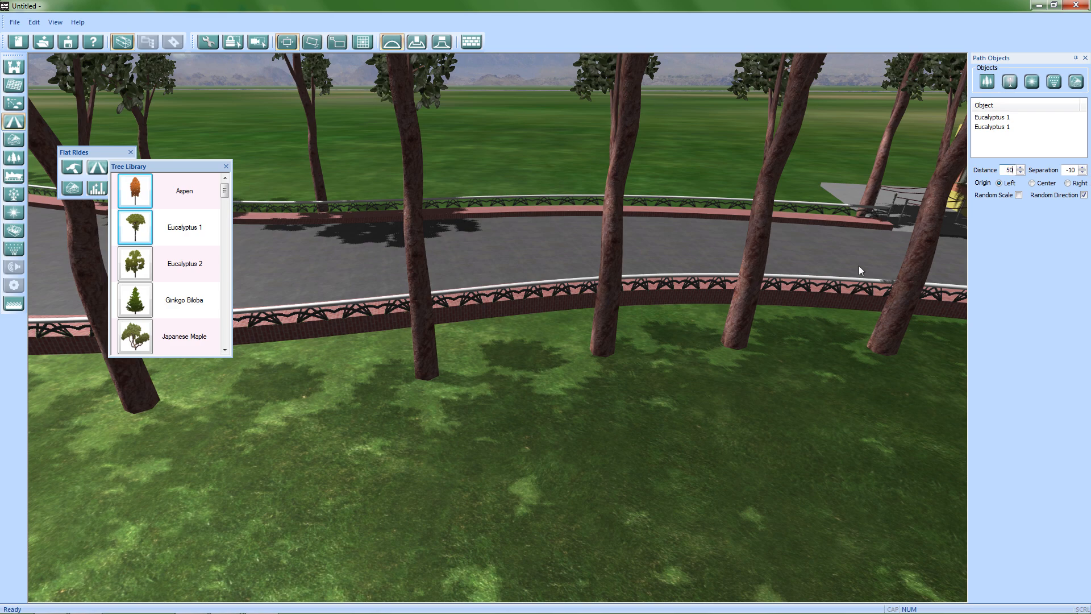
left_click(595, 393)
scroll(606, 406, "down", 10)
middle_click_drag(573, 392, 526, 479)
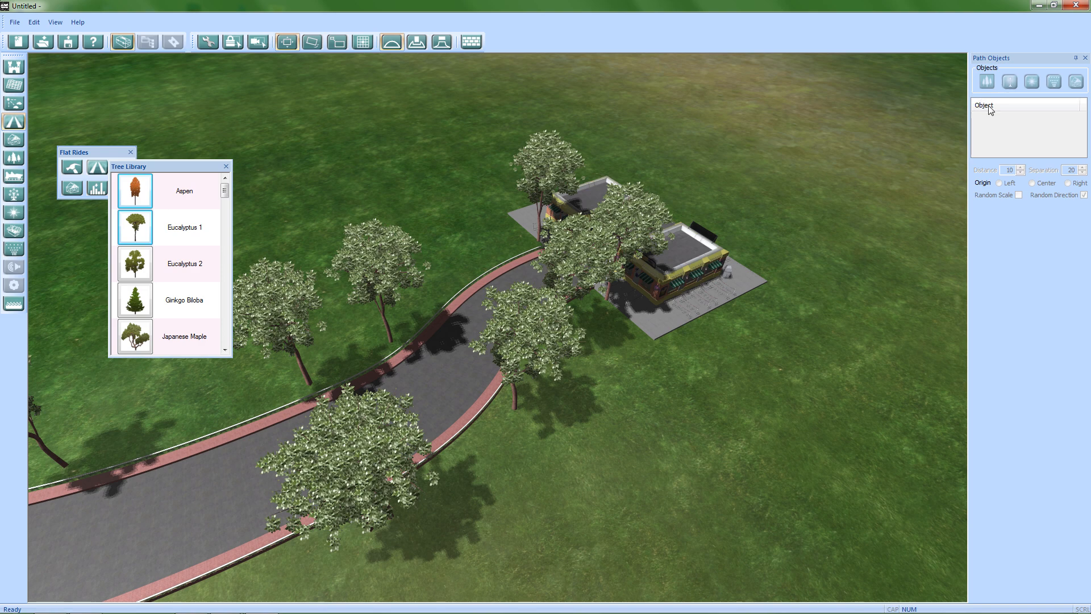
Compare the path's two Eucalyptus 1 entries and enter a new distance for the left-origin row
left_click(533, 309)
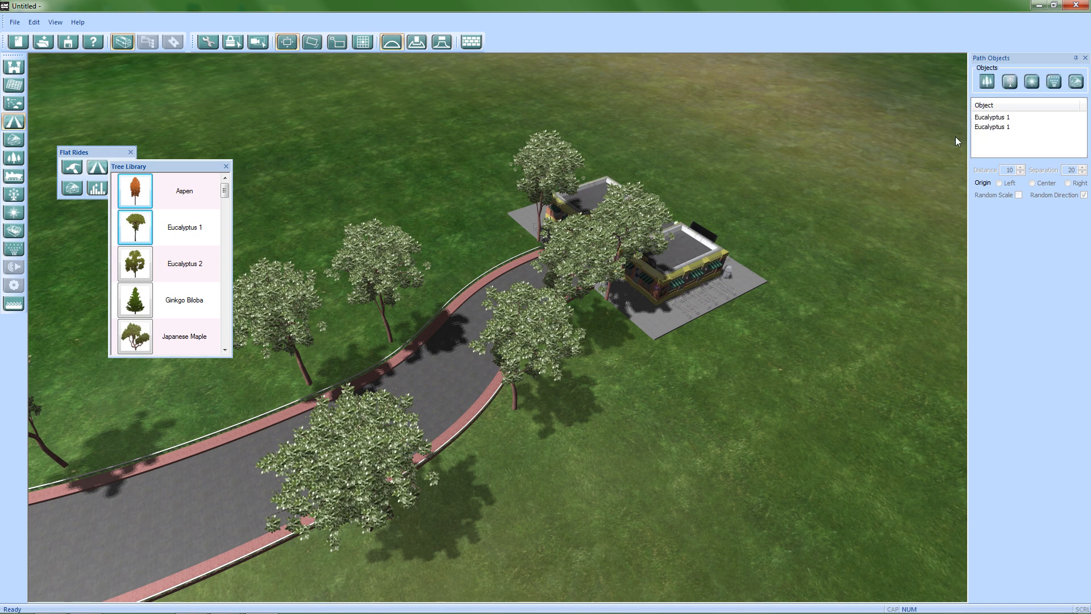
left_click(999, 127)
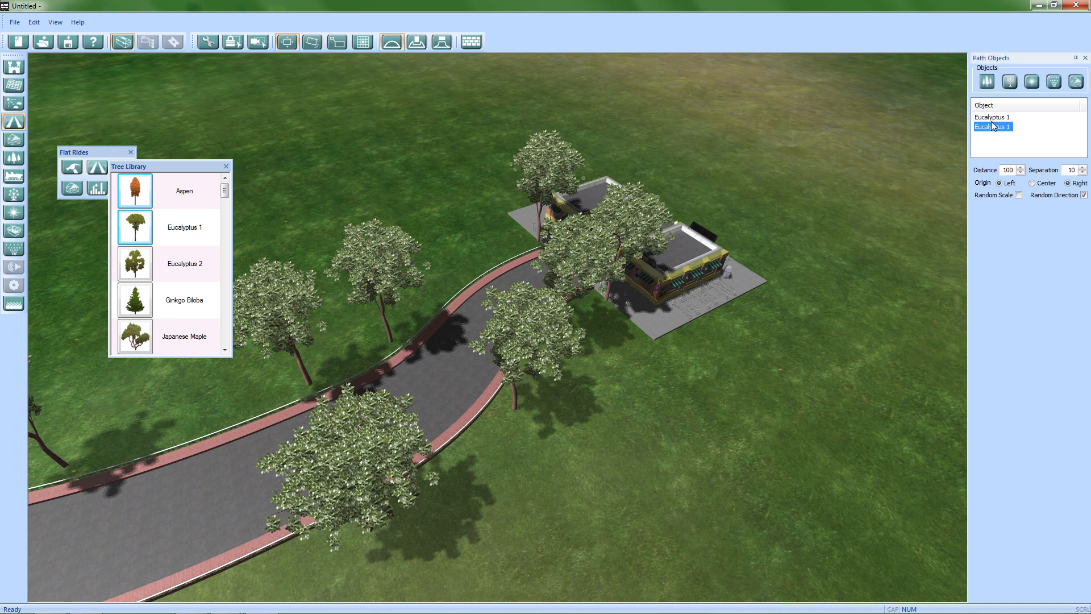
left_click(990, 118)
left_click_drag(1005, 170, 1048, 173)
left_click(529, 491)
right_click_drag(529, 492, 820, 447)
scroll(820, 447, "down", 5)
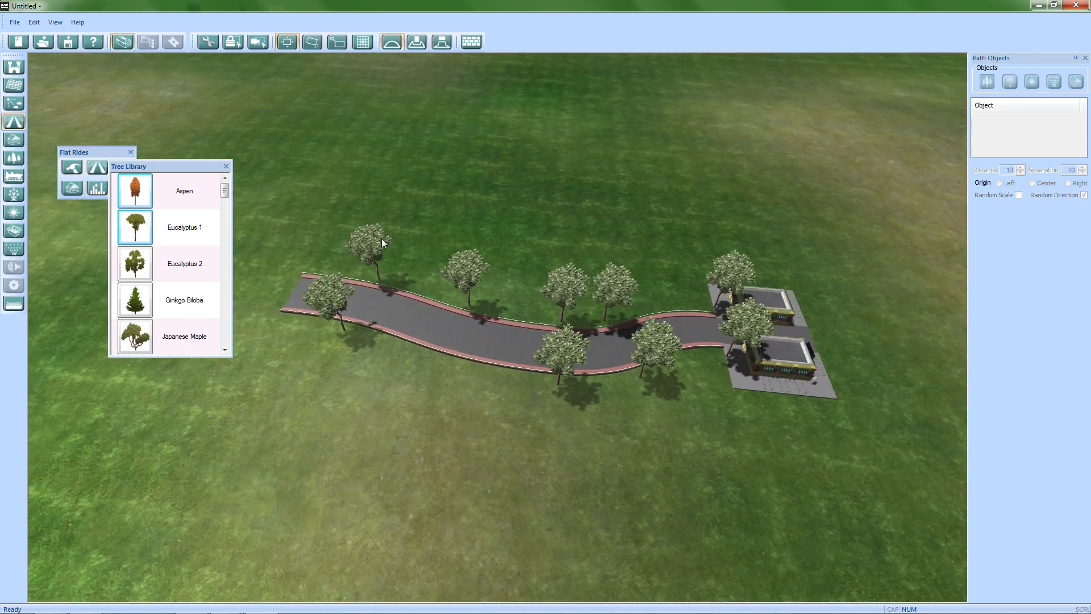
Examine the spacing of the two Eucalyptus 1 rows along the path from the entrance to its far end
left_click_drag(268, 186, 891, 481)
left_click(662, 463)
left_click_drag(263, 215, 879, 550)
right_click_drag(665, 431, 651, 492)
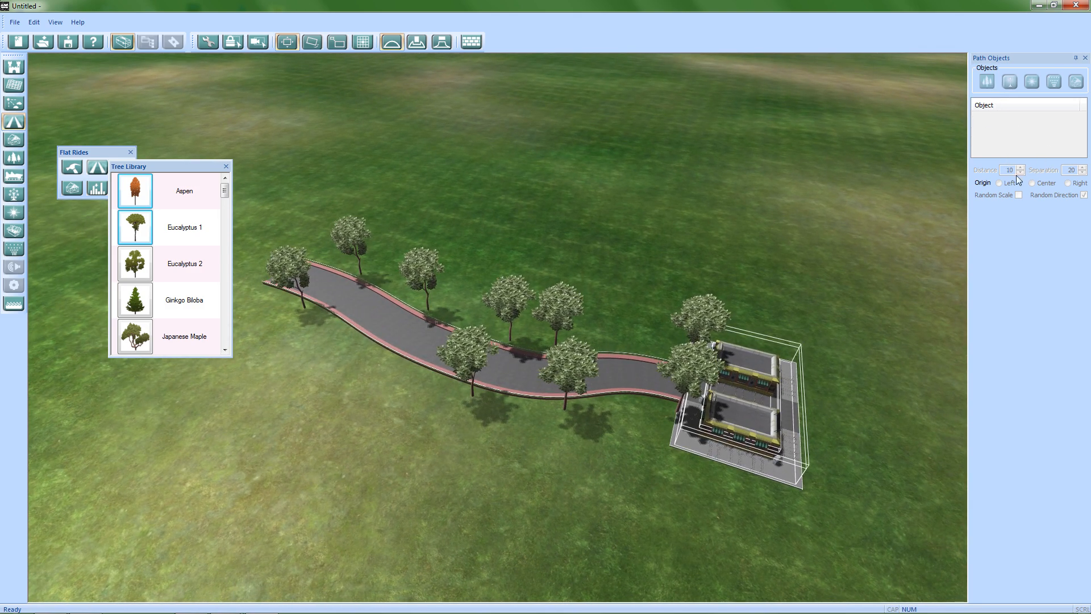
left_click(650, 371)
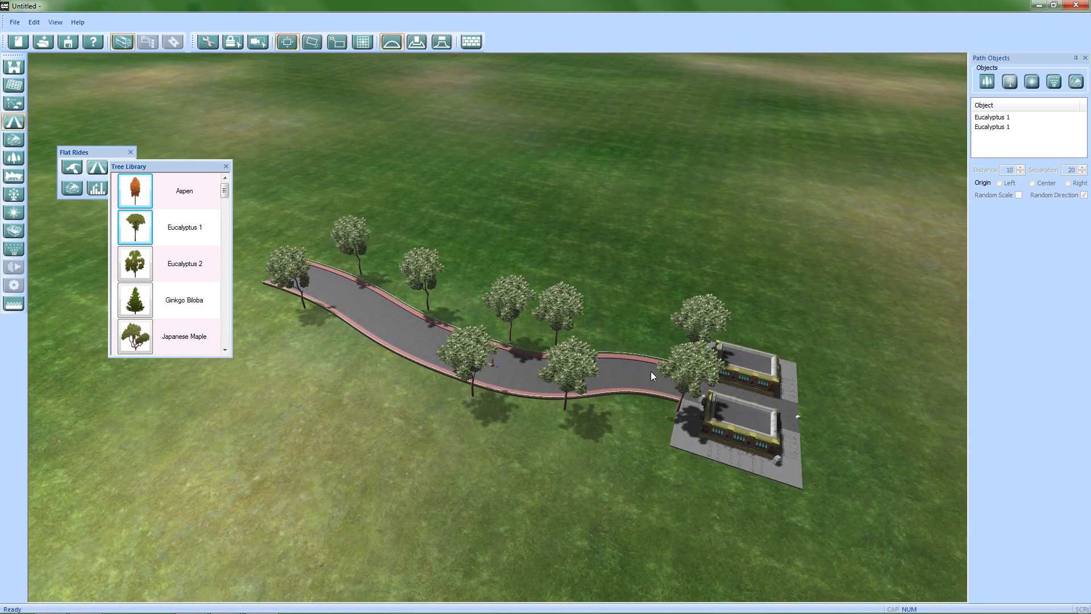
right_click_drag(642, 421, 657, 451)
left_click(624, 476)
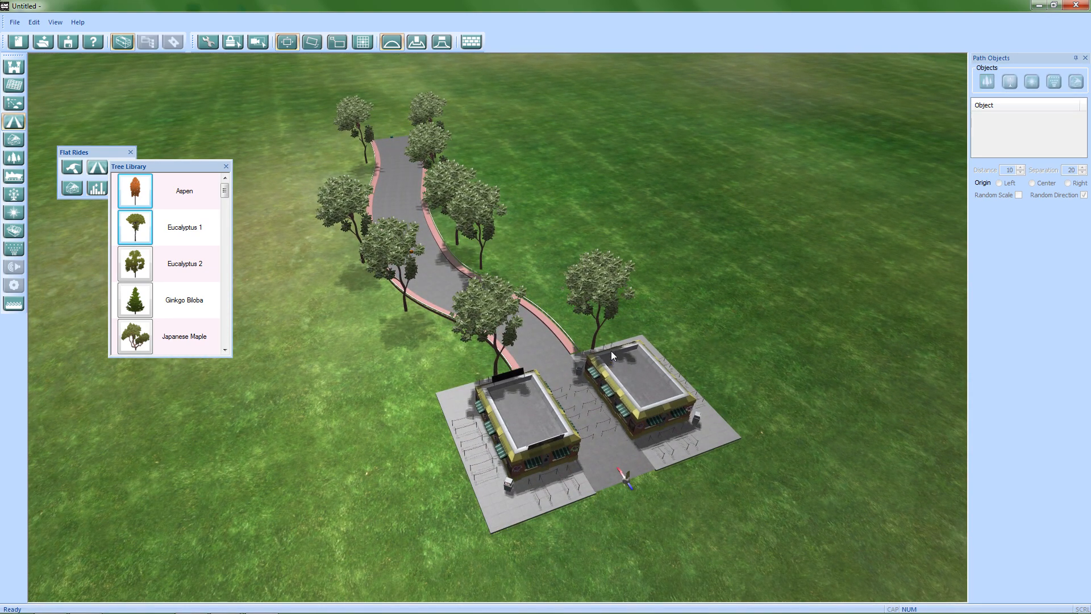
left_click(537, 357)
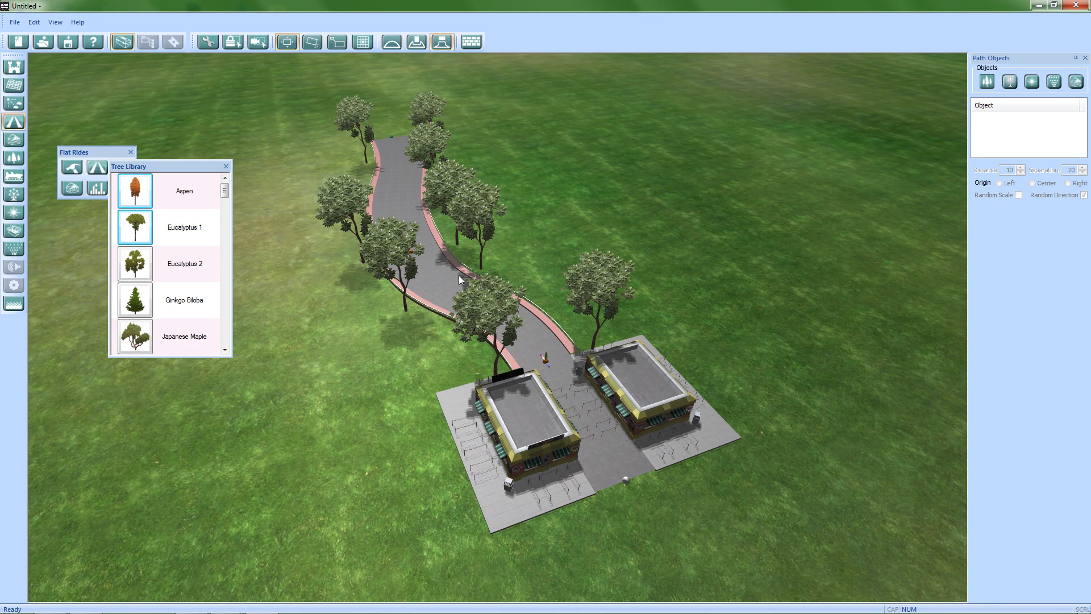
key("f")
scroll(430, 216, "down", 4)
left_click(373, 101)
middle_click_drag(478, 284, 422, 206)
middle_click_drag(453, 167, 534, 321)
scroll(517, 170, "up", 3)
middle_click_drag(375, 228, 352, 291)
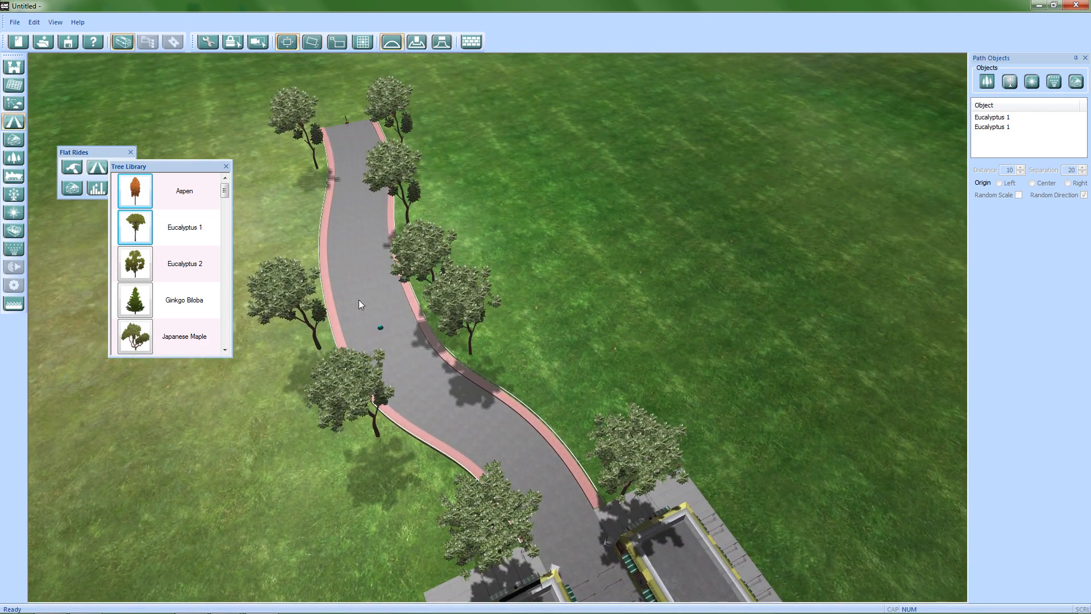
Adjust the control points at the path's far end and middle, and check the tree spacing along the altered section
left_click(345, 122)
middle_click_drag(449, 179, 459, 302)
scroll(459, 301, "up", 5)
middle_click_drag(705, 228, 476, 490)
scroll(580, 273, "down", 3)
left_click_drag(463, 513, 585, 230)
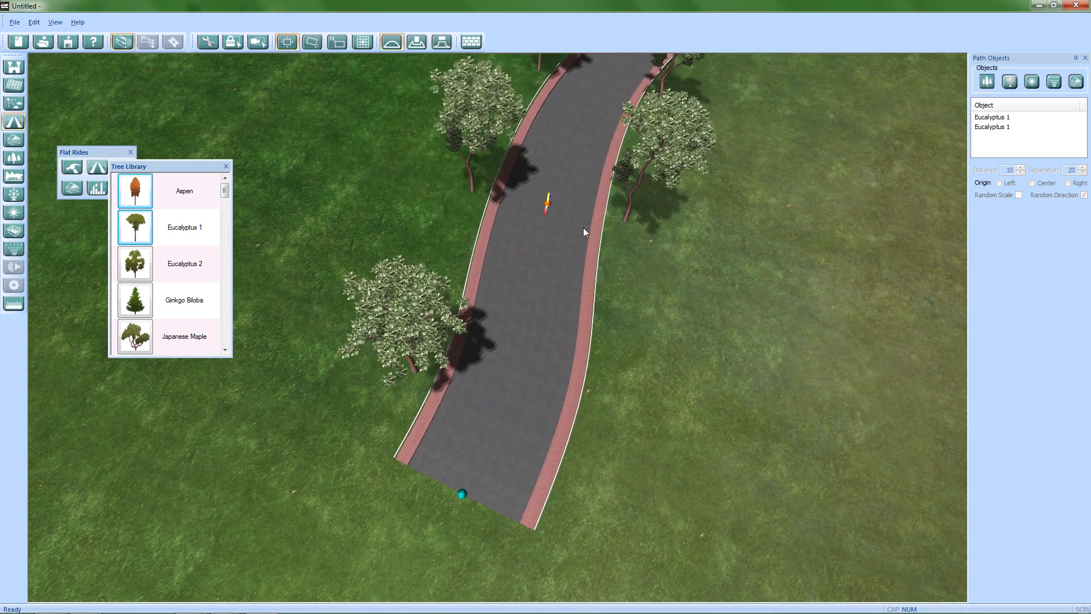
middle_click_drag(585, 231, 633, 248)
scroll(710, 244, "down", 3)
middle_click_drag(773, 238, 693, 442)
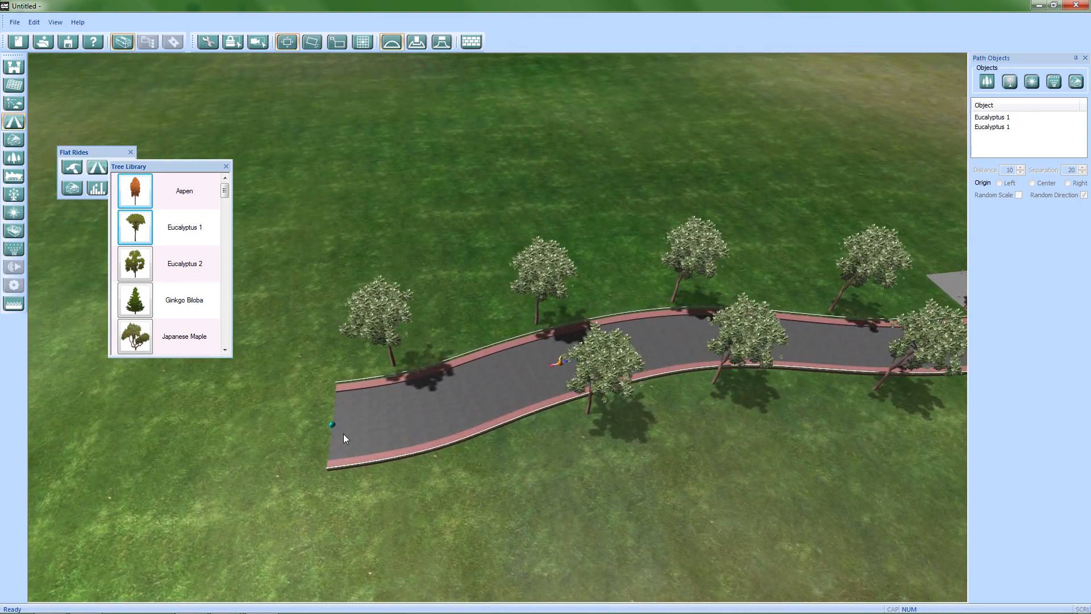
Shorten the path by deleting its end control point, and select its left-origin Eucalyptus 1 row
left_click(332, 425)
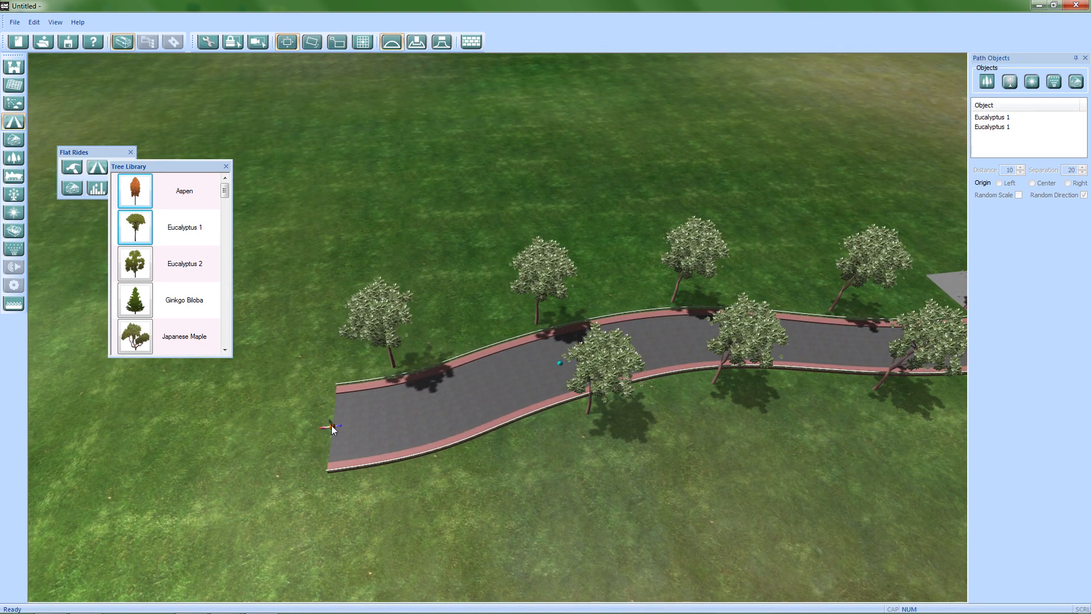
key("Delete")
left_click_drag(454, 264, 604, 414)
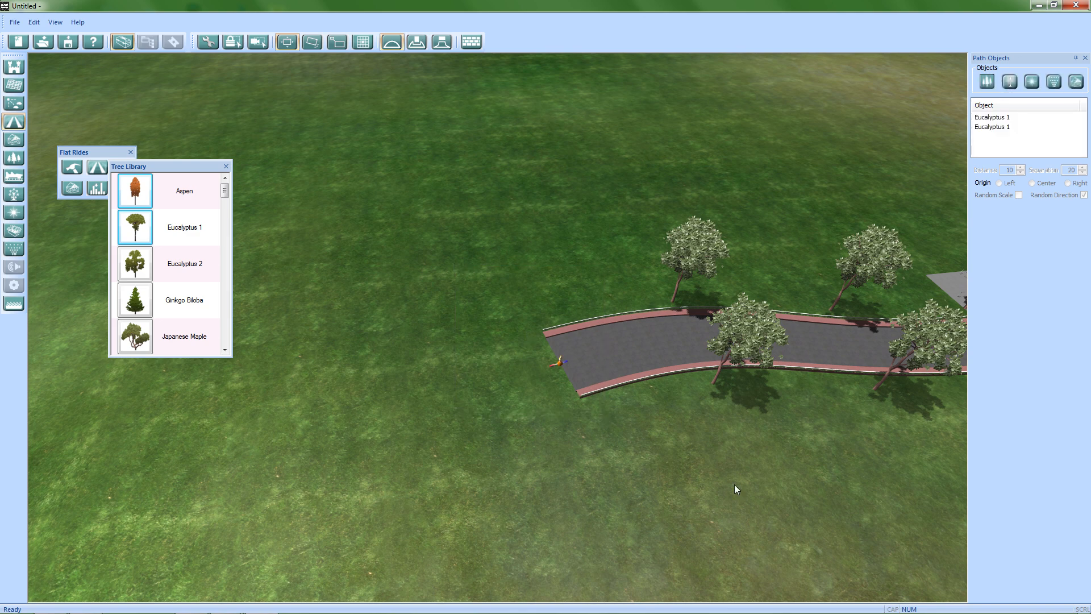
middle_click_drag(735, 486, 562, 480)
left_click(989, 120)
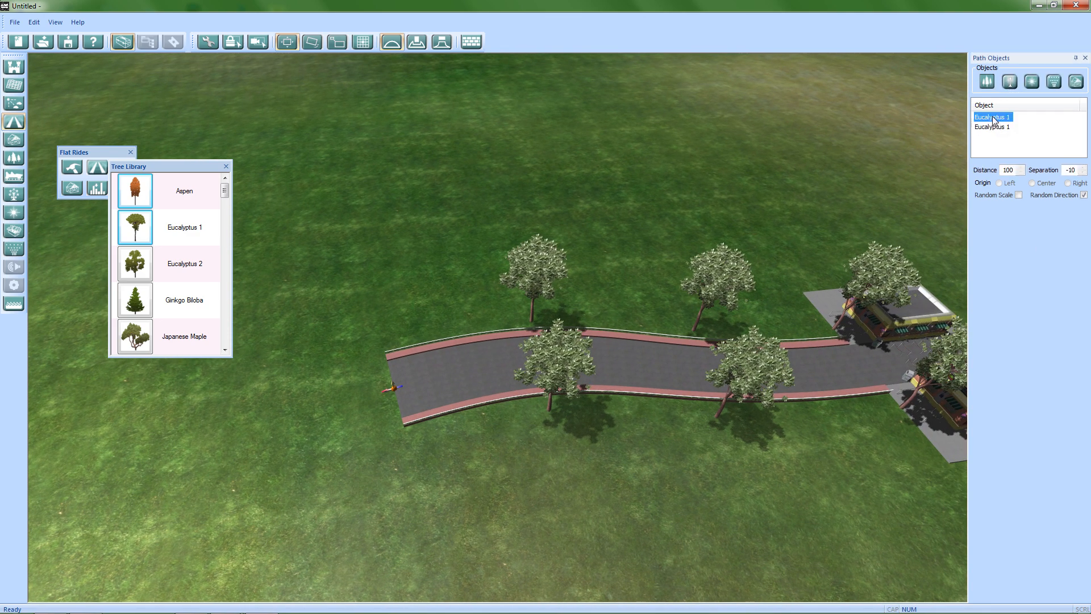
middle_click_drag(657, 296, 718, 305)
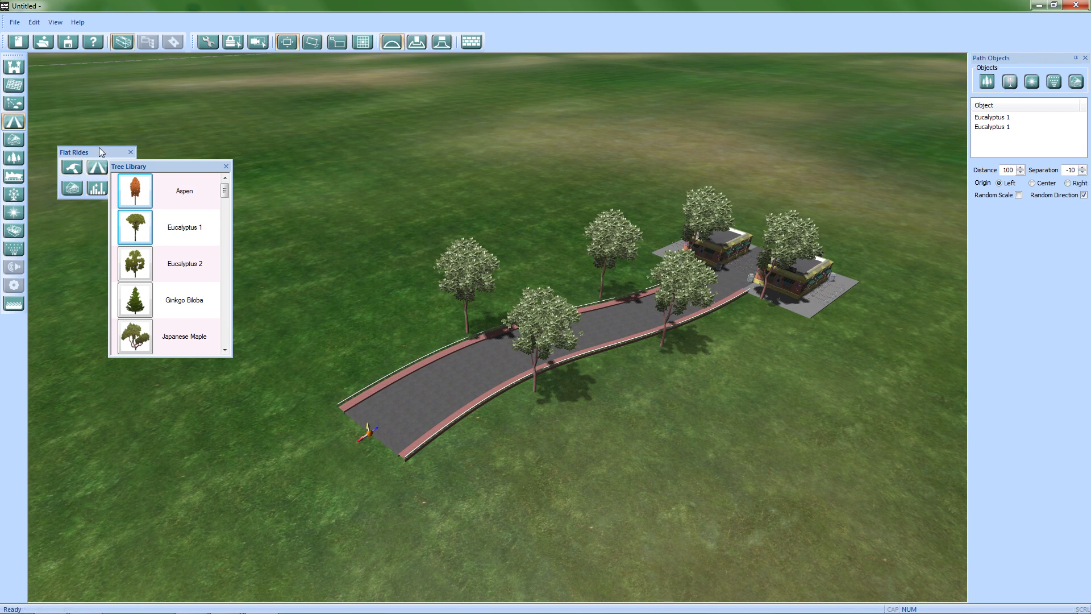
Set the path's side size to 22 in its properties and close the Path Objects Library
left_click_drag(99, 149, 116, 118)
left_click(136, 159)
left_click(116, 159)
left_click_drag(887, 107, 890, 112)
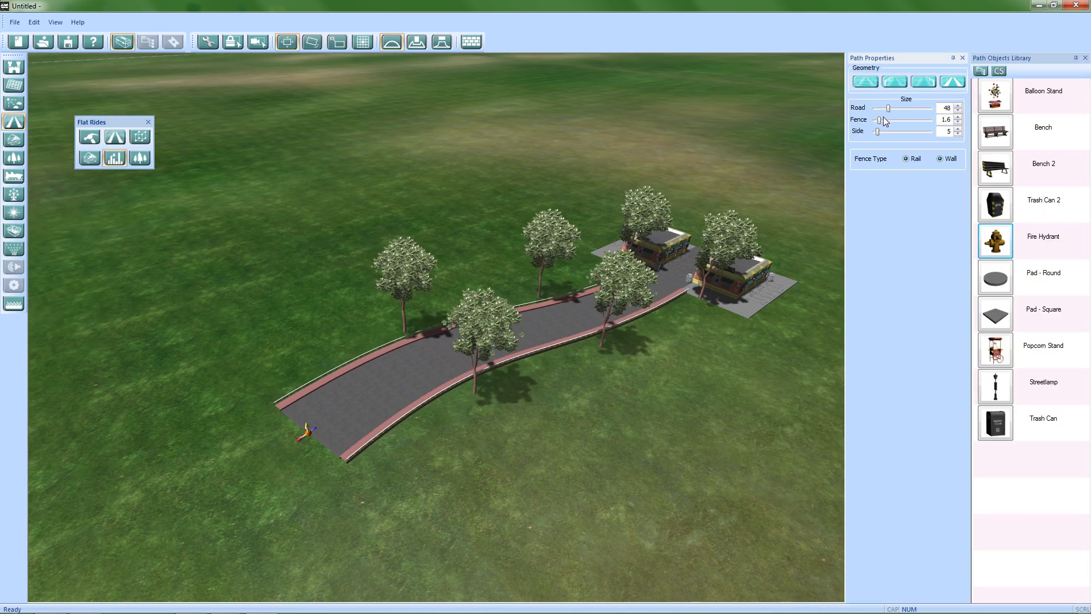
left_click(880, 131)
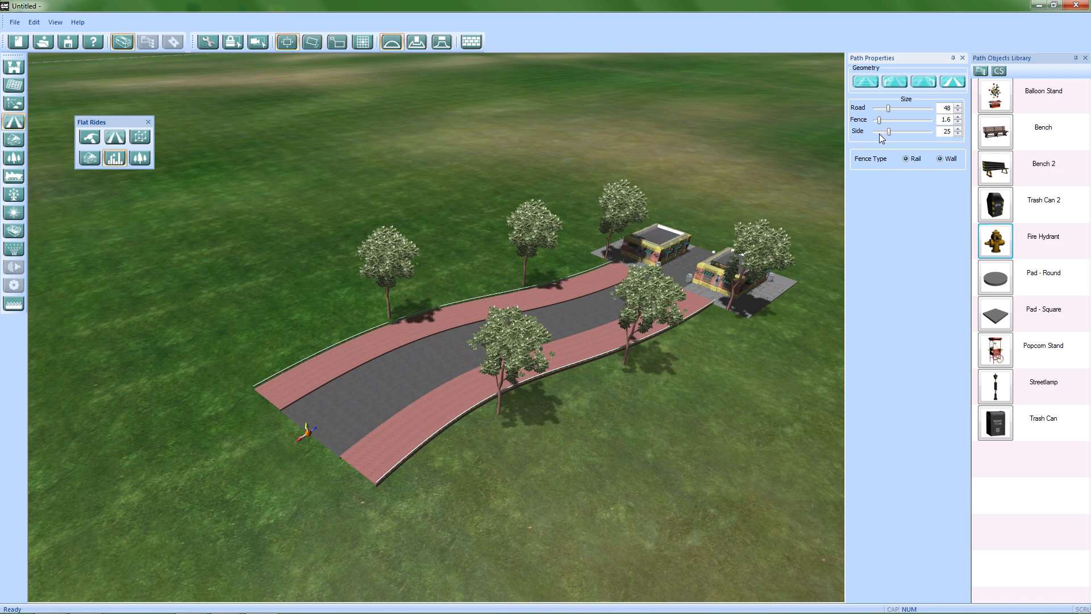
left_click_drag(890, 131, 887, 132)
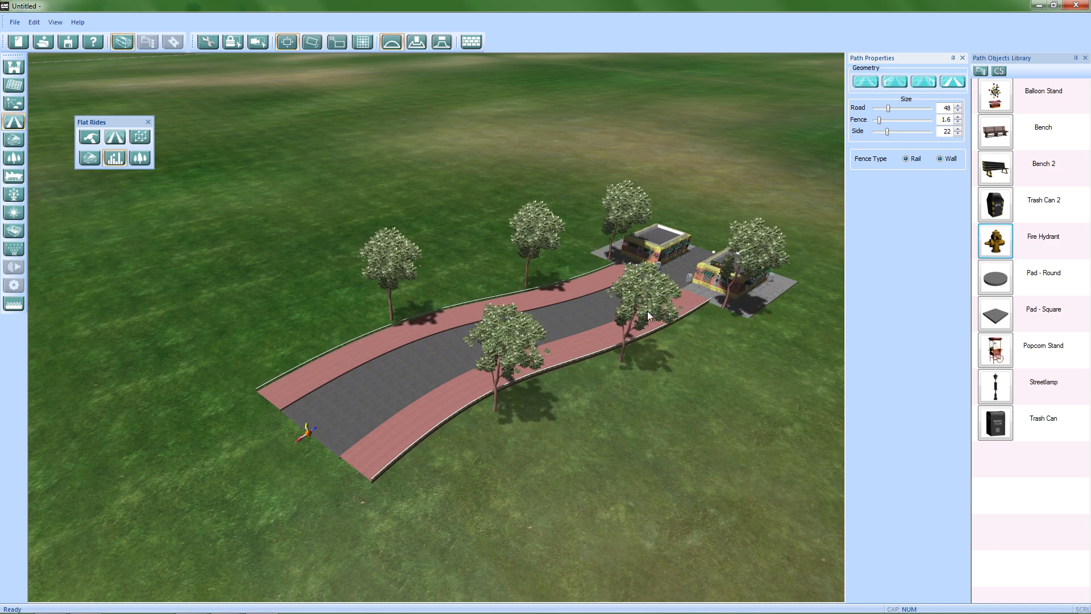
scroll(646, 428, "up", 1)
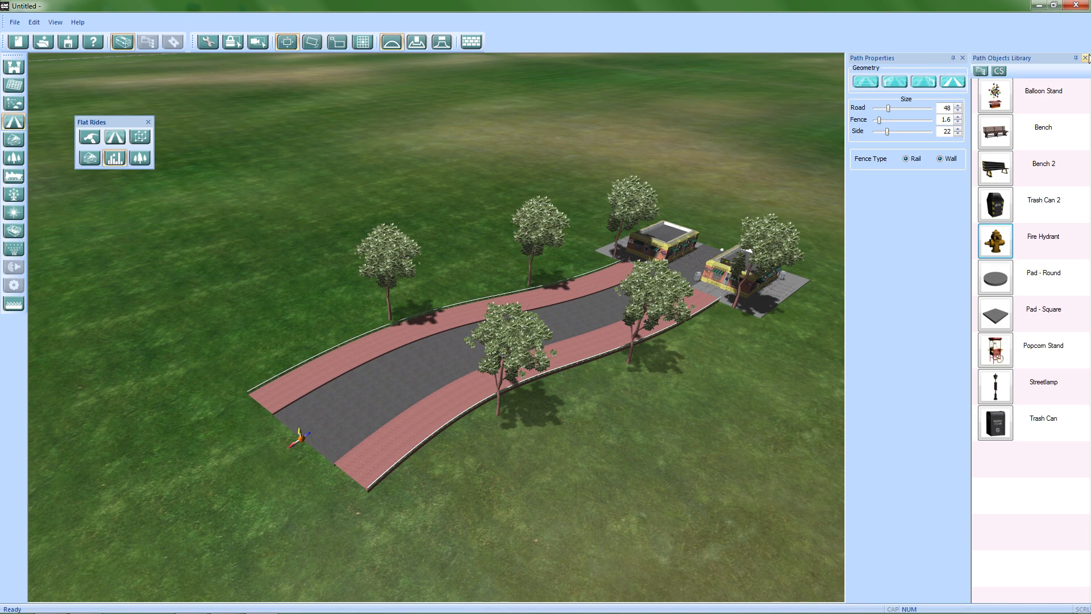
left_click(1085, 57)
middle_click_drag(523, 347, 571, 386)
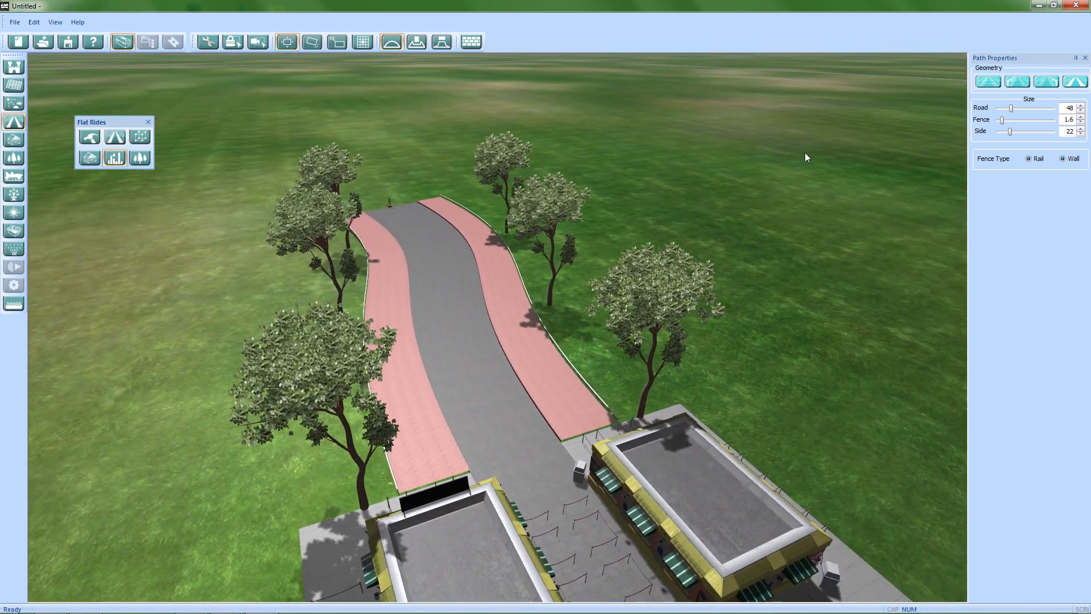
Set the left-origin Eucalyptus 1 row's separation to 10 so its trees stand on the brick side of the path
left_click(140, 157)
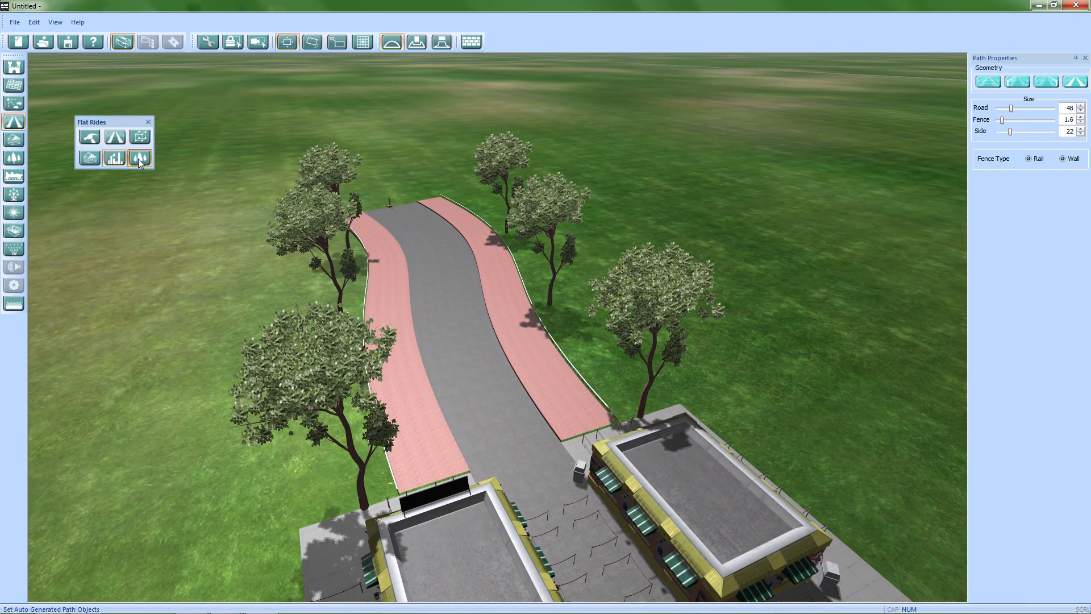
double_click(992, 117)
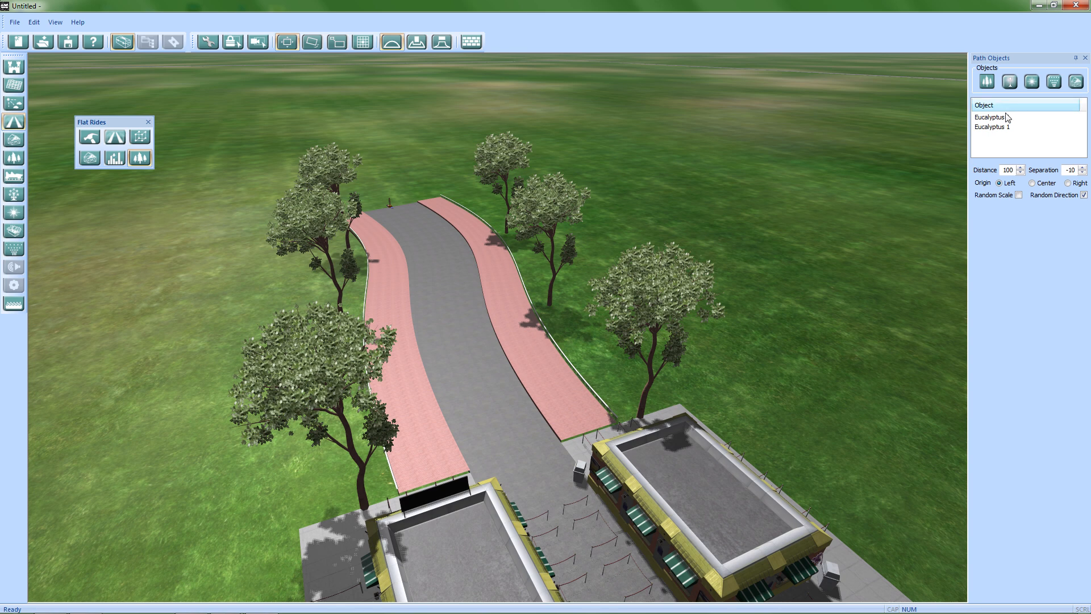
left_click(1083, 168)
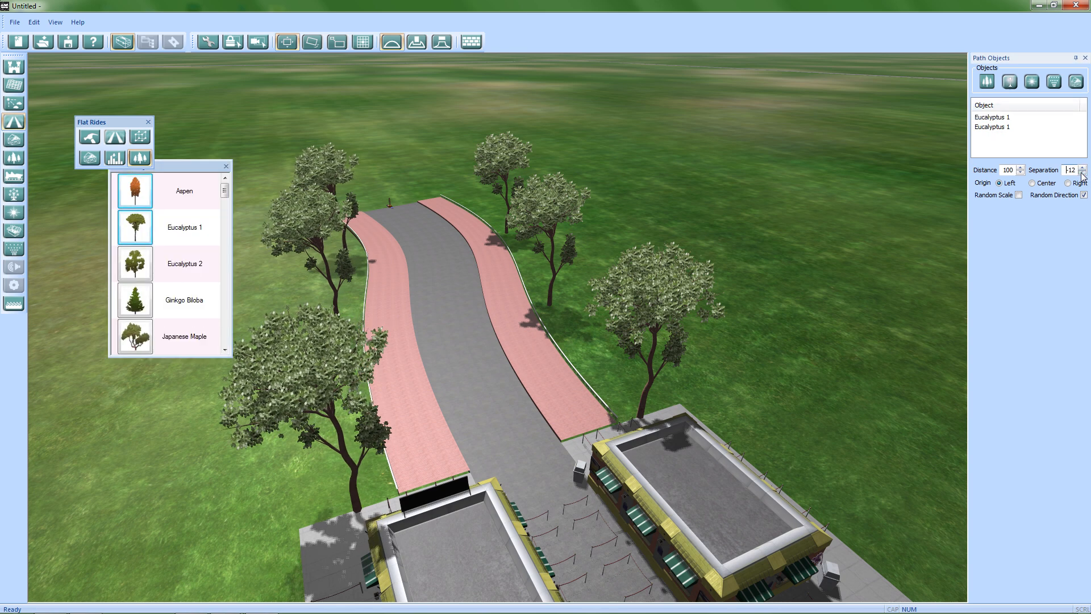
left_click(1083, 168)
left_click(1084, 168)
left_click(1084, 168)
left_click(1084, 168)
left_click(1084, 169)
left_click(1084, 168)
left_click(1084, 168)
left_click(1084, 168)
left_click(1084, 168)
left_click(1083, 168)
left_click(1084, 168)
left_click(1084, 168)
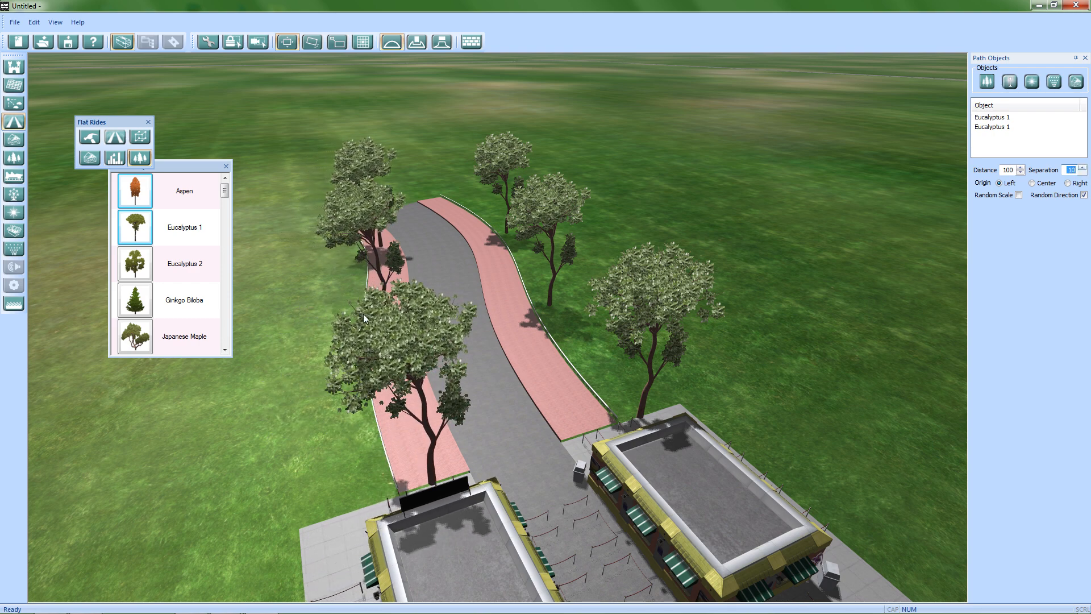
Set the right-origin Eucalyptus 1 row's separation to -13 so its trees stand on the opposite brick side
left_click(1002, 128)
left_click(1083, 174)
left_click(1083, 173)
left_click(1083, 173)
left_click(1082, 173)
left_click(1083, 172)
left_click(1084, 173)
left_click(1083, 172)
left_click(1083, 173)
left_click(1083, 173)
left_click(1084, 173)
left_click(1083, 173)
left_click(1083, 173)
left_click(1083, 173)
left_click(1083, 173)
left_click(1083, 173)
left_click(1083, 172)
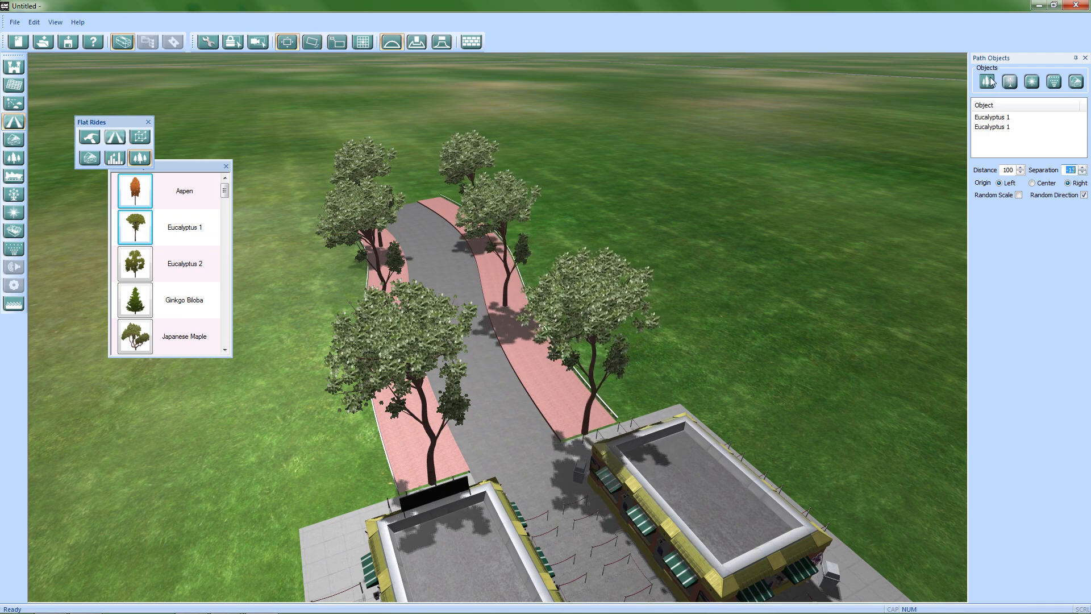
Try Hedge Ring from the Tree Library in place of the right-origin Eucalyptus 1 row
left_click_drag(224, 194, 223, 243)
scroll(510, 353, "up", 6)
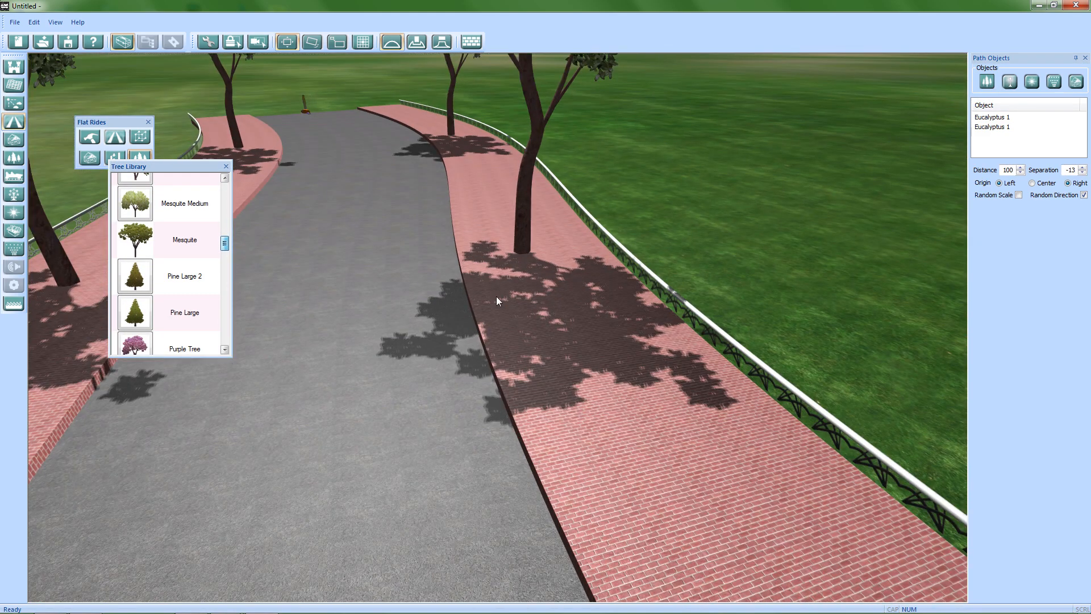
scroll(545, 398, "down", 3)
left_click_drag(224, 243, 225, 286)
scroll(205, 288, "down", 5)
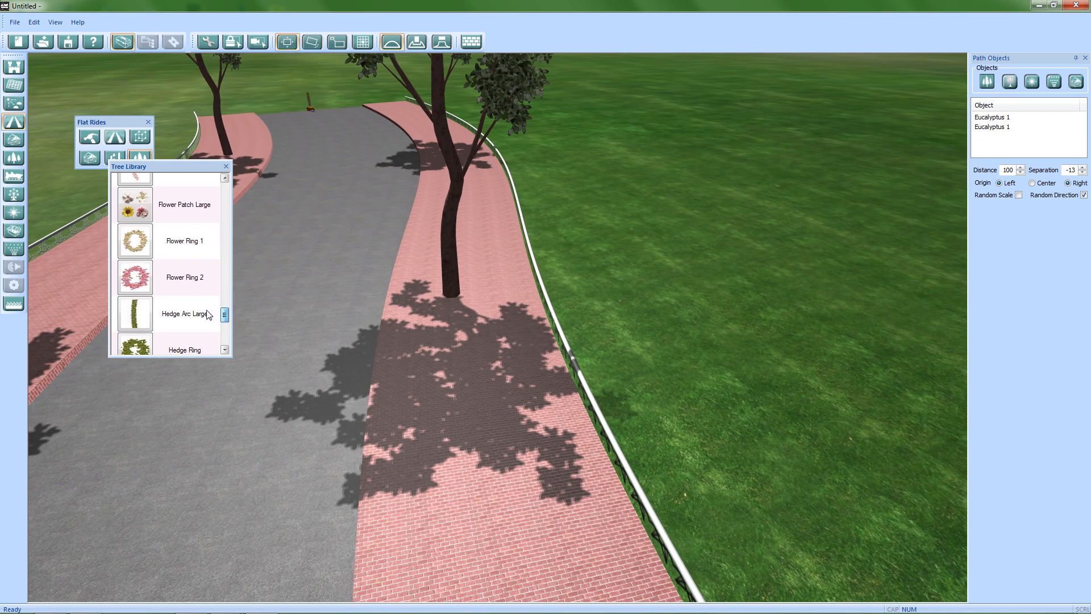
left_click(132, 283)
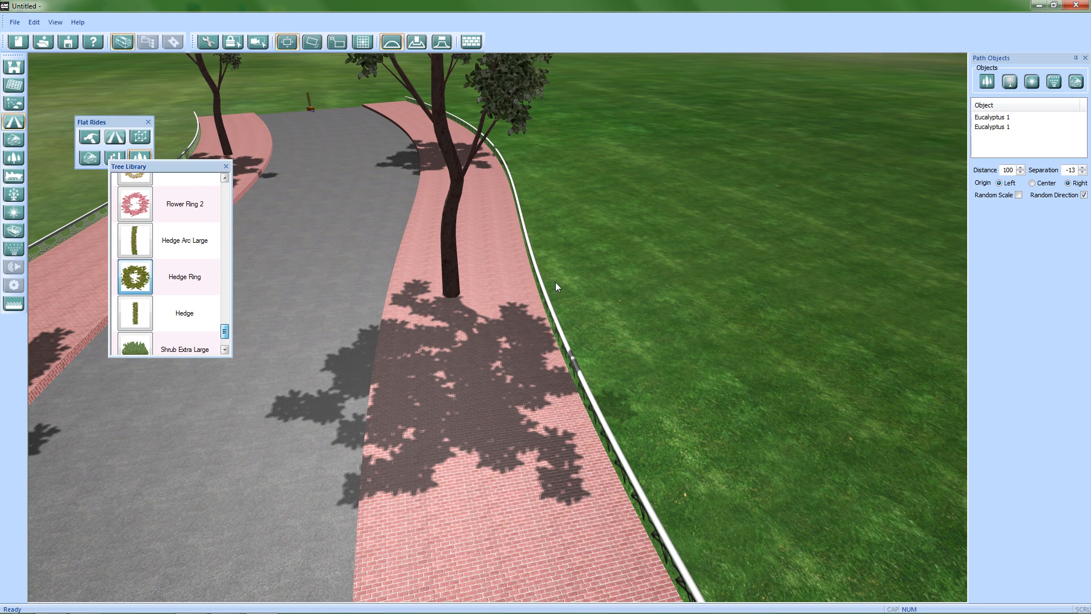
scroll(639, 281, "down", 5)
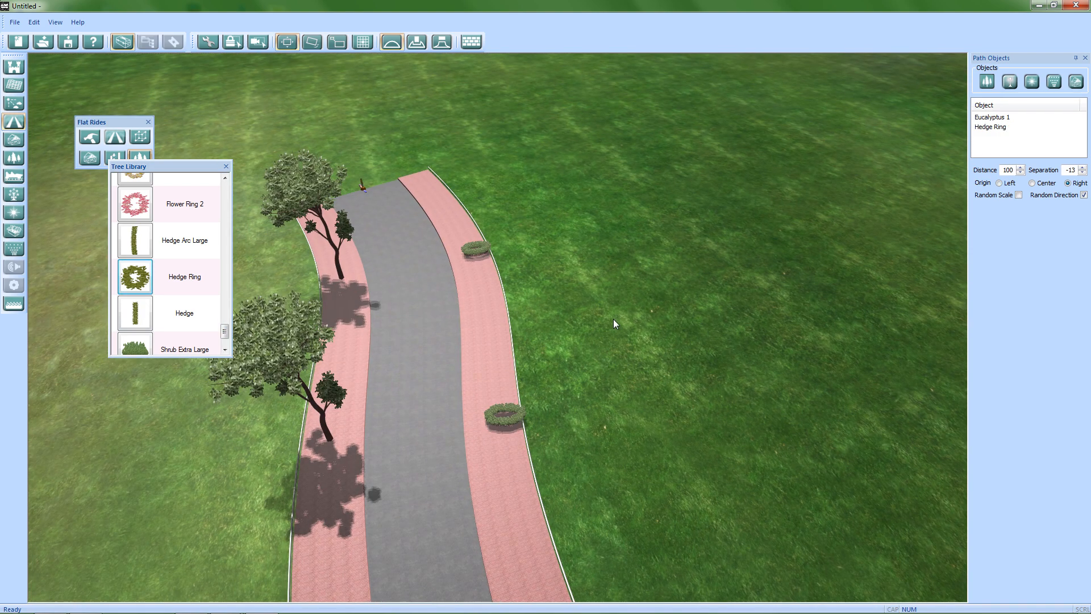
middle_click_drag(613, 319, 666, 252)
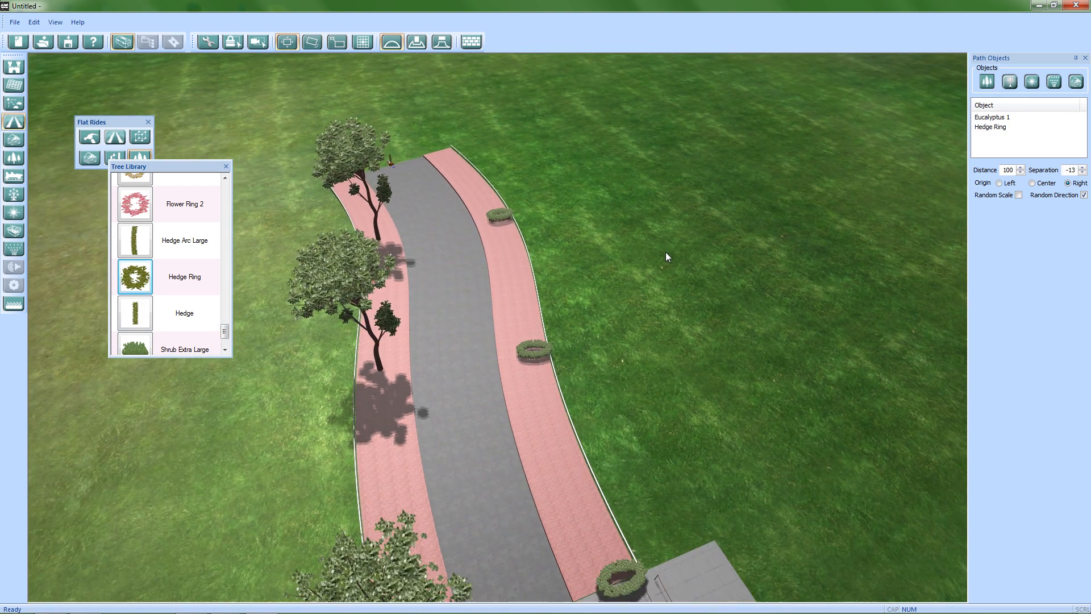
Change the right-origin row back to Eucalyptus 1 and deselect the path
left_click_drag(224, 331, 226, 191)
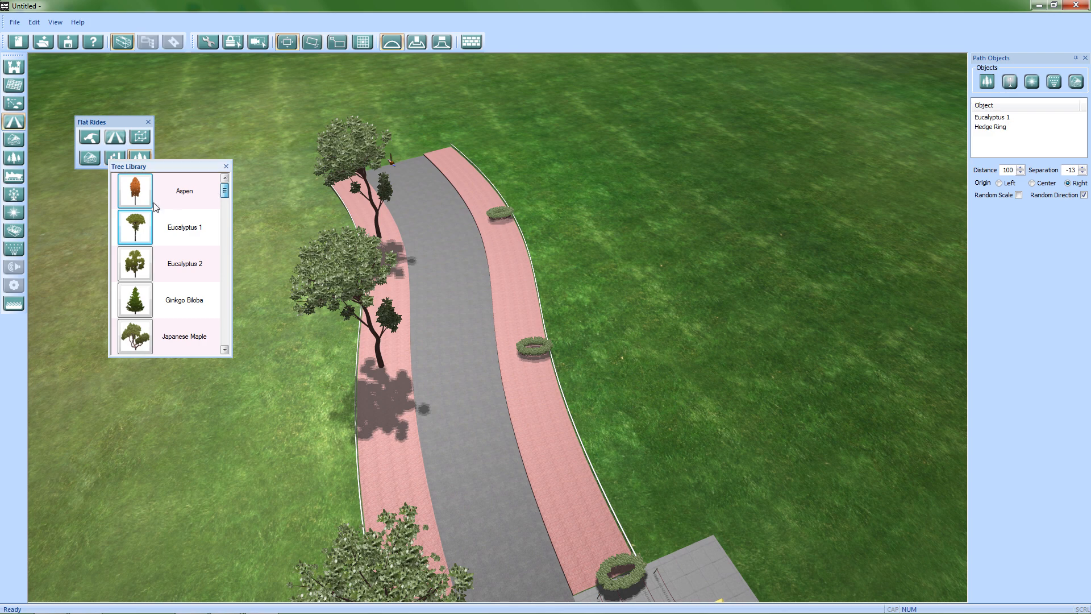
left_click(137, 233)
left_click(772, 210)
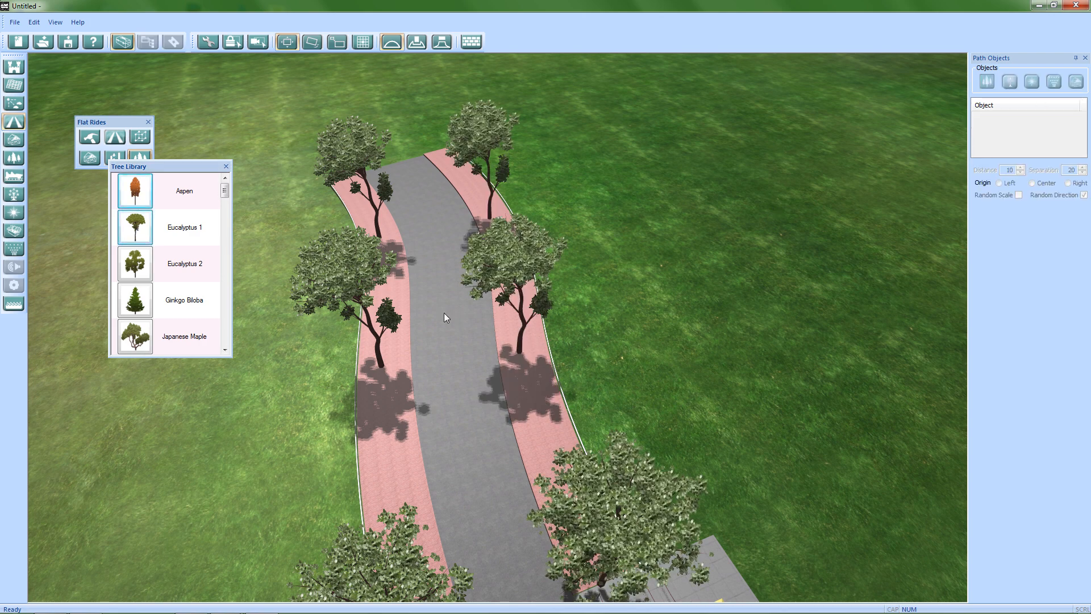
Reselect the path and add auto-generated Hedge Ring rows along both of its sides
left_click(401, 165)
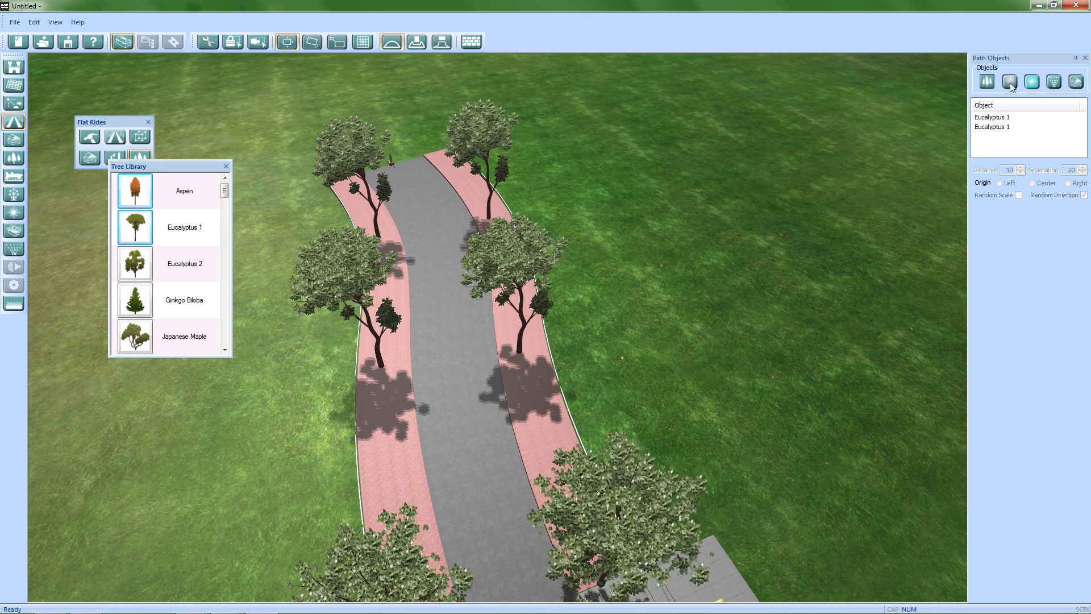
scroll(208, 318, "down", 5)
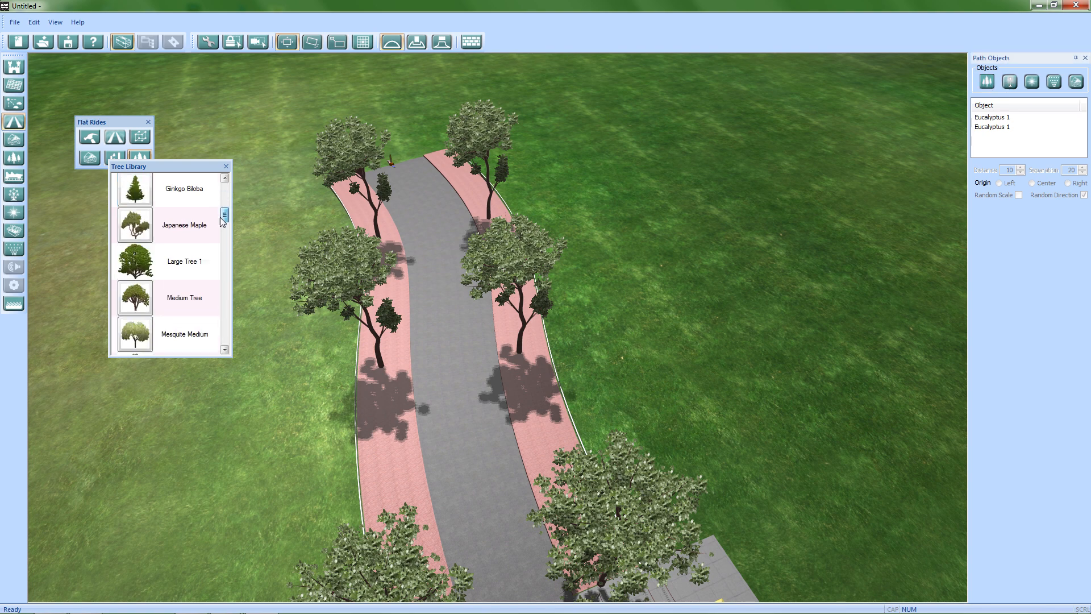
left_click(138, 295)
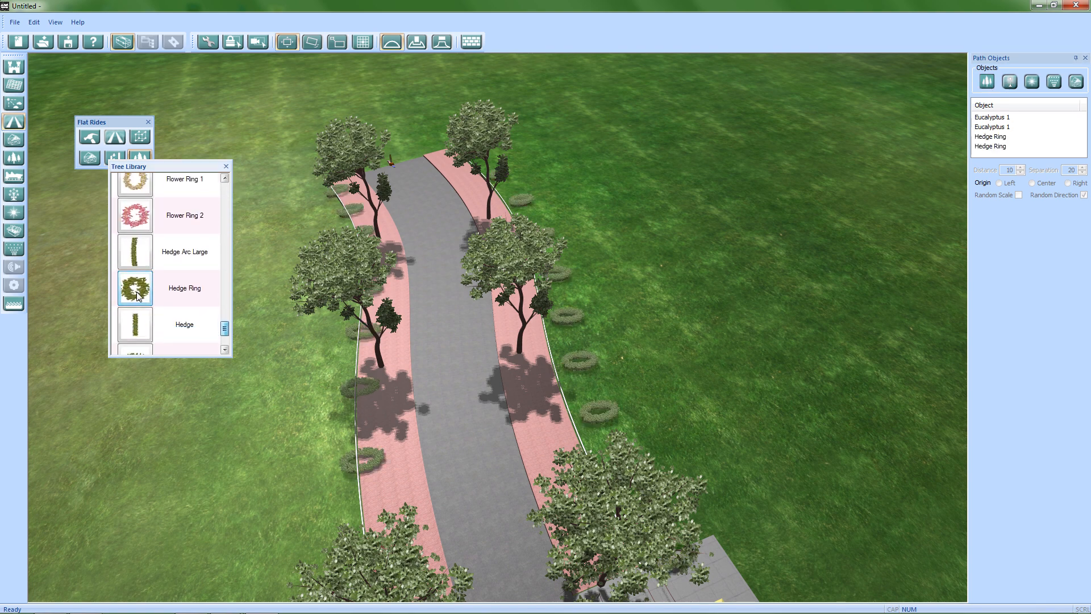
middle_click_drag(298, 446, 760, 245)
Set the left-origin Hedge Ring row's distance to 10 and reselect the path
left_click(1001, 146)
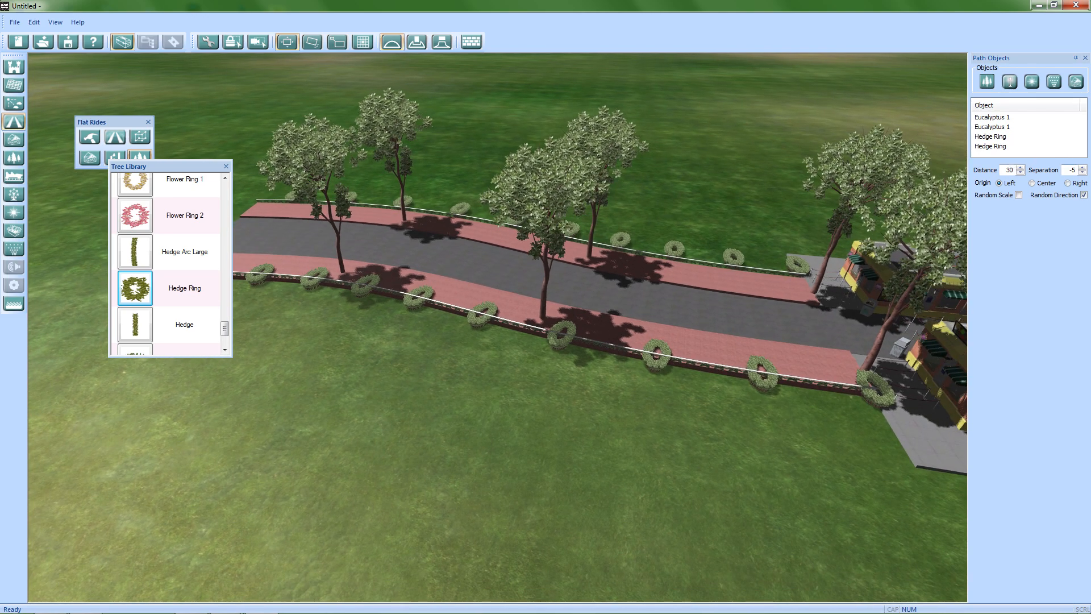
double_click(1010, 170)
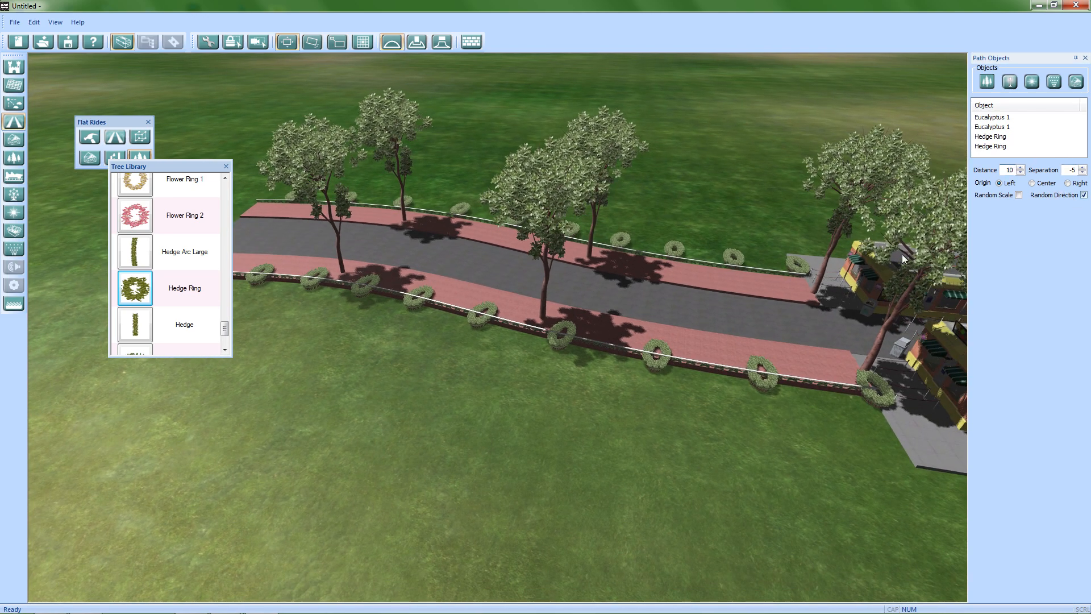
left_click(578, 494)
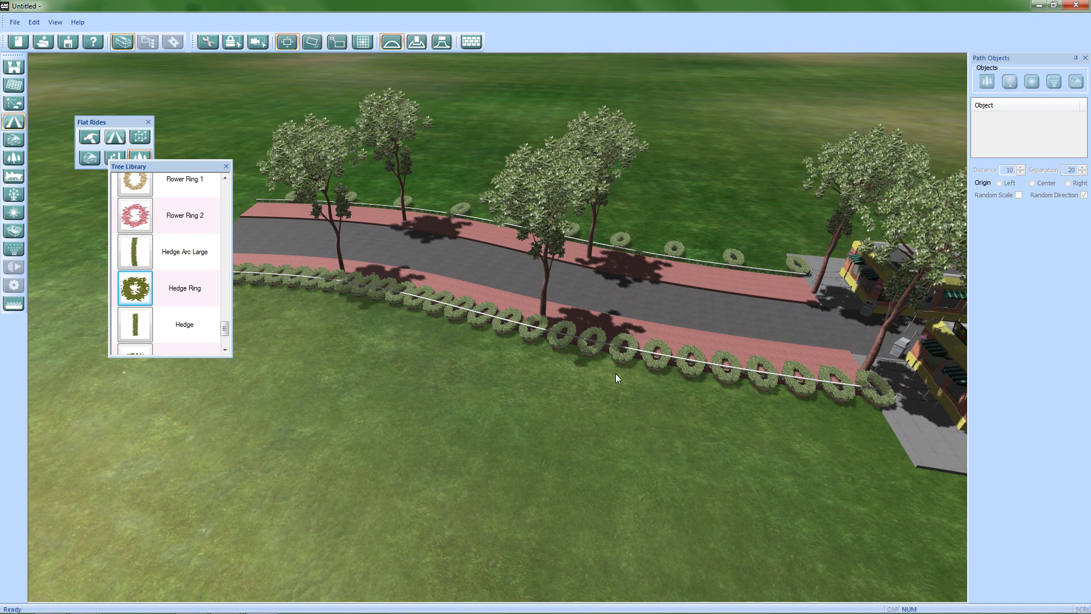
left_click(637, 318)
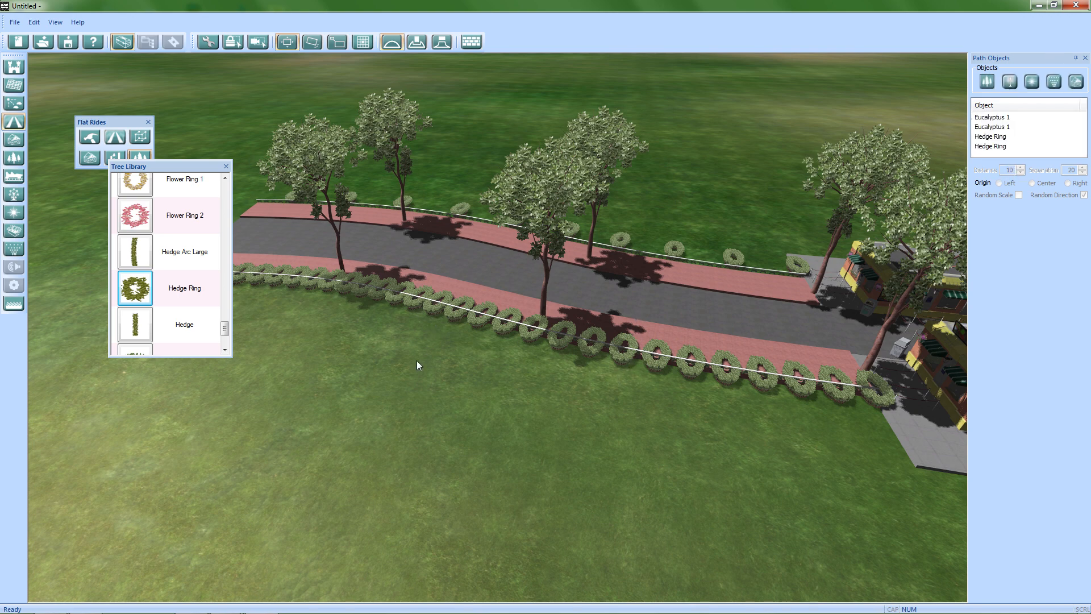
Set the distance of both Hedge Ring rows to 100 and deselect the path
left_click(992, 137)
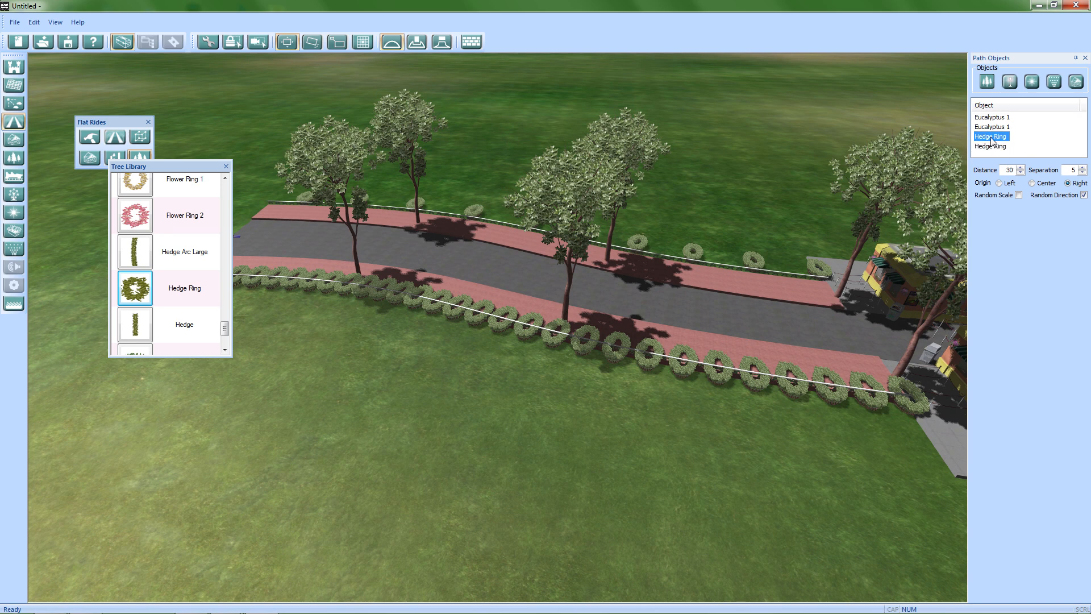
left_click(1001, 138)
key("Tab")
left_click(462, 374)
middle_click_drag(466, 391, 583, 277)
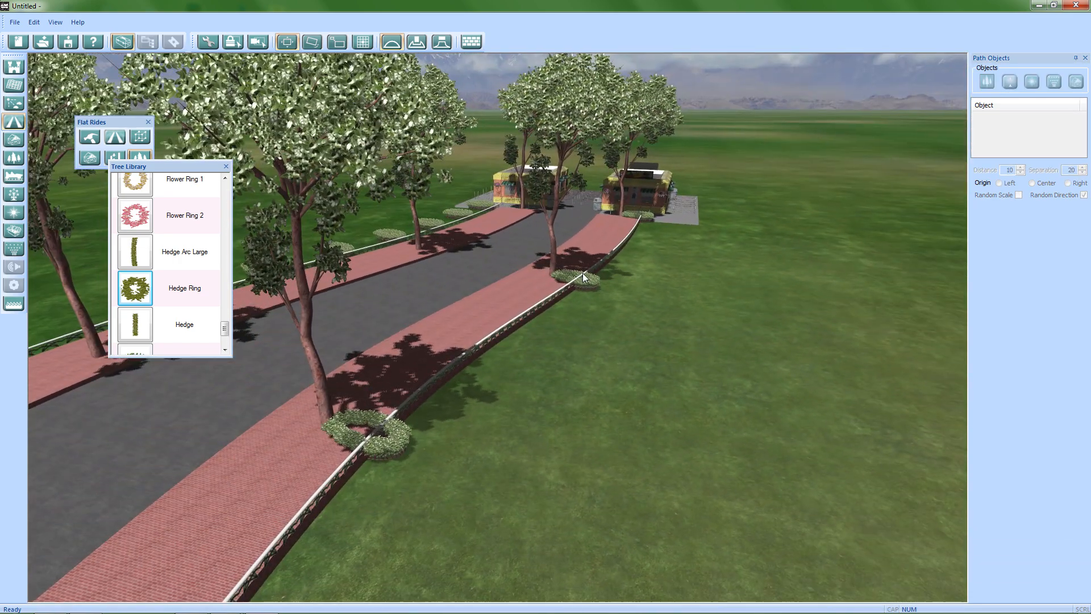
middle_click_drag(470, 387, 373, 448)
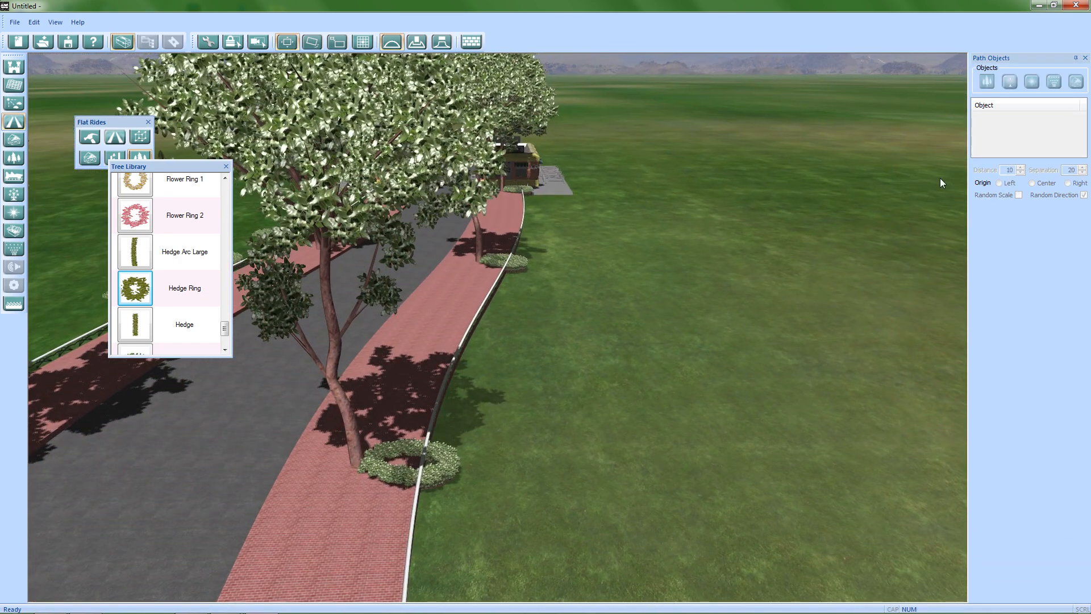
Reselect the path and set the left-origin Hedge Ring row's separation to 4 so the rings surround the tree trunks
scroll(427, 456, "down", 3)
left_click(322, 503)
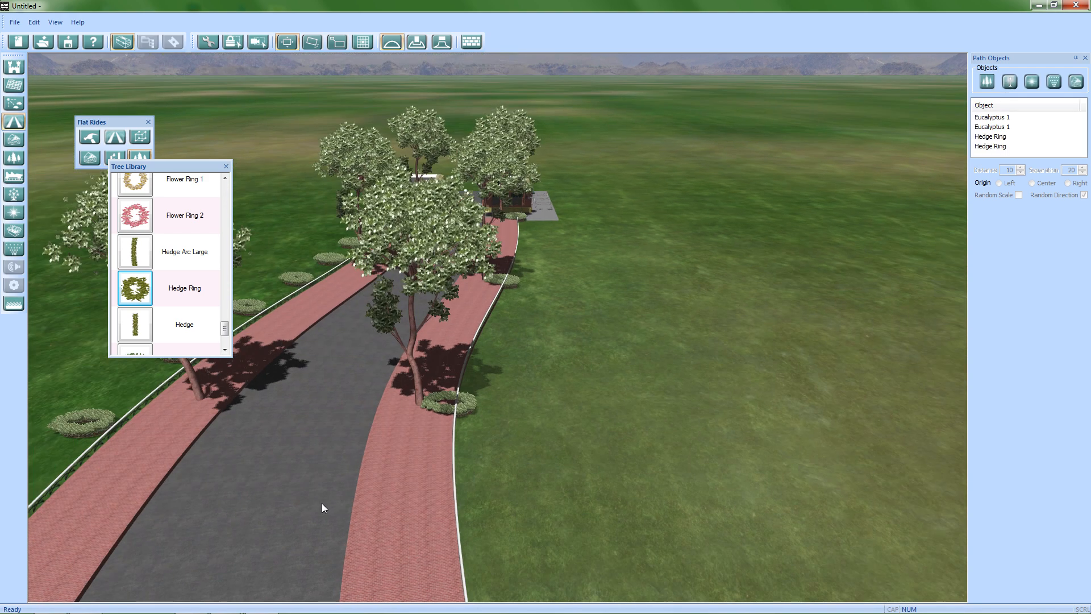
left_click(1005, 138)
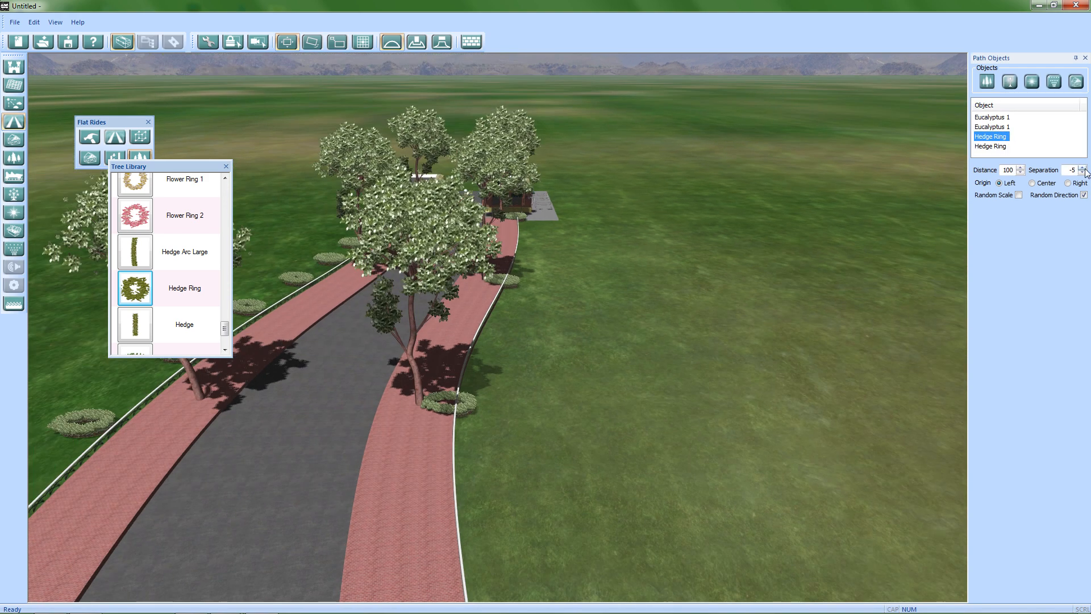
left_click(995, 146)
key("Tab")
left_click(999, 137)
left_click(1081, 168)
left_click(1082, 168)
left_click(1081, 169)
left_click(1082, 168)
left_click(1081, 169)
middle_click_drag(660, 353, 595, 274)
scroll(718, 366, "up", 5)
scroll(719, 366, "down", 4)
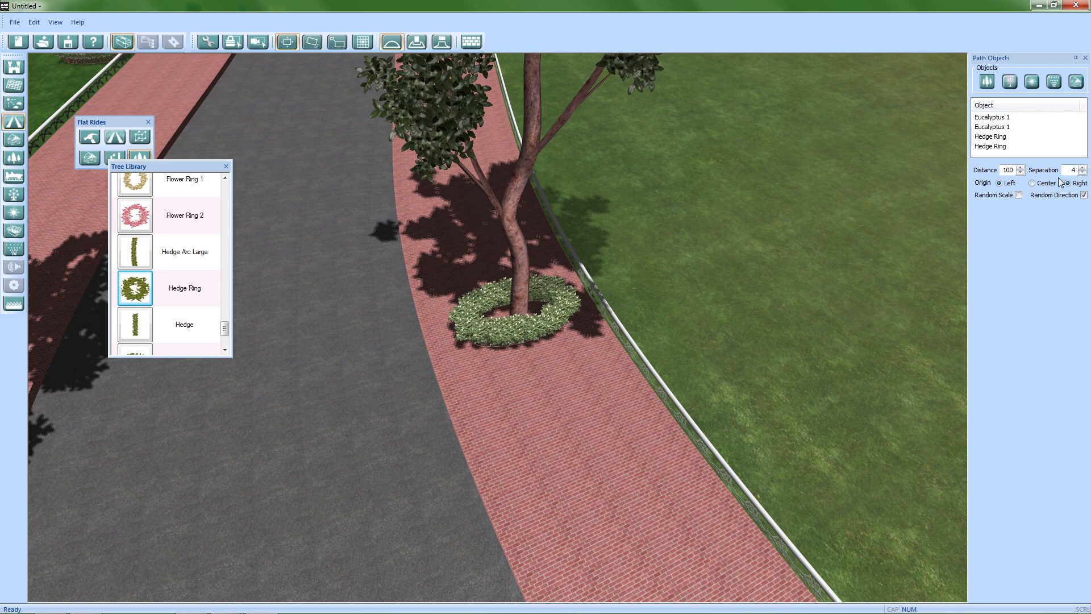
Close the Tree Library and examine how the hedge rings line up with the trees along both sides of the path
middle_click_drag(657, 332, 503, 390)
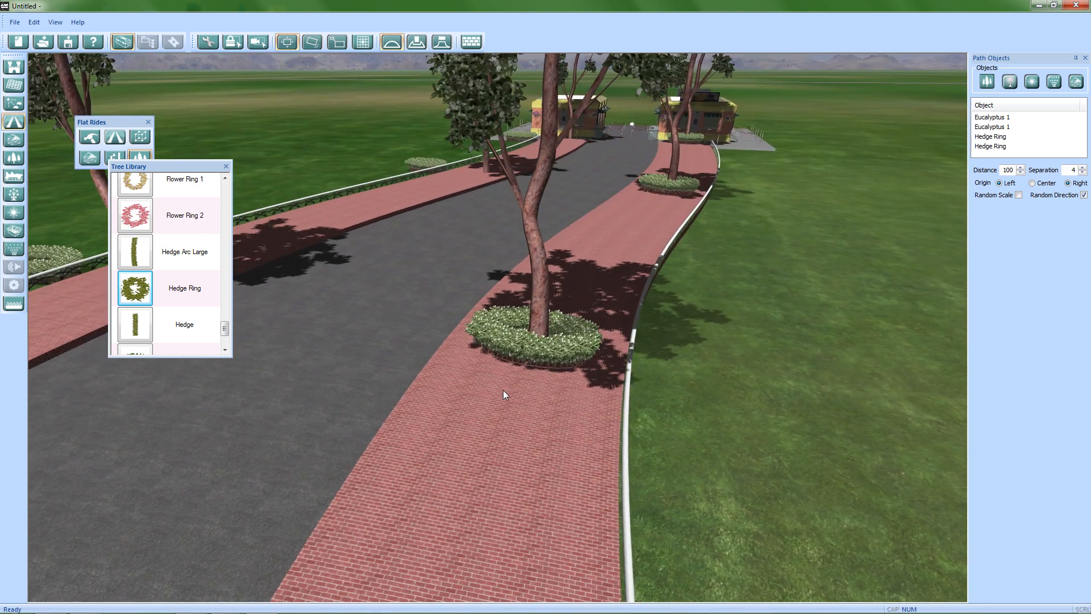
left_click(226, 166)
middle_click_drag(626, 439, 363, 3)
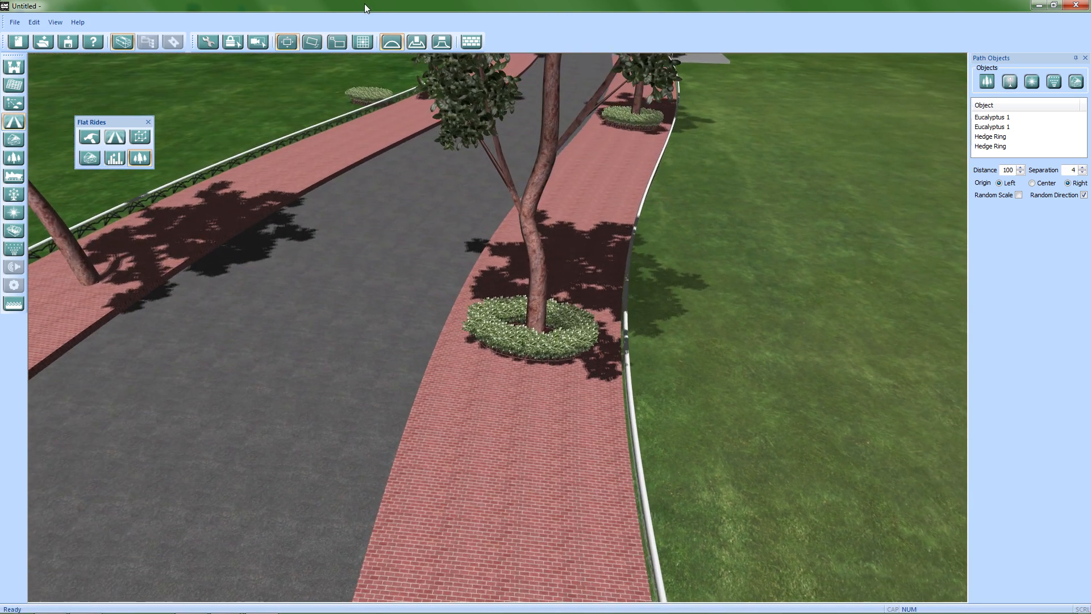
middle_click_drag(502, 376, 523, 329)
middle_click_drag(725, 336, 523, 359)
key("f")
scroll(523, 360, "down", 5)
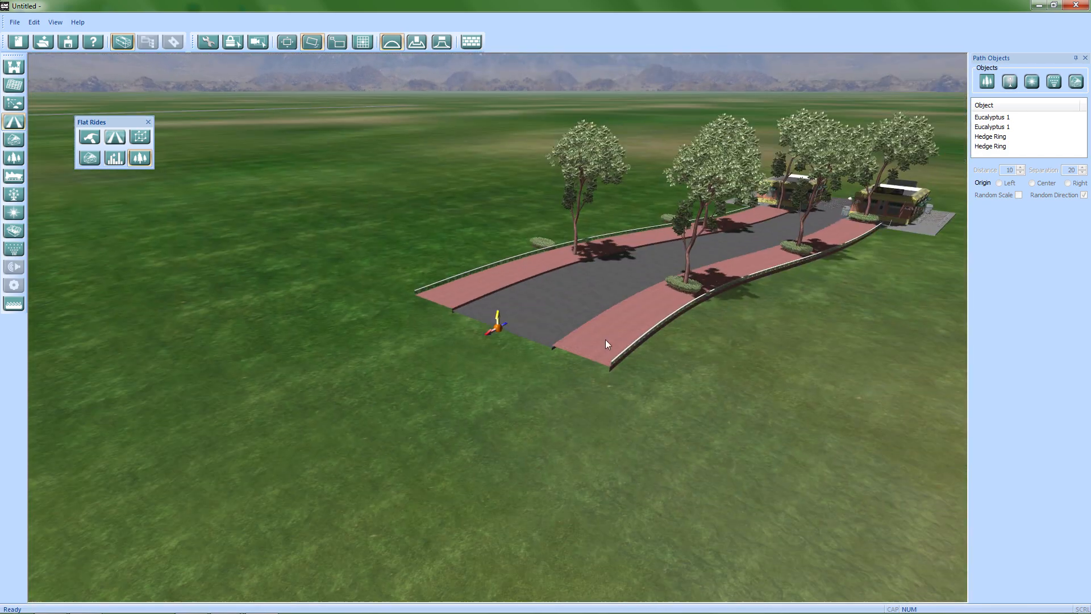
right_click_drag(749, 373, 352, 563)
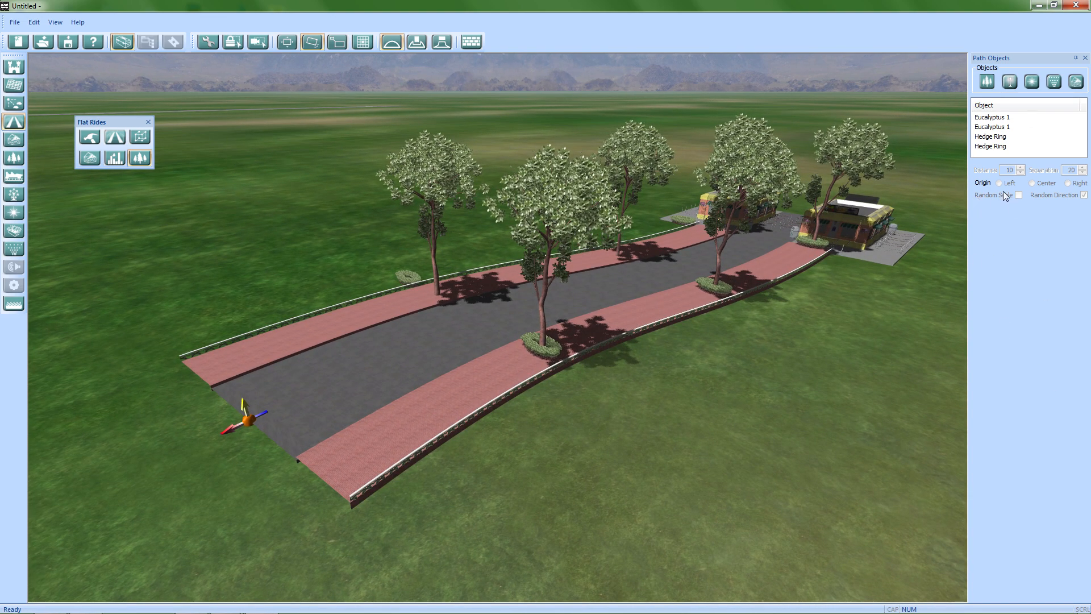
middle_click_drag(658, 409, 701, 364)
right_click_drag(701, 363, 616, 425)
scroll(616, 425, "up", 3)
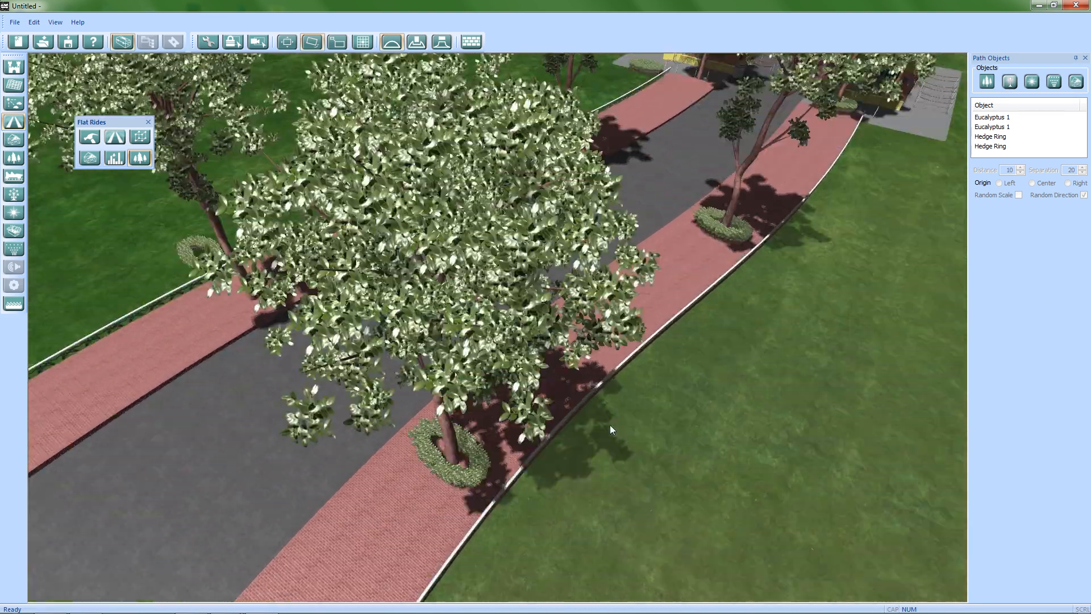
middle_click_drag(521, 489, 549, 547)
right_click_drag(653, 435, 483, 517)
middle_click_drag(620, 392, 411, 486)
scroll(412, 485, "down", 3)
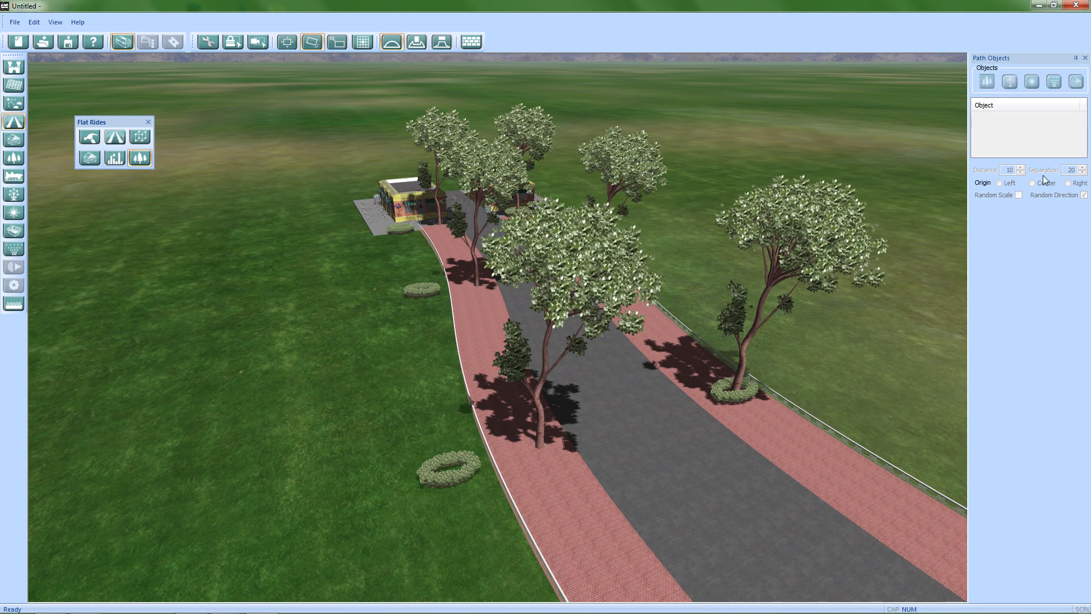
middle_click_drag(349, 366, 878, 297)
middle_click_drag(605, 416, 639, 443)
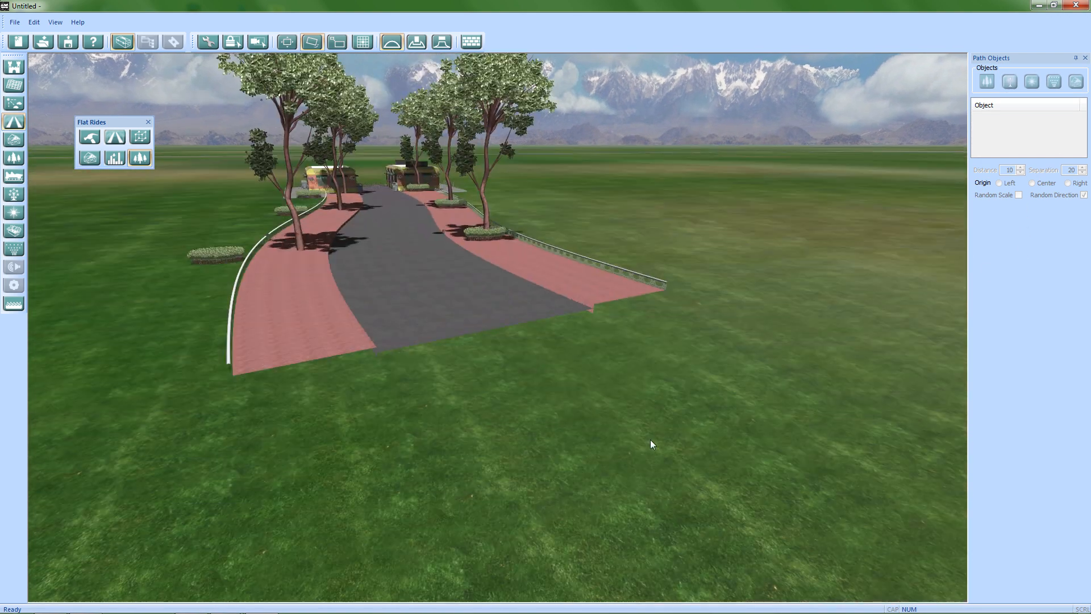
Select the path, set the right-origin Hedge Ring row's separation to -20, and deselect the path
left_click(475, 321)
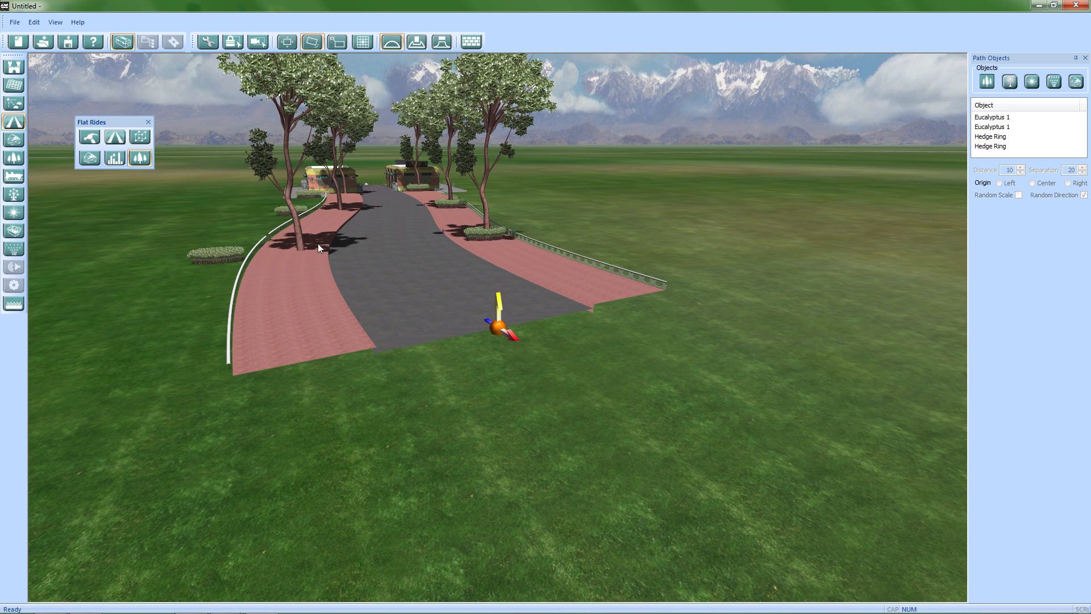
left_click(990, 146)
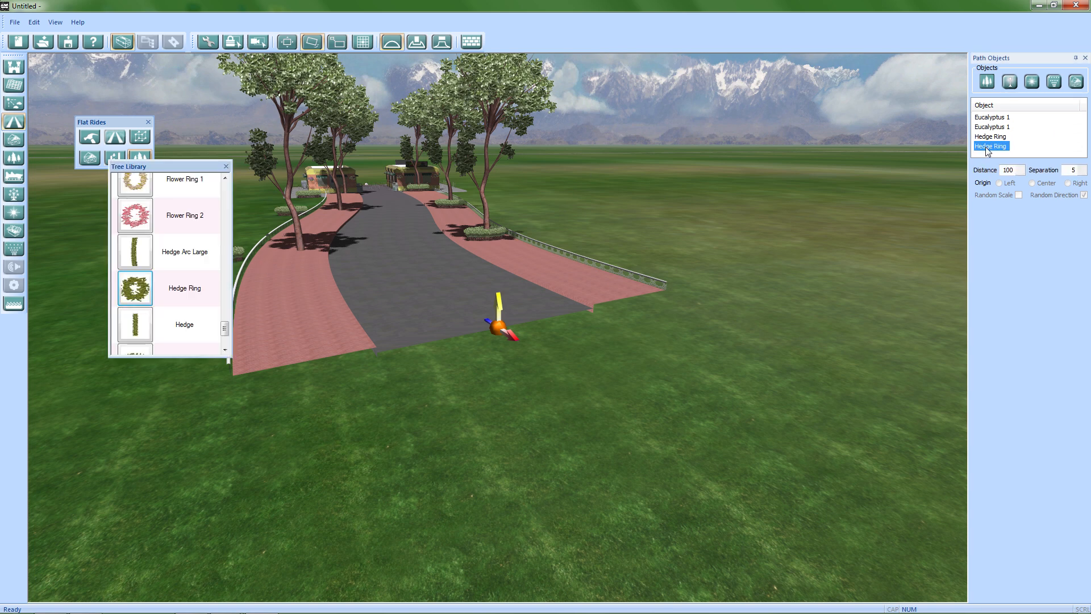
left_click(1083, 172)
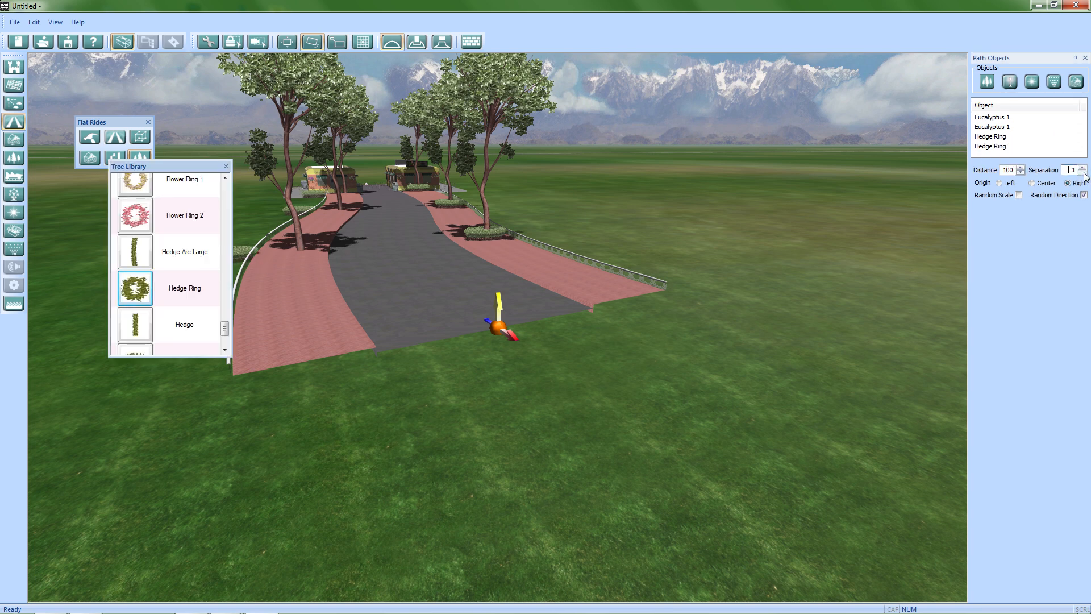
left_click(1085, 172)
left_click(1085, 172)
left_click(1084, 173)
left_click(1084, 173)
left_click(1084, 173)
left_click(1085, 173)
left_click(1084, 173)
left_click(1084, 173)
left_click(1084, 173)
left_click(1083, 173)
left_click(1083, 173)
left_click(1083, 173)
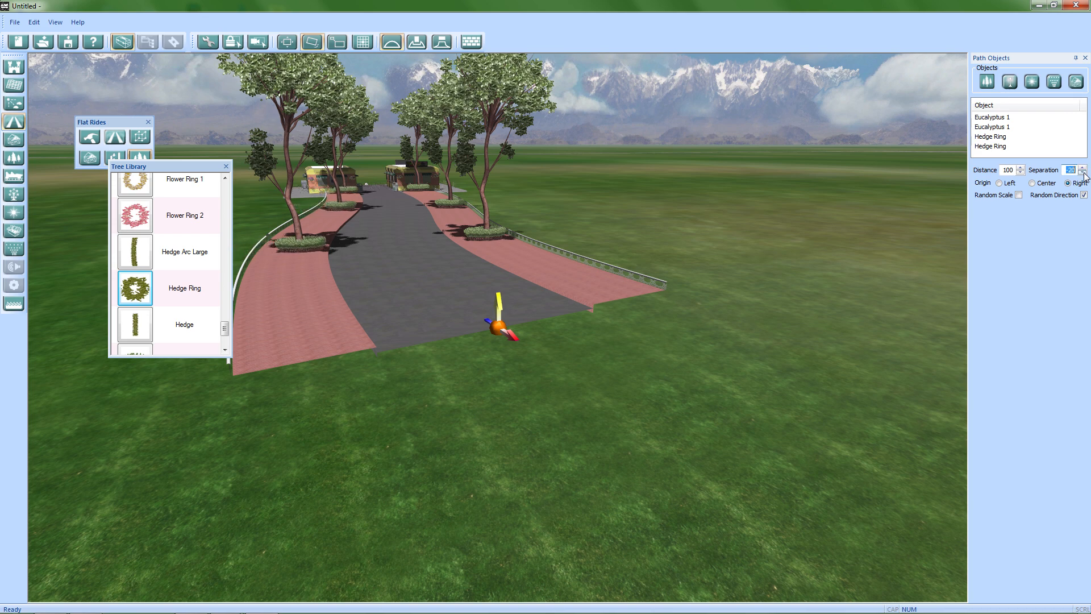
left_click(809, 200)
Look over the path's tree and hedge rows from several angles and close the path tools
middle_click_drag(777, 246, 723, 432)
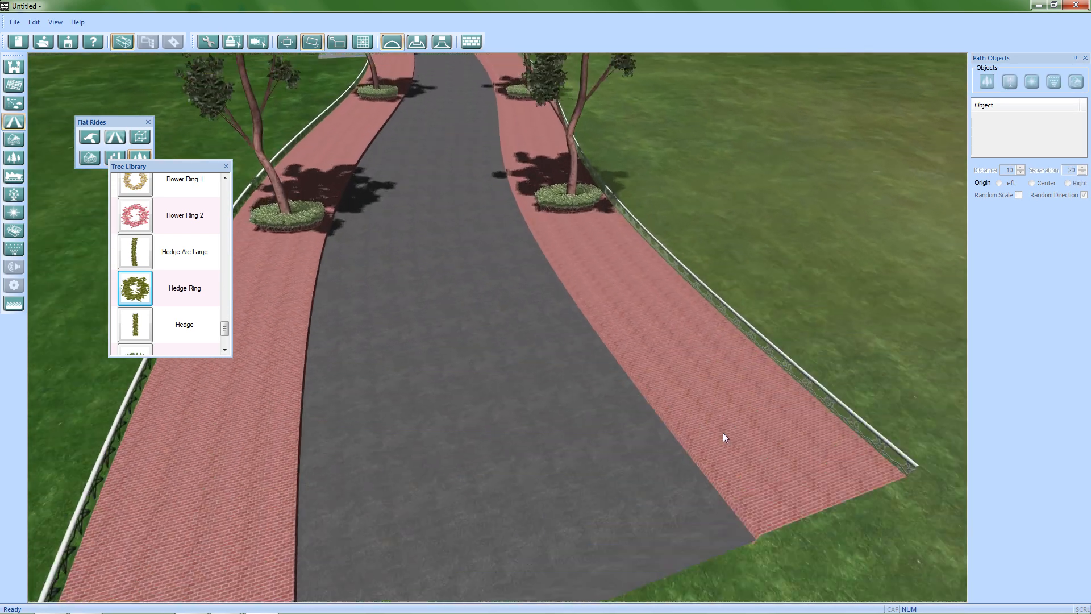
scroll(721, 294, "down", 4)
middle_click_drag(721, 293, 266, 203)
scroll(408, 313, "down", 2)
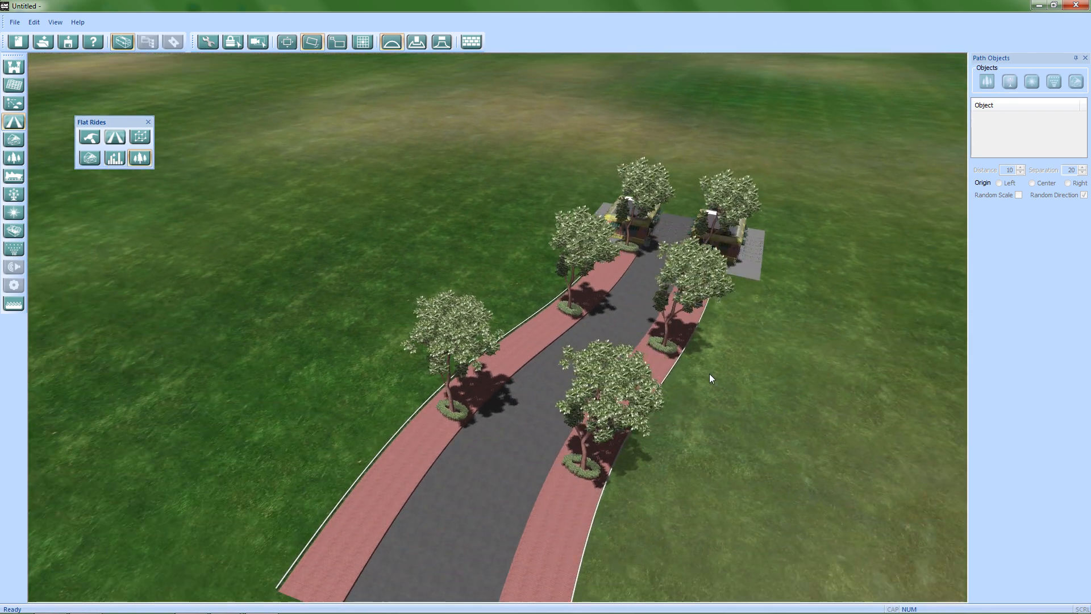
middle_click_drag(709, 373, 374, 381)
right_click_drag(438, 262, 158, 187)
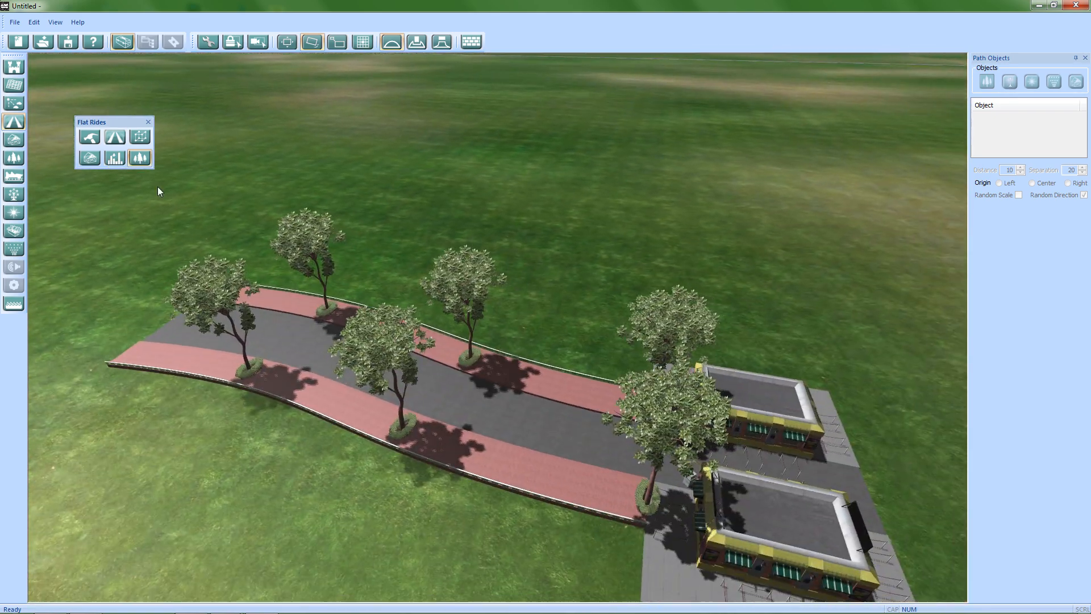
left_click(117, 160)
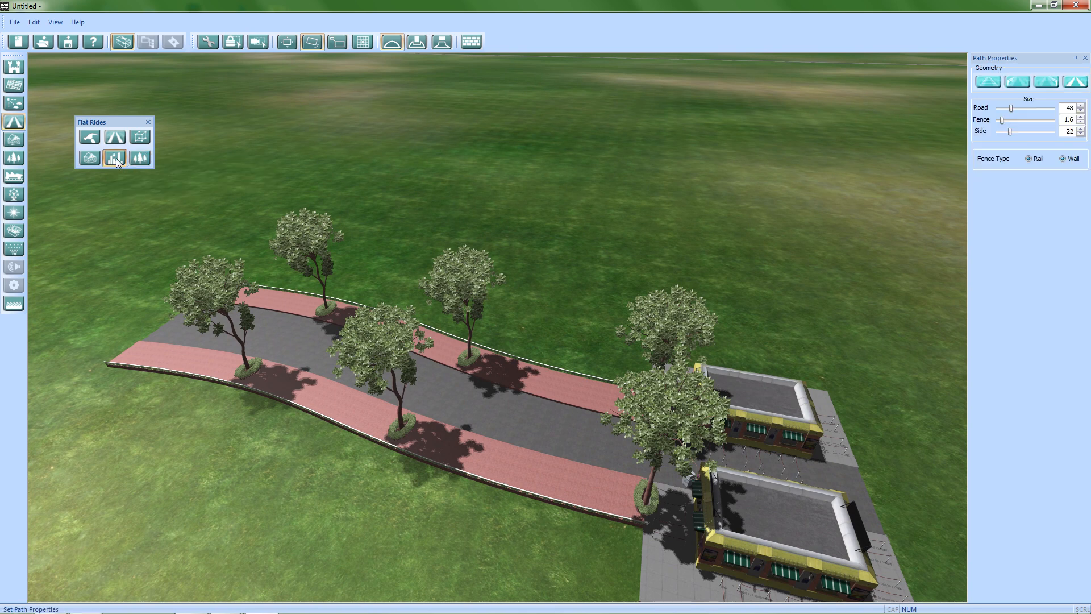
left_click(142, 160)
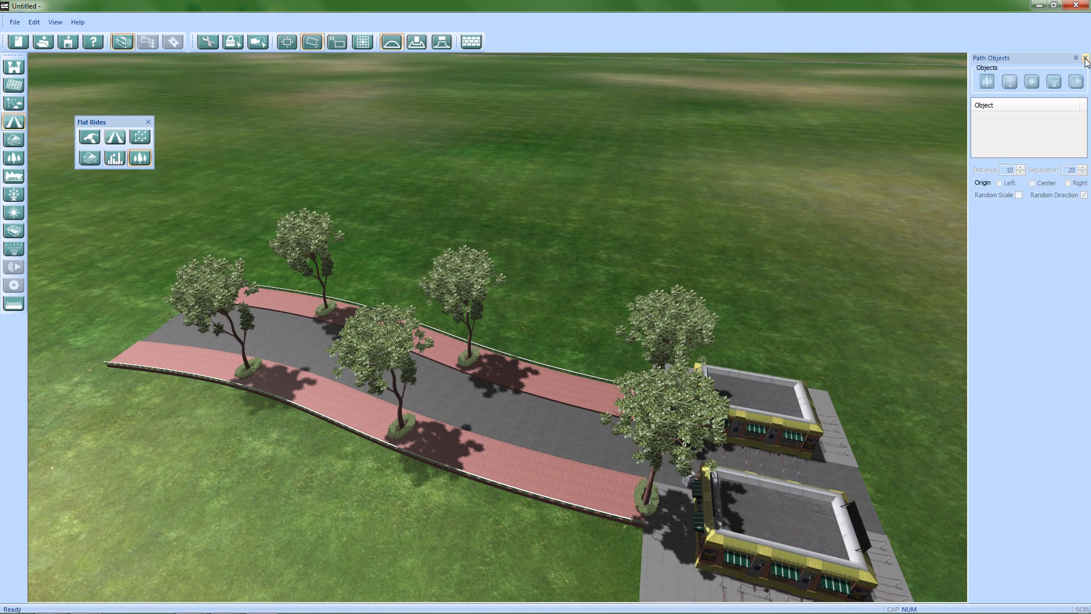
left_click(148, 122)
middle_click_drag(551, 356, 262, 325)
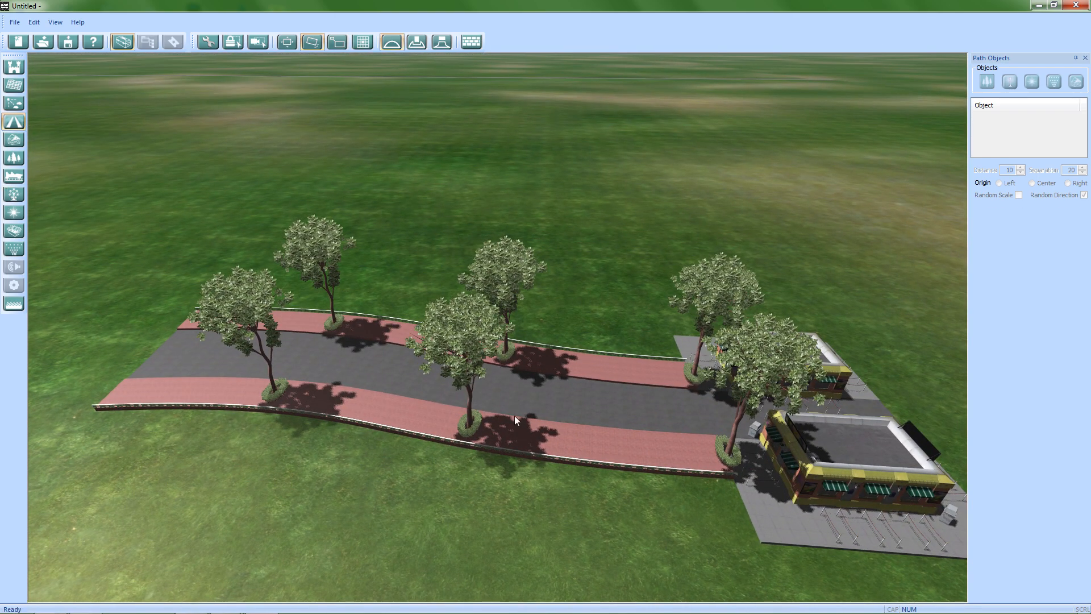
middle_click_drag(512, 420, 485, 383)
middle_click_drag(511, 334, 113, 209)
Add a Station House from Architectural Library 1 on the grass beside the path
left_click(13, 140)
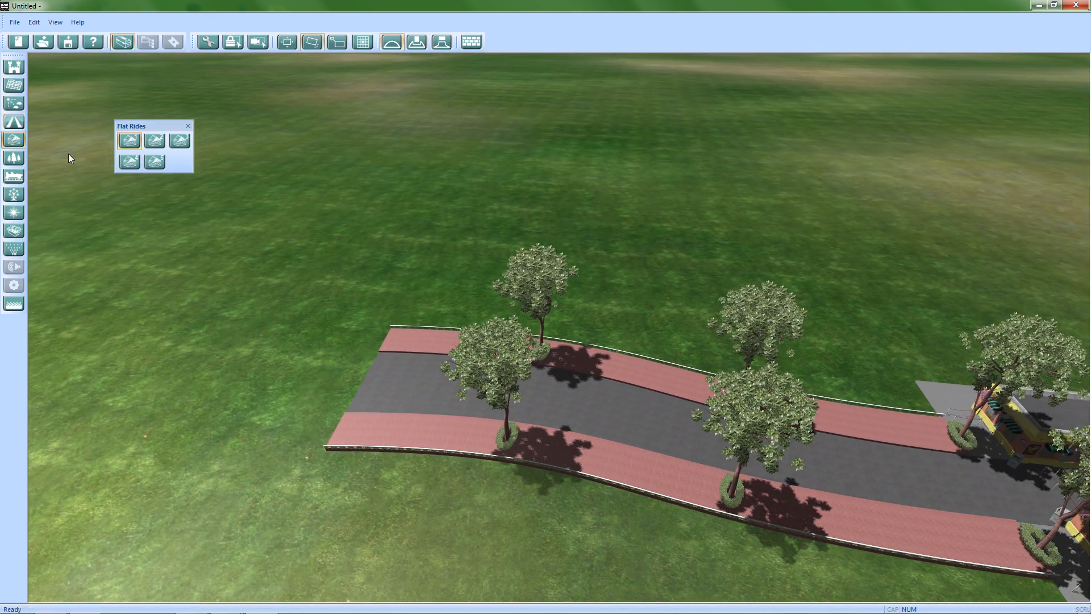
left_click(135, 147)
left_click_drag(394, 156, 414, 229)
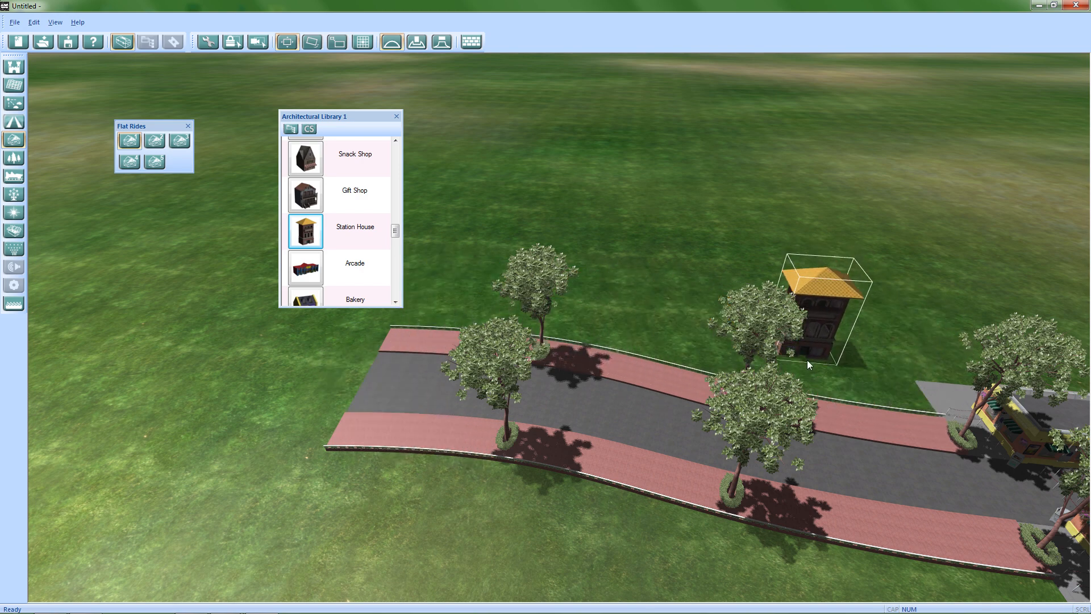
Position the Station House at the path's brick edge between two trees, deselect it, and close the architectural library and tools
middle_click_drag(835, 358, 587, 321)
scroll(698, 448, "up", 3)
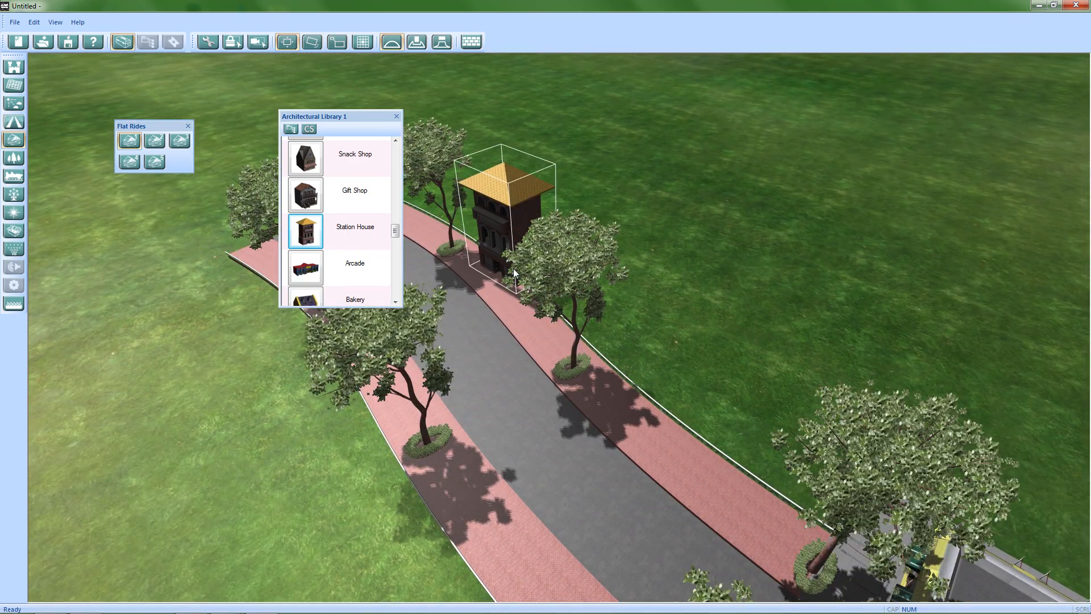
middle_click_drag(744, 467, 654, 484)
middle_click_drag(637, 364, 636, 296)
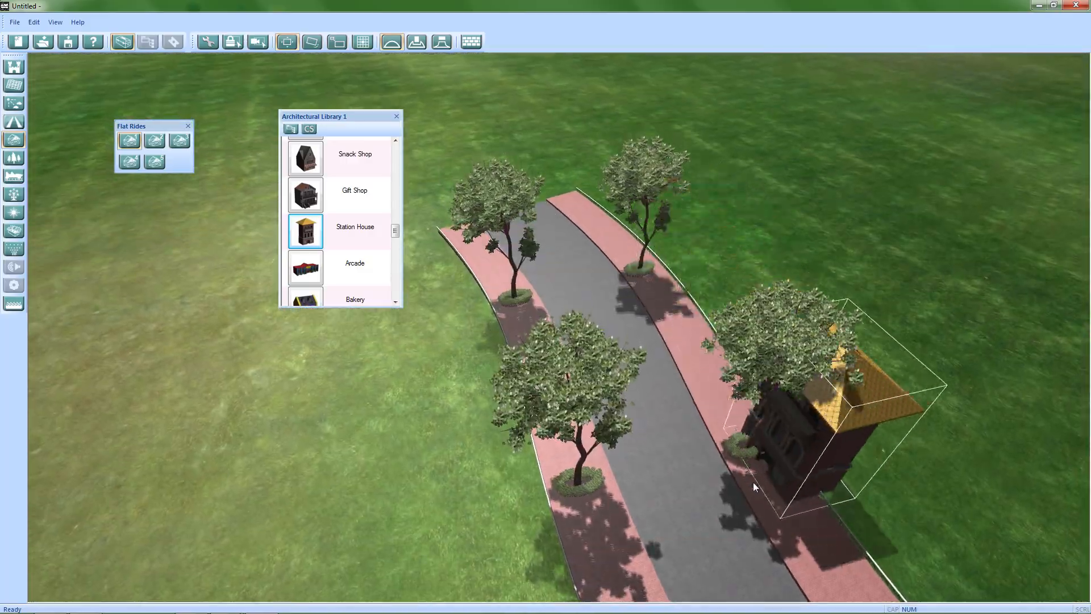
left_click(673, 353)
middle_click_drag(612, 387, 441, 105)
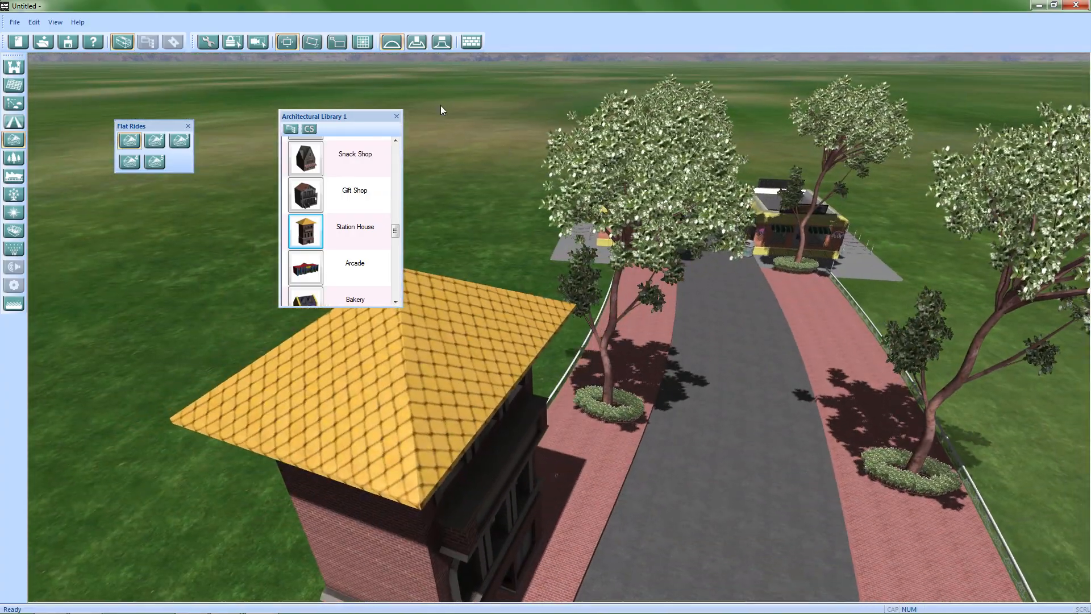
left_click(396, 116)
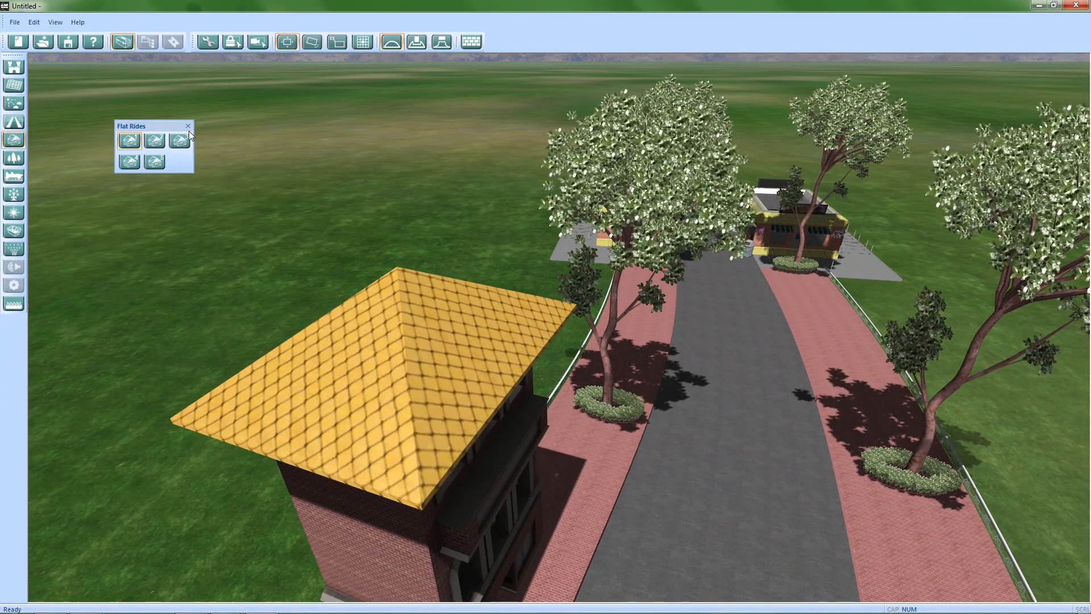
left_click(188, 126)
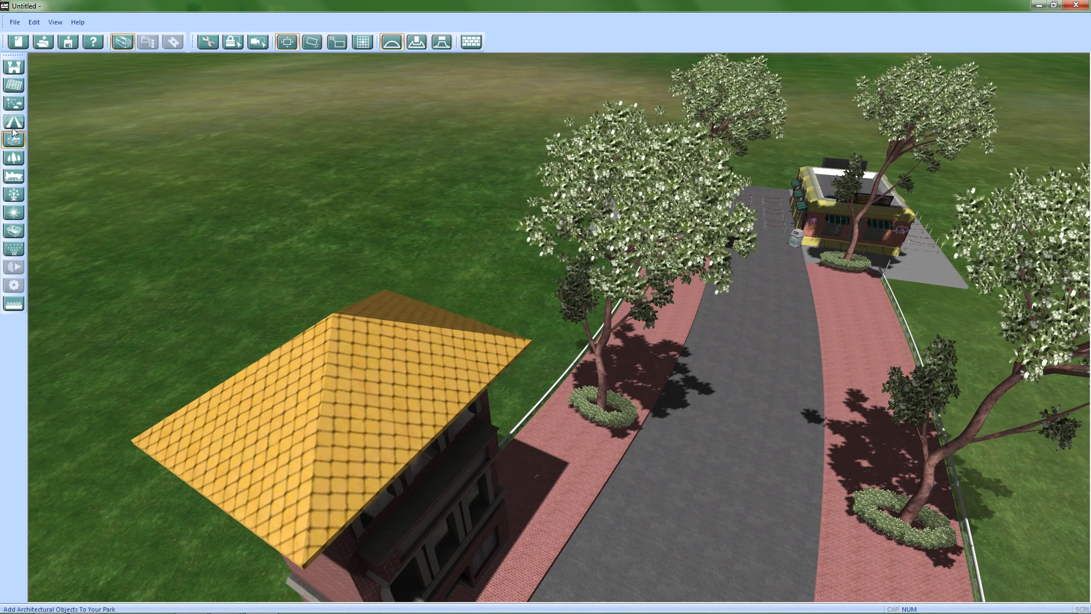
Place a Mesquite Medium from the Tree Library on the open grass across the path from the Station House
left_click(14, 157)
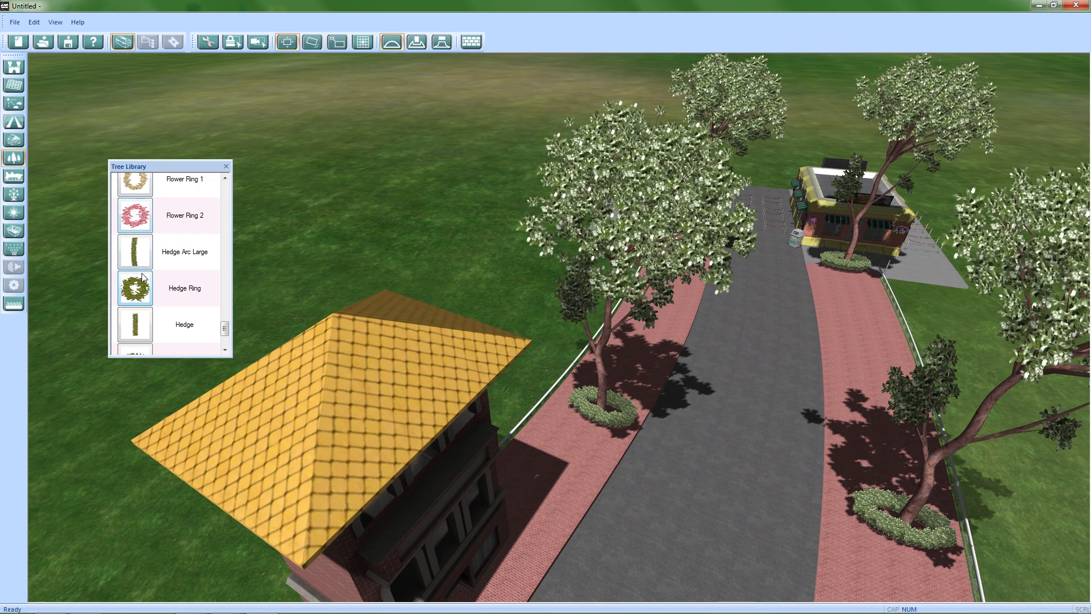
left_click_drag(226, 328, 209, 237)
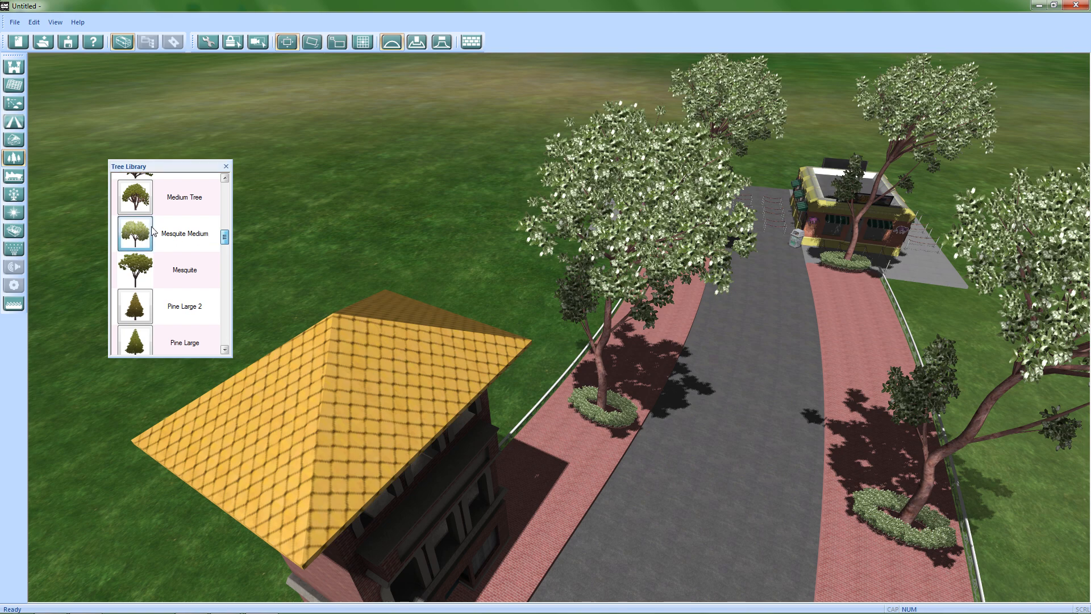
scroll(727, 379, "down", 5)
right_click_drag(733, 370, 607, 343)
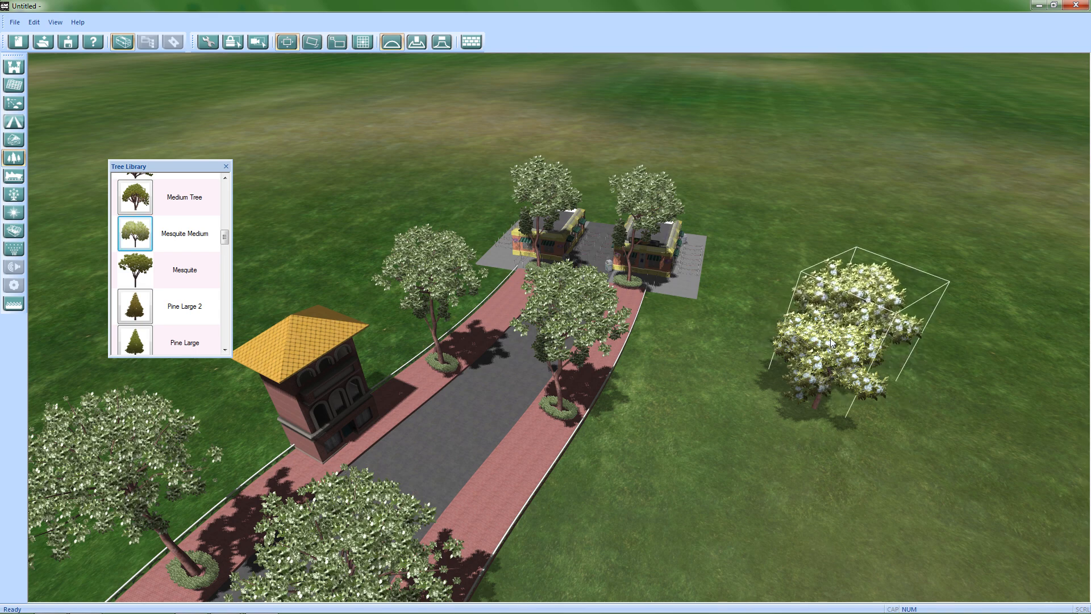
Add another Mesquite Medium near the first one and try different sizes for it
left_click_drag(849, 299, 817, 325)
left_click_drag(723, 455, 1018, 38)
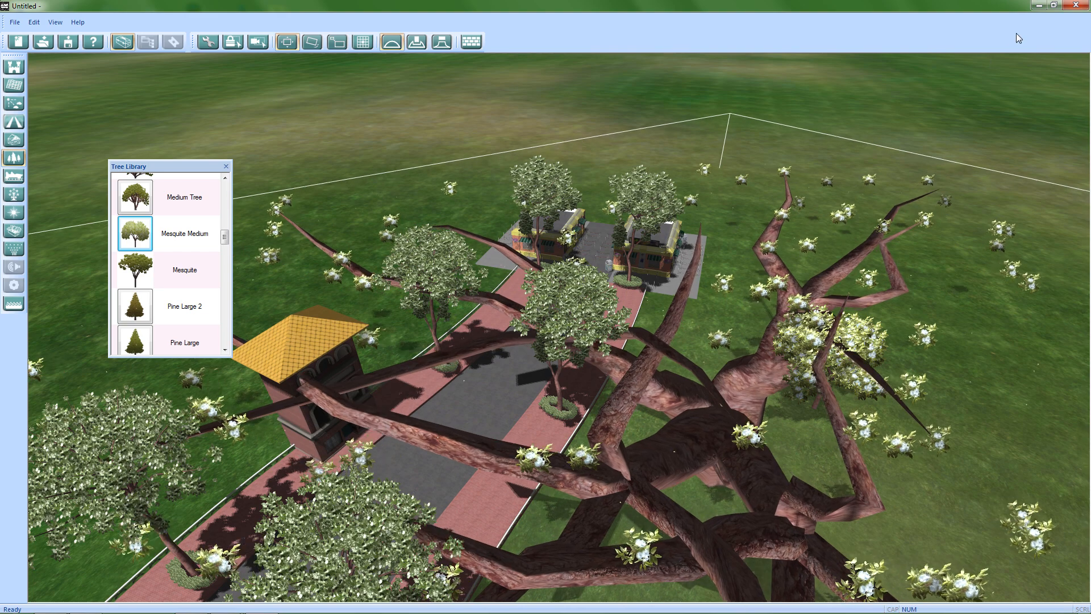
scroll(862, 321, "down", 5)
left_click_drag(843, 371, 739, 529)
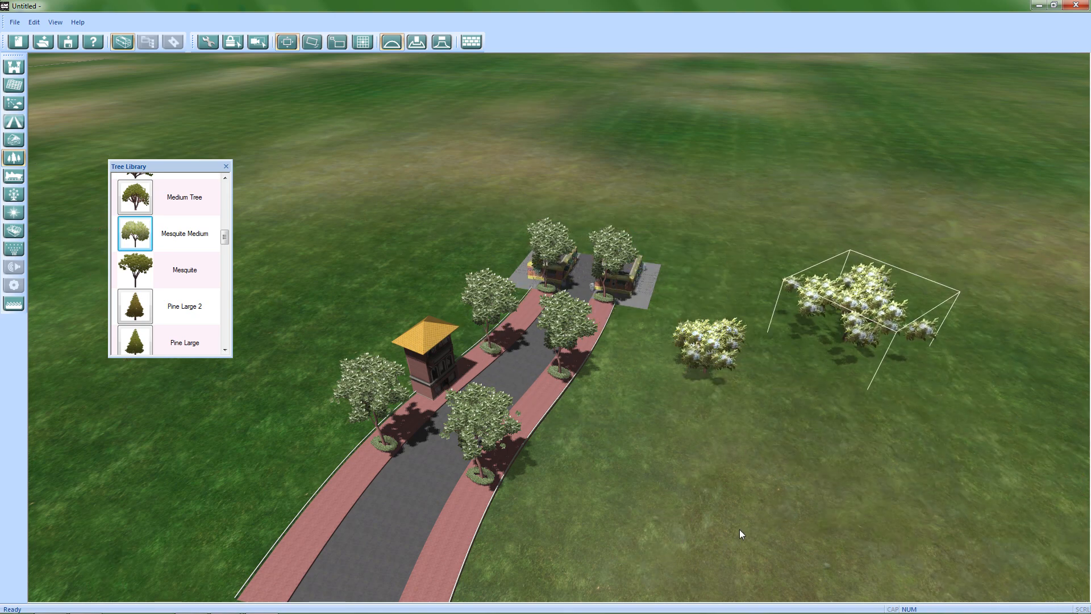
Delete both Mesquite Medium trees from the grass beside the path and close the Tree Library
key("d")
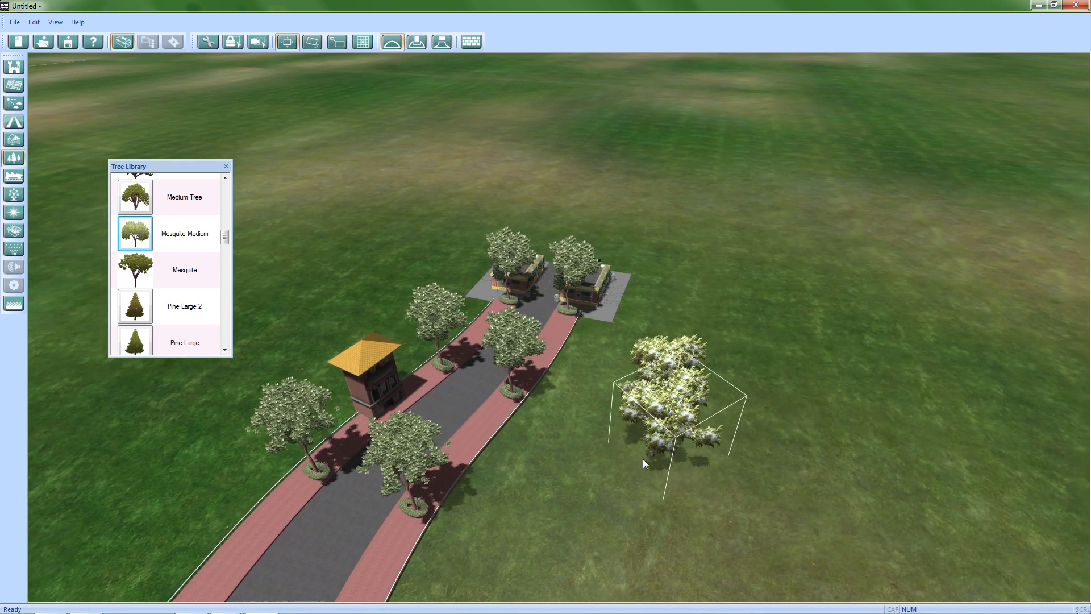
scroll(720, 387, "up", 5)
middle_click_drag(641, 398, 496, 404)
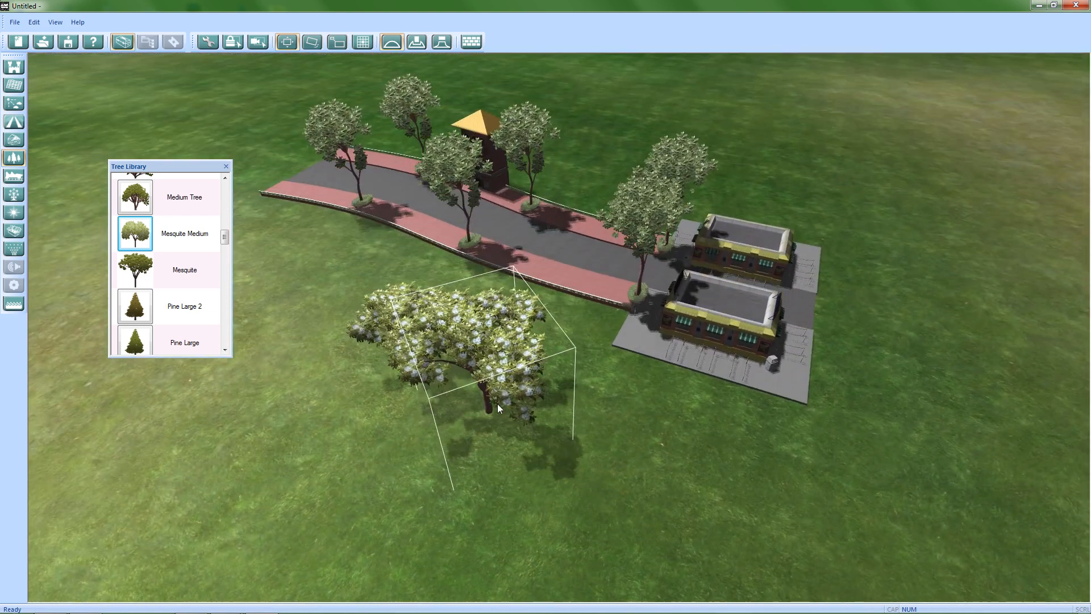
left_click(497, 404)
key("w")
key("a")
key("Escape")
left_click(517, 428)
key("Delete")
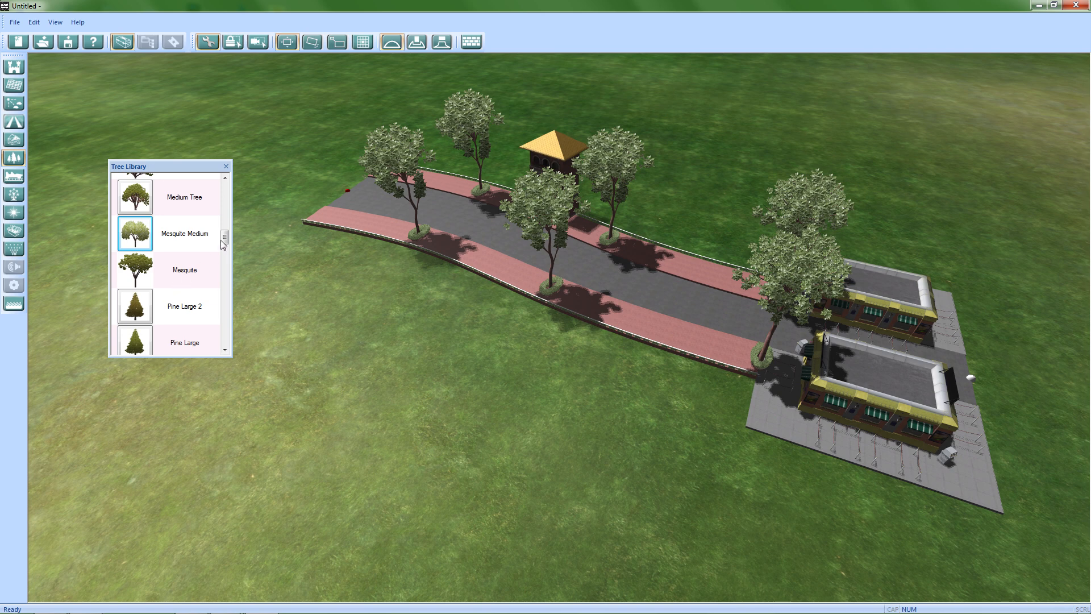
left_click_drag(226, 240, 221, 346)
left_click(225, 167)
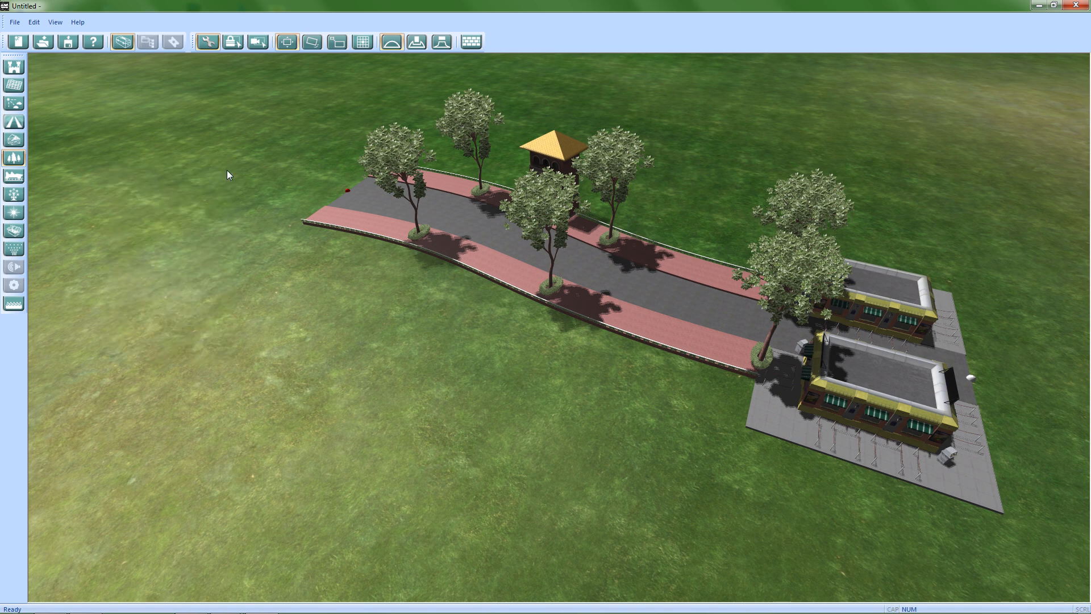
right_click_drag(429, 384, 327, 298)
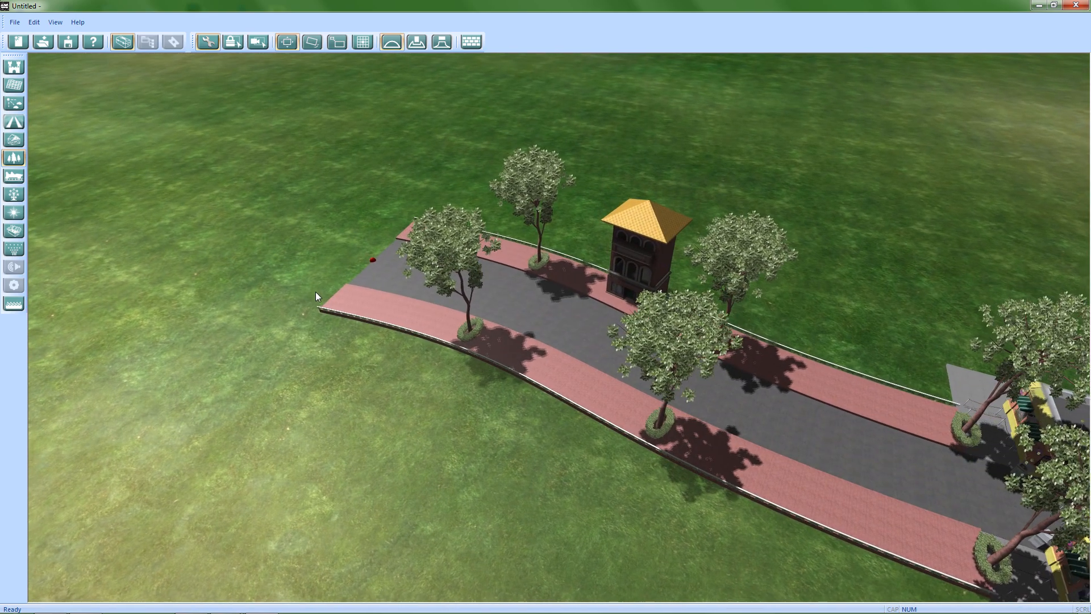
middle_click_drag(327, 297, 362, 285)
right_click_drag(466, 373, 393, 297)
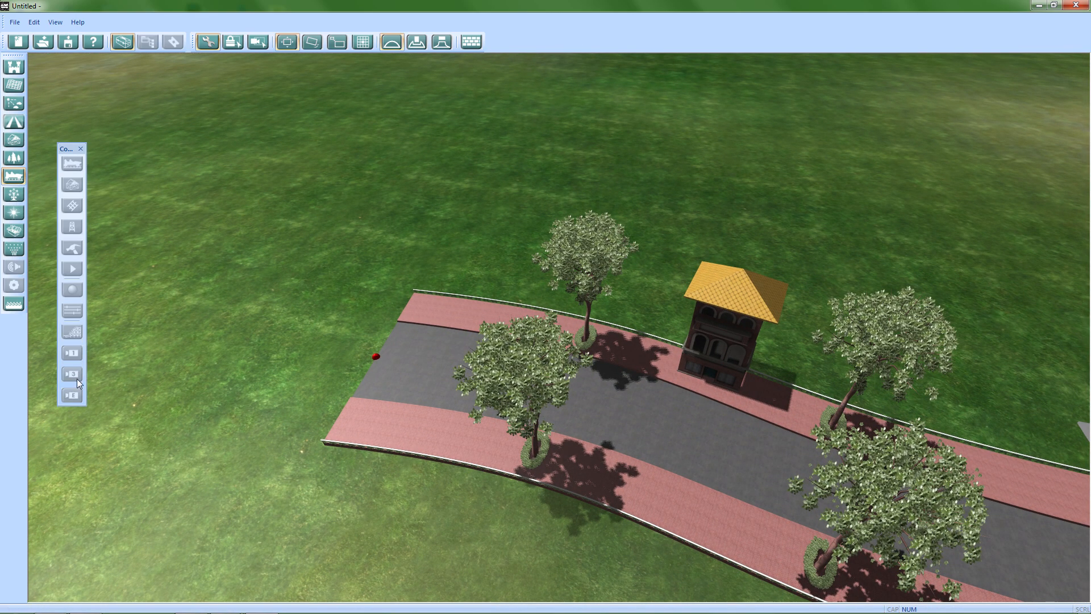
right_click_drag(380, 224, 165, 172)
right_click_drag(740, 380, 543, 349)
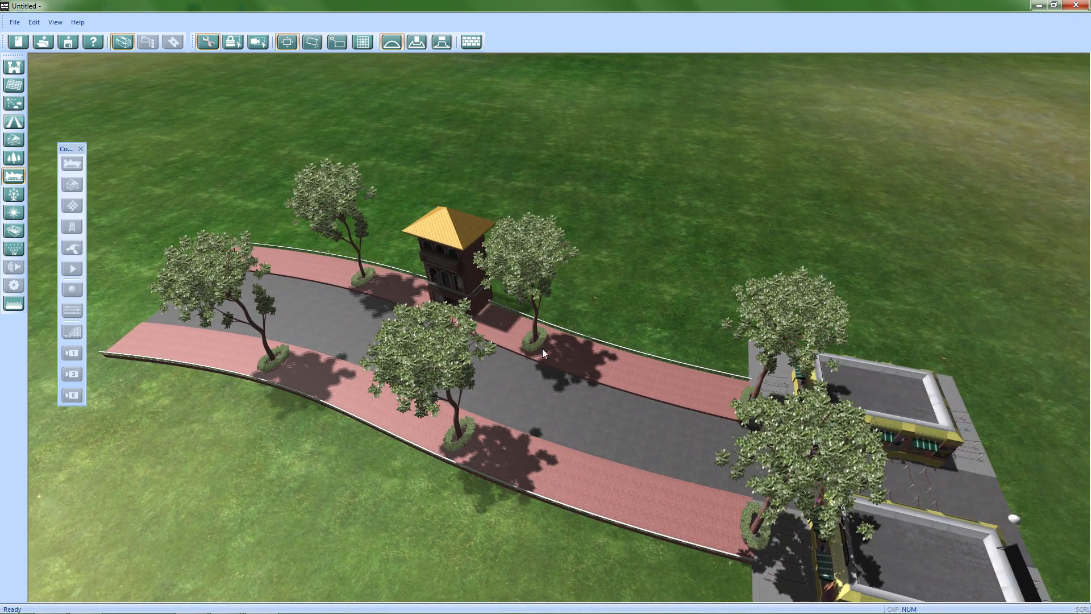
left_click(81, 149)
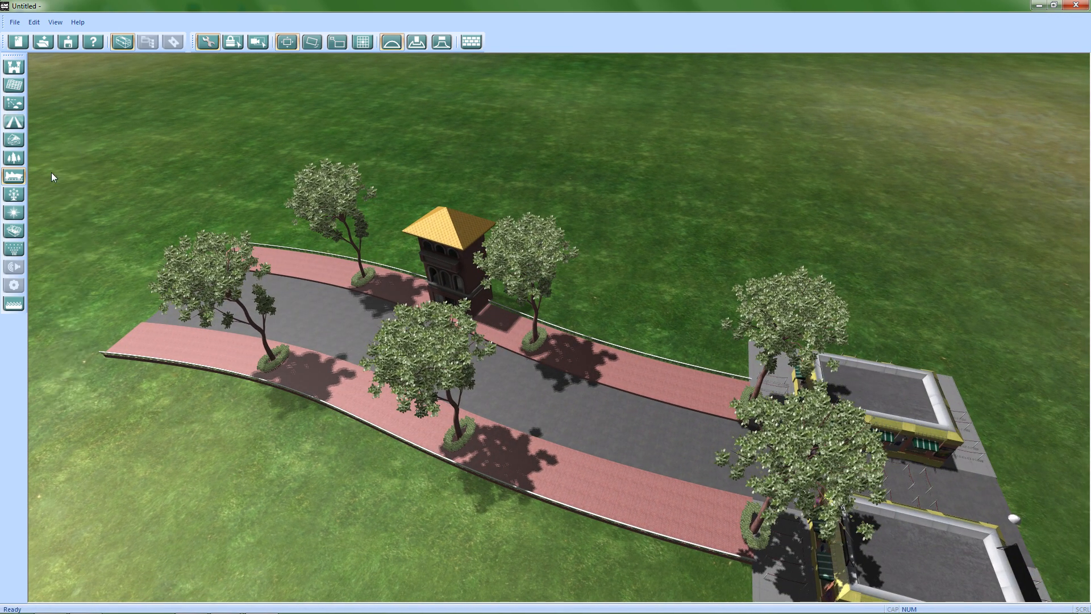
Place a Carousel from the Flat Rides library on the grass just beyond the open end of the path
left_click(17, 194)
scroll(170, 239, "down", 2)
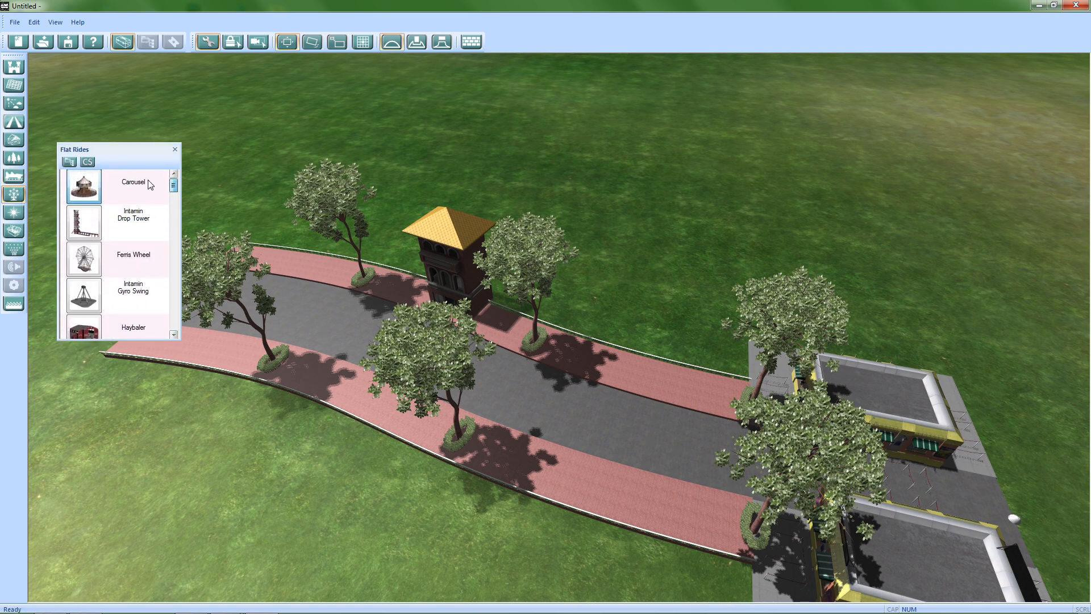
right_click_drag(406, 192, 807, 273)
middle_click_drag(332, 319, 520, 446)
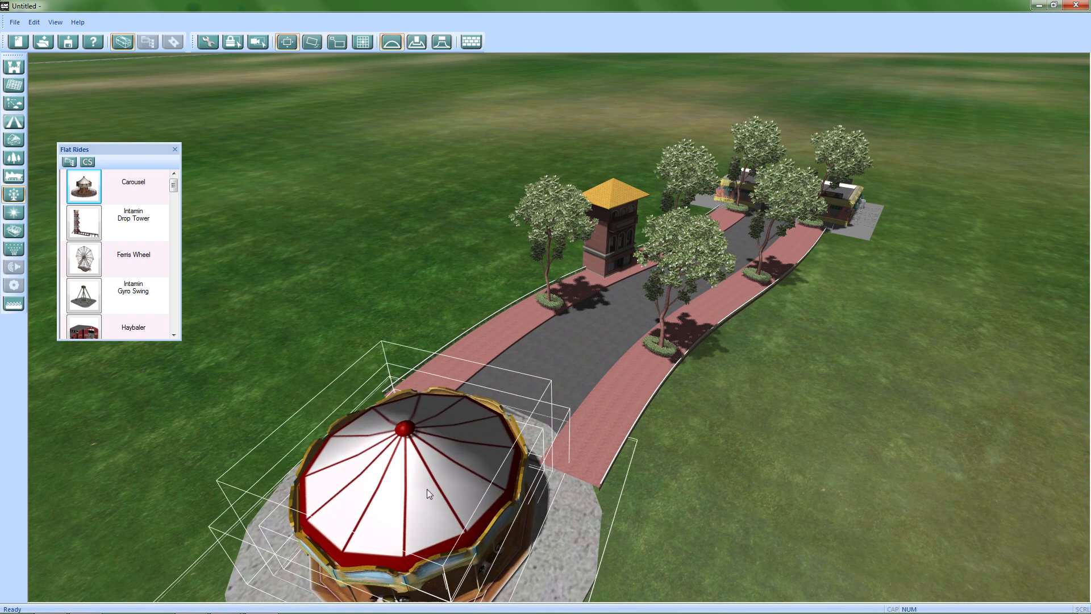
middle_click_drag(467, 472, 205, 463)
middle_click_drag(602, 391, 568, 388)
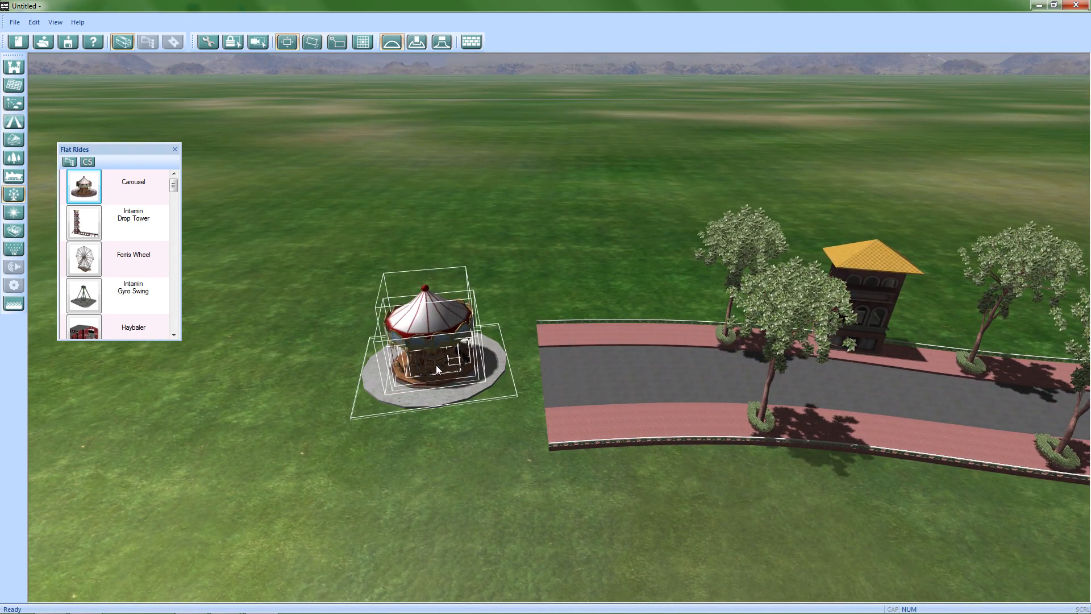
left_click(412, 383)
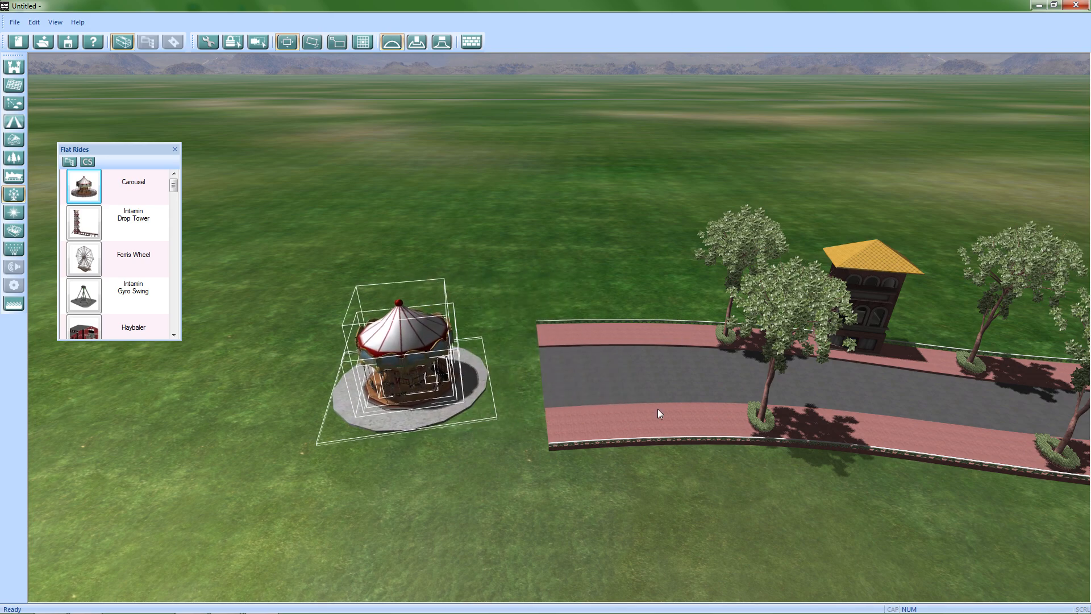
Try a Ferris Wheel and a Haybaler beside the Carousel, rotating the Ferris Wheel, and cancel both placements
middle_click_drag(639, 409, 564, 428)
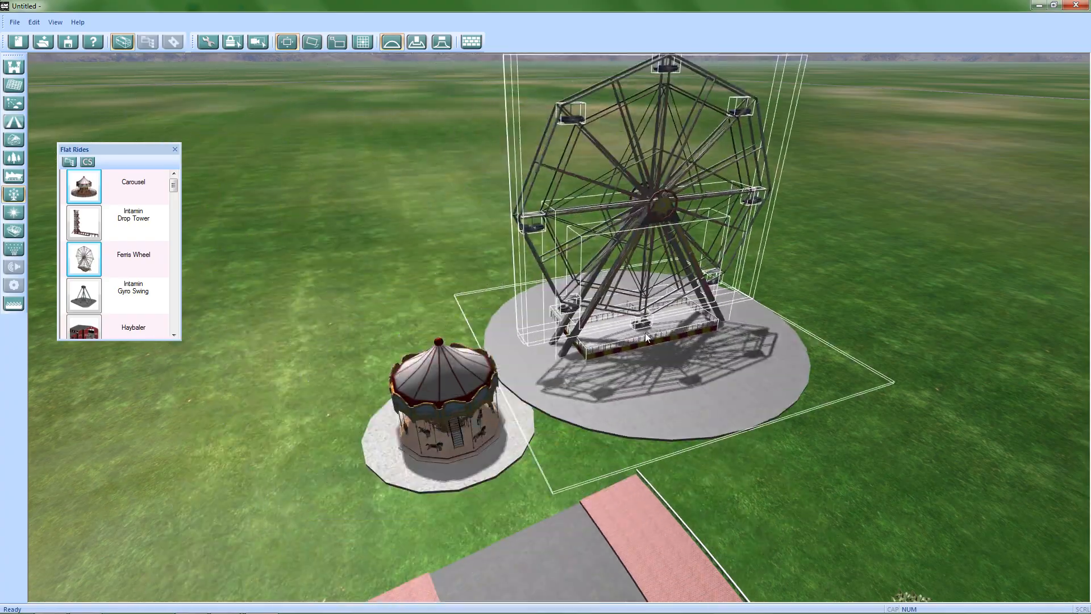
key("alt")
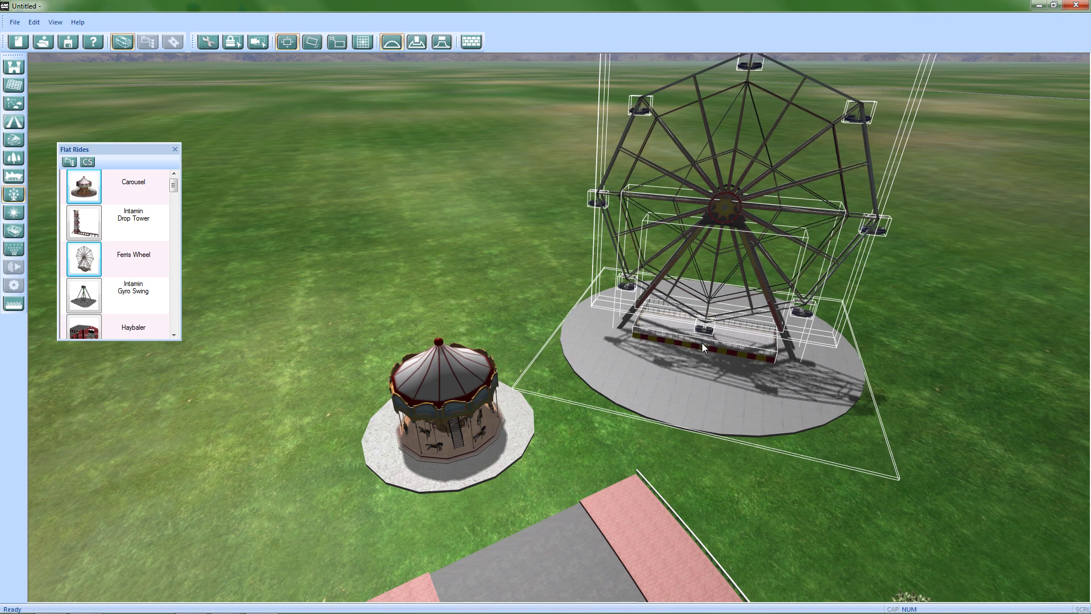
key("Escape")
right_click_drag(621, 366, 592, 389)
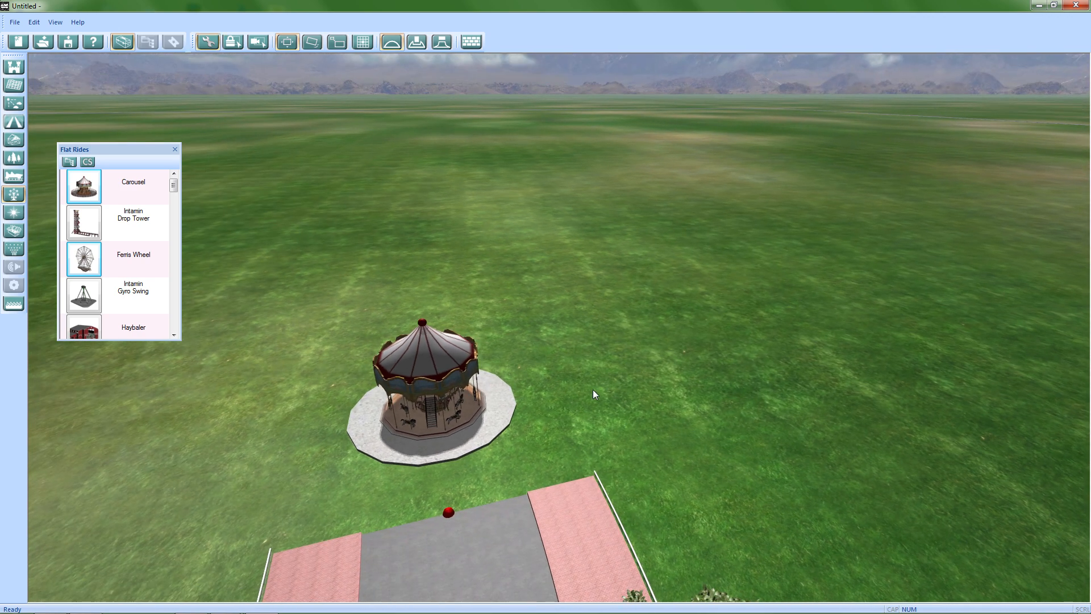
left_click_drag(175, 189, 131, 285)
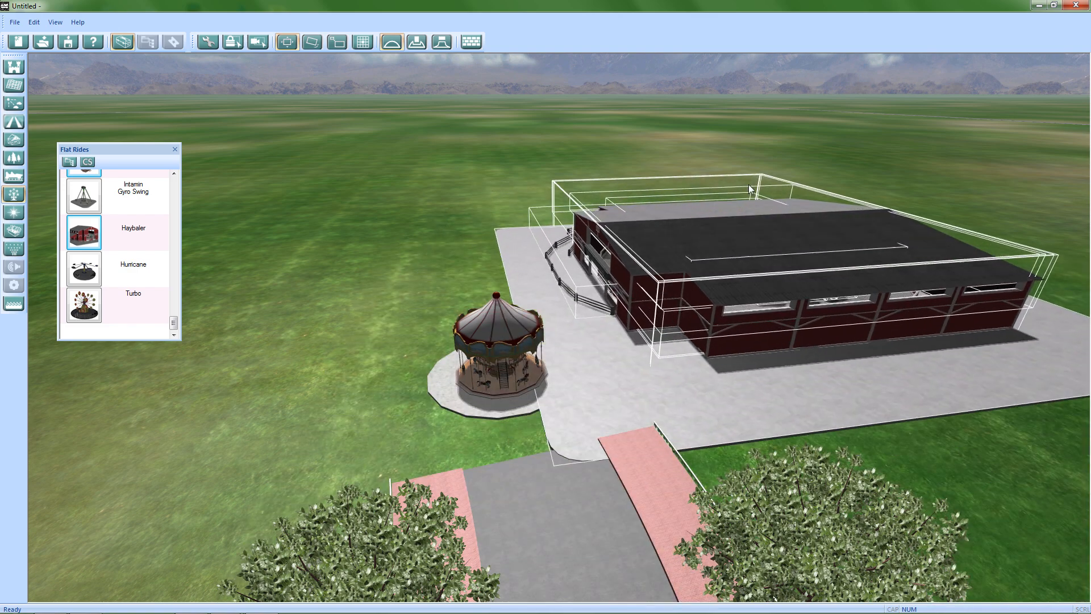
key("Escape")
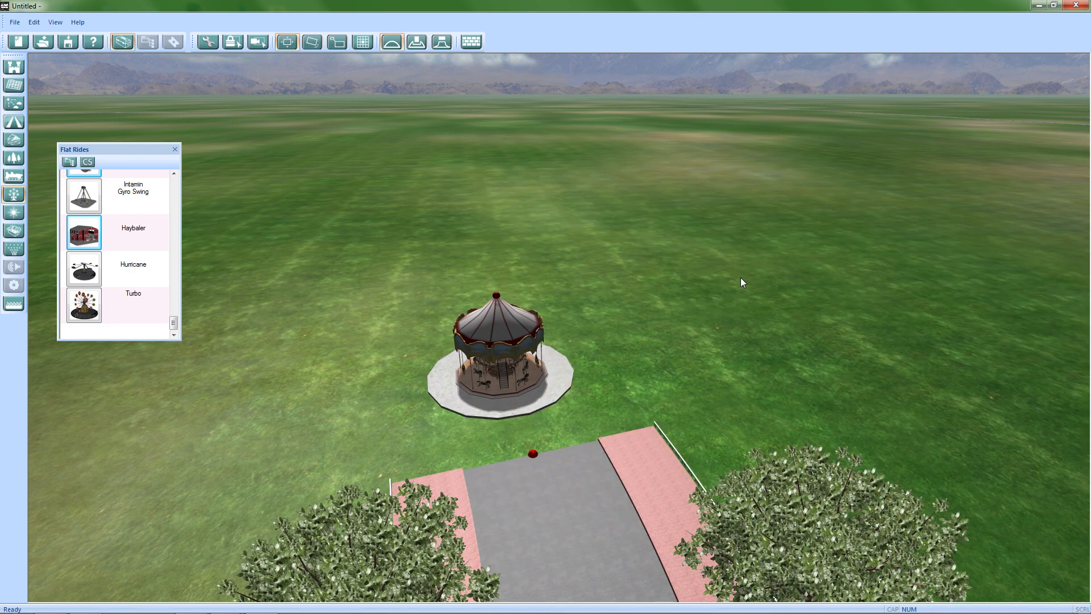
Delete the Carousel at the end of the path and close the Flat Rides library
left_click(531, 336)
key("Delete")
middle_click_drag(530, 335, 443, 346)
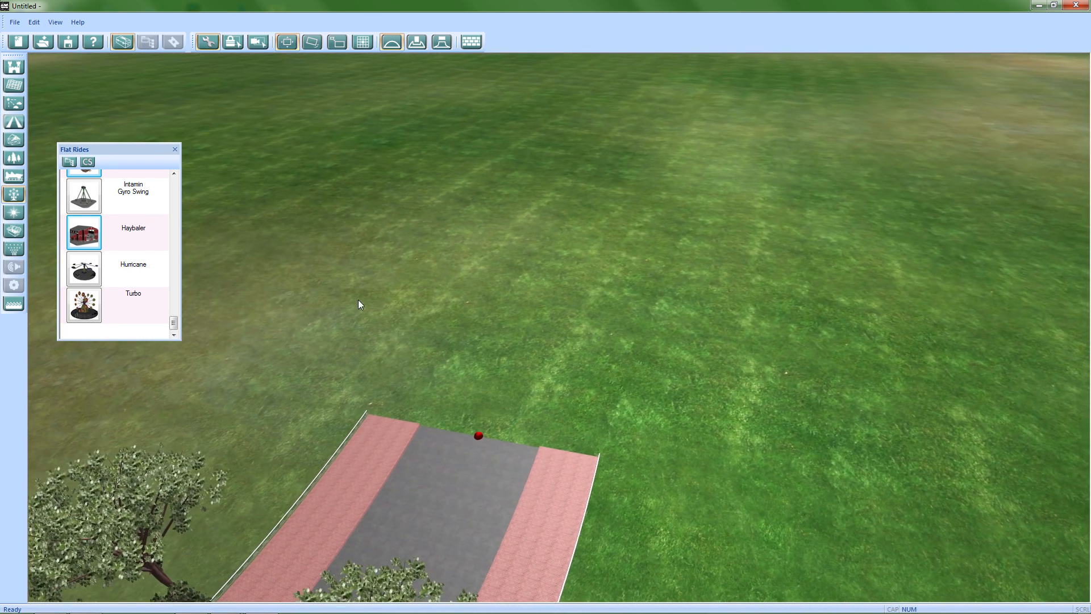
left_click(175, 150)
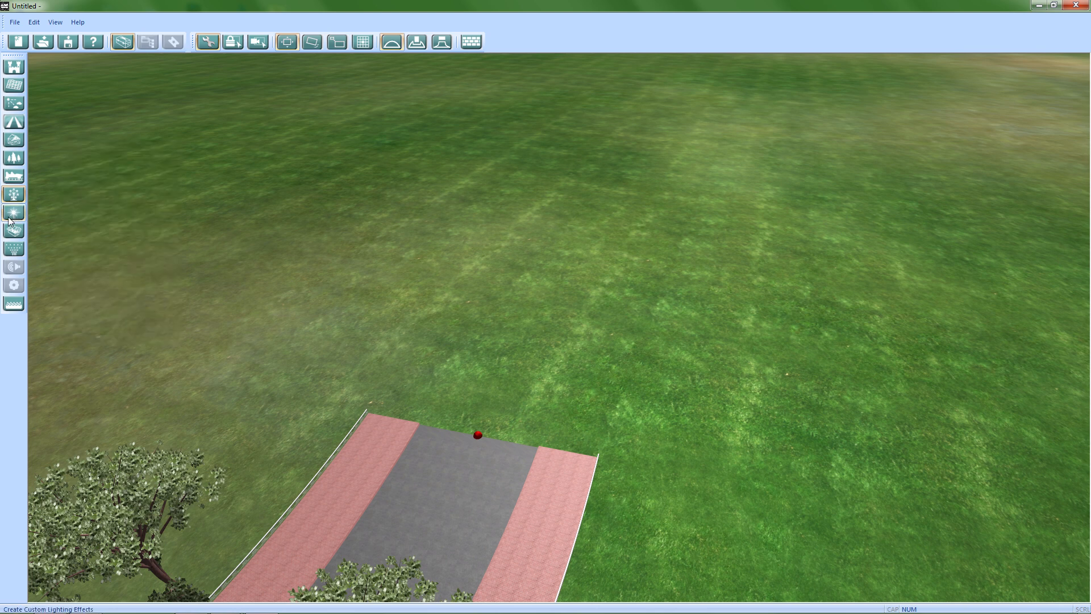
Look through the omni lights in the Light library and switch the park's environment to Night Sky 2
left_click(14, 212)
mouse_move(852, 108)
left_mouse_down()
mouse_move(854, 250)
mouse_move(857, 128)
left_mouse_up()
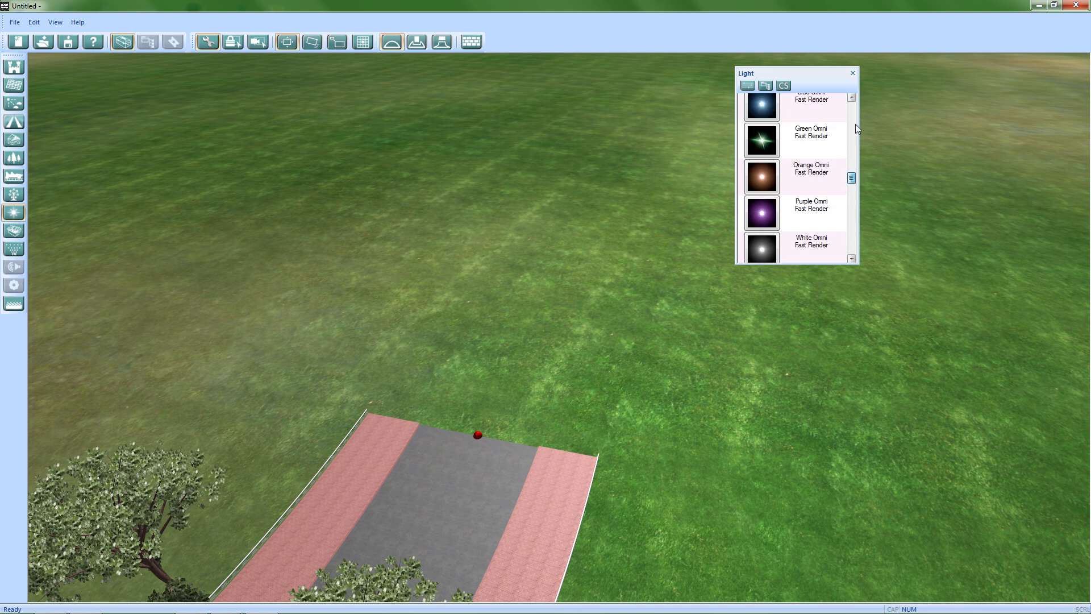
right_click_drag(605, 175, 501, 133)
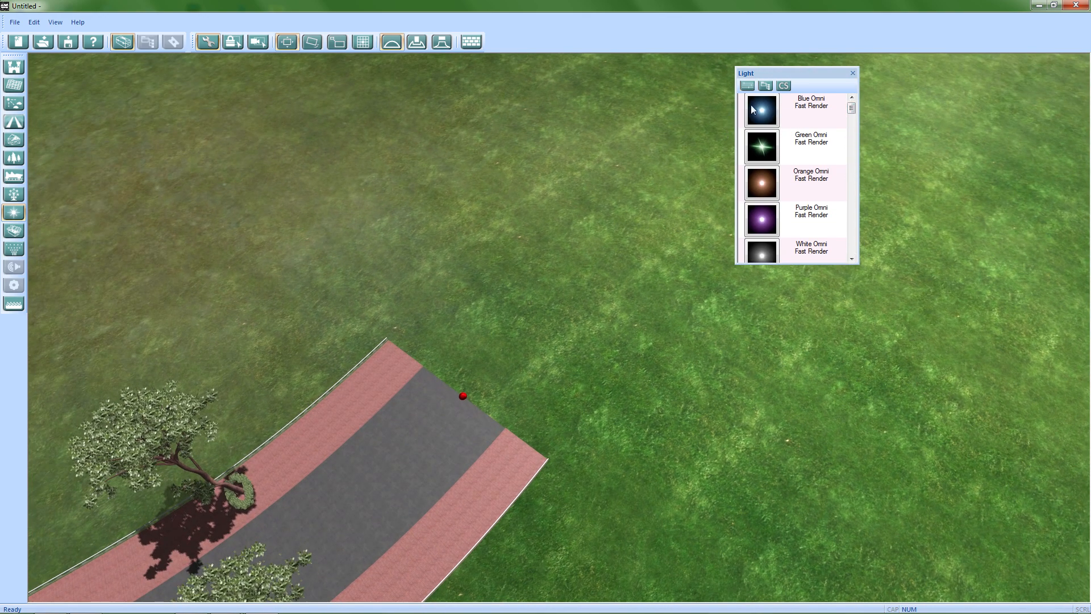
left_click(19, 107)
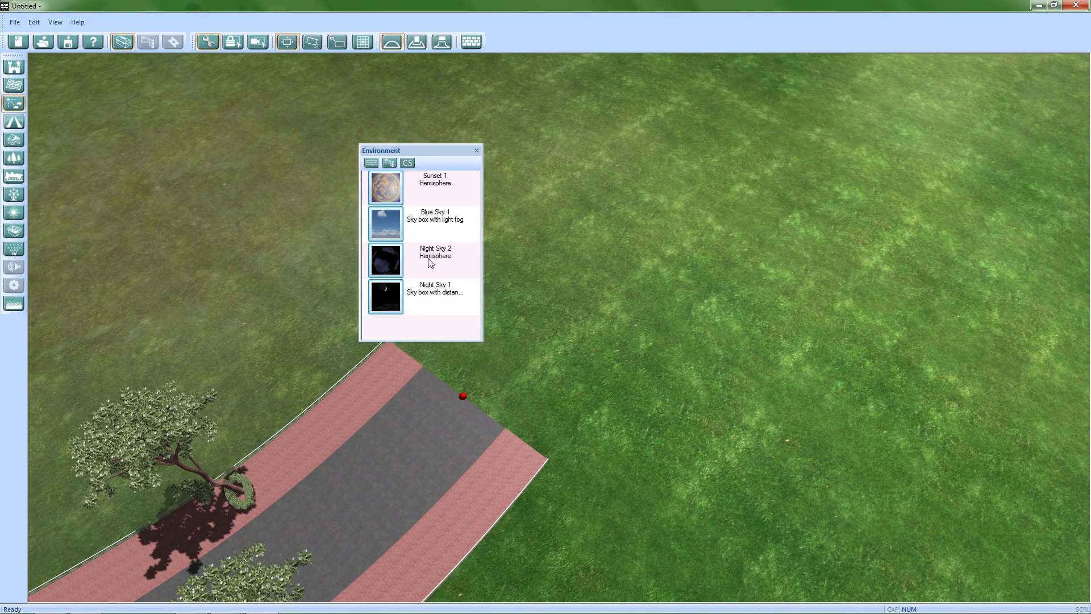
left_click(477, 151)
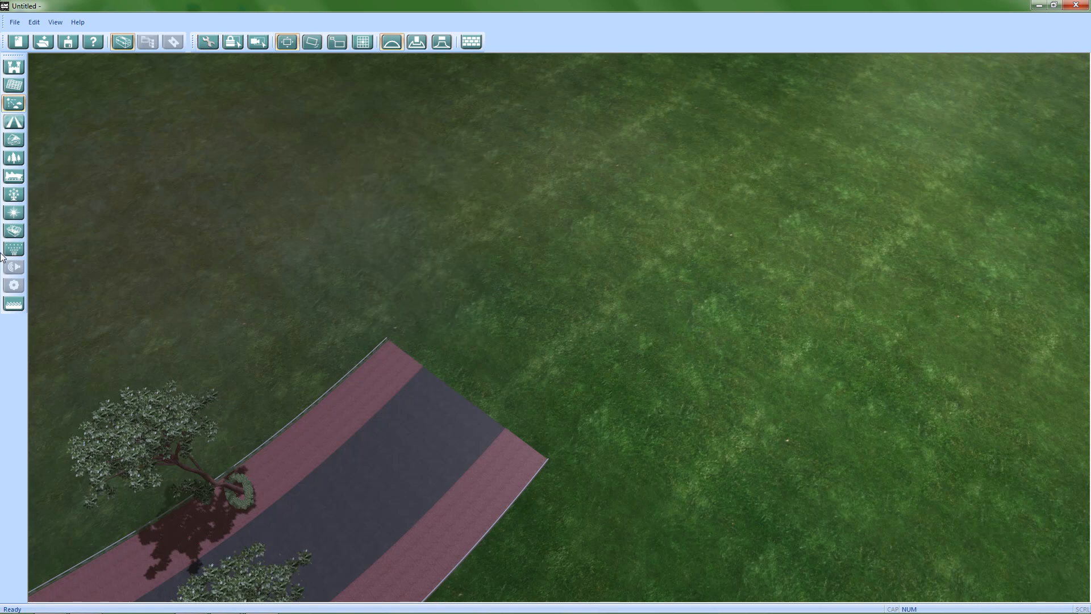
Add a Blue Omni Fast Render light over the path's brick edge across from the Station House
left_click(20, 213)
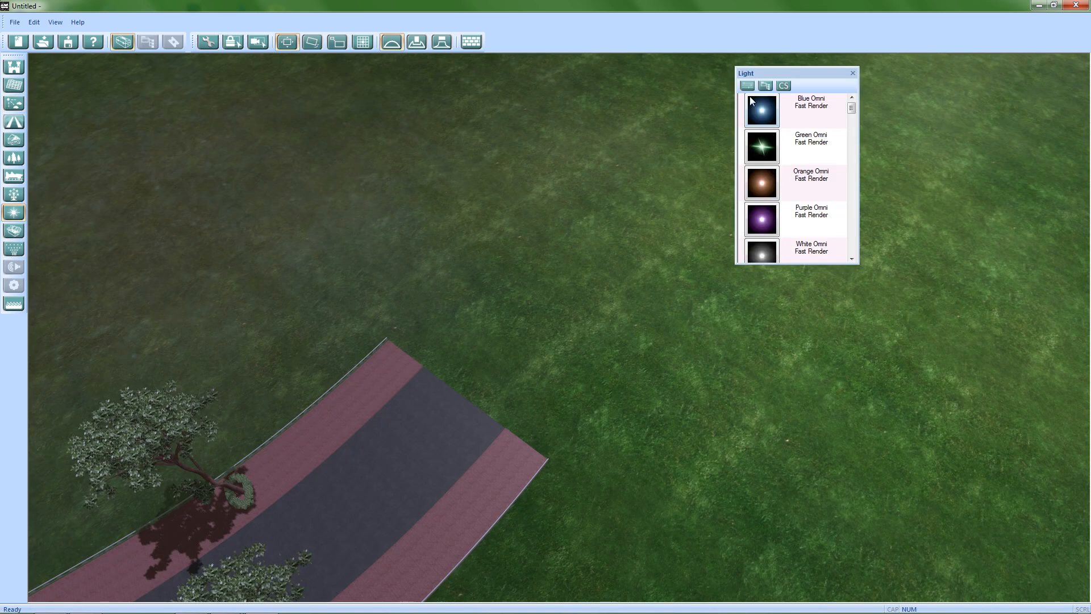
middle_click_drag(725, 377, 762, 364)
left_click(762, 111)
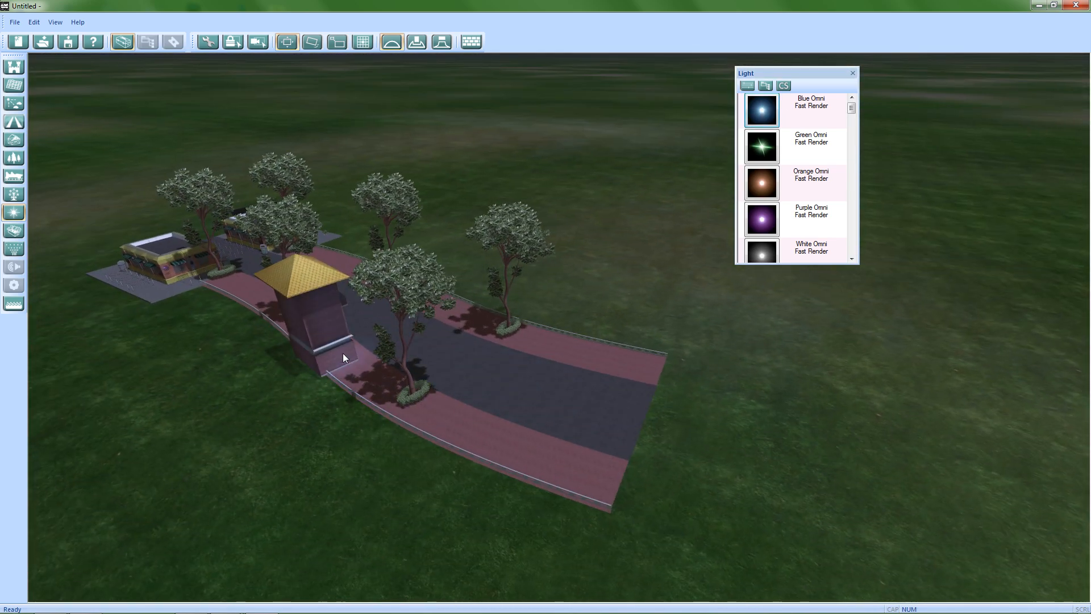
middle_click_drag(418, 389, 717, 466)
middle_click_drag(560, 479, 443, 410)
scroll(562, 431, "up", 5)
key("w")
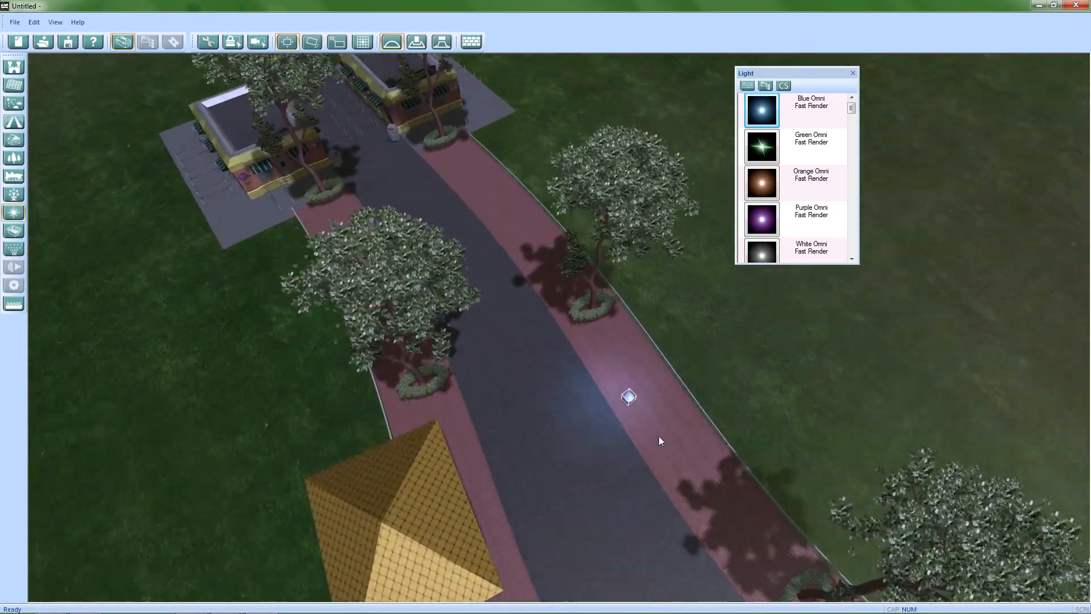
Move the blue light to the paved area beside the nearer entrance booth and try it at different spots around the booth
middle_click_drag(520, 393, 688, 372)
scroll(512, 404, "up", 5)
scroll(618, 439, "down", 5)
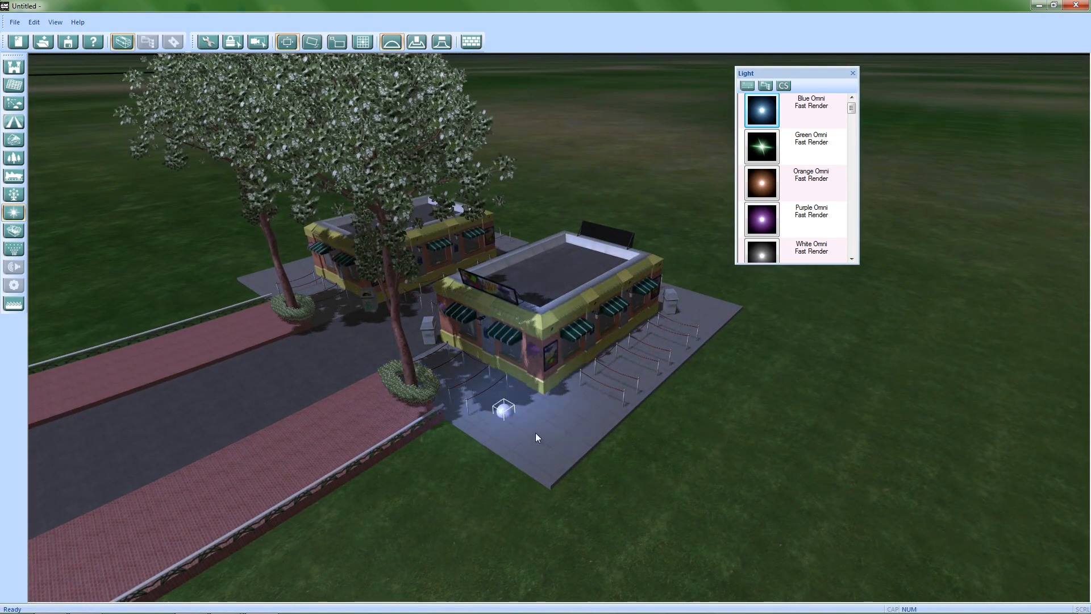
middle_click_drag(551, 400, 643, 378)
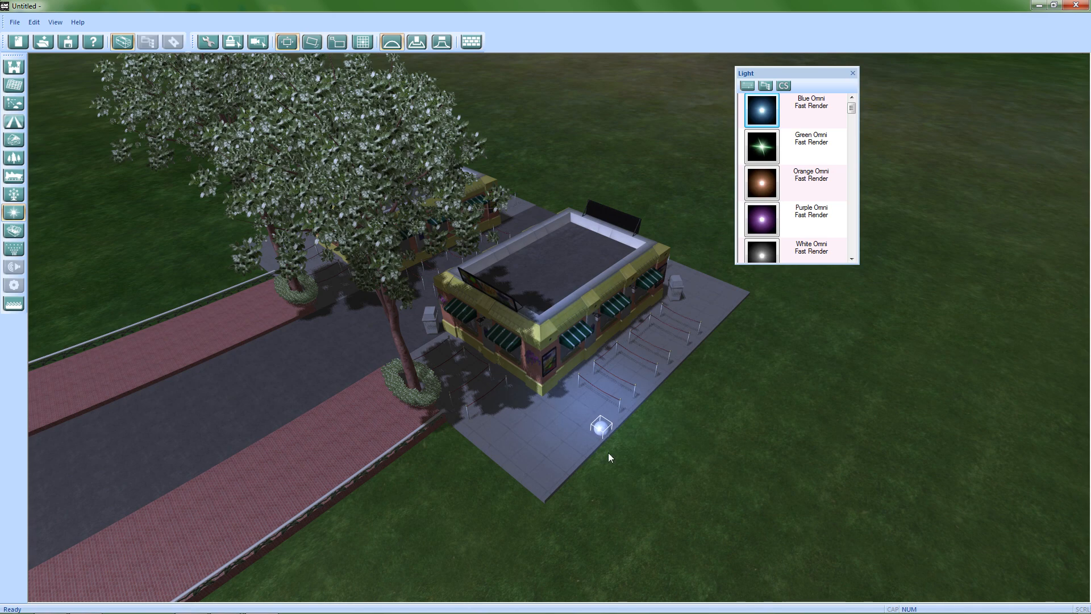
middle_click_drag(628, 494, 589, 436)
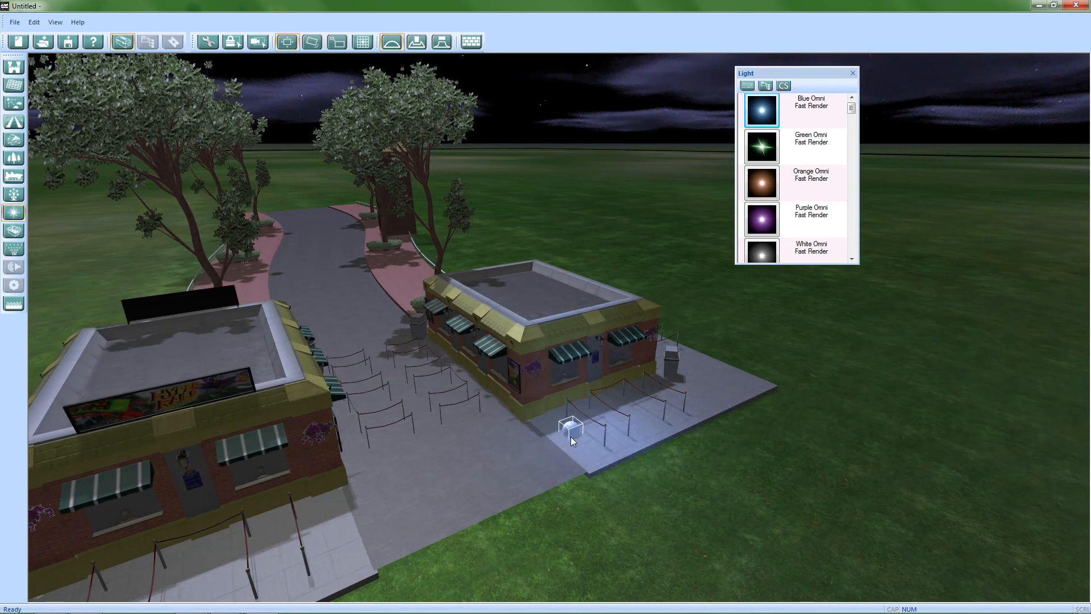
left_click(530, 394)
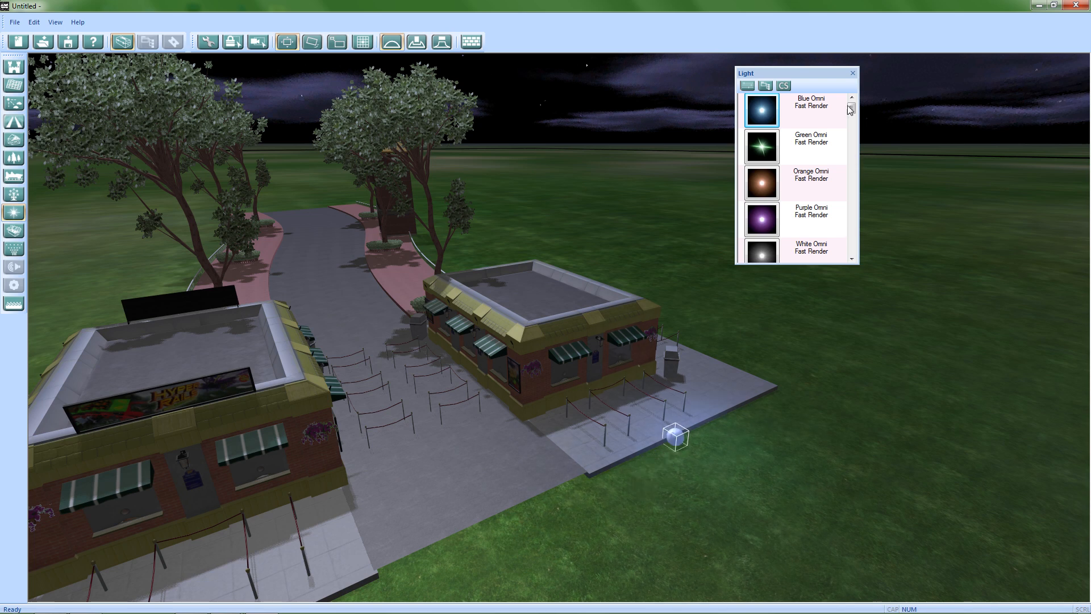
Change the blue light's type from Omni-Fast to Omni-HD and close its properties
left_click(748, 86)
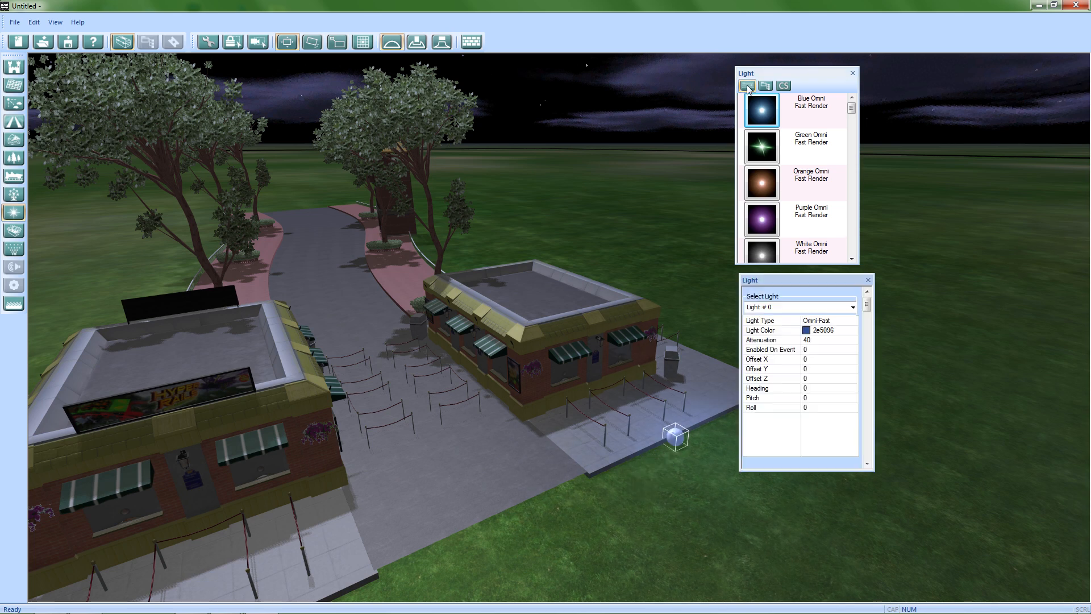
left_click(822, 321)
left_click(852, 321)
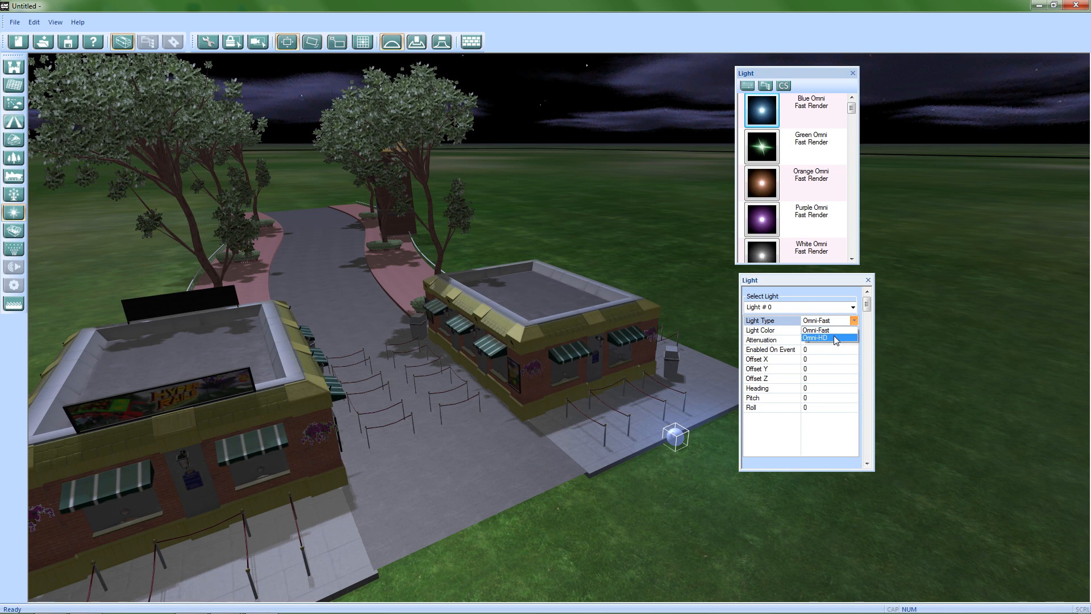
left_click(837, 339)
left_click(869, 281)
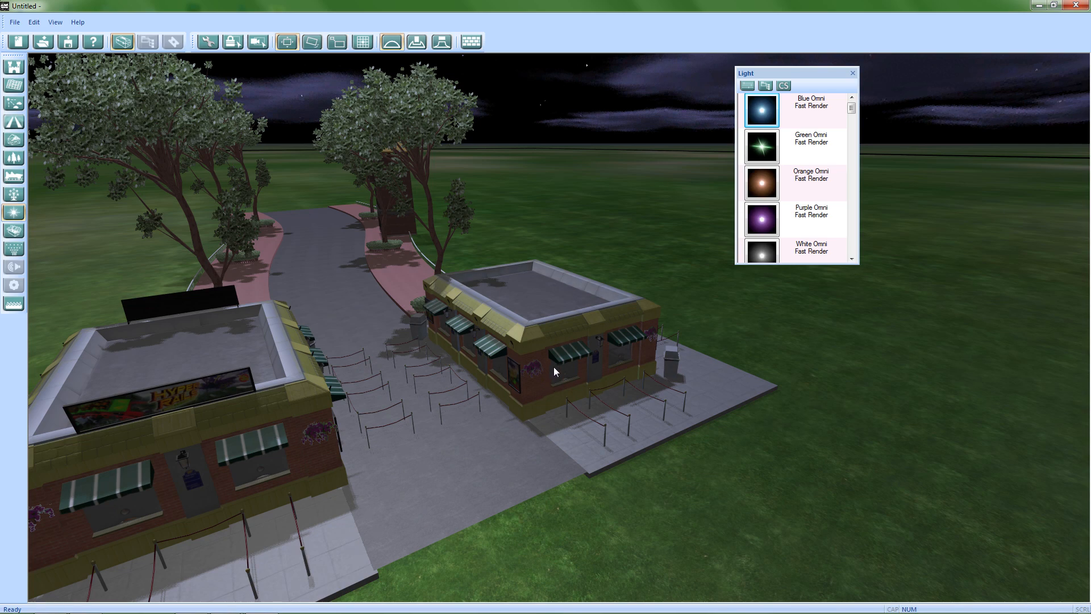
Examine how the HD light illuminates both entrance booths, the queue areas and the paving from several angles
middle_click_drag(560, 347, 568, 350)
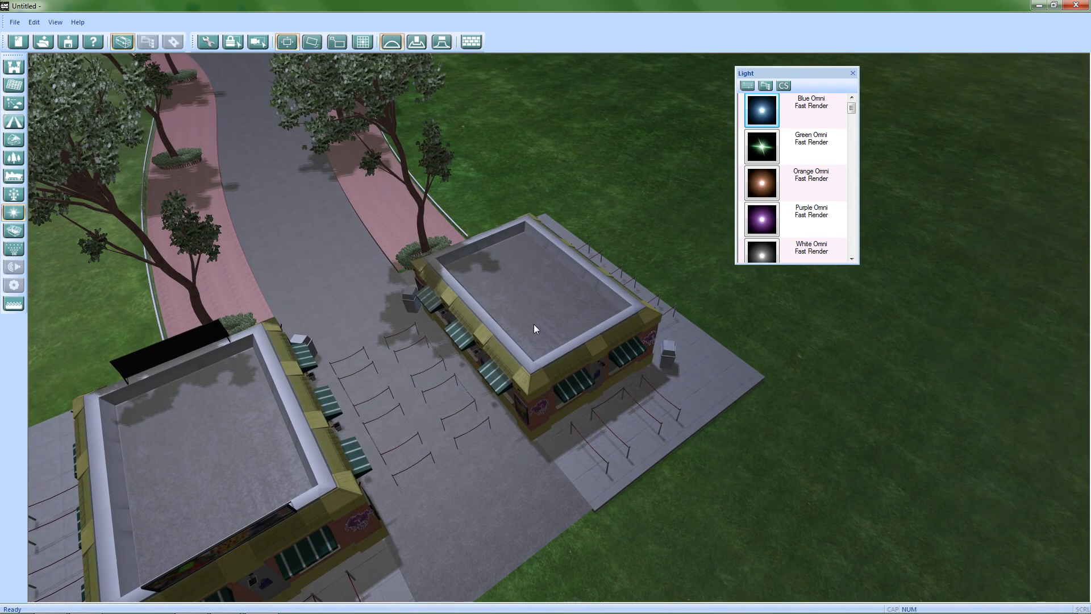
middle_click_drag(546, 475, 396, 549)
scroll(619, 443, "down", 4)
scroll(619, 443, "up", 5)
scroll(579, 499, "down", 5)
scroll(396, 550, "up", 3)
middle_click_drag(617, 487, 446, 491)
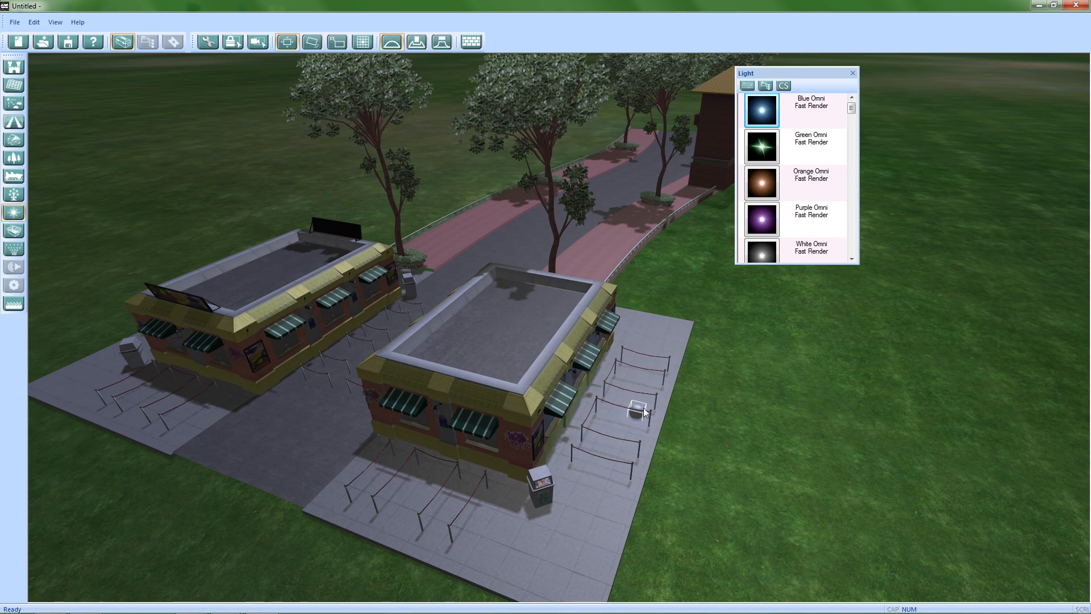
scroll(627, 416, "up", 3)
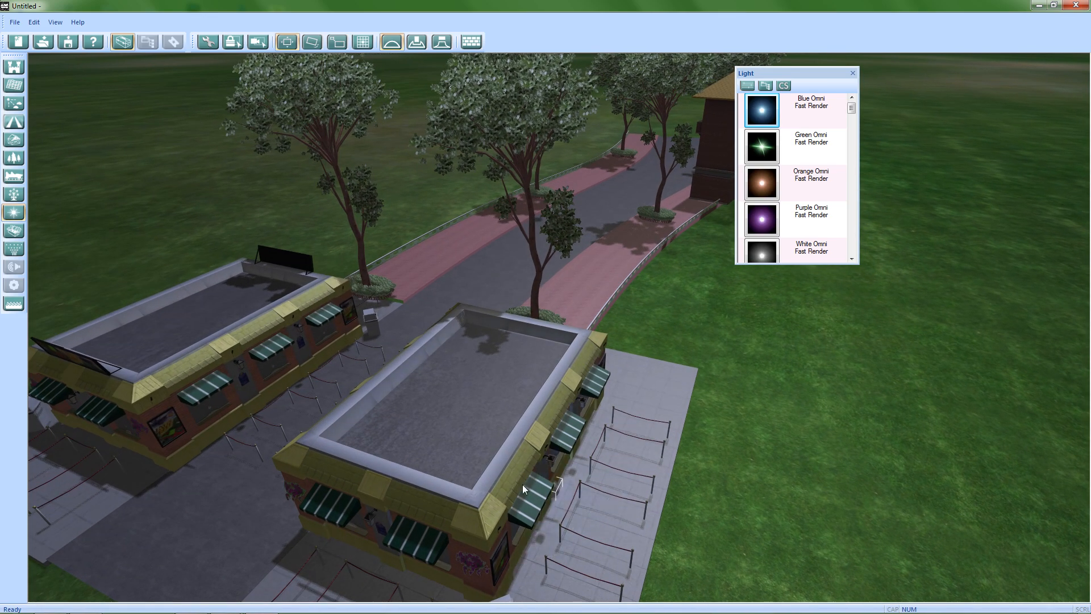
middle_click_drag(490, 442, 544, 405)
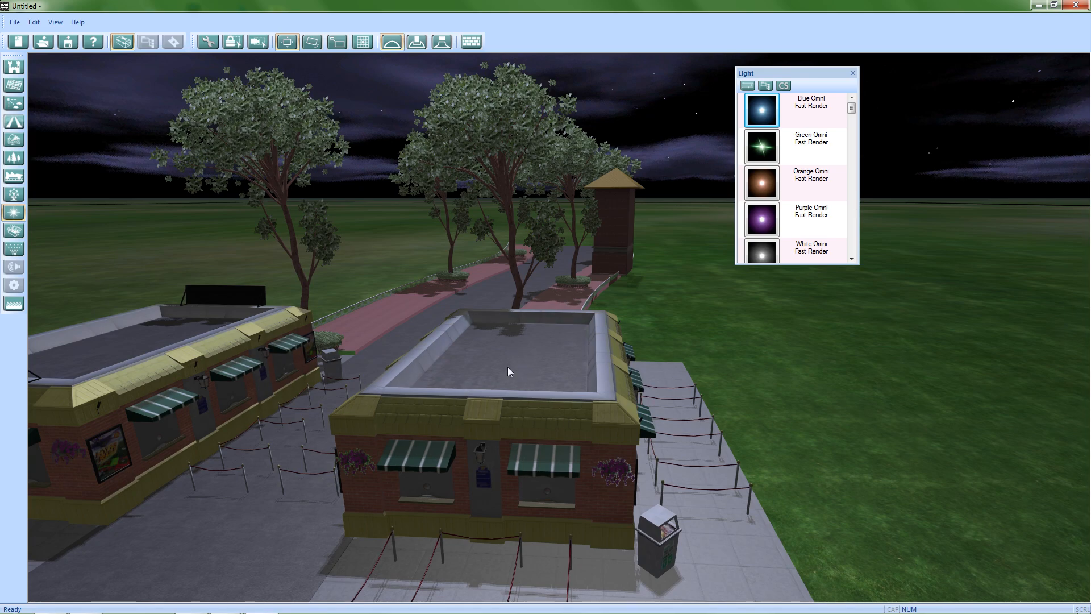
middle_click_drag(687, 485, 568, 466)
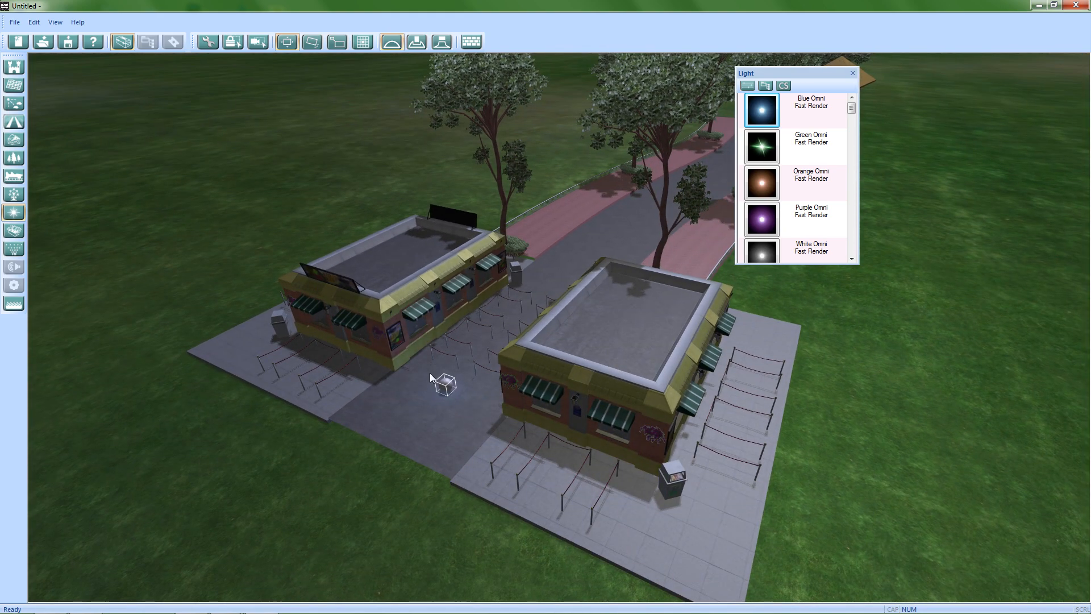
middle_click_drag(597, 438, 466, 384)
right_click_drag(466, 385, 860, 62)
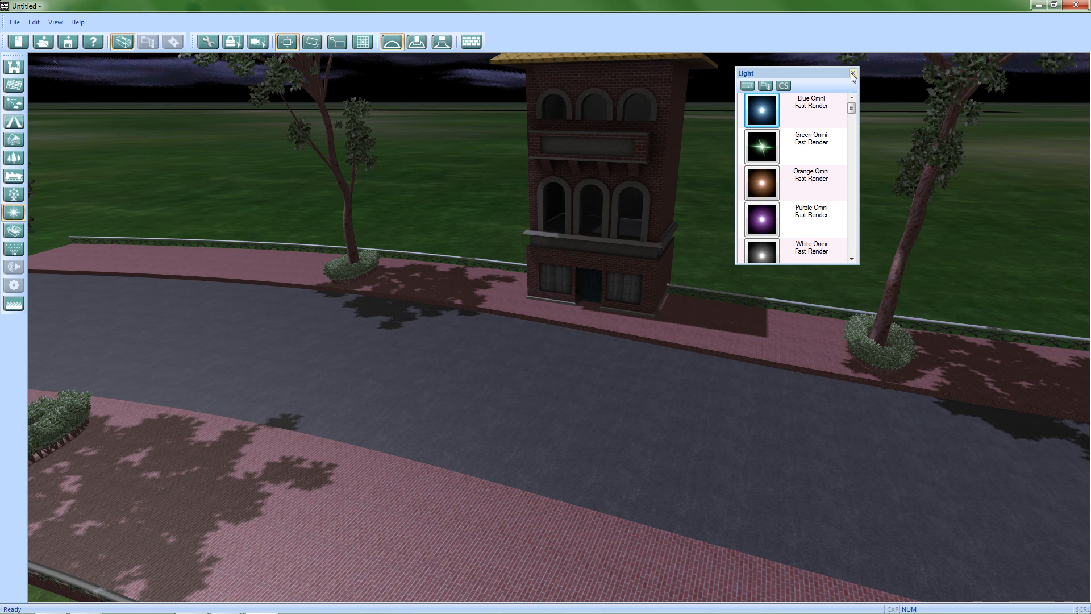
Review the light's Omni-Fast and Omni-HD type options, and close its properties and the Light library
left_click(747, 86)
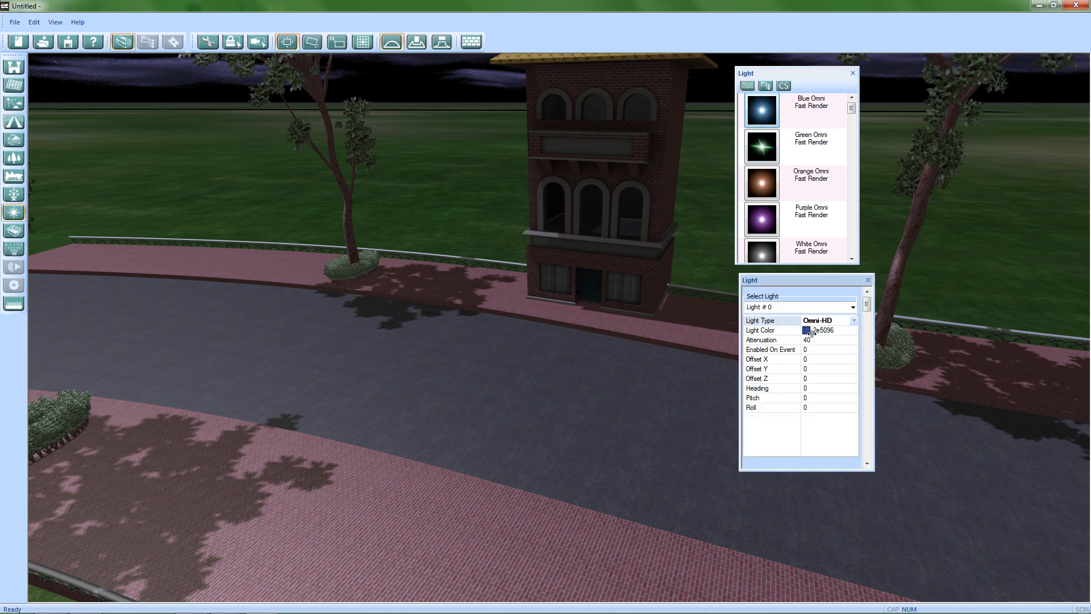
left_click(854, 321)
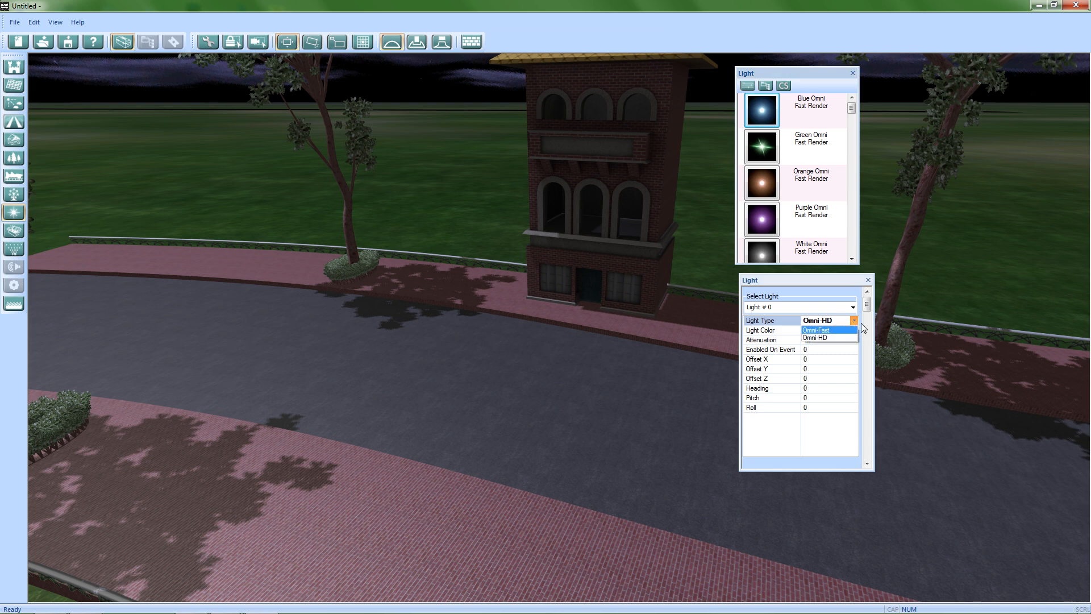
left_click(858, 320)
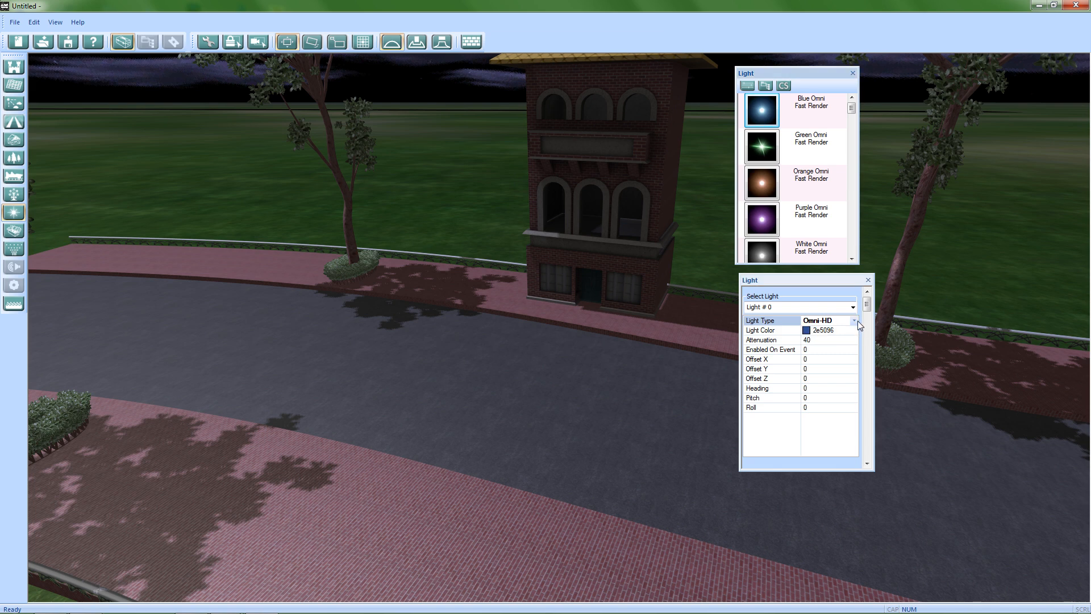
left_click(868, 279)
left_click(855, 75)
Open Build Set Library 1 and create a new custom scenery object for the Wall With Door piece
middle_click_drag(507, 333, 4, 233)
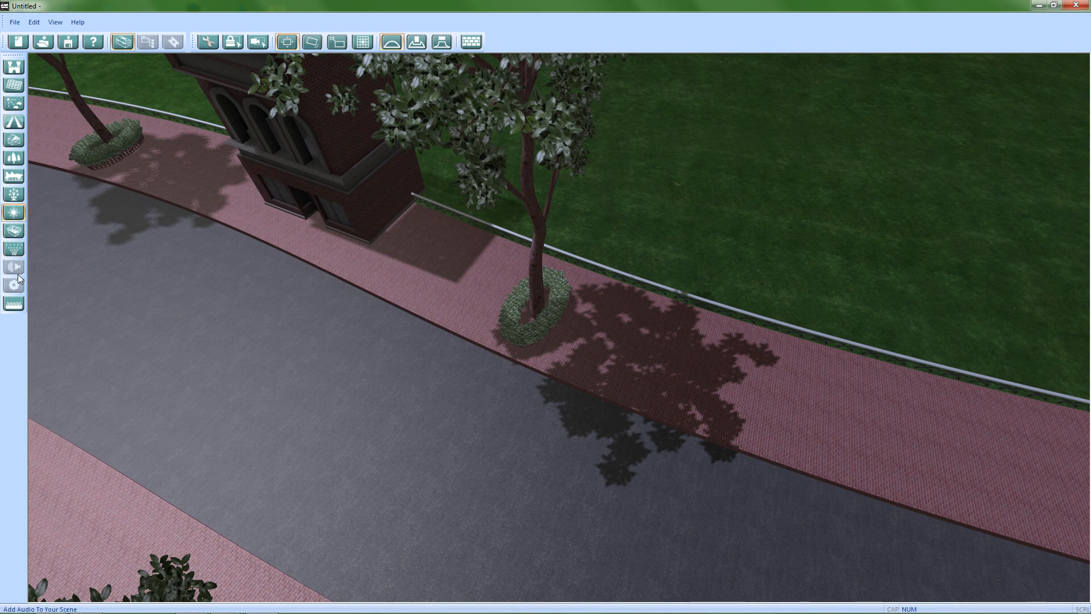
left_click(8, 233)
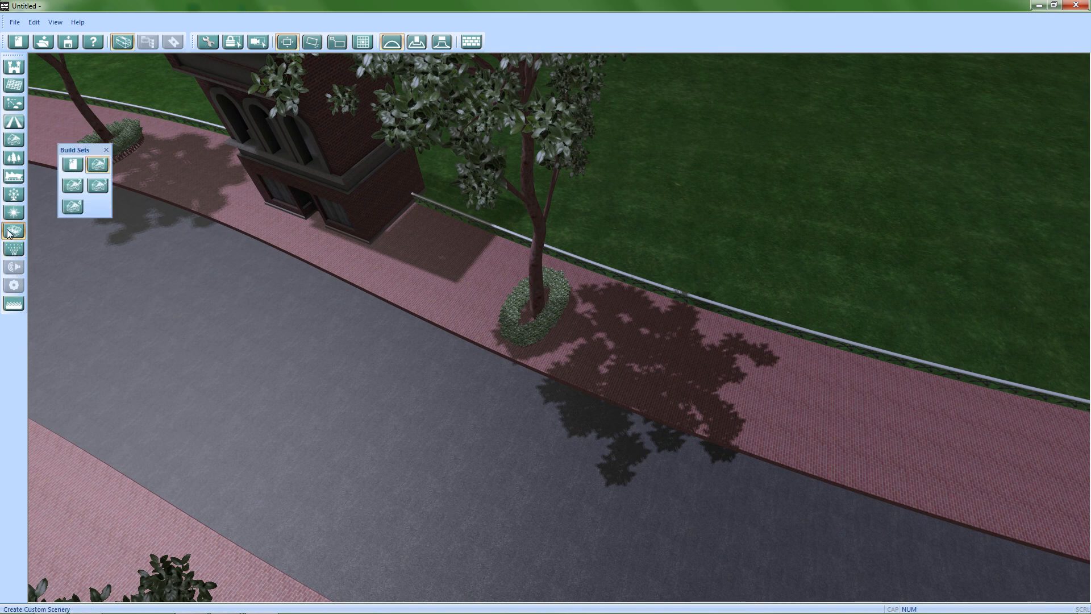
left_click(96, 165)
mouse_move(1087, 576)
left_mouse_down()
mouse_move(1086, 155)
mouse_move(1083, 579)
left_mouse_up()
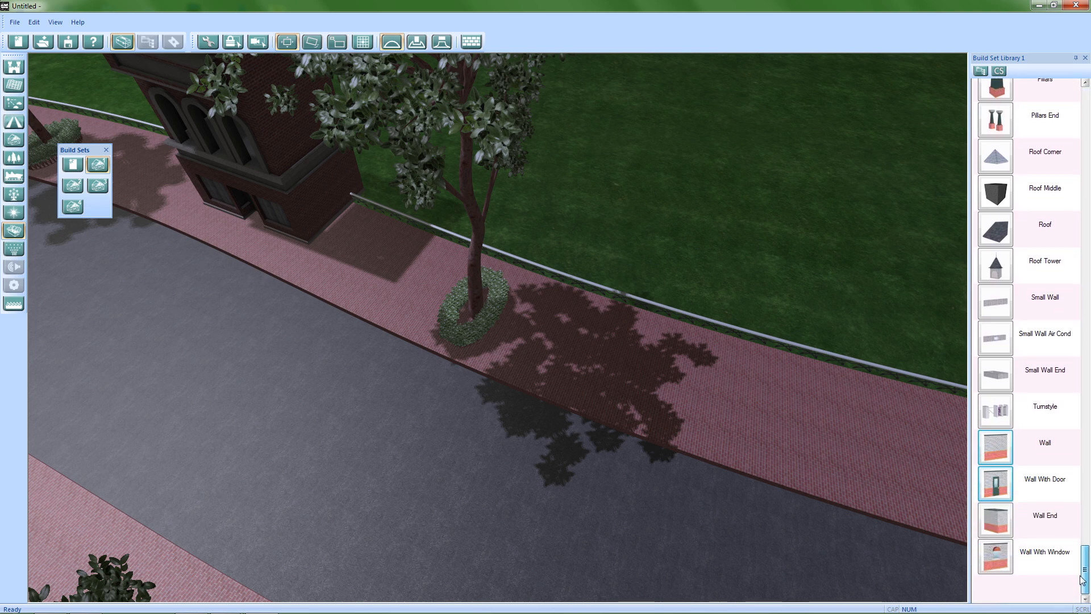
left_click(454, 503)
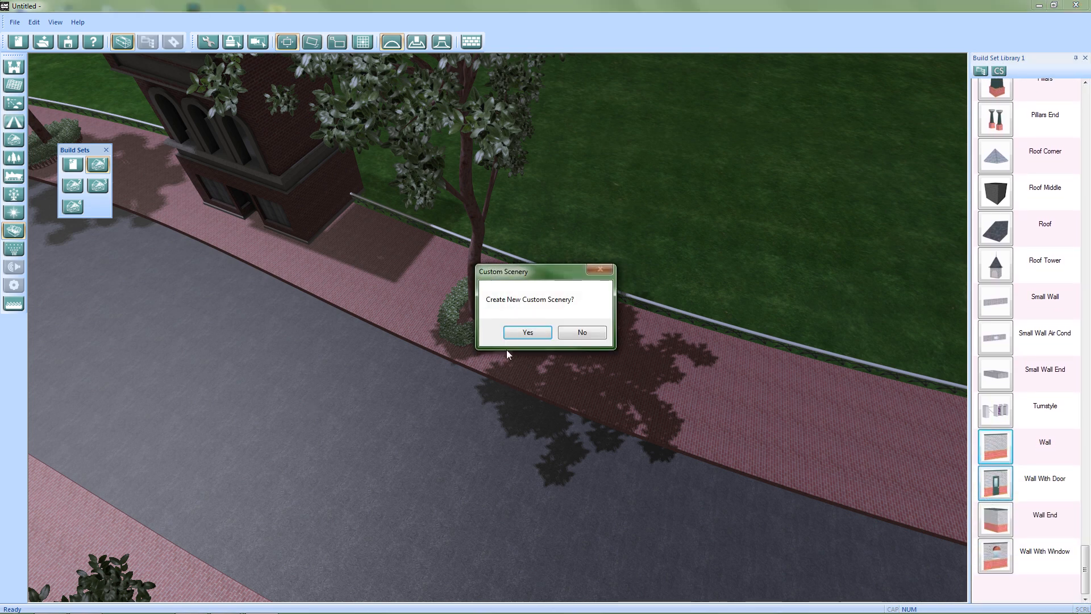
left_click(527, 333)
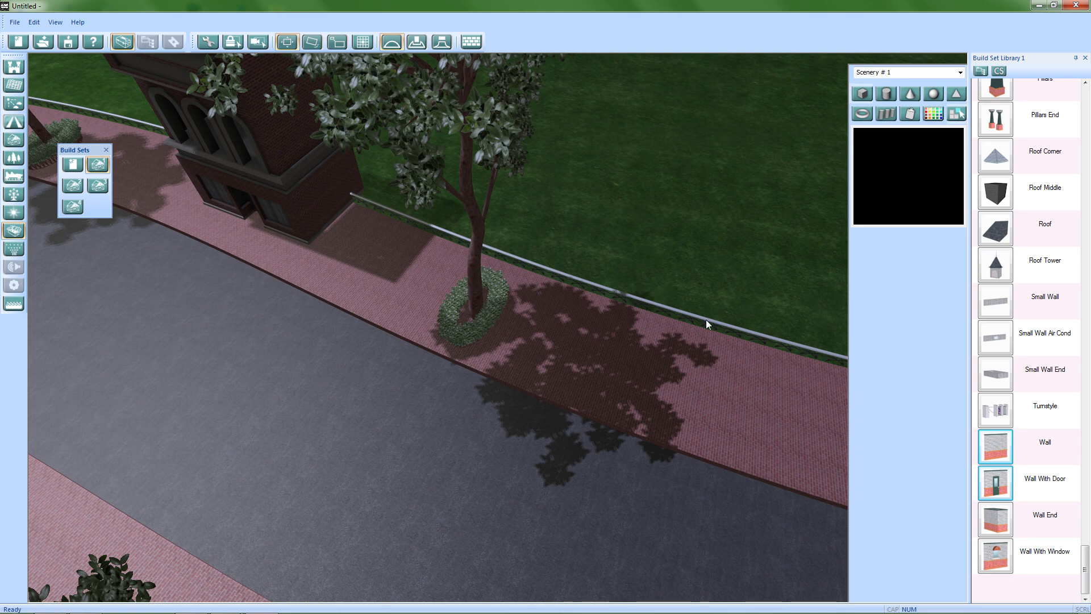
Try the Wall With Door piece at different spots on the open grass and cancel its placement
middle_click_drag(725, 275, 284, 457)
scroll(517, 525, "up", 6)
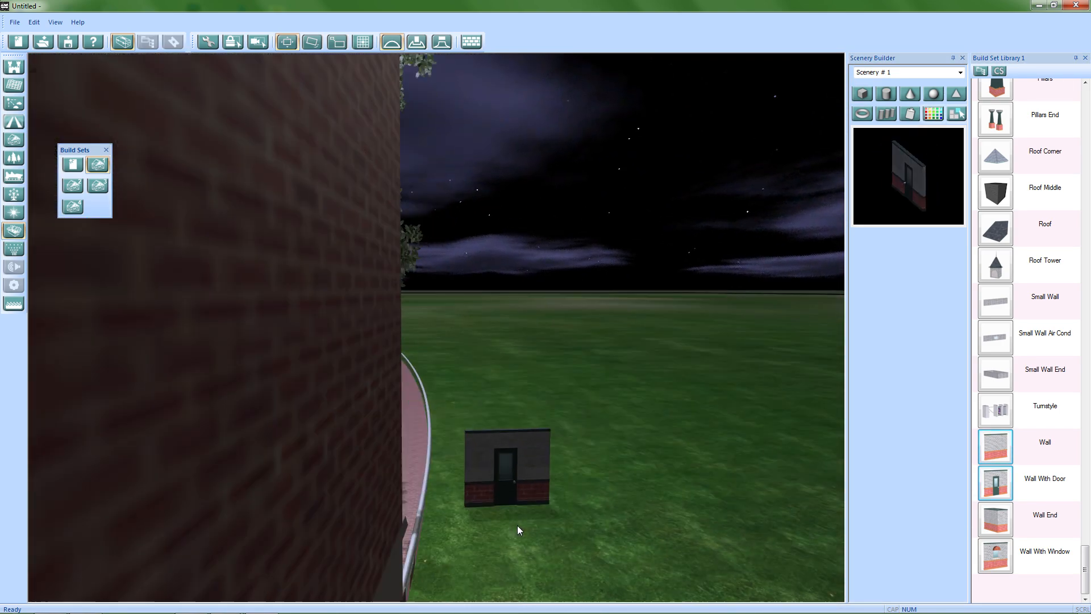
scroll(517, 526, "up", 5)
middle_click_drag(475, 507, 743, 361)
scroll(743, 364, "down", 2)
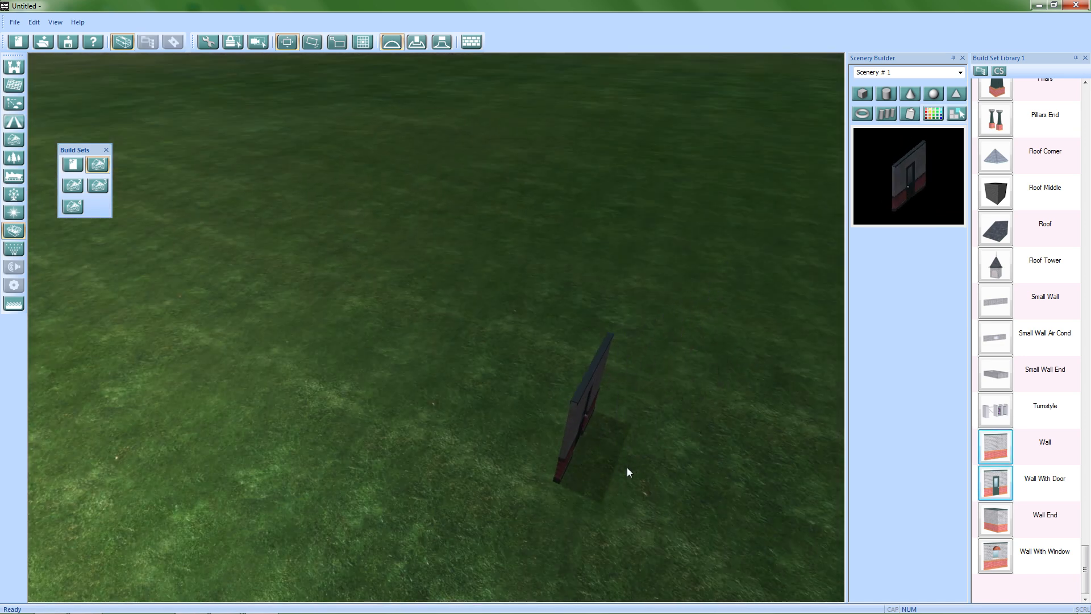
scroll(619, 474, "up", 2)
middle_click_drag(684, 485, 818, 491)
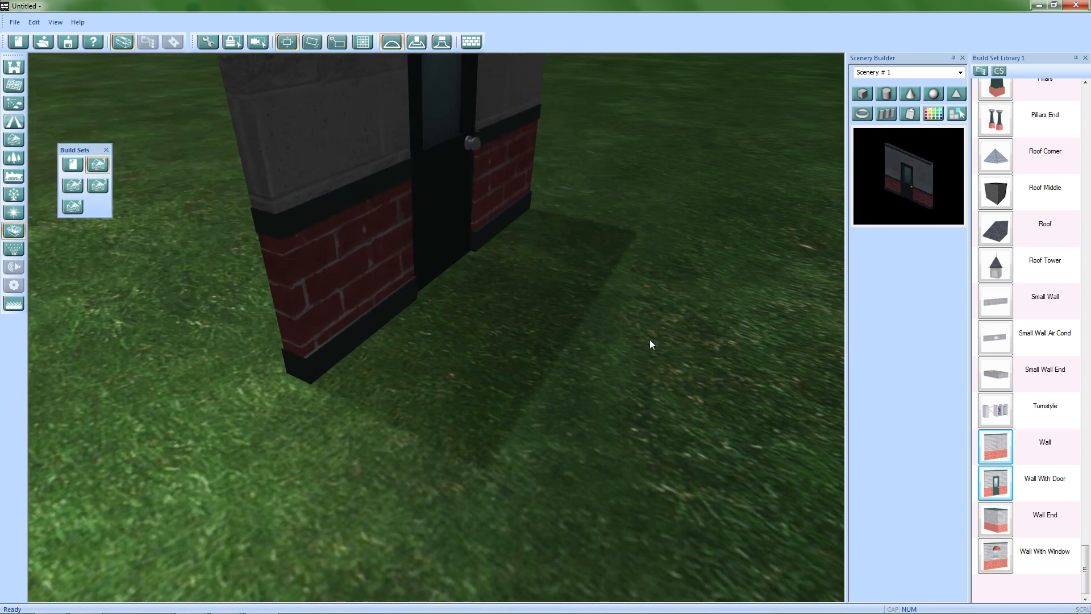
scroll(667, 328, "down", 3)
scroll(617, 378, "up", 5)
scroll(616, 376, "down", 4)
middle_click_drag(612, 373, 419, 460)
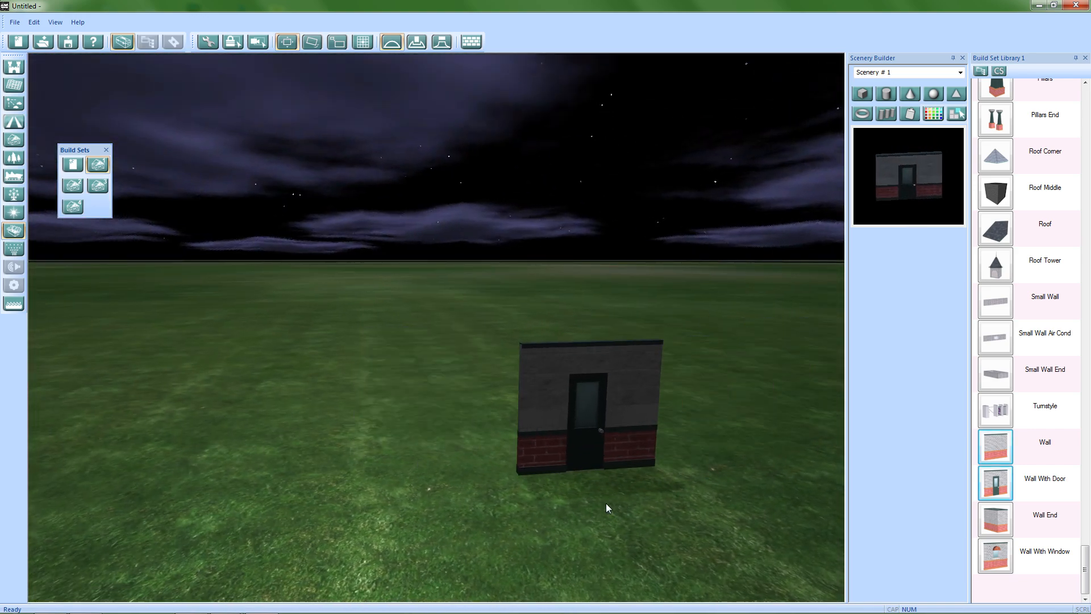
key("Escape")
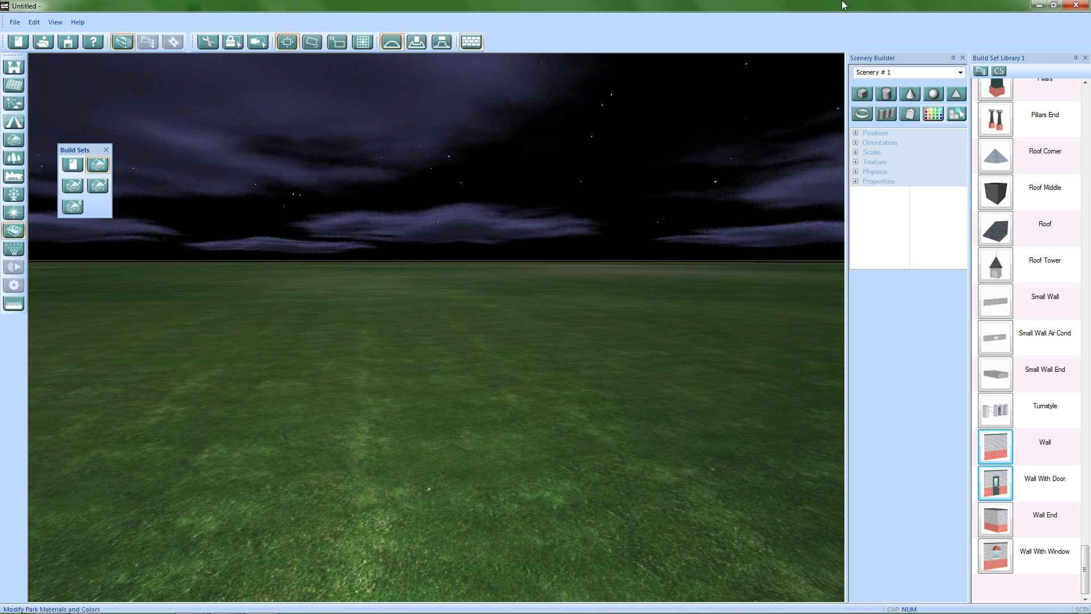
Try a box primitive over the open grass and cancel its placement
left_click(868, 95)
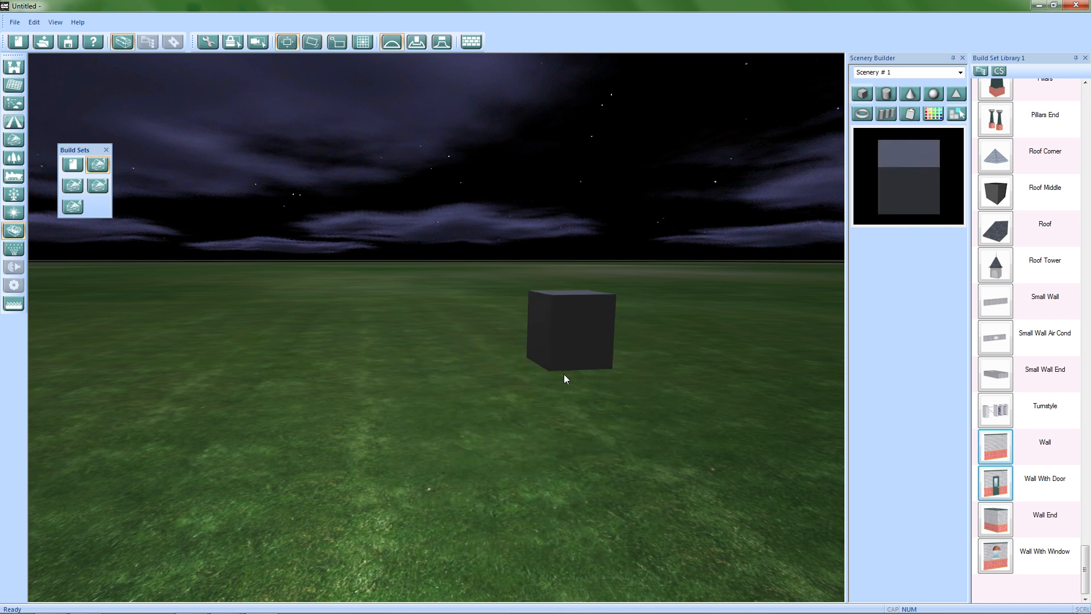
left_click_drag(589, 408, 610, 471)
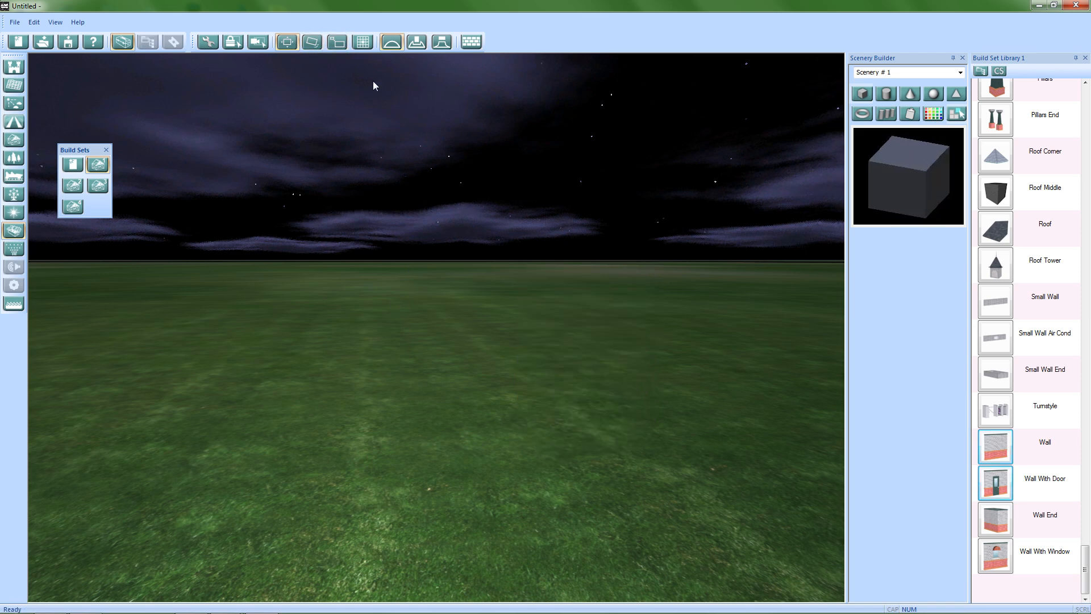
key("Escape")
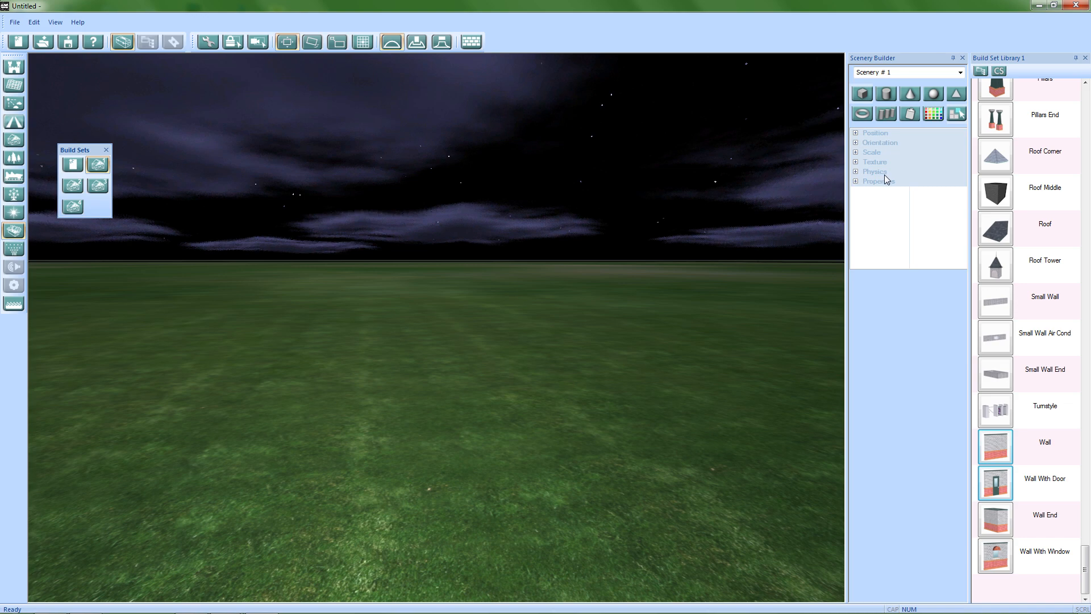
Examine the tree-lined path, the entrance booths and the brick Station House from several angles
left_click_drag(553, 333, 561, 427)
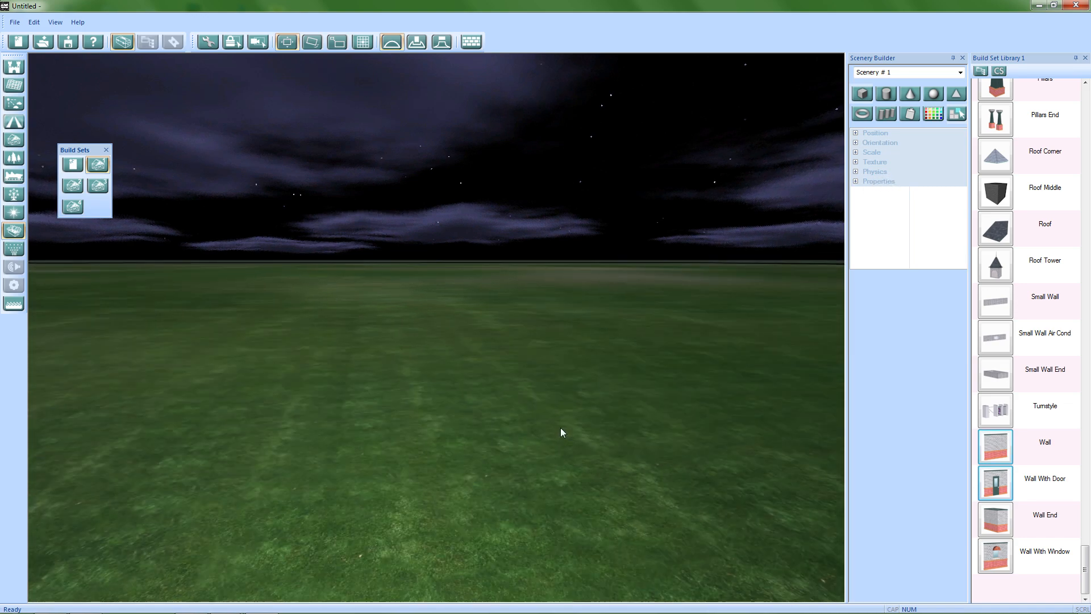
left_click_drag(584, 198, 769, 258)
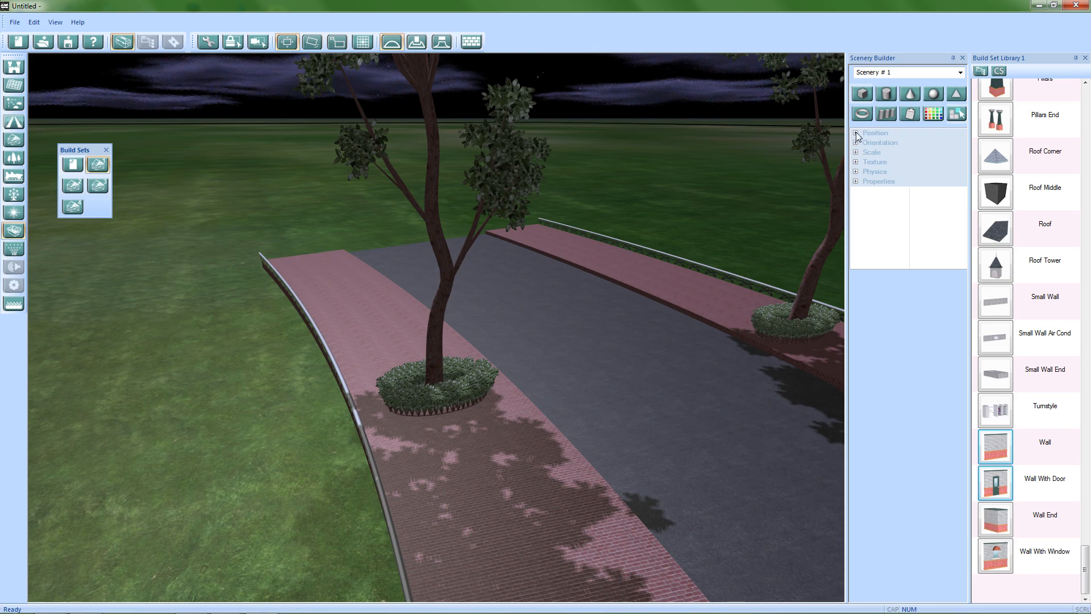
left_click_drag(727, 247, 267, 364)
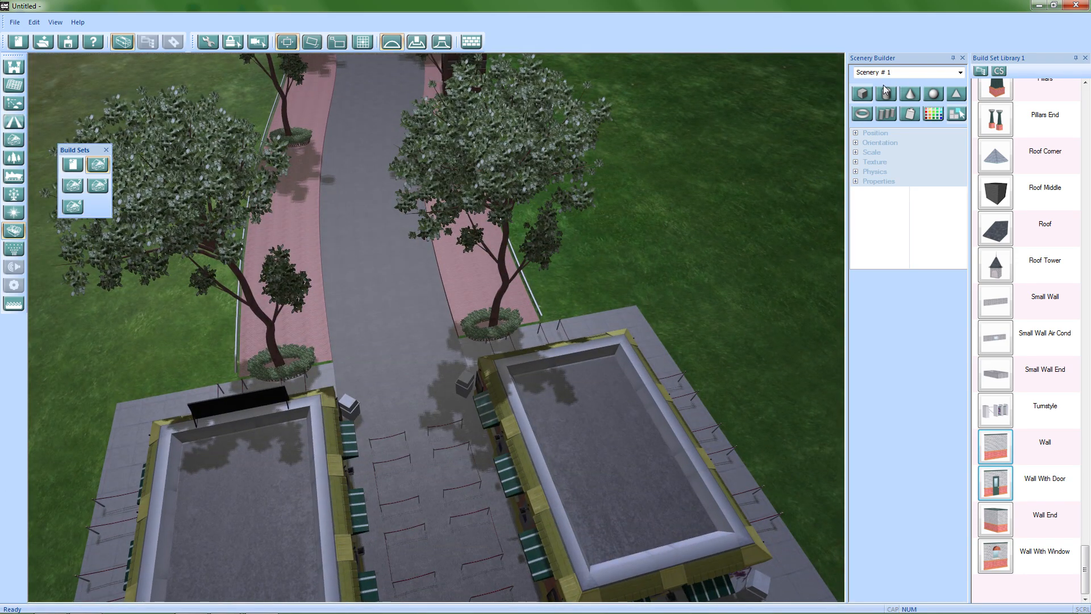
left_click_drag(408, 216, 549, 560)
left_click_drag(495, 251, 506, 434)
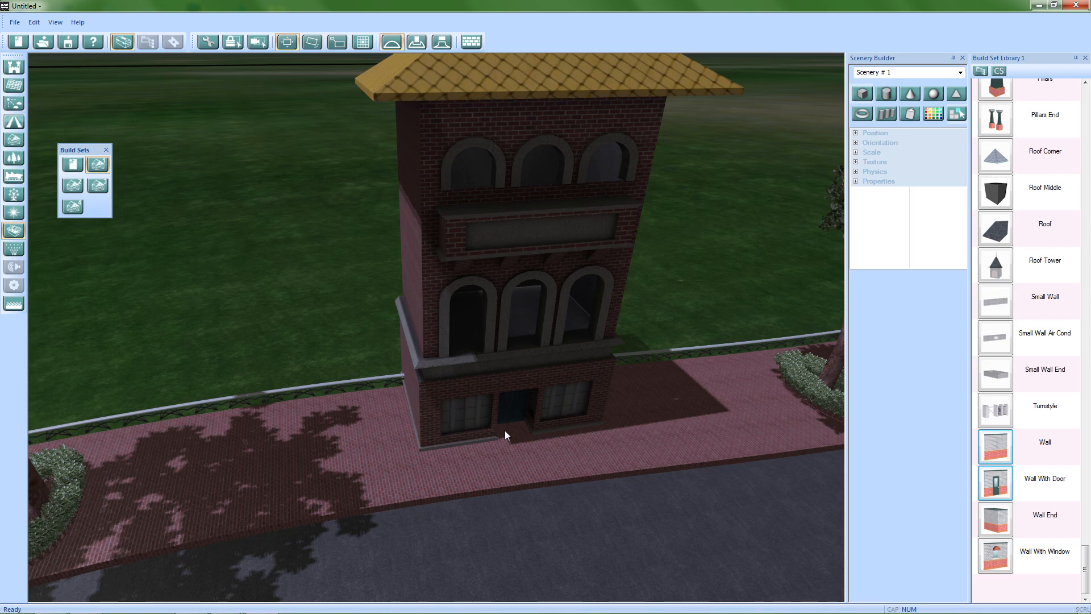
left_click_drag(747, 333, 788, 341)
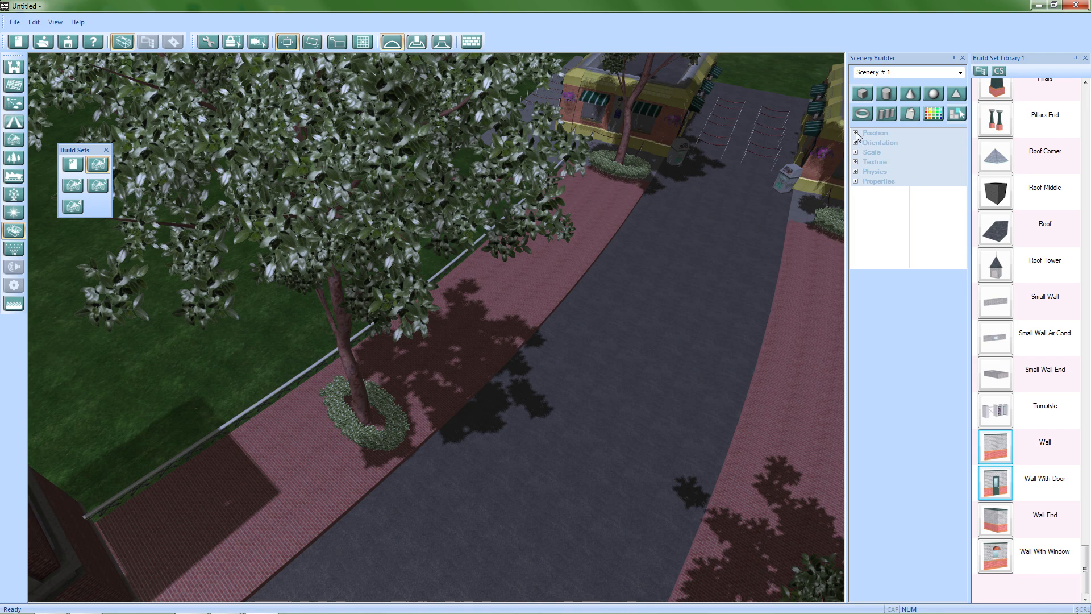
middle_click_drag(642, 323, 449, 342)
middle_click_drag(691, 320, 1055, 56)
middle_click_drag(554, 372, 608, 480)
right_click_drag(526, 408, 466, 319)
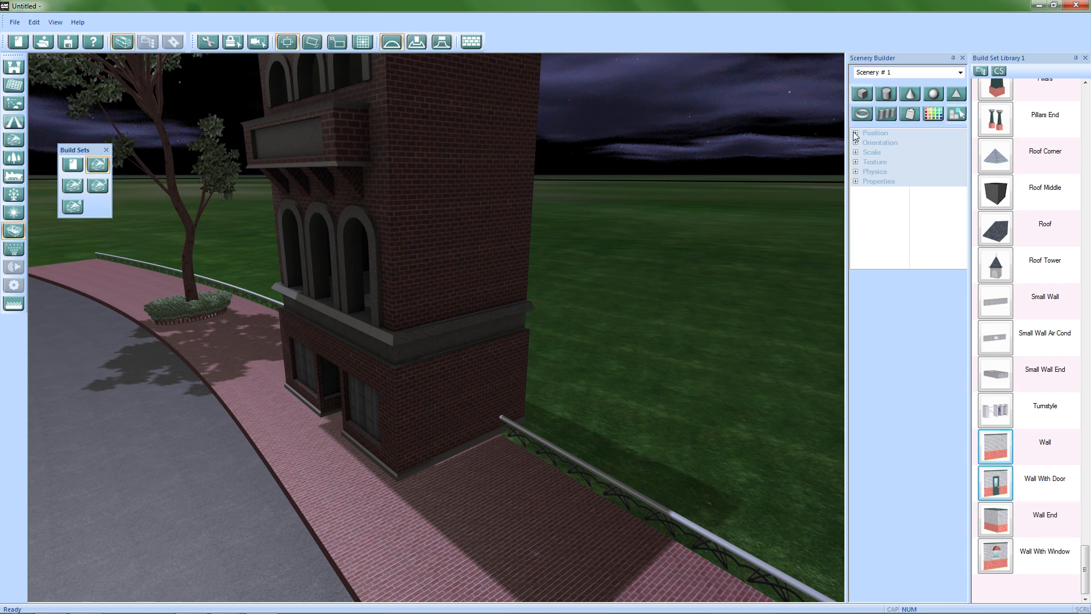
right_click_drag(413, 432, 448, 410)
right_click_drag(364, 437, 484, 411)
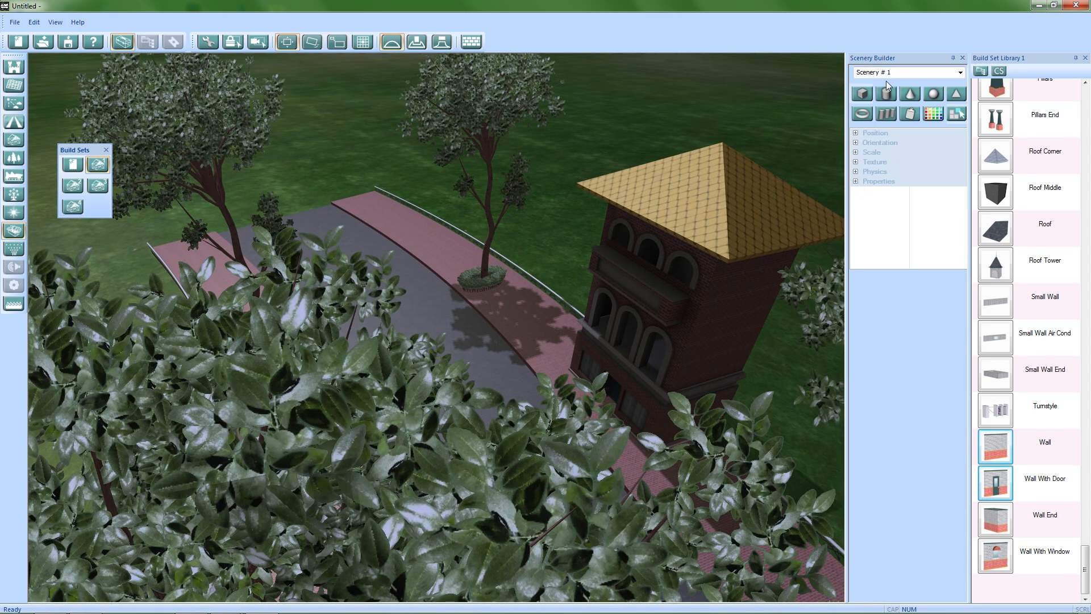
Close the custom scenery tools and open Particles Library 1 over the scene
left_click(962, 58)
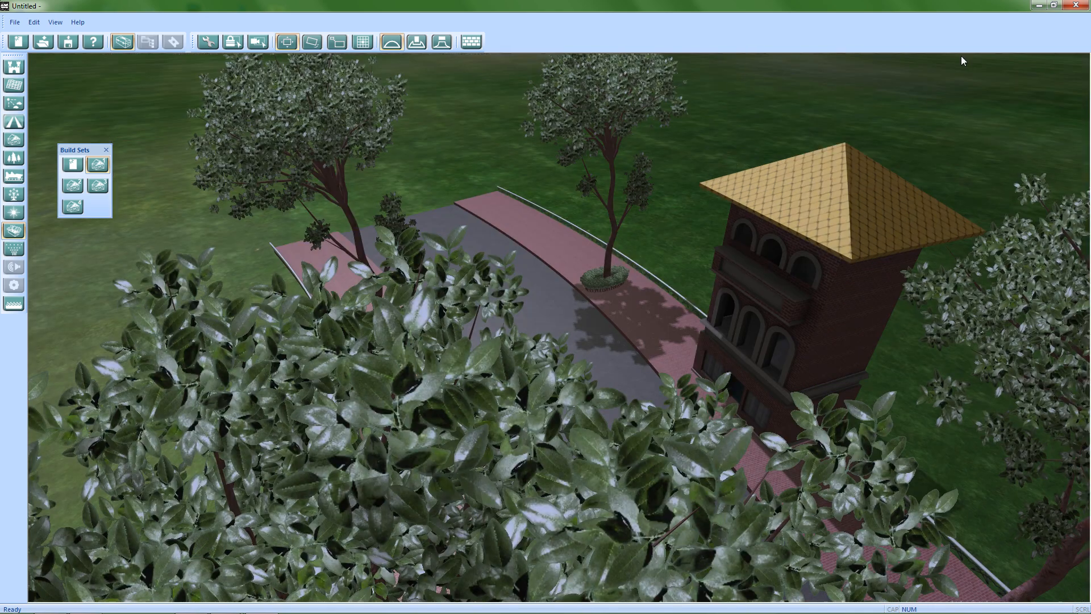
left_click(107, 150)
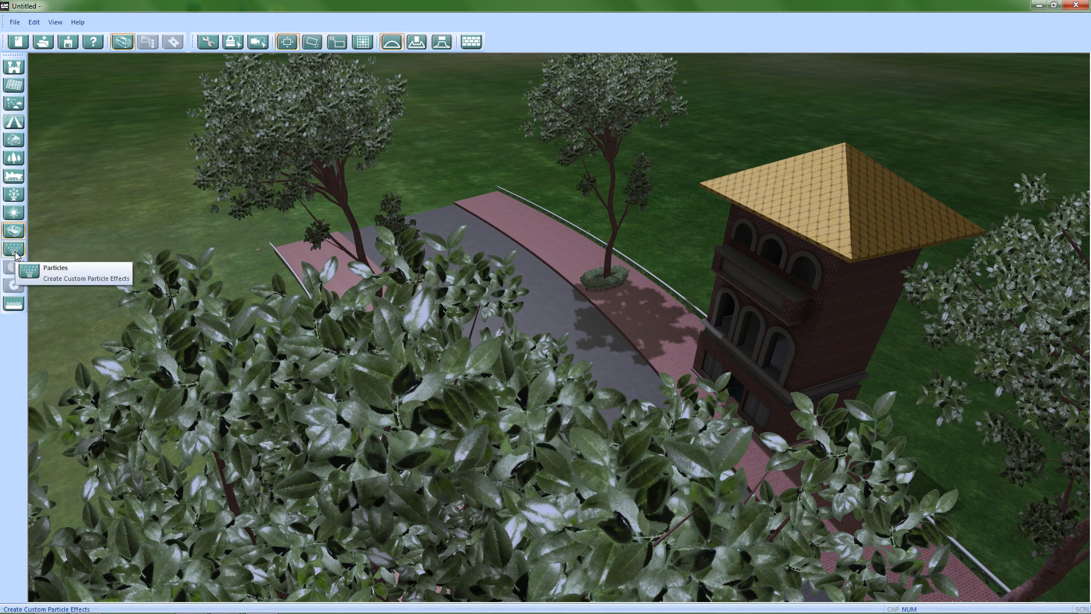
left_click(16, 250)
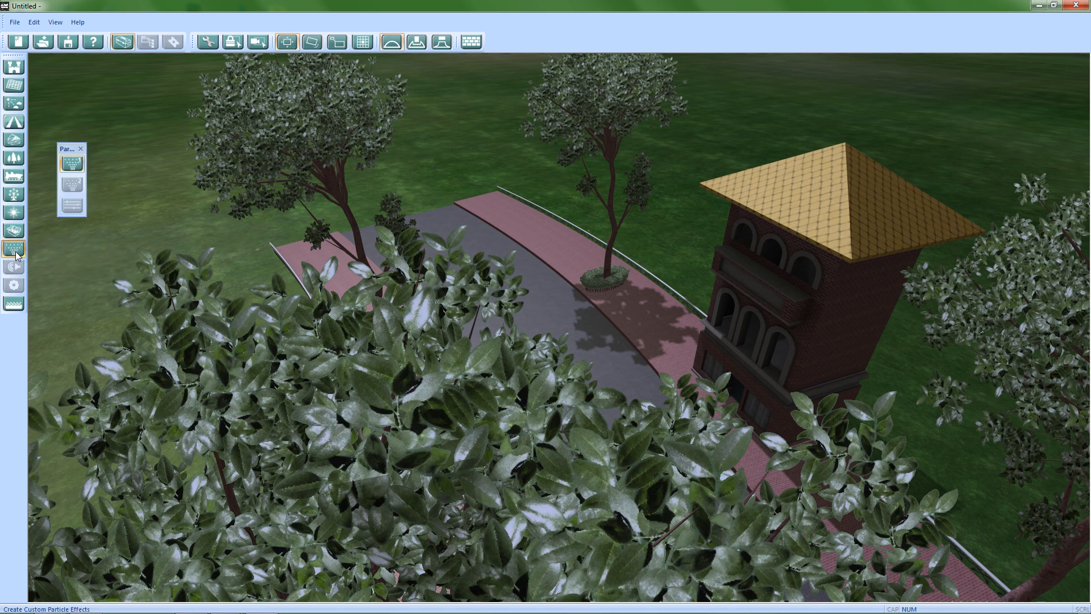
left_click(73, 164)
left_click_drag(259, 161, 801, 111)
Look through the Fire, Smoke and Torch particle effects and the custom scenery Effects category
scroll(415, 418, "up", 5)
middle_click_drag(415, 414, 341, 375)
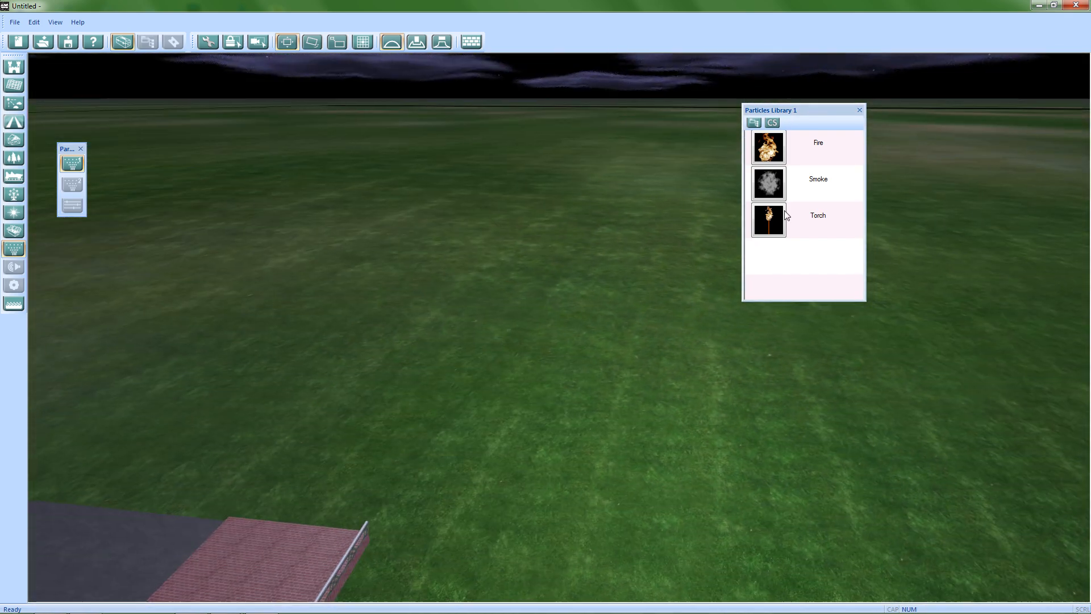
left_click(772, 124)
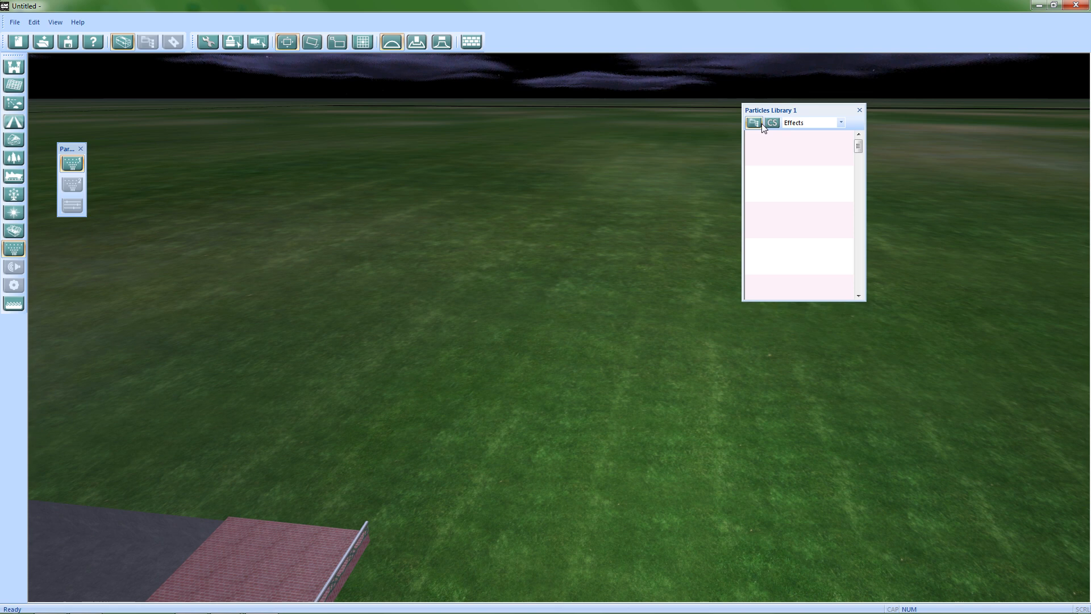
left_click(758, 124)
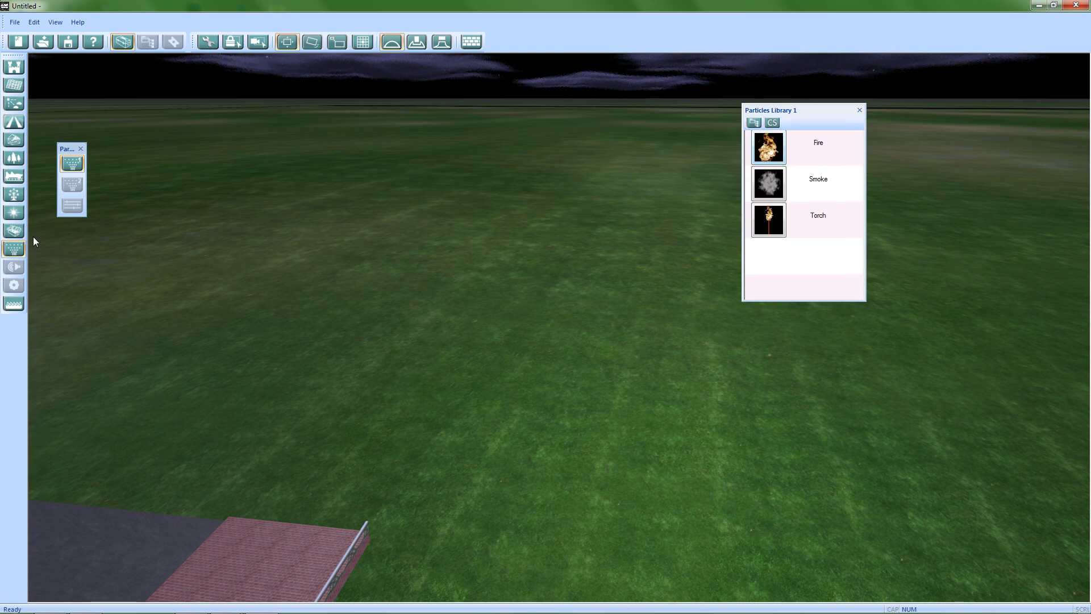
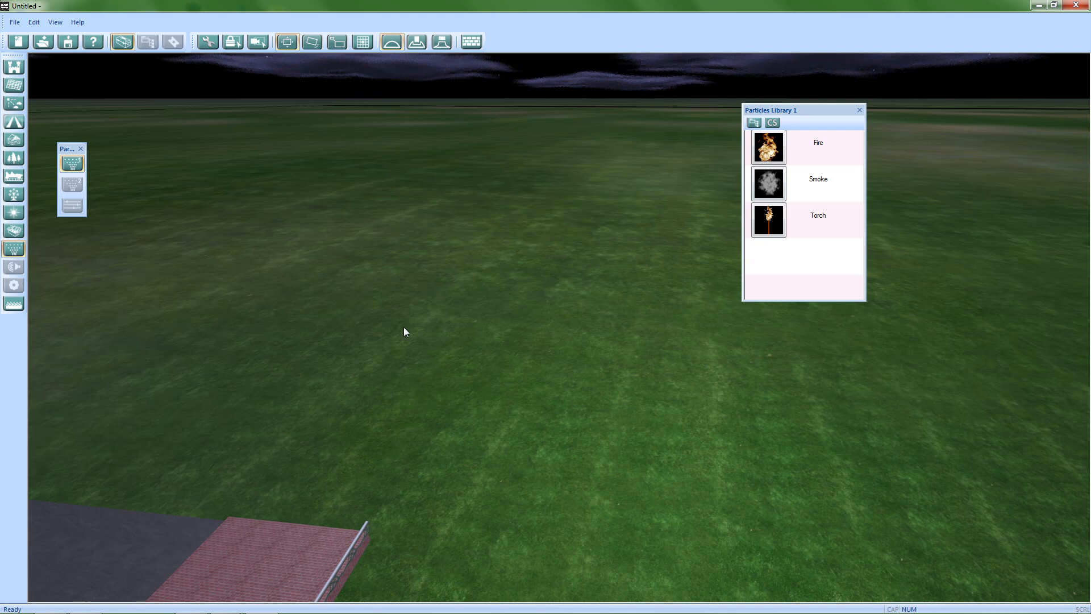
Try the Fire particle effect over the open grass beyond the brick path and cancel its placement
right_click_drag(391, 398, 486, 385)
middle_click_drag(485, 385, 717, 282)
right_click_drag(716, 282, 545, 357)
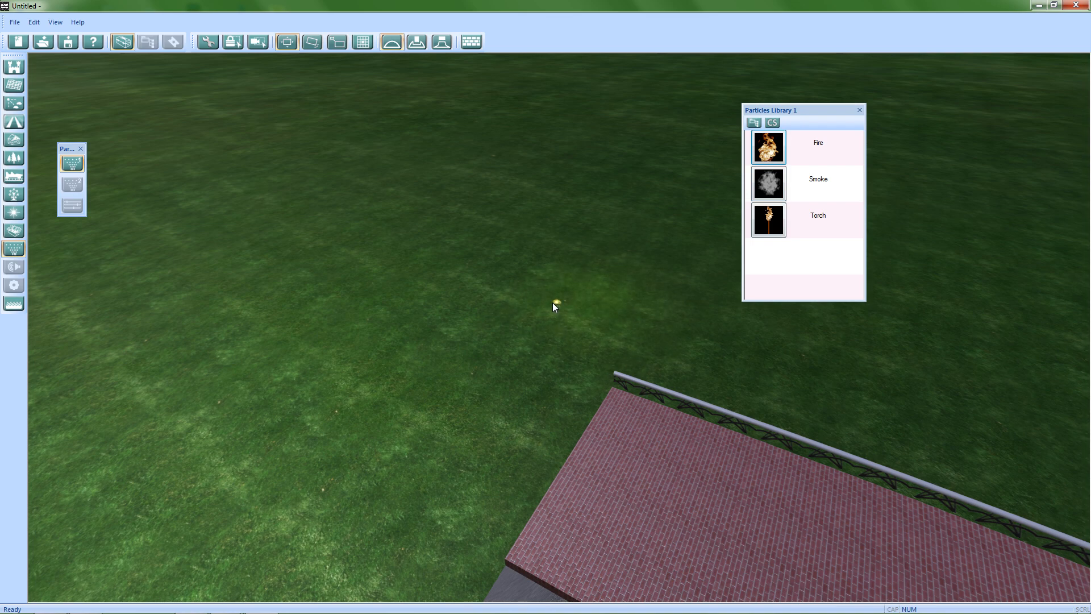
left_click(555, 310)
mouse_move(553, 314)
right_mouse_down()
mouse_move(563, 337)
mouse_move(559, 328)
right_mouse_up()
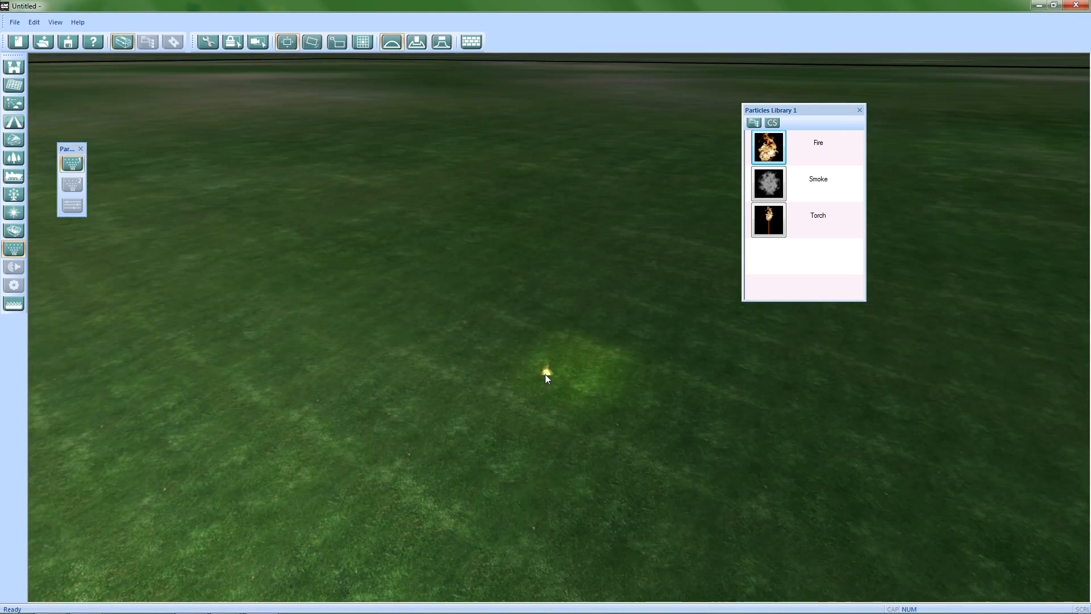
mouse_move(546, 377)
middle_mouse_down()
mouse_move(490, 355)
mouse_move(561, 376)
middle_mouse_up()
scroll(579, 392, "up", 5)
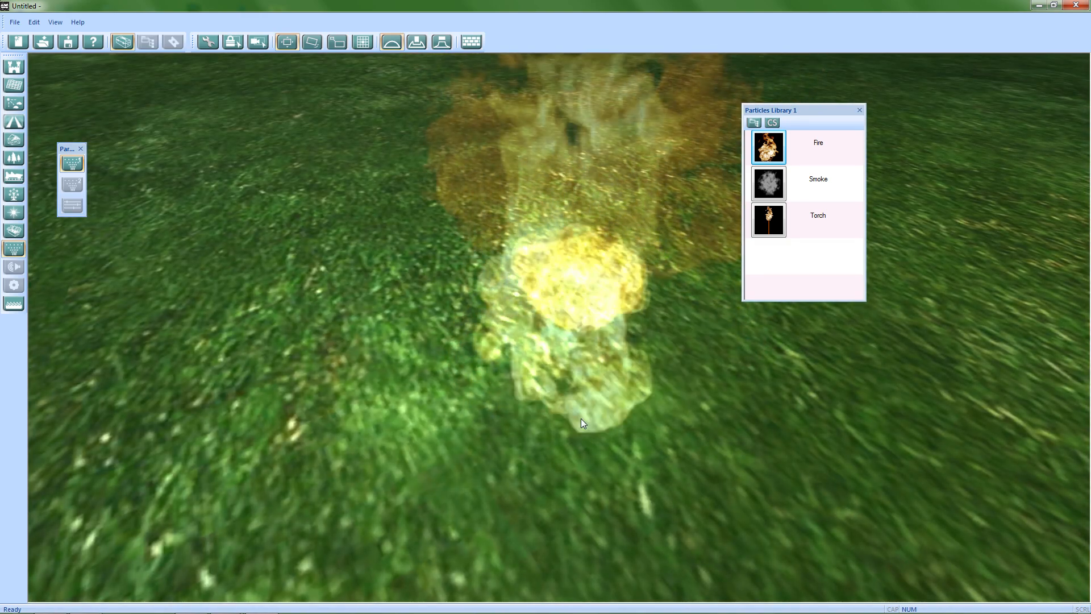
scroll(580, 419, "down", 5)
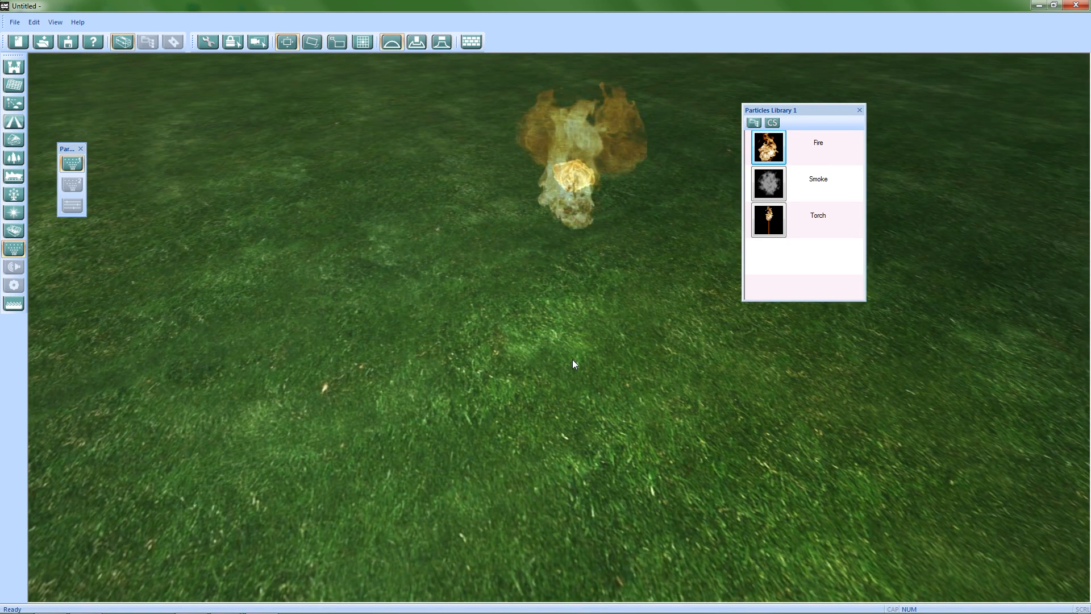
middle_click_drag(570, 360, 525, 424)
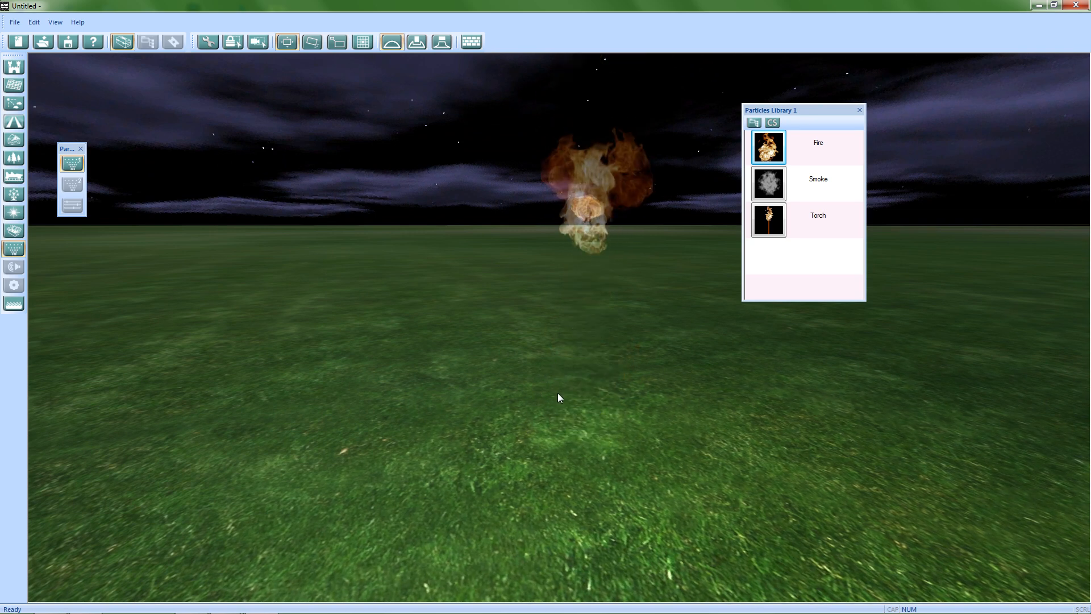
left_click(558, 393)
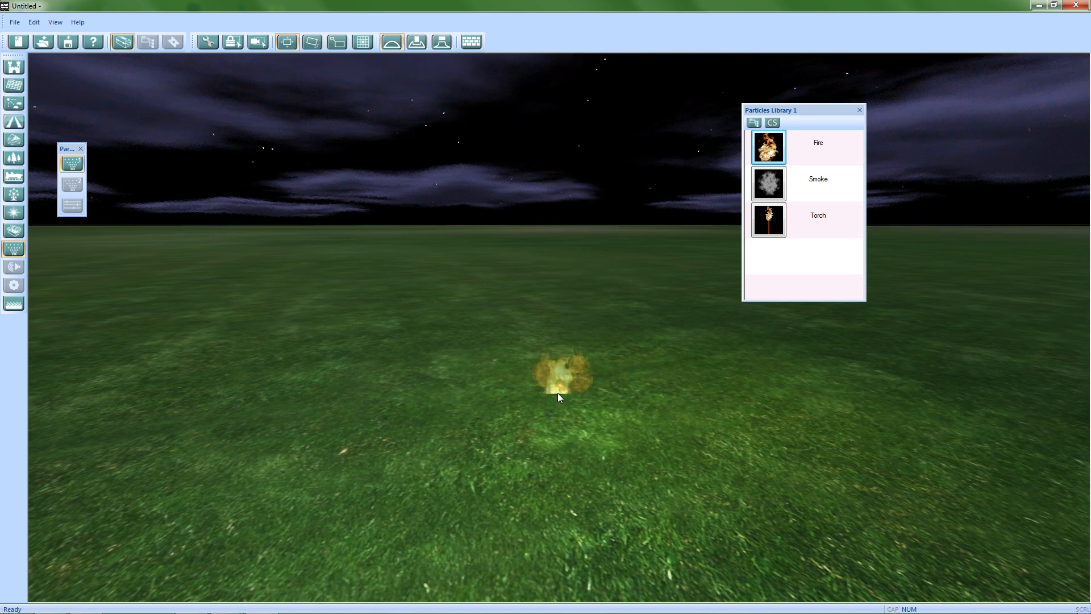
right_click(558, 393)
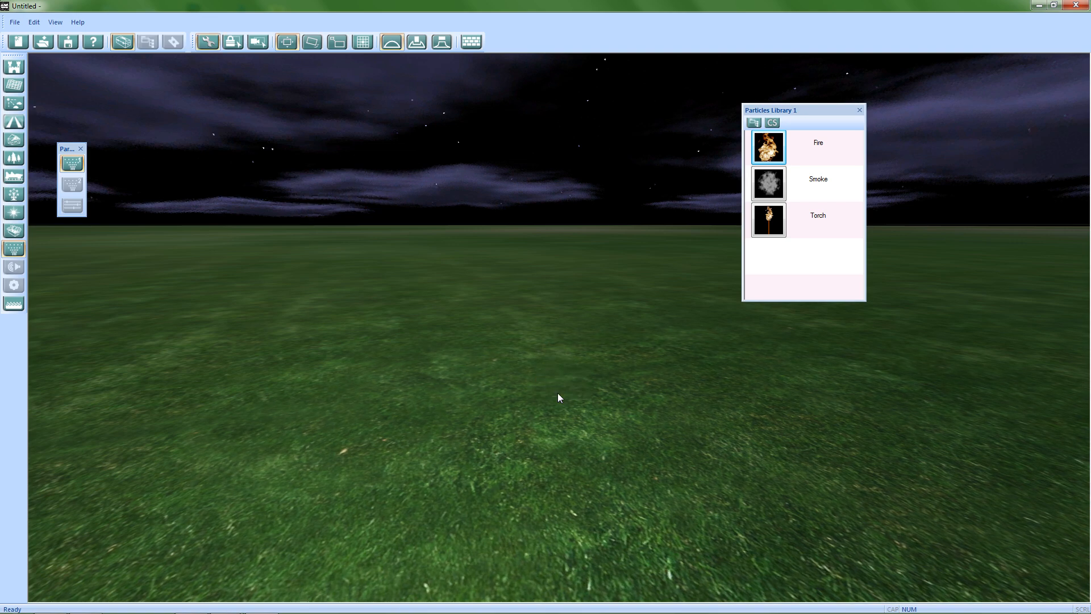
Close the particles library and apply the Landscape 1 terrain map to the park
left_click(860, 113)
scroll(388, 264, "down", 5)
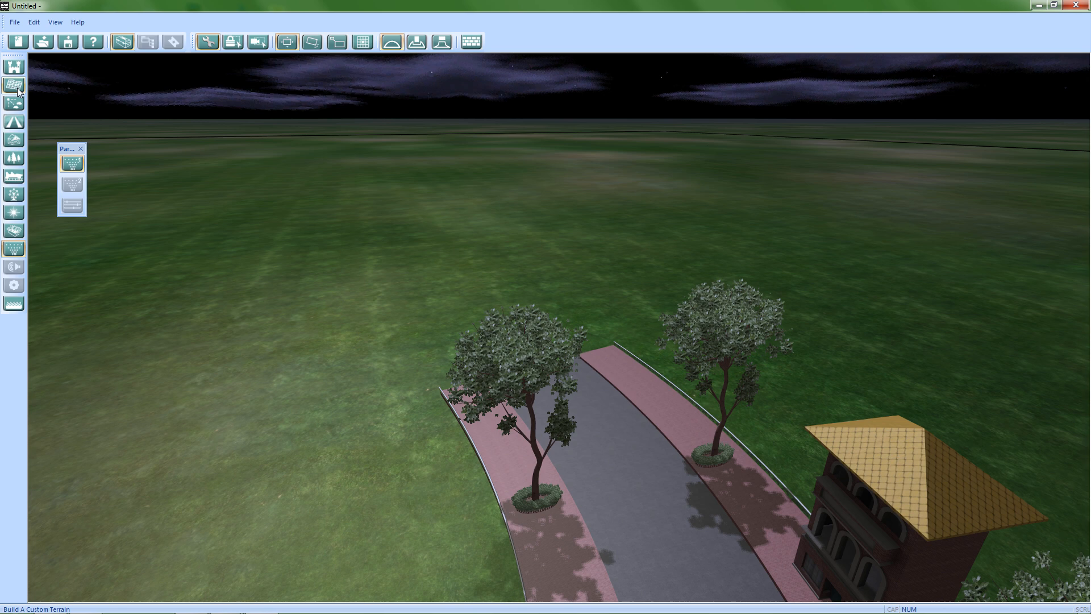
left_click(15, 85)
left_click(295, 119)
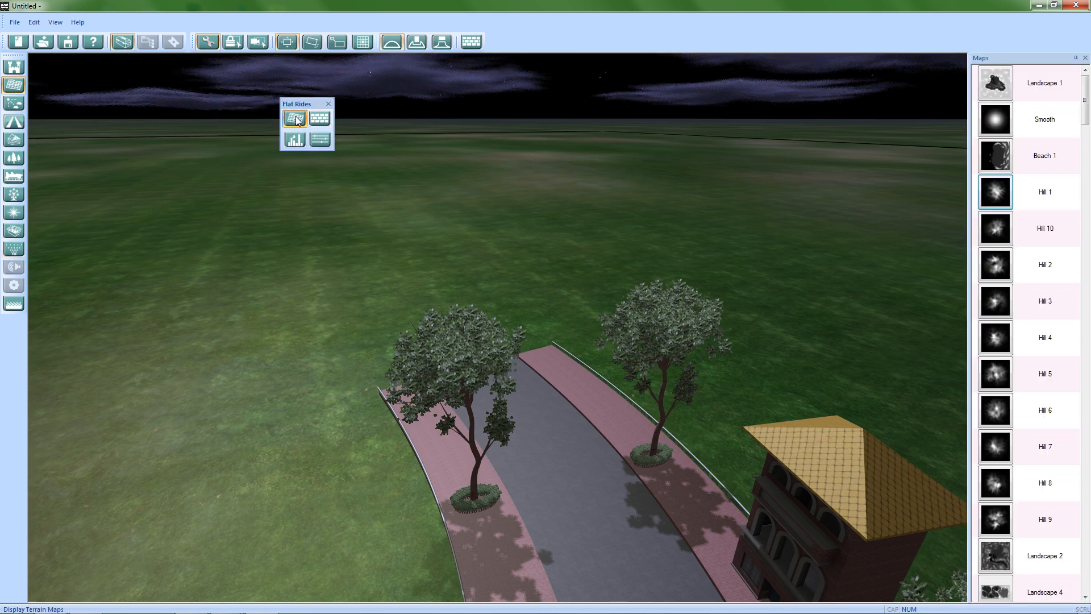
left_click(1001, 100)
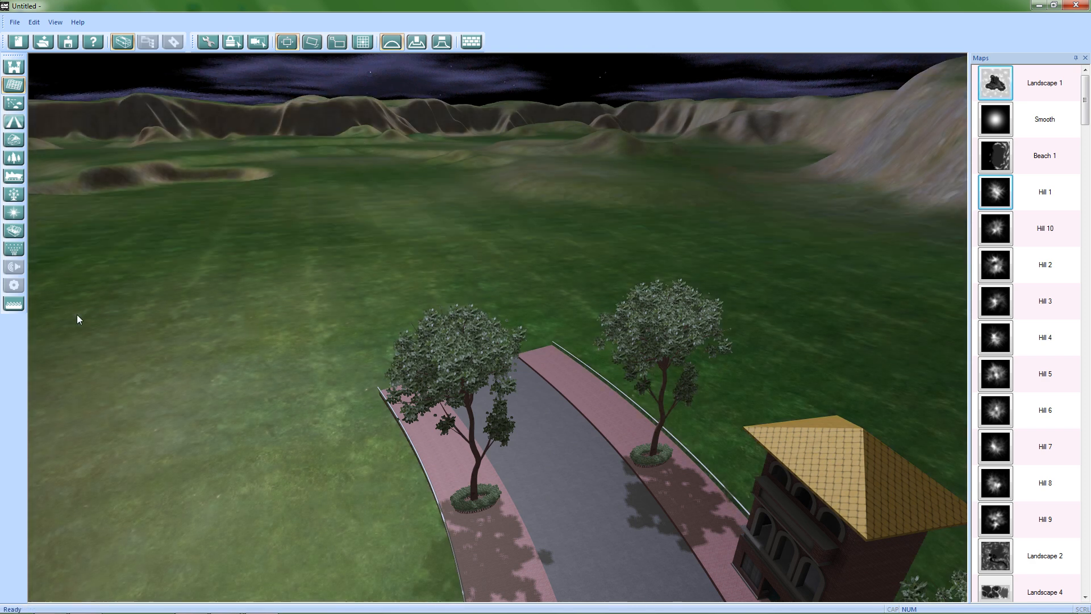
Enable water for the terrain and inspect the lake and river channels around the park
left_click(15, 304)
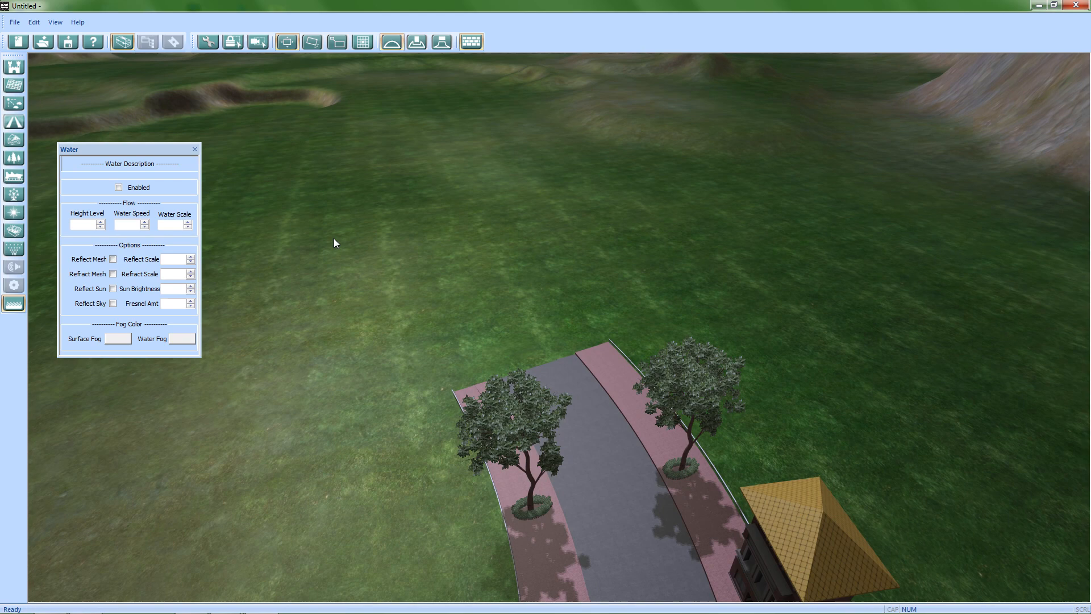
left_click(118, 188)
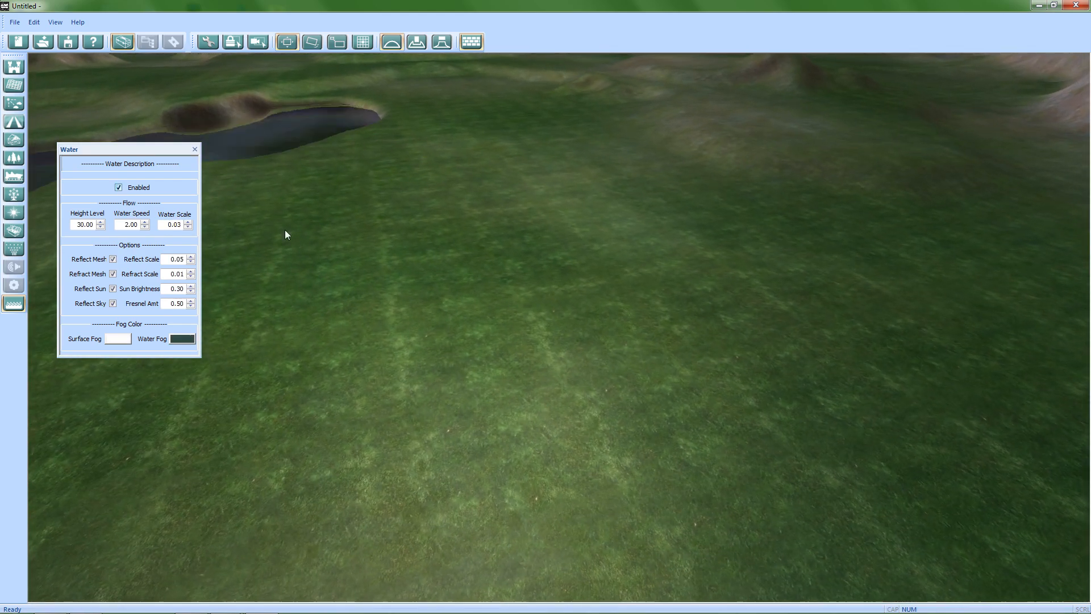
scroll(528, 272, "down", 2)
middle_click_drag(479, 334, 795, 341)
middle_click_drag(438, 339, 906, 347)
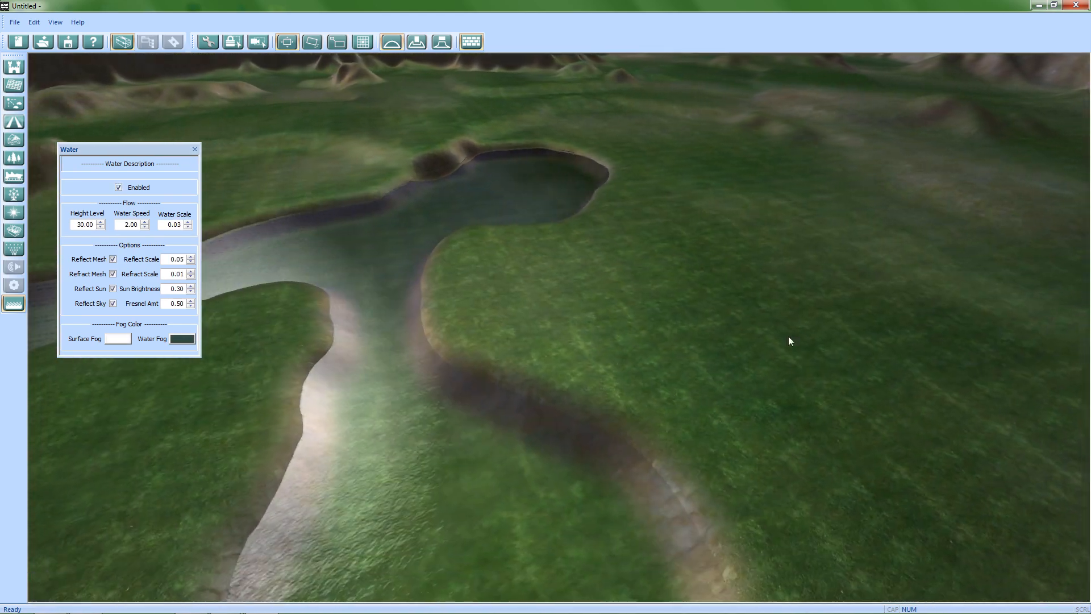
scroll(465, 367, "up", 1)
middle_click_drag(465, 366, 795, 343)
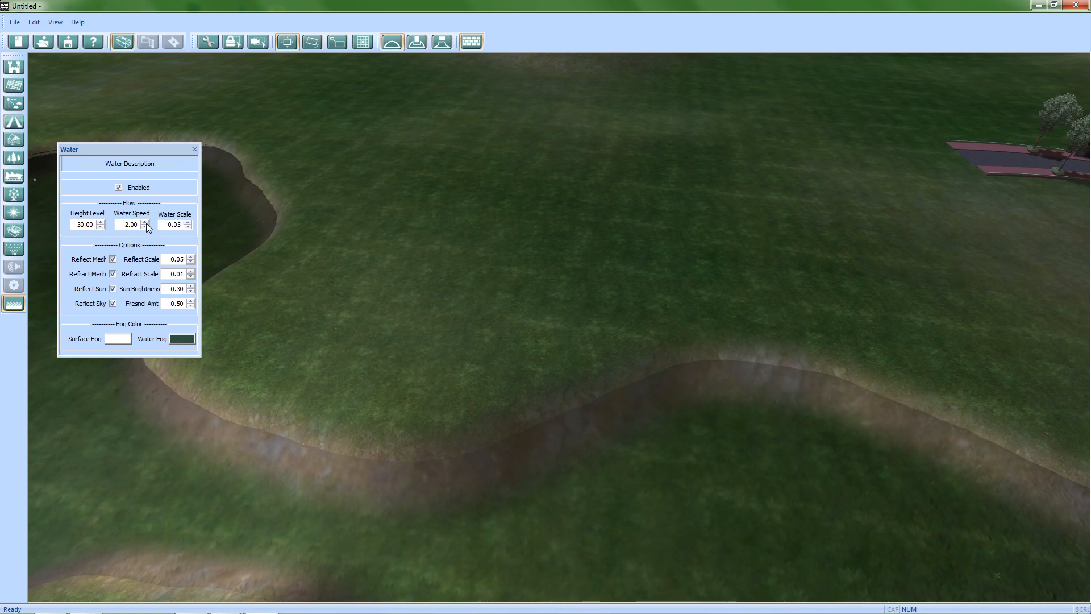
scroll(480, 458, "up", 1)
middle_click_drag(479, 458, 781, 116)
middle_click_drag(375, 265, 221, 255)
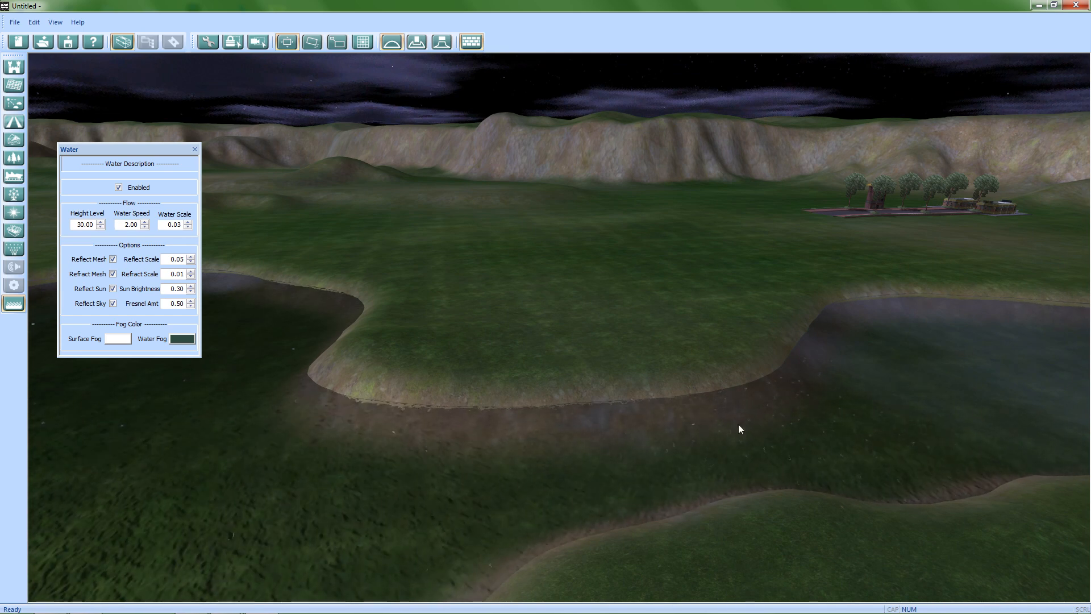
middle_click_drag(214, 299, 243, 299)
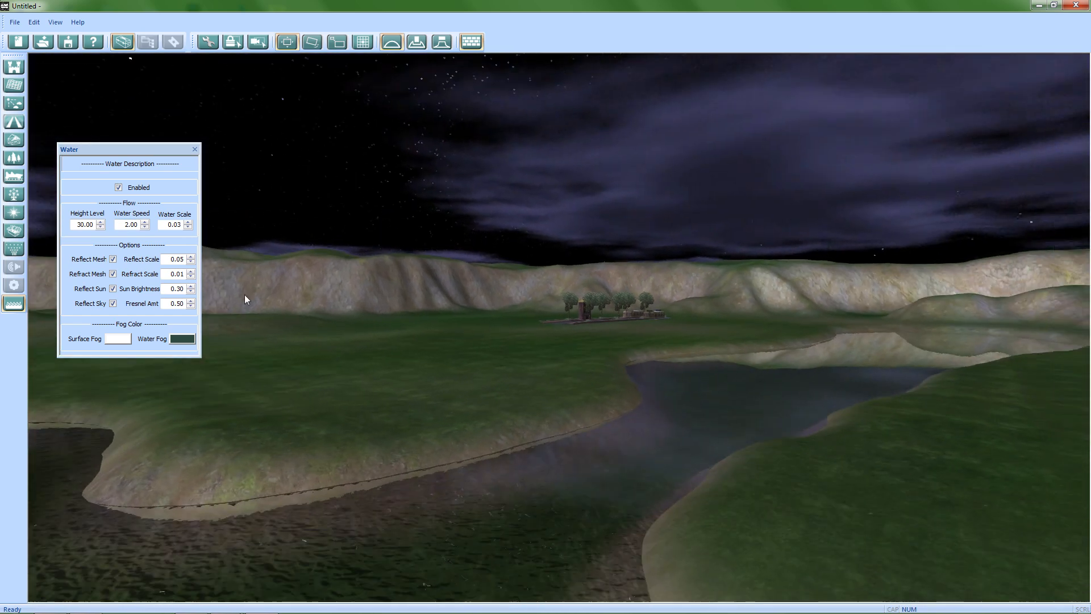
Adjust the water flow to a Water Scale of -0.07 and a Water Speed of 2.44
left_click(188, 222)
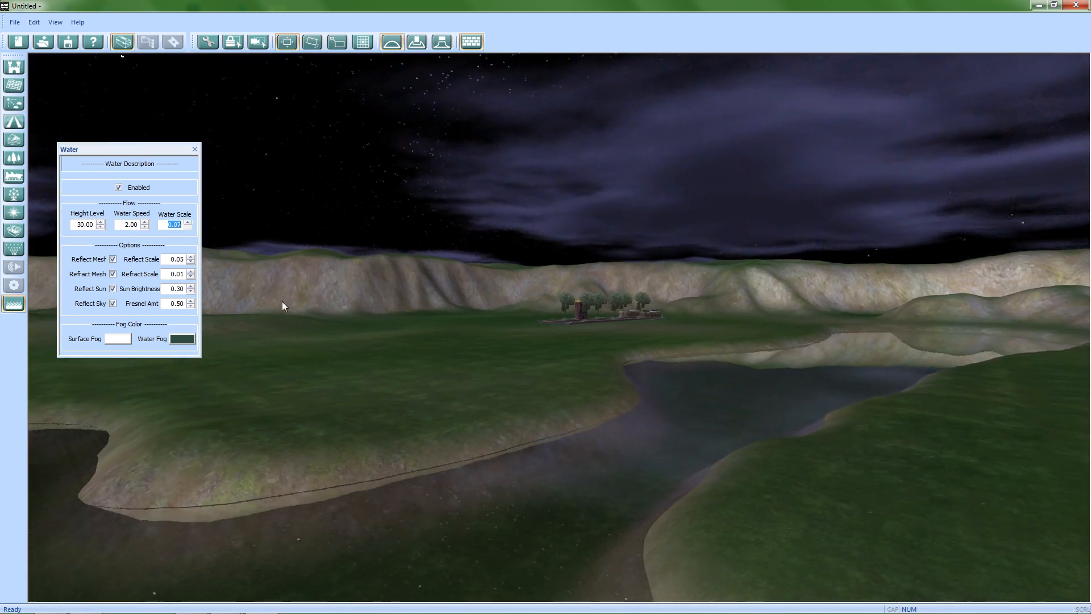
middle_click_drag(373, 449, 544, 475)
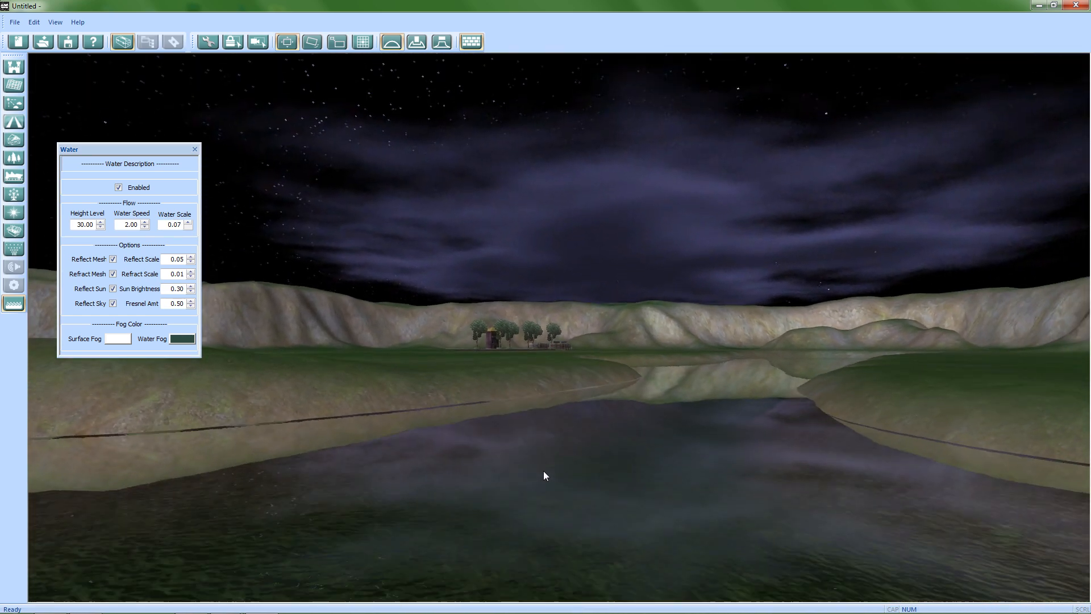
left_click(189, 228)
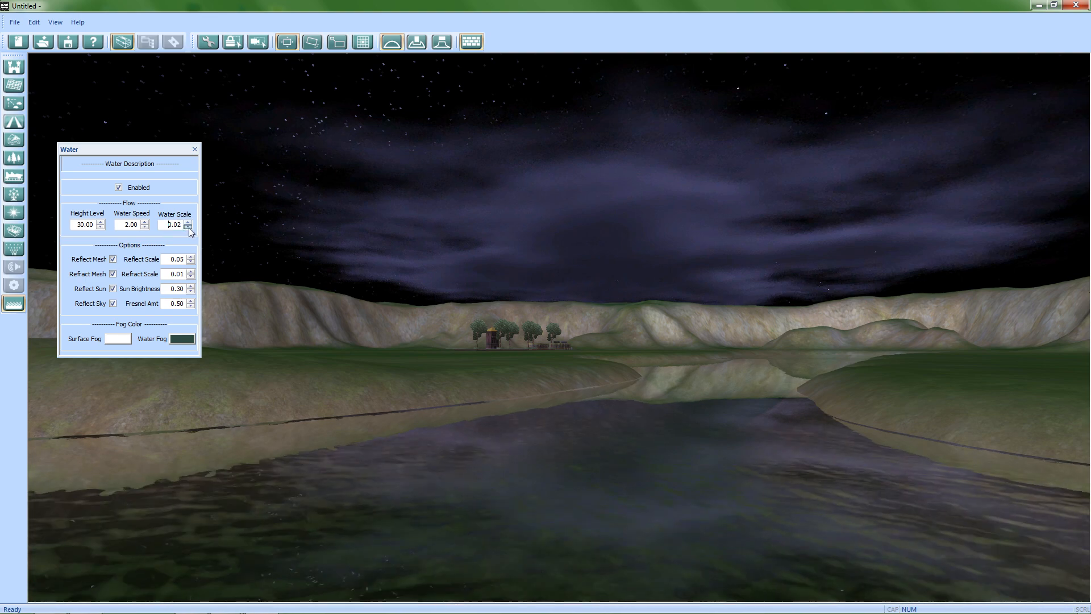
middle_click_drag(413, 352, 522, 434)
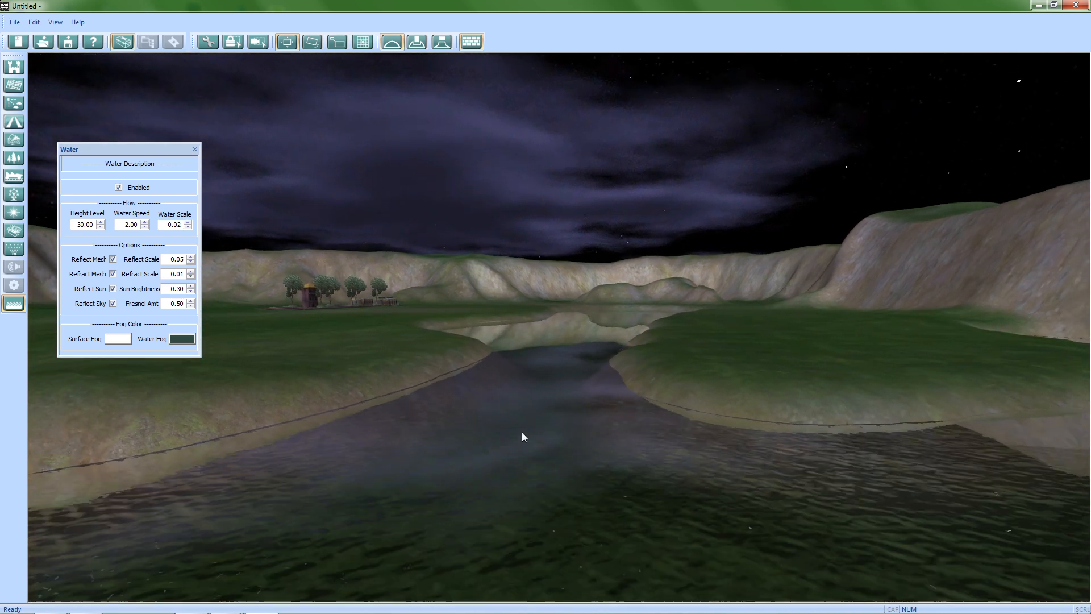
left_click(189, 226)
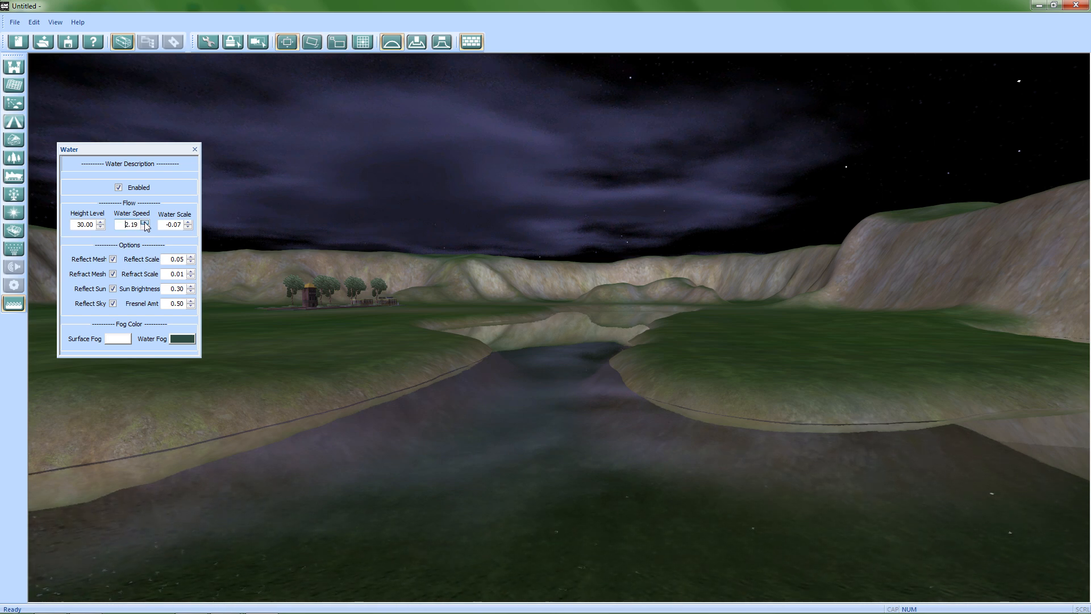
middle_click_drag(417, 427, 694, 419)
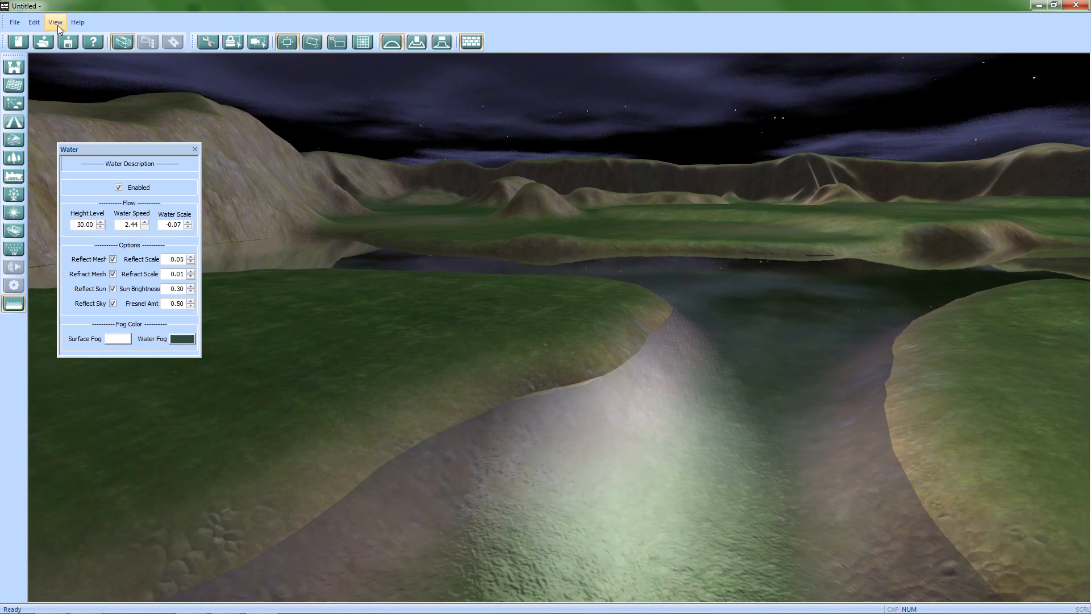
Look through the Documentation topics in the program's help, without opening any of them
left_click(73, 26)
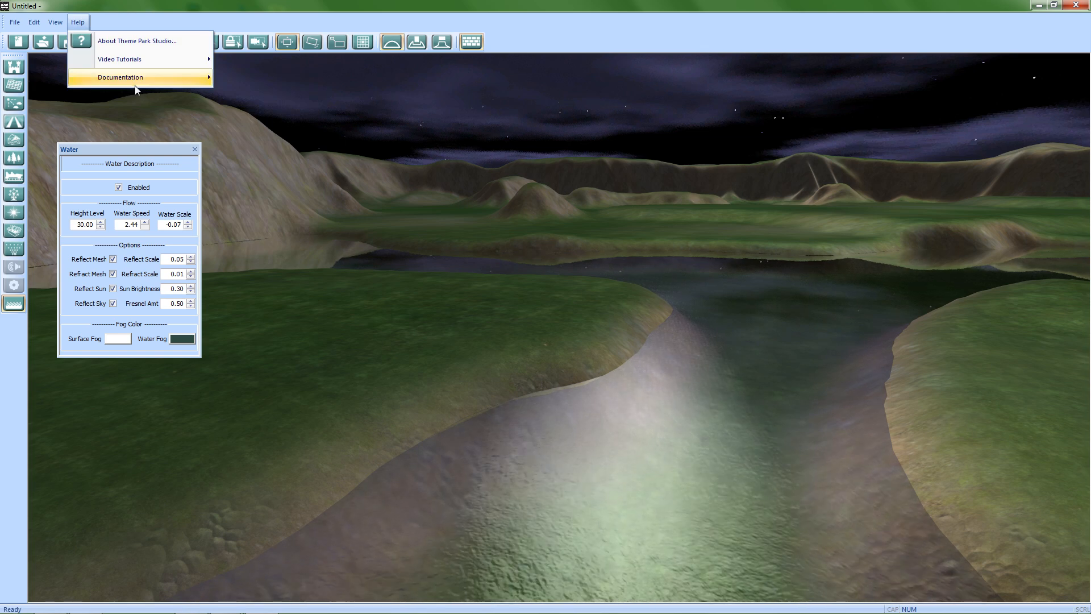
mouse_move(213, 82)
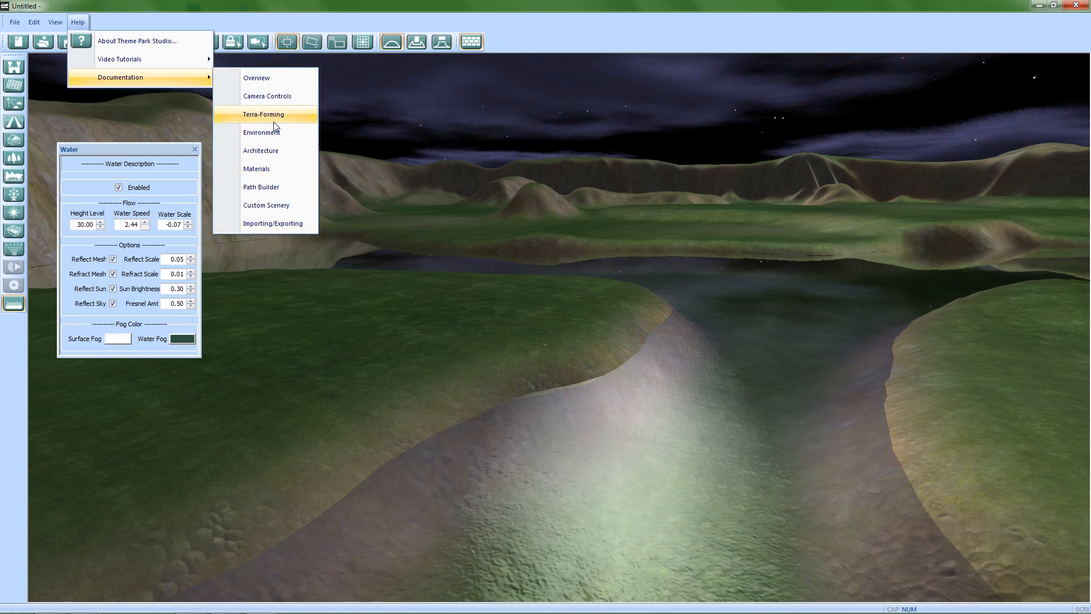
left_click(83, 22)
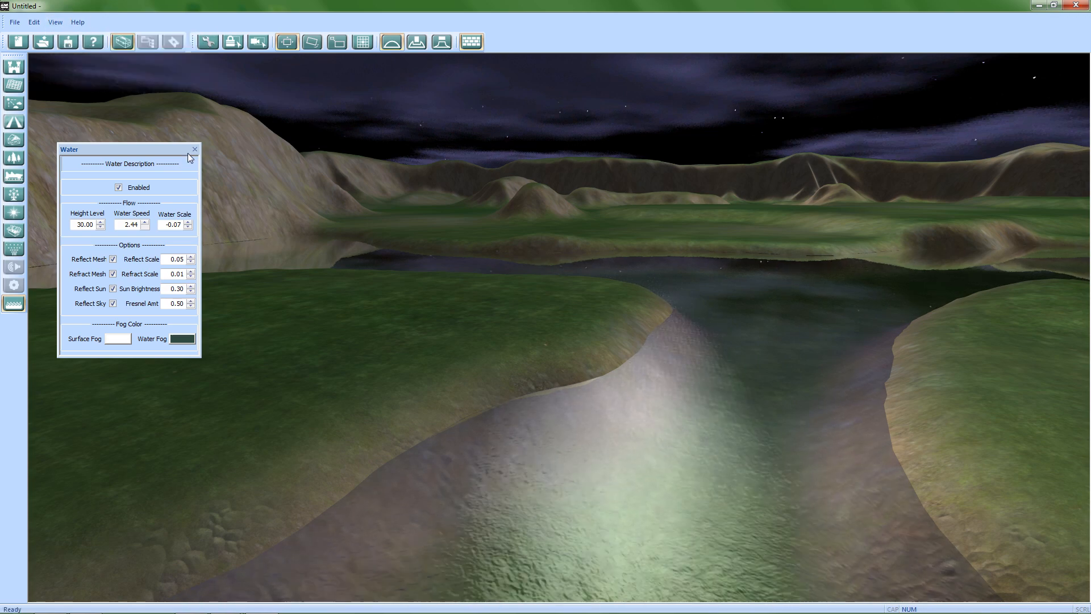
Set the Water Fog color to red from the basic colors
middle_click_drag(387, 289, 530, 422)
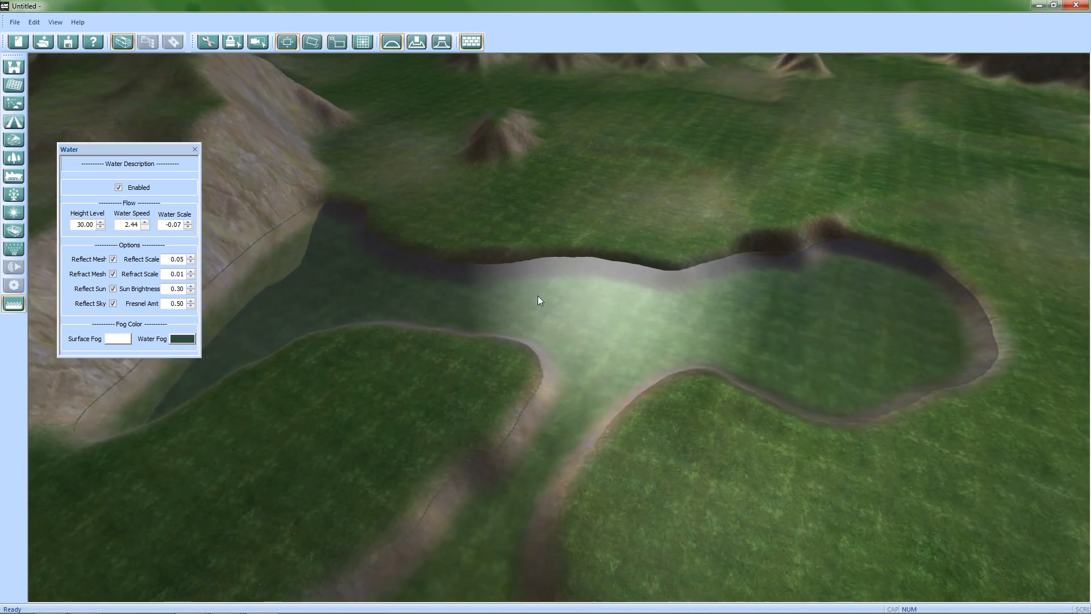
middle_click_drag(539, 299, 628, 352)
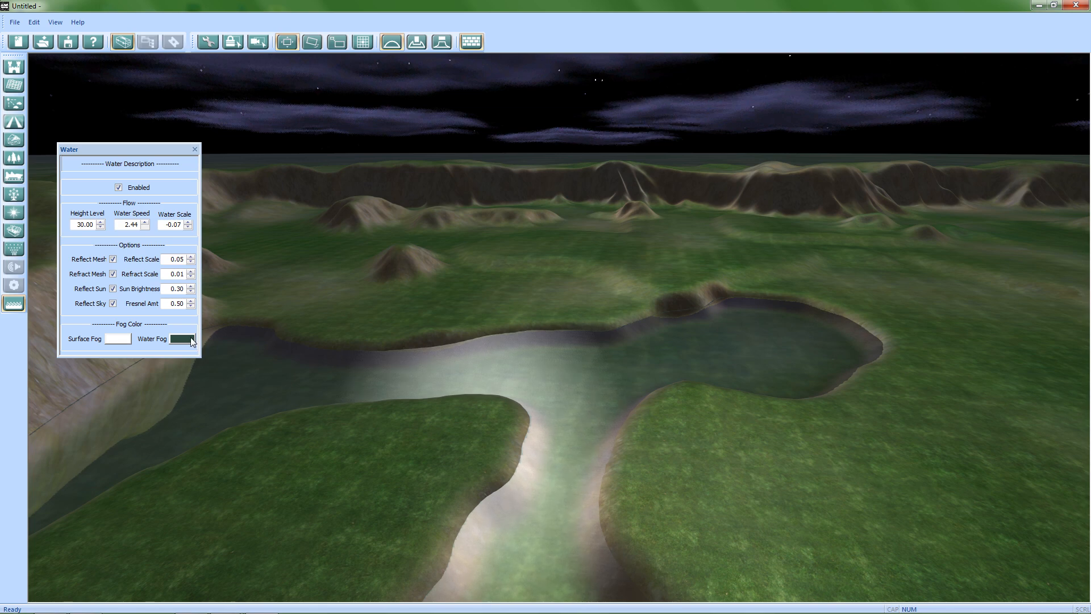
middle_click_drag(643, 390, 541, 407)
scroll(641, 367, "up", 5)
scroll(641, 368, "up", 4)
right_click_drag(541, 407, 188, 329)
left_click(269, 269)
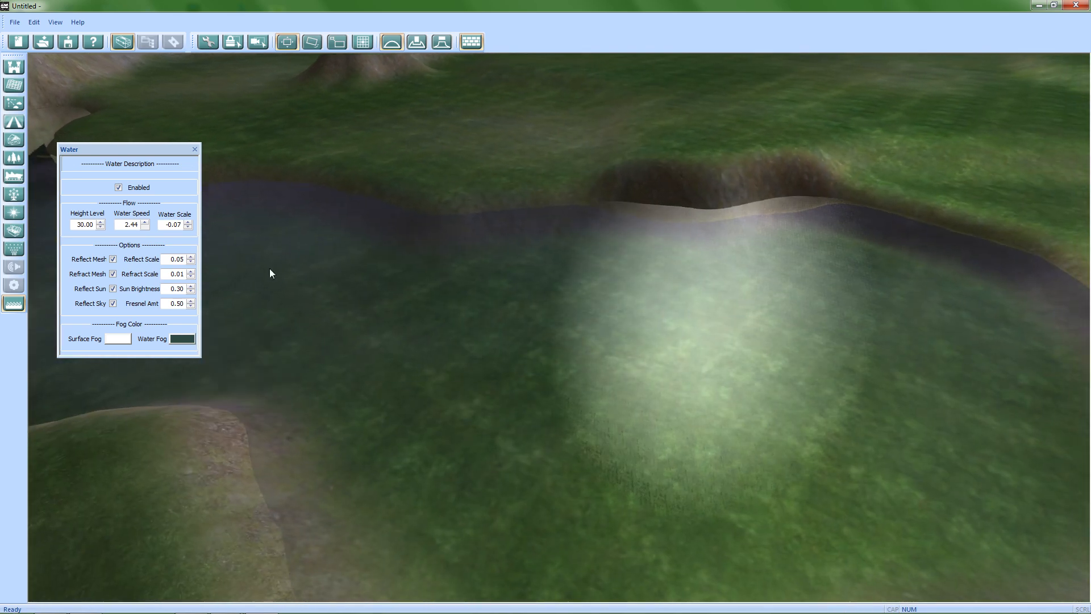
left_click(182, 339)
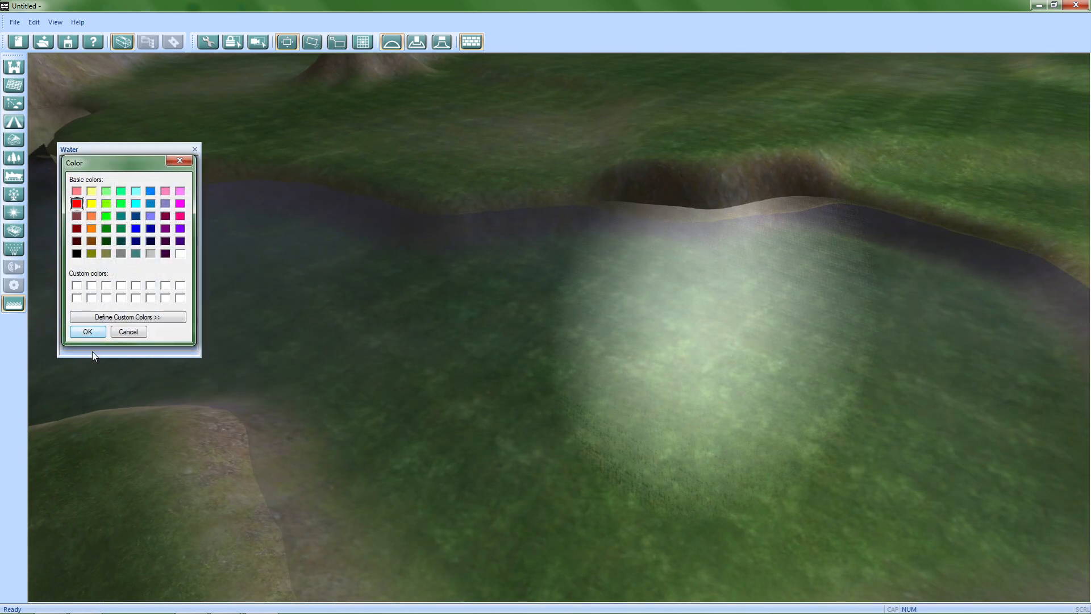
left_click(87, 332)
Set the Water Fog color to blue from the basic colors and close the water settings
middle_click_drag(452, 406, 623, 447)
right_click_drag(623, 448, 622, 445)
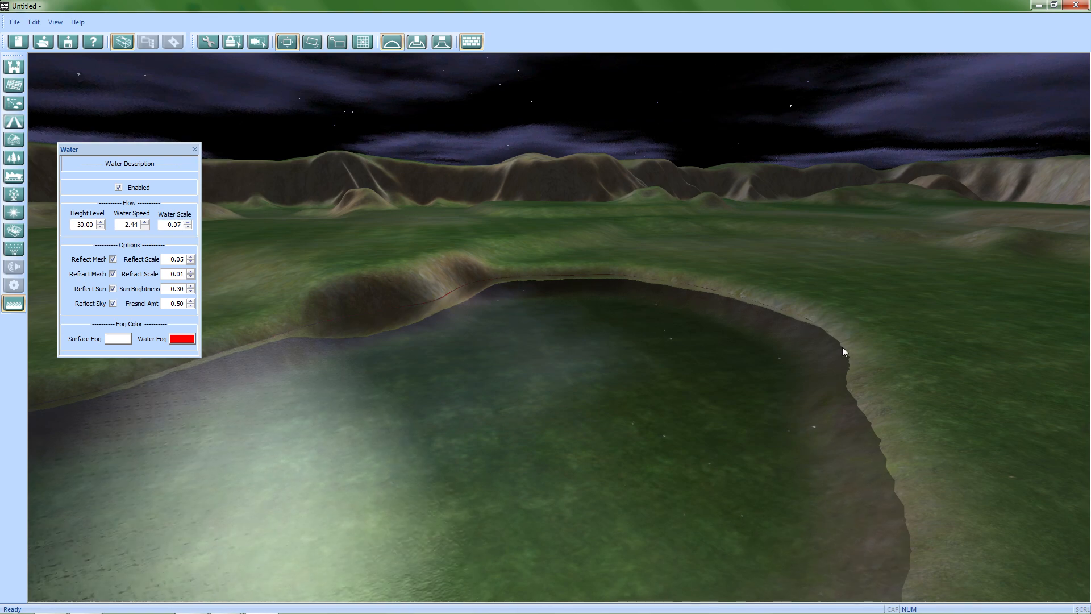
middle_click_drag(444, 384, 614, 501)
scroll(471, 384, "down", 4)
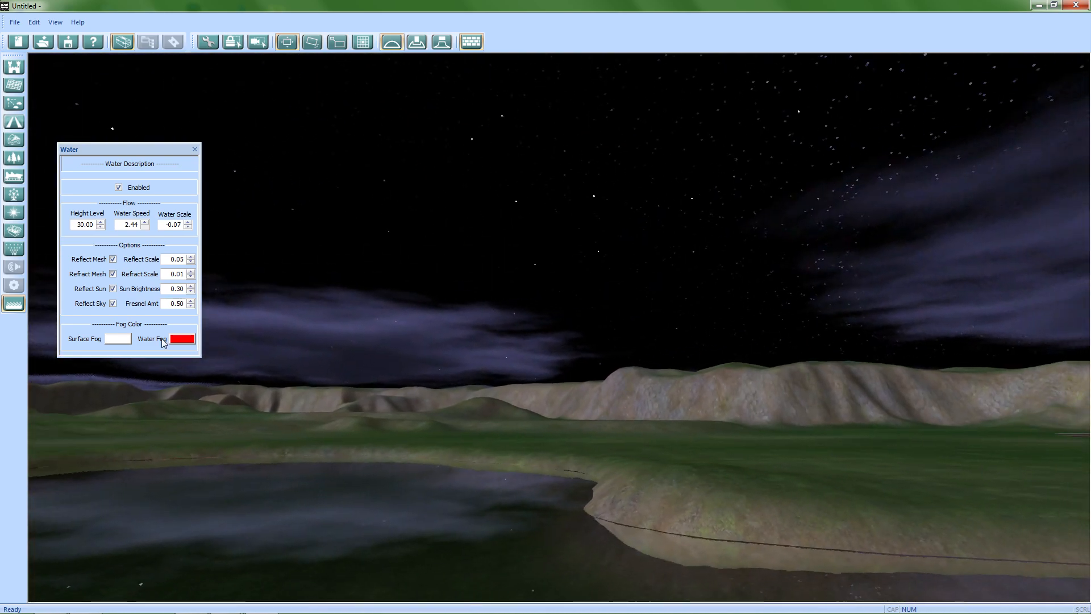
left_click(182, 339)
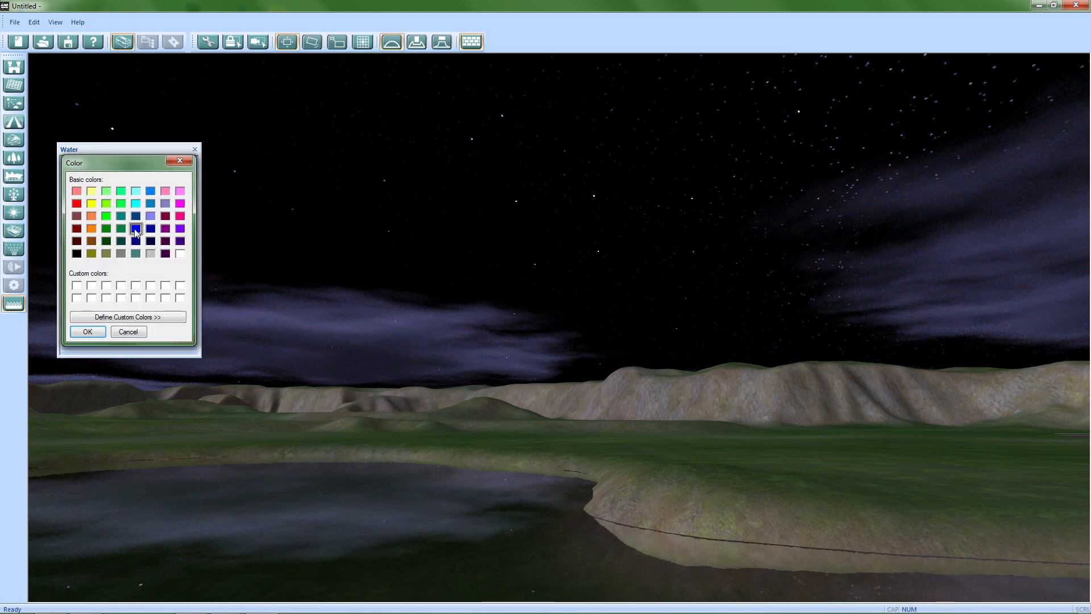
left_click(97, 332)
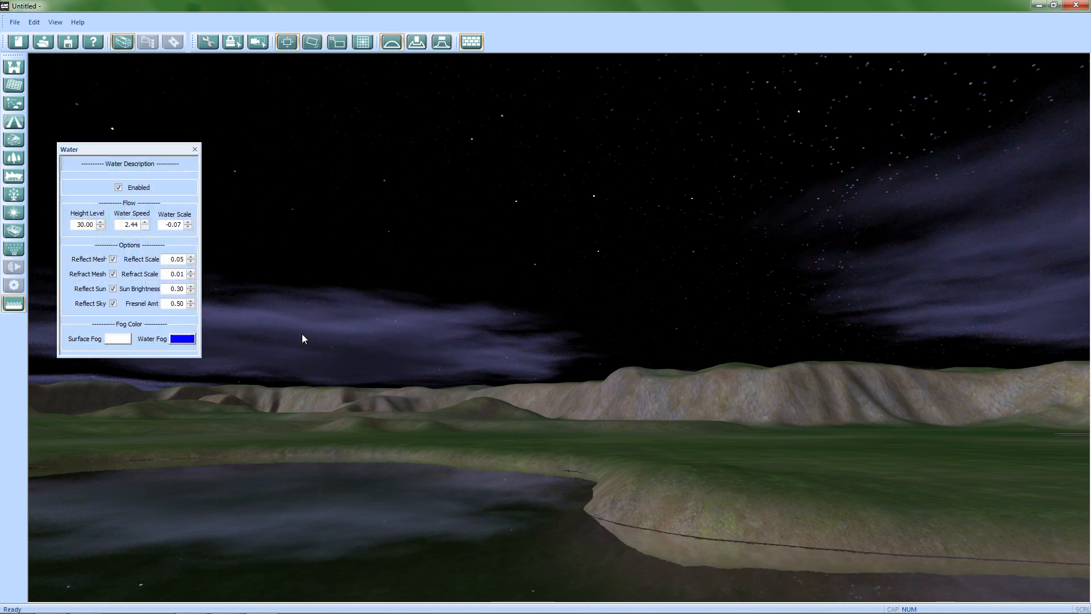
middle_click_drag(553, 412, 671, 341)
scroll(541, 374, "down", 3)
left_click(196, 150)
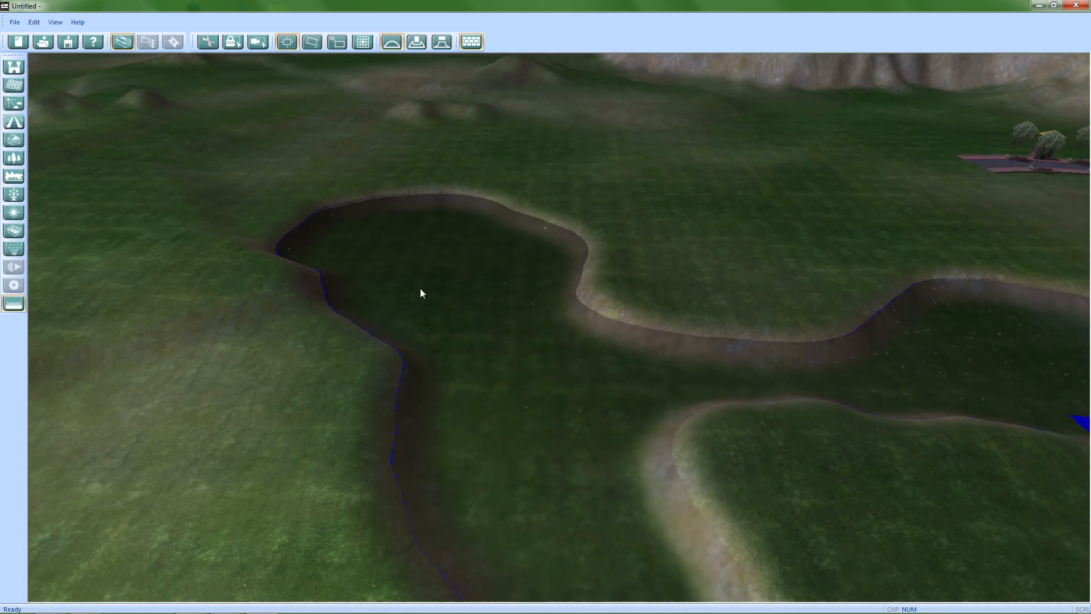
scroll(759, 253, "down", 3)
middle_click_drag(758, 252, 137, 272)
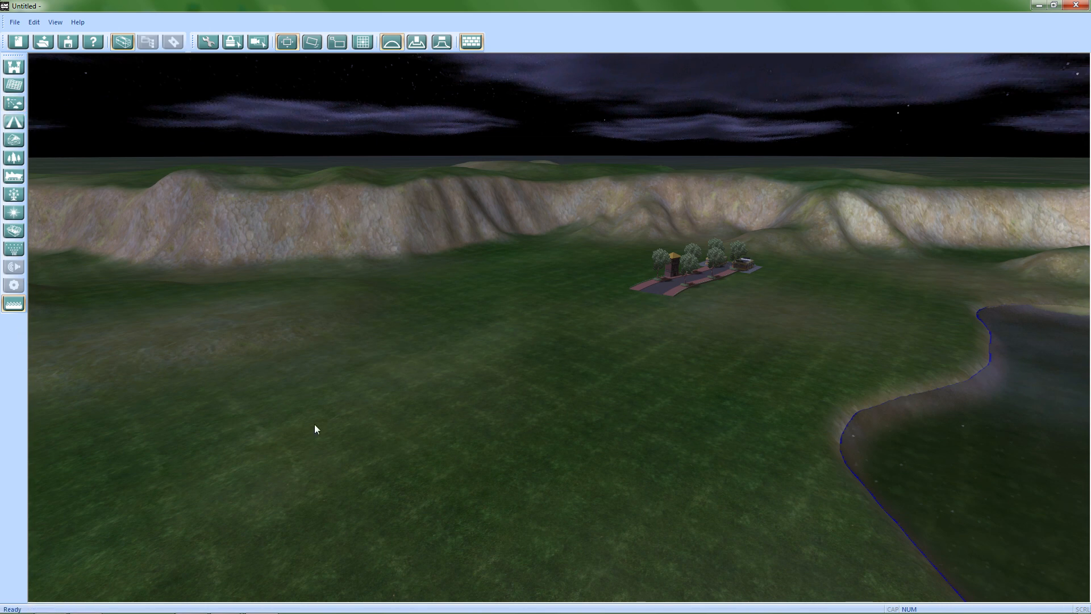
middle_click_drag(768, 311, 378, 269)
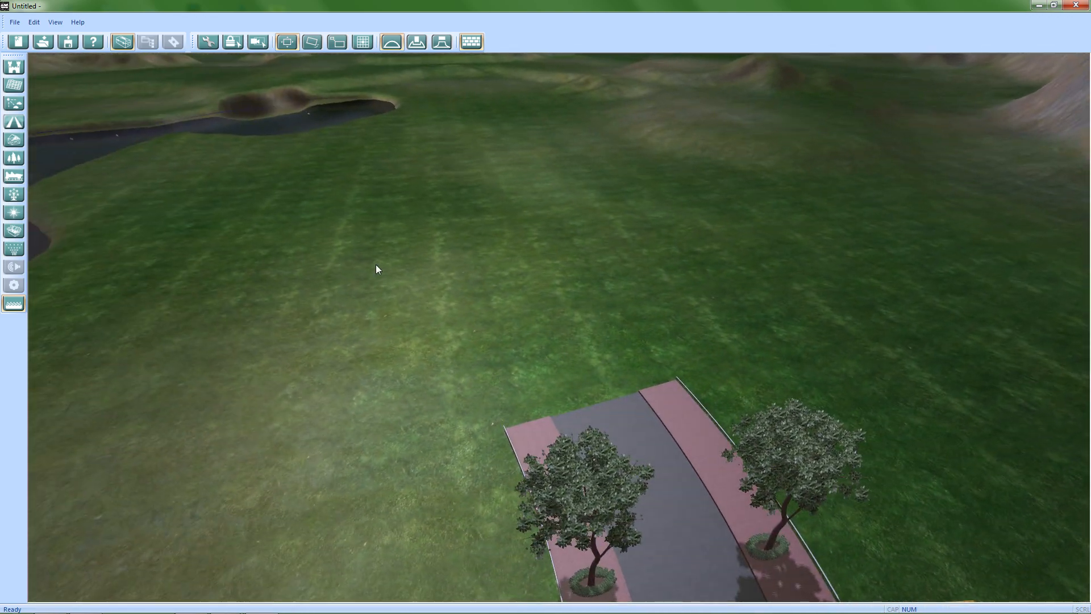
left_click(14, 22)
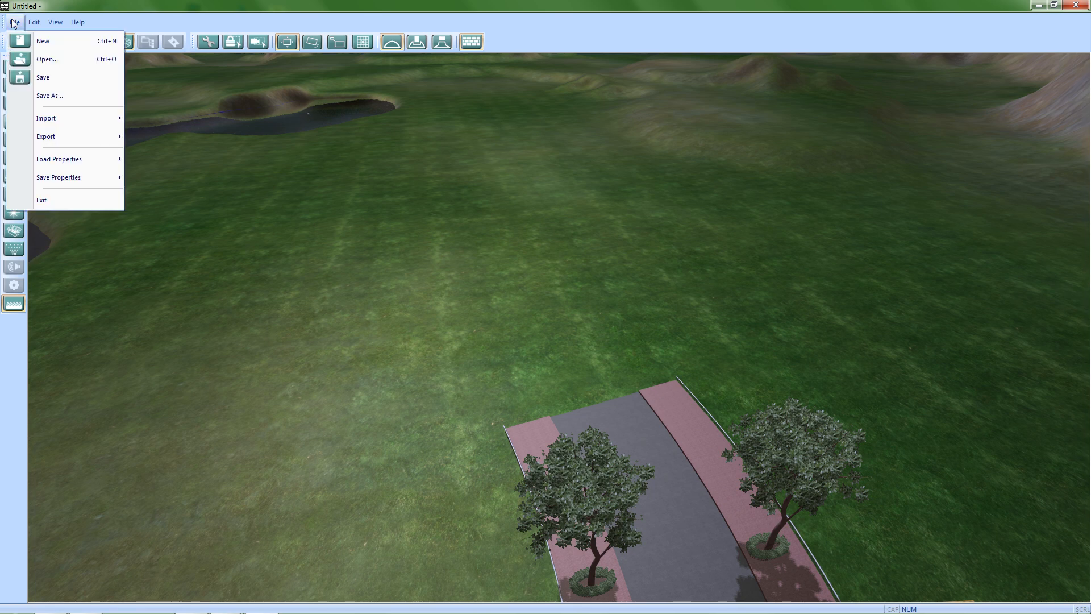
left_click(14, 22)
middle_click_drag(418, 249, 359, 279)
left_click(14, 23)
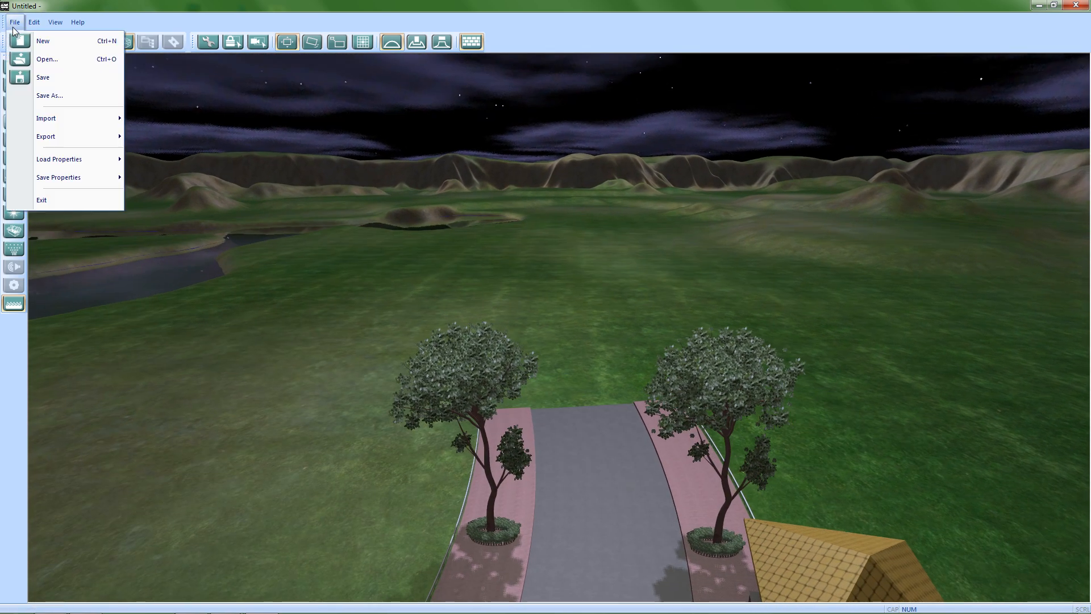
left_click(14, 23)
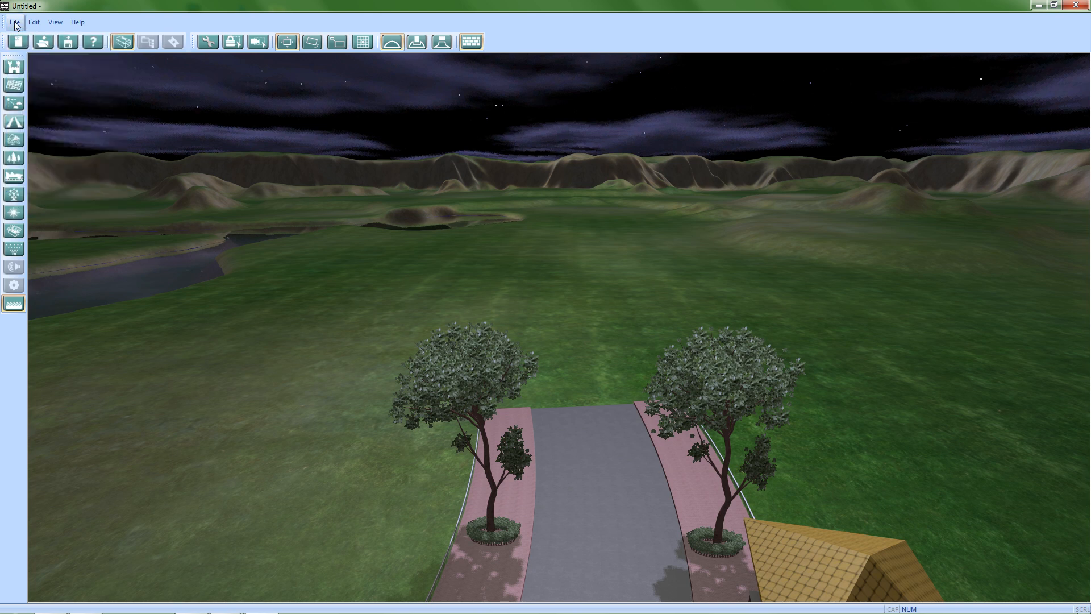
left_click(15, 24)
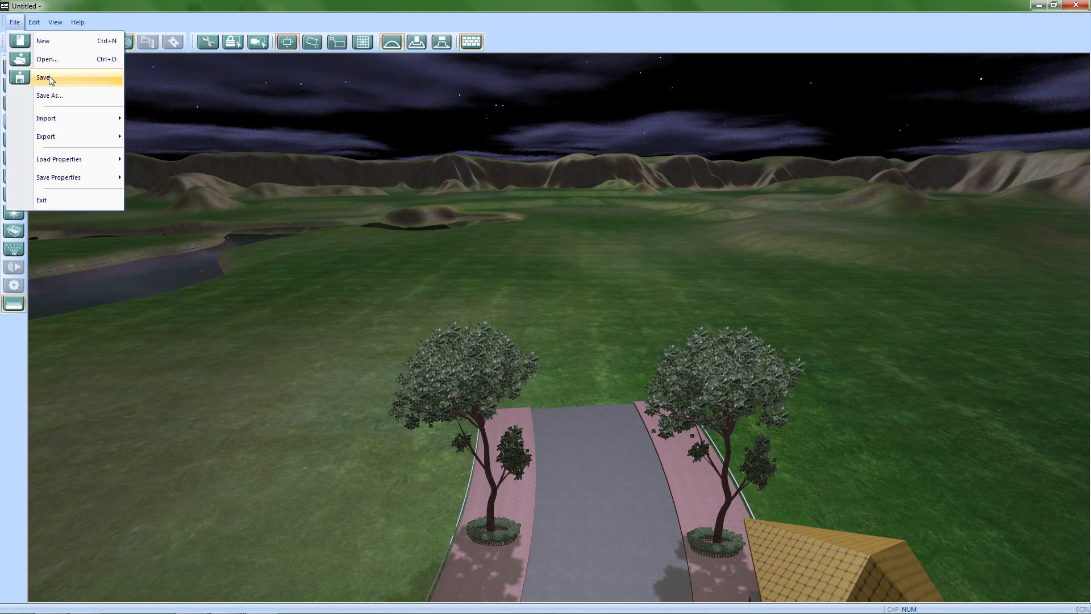
left_click(196, 7)
Start a custom scenery import with Pre-Transform Mesh, Convert Inches to Feet, Swap Y and Z Coordinates and Merge Similar Materials enabled
left_click(14, 22)
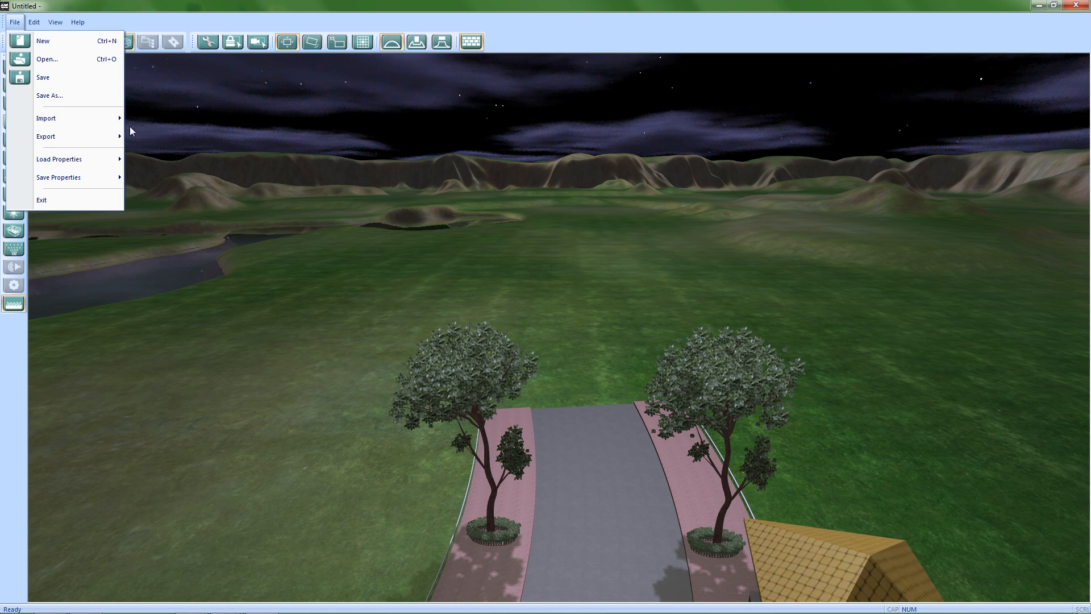
mouse_move(118, 124)
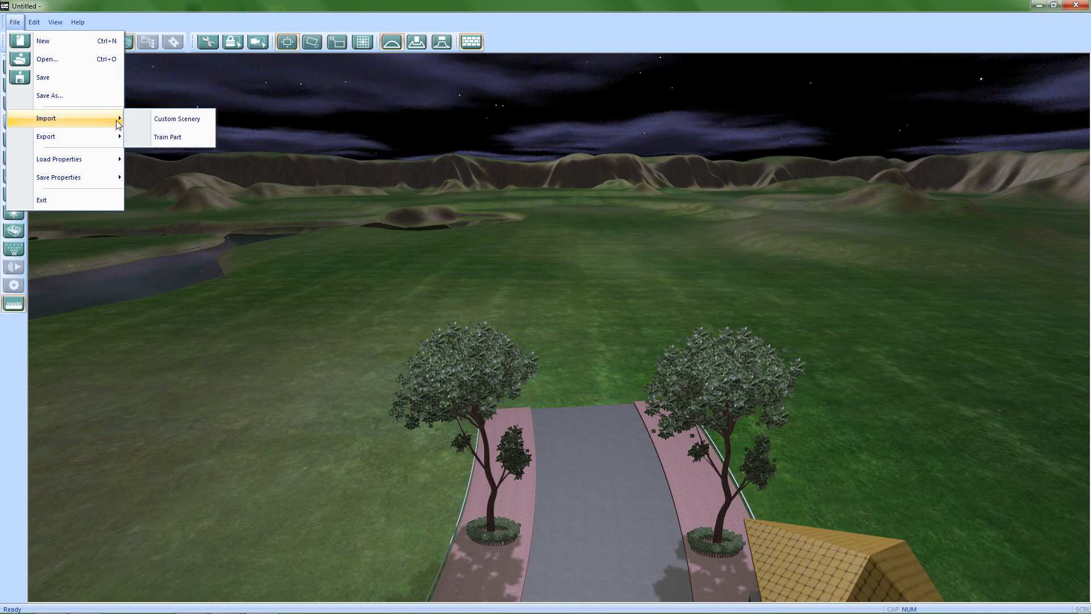
left_click(163, 124)
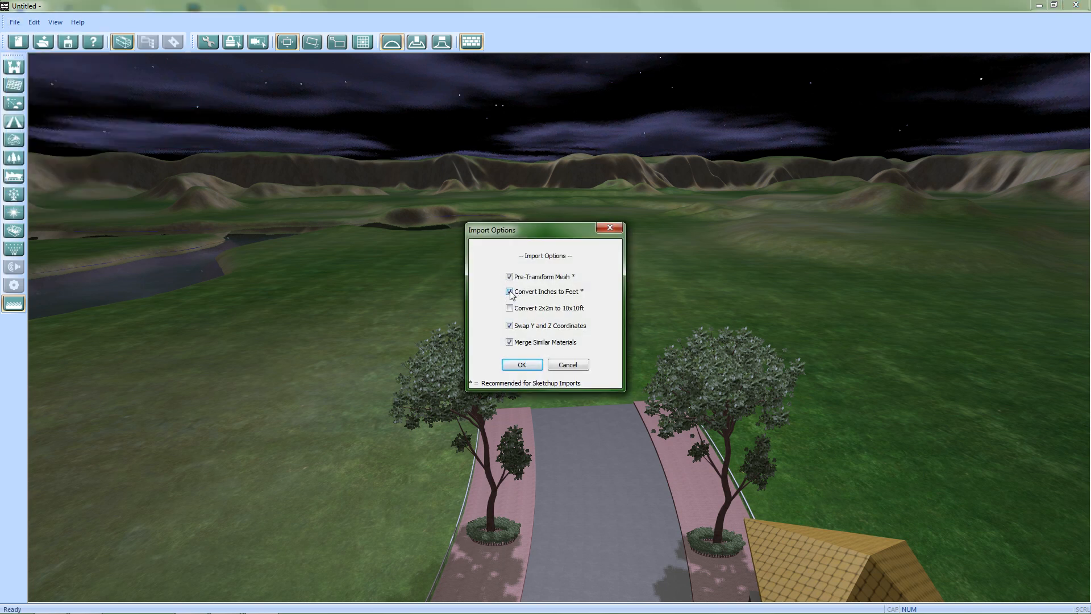
left_click(522, 365)
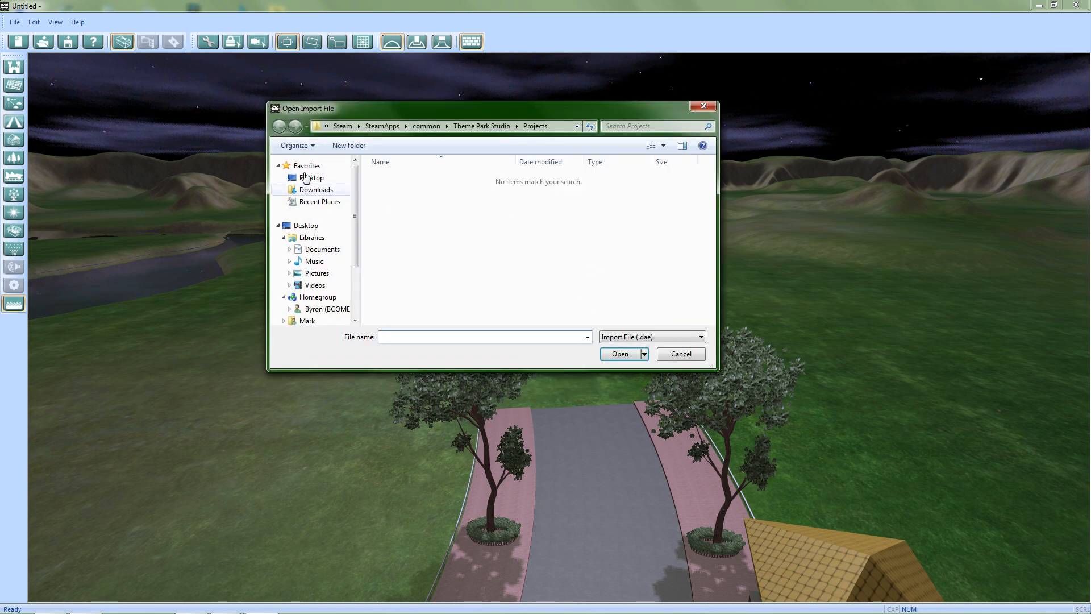
Import the model carnival booth.dae from the test folder on the Desktop
left_click(312, 178)
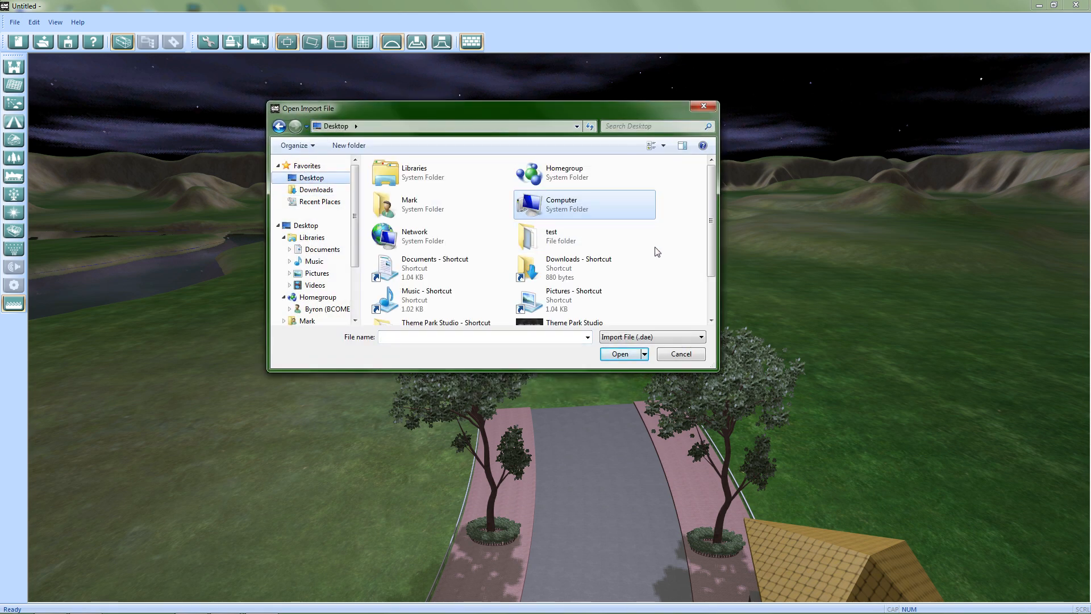
double_click(554, 235)
left_click(405, 192)
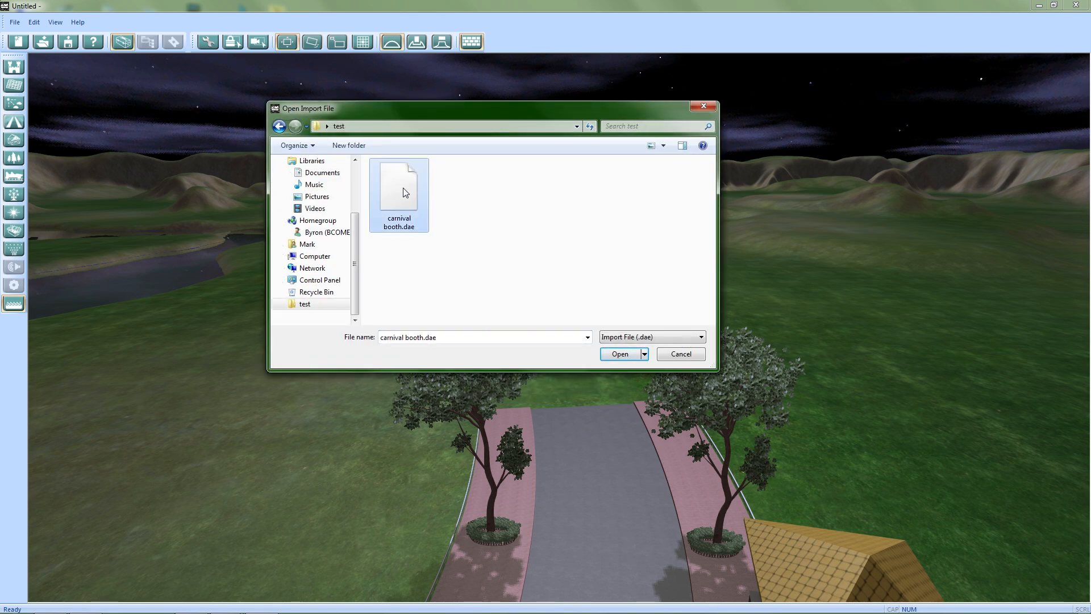
left_click(619, 355)
left_click(522, 342)
left_click(591, 367)
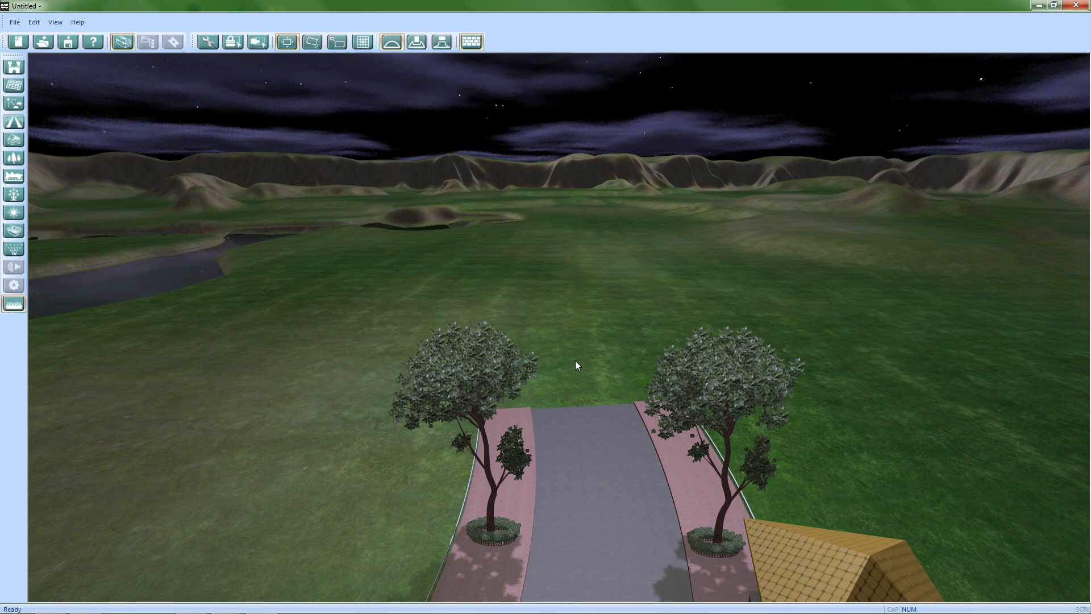
Examine the imported carnival booth around the end of the paved path from several angles and distances
left_click(645, 341)
middle_click_drag(582, 370, 517, 452)
scroll(554, 395, "up", 8)
scroll(517, 452, "down", 6)
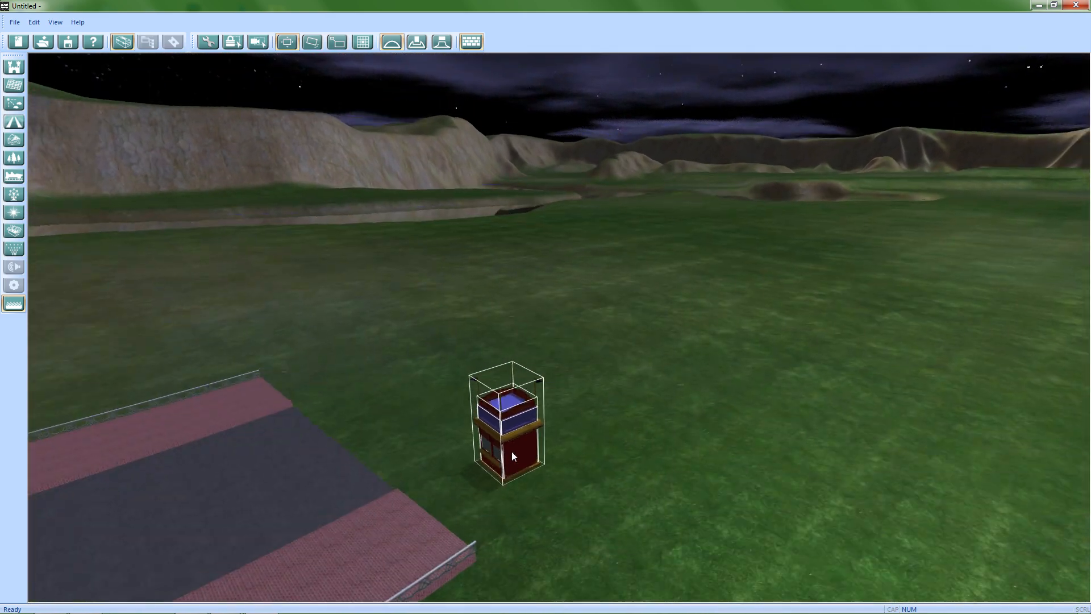
right_click_drag(511, 451, 584, 398)
middle_click_drag(584, 398, 623, 383)
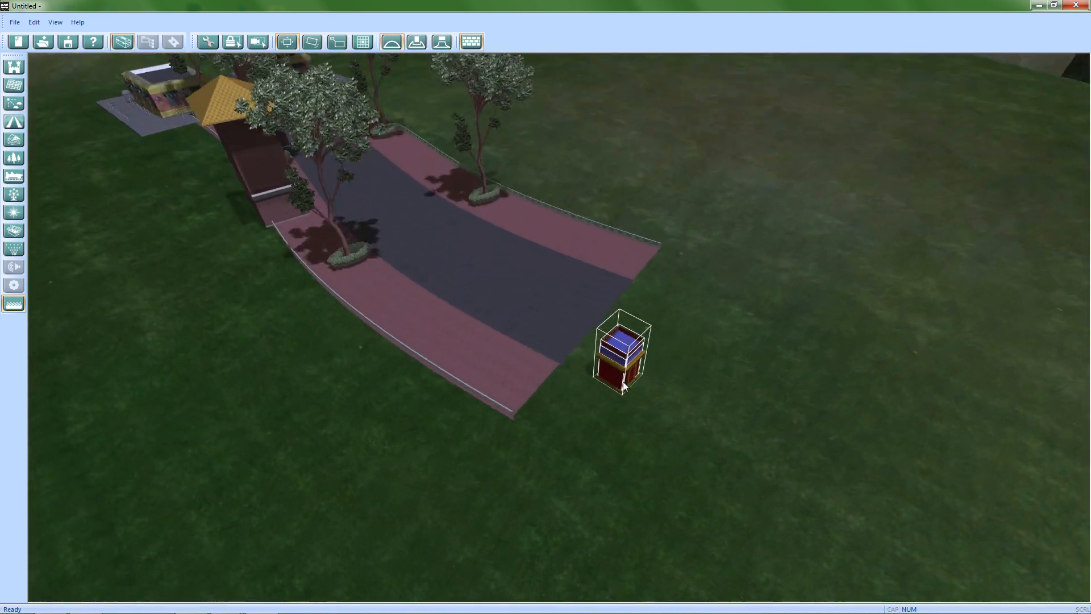
scroll(623, 382, "down", 2)
right_click_drag(659, 291, 618, 278)
scroll(618, 278, "up", 5)
scroll(619, 277, "down", 5)
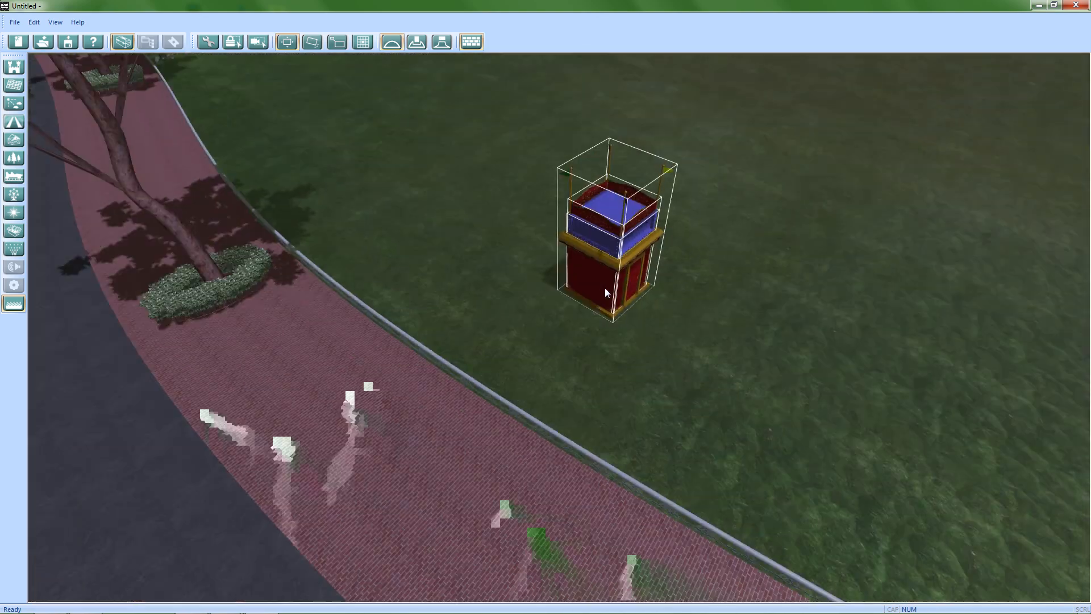
Inspect the carnival booth's front up close and place it on the open grass beside the end of the path
middle_click_drag(586, 348, 877, 487)
scroll(560, 404, "up", 4)
scroll(876, 486, "up", 3)
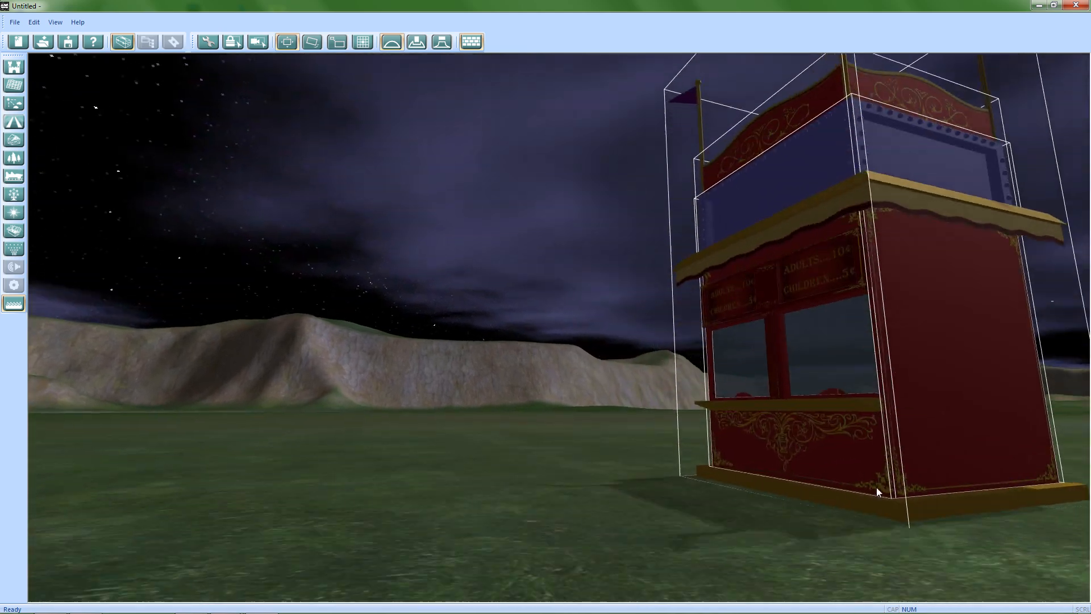
scroll(887, 481, "down", 3)
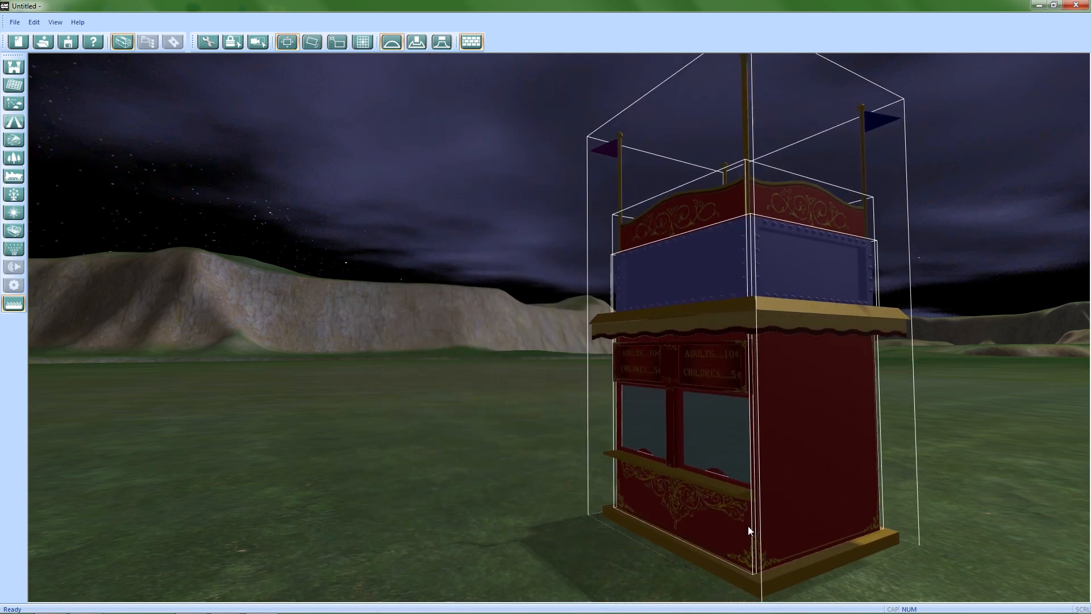
middle_click_drag(755, 497, 709, 436)
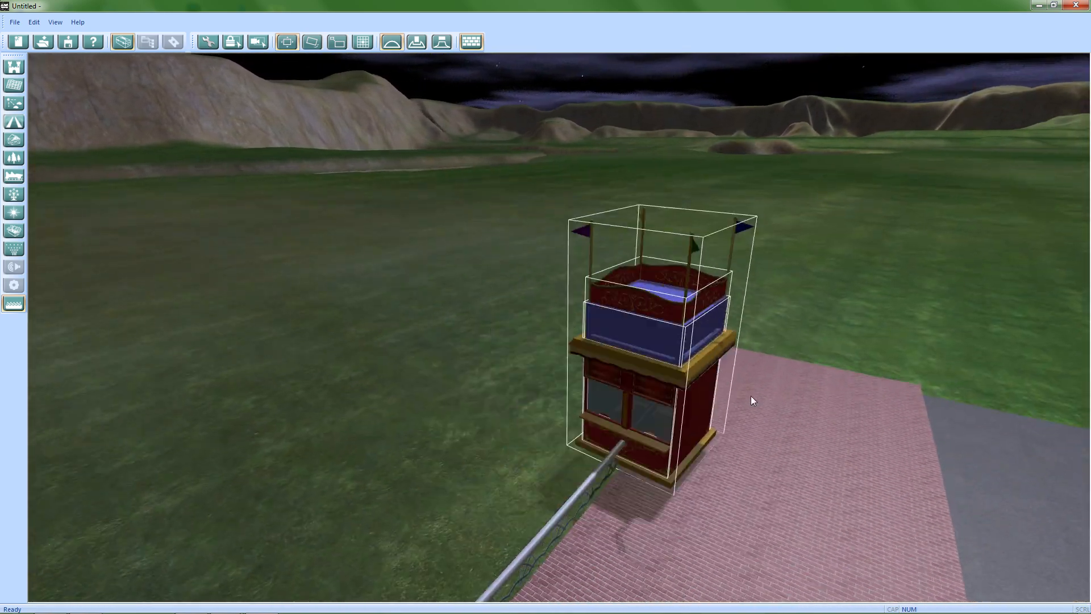
middle_click_drag(505, 442, 552, 390)
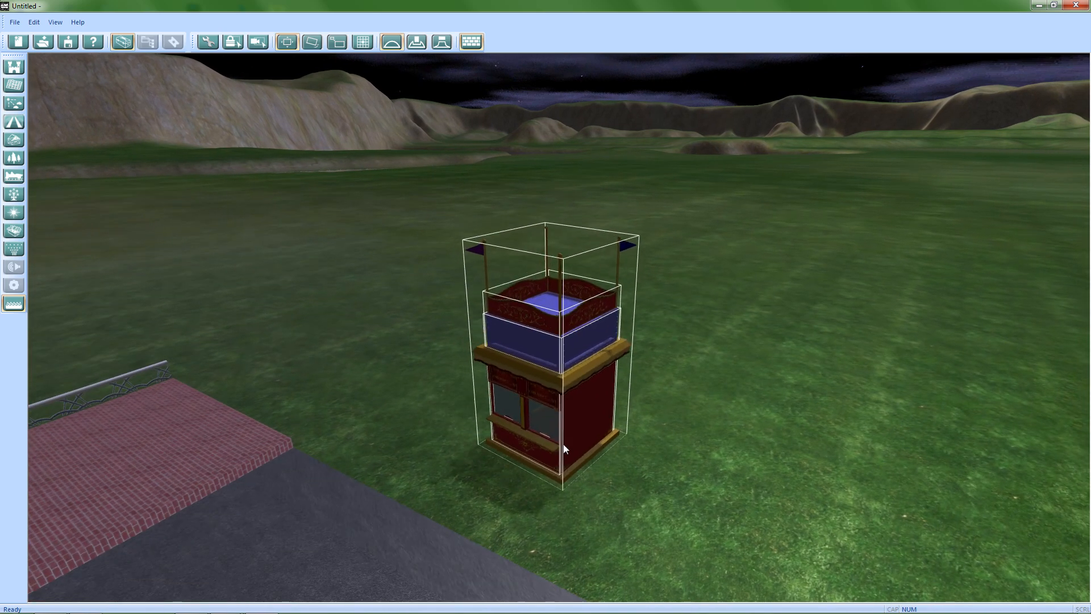
left_click(688, 420)
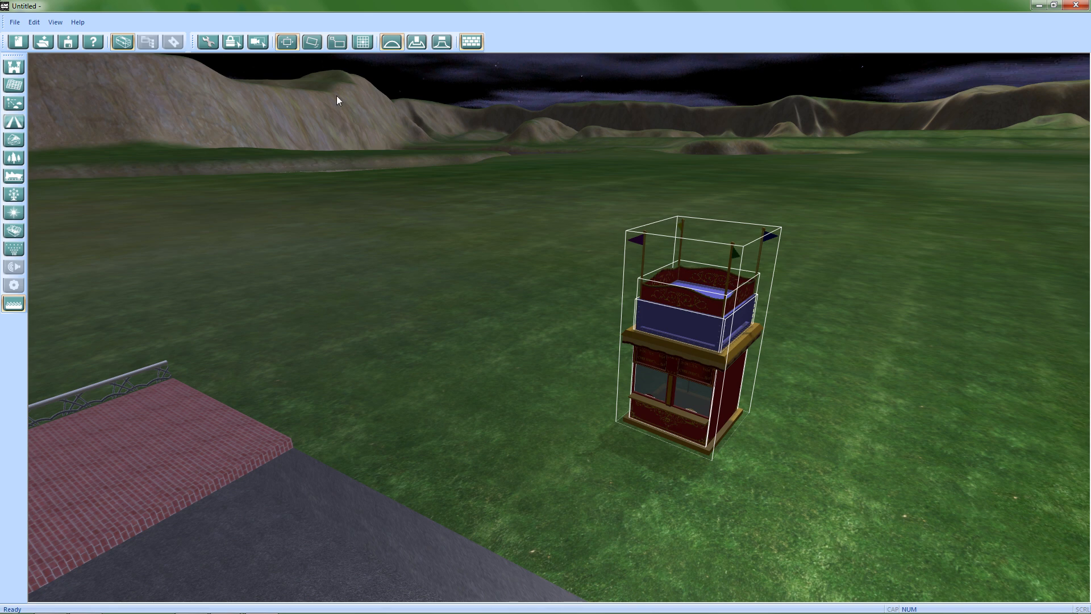
Deselect the carnival booth and turn on Selection Lock with nothing selected
left_click(490, 359)
right_click_drag(592, 296, 596, 352)
middle_click_drag(595, 352, 488, 371)
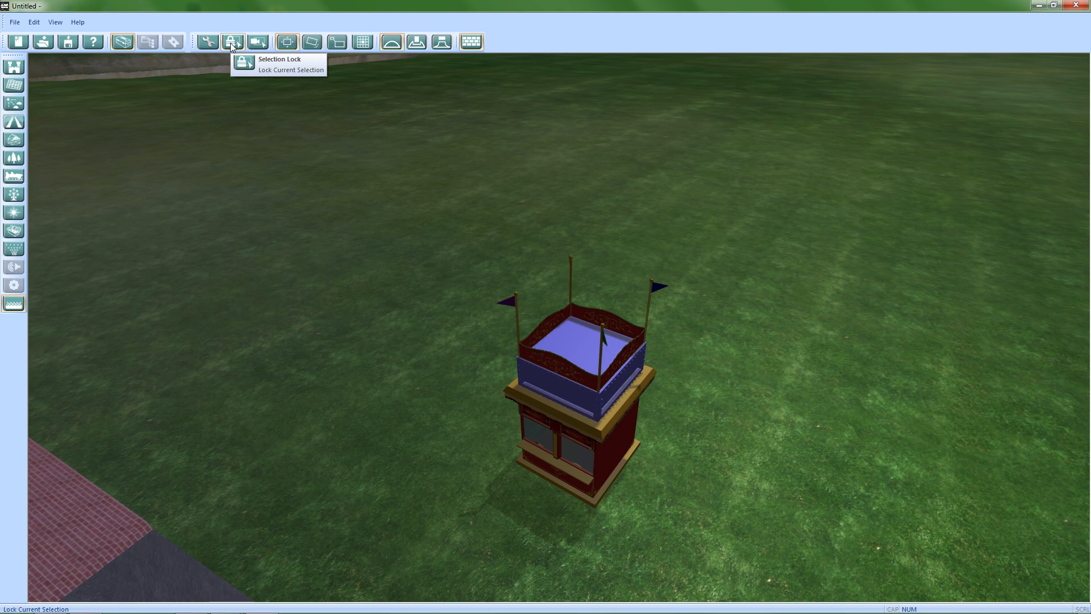
right_click_drag(473, 422, 558, 439)
middle_click_drag(559, 438, 513, 357)
scroll(514, 357, "down", 3)
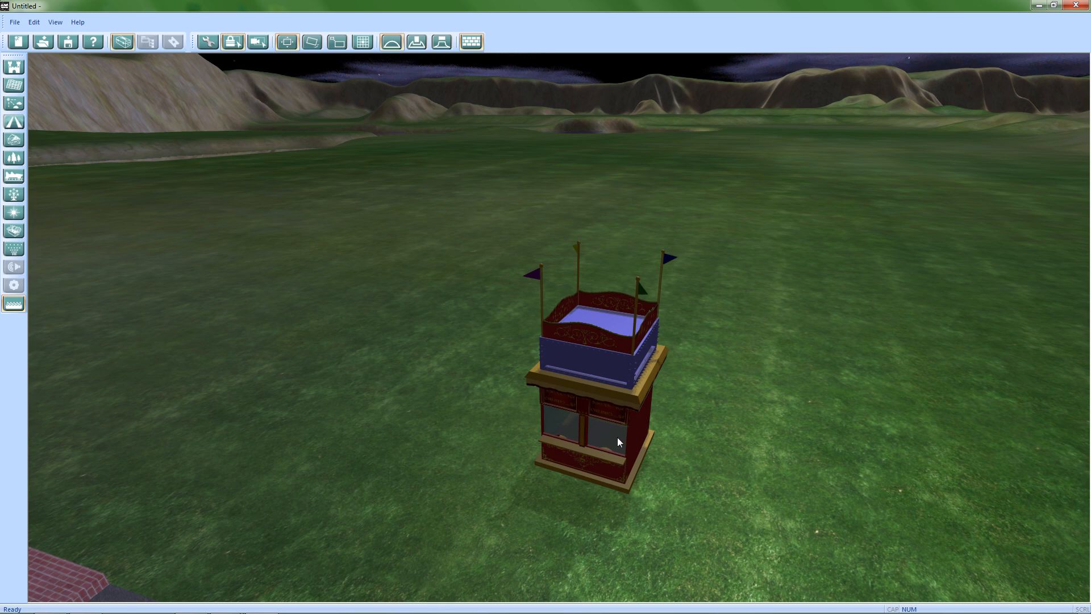
Select the carnival booth and try Selection Lock with the booth as the current selection
left_click_drag(706, 497, 747, 533)
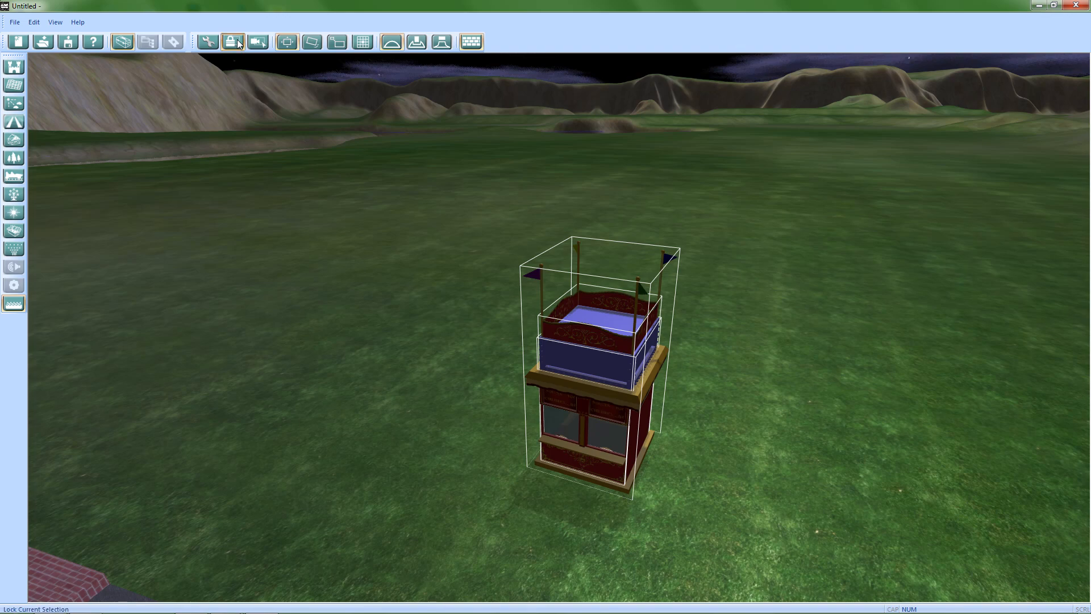
right_click_drag(395, 455, 475, 447)
left_click_drag(475, 447, 501, 421)
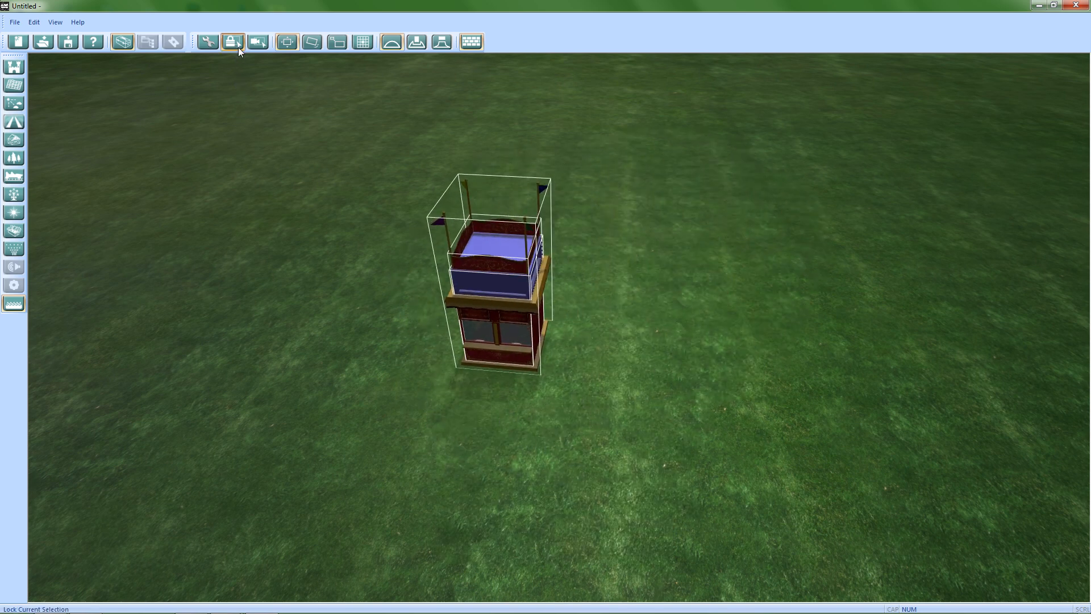
middle_click_drag(607, 366, 707, 415)
middle_click_drag(639, 370, 756, 351)
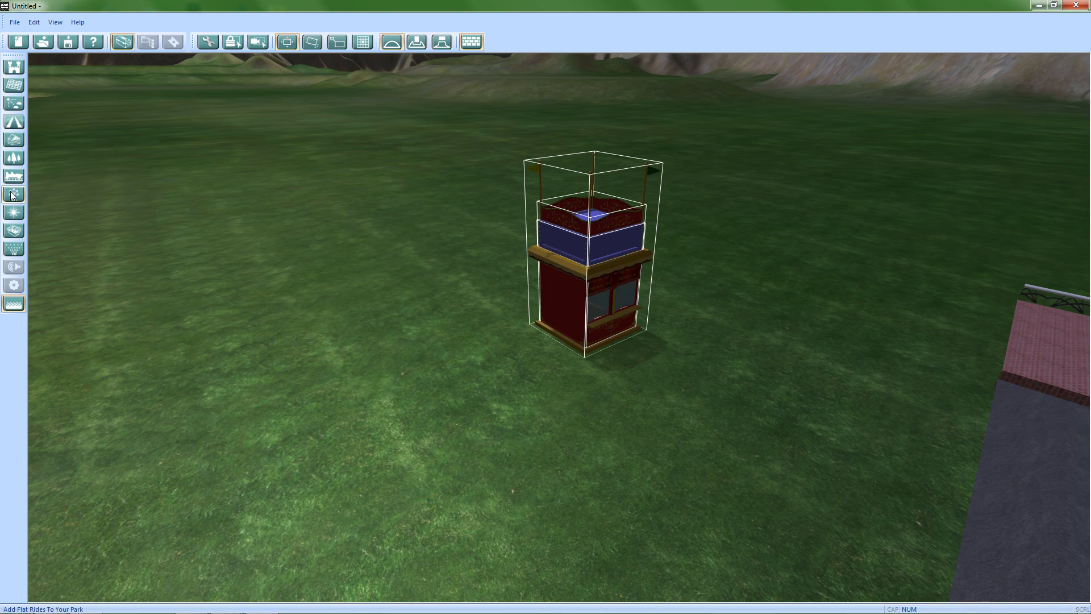
Inspect the carnival booth up close and select only its blue upper sign section
right_click_drag(418, 273, 439, 340)
middle_click_drag(439, 340, 547, 364)
scroll(547, 364, "down", 5)
middle_click_drag(816, 359, 839, 371)
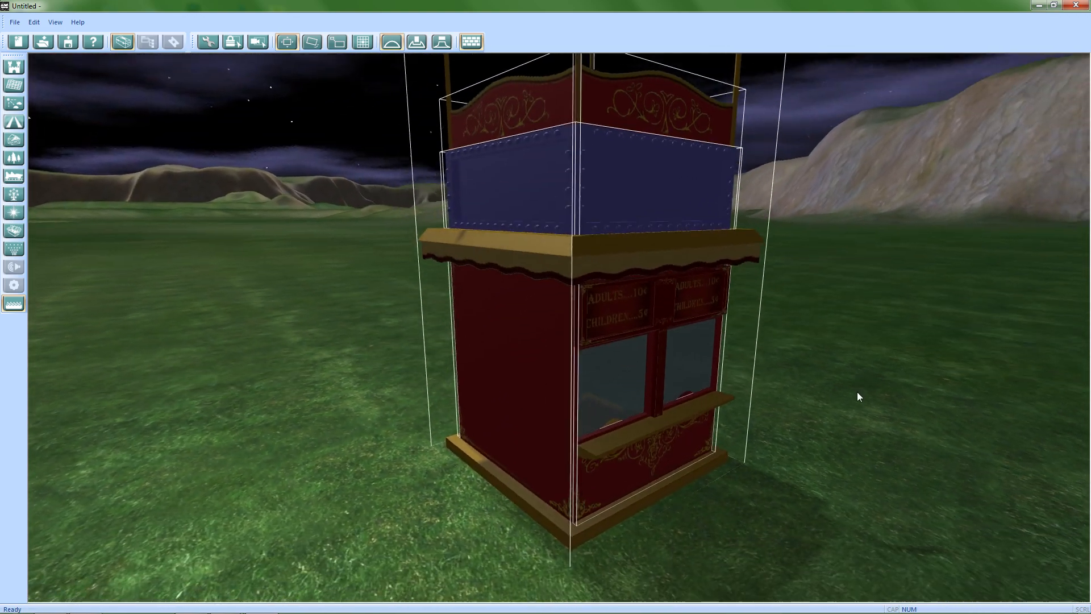
scroll(801, 432, "down", 6)
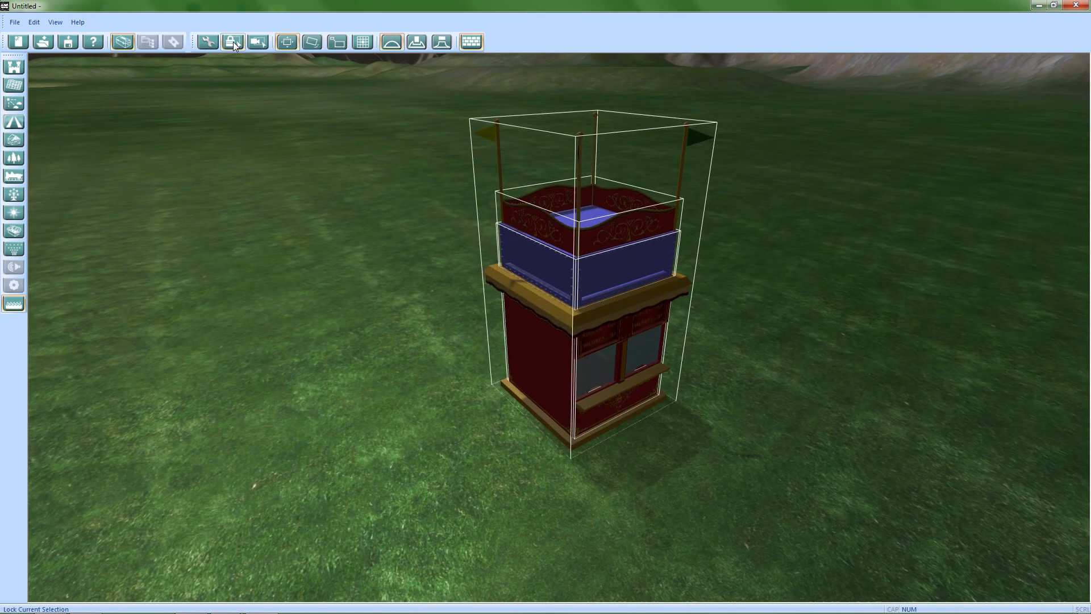
left_click_drag(611, 259, 704, 310)
left_click_drag(581, 315, 609, 266)
middle_click_drag(626, 274, 529, 310)
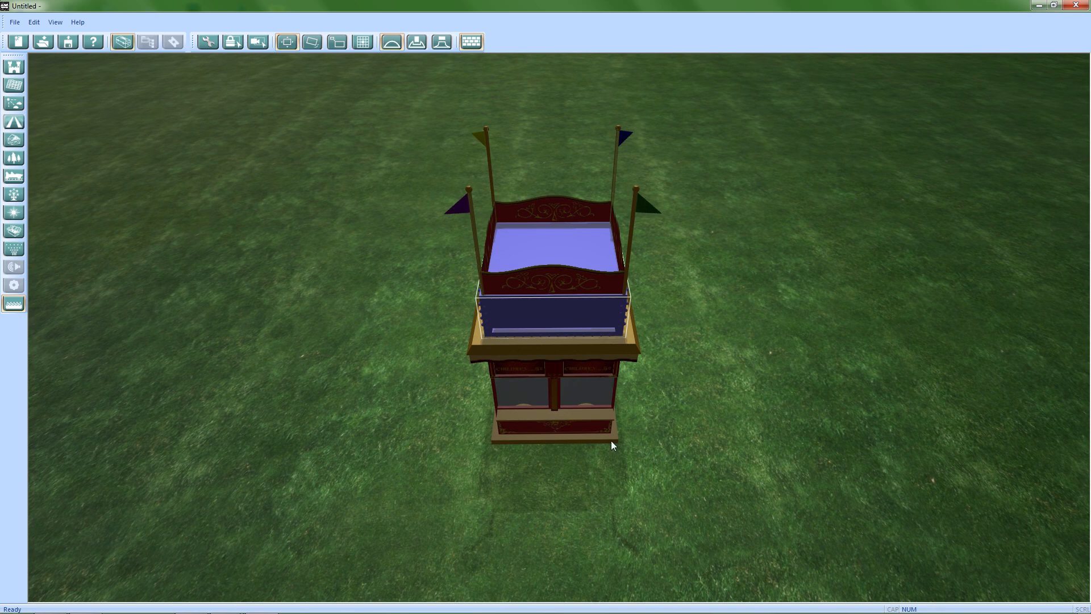
middle_click_drag(385, 392, 463, 422)
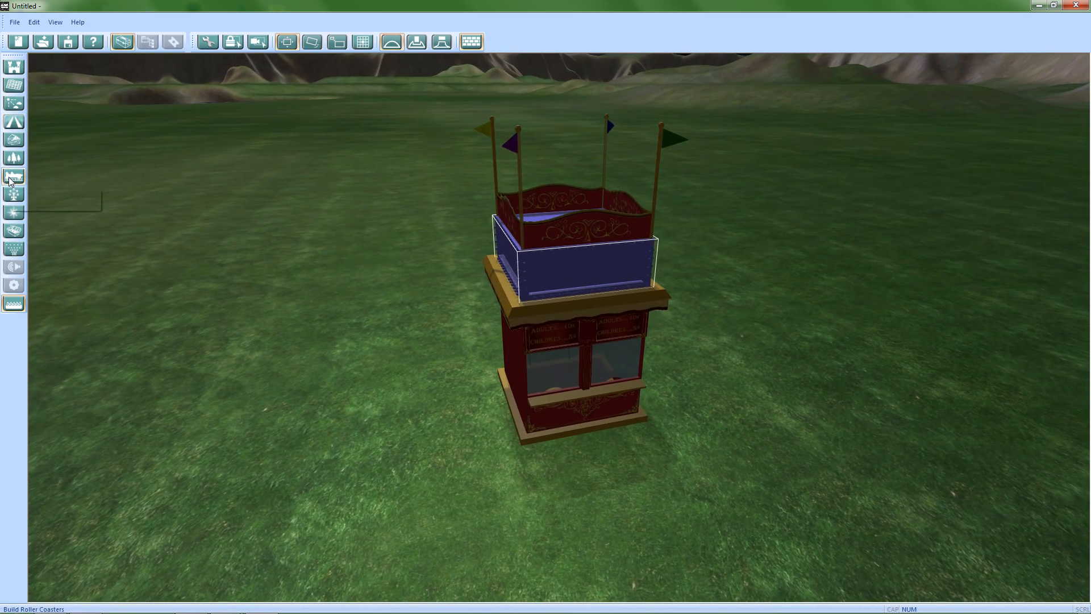
Add a Carousel from the flat rides and place it on the grass next to the carnival booth
left_click(13, 194)
left_click_drag(168, 330, 116, 181)
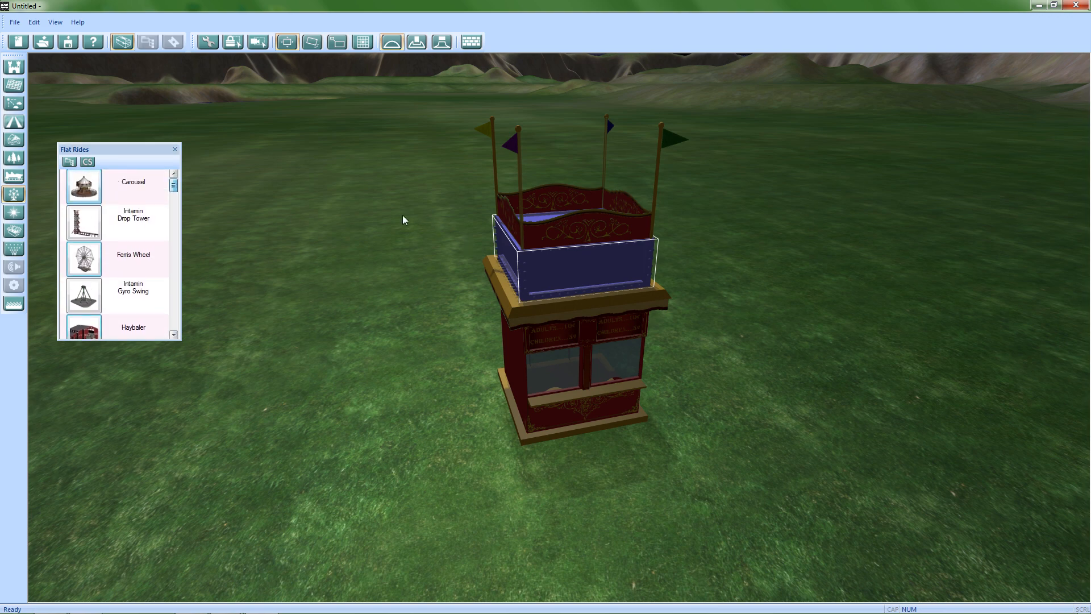
scroll(375, 188, "down", 5)
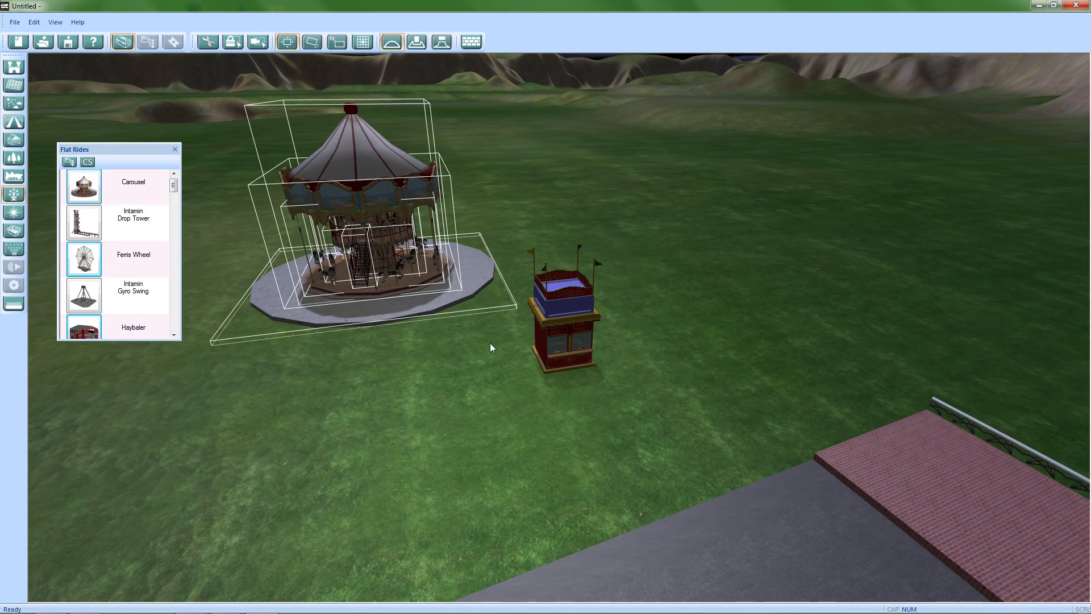
left_click(491, 348)
Select the whole carnival booth and compare its size with the neighbouring carousel from near and far
scroll(512, 375, "up", 5)
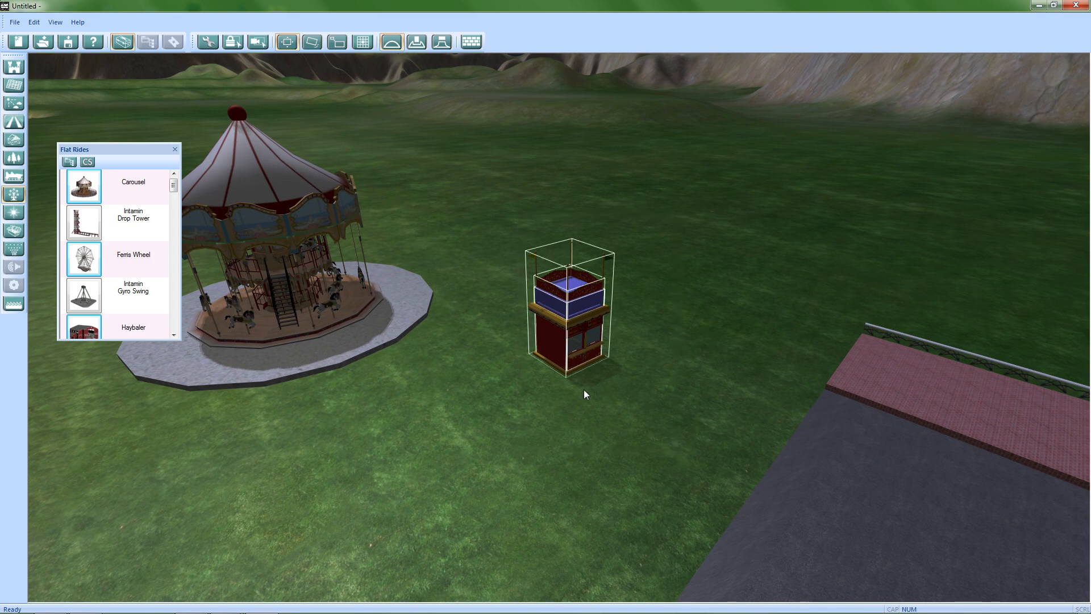
scroll(604, 397, "up", 5)
scroll(564, 412, "down", 4)
middle_click_drag(428, 390, 534, 386)
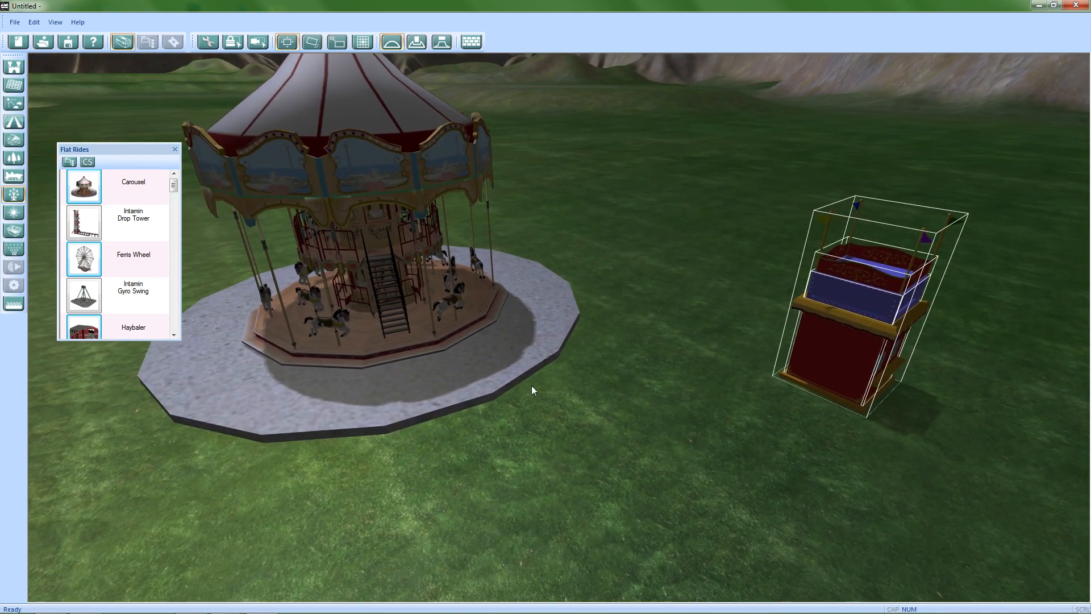
scroll(533, 387, "down", 3)
scroll(508, 234, "down", 3)
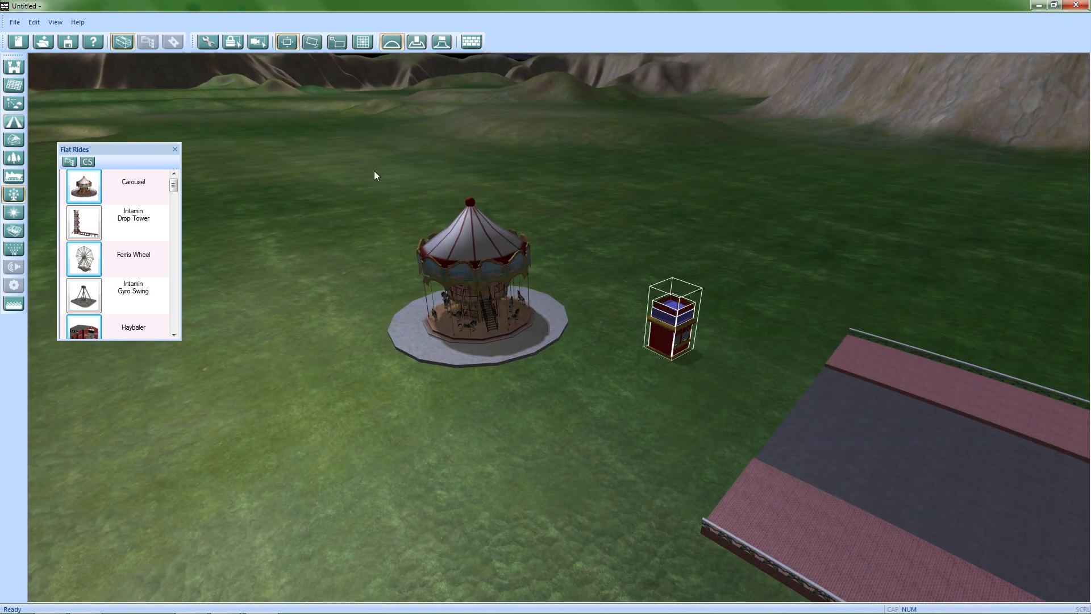
Select the whole carousel with Selection Lock on and move it across the grass toward the carnival booth
left_click_drag(618, 408, 617, 408)
scroll(561, 369, "up", 3)
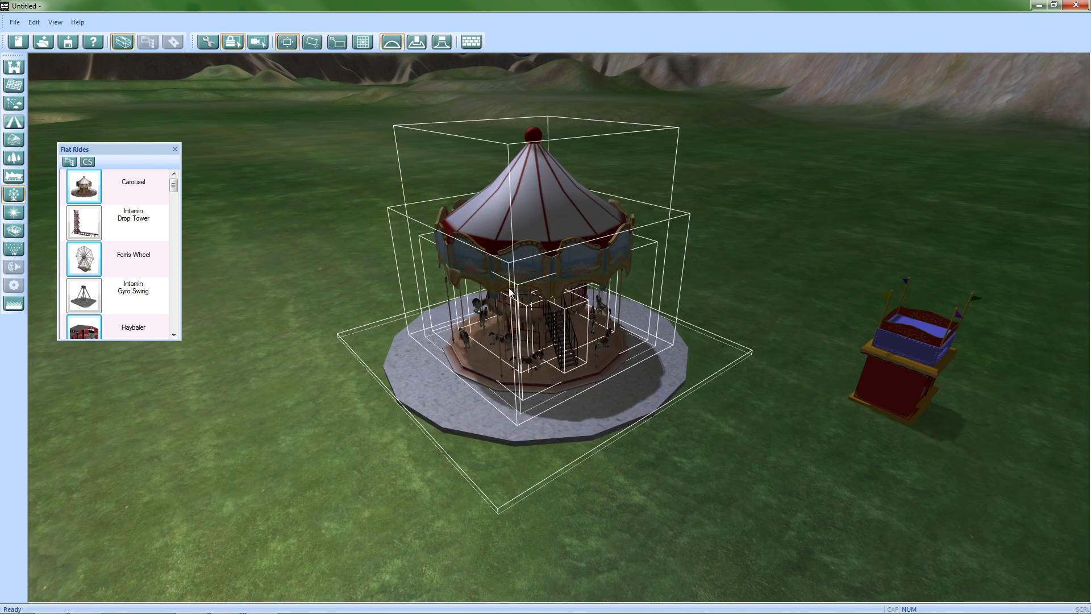
left_click_drag(431, 359, 489, 382)
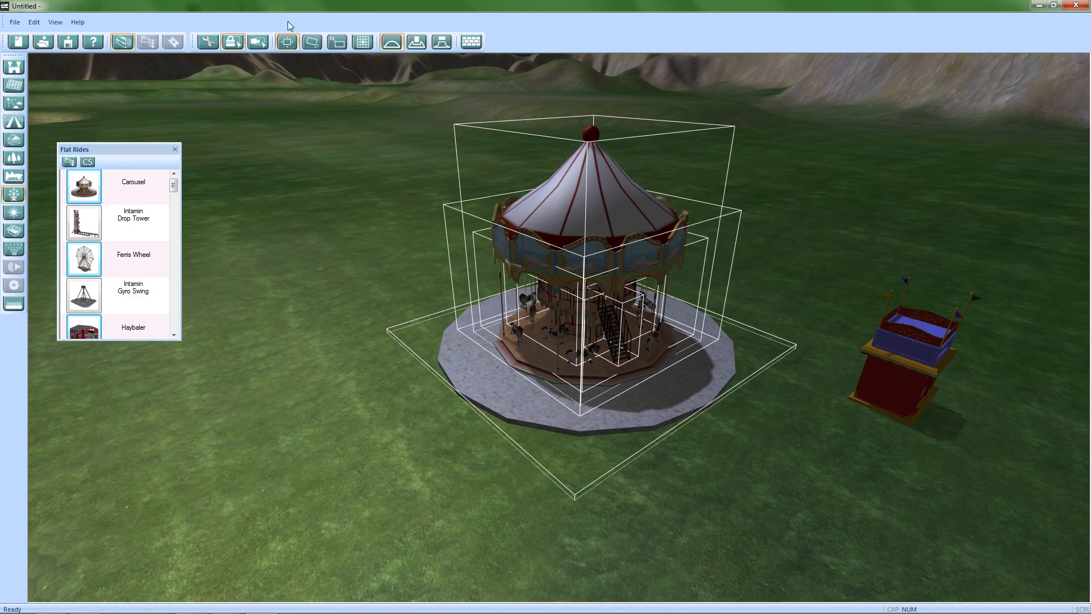
left_click_drag(550, 348, 512, 397)
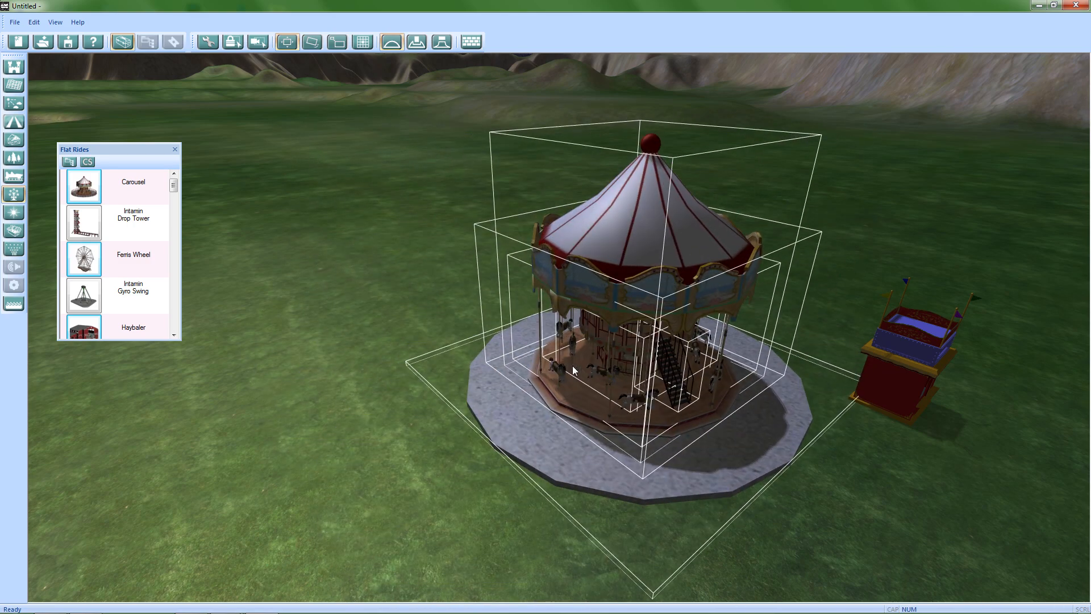
Delete the carousel and select only the blue upper section of the carnival booth
key("Delete")
middle_click_drag(785, 394, 480, 349)
scroll(479, 349, "up", 5)
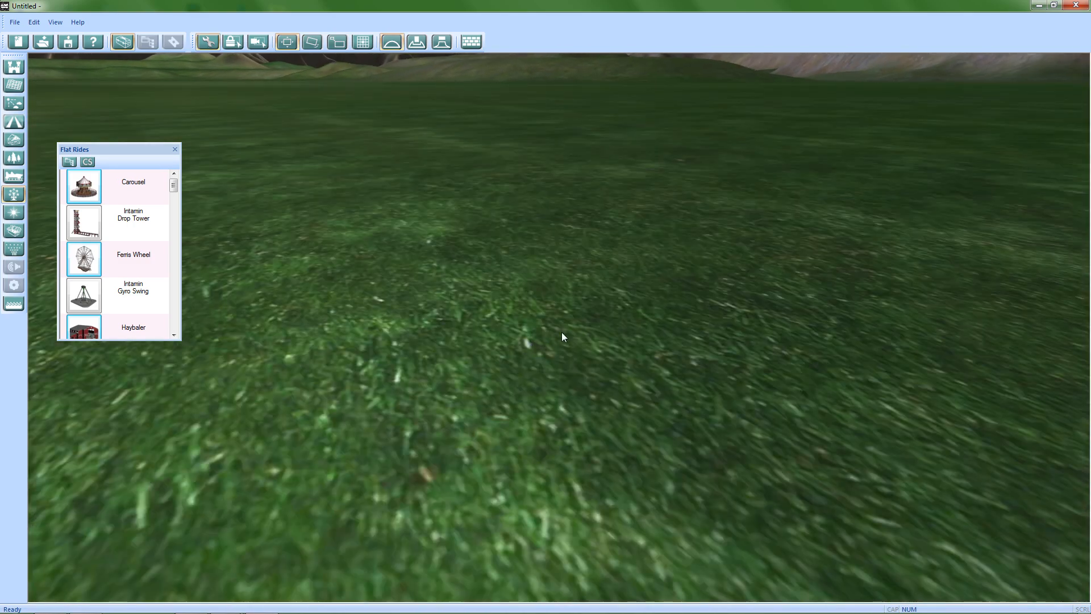
scroll(552, 335, "down", 2)
right_click_drag(572, 327, 542, 320)
left_click(593, 270)
right_click_drag(593, 269, 779, 420)
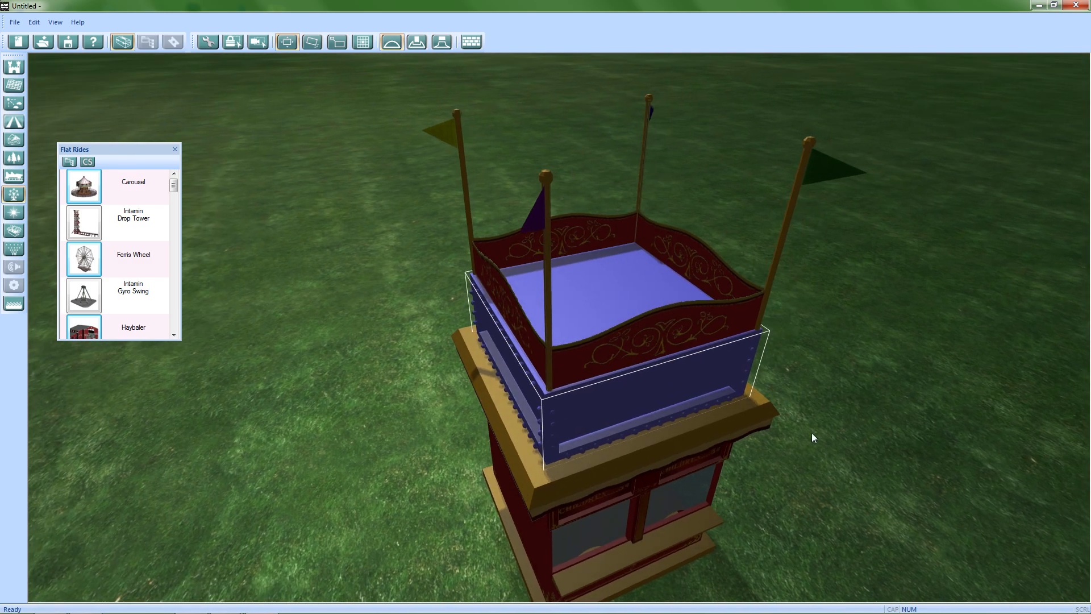
Select all parts of the carnival booth, turn on Selection Lock and move the booth a short way toward the path
scroll(801, 399, "down", 4)
right_click_drag(438, 273, 465, 325)
scroll(465, 325, "up", 3)
scroll(504, 250, "down", 5)
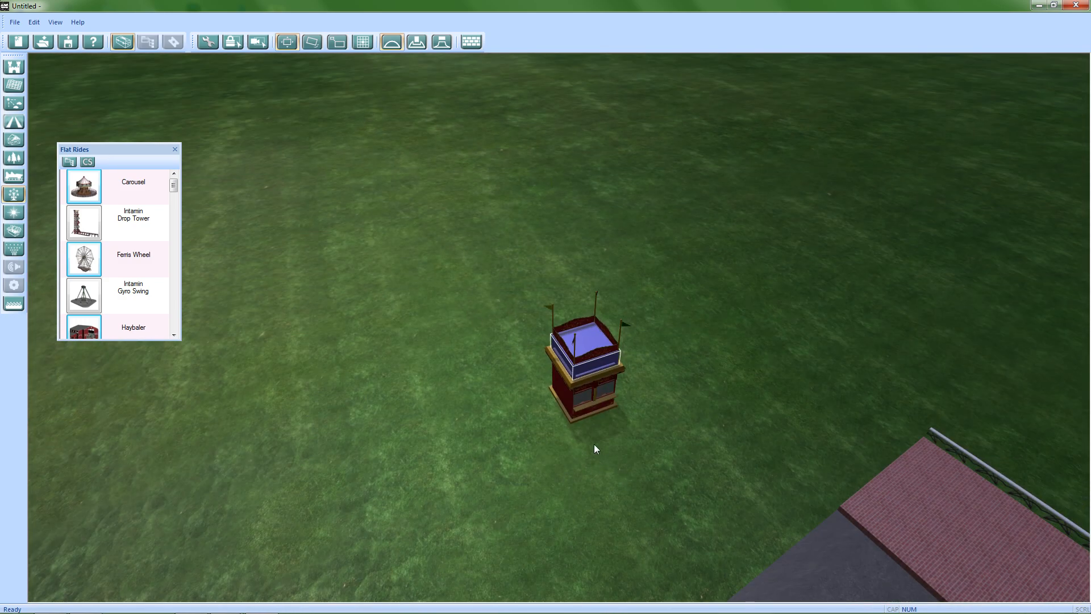
middle_click_drag(596, 451, 531, 286)
left_click_drag(504, 223, 643, 415)
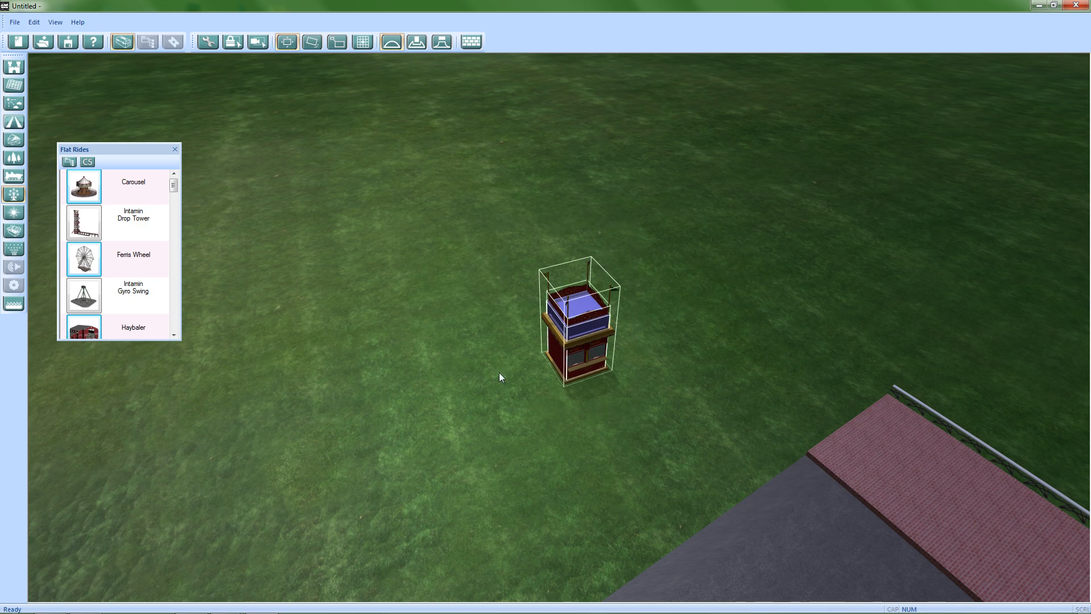
left_click(233, 42)
left_click_drag(588, 334, 615, 354)
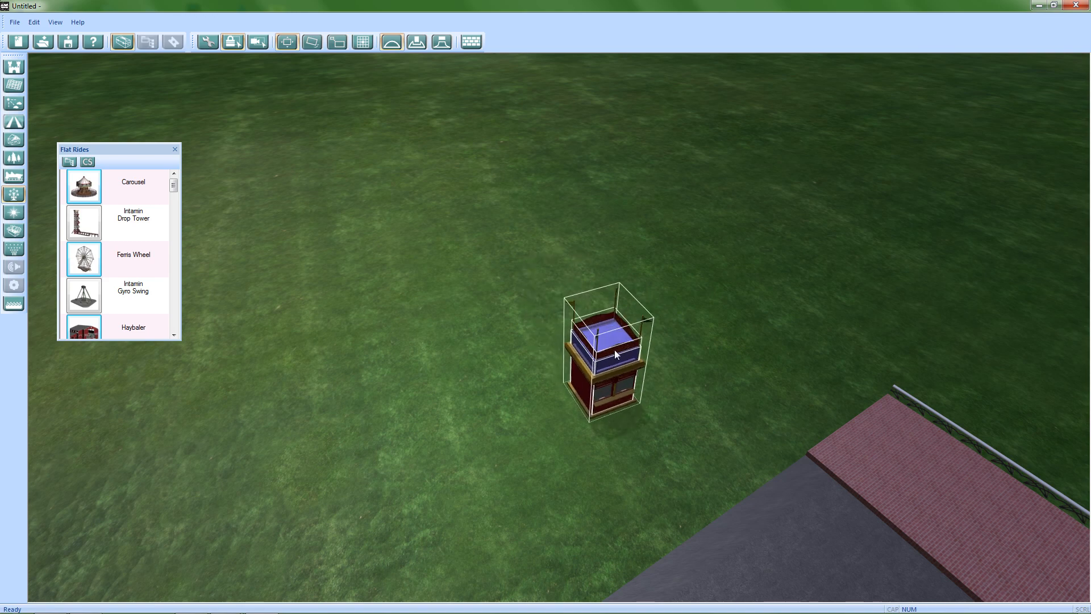
Turn off Selection Lock, view the moved carnival booth up close and clear its selection
scroll(518, 400, "up", 5)
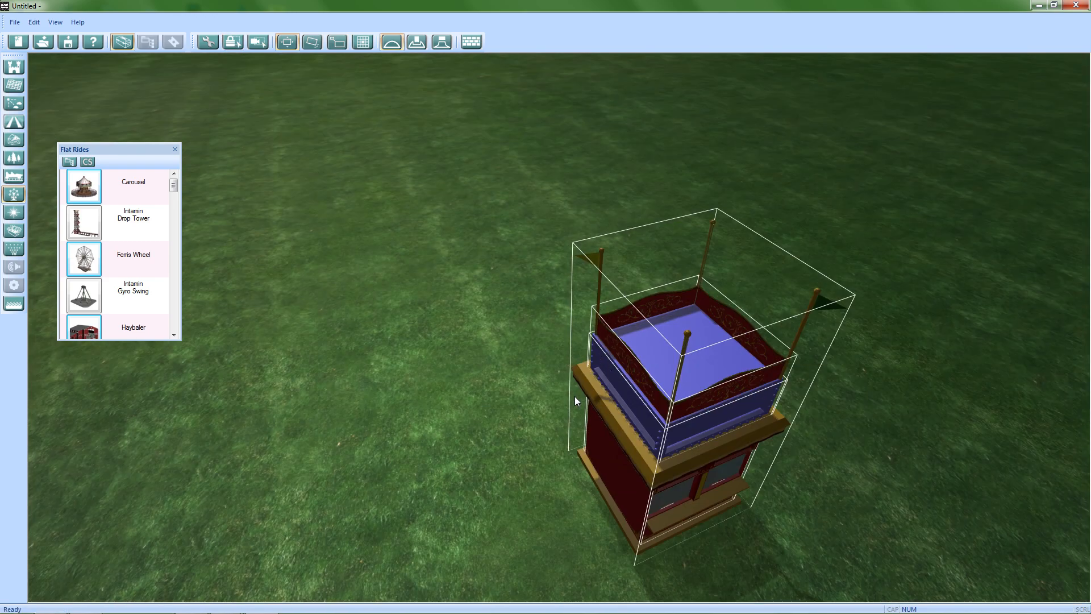
scroll(575, 401, "up", 3)
scroll(572, 402, "down", 5)
mouse_move(597, 379)
left_mouse_down()
mouse_move(575, 341)
mouse_move(469, 365)
mouse_move(599, 394)
mouse_move(606, 372)
left_mouse_up()
left_click(714, 417)
middle_click_drag(714, 417, 759, 438)
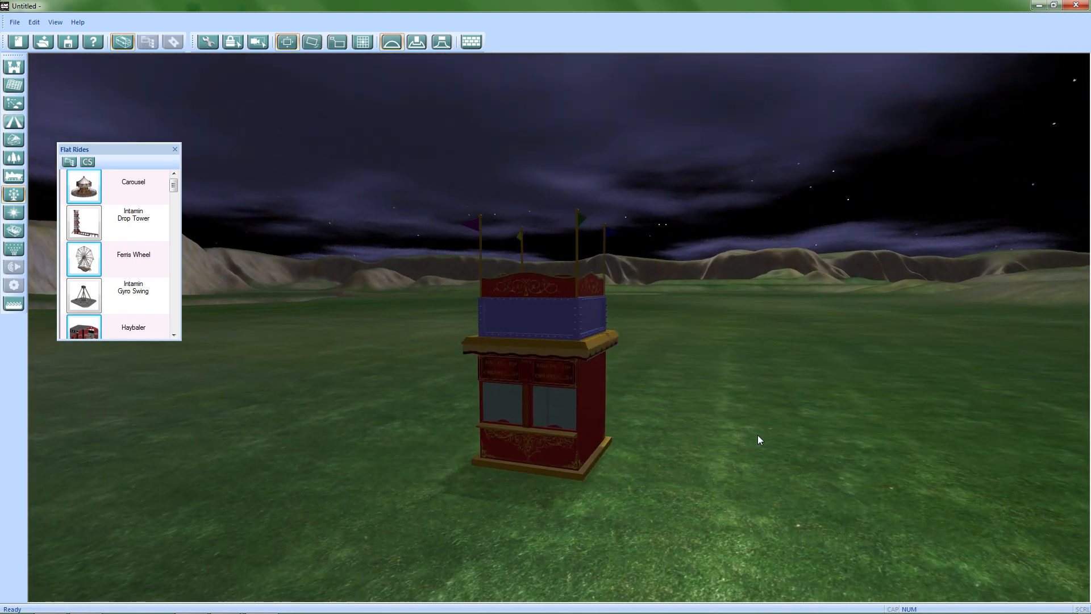
Select every part of the carnival booth again and view it from above the end of the path
middle_click_drag(724, 481, 560, 282)
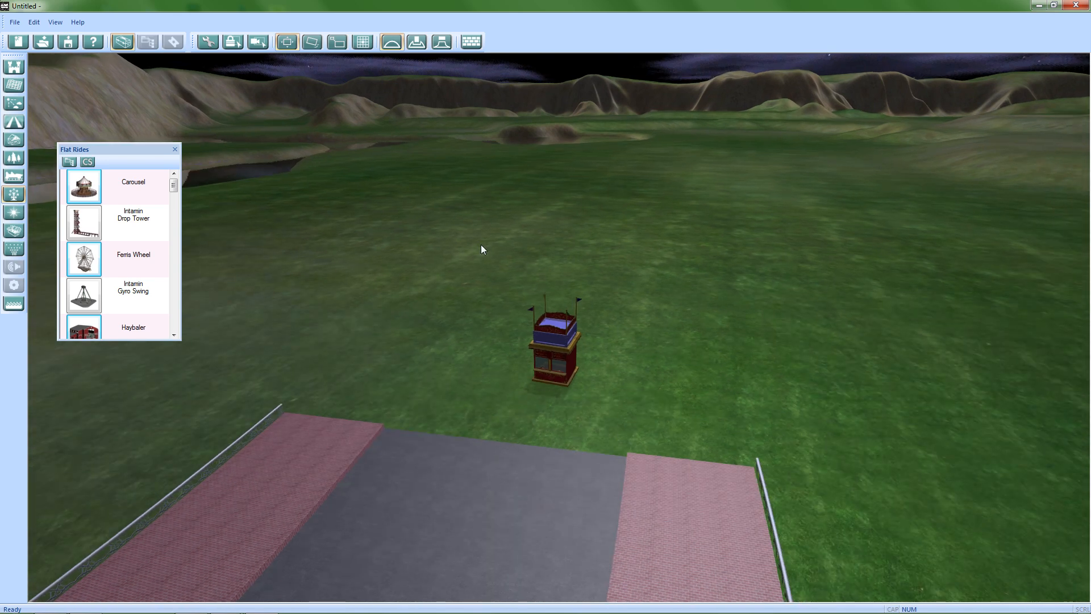
left_click_drag(499, 250, 625, 407)
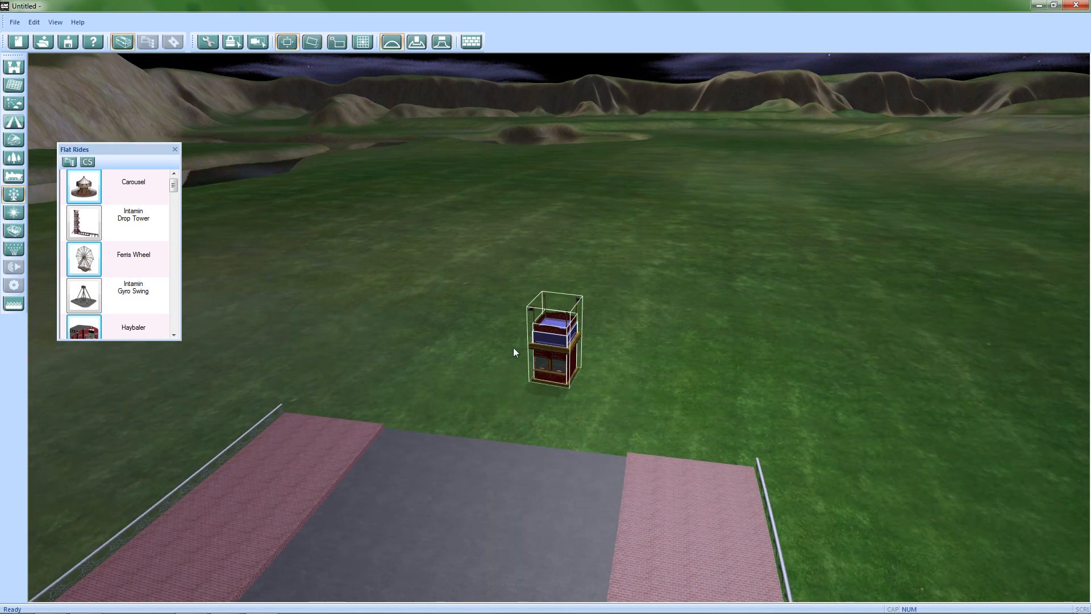
middle_click_drag(461, 394, 254, 262)
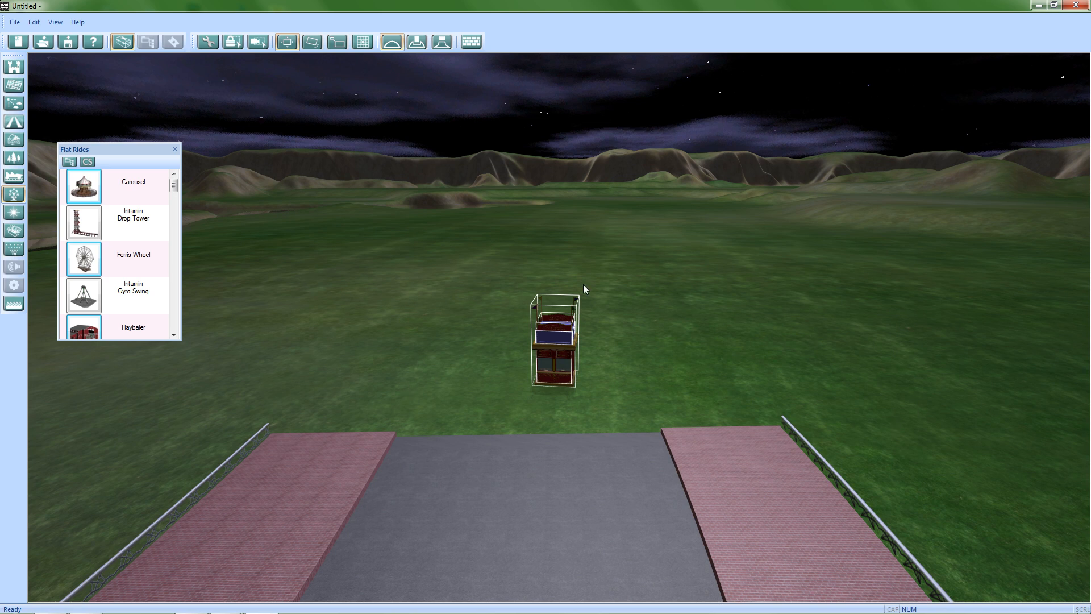
Place three small shrubs from the Tree Library on the grass beside the carnival booth
left_click(14, 158)
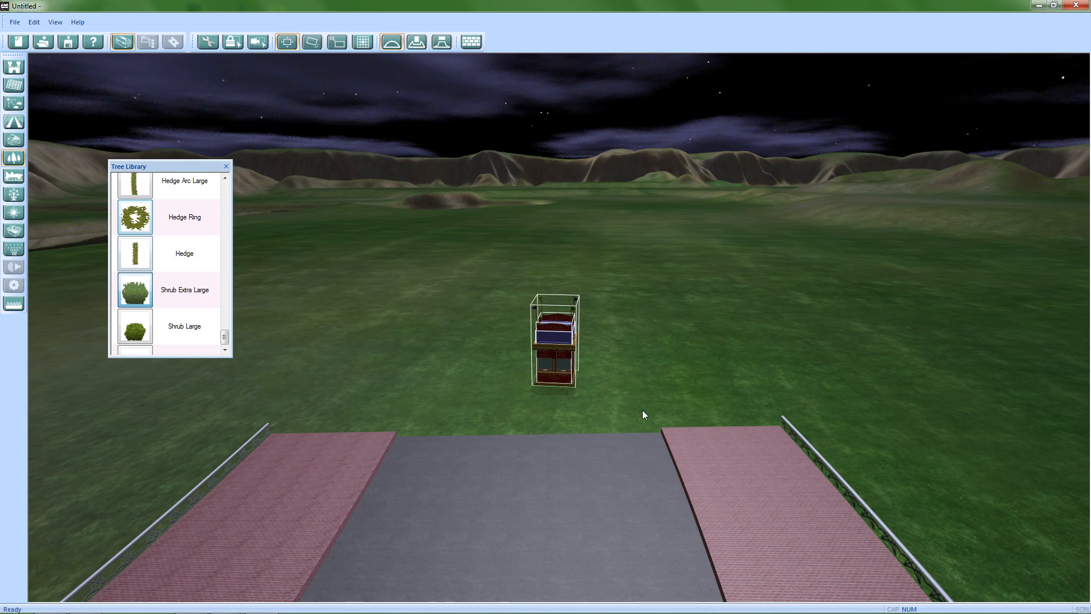
left_click(707, 340)
left_click_drag(685, 399, 653, 473)
left_click_drag(702, 344, 638, 449)
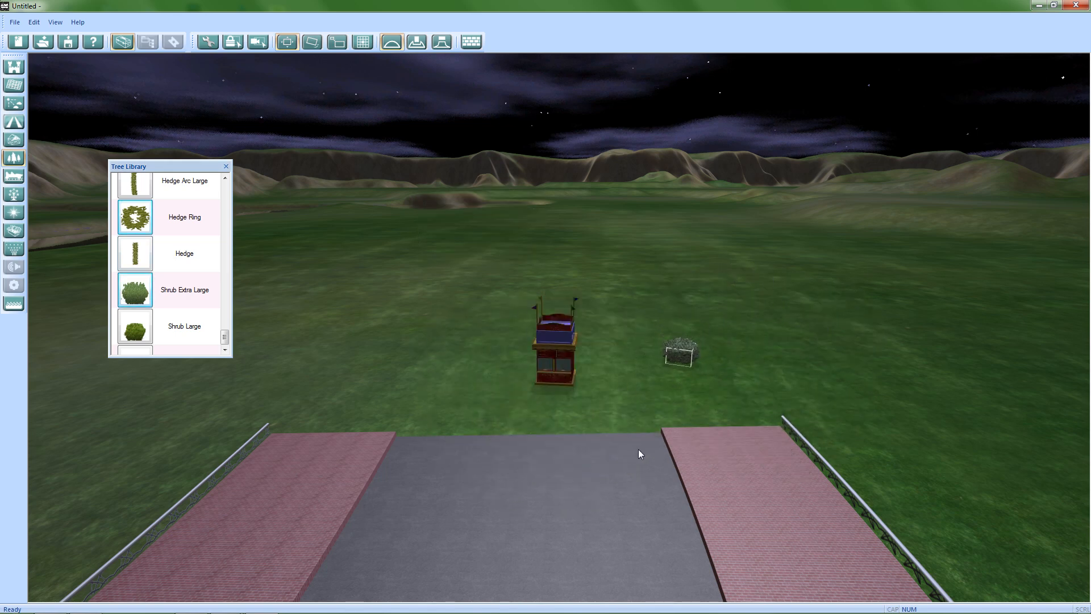
left_click_drag(444, 397, 796, 419)
scroll(465, 391, "up", 8)
scroll(779, 420, "down", 5)
middle_click_drag(796, 419, 586, 439)
left_click_drag(586, 439, 824, 428)
left_click(824, 428)
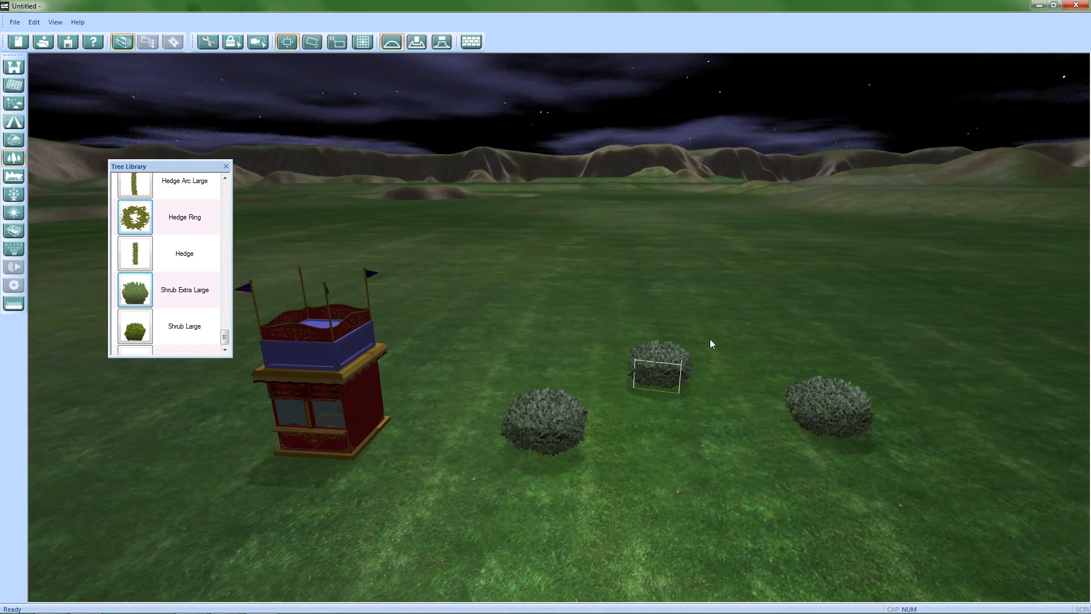
Try a Shrub Extra Large on the grass among the smaller shrubs beside the booth
left_click(142, 301)
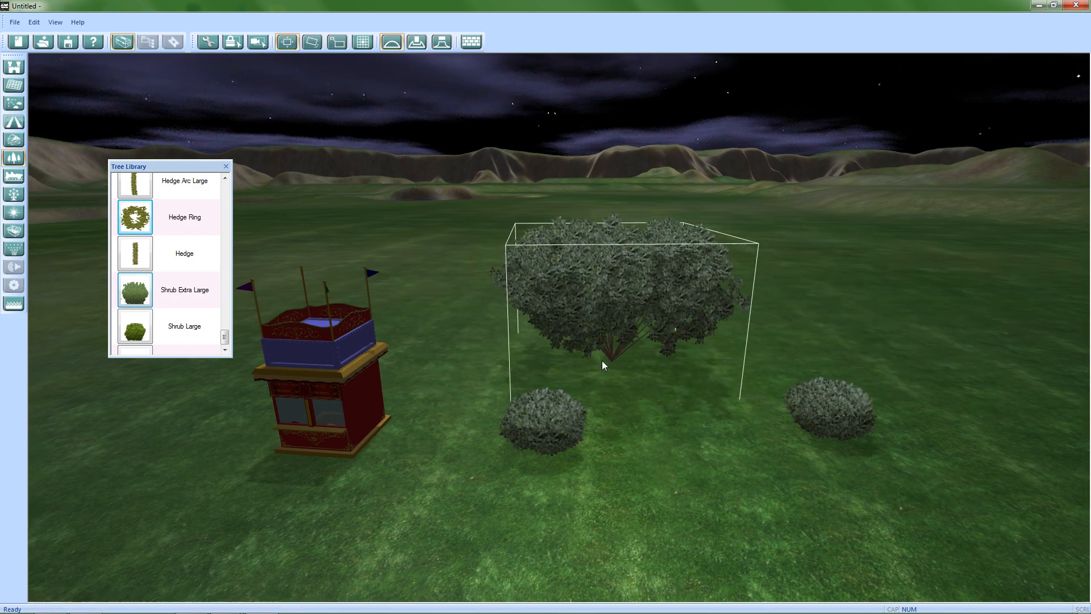
middle_click_drag(607, 361, 569, 404)
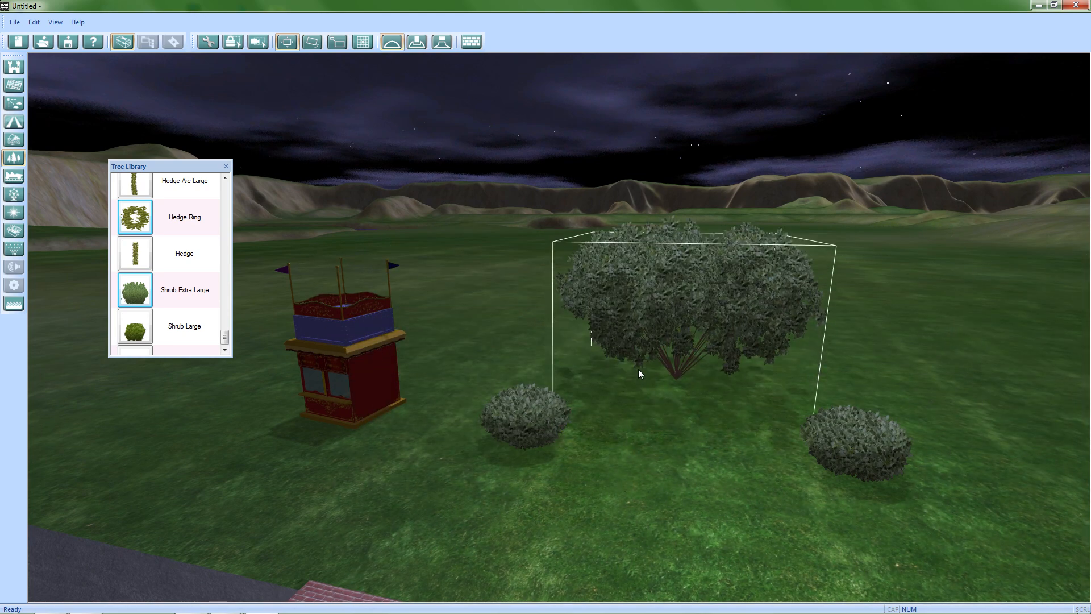
key("Escape")
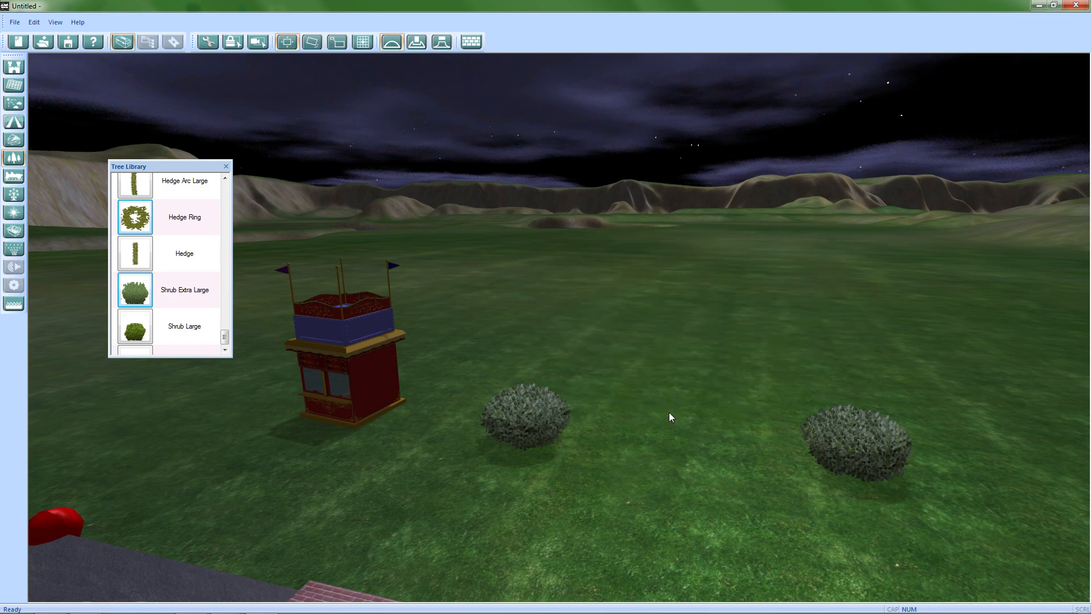
Select and delete the remaining small shrubs on the grass around the carnival booth
middle_click_drag(516, 430, 502, 391)
scroll(502, 391, "down", 2)
left_click(483, 354)
left_click(741, 354)
key("Delete")
middle_click_drag(773, 441, 679, 483)
left_click(510, 343)
middle_click_drag(555, 420, 604, 317)
left_click_drag(503, 341, 535, 334)
middle_click_drag(535, 334, 842, 321)
key("Escape")
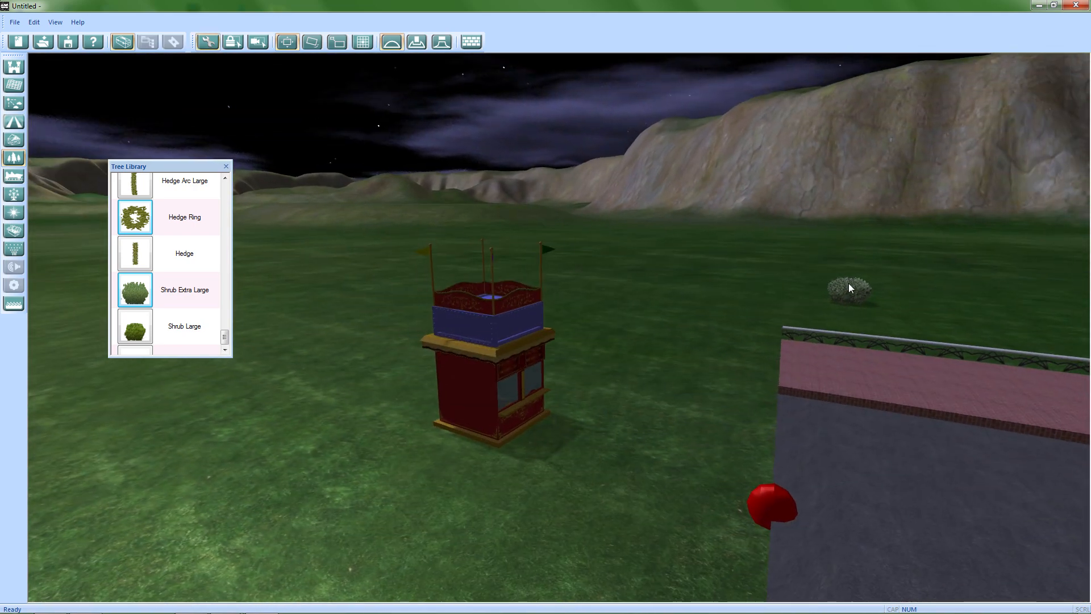
left_click_drag(849, 284, 694, 367)
key("Escape")
Select all parts of the carnival booth together and delete the booth
middle_click_drag(578, 430, 603, 428)
scroll(520, 447, "up", 6)
scroll(608, 322, "down", 6)
middle_click_drag(637, 309, 561, 271)
left_click_drag(566, 271, 635, 397)
key("Delete")
Examine the tree-lined path, the tower and the roofs of the entrance buildings from several sides
middle_click_drag(634, 396, 411, 358)
middle_click_drag(500, 250, 611, 433)
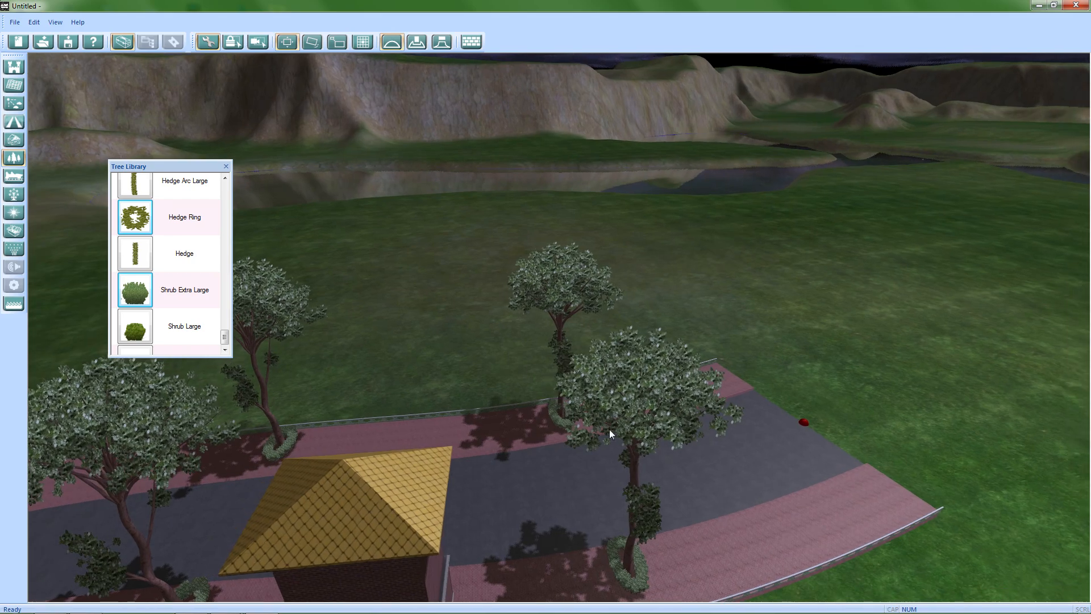
middle_click_drag(413, 357, 656, 384)
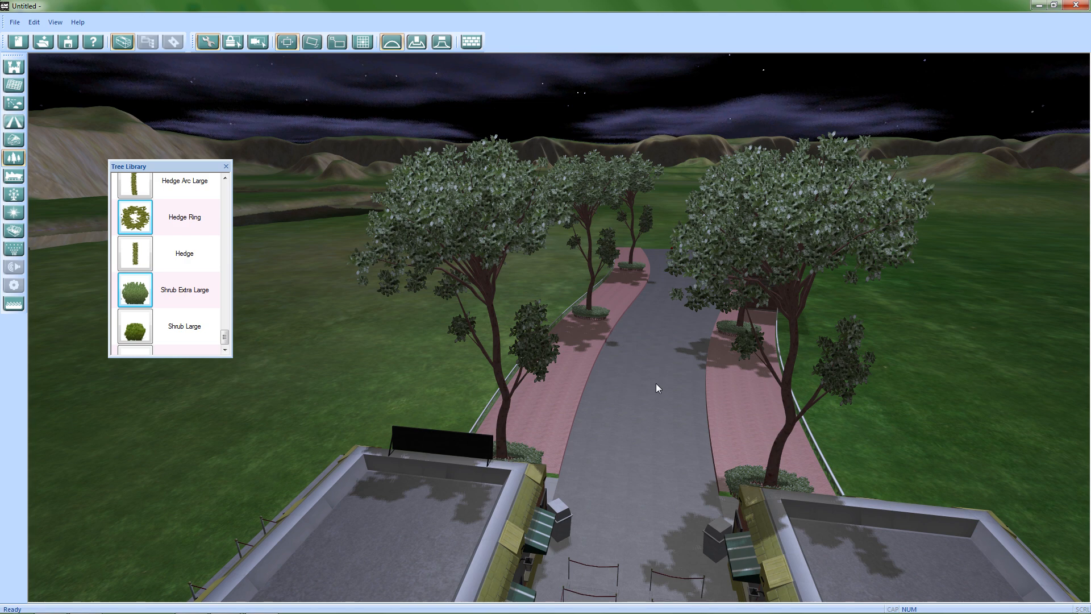
middle_click_drag(615, 441, 626, 400)
right_click_drag(655, 301, 670, 414)
middle_click_drag(676, 416, 584, 331)
scroll(541, 355, "down", 3)
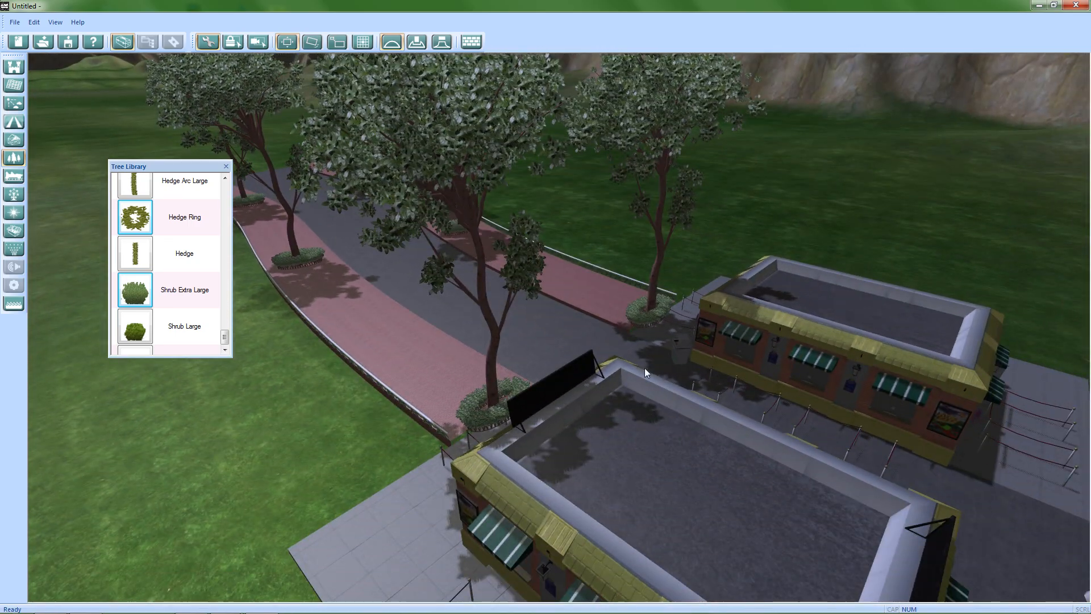
middle_click_drag(643, 369, 608, 279)
middle_click_drag(639, 420, 750, 427)
middle_click_drag(871, 435, 521, 319)
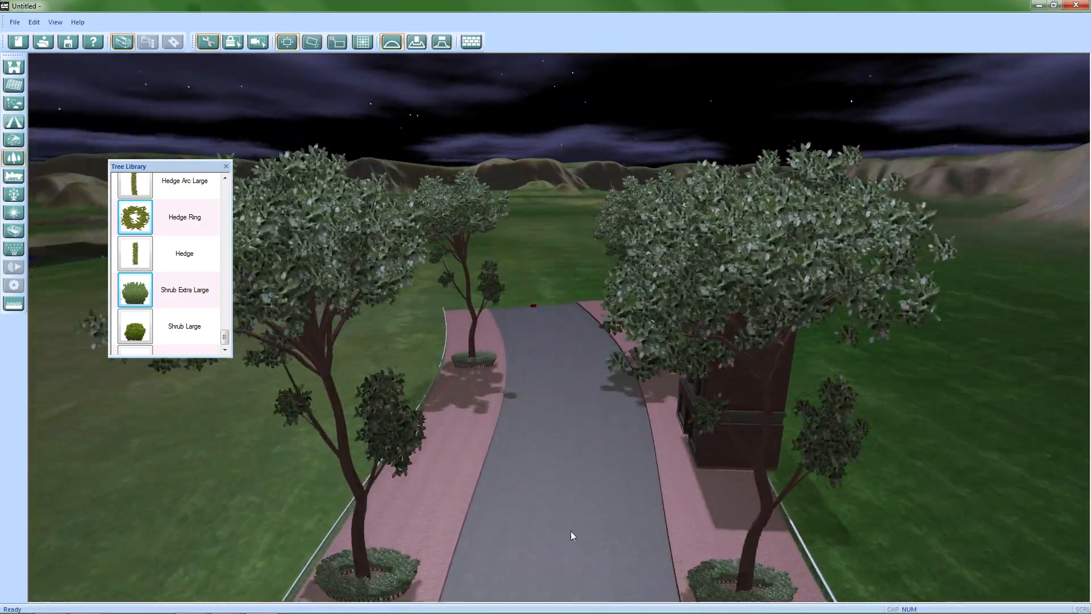
Close the Tree Library and examine the path between the trees from near ground level and from above
middle_click_drag(570, 532, 527, 250)
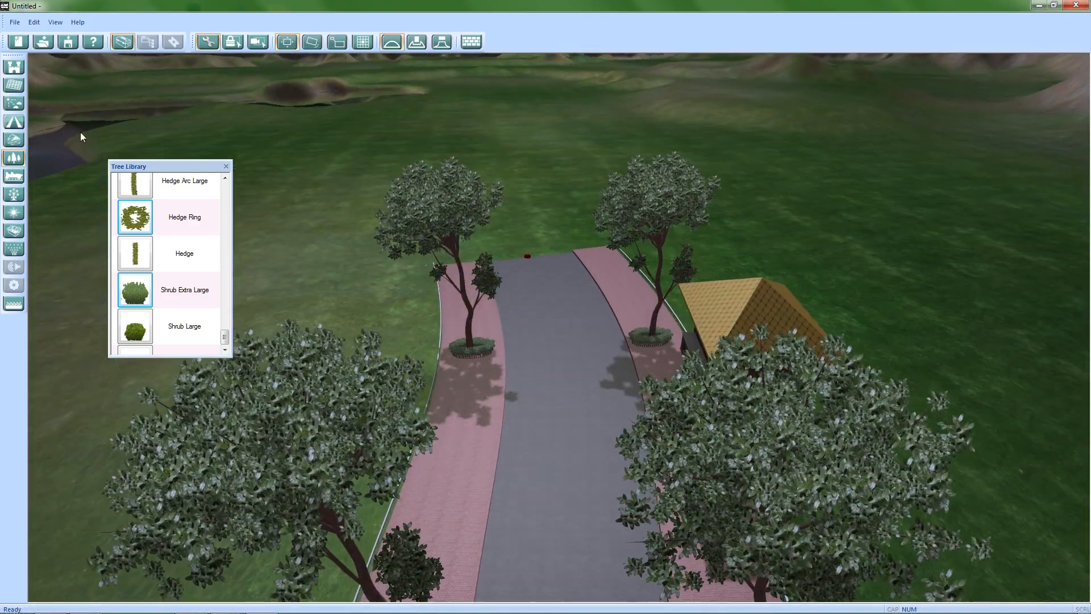
middle_click_drag(496, 363, 522, 506)
scroll(534, 483, "down", 3)
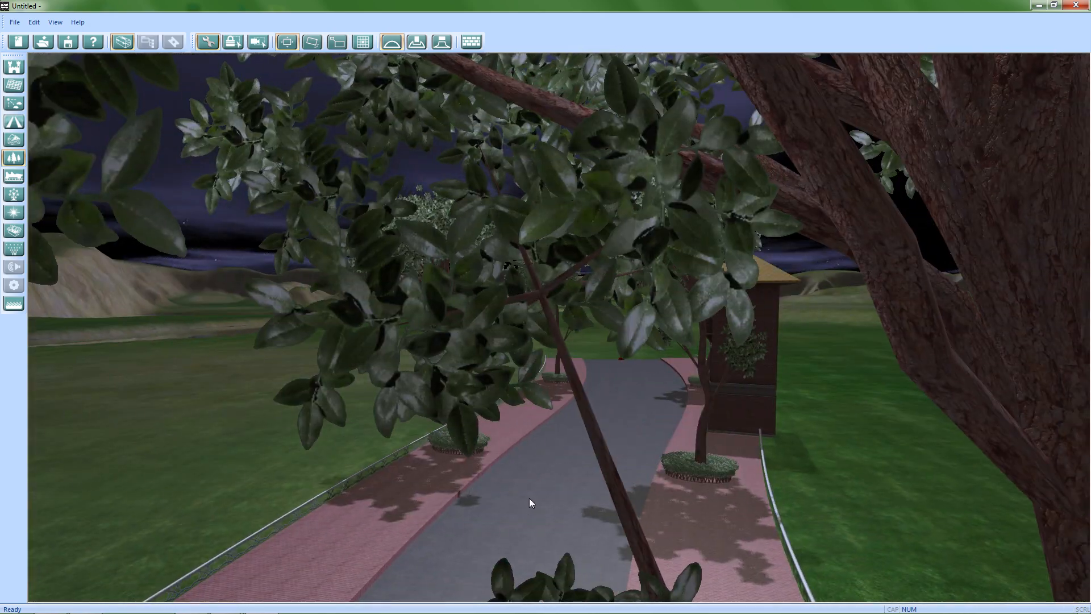
scroll(523, 469, "down", 2)
middle_click_drag(523, 469, 544, 511)
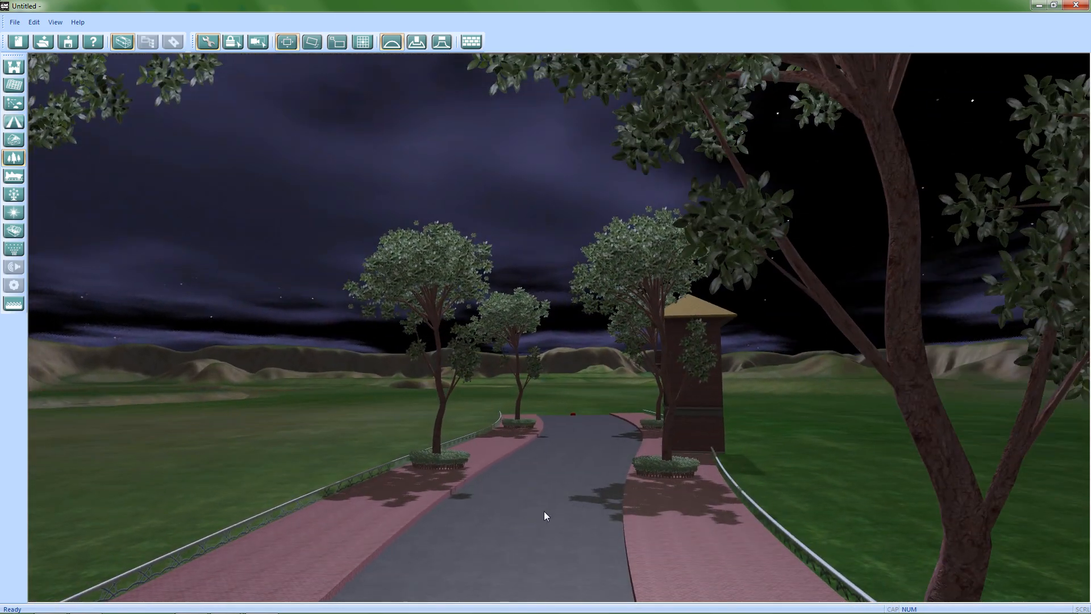
scroll(554, 456, "down", 4)
middle_click_drag(562, 442, 555, 487)
scroll(547, 383, "down", 4)
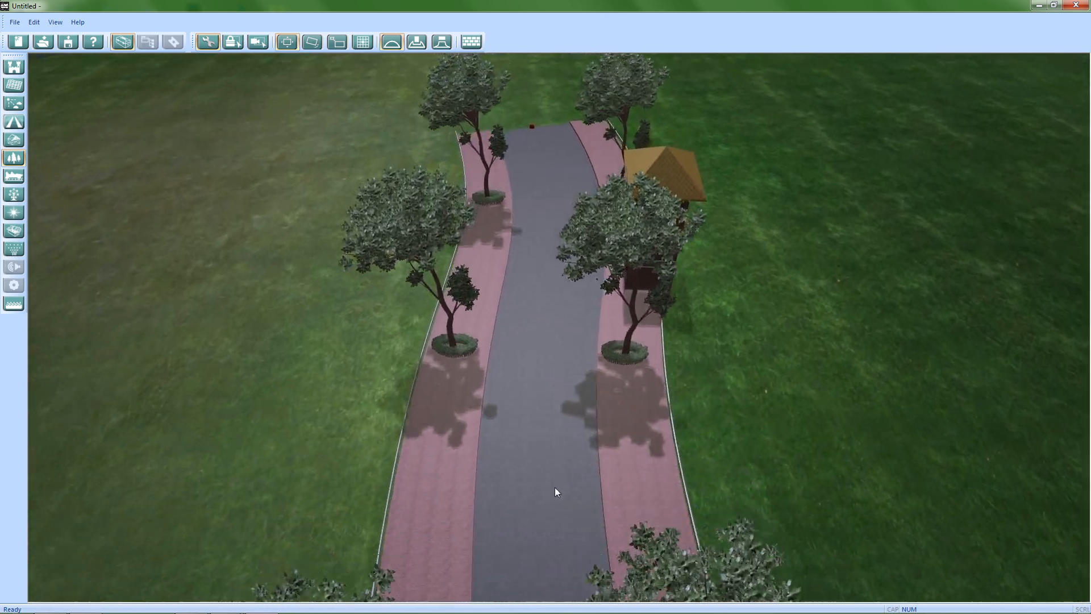
Survey the finished park entrance from the side, from behind the tower and from the front of the ticket buildings
middle_click_drag(520, 418, 983, 440)
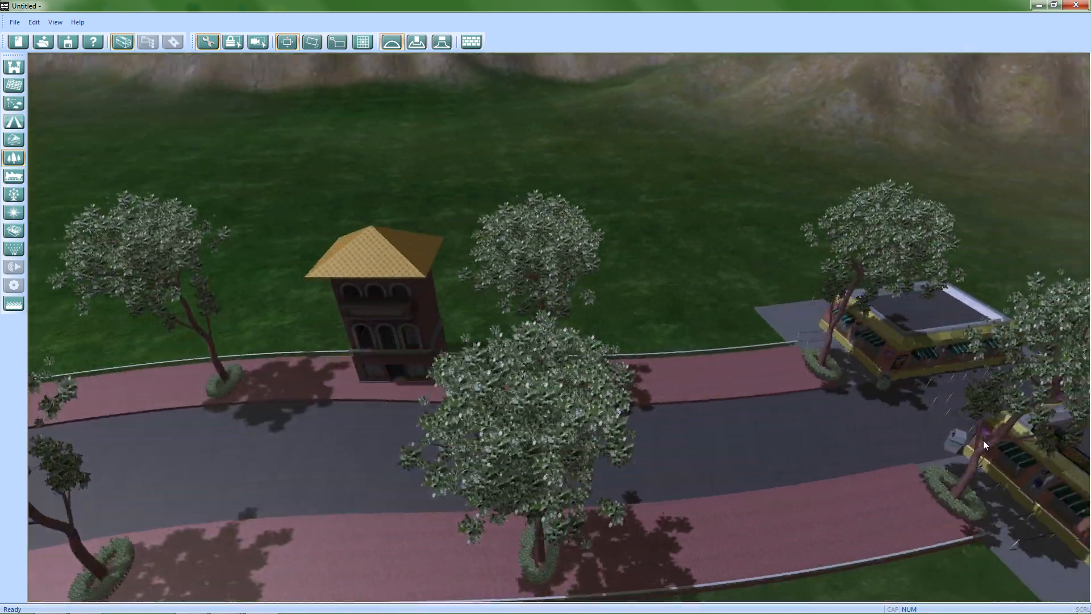
middle_click_drag(441, 463, 566, 393)
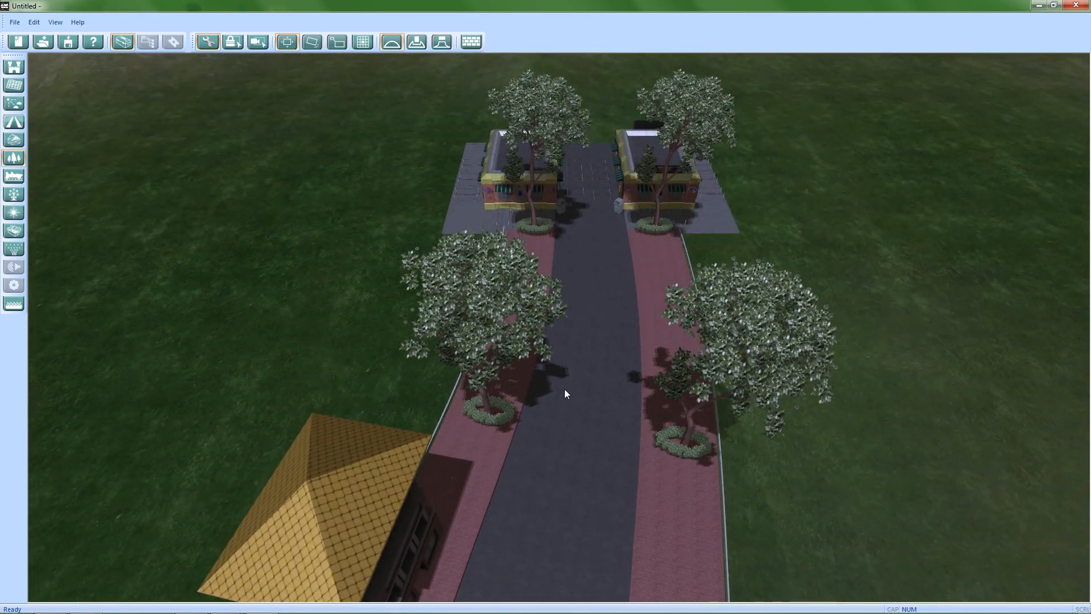
middle_click_drag(575, 378, 250, 403)
middle_click_drag(649, 467, 352, 455)
middle_click_drag(541, 478, 498, 418)
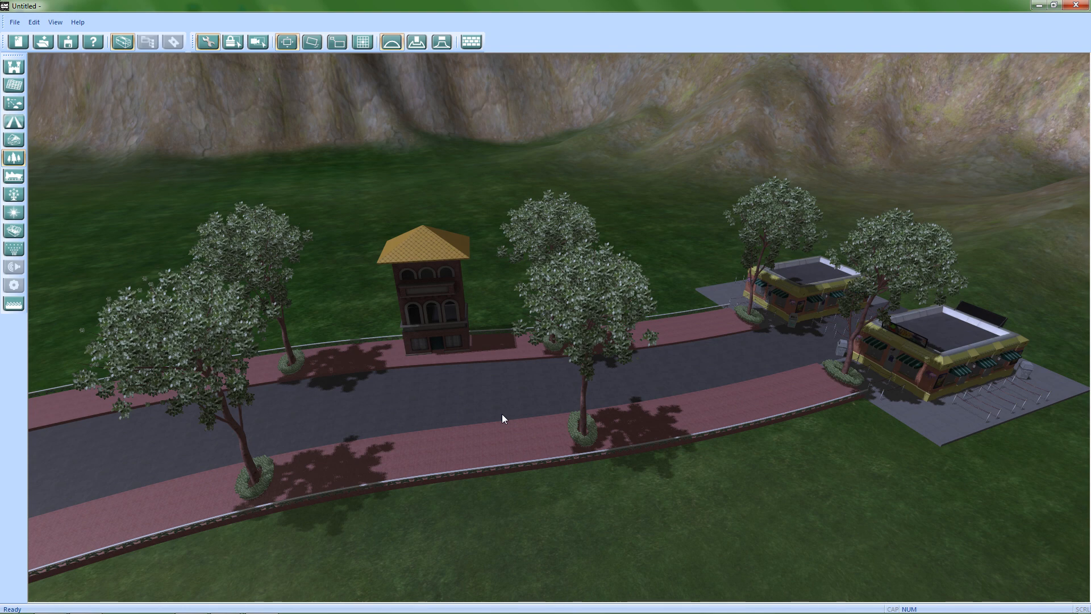
middle_click_drag(538, 458, 499, 296)
middle_click_drag(578, 451, 614, 359)
middle_click_drag(508, 443, 544, 423)
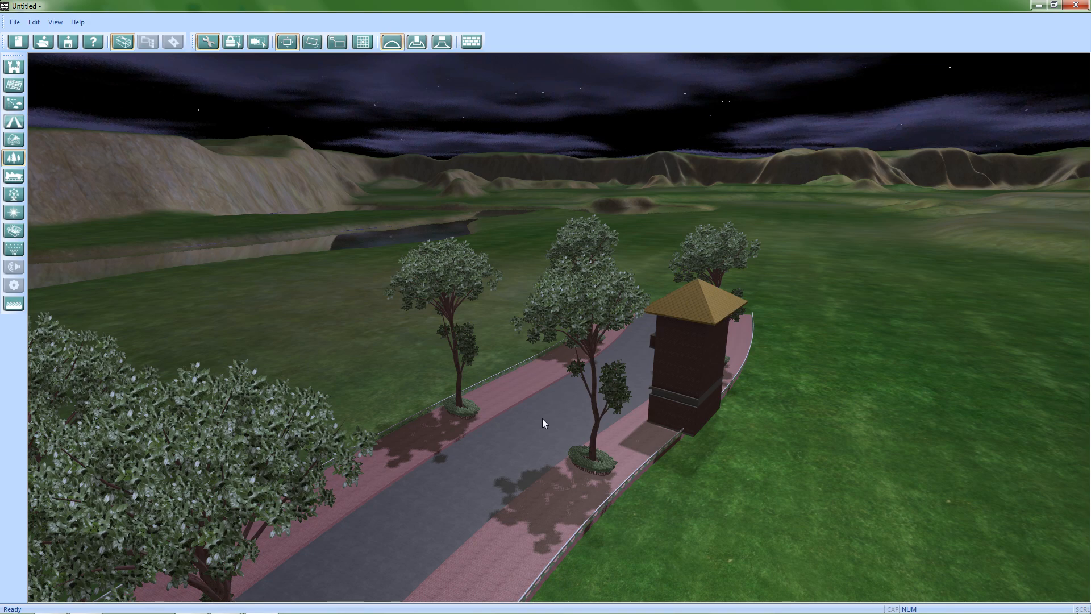
middle_click_drag(543, 418, 773, 572)
middle_click_drag(658, 432, 595, 358)
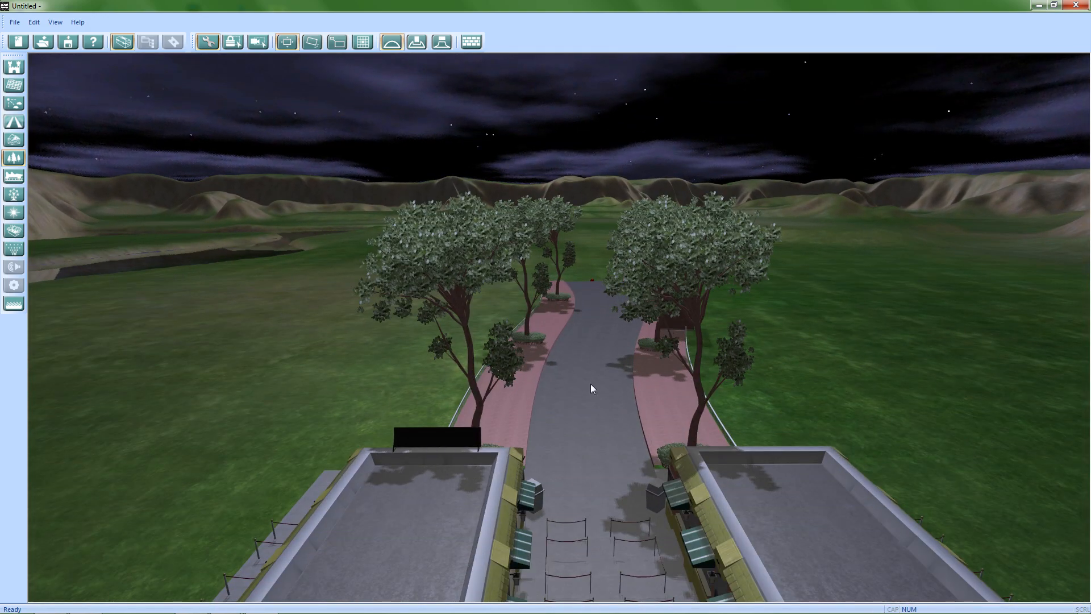
middle_click_drag(558, 373, 573, 400)
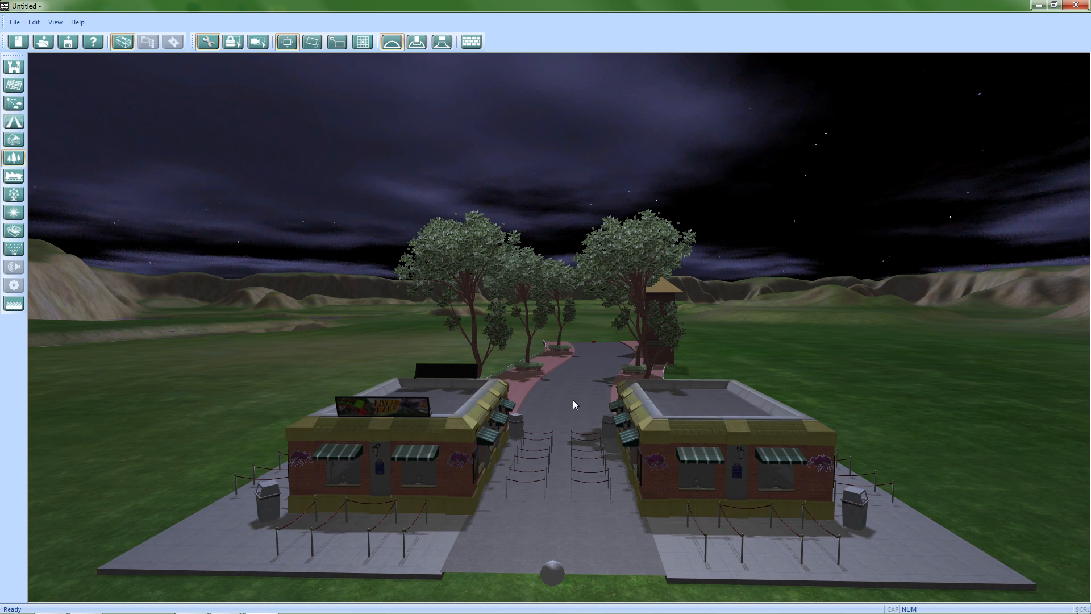